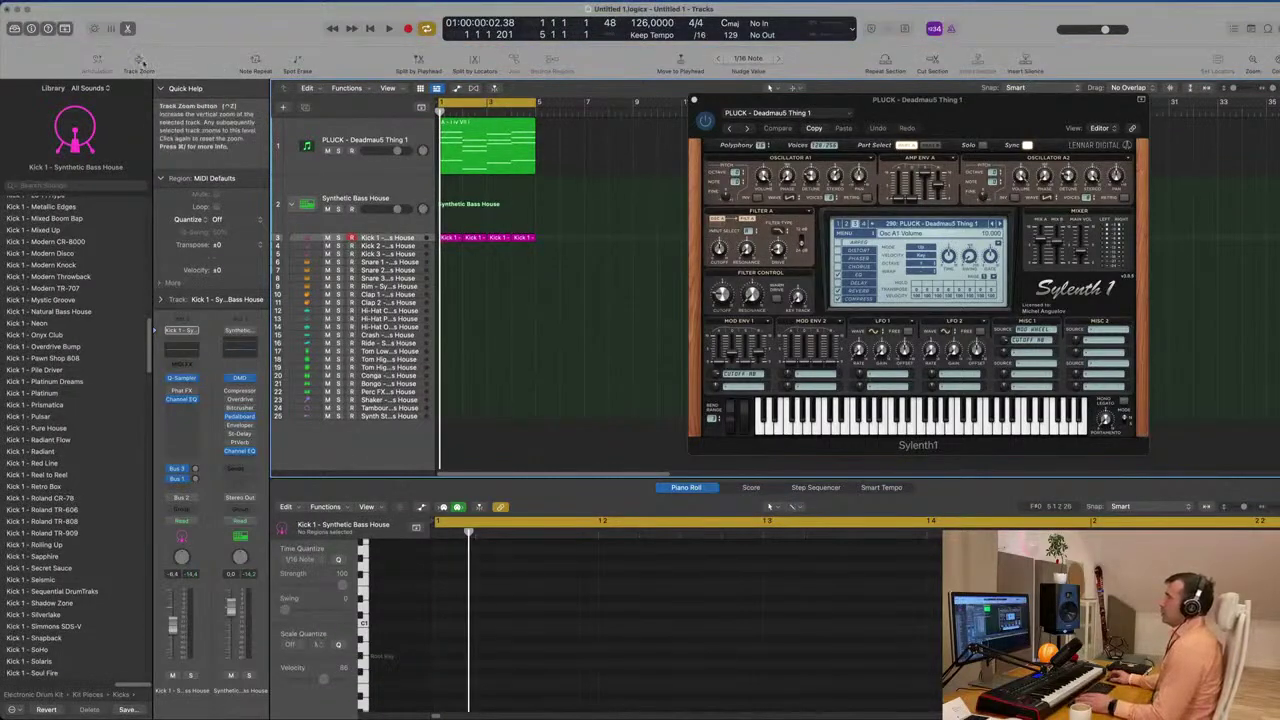
# Turn on Track Zoom and listen to the PLUCK chord region, checking the kick pattern on the Kick 1 track
pyautogui.click(141, 61)
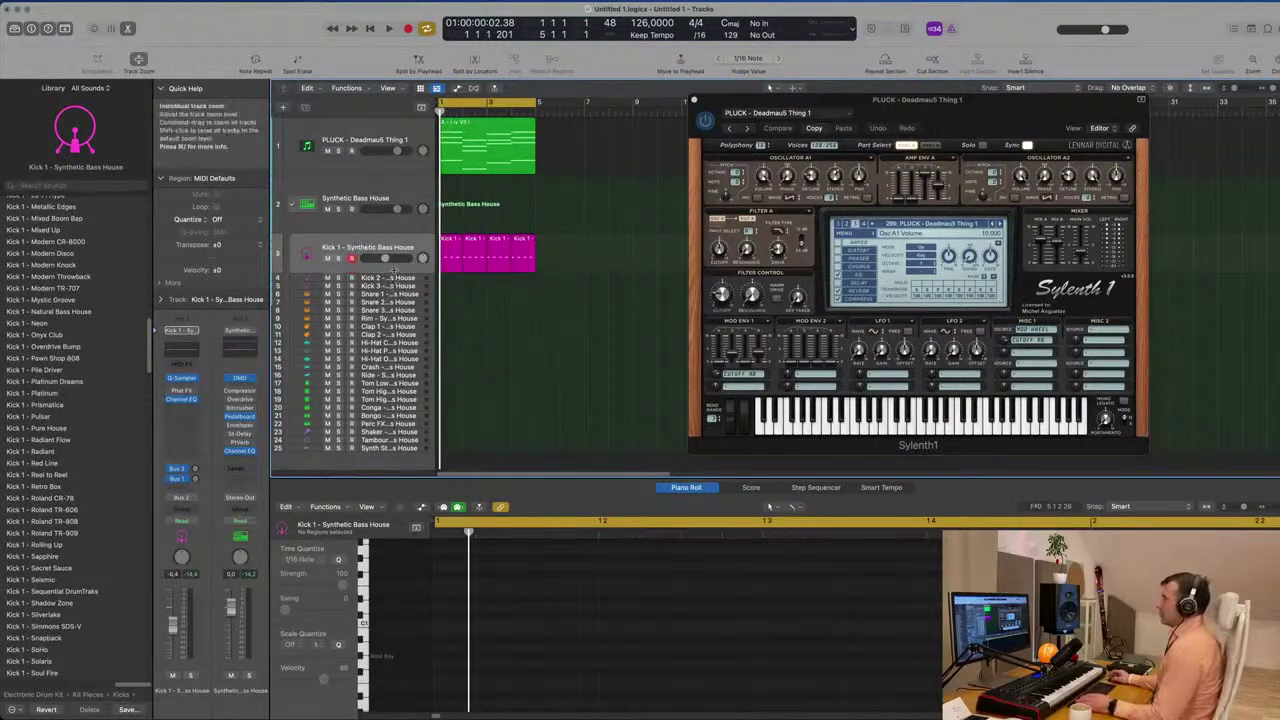
pyautogui.click(378, 168)
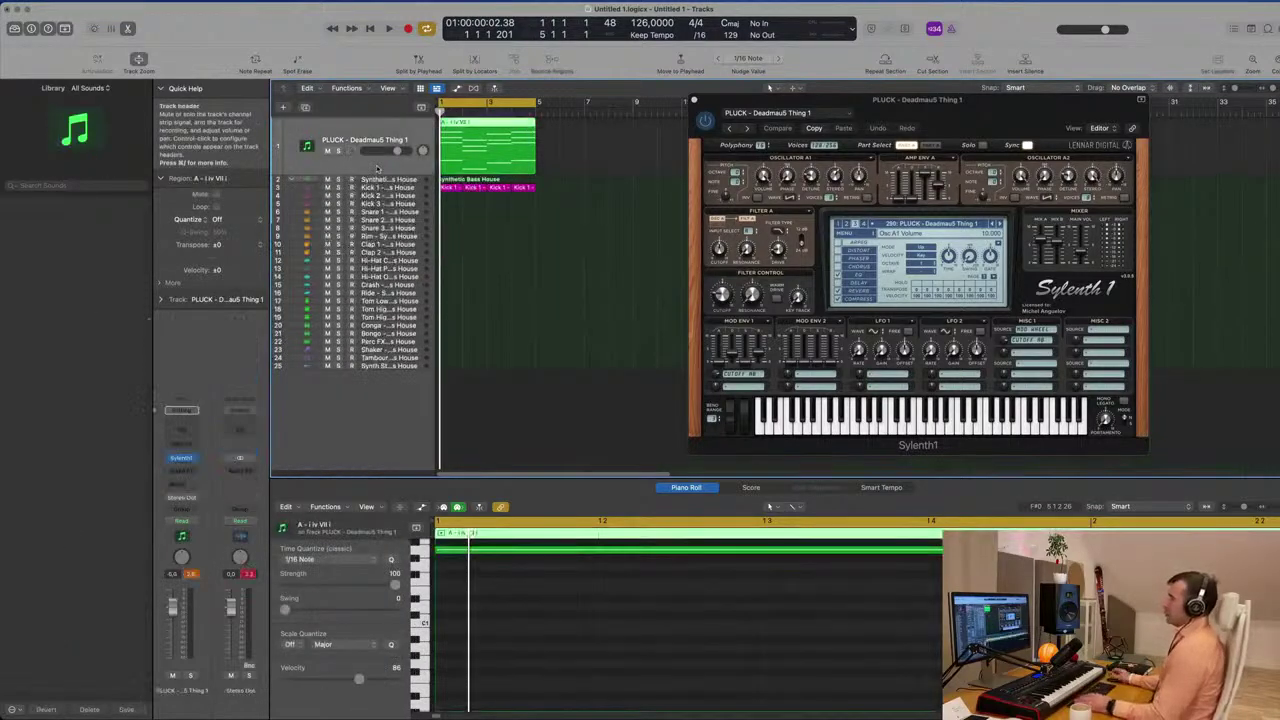
pyautogui.press('space')
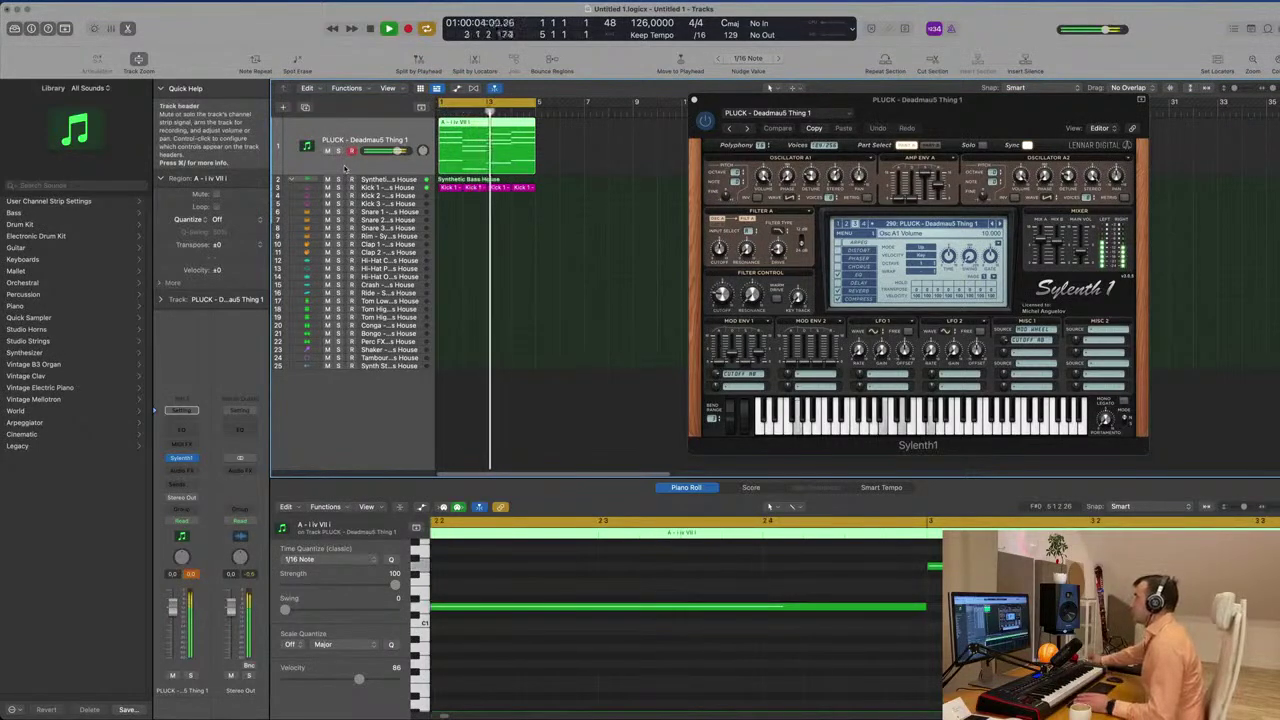
pyautogui.click(540, 291)
pyautogui.press('space')
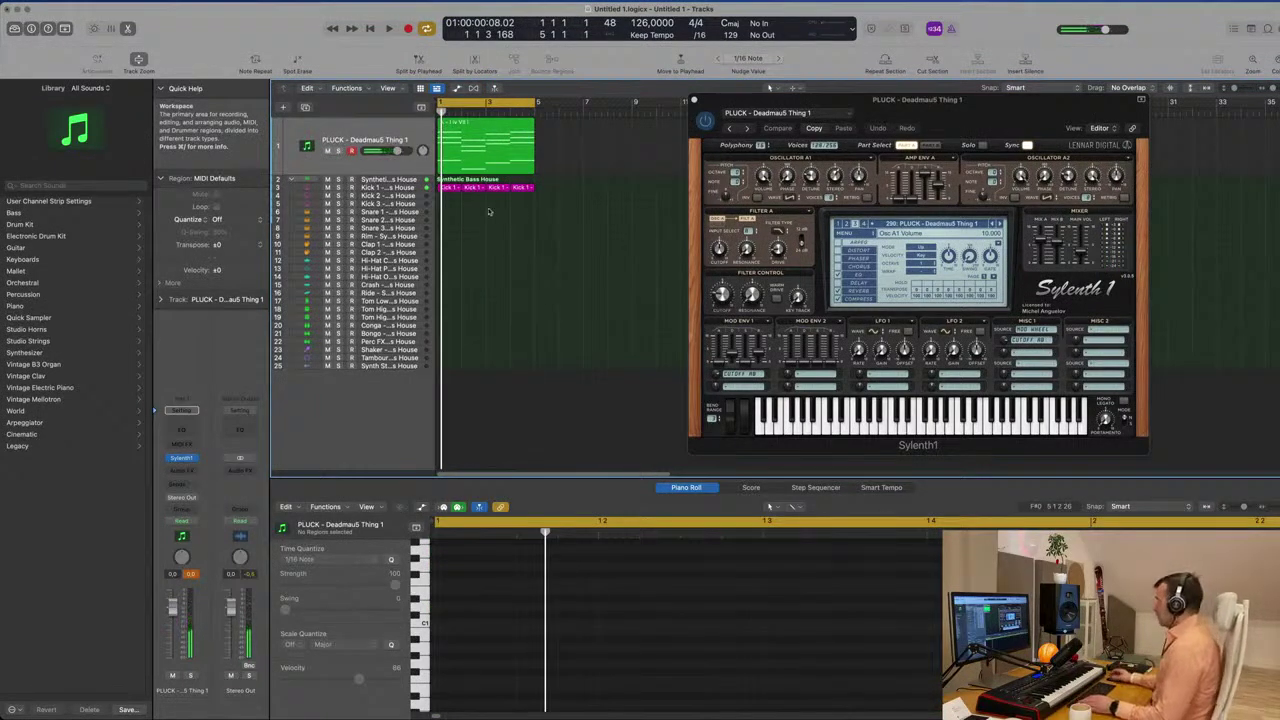
pyautogui.click(402, 187)
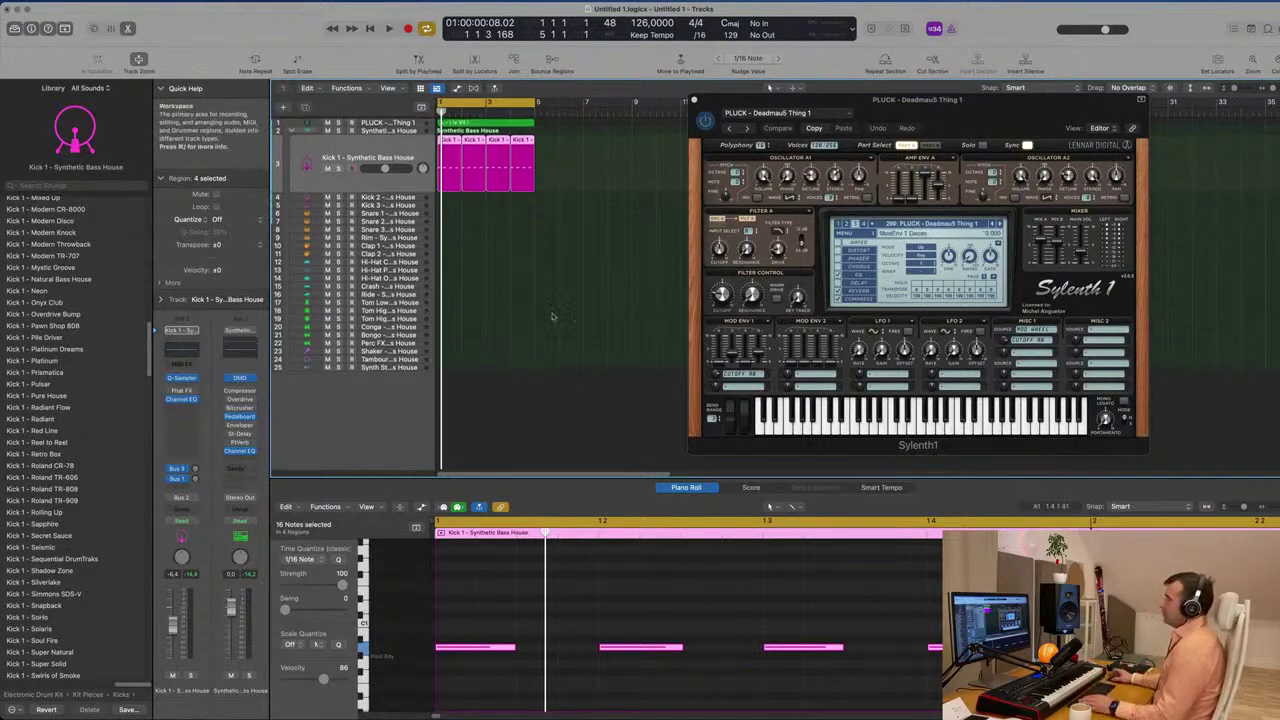
pyautogui.click(382, 120)
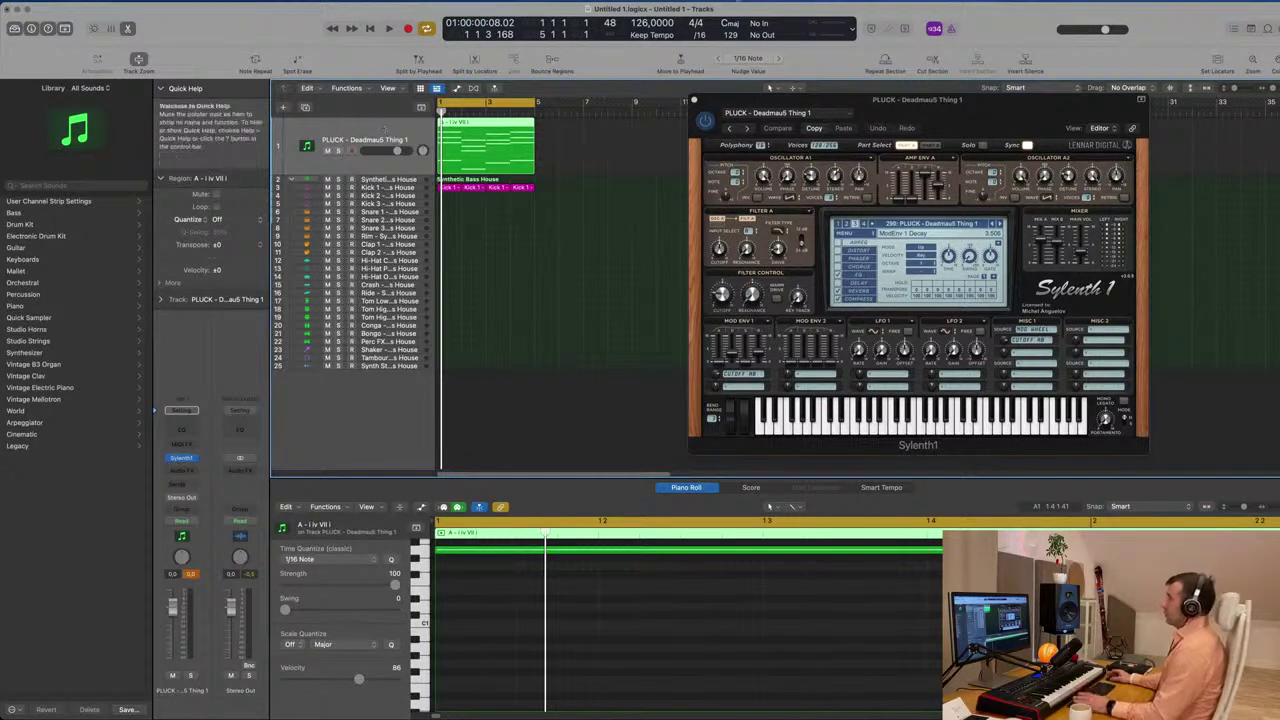
# Set the project key signature to A minor
pyautogui.click(729, 22)
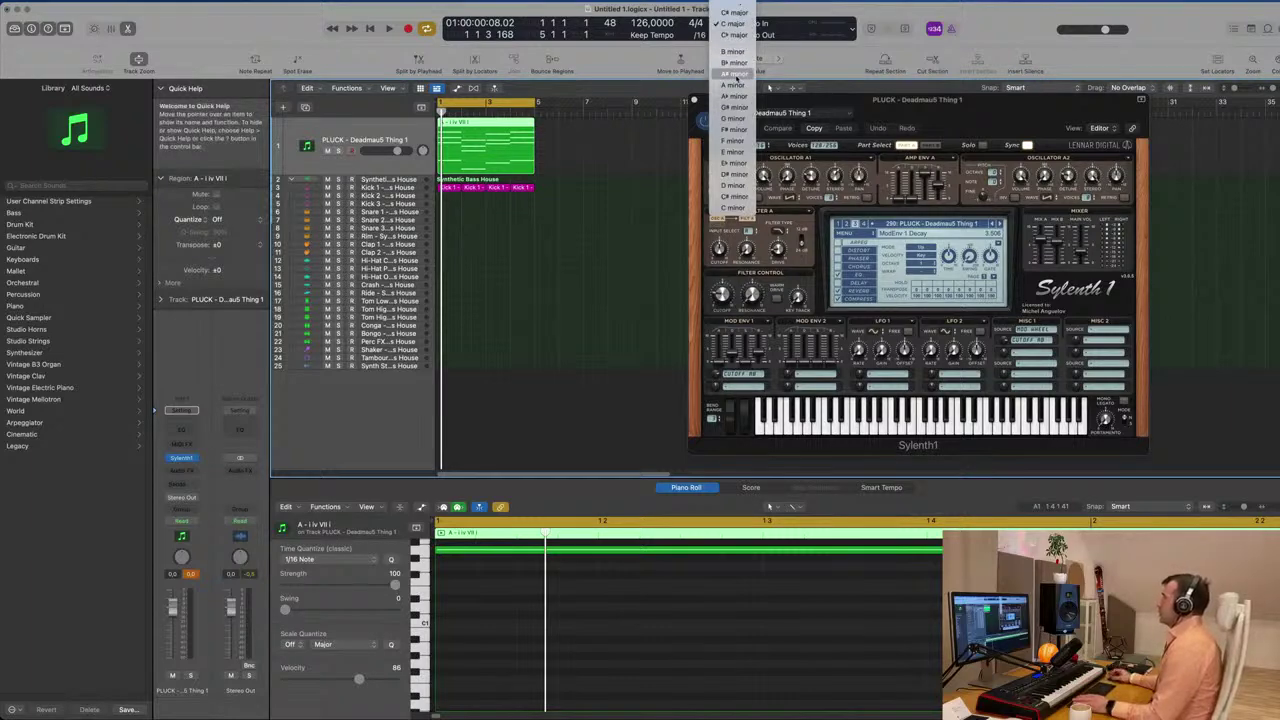
pyautogui.press('Escape')
pyautogui.click(734, 22)
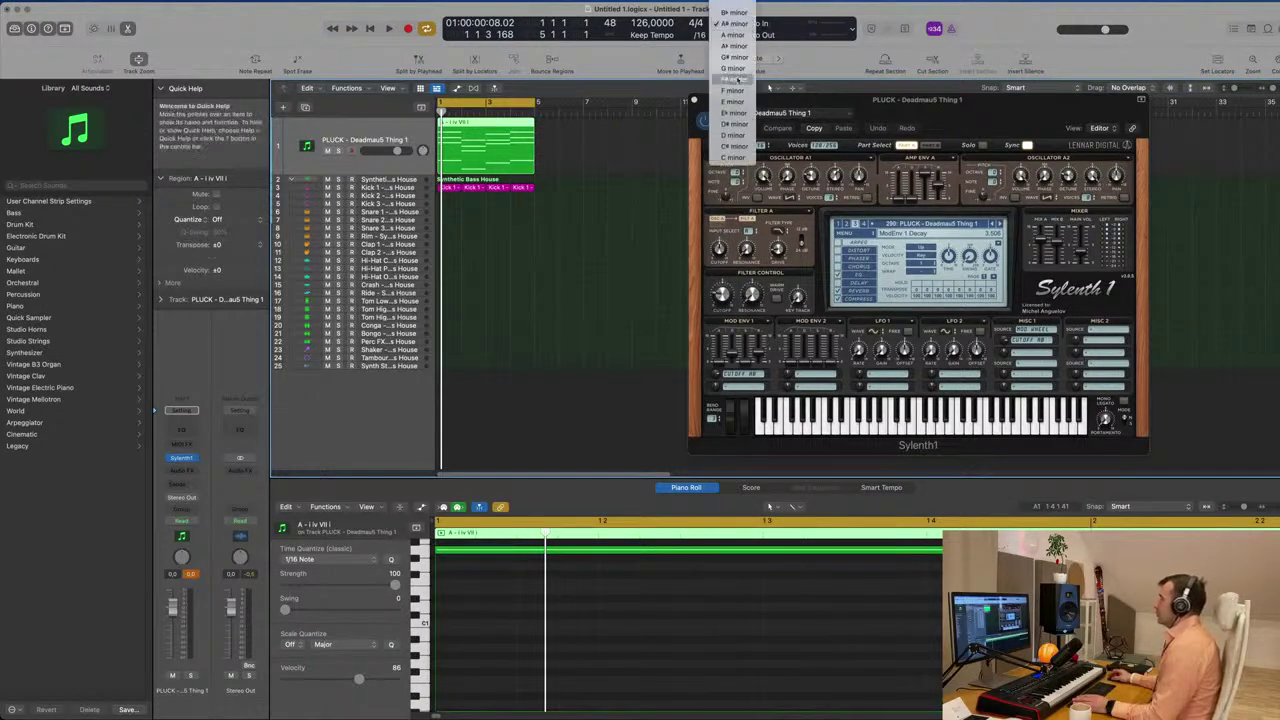
pyautogui.click(738, 35)
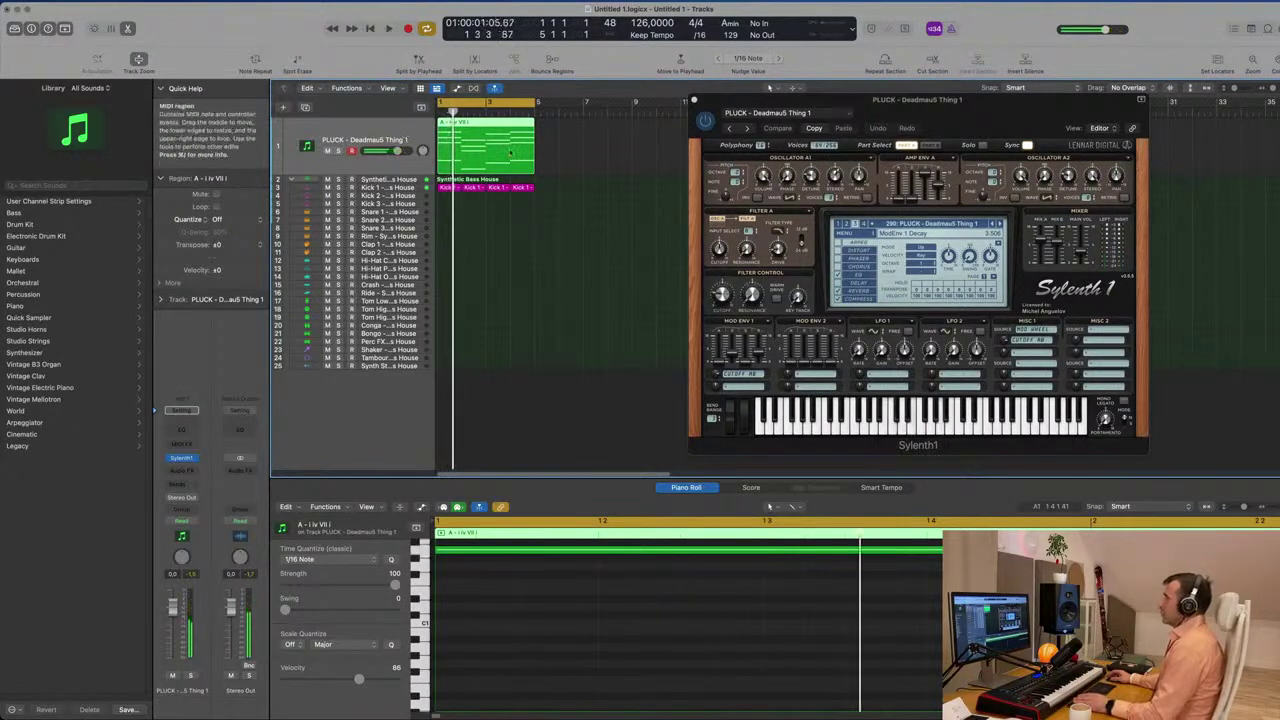
# Place a spare copy of the PLUCK chord region around bar 13, clearing the Sylenth1 window out of the way
pyautogui.moveTo(503, 126); pyautogui.dragTo(644, 126)
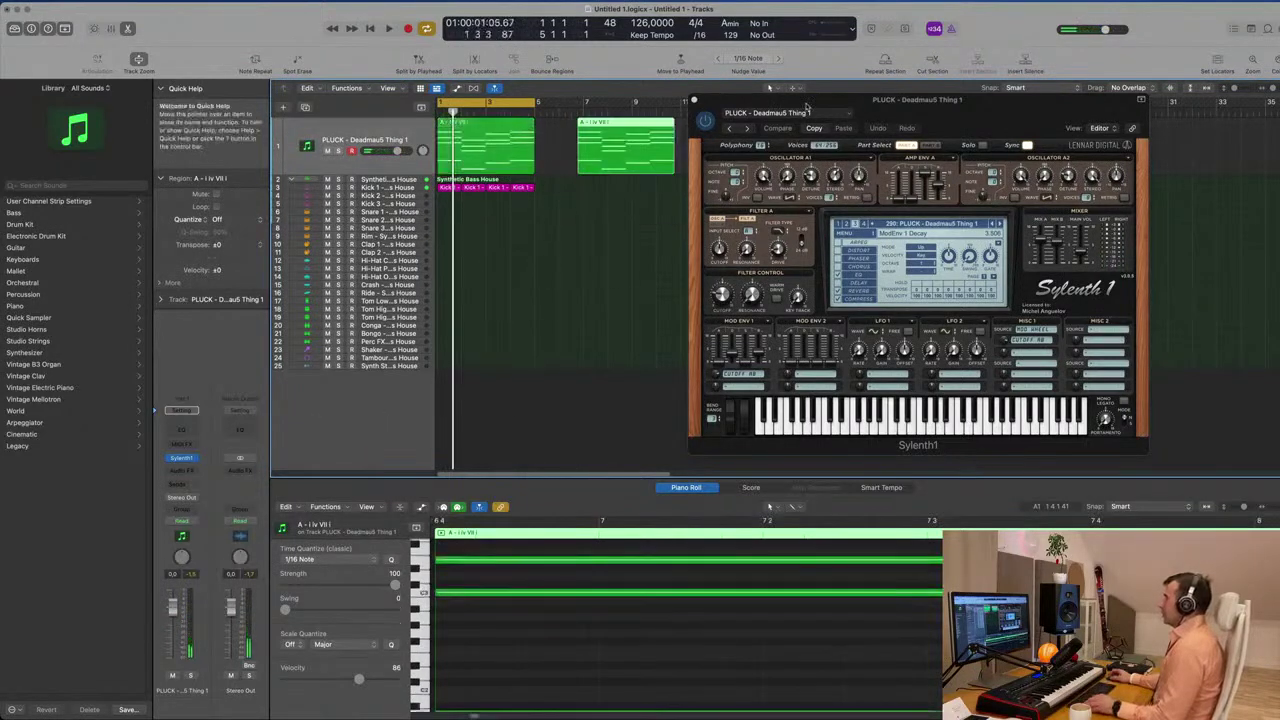
pyautogui.moveTo(765, 113); pyautogui.dragTo(970, 131)
pyautogui.moveTo(609, 121); pyautogui.dragTo(773, 122)
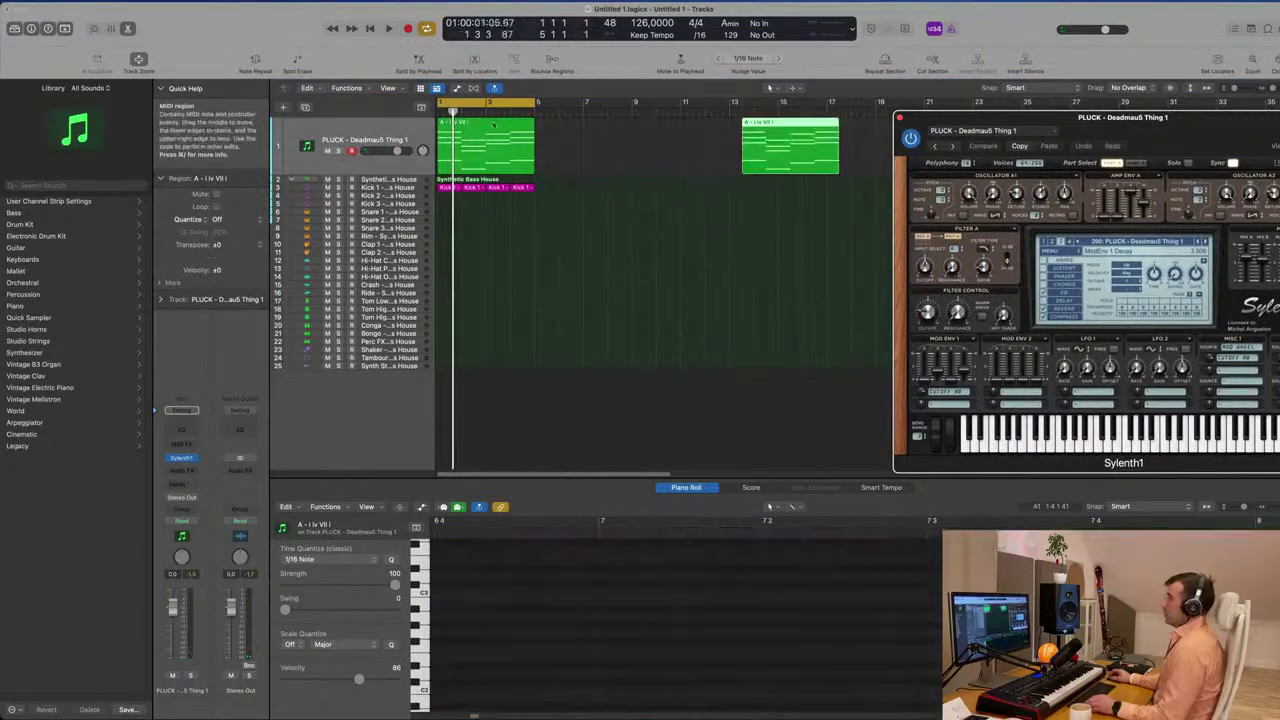
# Shorten all chord notes in the first PLUCK region to a quarter note each
pyautogui.keyDown('ctrl'); pyautogui.keyDown('alt'); pyautogui.click(653, 649); pyautogui.keyUp('alt'); pyautogui.keyUp('ctrl')
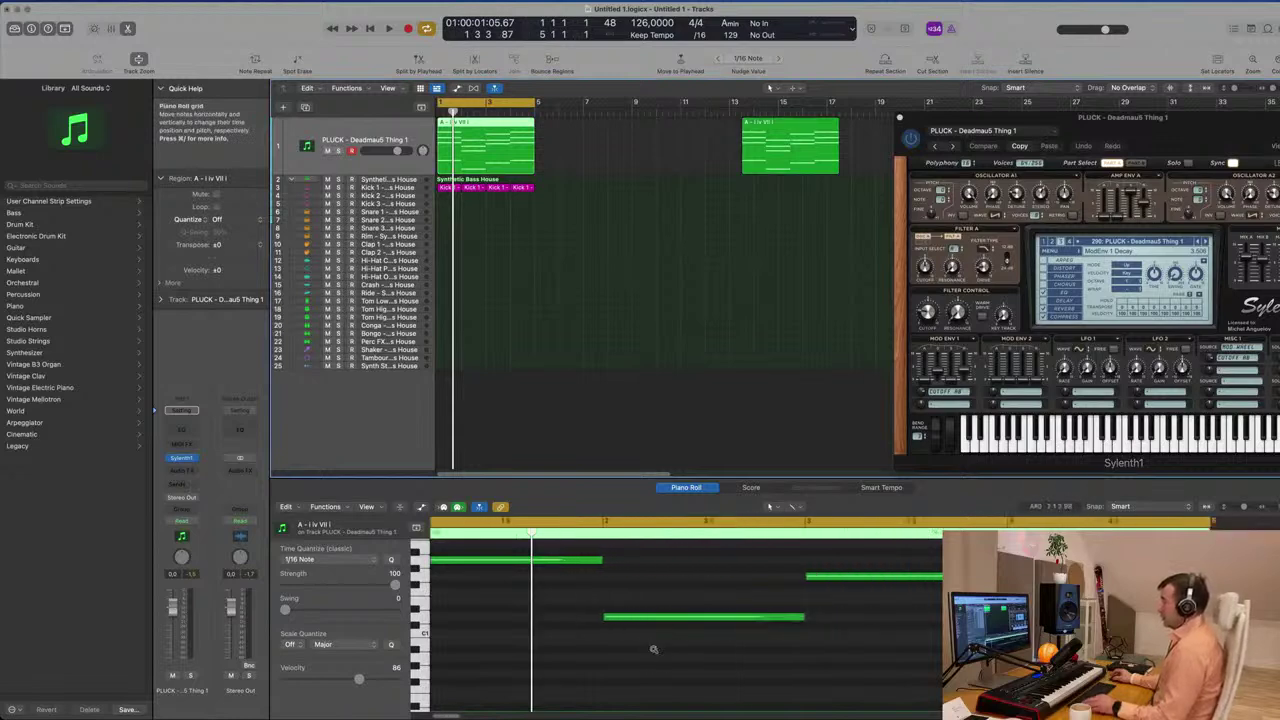
pyautogui.scroll(-3, 650, 651)
pyautogui.press('super+a')
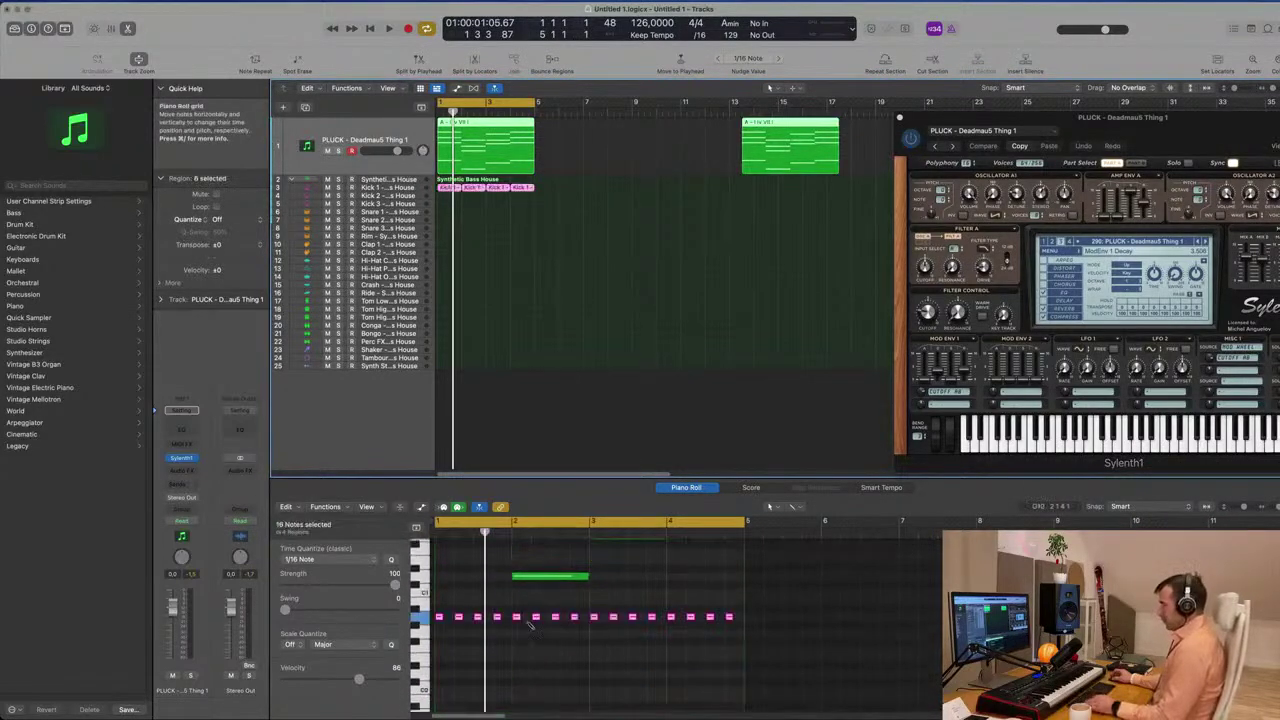
pyautogui.click(483, 130)
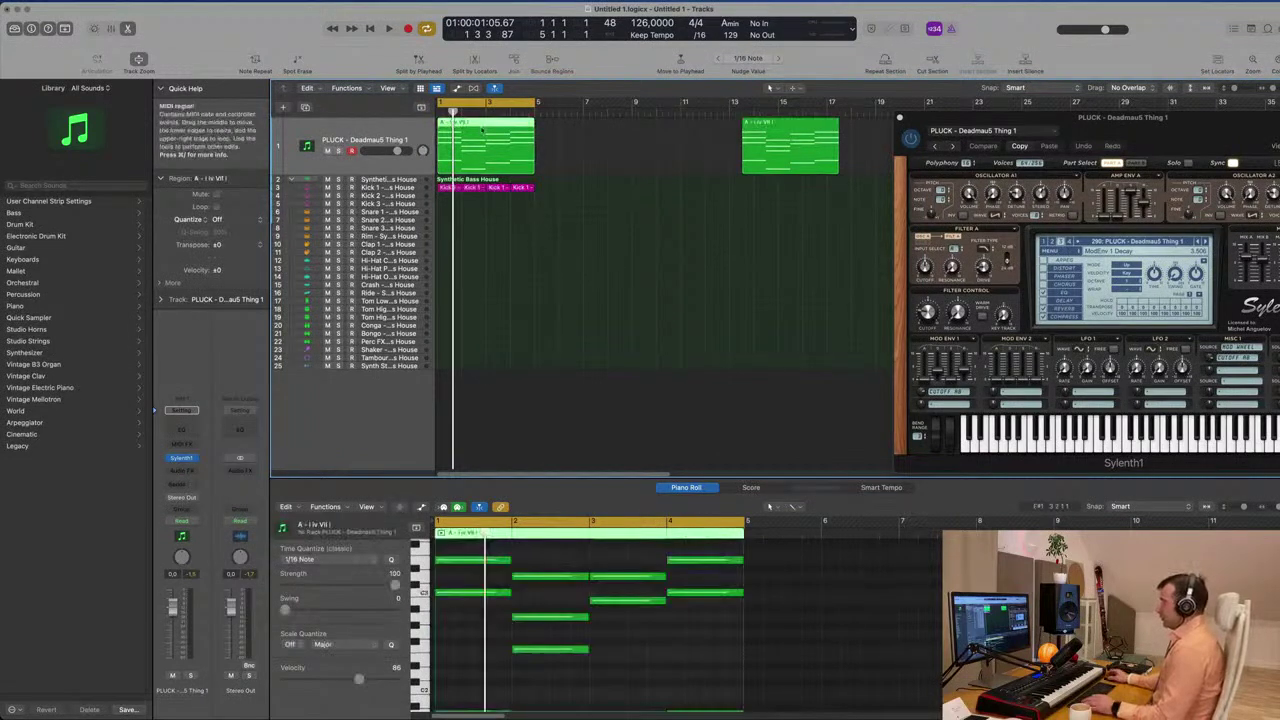
pyautogui.scroll(5, 555, 570)
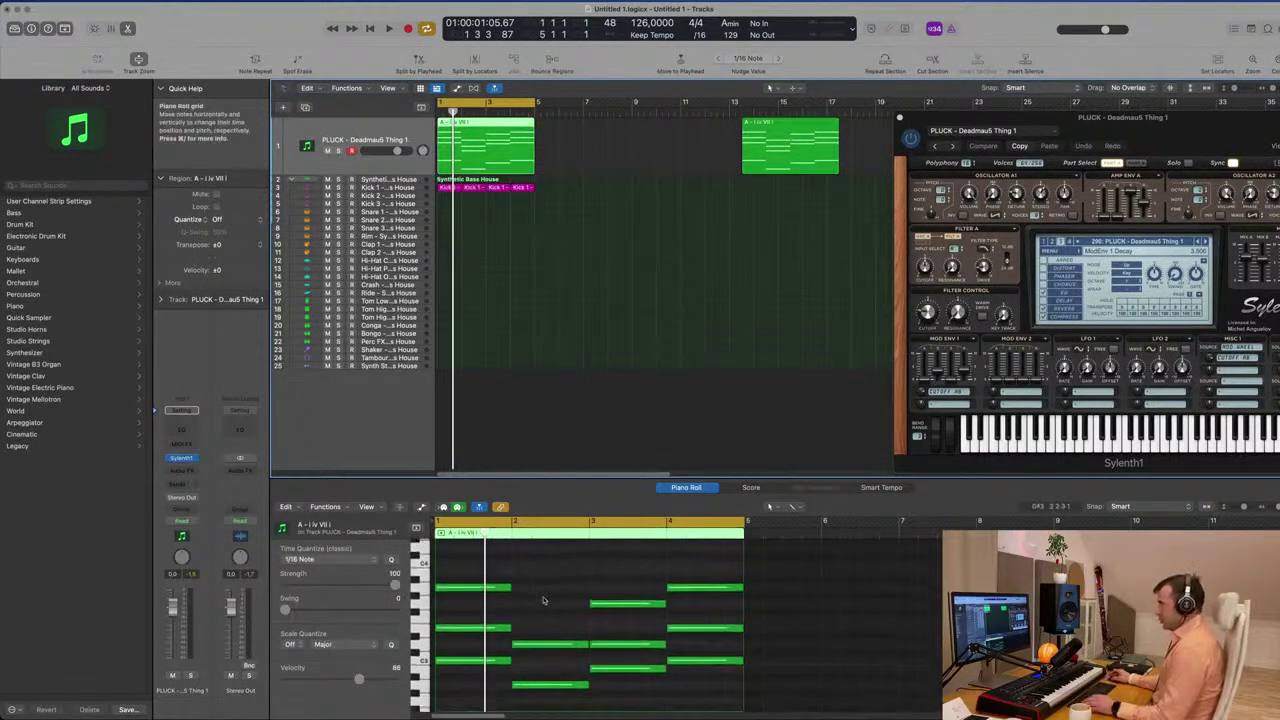
pyautogui.press('super+a')
pyautogui.moveTo(510, 587); pyautogui.dragTo(458, 592)
pyautogui.scroll(-6, 520, 593)
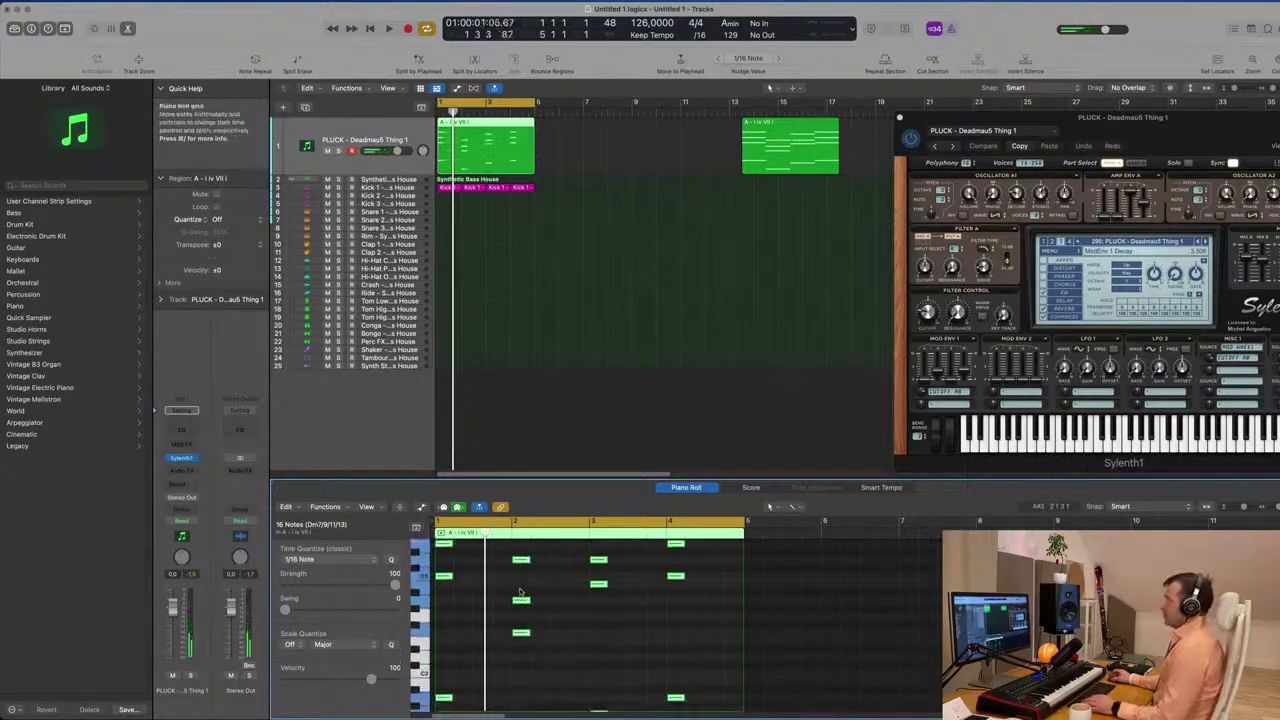
# Duplicate the shortened chord notes so that four quarter-note chords fill each of the four bars
pyautogui.press('super+Right')
pyautogui.scroll(4, 477, 594)
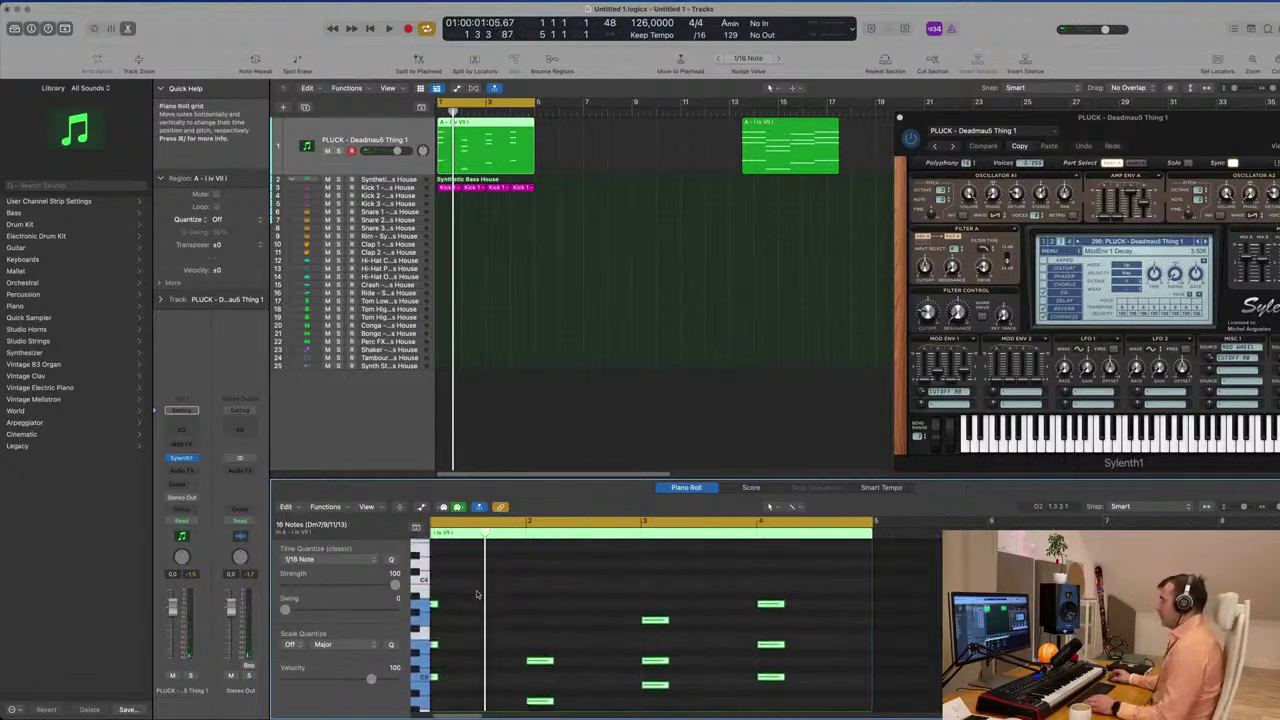
pyautogui.moveTo(448, 627); pyautogui.dragTo(536, 630)
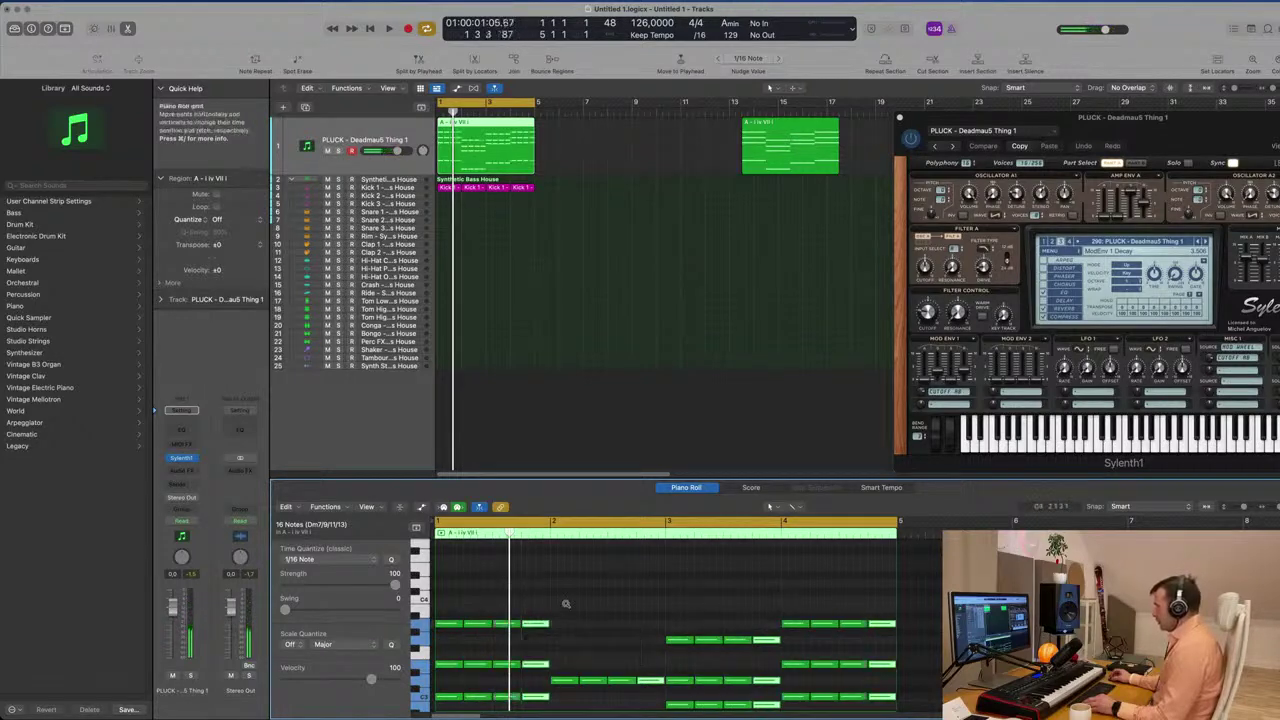
# Bring the Sylenth1 window back over the arrangement and listen to the repeated quarter-note chords
pyautogui.click(552, 289)
pyautogui.click(380, 128)
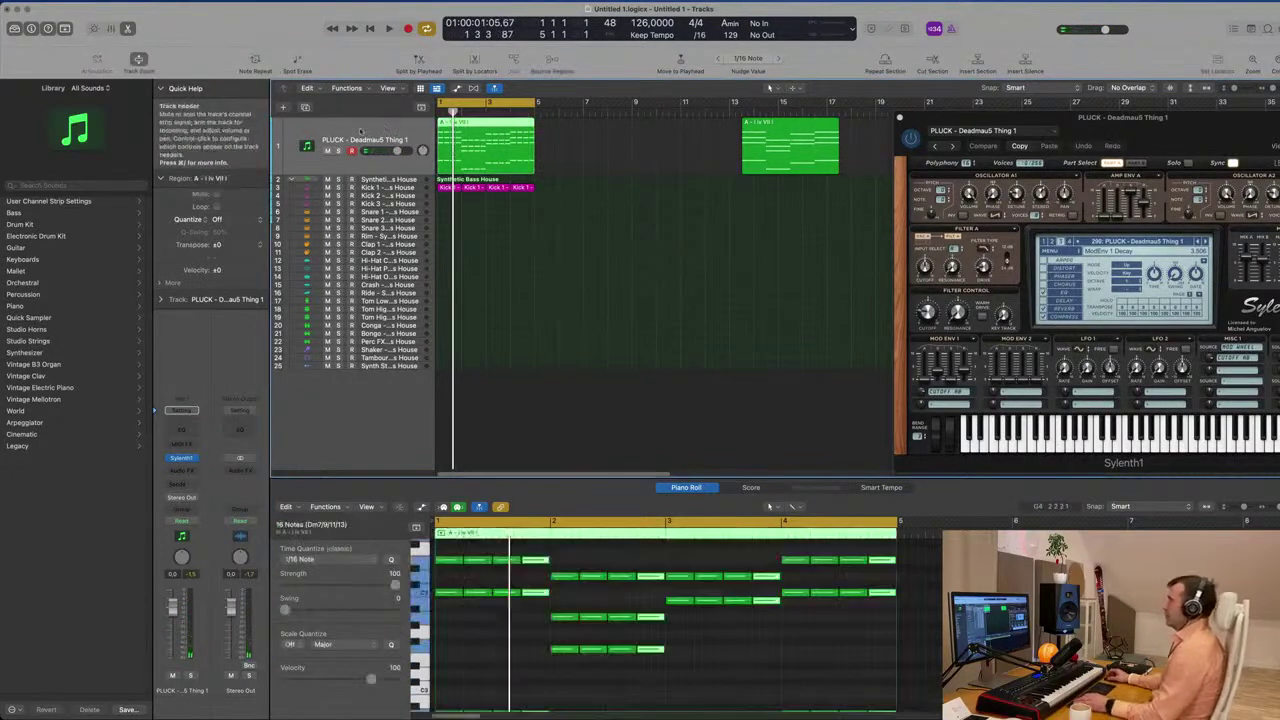
pyautogui.moveTo(1213, 122); pyautogui.dragTo(828, 172)
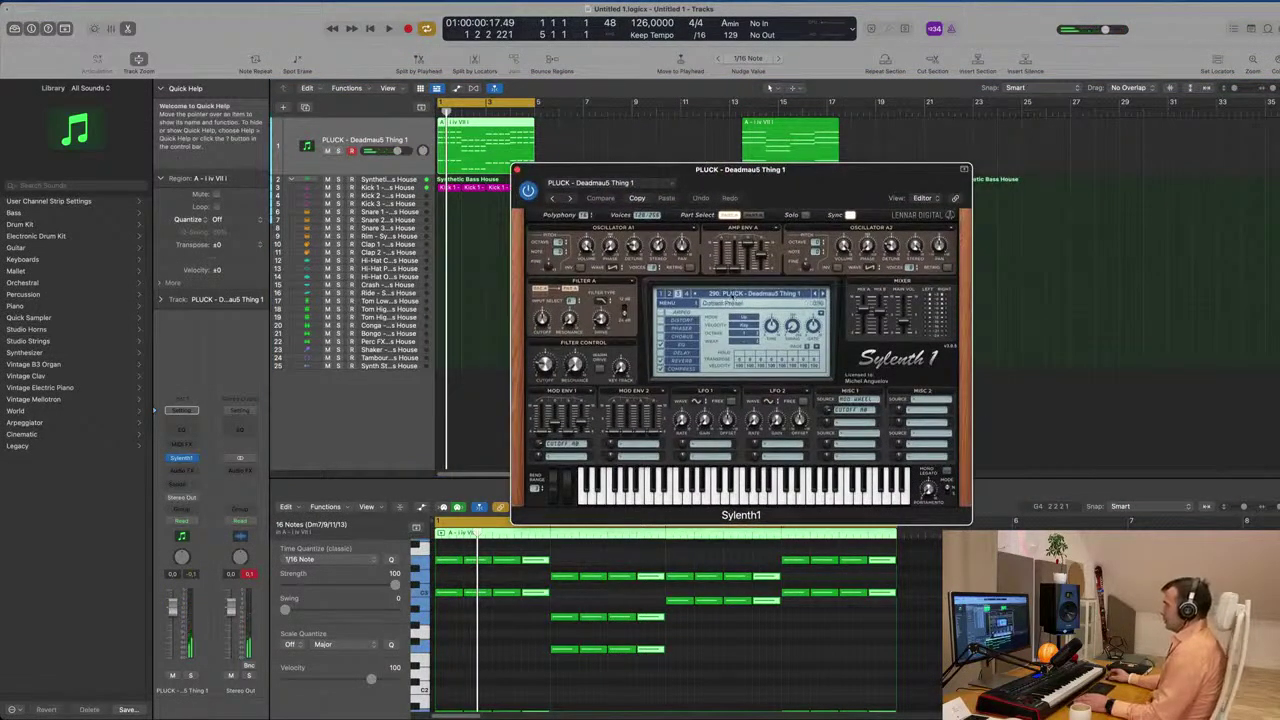
pyautogui.moveTo(811, 178); pyautogui.dragTo(841, 199)
pyautogui.press('space')
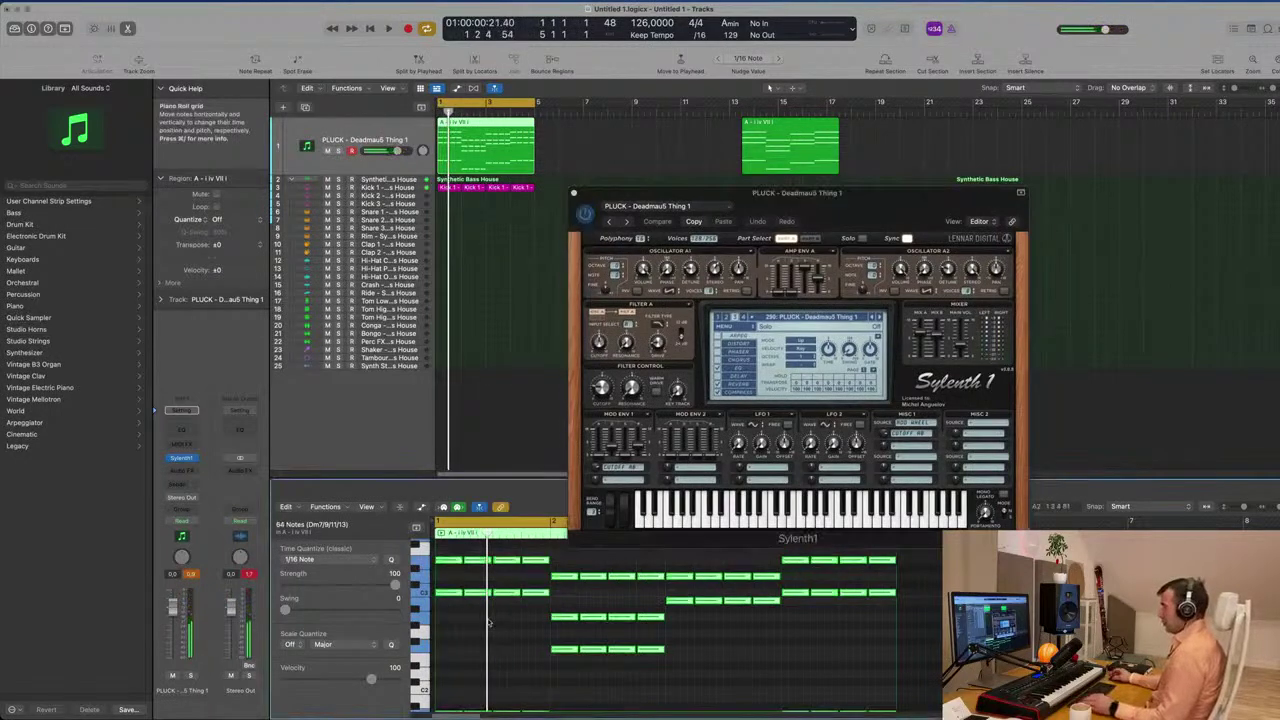
# Halve all chord notes to eighth notes and duplicate them so that eight chords fill each bar
pyautogui.press('super+Right')
pyautogui.moveTo(498, 594)
pyautogui.mouseDown()
pyautogui.moveTo(452, 594)
pyautogui.moveTo(505, 596)
pyautogui.moveTo(485, 597)
pyautogui.mouseUp()
pyautogui.moveTo(872, 209); pyautogui.dragTo(863, 217)
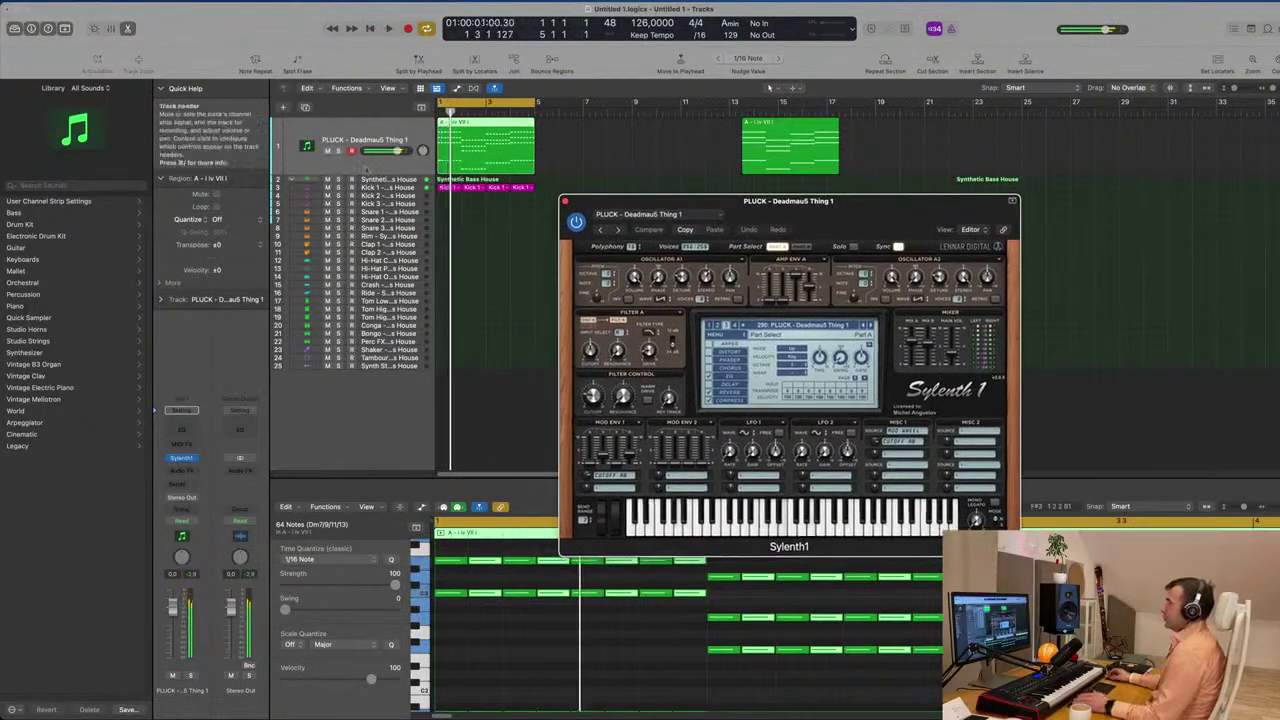
# Lower the PLUCK track's volume to about -12 dB and play back the eighth-note chords
pyautogui.click(346, 125)
pyautogui.press('space')
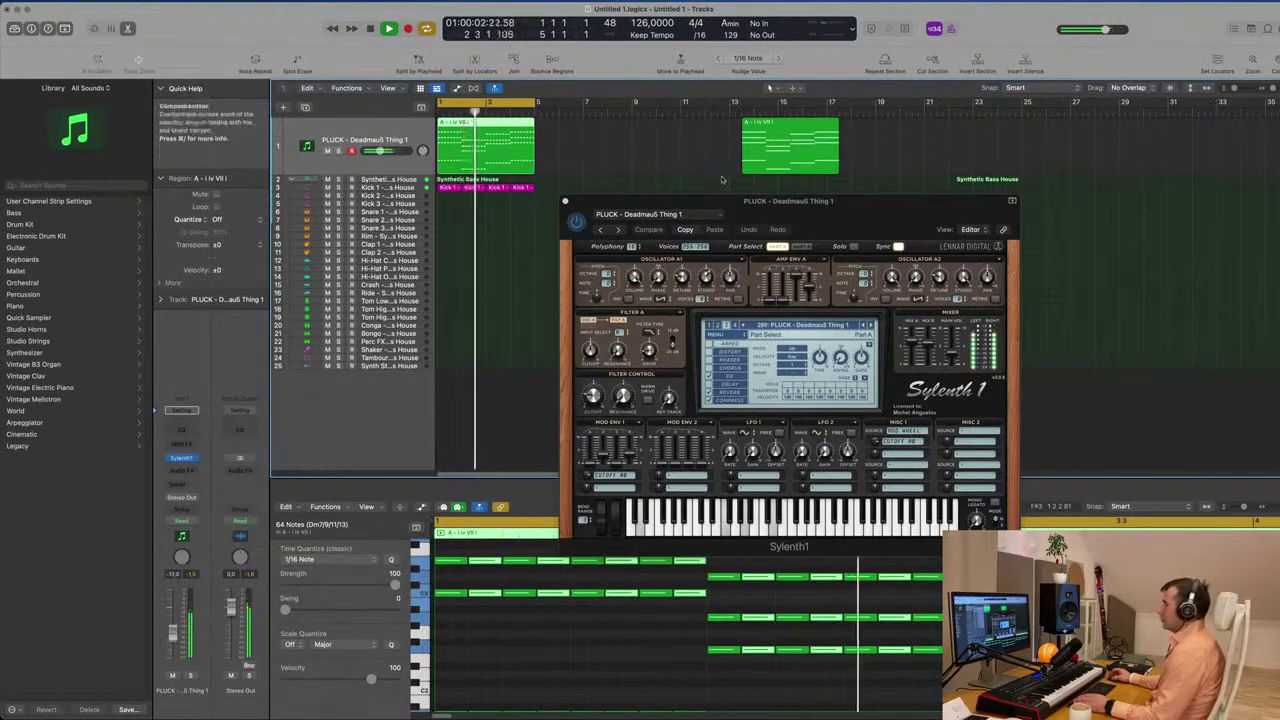
pyautogui.moveTo(828, 222); pyautogui.dragTo(767, 218)
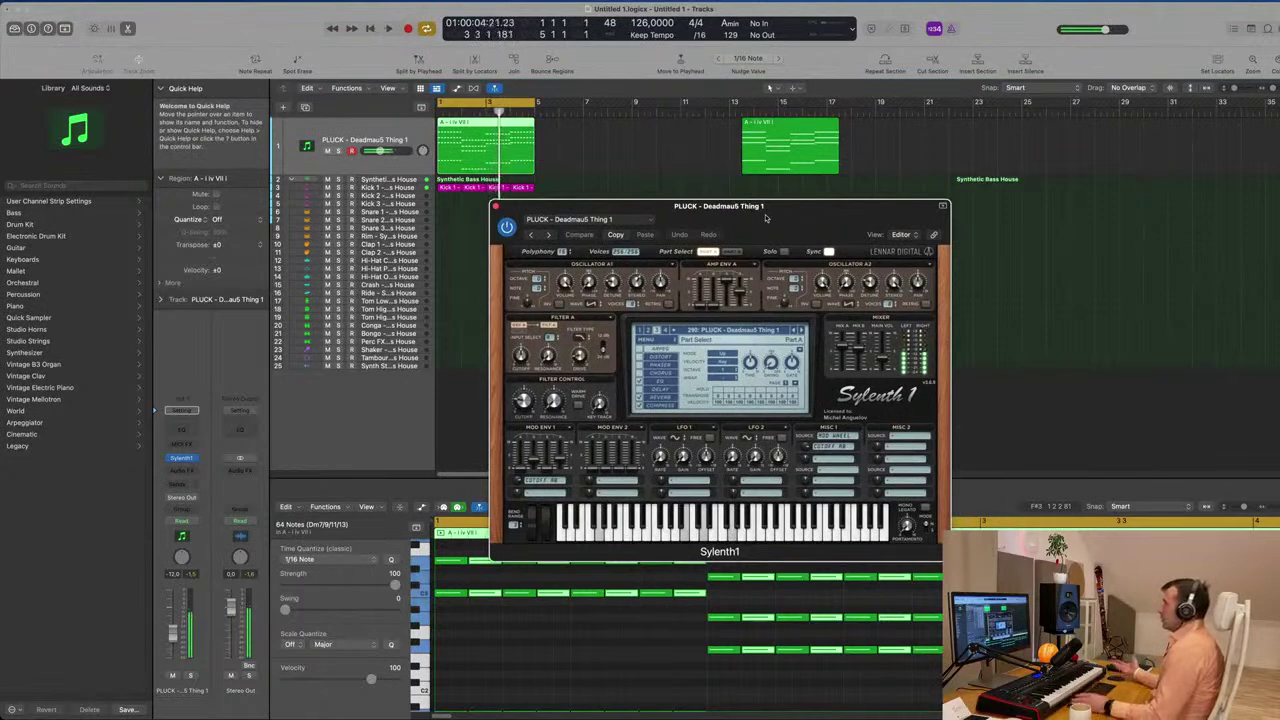
pyautogui.moveTo(766, 218); pyautogui.dragTo(716, 224)
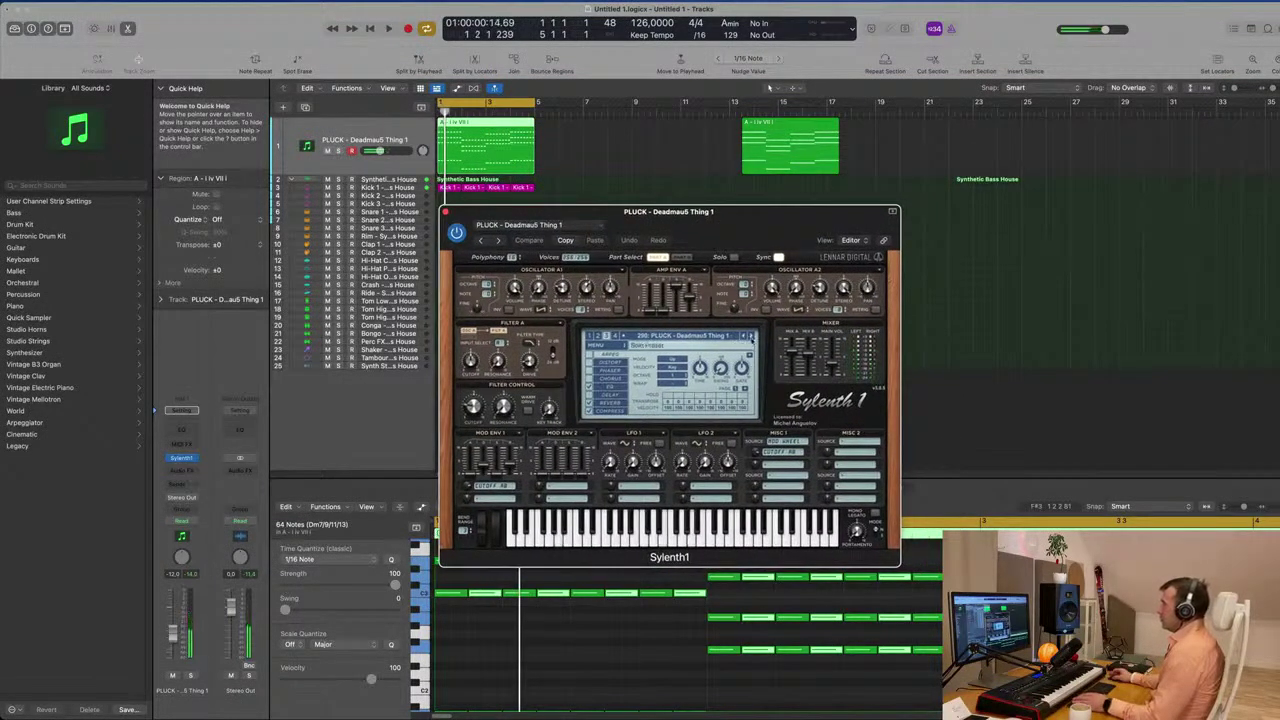
# Audition neighbouring Sylenth1 presets during playback and load PLUCK - Deadmau5 Thing 3
pyautogui.press('space')
pyautogui.click(749, 336)
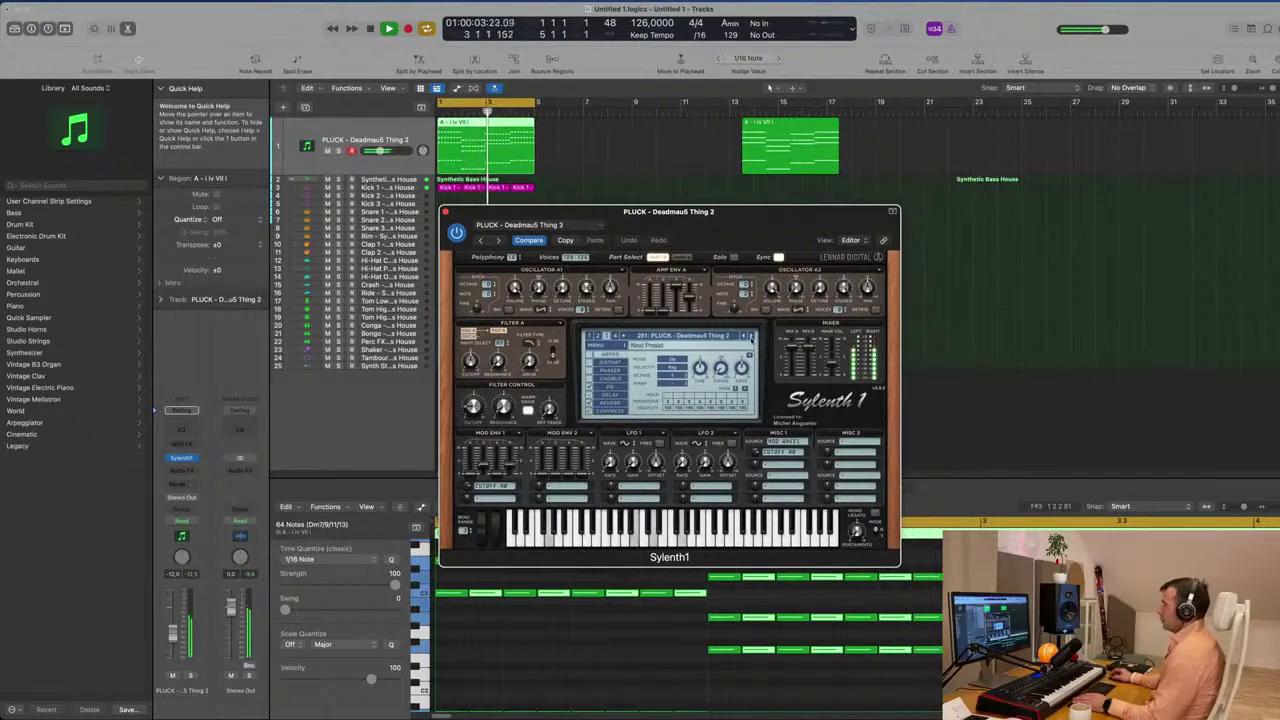
pyautogui.click(745, 336)
pyautogui.press('space')
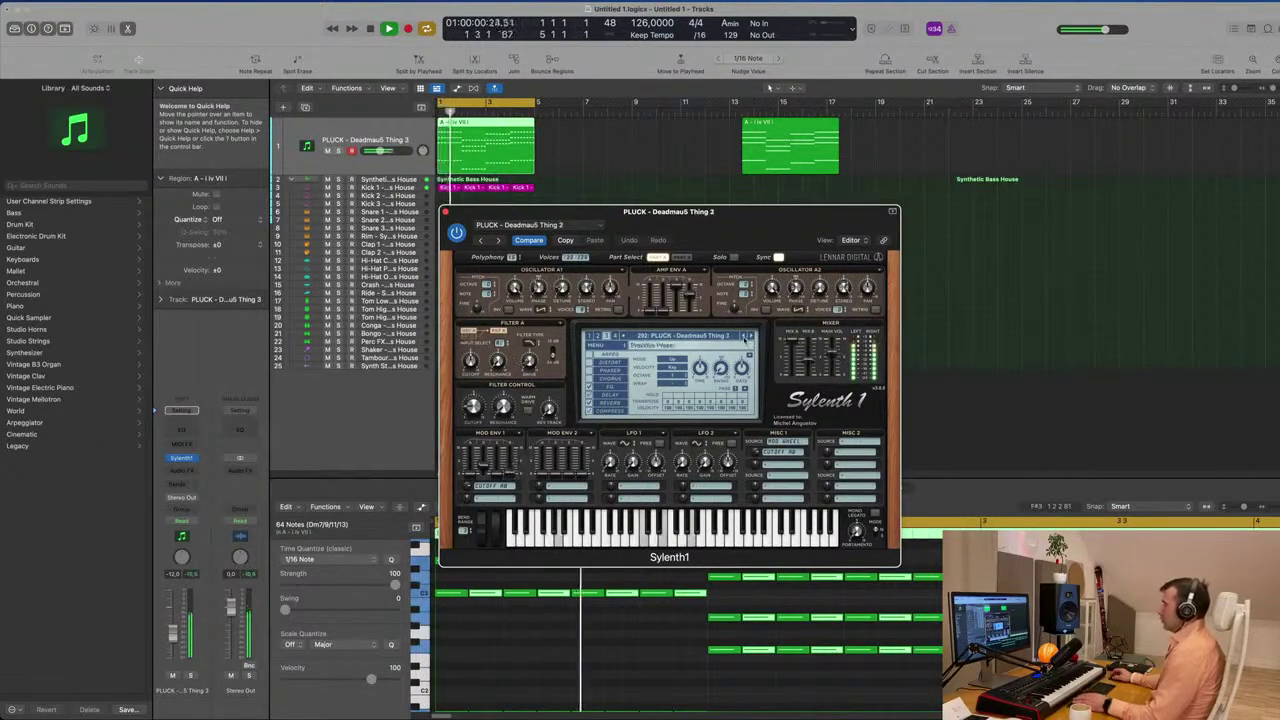
pyautogui.click(750, 336)
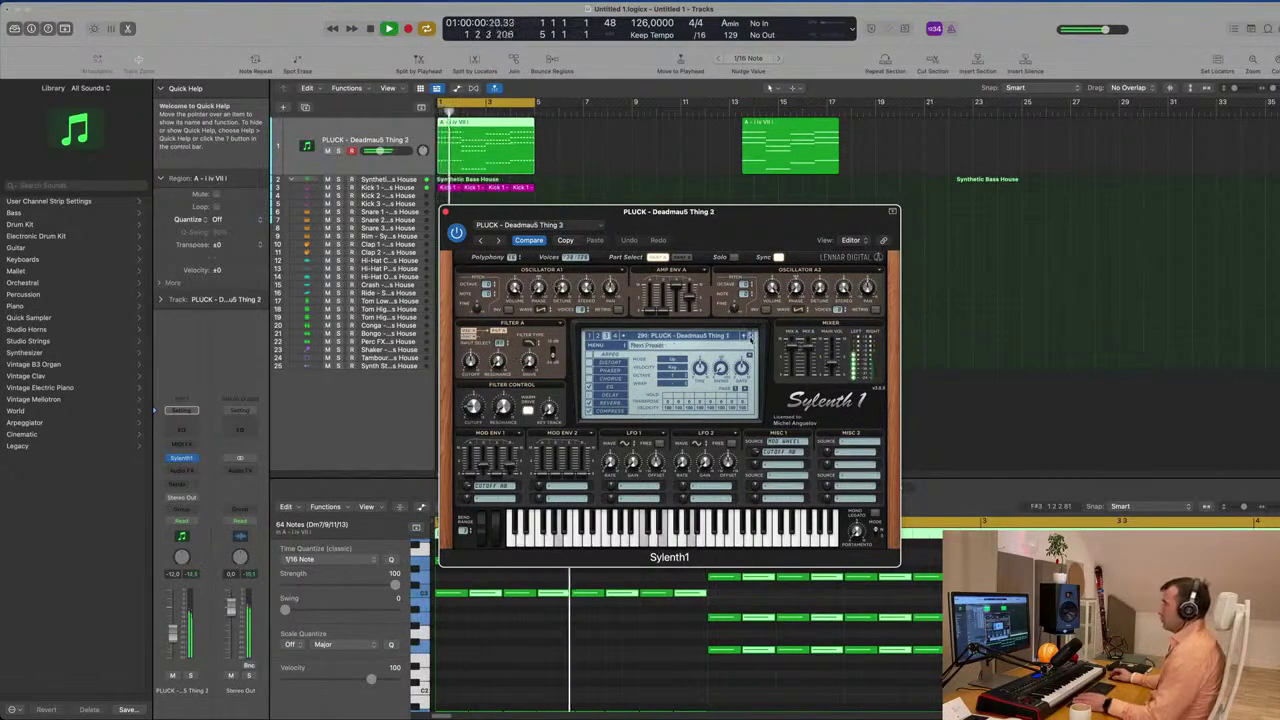
pyautogui.moveTo(753, 213); pyautogui.dragTo(776, 212)
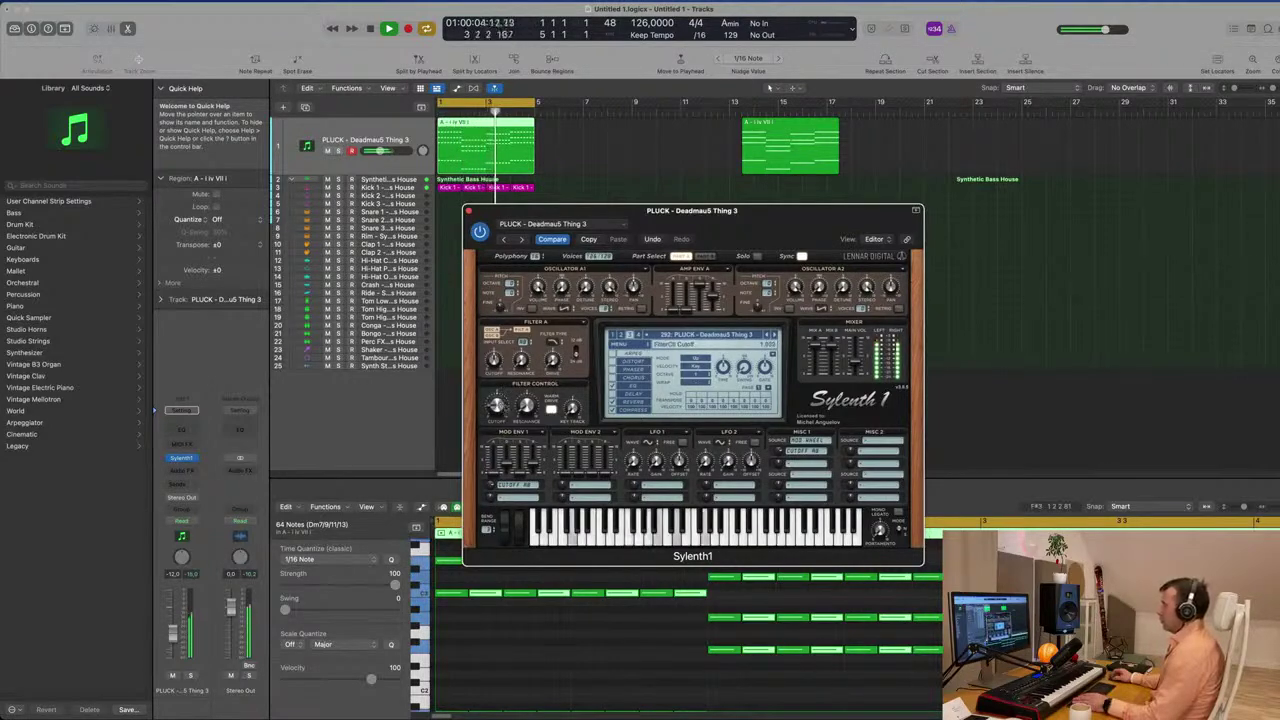
# Reduce the PLUCK track's volume to about -14 dB while it plays, moving the Sylenth1 window aside
pyautogui.moveTo(744, 220); pyautogui.dragTo(967, 210)
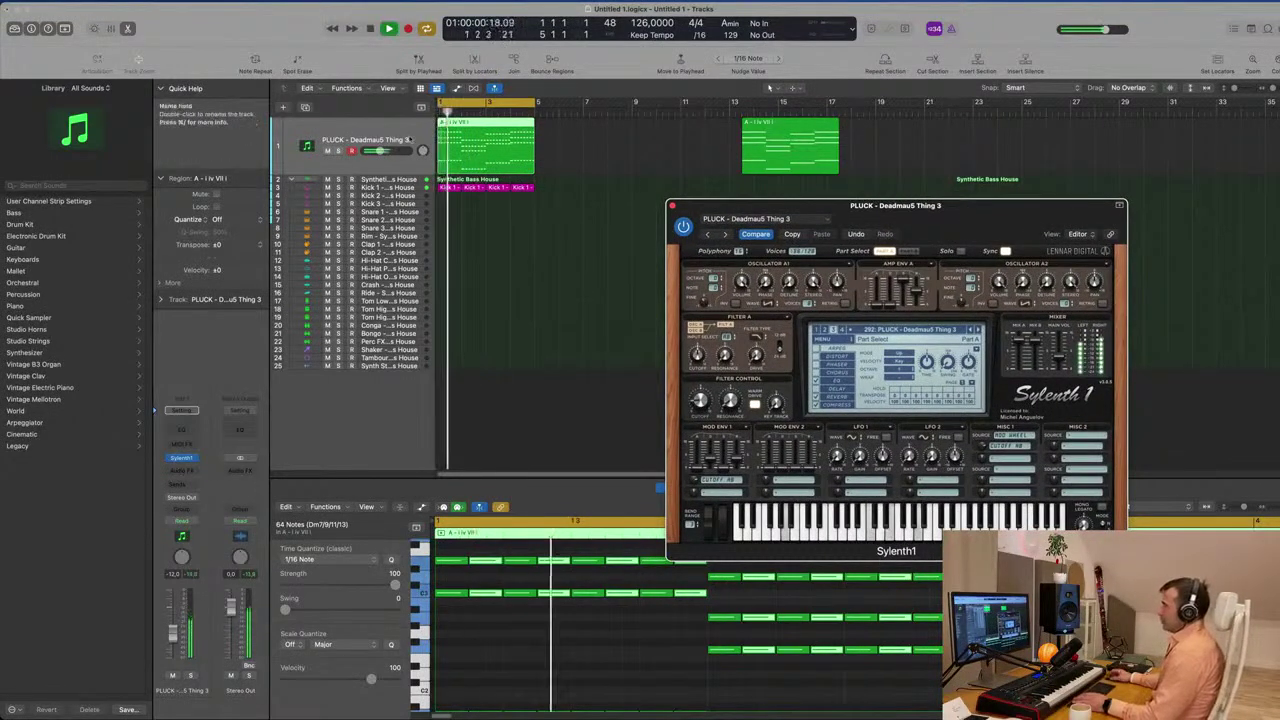
pyautogui.click(182, 622)
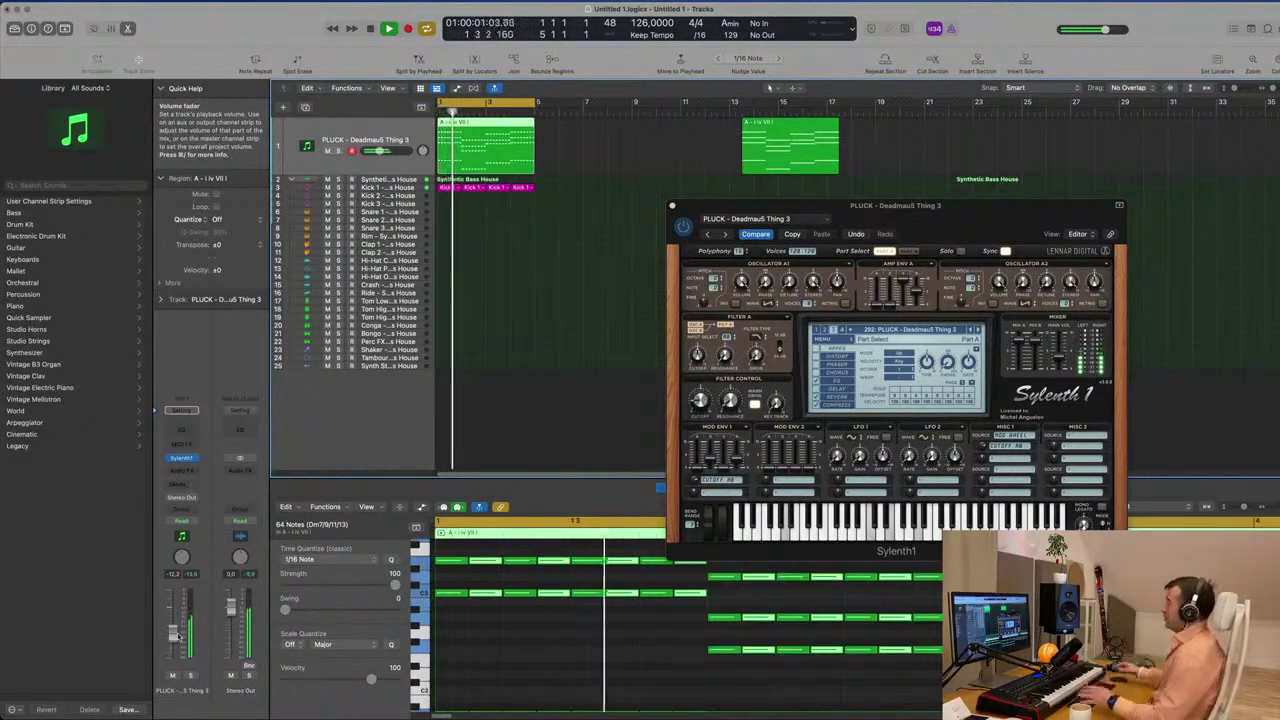
pyautogui.moveTo(967, 212); pyautogui.dragTo(905, 223)
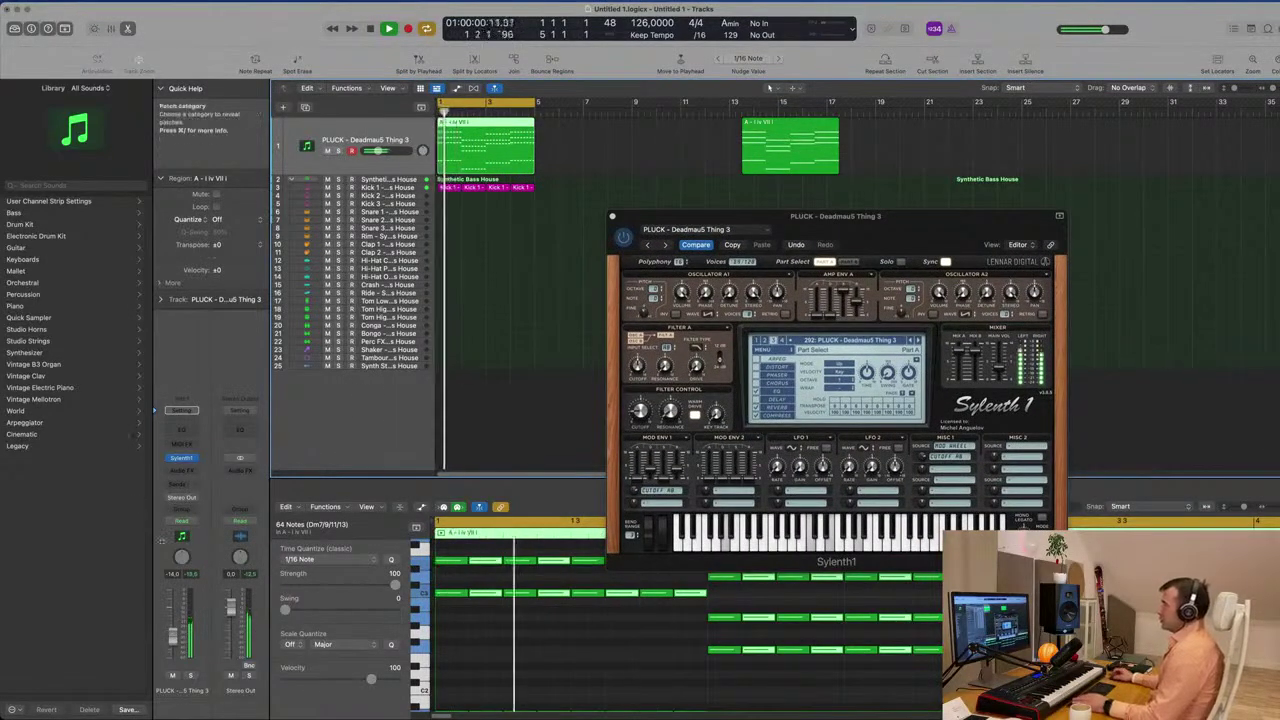
# Insert a Compressor on the PLUCK track and set its side chain to Kick 1 - Synthetic Bass House (Inst 2)
pyautogui.click(186, 471)
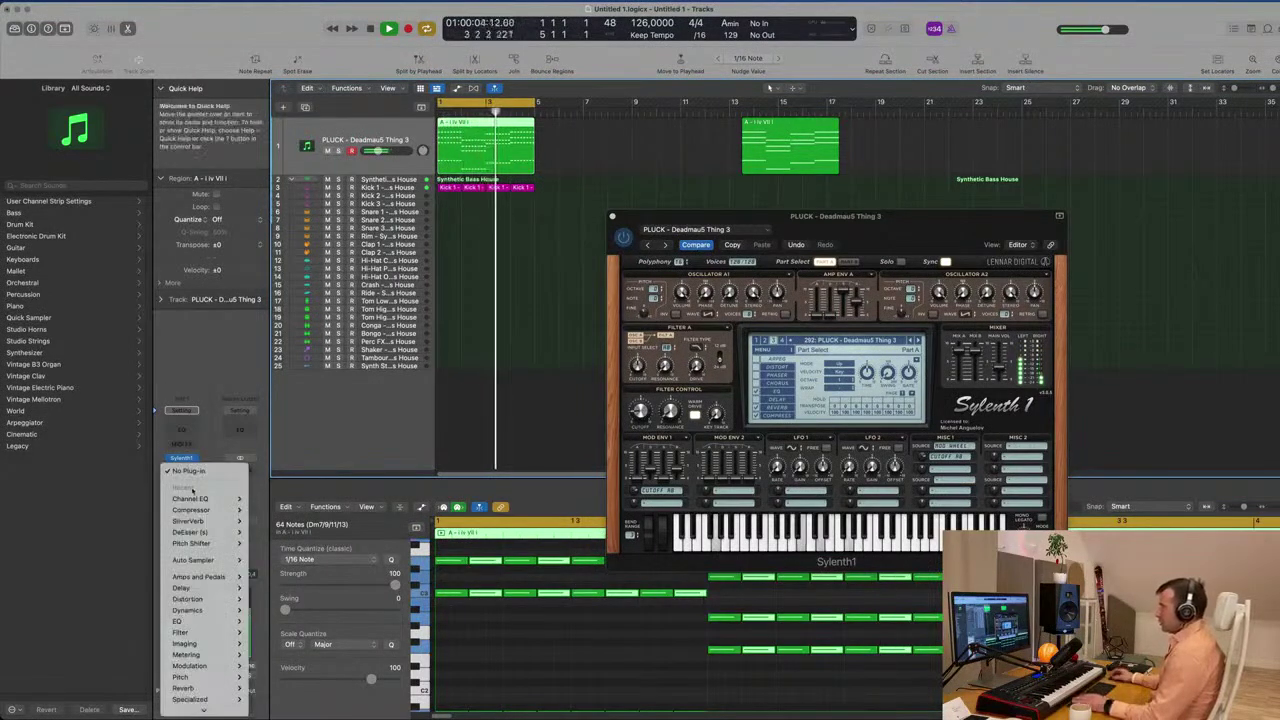
pyautogui.click(640, 165)
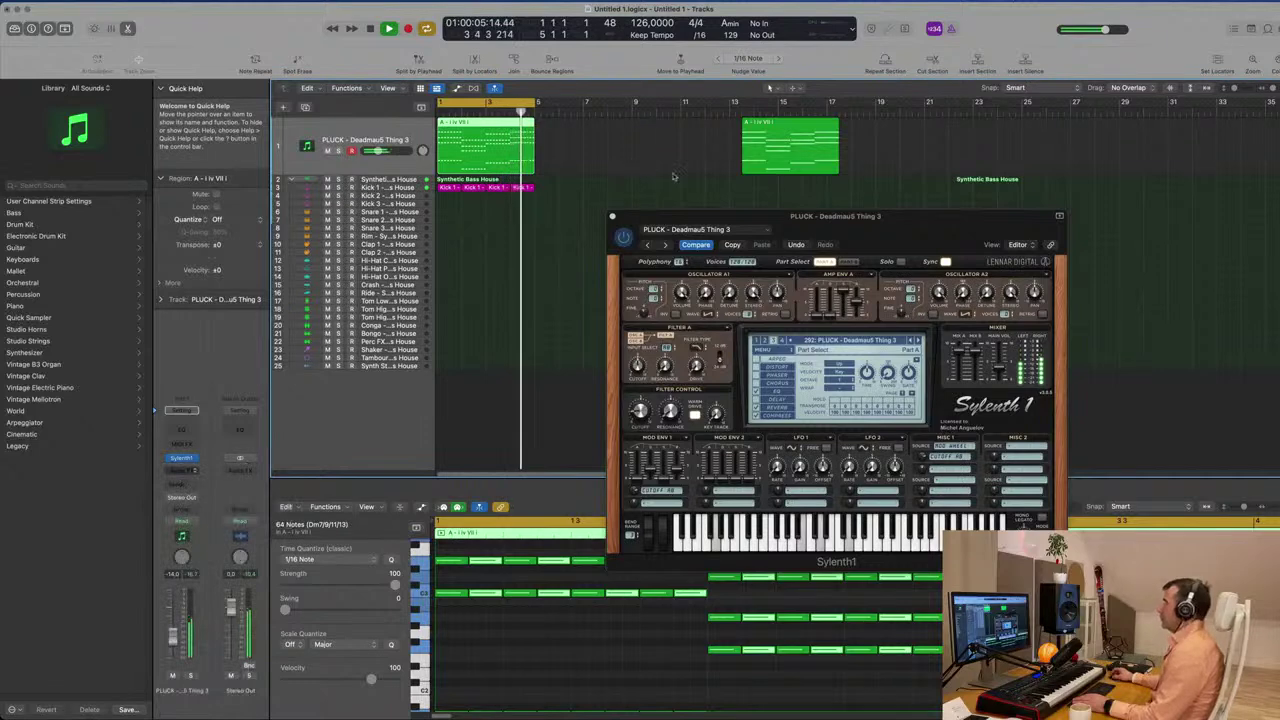
pyautogui.click(948, 147)
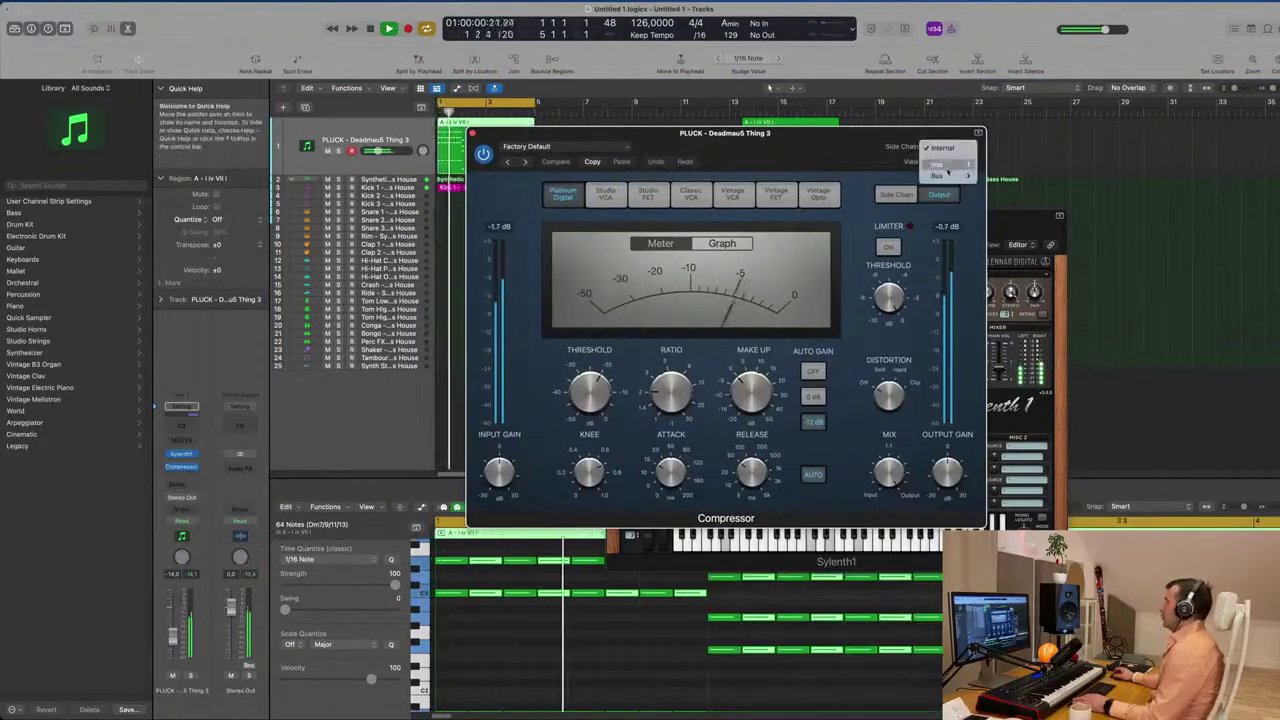
pyautogui.moveTo(945, 164)
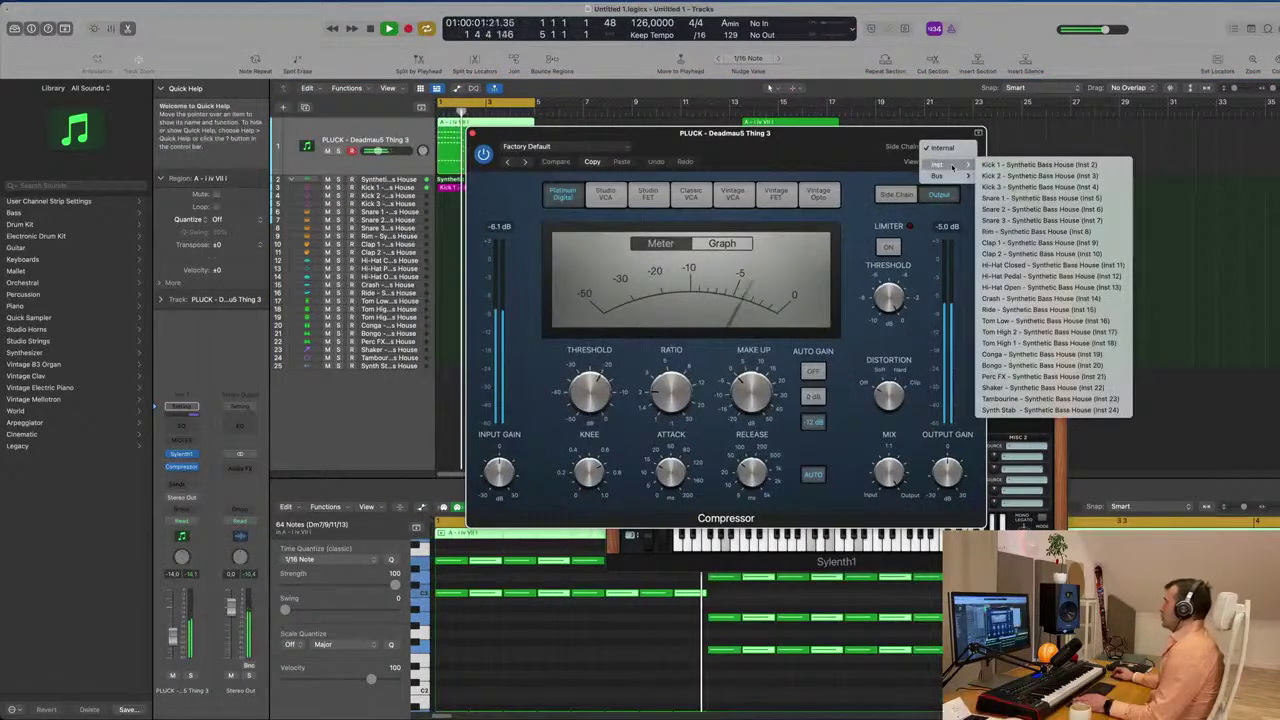
pyautogui.click(1010, 165)
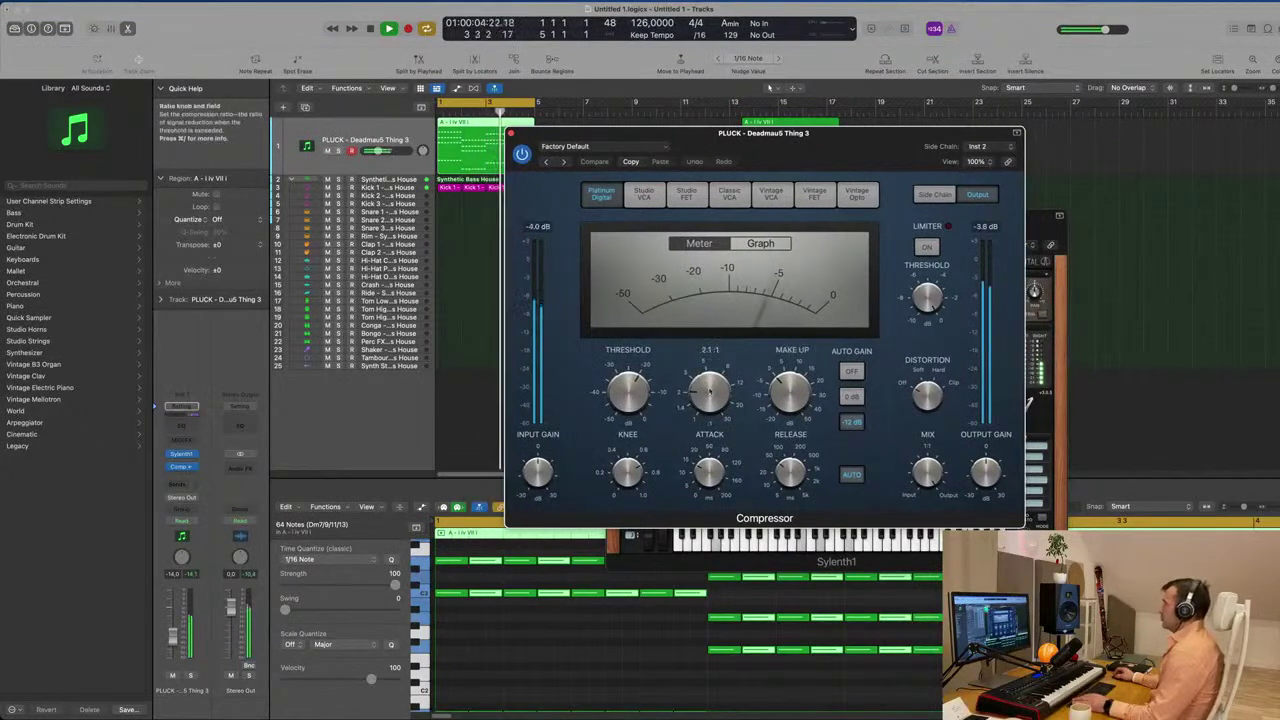
# Set the Compressor's ratio to about 4.1:1, lower its threshold, and turn off auto release with the release at about 51 ms
pyautogui.moveTo(710, 392); pyautogui.dragTo(710, 388)
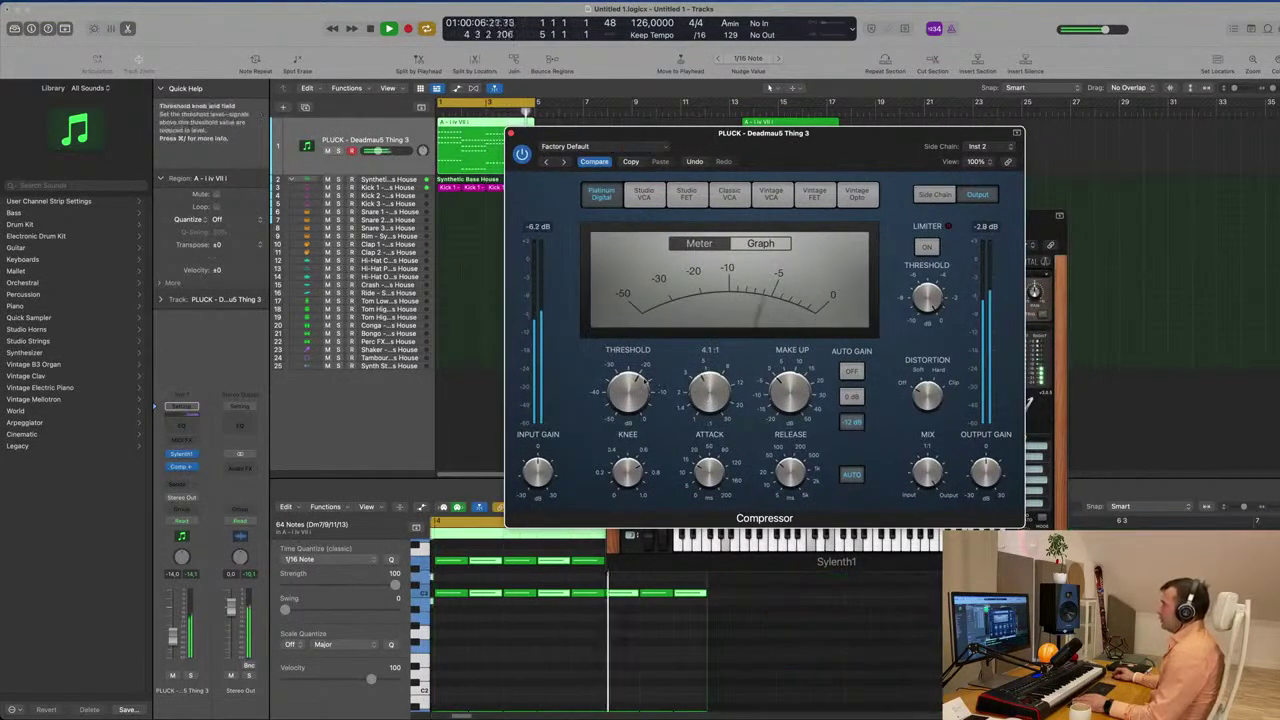
pyautogui.moveTo(630, 397); pyautogui.dragTo(630, 393)
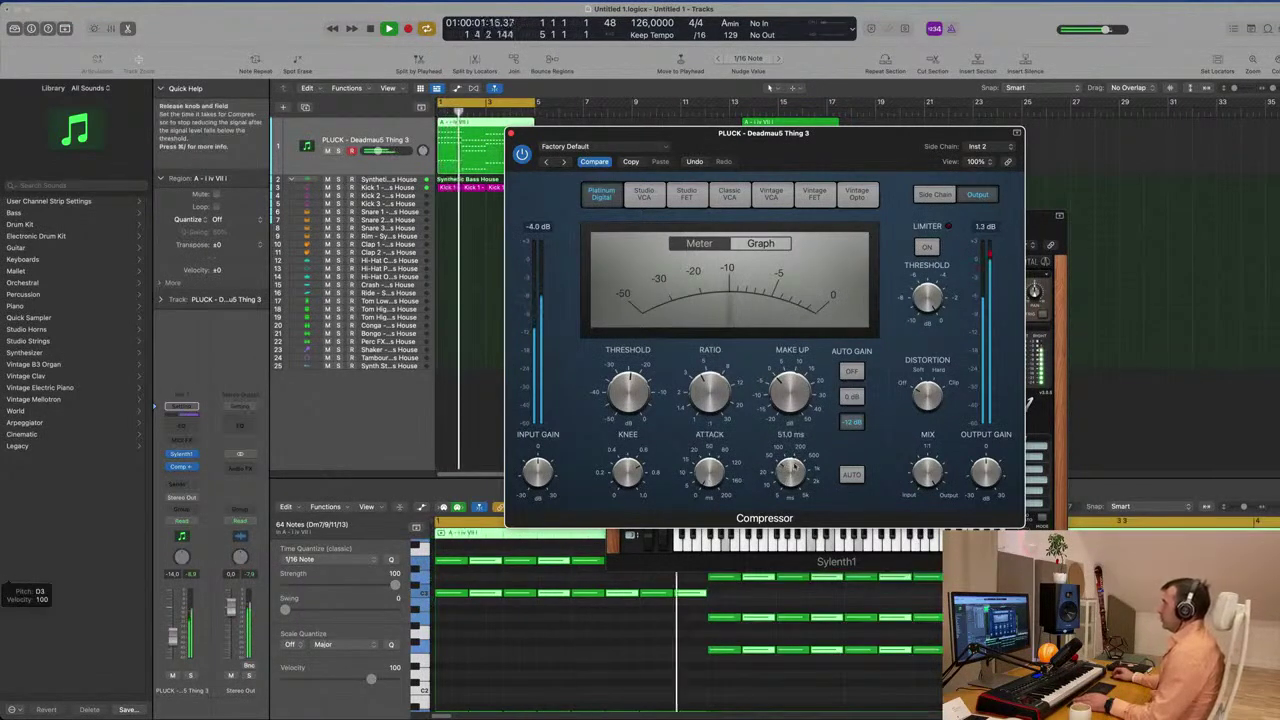
pyautogui.moveTo(827, 167); pyautogui.dragTo(872, 203)
# Duplicate the PLUCK track, copy the bar 1 chord region onto the muted duplicate, and enlarge the original track's height
pyautogui.click(486, 157)
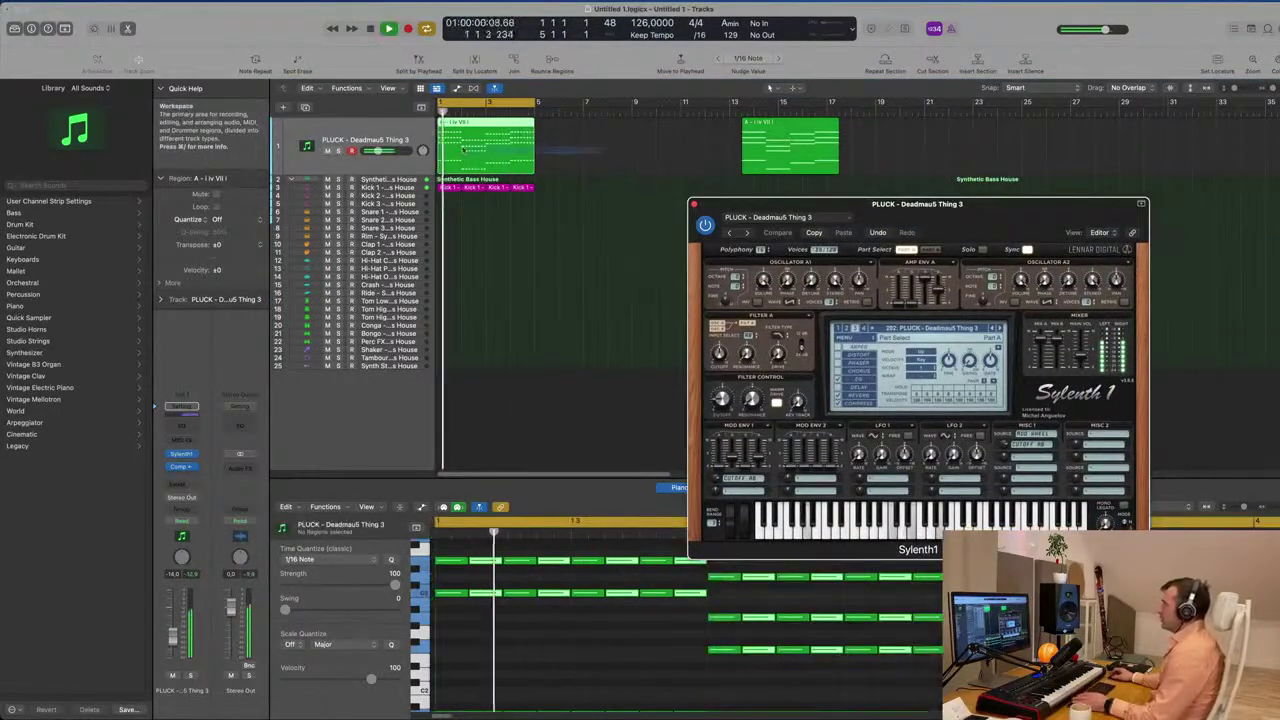
pyautogui.click(400, 140)
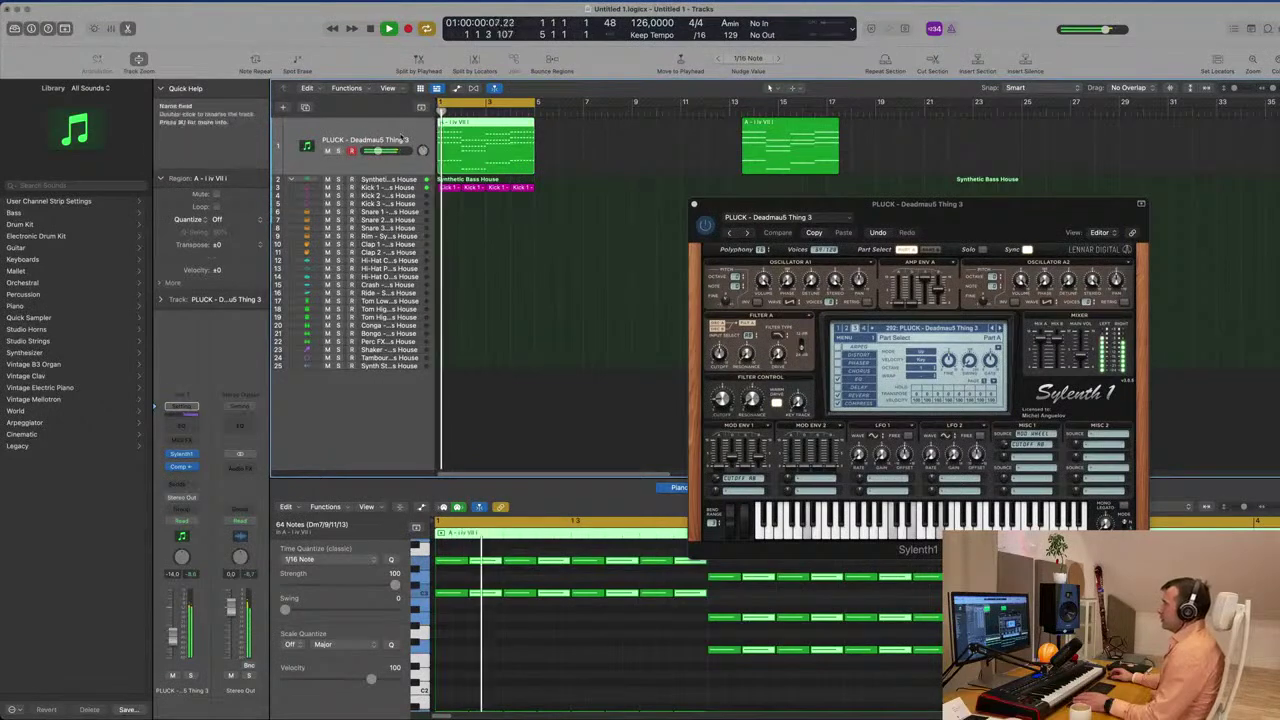
pyautogui.click(305, 108)
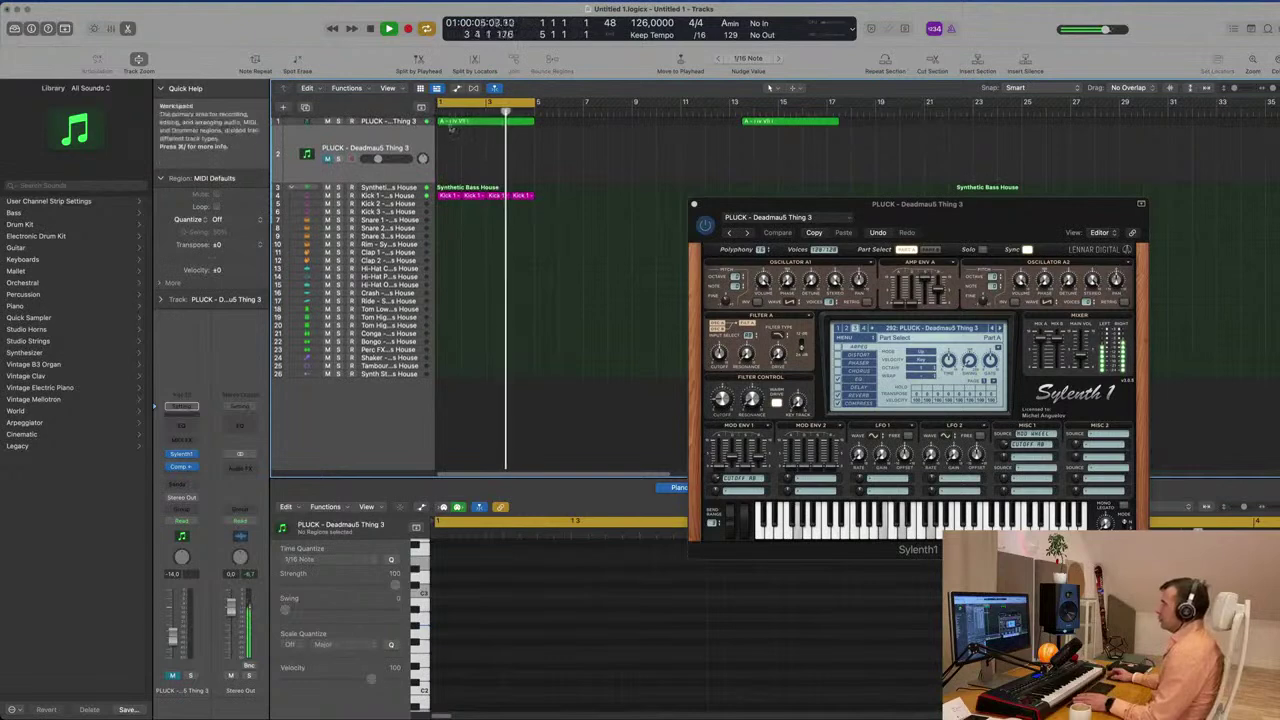
pyautogui.click(466, 122)
pyautogui.moveTo(466, 124)
pyautogui.mouseDown()
pyautogui.moveTo(481, 135)
pyautogui.moveTo(472, 128)
pyautogui.mouseUp()
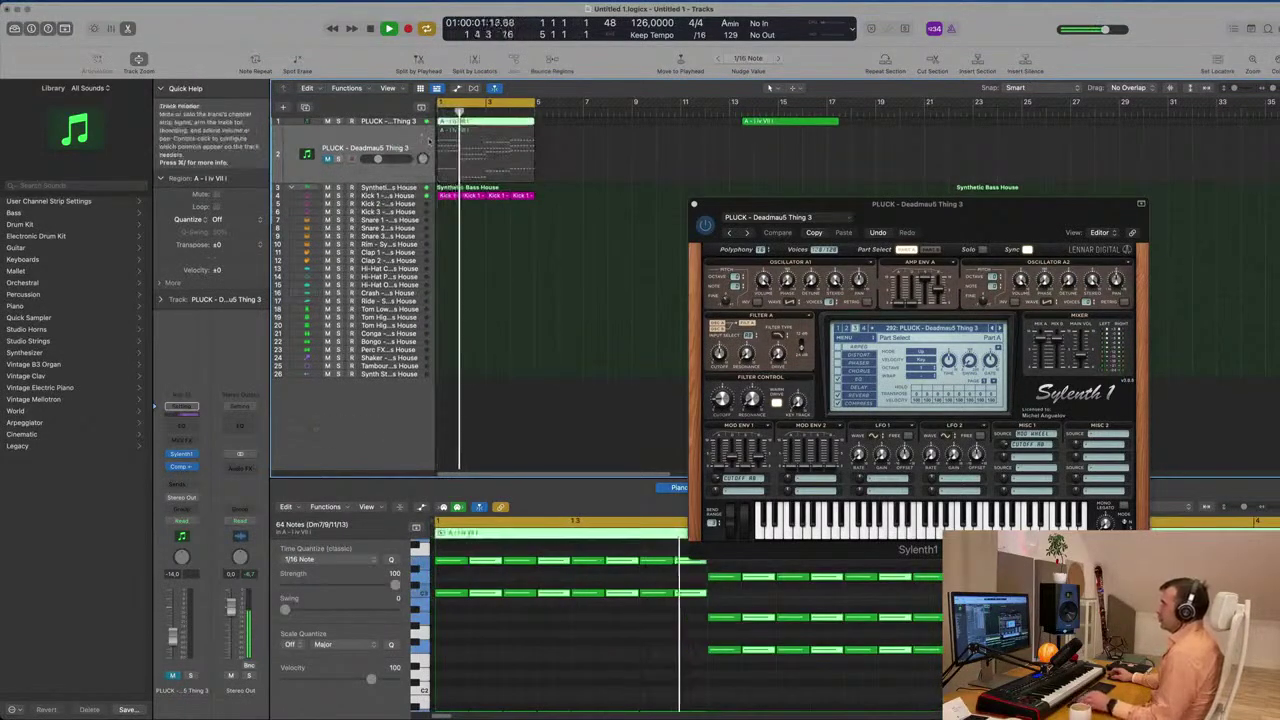
pyautogui.click(405, 124)
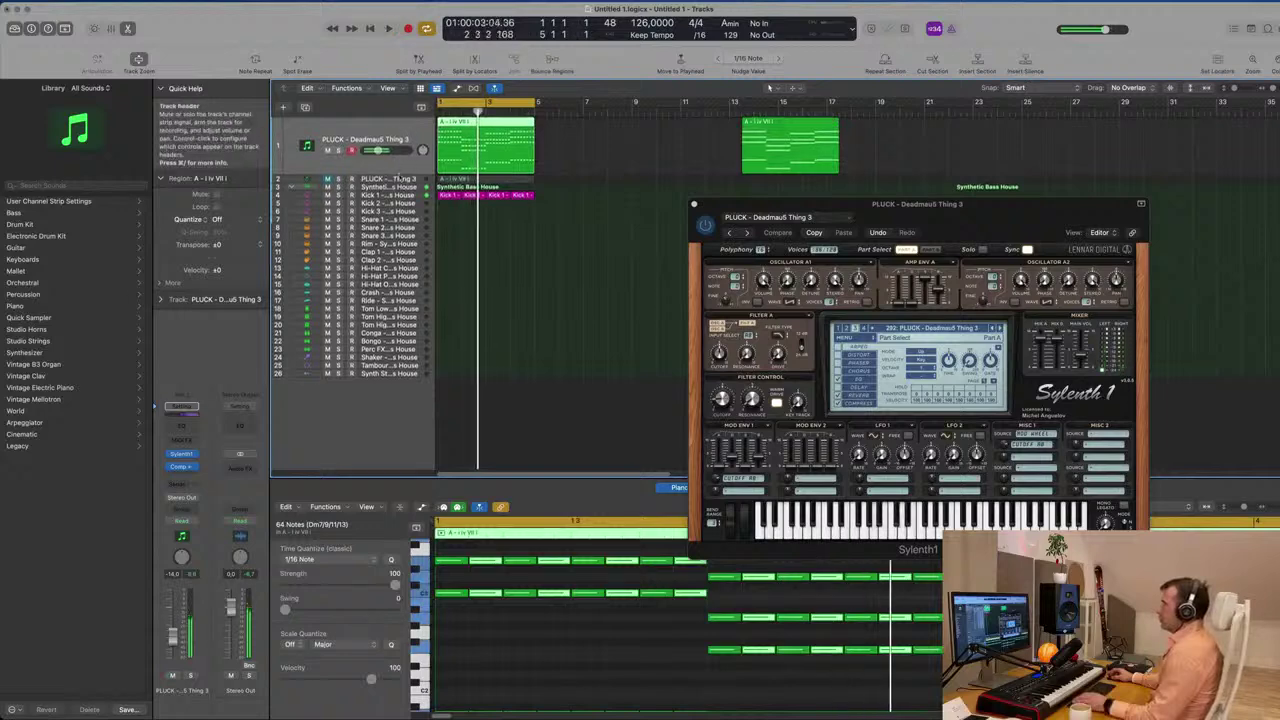
pyautogui.moveTo(400, 170); pyautogui.dragTo(400, 256)
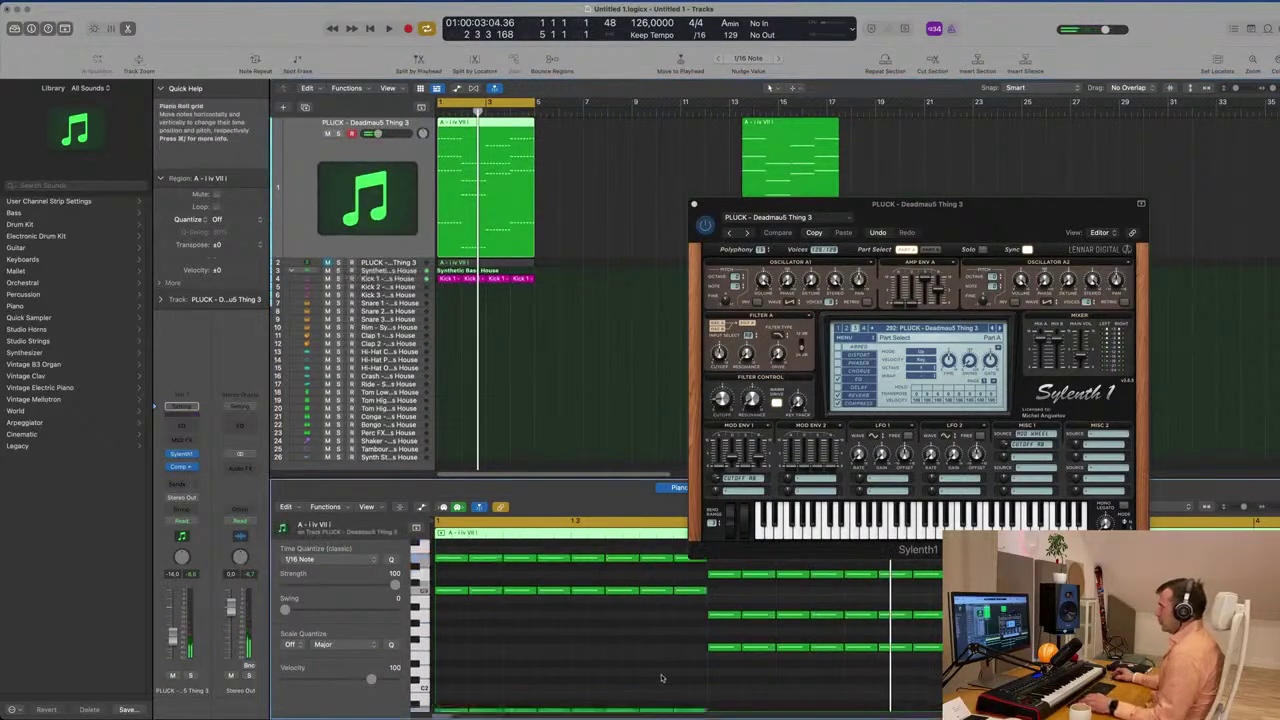
# Try the chord pattern without its lowest row of bass notes by deleting them and playing back the remaining chords
pyautogui.scroll(-2, 660, 678)
pyautogui.moveTo(456, 640); pyautogui.dragTo(940, 617)
pyautogui.press('z')
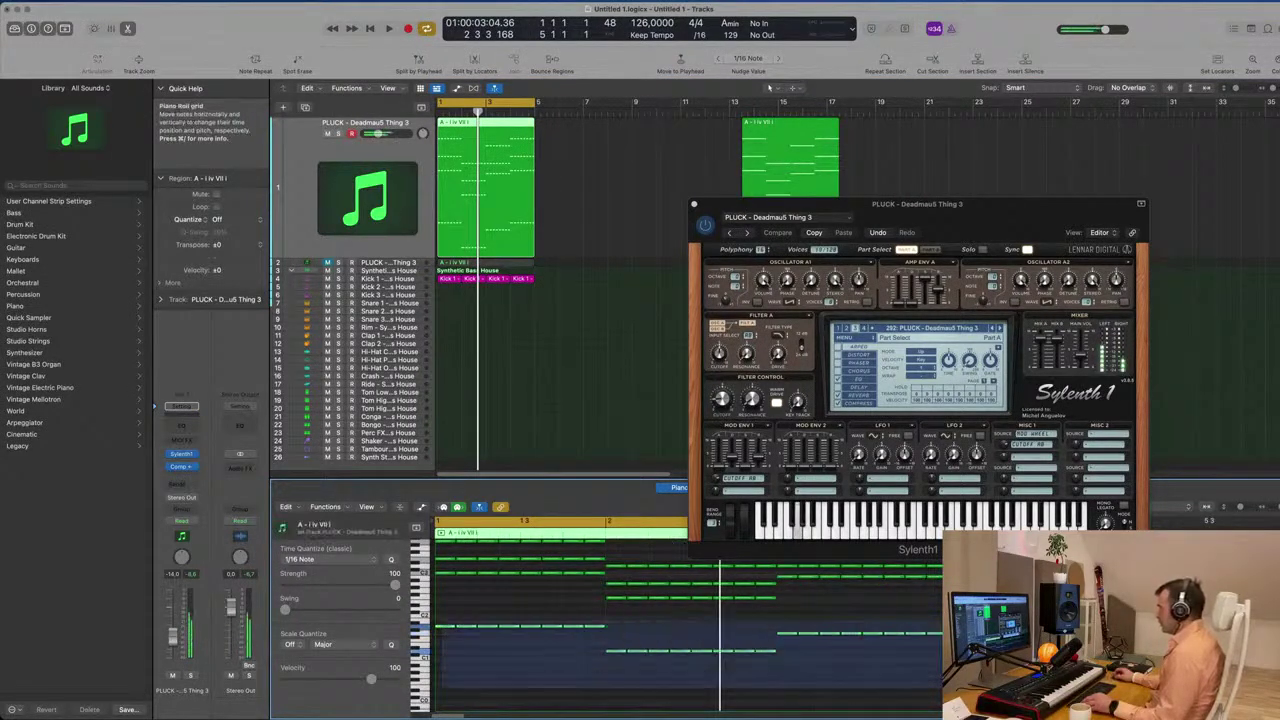
pyautogui.press('Delete')
pyautogui.press('Delete')
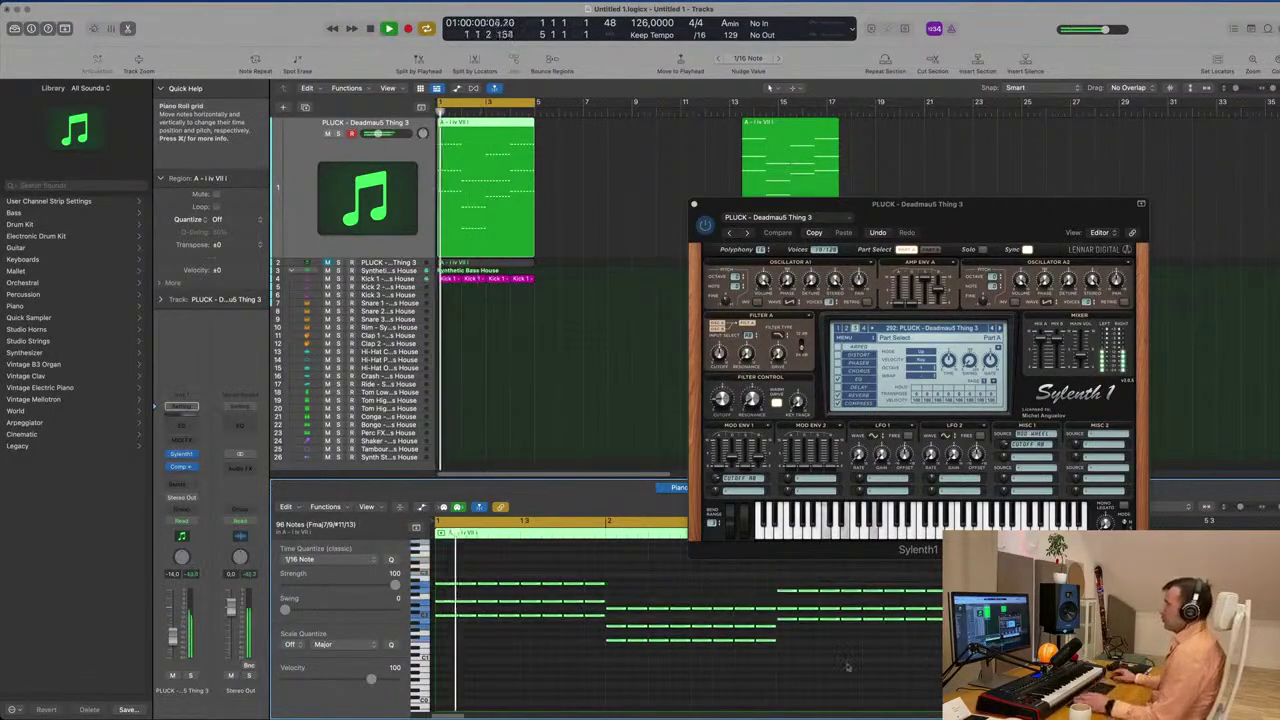
pyautogui.moveTo(1000, 217); pyautogui.dragTo(967, 171)
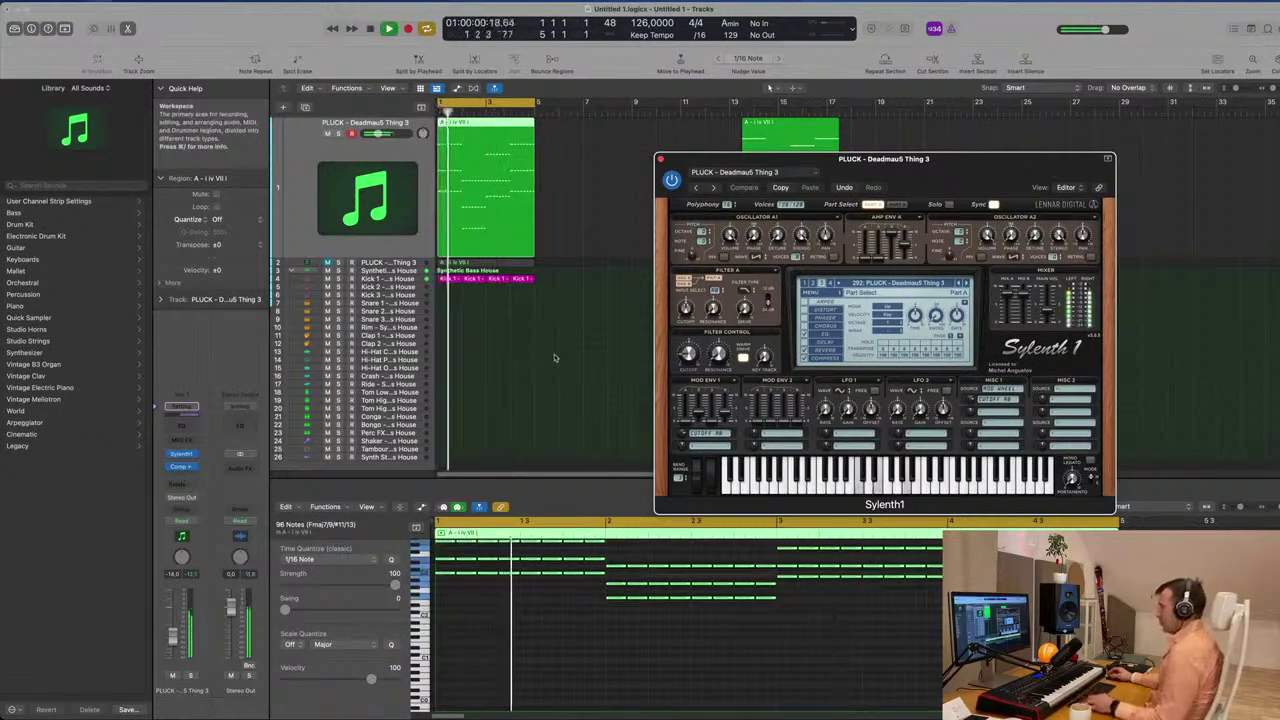
pyautogui.press('space')
# Adjust Sylenth1's Amp Env A release to about 5.4 during playback, move its window aside and stop playback
pyautogui.moveTo(967, 160); pyautogui.dragTo(794, 250)
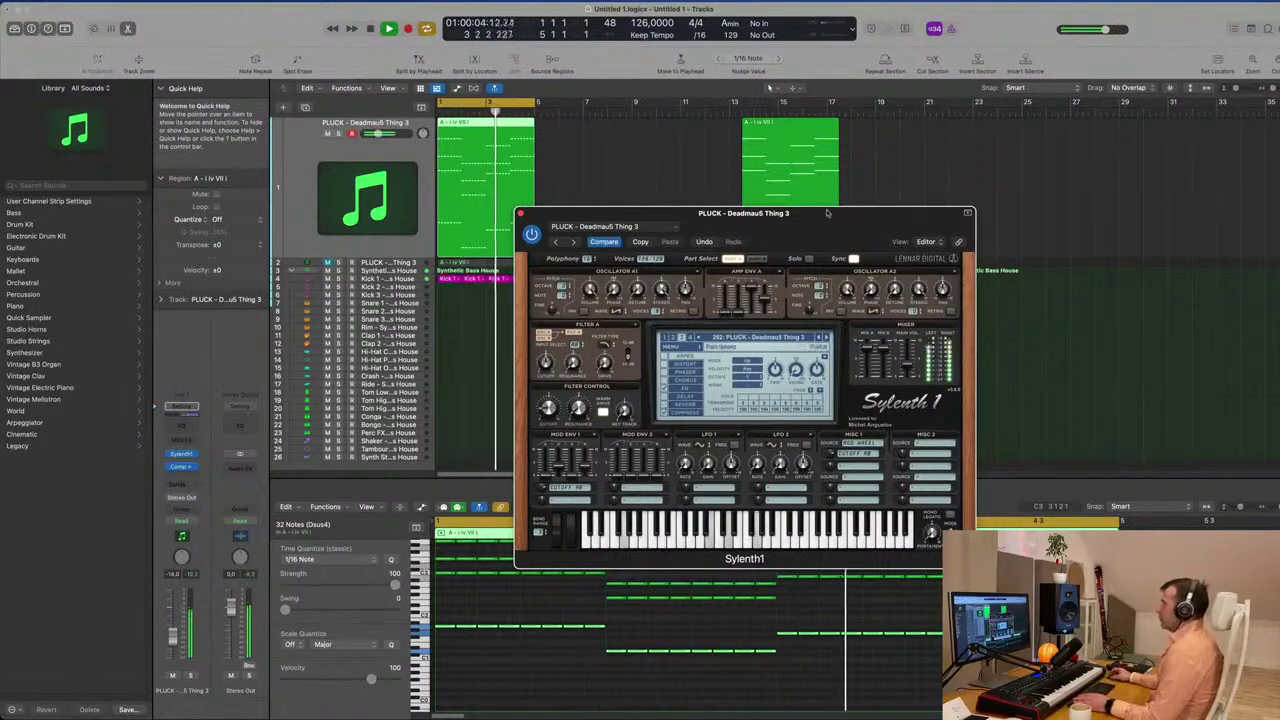
pyautogui.moveTo(820, 215); pyautogui.dragTo(860, 182)
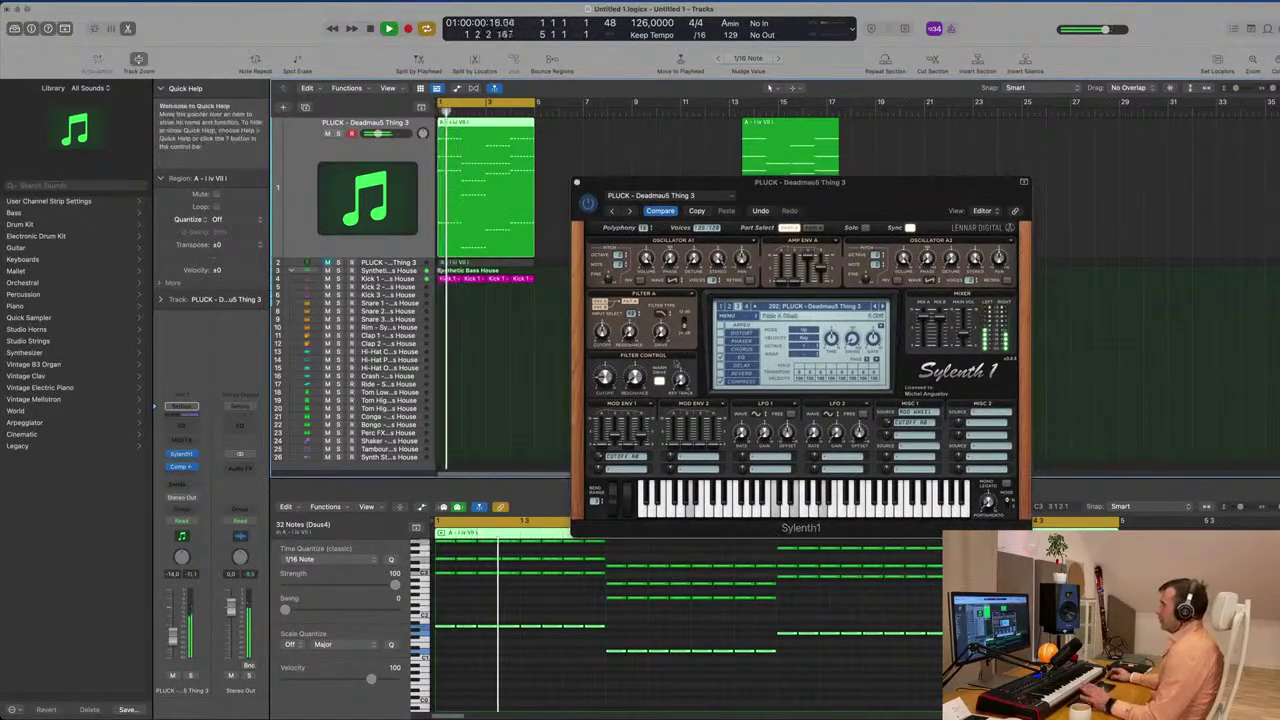
pyautogui.moveTo(800, 183); pyautogui.dragTo(921, 191)
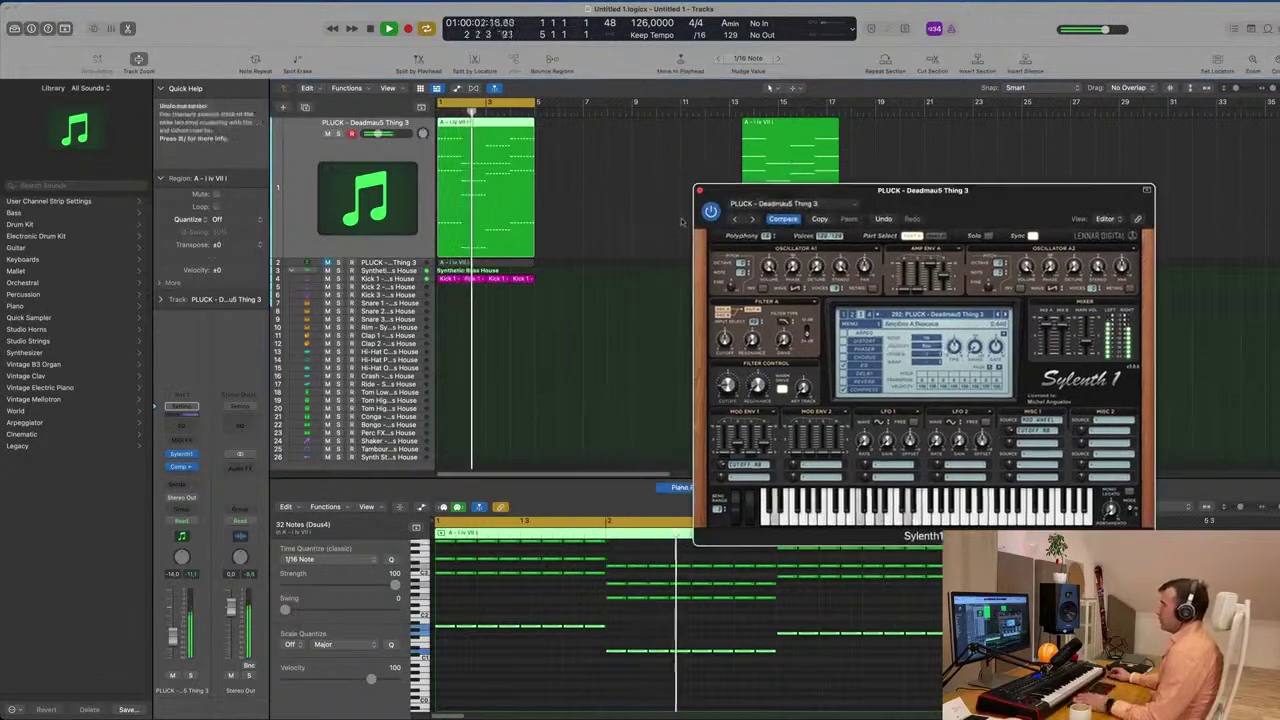
pyautogui.press('space')
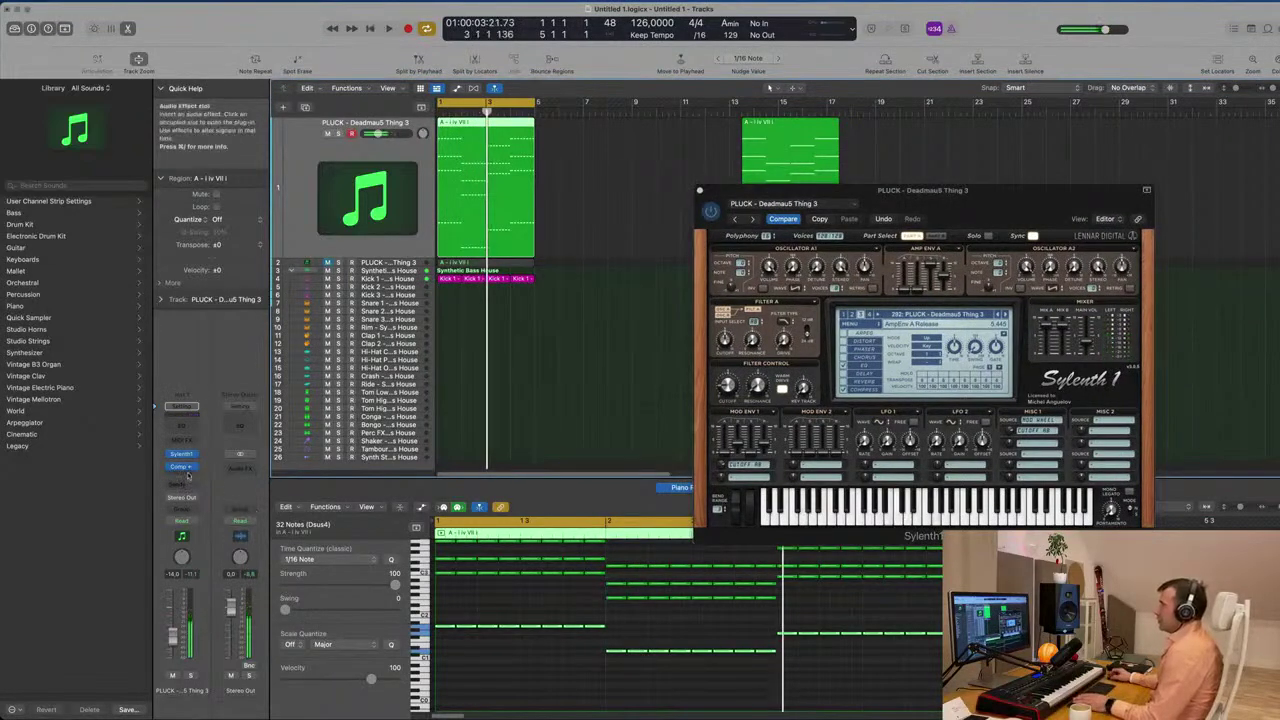
# Insert a stereo Vintage Tube EQ after the Compressor on the PLUCK track
pyautogui.click(186, 468)
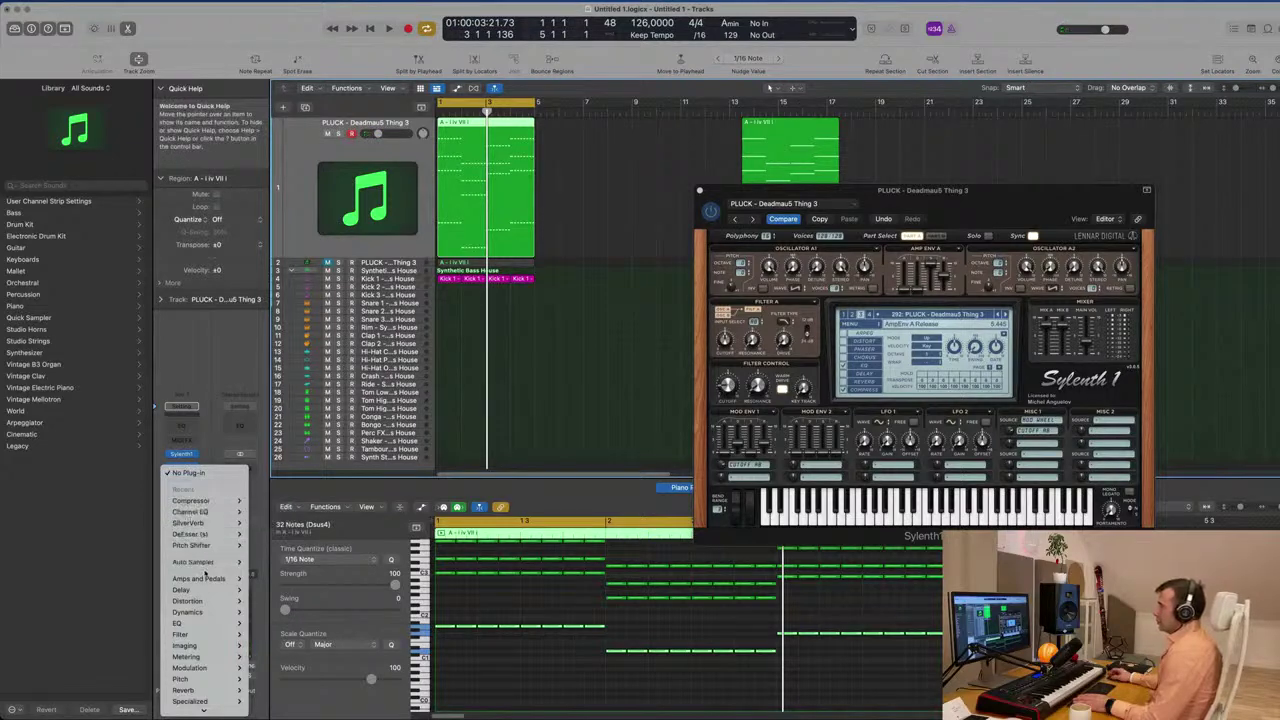
pyautogui.moveTo(202, 708)
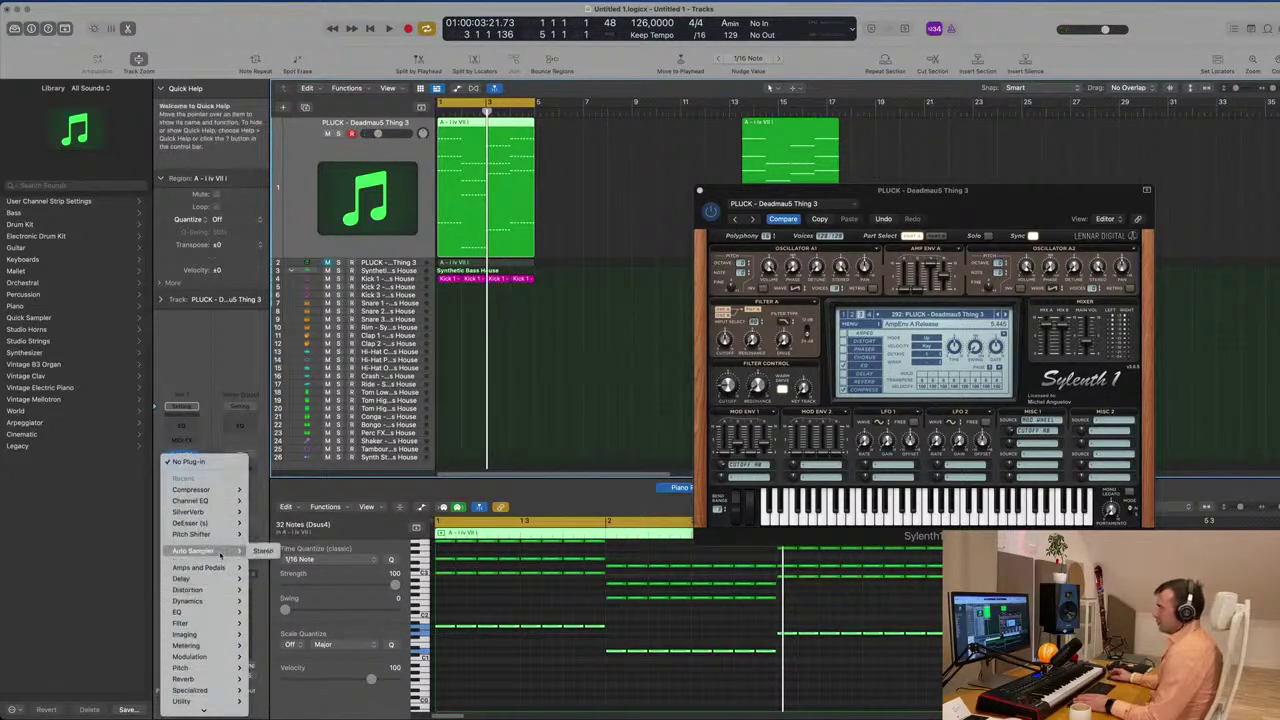
pyautogui.moveTo(210, 580)
pyautogui.moveTo(211, 613)
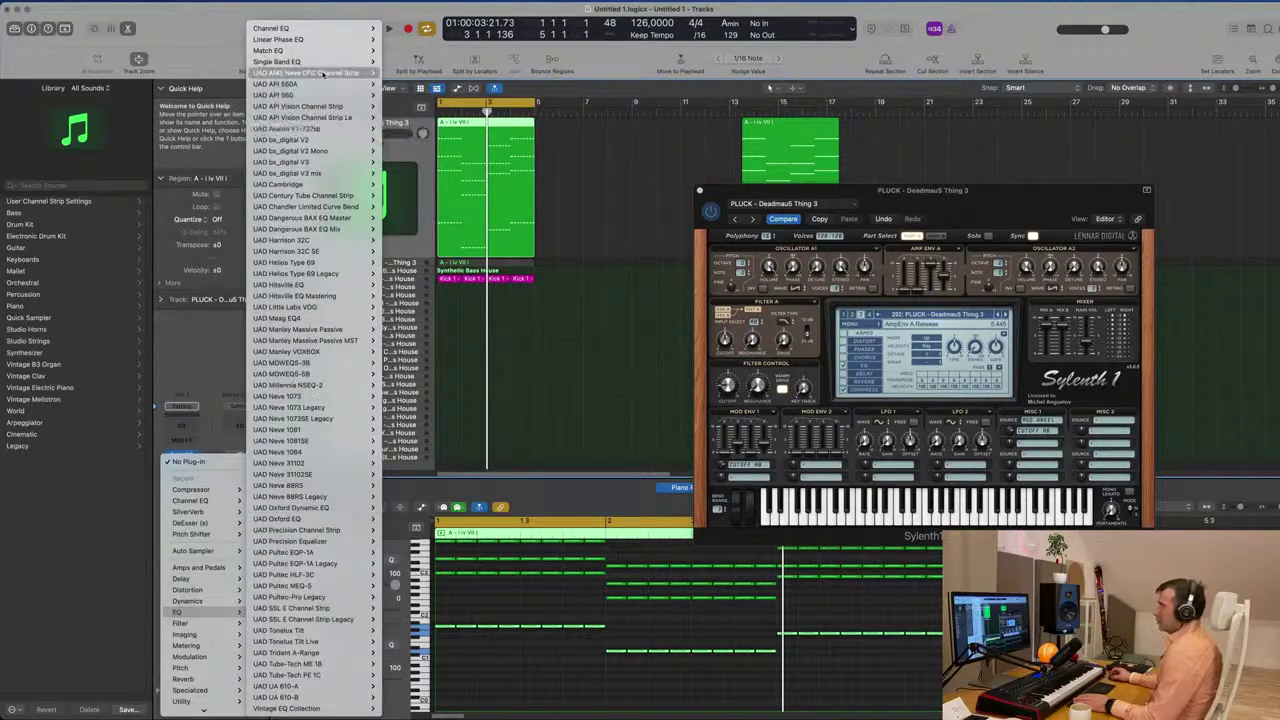
pyautogui.moveTo(300, 708)
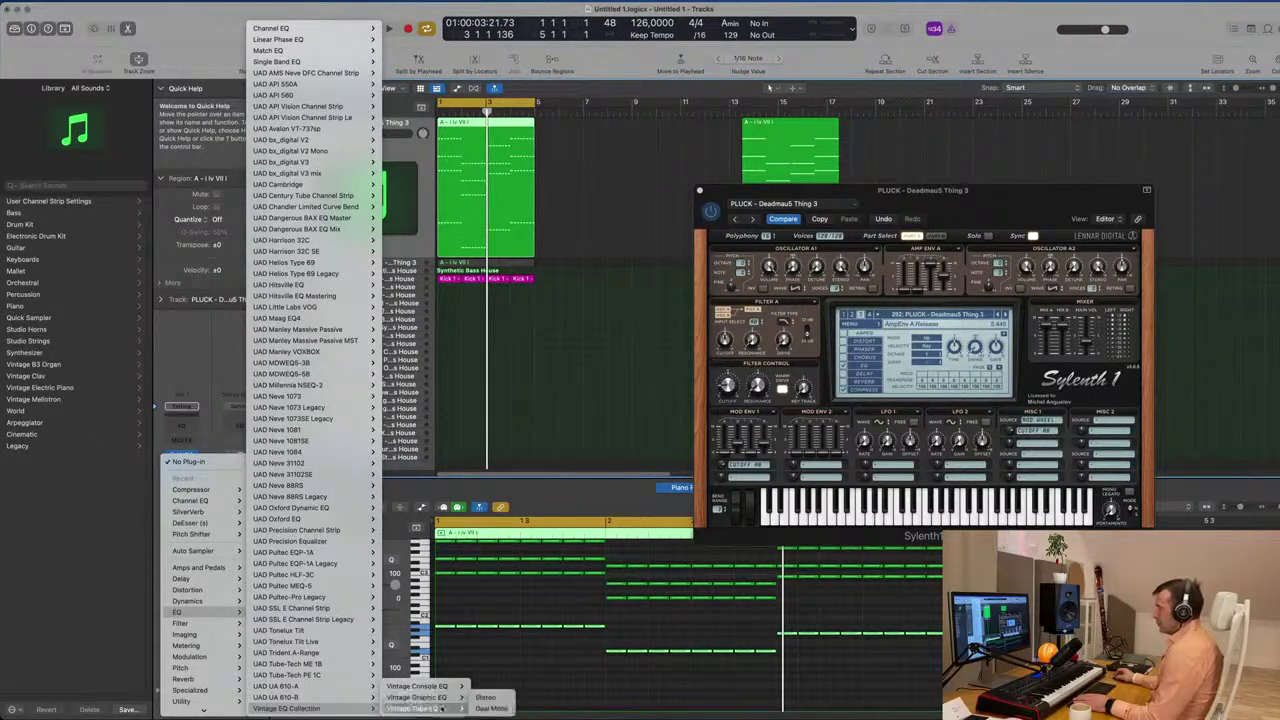
pyautogui.click(490, 698)
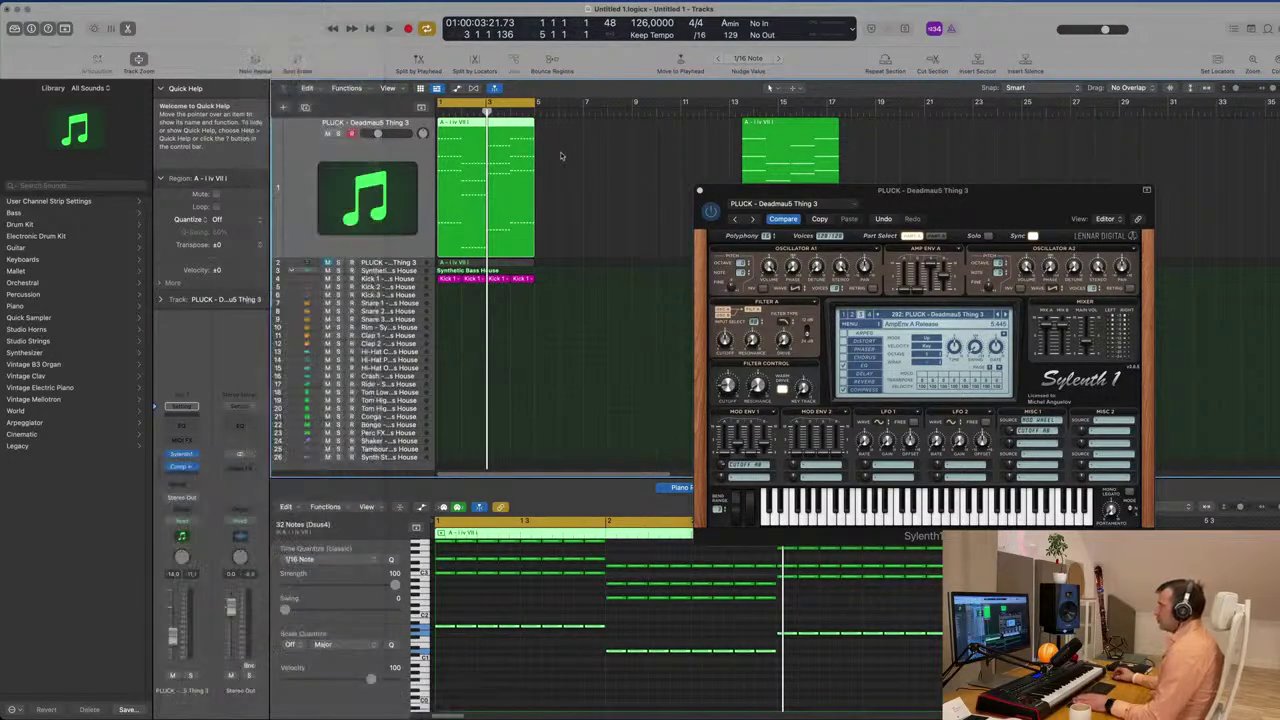
# Load the Big Synth preset in Vintage Tube EQ and toggle its bypass during playback to compare the sound
pyautogui.click(505, 150)
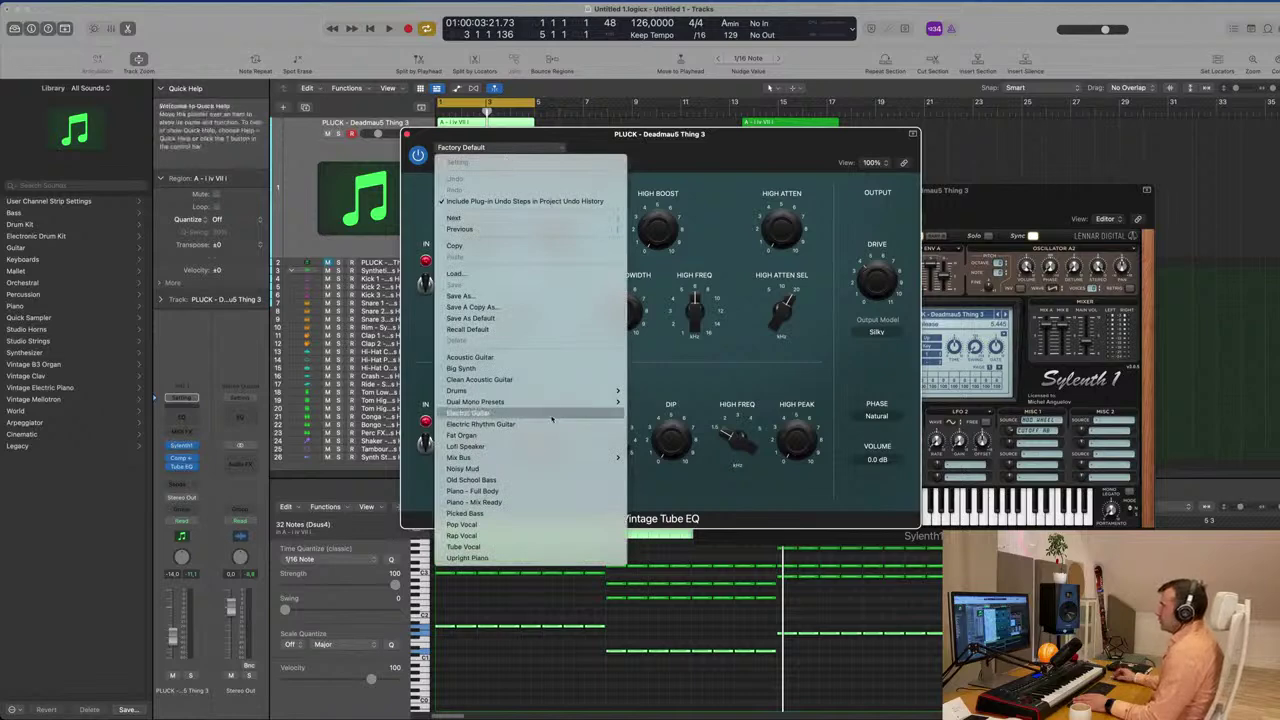
pyautogui.click(560, 369)
pyautogui.moveTo(743, 140); pyautogui.dragTo(928, 209)
pyautogui.press('space')
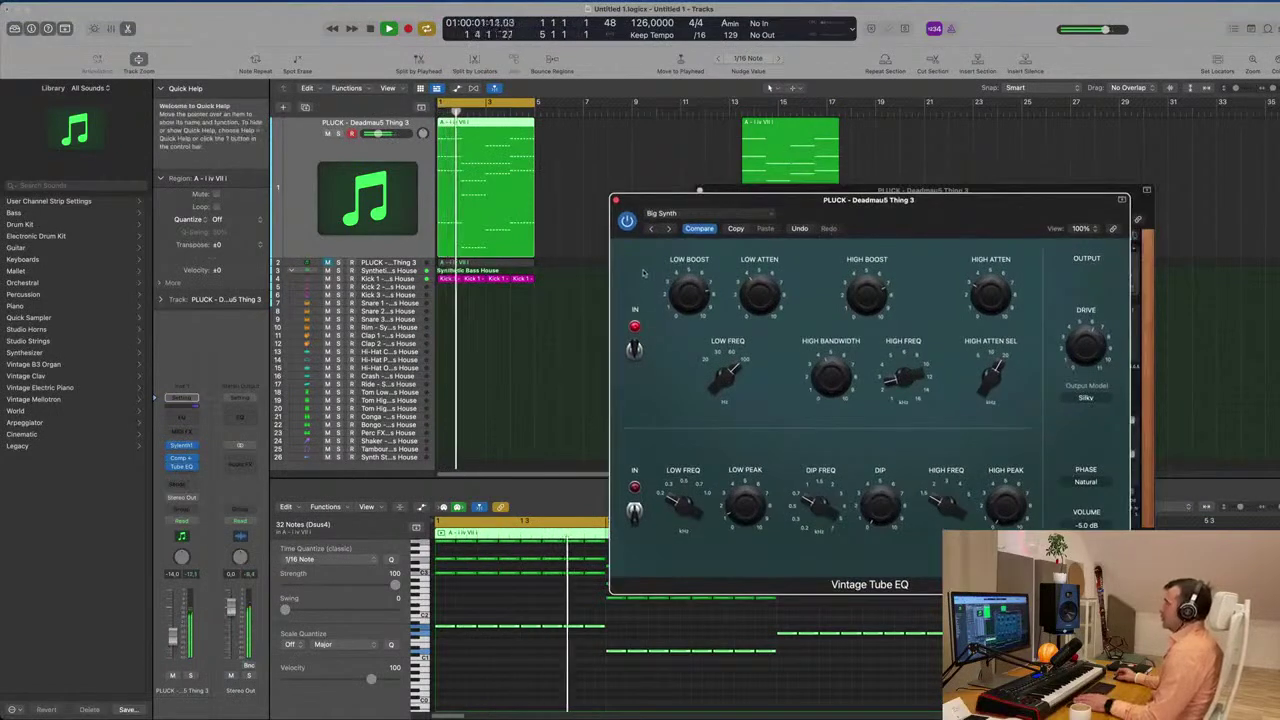
pyautogui.click(627, 222)
pyautogui.click(627, 225)
# Restart playback with the Sylenth1 window moved aside and lower the PLUCK track's volume to about -18 dB
pyautogui.moveTo(864, 205); pyautogui.dragTo(613, 200)
pyautogui.press('space')
pyautogui.click(543, 223)
pyautogui.press('space')
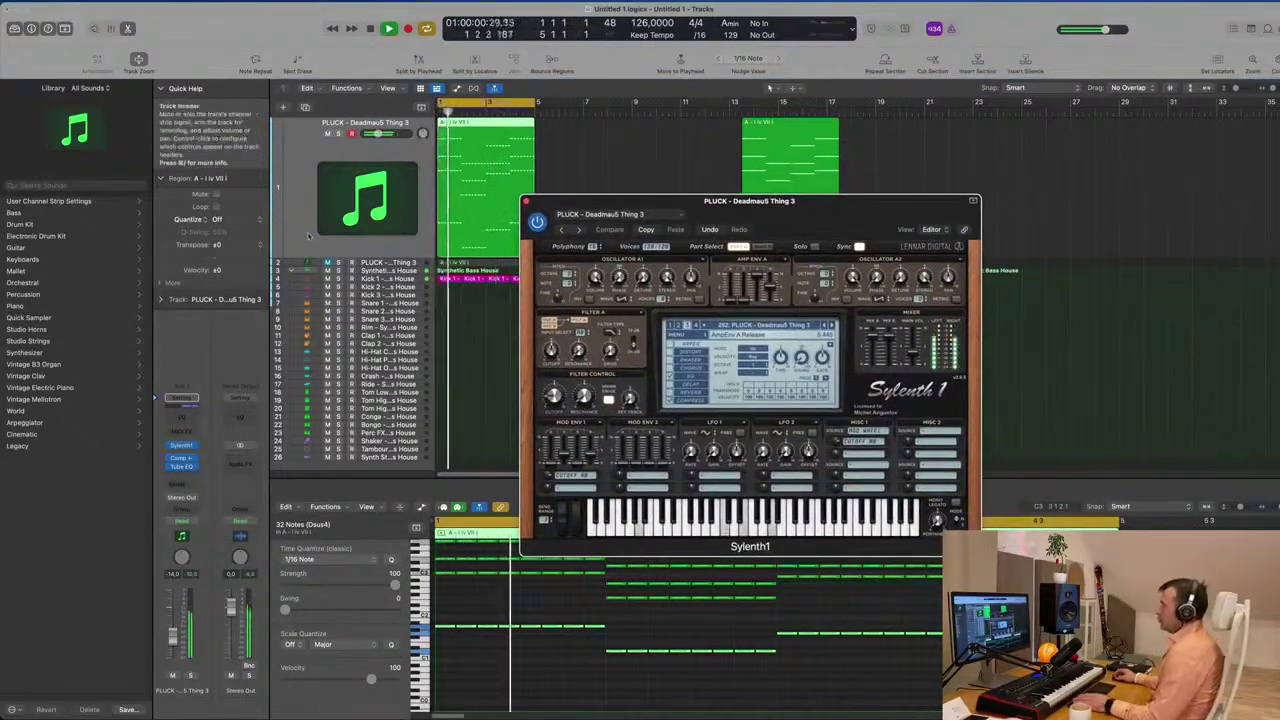
pyautogui.click(537, 222)
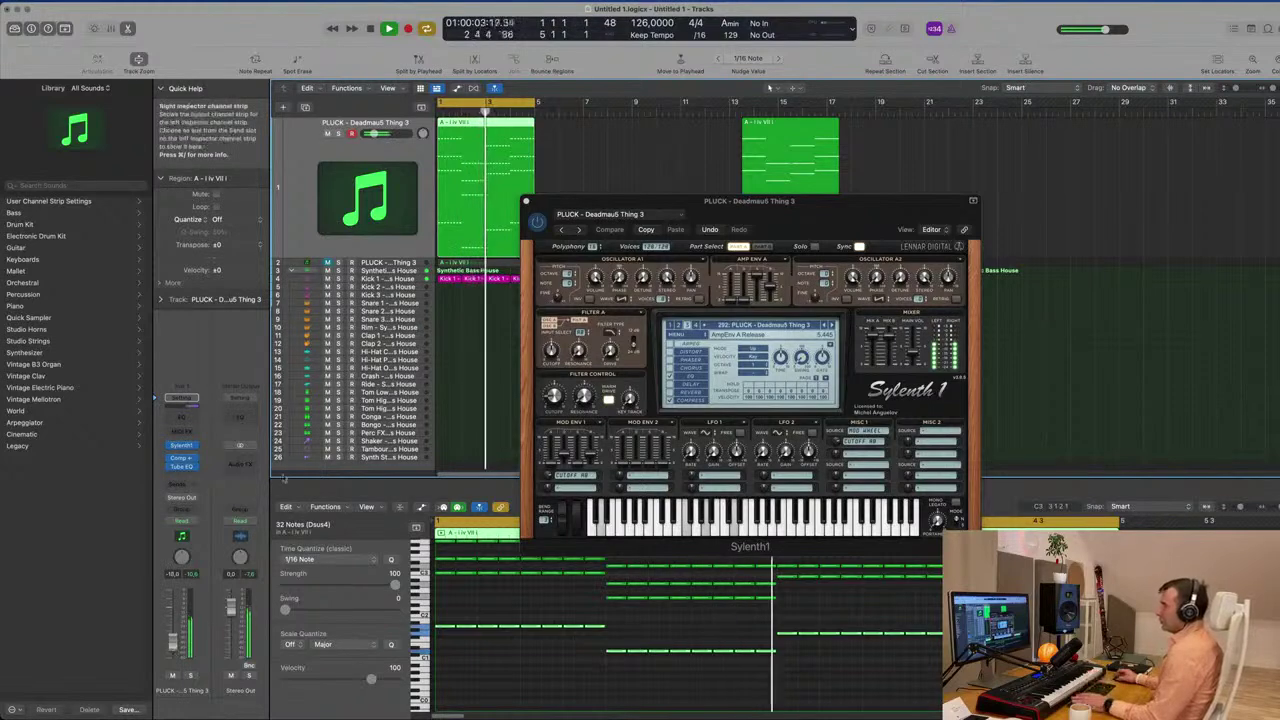
# Add a send from the PLUCK track to Bus 4
pyautogui.click(174, 484)
pyautogui.moveTo(180, 501)
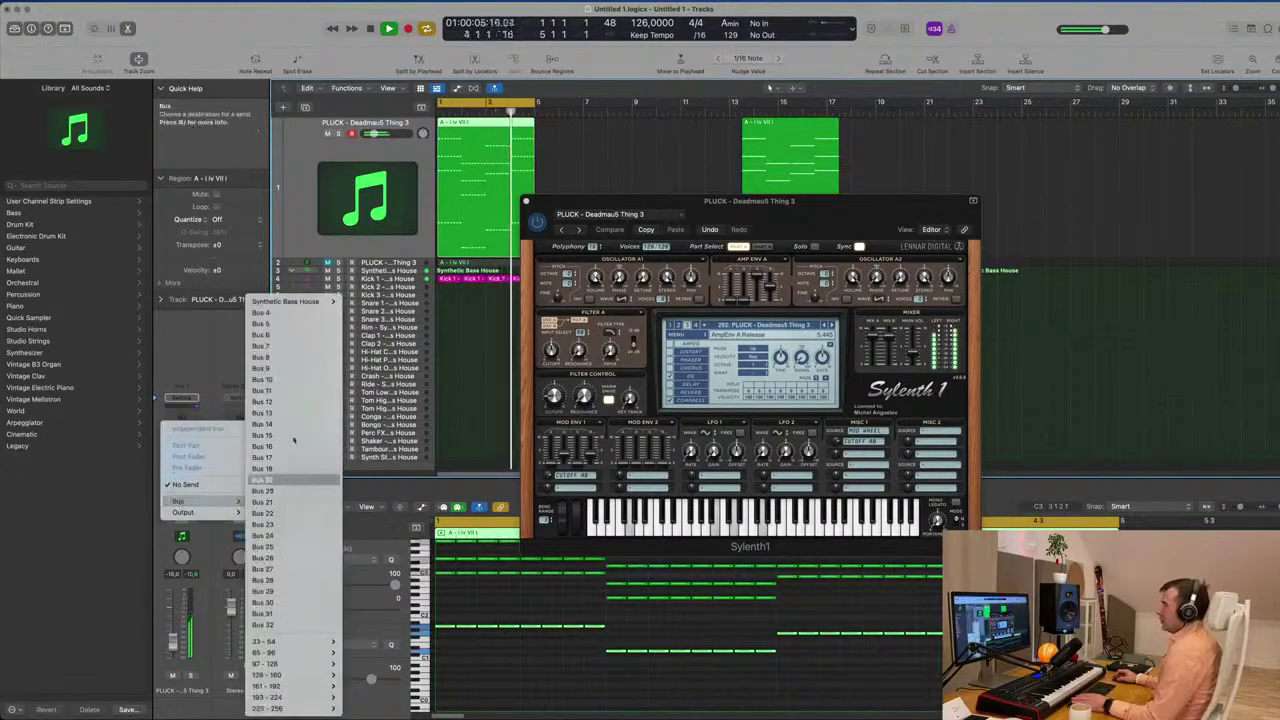
pyautogui.click(252, 312)
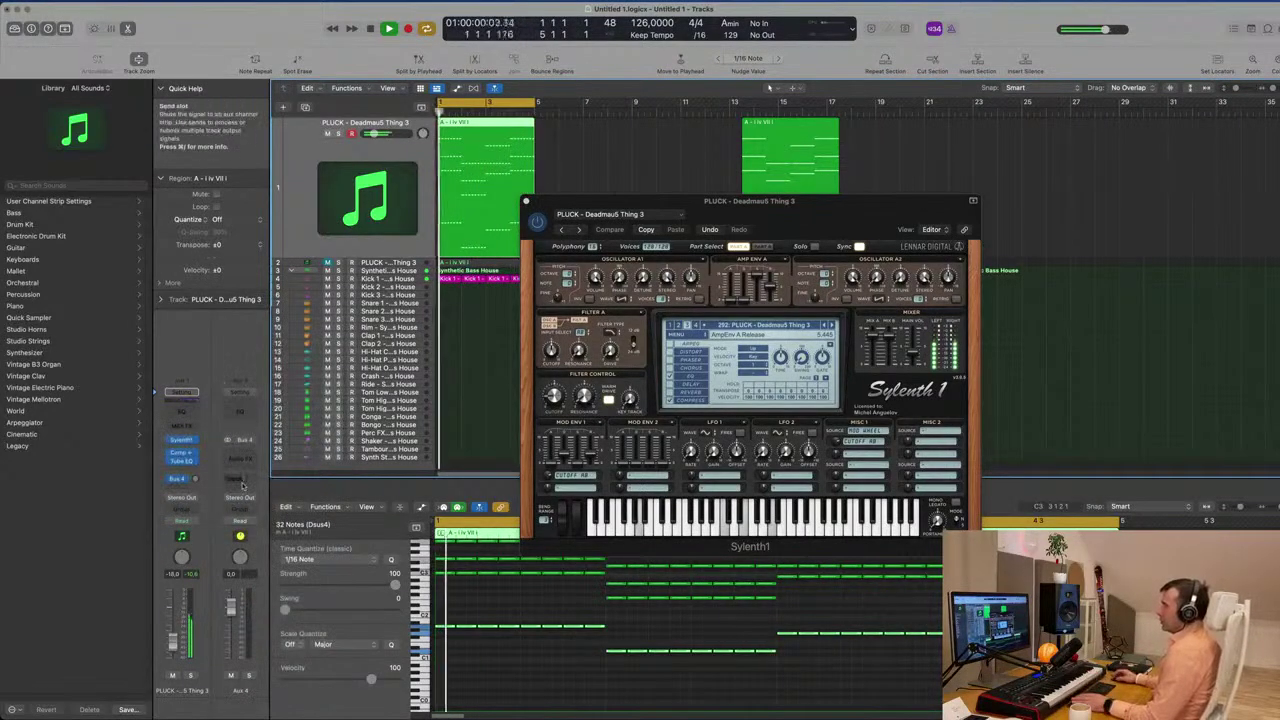
# Insert a SilverVerb on the Aux 4 channel and load its grandiose preset
pyautogui.click(240, 459)
pyautogui.moveTo(248, 525)
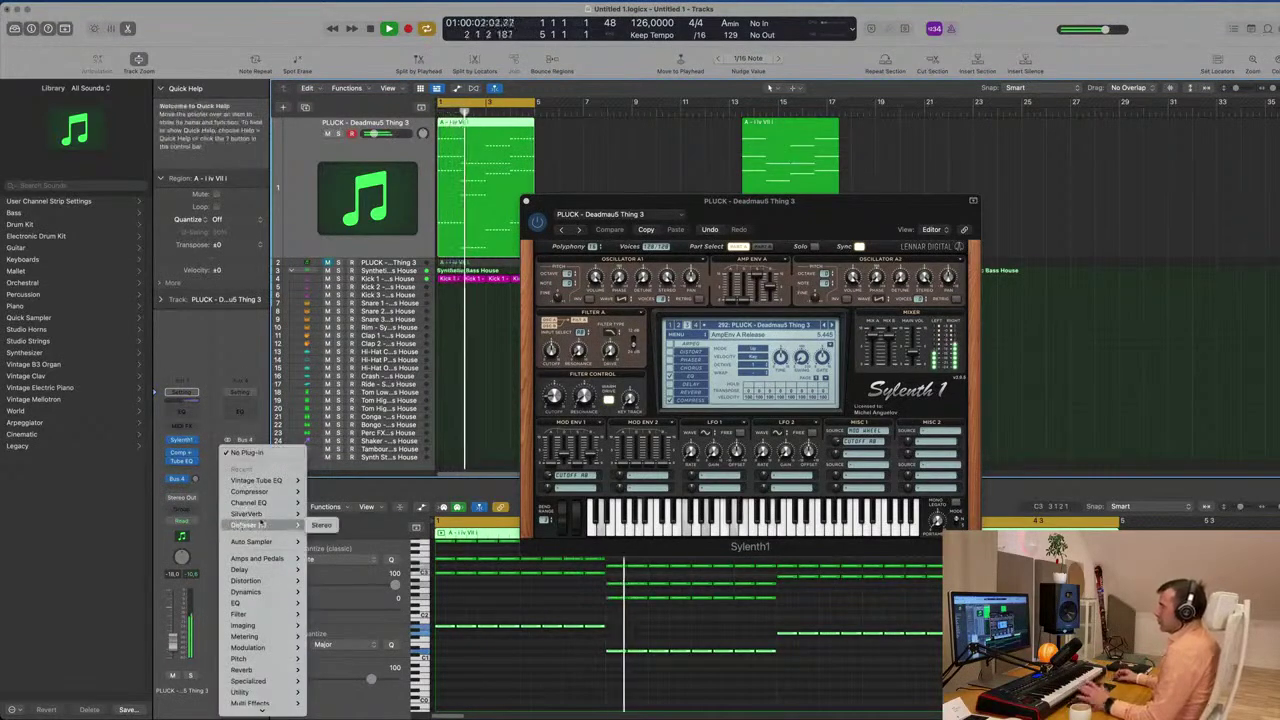
pyautogui.click(321, 525)
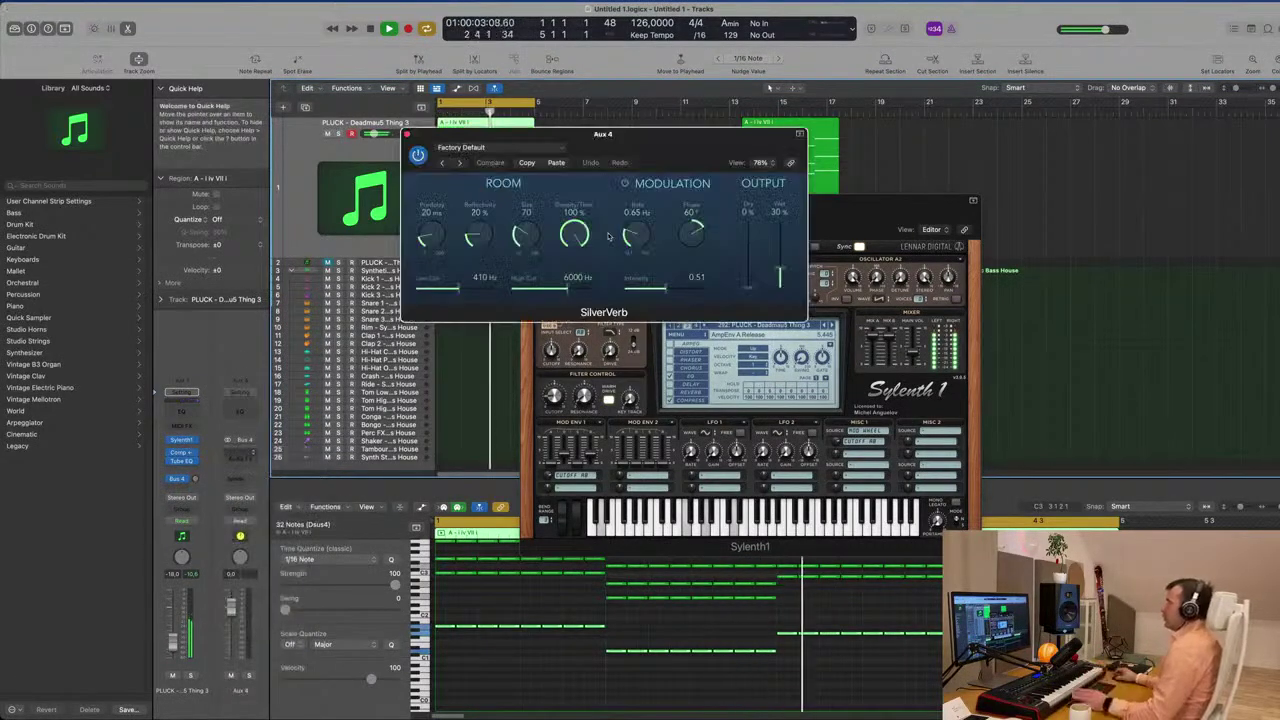
pyautogui.click(569, 155)
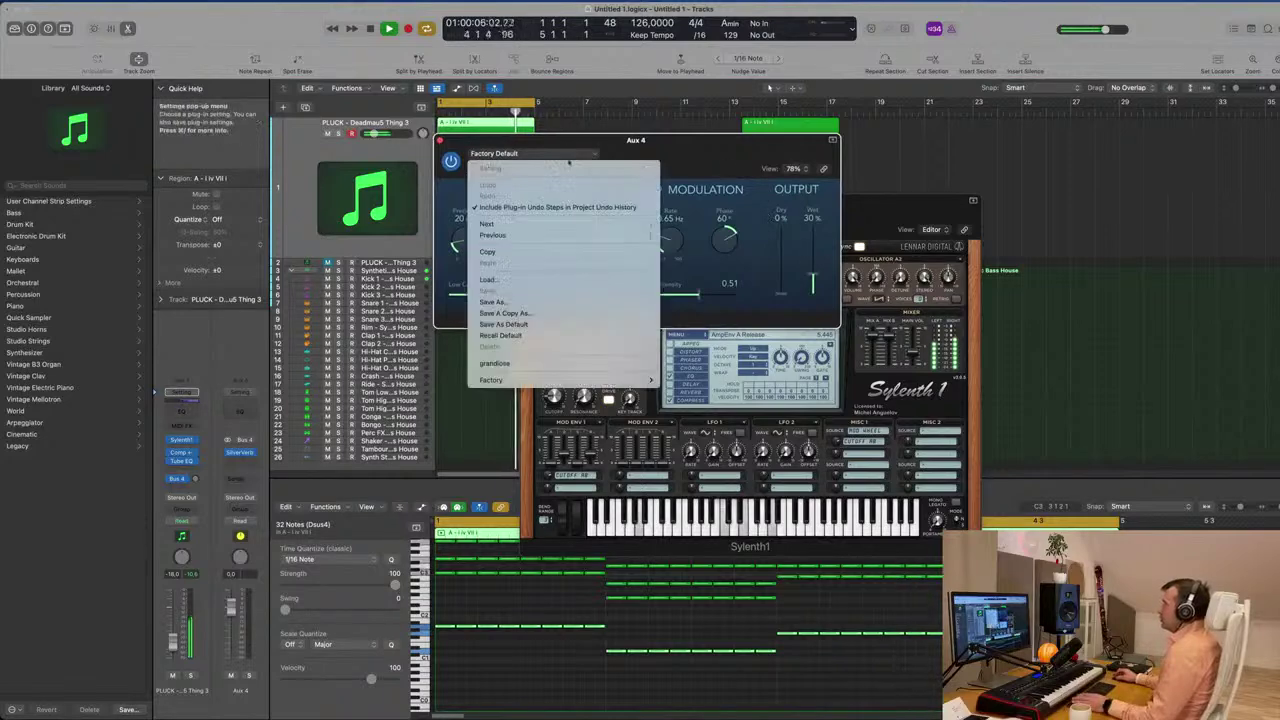
pyautogui.click(494, 363)
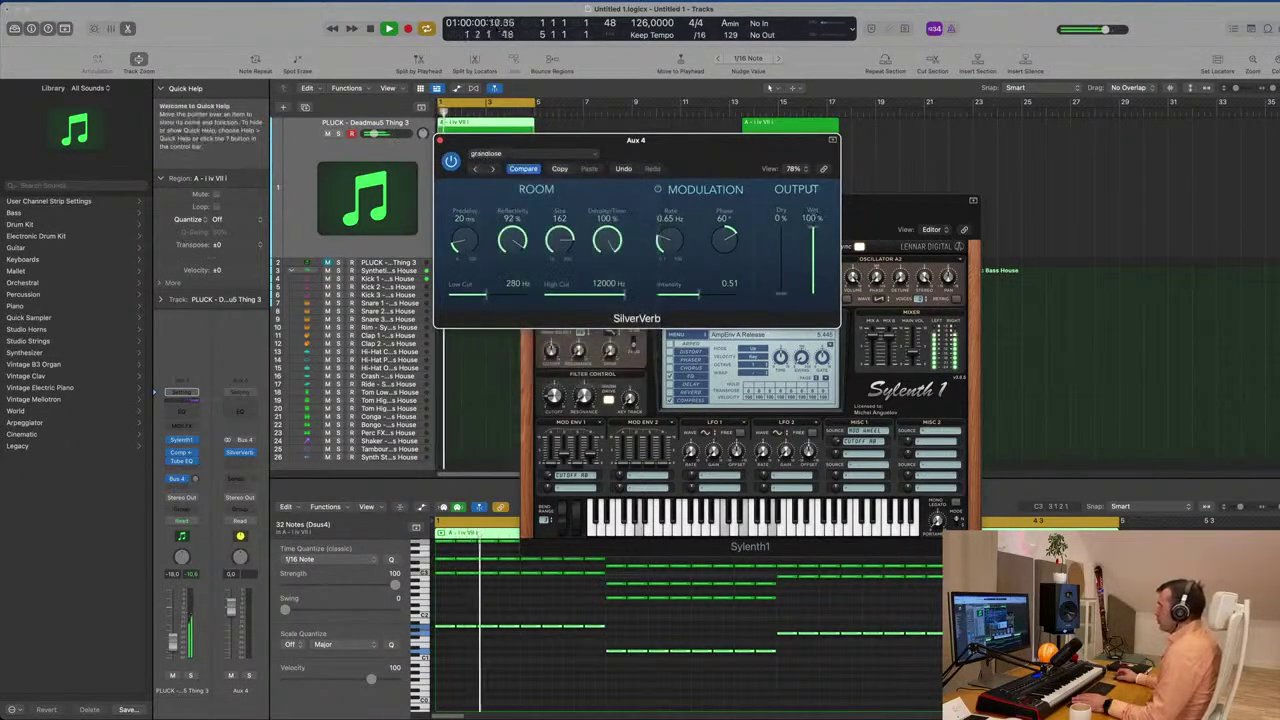
# Move the SilverVerb window aside and raise the PLUCK track's send level to Bus 4
pyautogui.moveTo(737, 151); pyautogui.dragTo(816, 147)
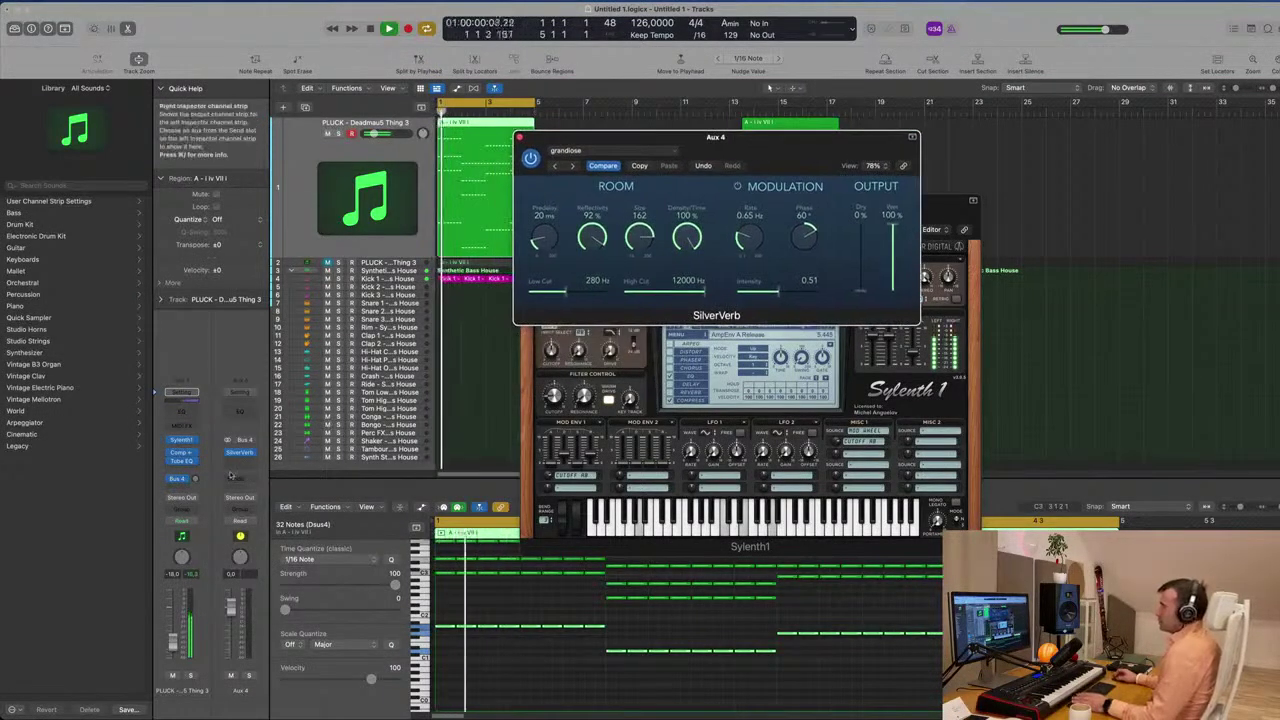
pyautogui.click(196, 480)
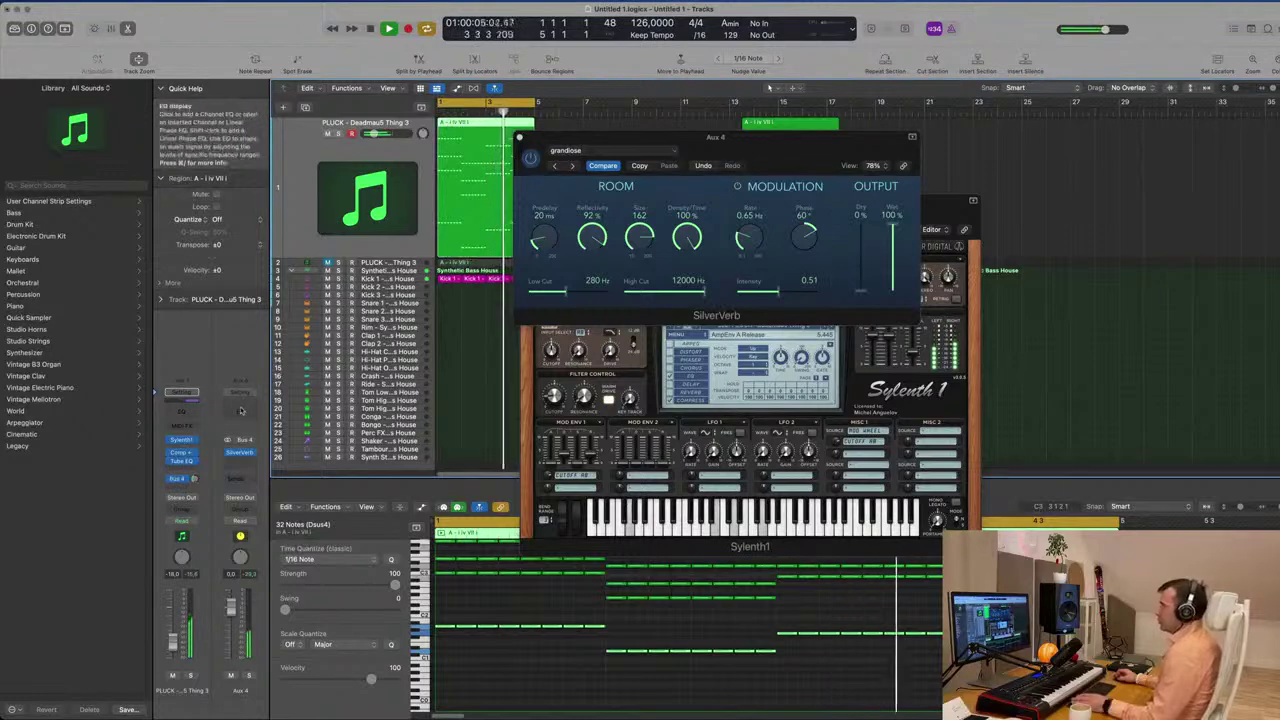
# Add a Channel EQ on Aux 4 with a low cut at about 220 Hz and a high cut at about 1460 Hz
pyautogui.click(240, 391)
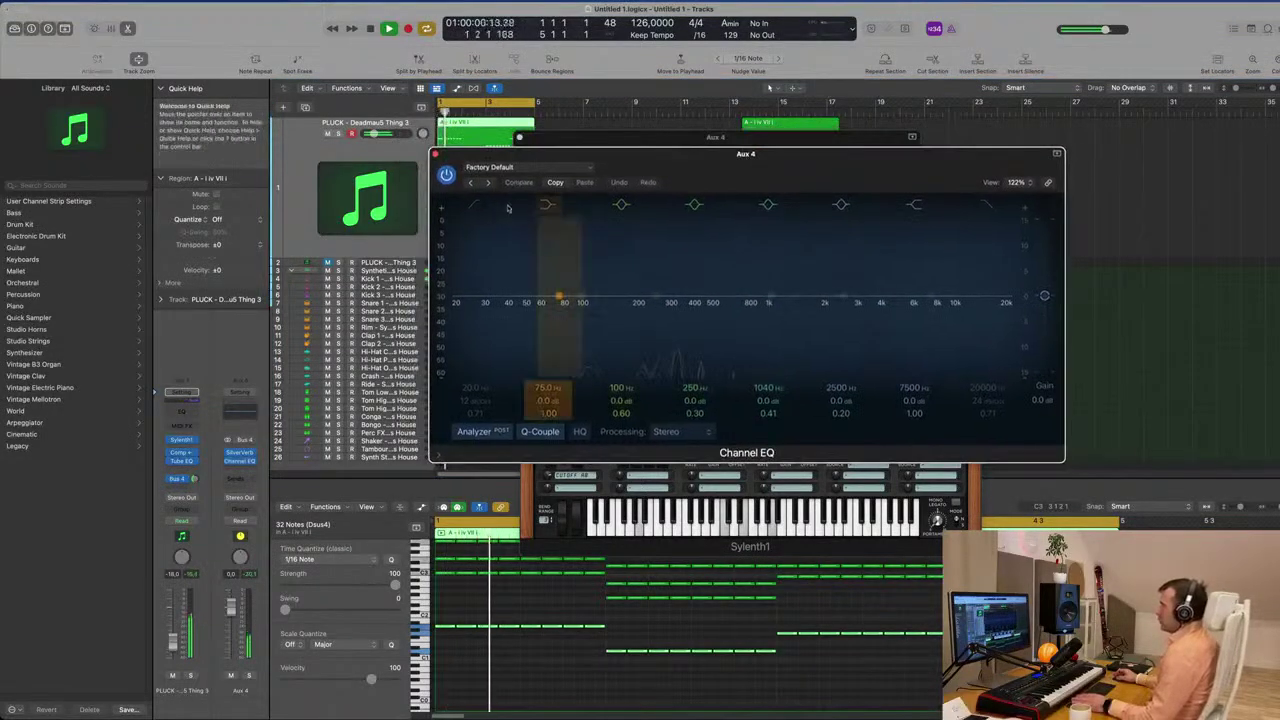
pyautogui.moveTo(474, 218); pyautogui.dragTo(626, 270)
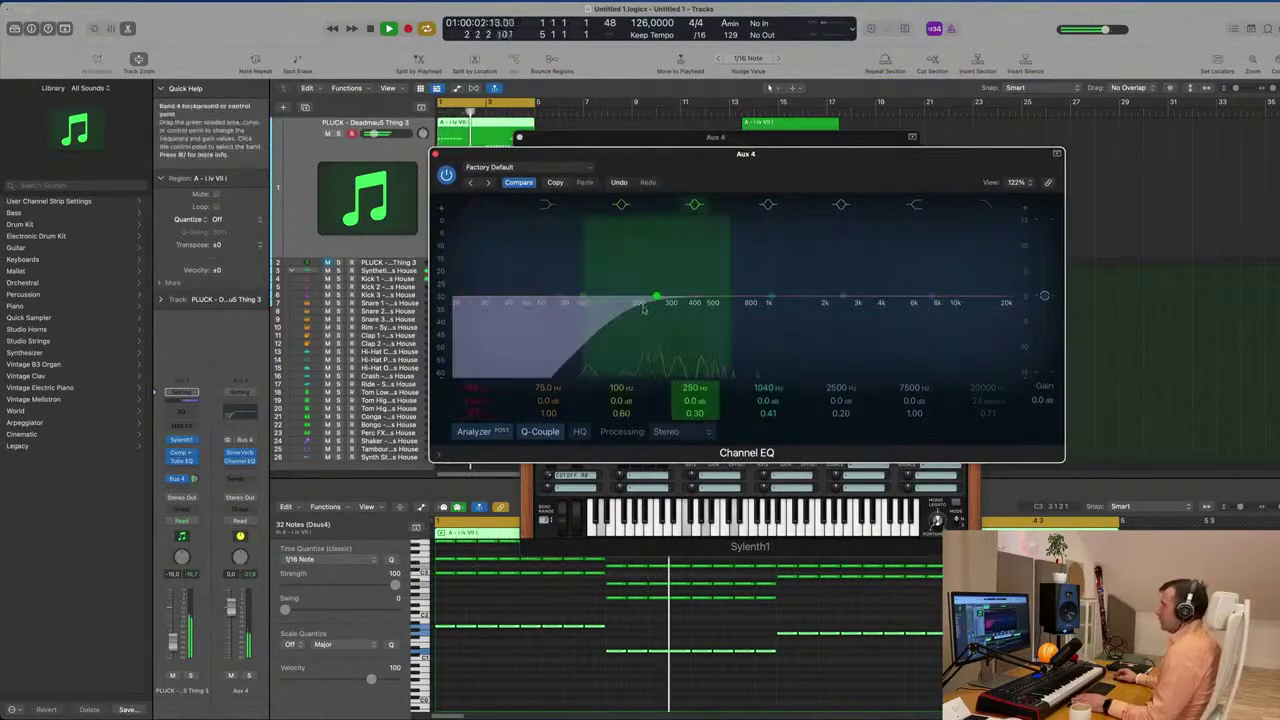
pyautogui.moveTo(985, 300); pyautogui.dragTo(782, 305)
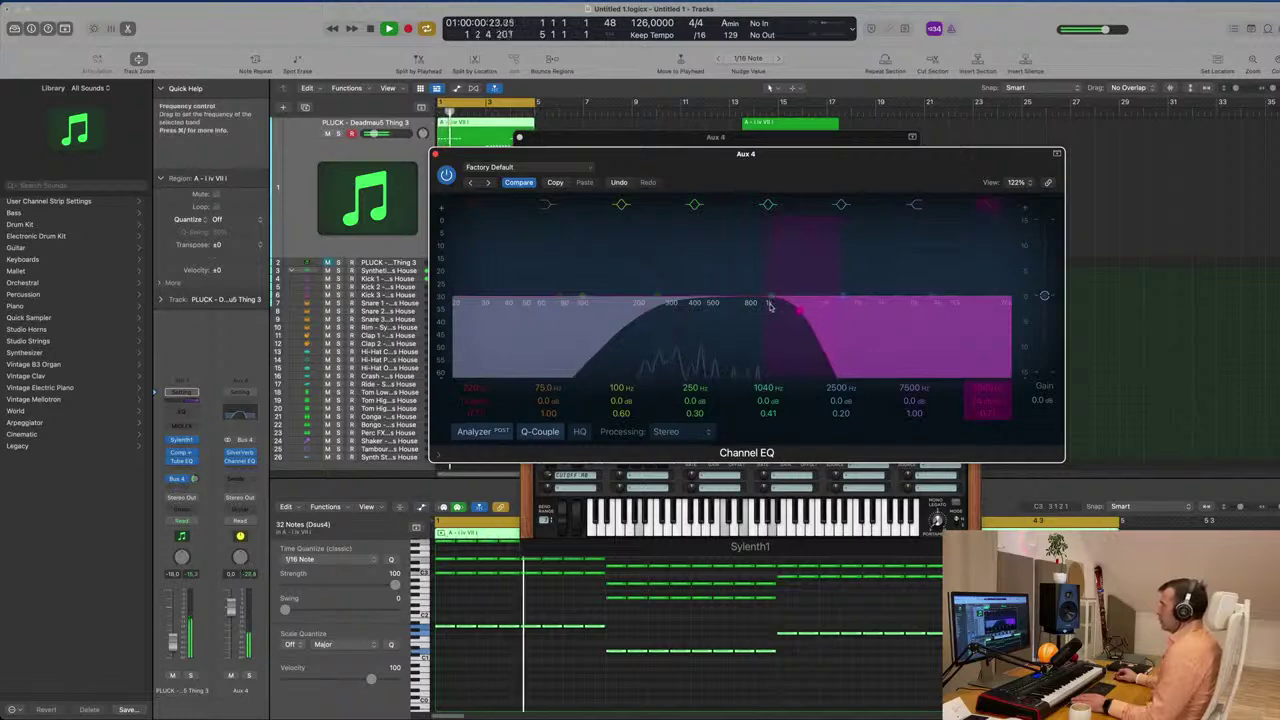
pyautogui.moveTo(768, 307)
pyautogui.mouseDown()
pyautogui.moveTo(975, 306)
pyautogui.moveTo(771, 311)
pyautogui.mouseUp()
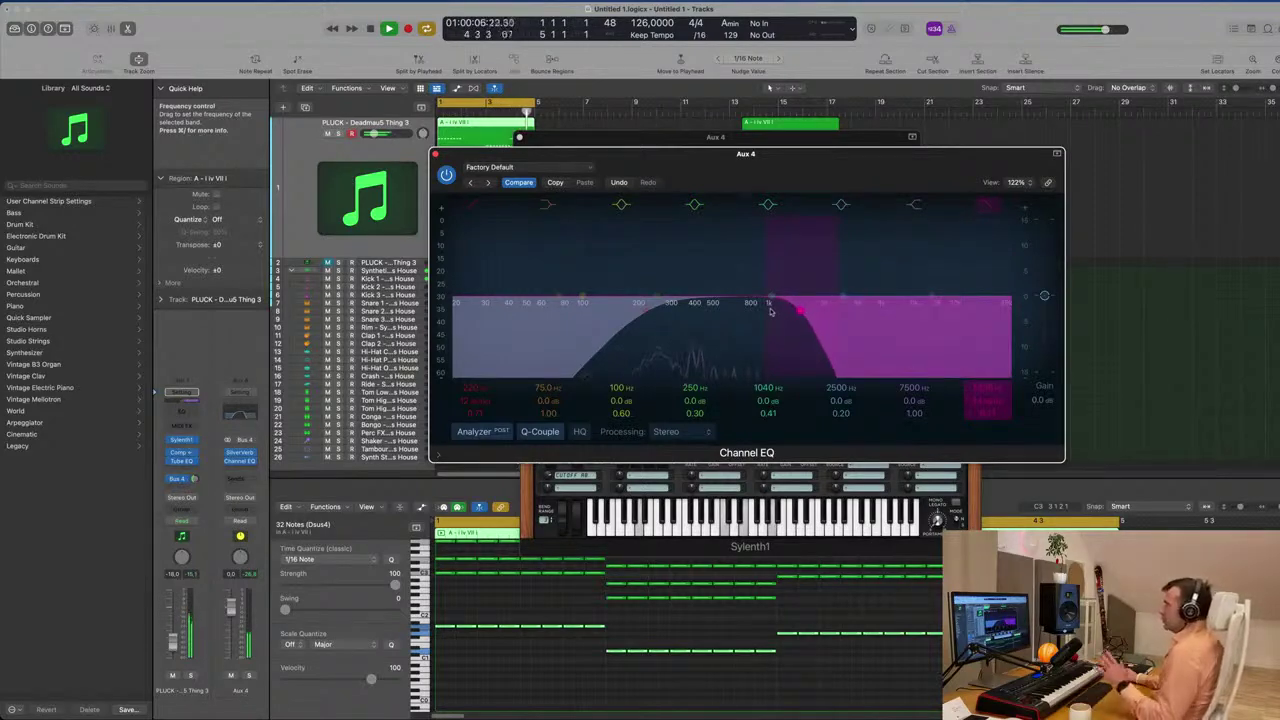
pyautogui.moveTo(769, 312); pyautogui.dragTo(769, 311)
pyautogui.moveTo(795, 169); pyautogui.dragTo(825, 190)
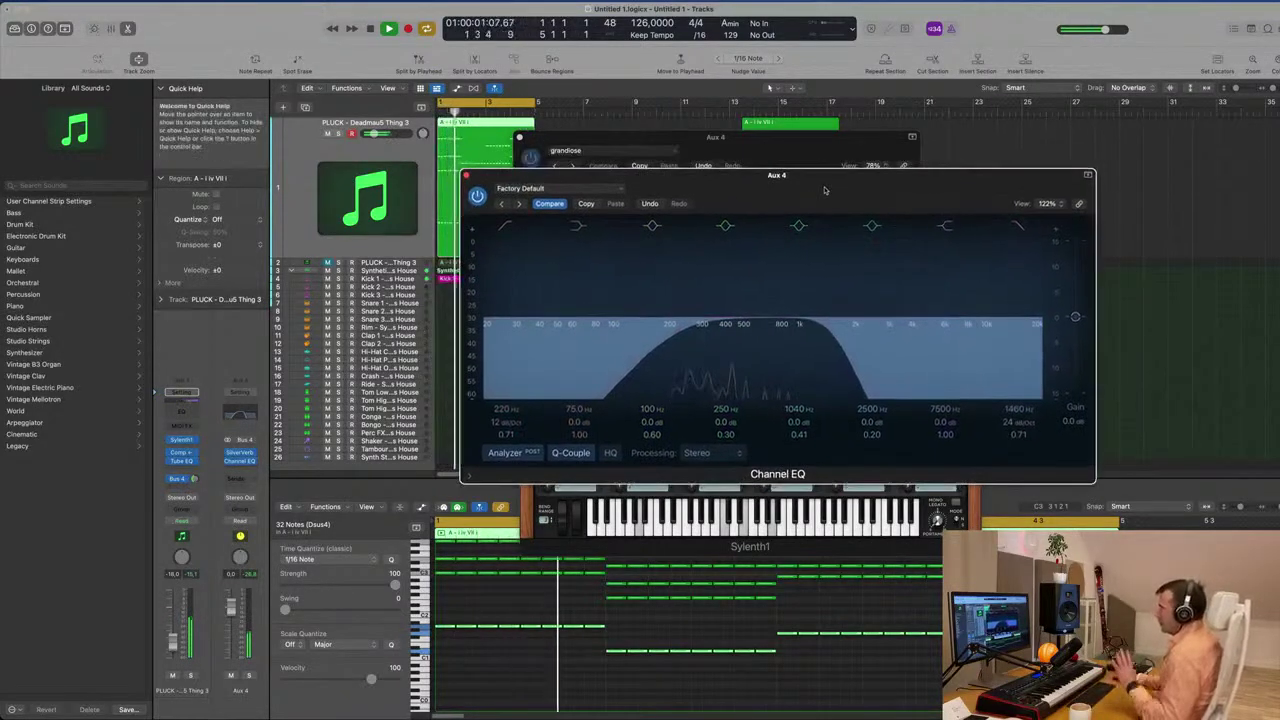
# Reduce the SilverVerb room size on Aux 4 to 124
pyautogui.click(181, 439)
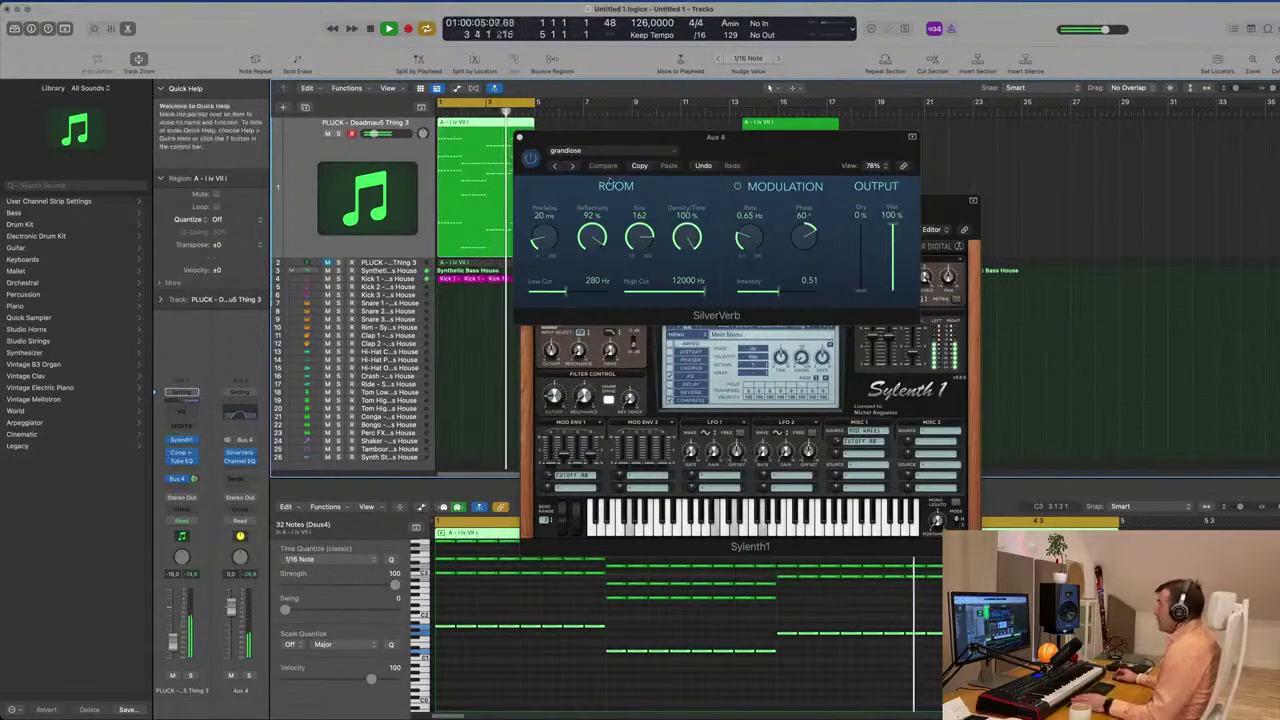
pyautogui.click(694, 213)
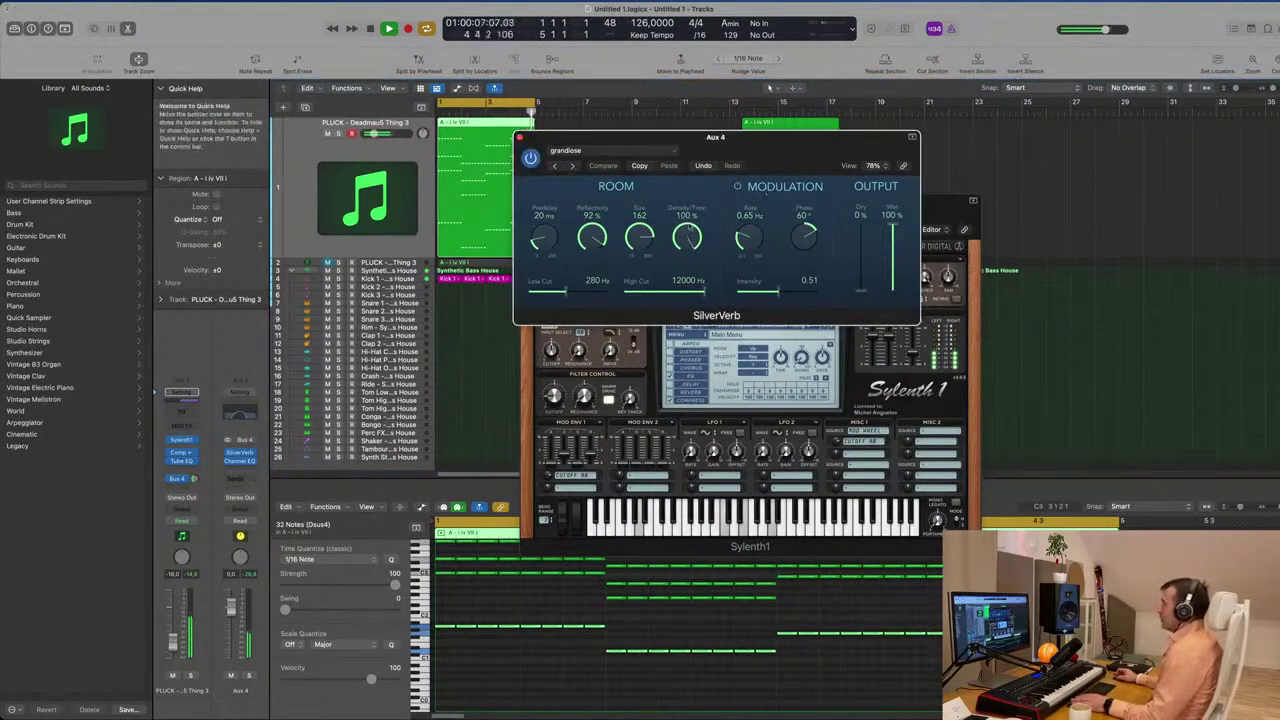
pyautogui.moveTo(639, 238)
pyautogui.mouseDown()
pyautogui.moveTo(643, 263)
pyautogui.moveTo(640, 242)
pyautogui.mouseUp()
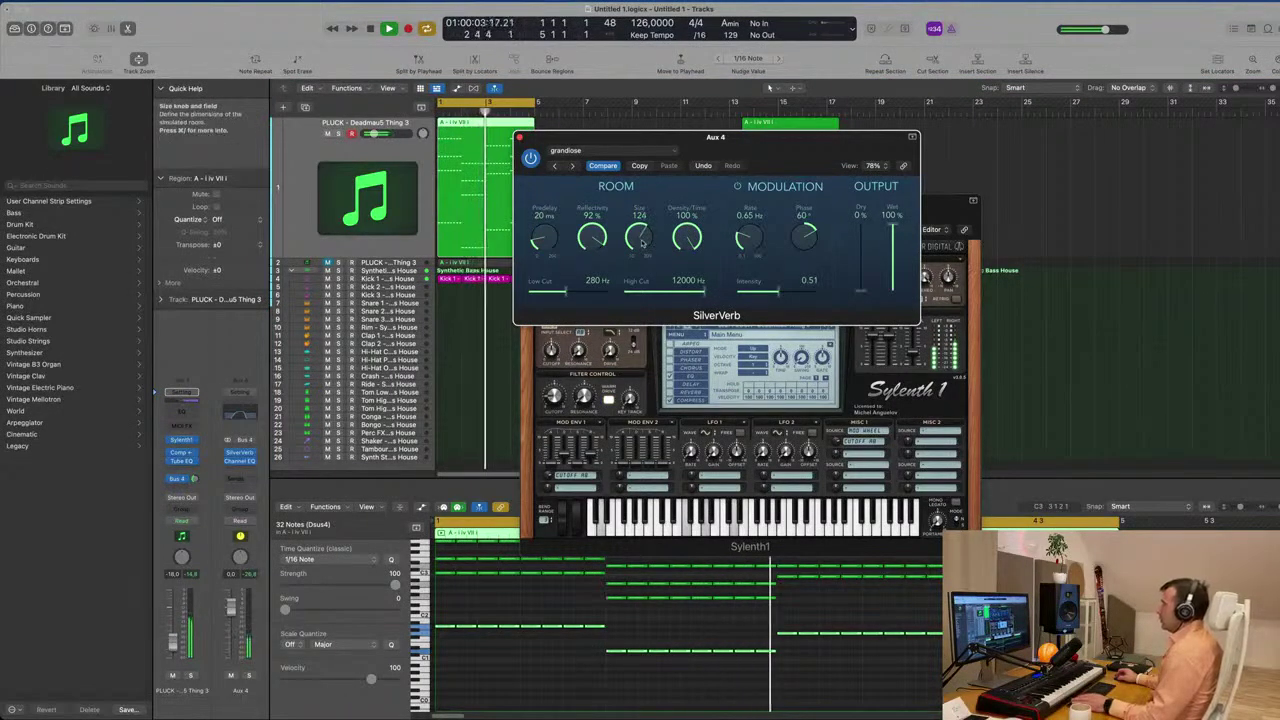
pyautogui.moveTo(767, 139); pyautogui.dragTo(794, 146)
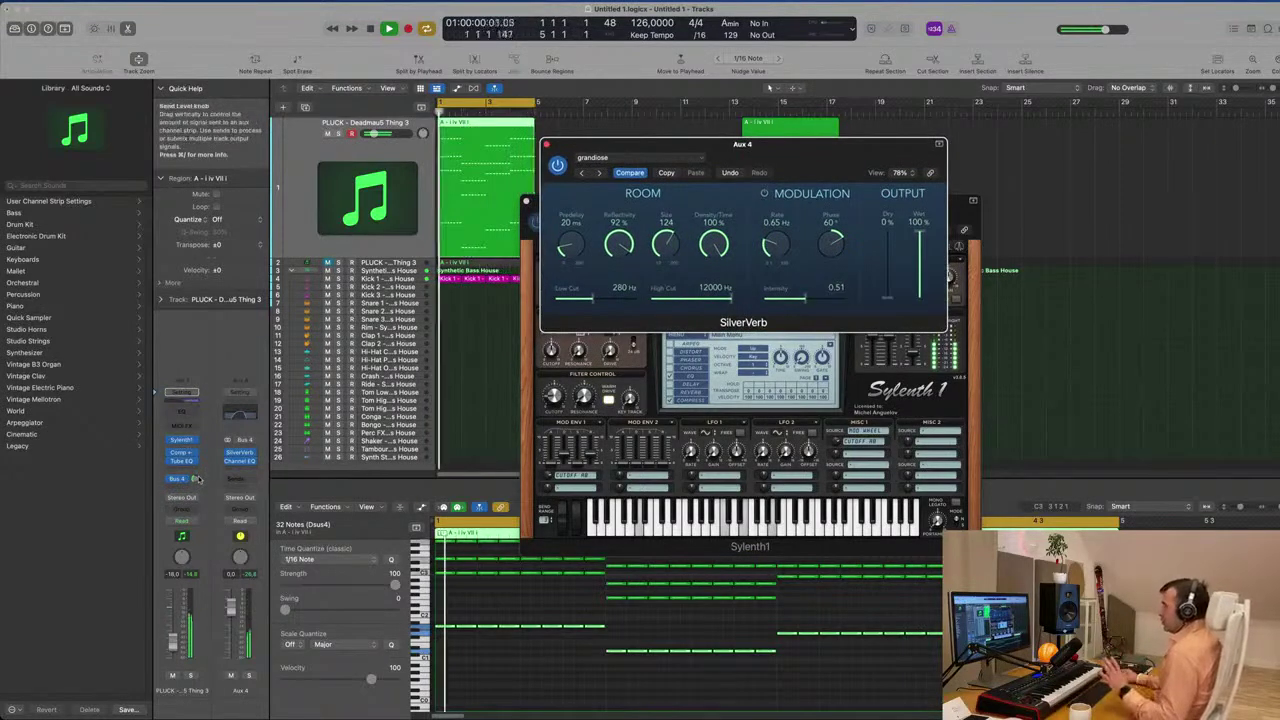
# Raise the high cut in Aux 4's Channel EQ to about 2040 Hz and toggle the EQ's bypass to compare the sound
pyautogui.click(240, 393)
pyautogui.moveTo(800, 322); pyautogui.dragTo(860, 322)
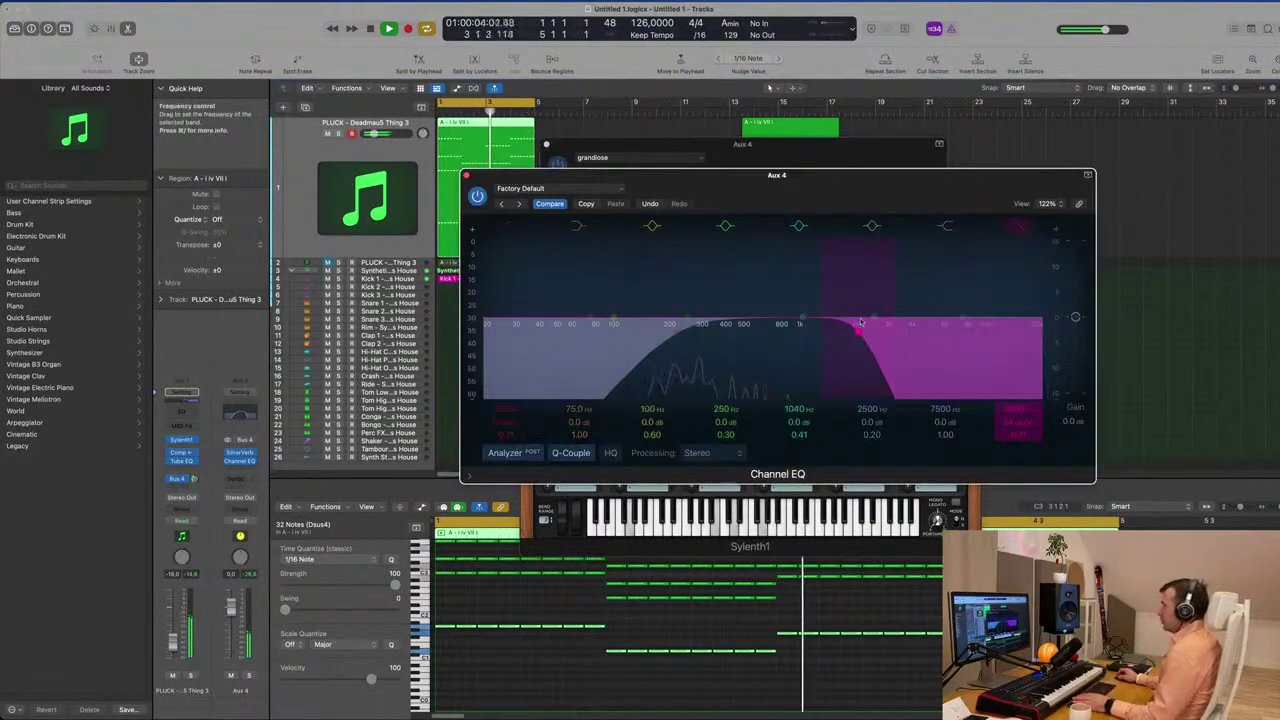
pyautogui.click(477, 196)
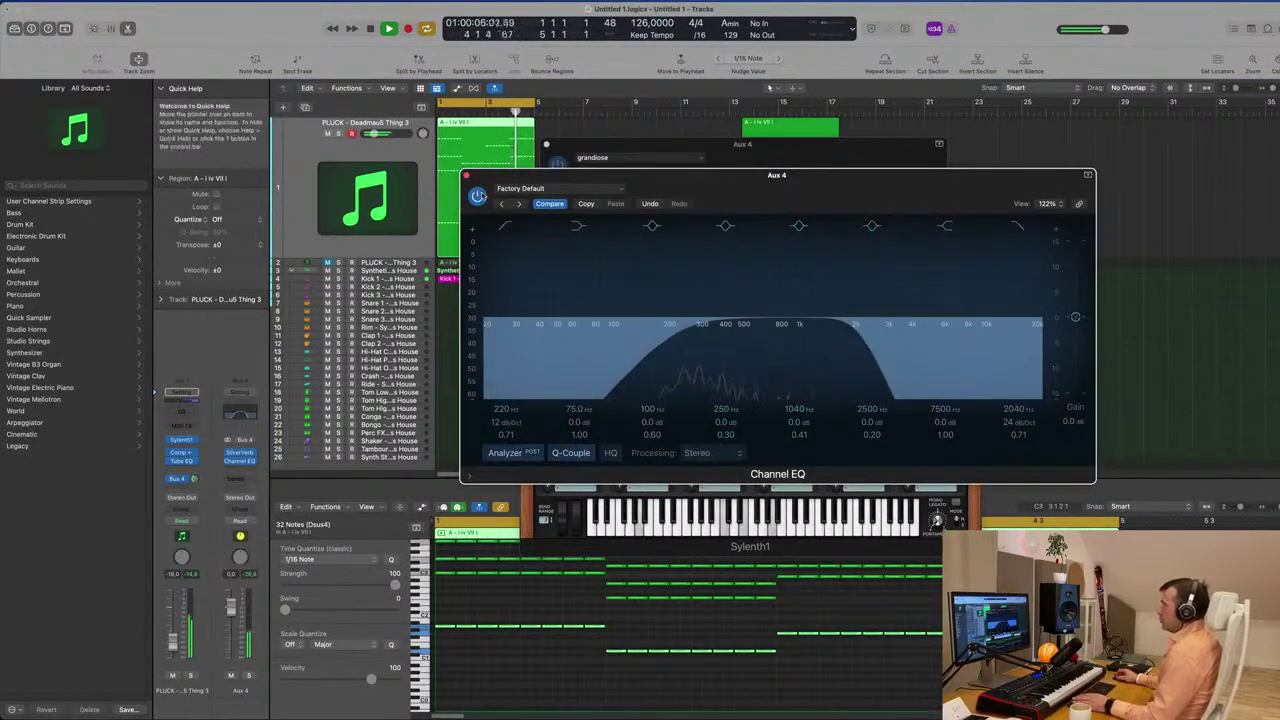
pyautogui.click(477, 196)
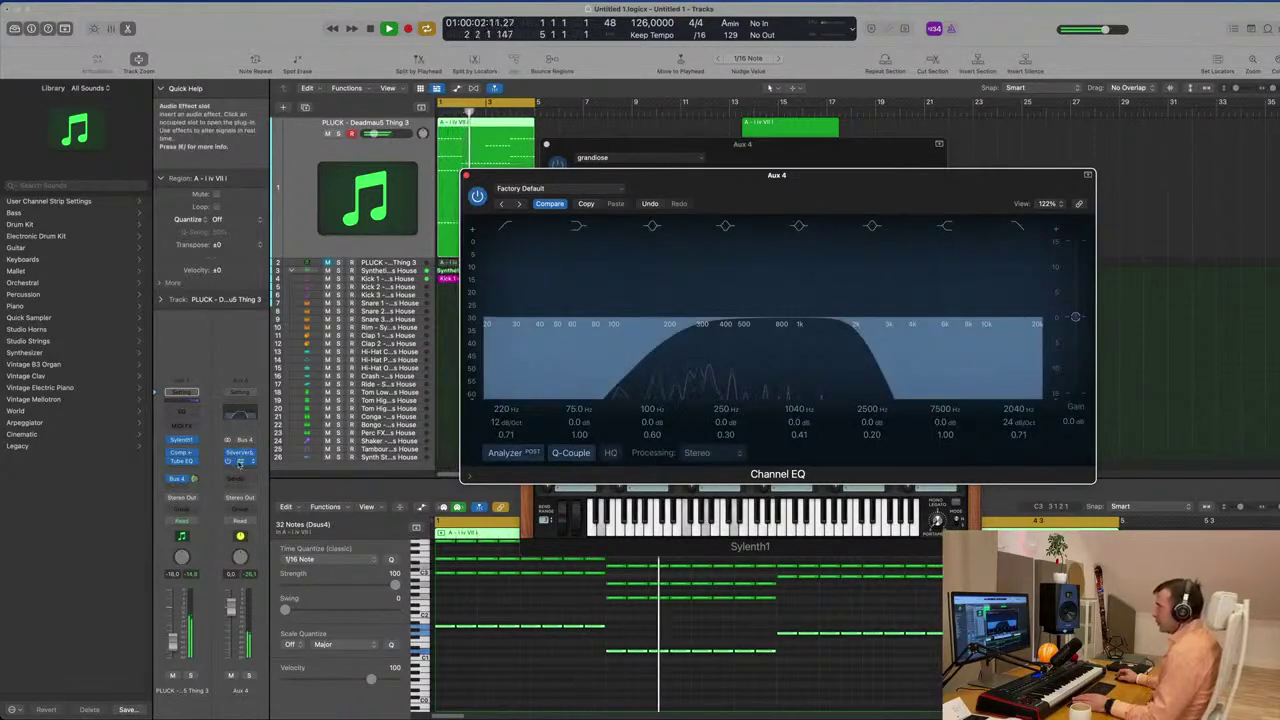
pyautogui.click(240, 461)
pyautogui.click(240, 453)
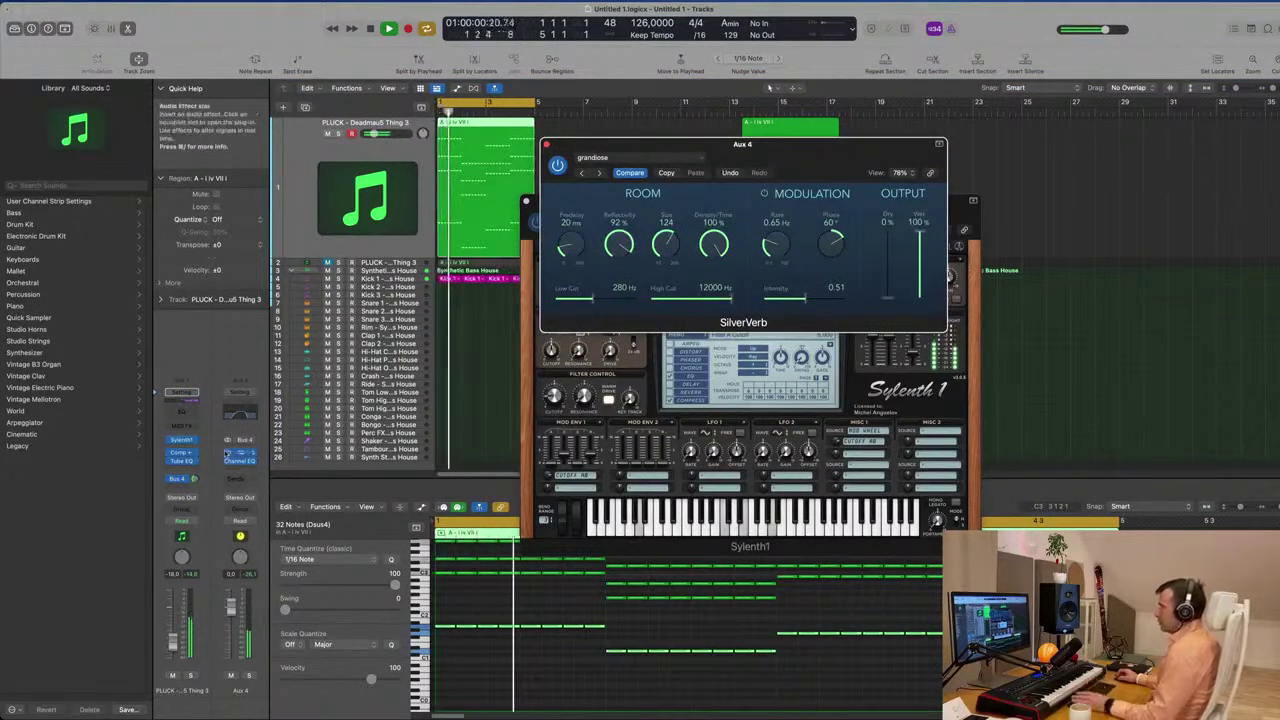
# Copy the PLUCK track's sidechain Compressor onto Aux 4 after the Channel EQ and open the copy
pyautogui.click(169, 480)
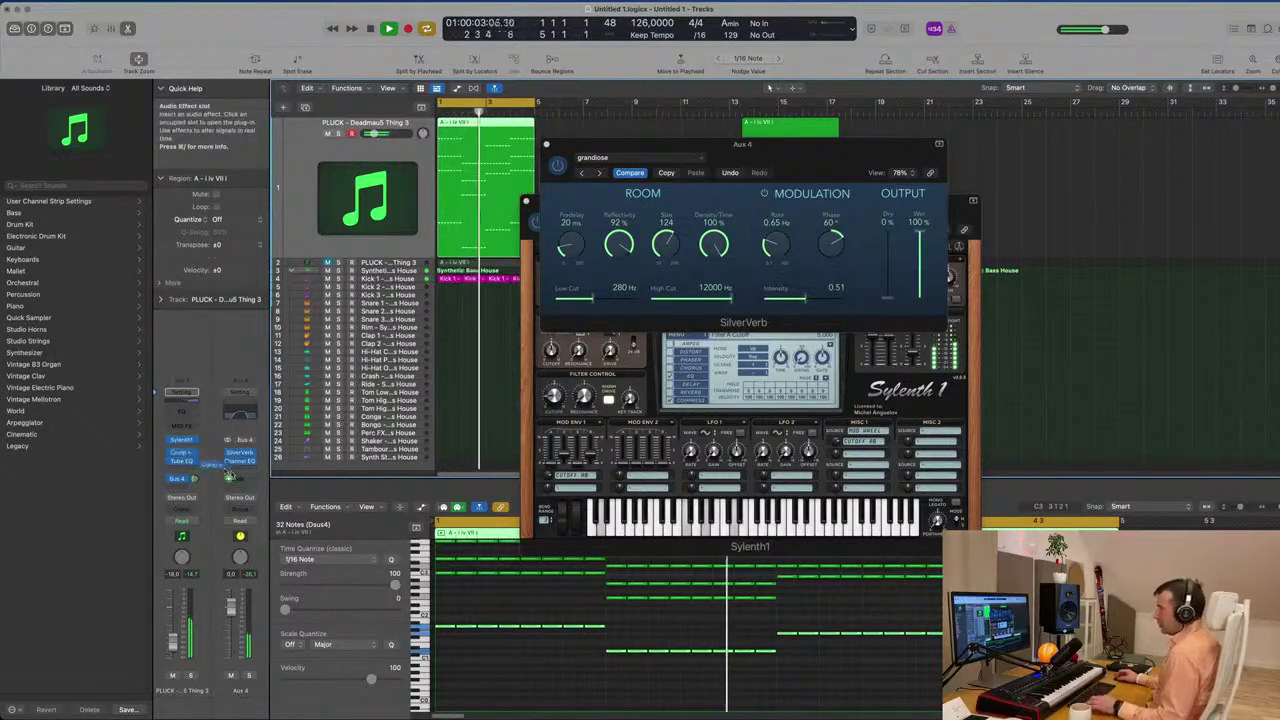
pyautogui.scroll(-1, 240, 462)
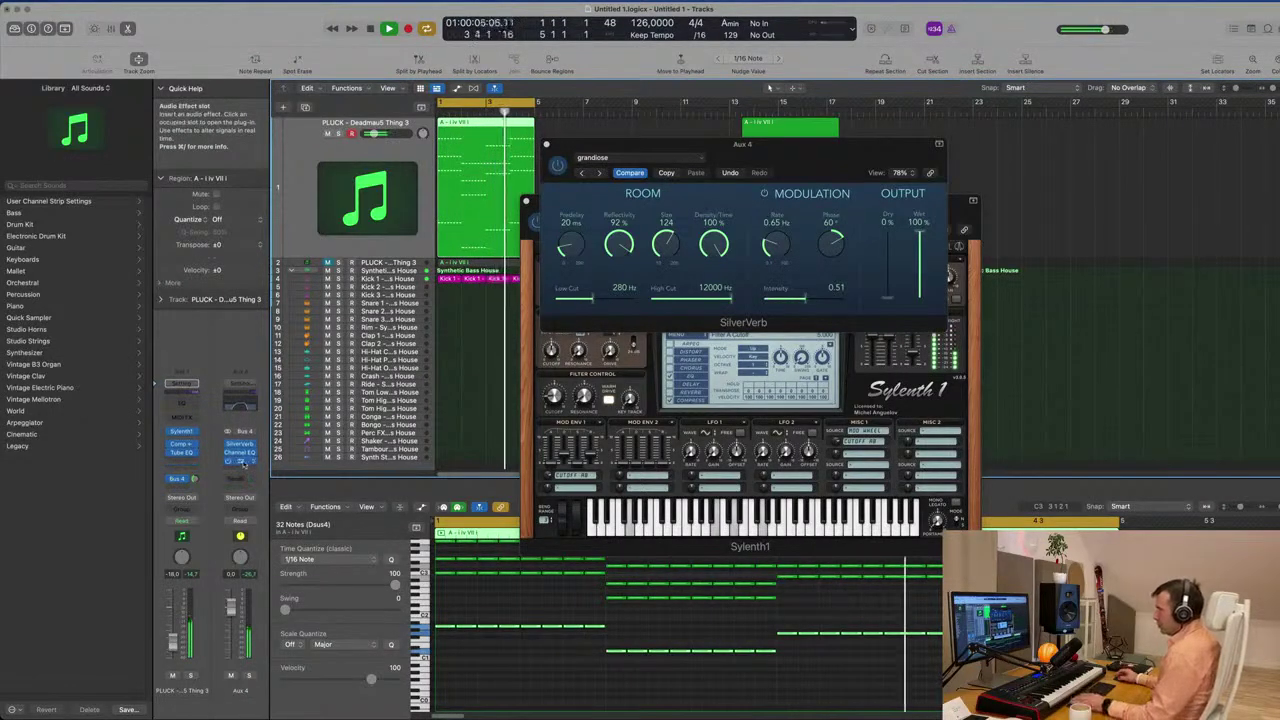
pyautogui.click(241, 461)
pyautogui.moveTo(744, 157); pyautogui.dragTo(859, 160)
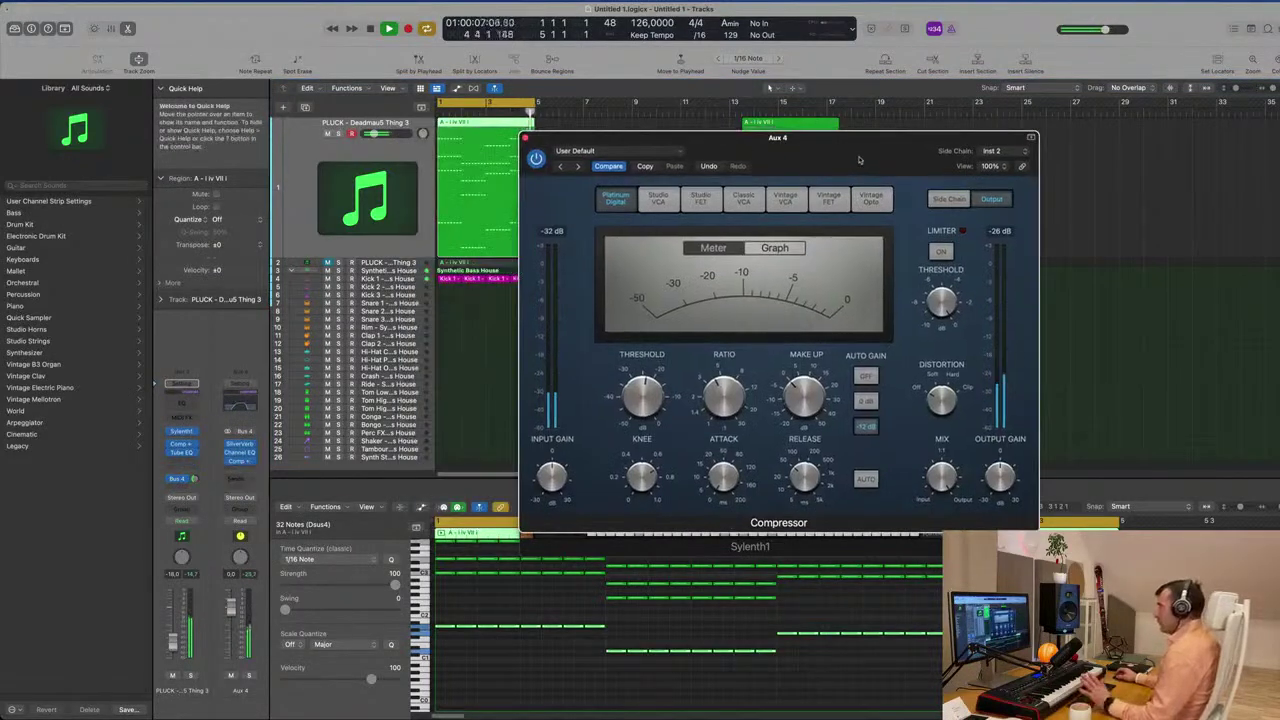
# Set the Aux 4 Compressor's threshold to about -14.5 dB and close its window
pyautogui.moveTo(729, 395)
pyautogui.moveTo(646, 370)
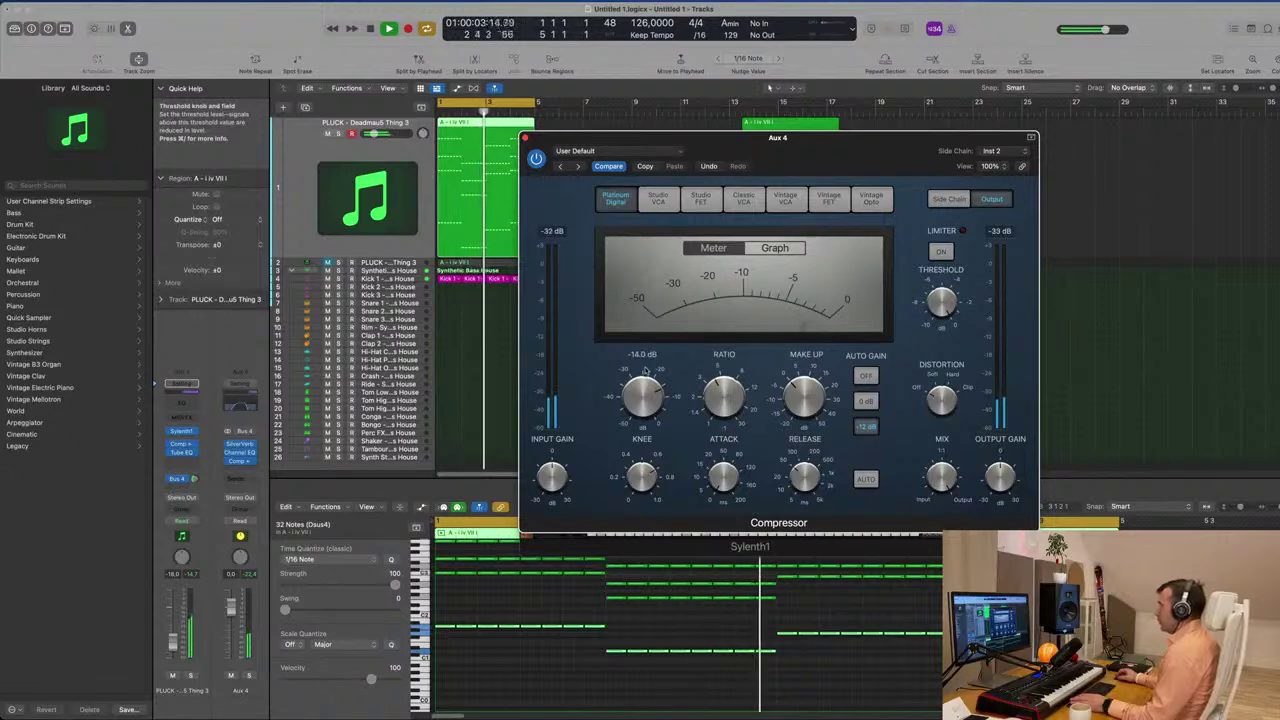
pyautogui.moveTo(644, 377); pyautogui.dragTo(649, 397)
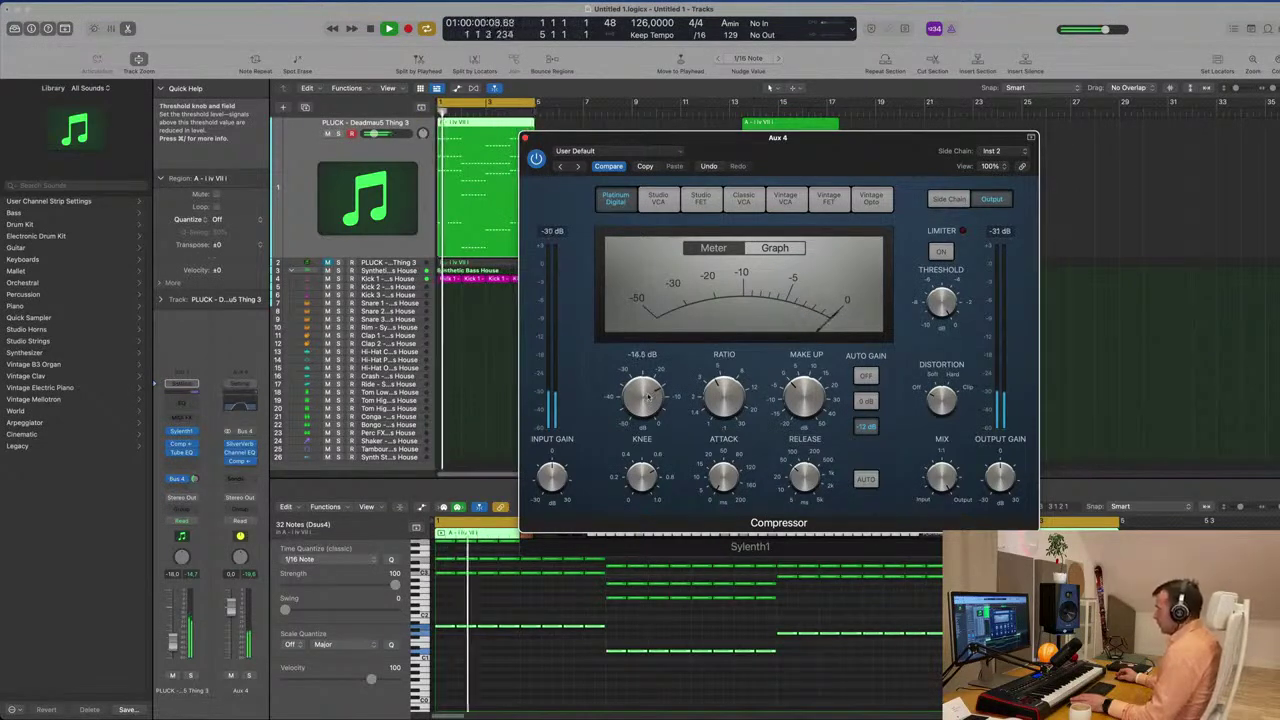
pyautogui.moveTo(674, 144); pyautogui.dragTo(652, 155)
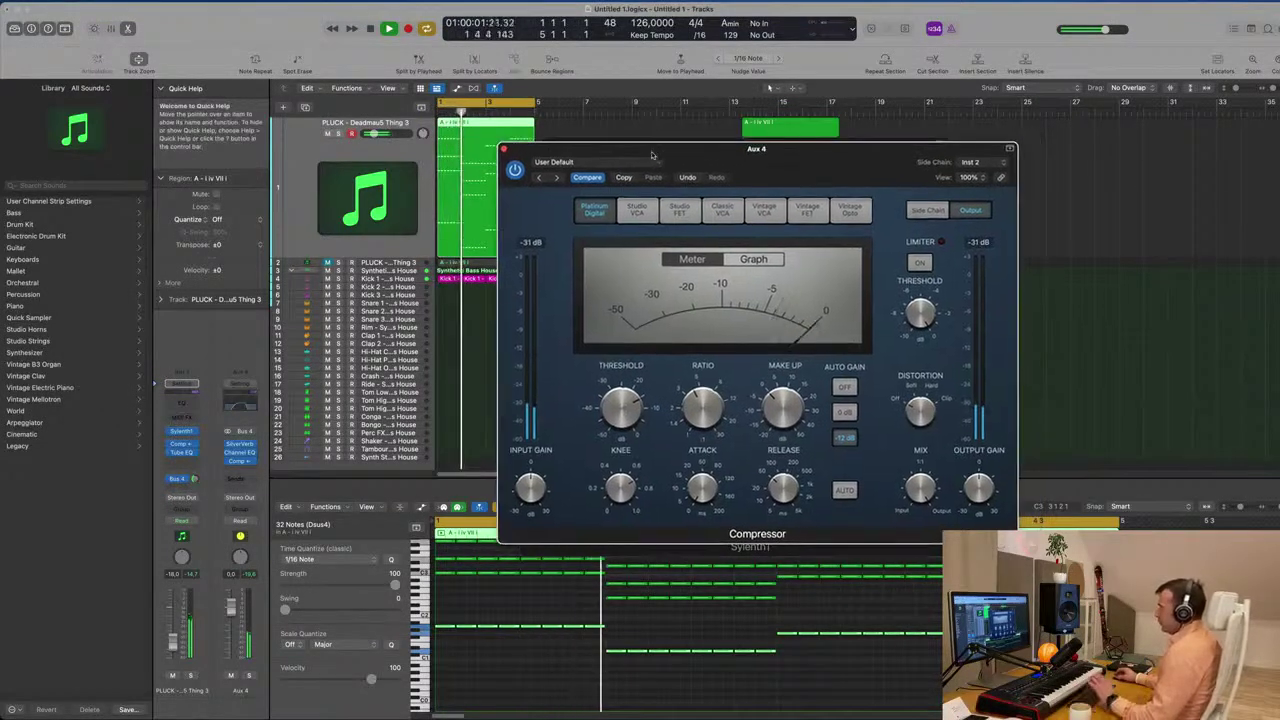
pyautogui.click(504, 149)
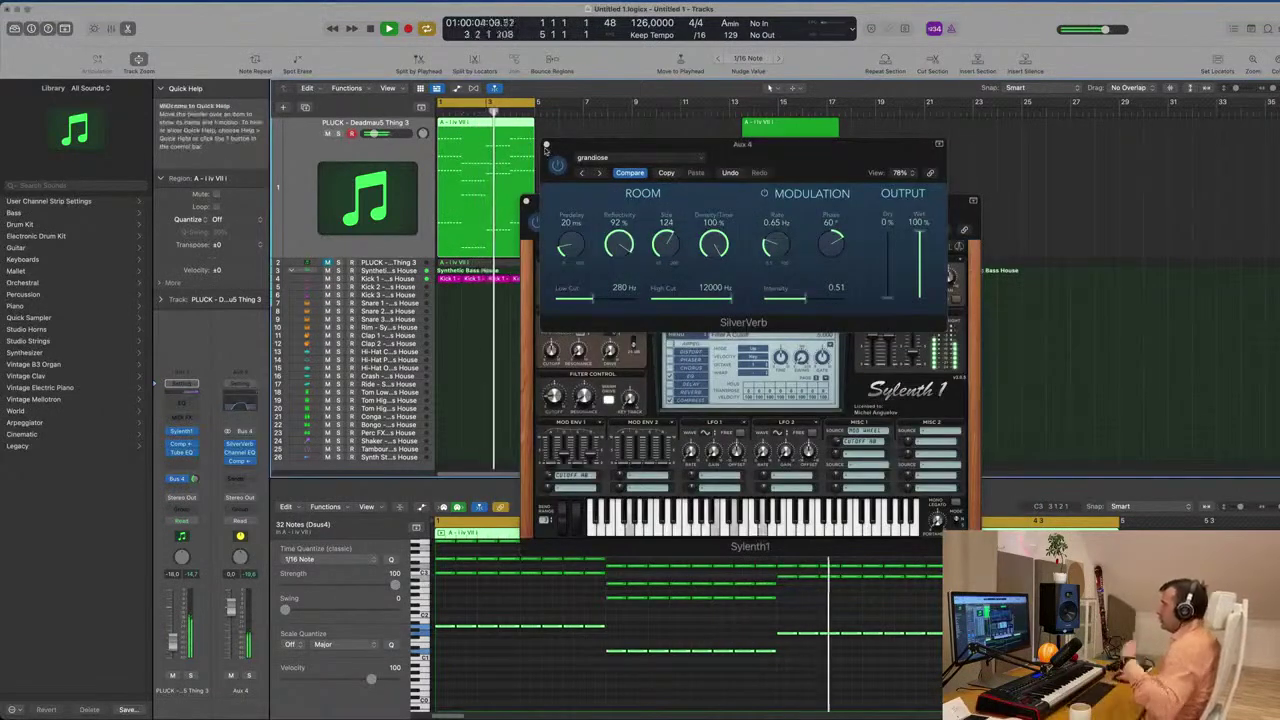
# Adjust Sylenth1's Filter Control cutoff during playback and close the open plug-in windows
pyautogui.click(546, 144)
pyautogui.moveTo(673, 205); pyautogui.dragTo(873, 182)
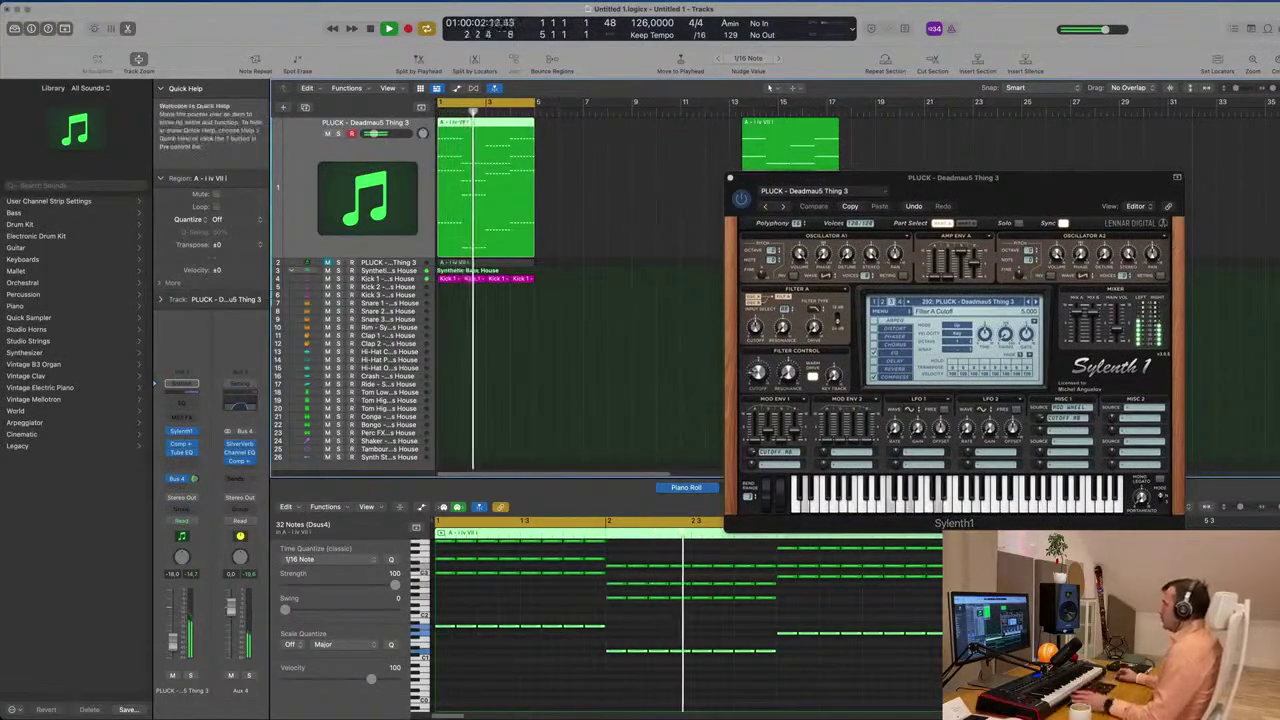
pyautogui.click(757, 368)
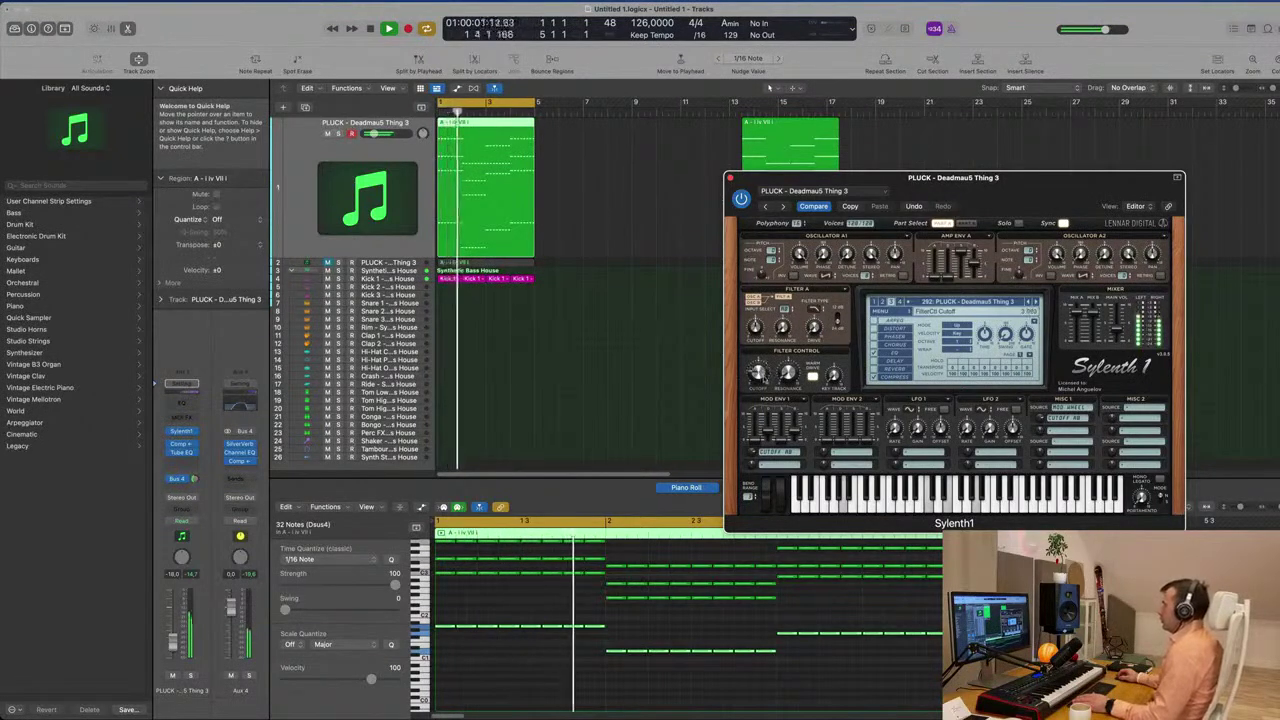
pyautogui.click(729, 177)
# Repeat the pluck and kick regions three times up to bar 17 and extend the cycle range over all sixteen bars
pyautogui.click(543, 359)
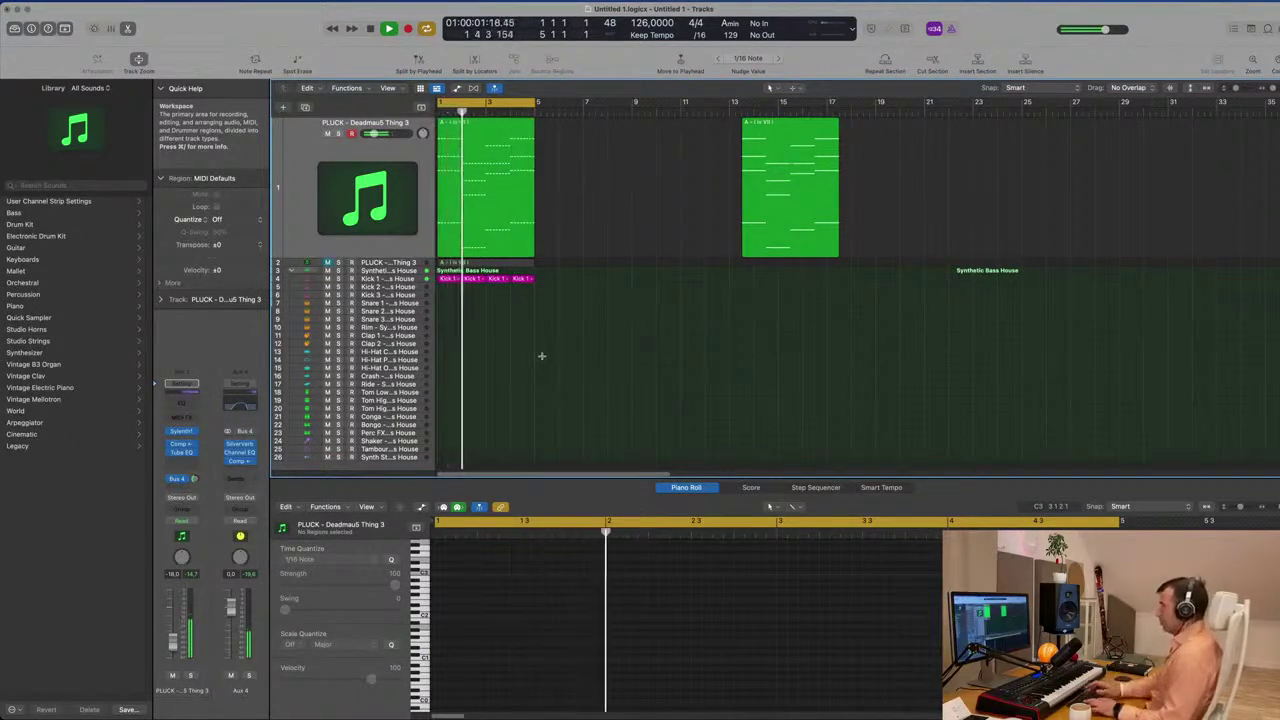
pyautogui.press('super+r')
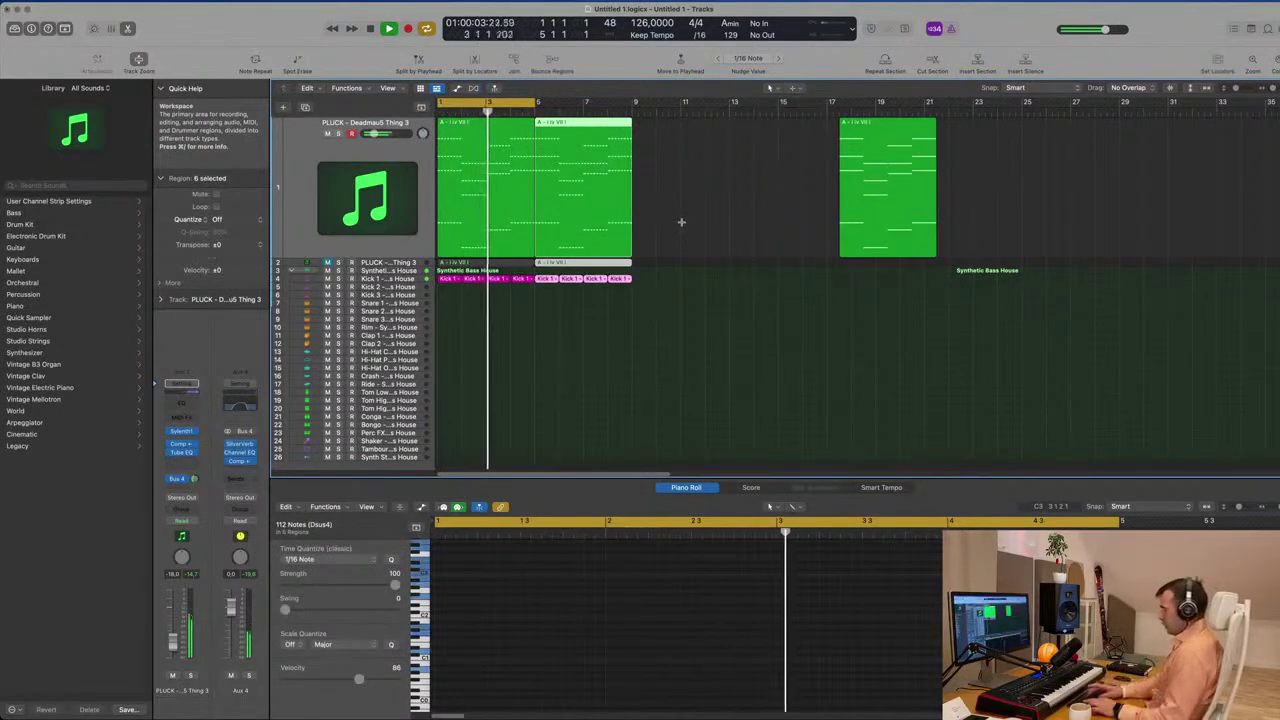
pyautogui.press('super+r')
pyautogui.press('super+r')
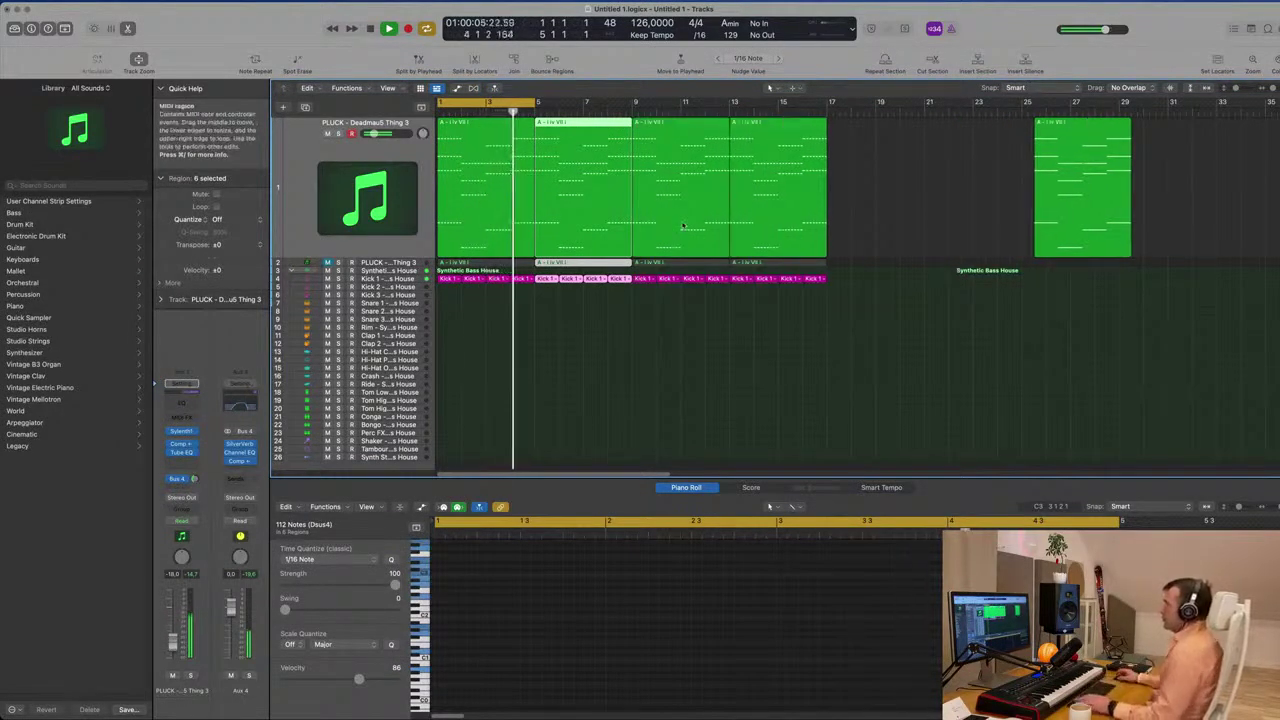
pyautogui.press('space')
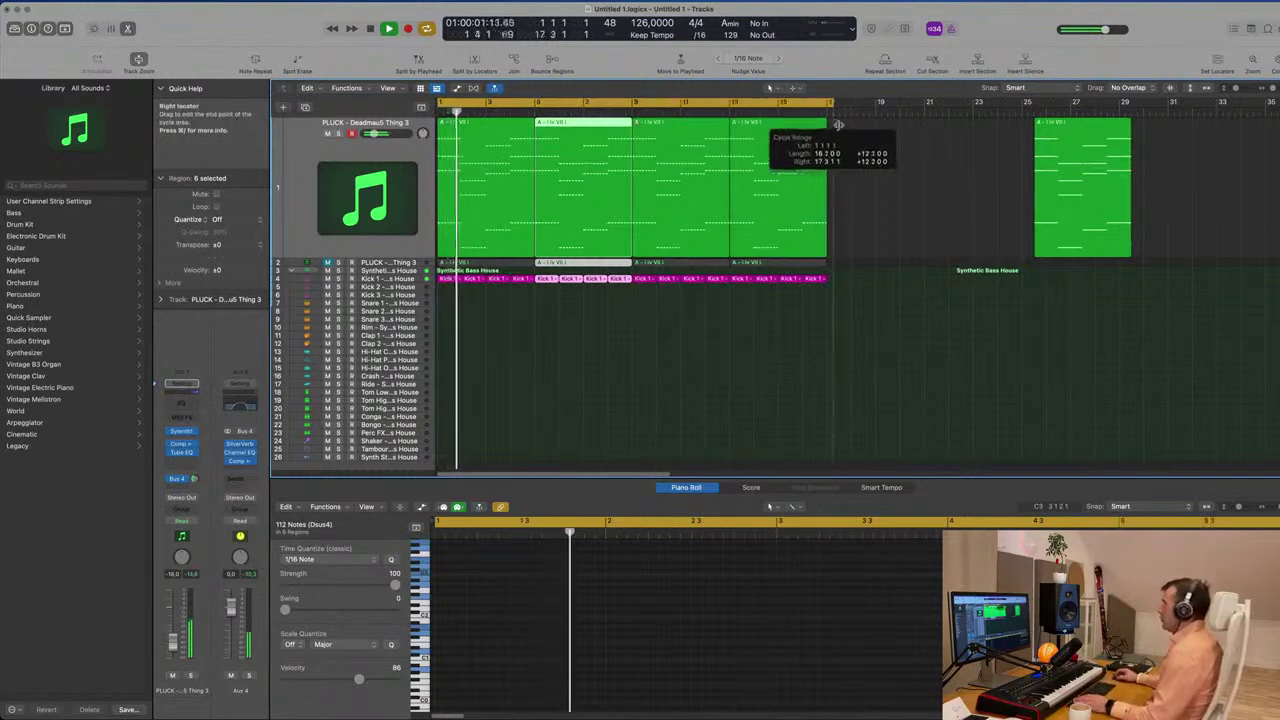
pyautogui.click(641, 400)
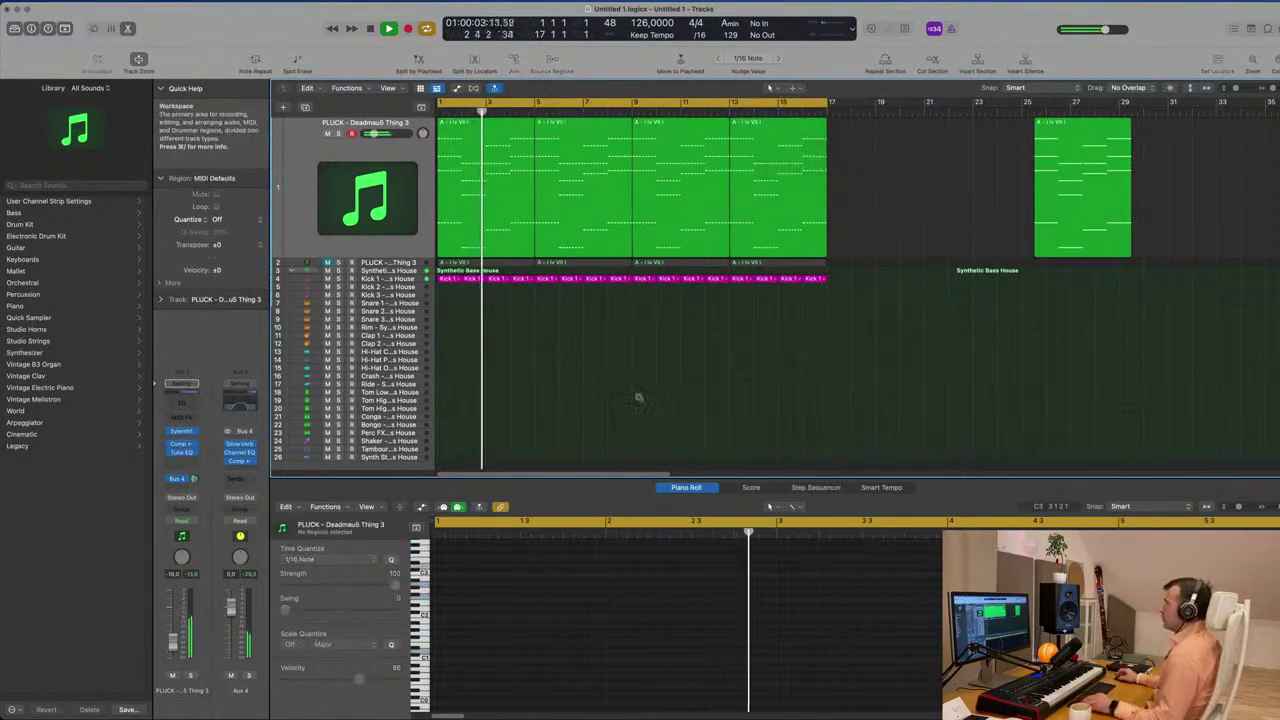
# Duplicate the PLUCK track and copy its first four-bar region onto the new track
pyautogui.scroll(5, 641, 400)
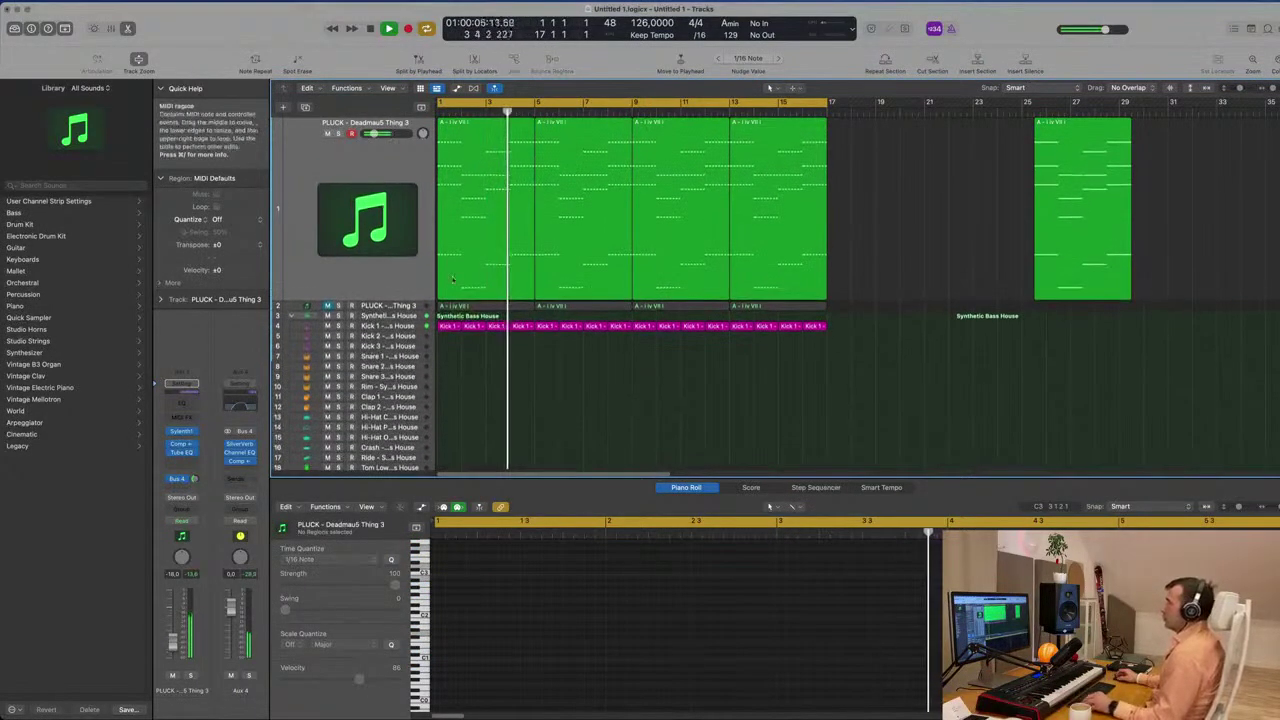
pyautogui.click(373, 280)
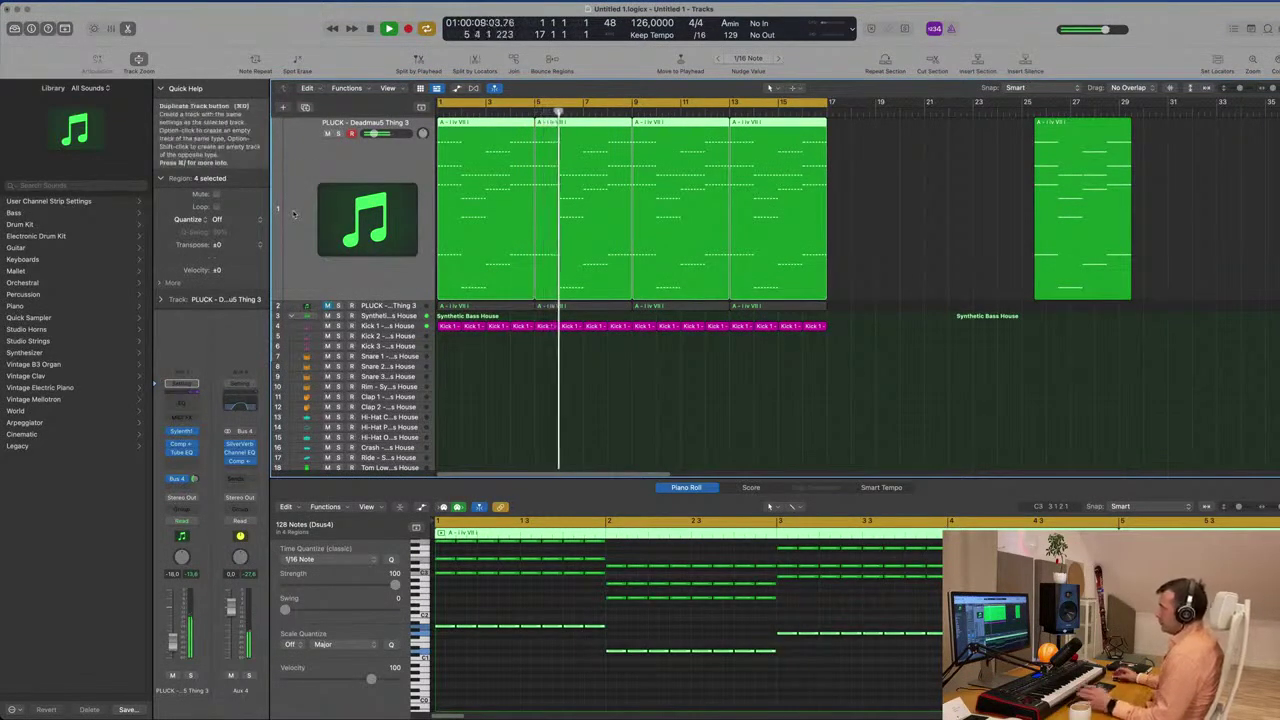
pyautogui.press('super+d')
pyautogui.click(490, 122)
pyautogui.moveTo(490, 122); pyautogui.dragTo(488, 300)
# Delete the upper chord notes from the copied region, keeping only the lowest row of bass notes
pyautogui.press('space')
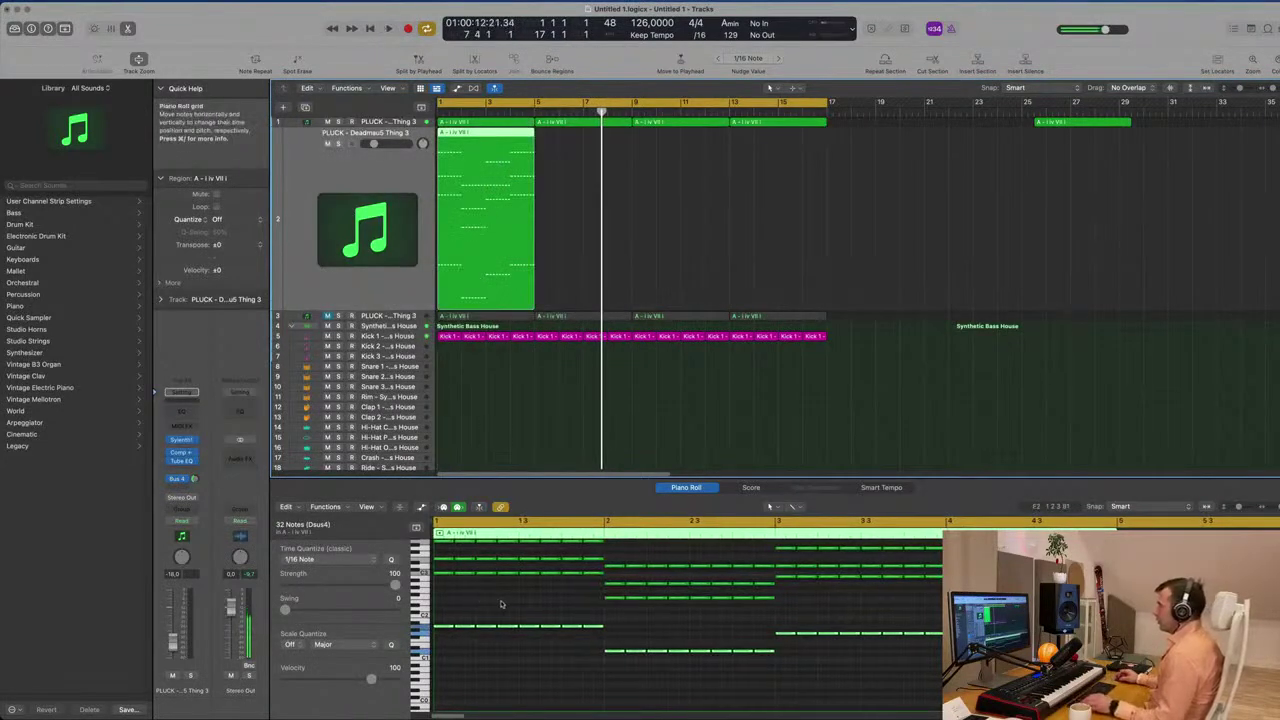
pyautogui.press('super+Left')
pyautogui.moveTo(484, 606); pyautogui.dragTo(985, 552)
pyautogui.press('Delete')
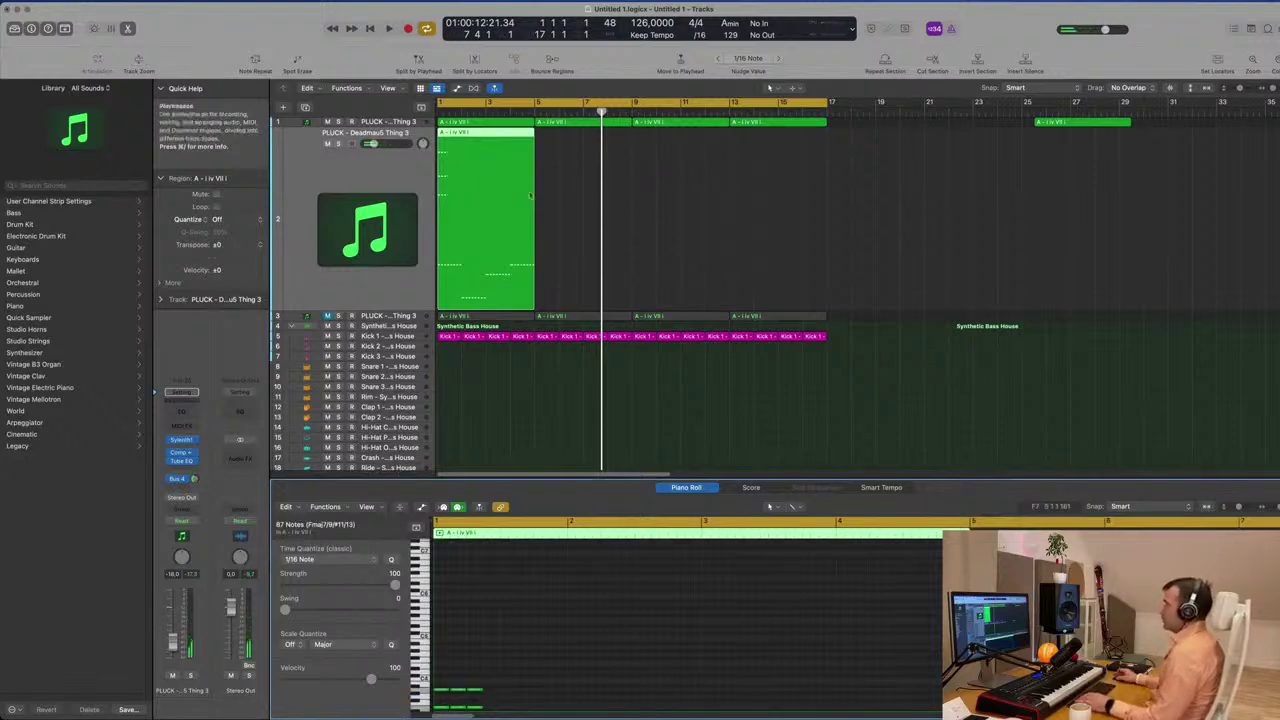
pyautogui.scroll(-4, 559, 630)
pyautogui.moveTo(503, 573); pyautogui.dragTo(442, 631)
pyautogui.press('Delete')
# Play the reduced bass-note region from the start of the project together with the chords
pyautogui.press('Return')
pyautogui.press('space')
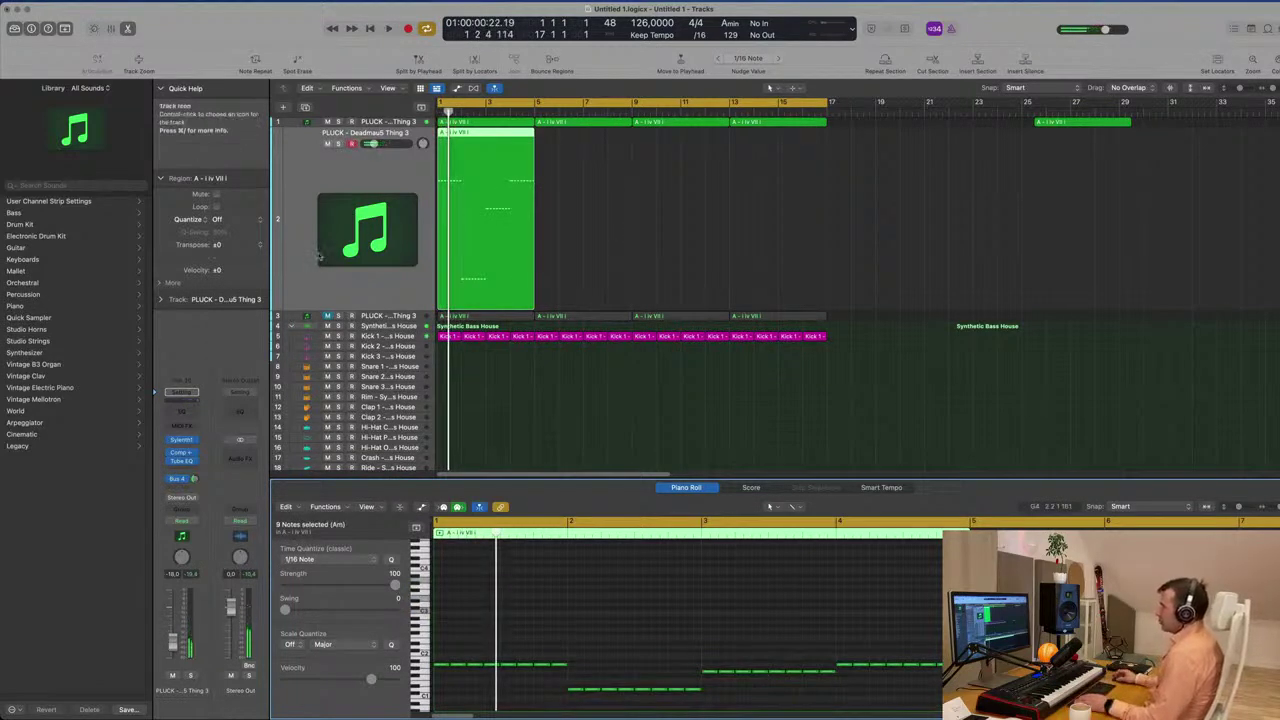
pyautogui.press('Return')
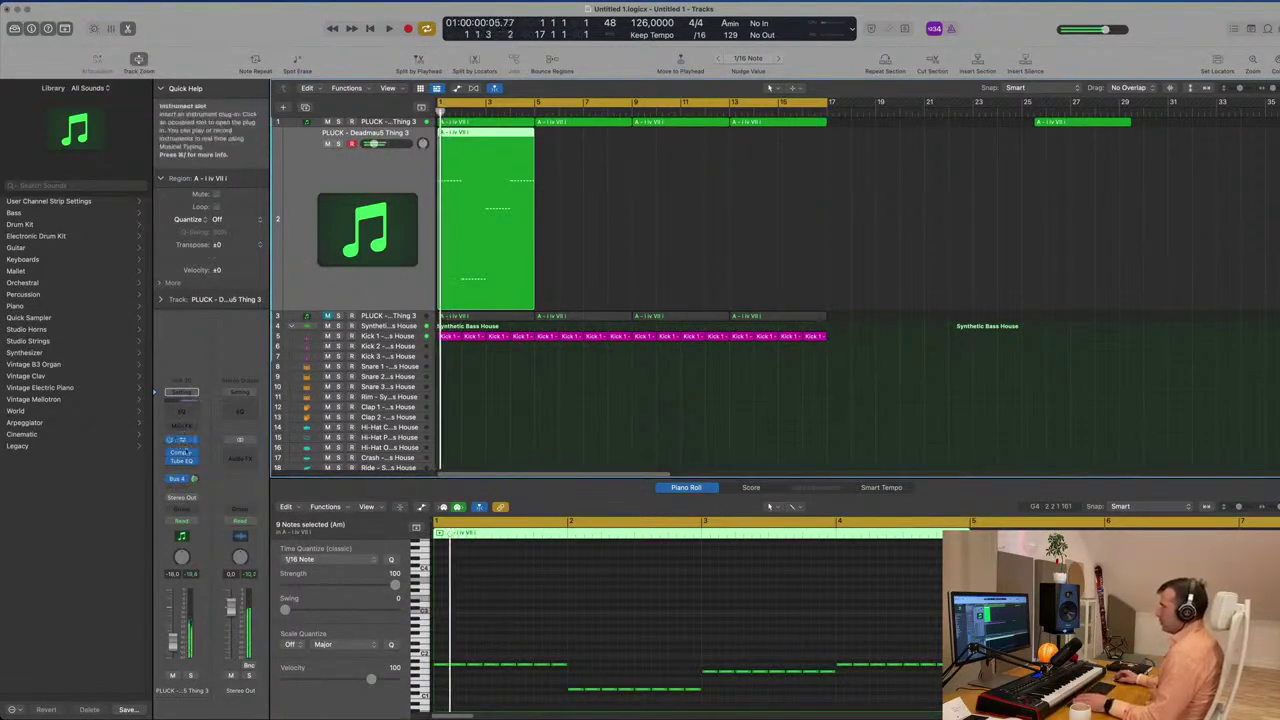
# Turn the duplicated track's Bus 4 send fully down and load the BASS - Acid Bass preset into its Sylenth1
pyautogui.click(193, 479)
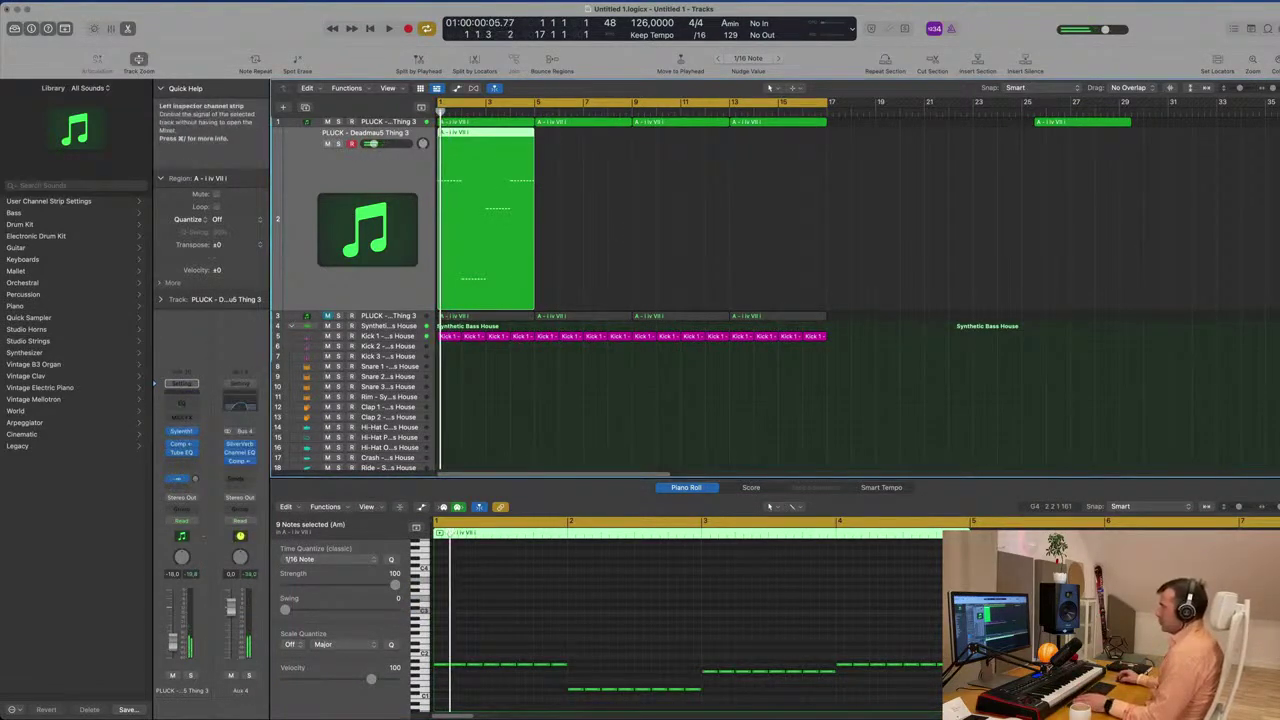
pyautogui.click(180, 433)
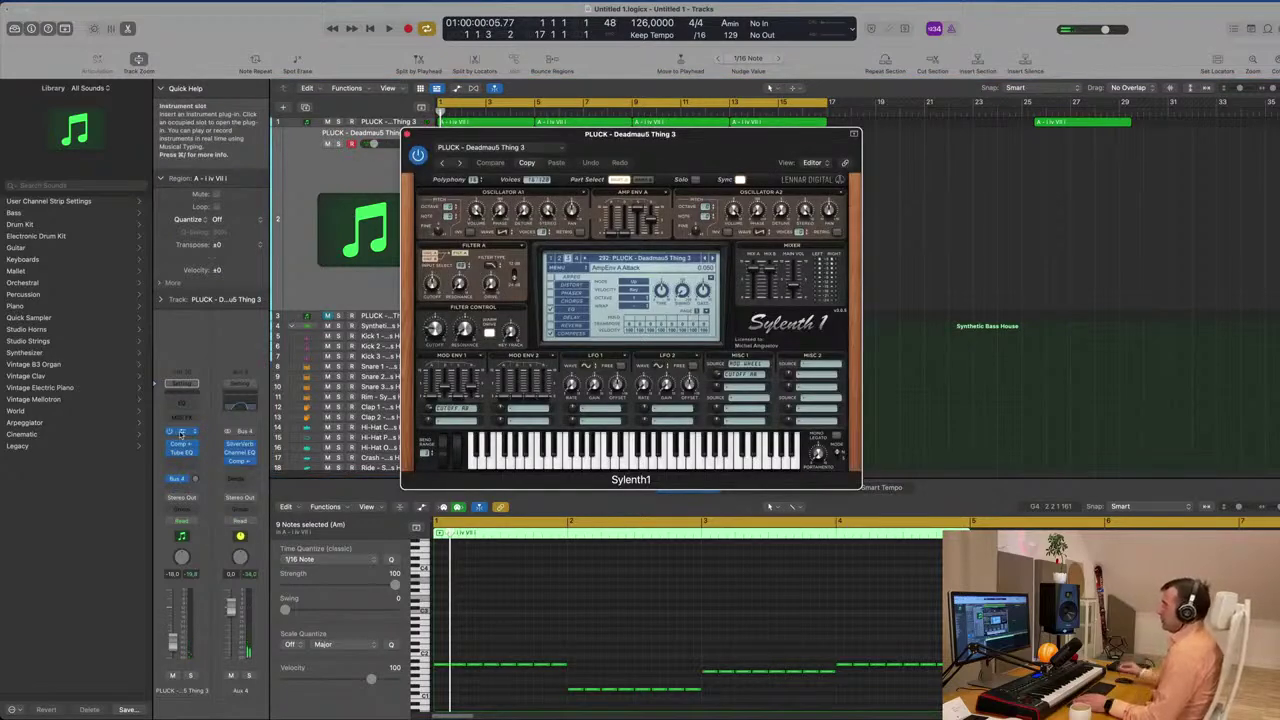
pyautogui.click(636, 258)
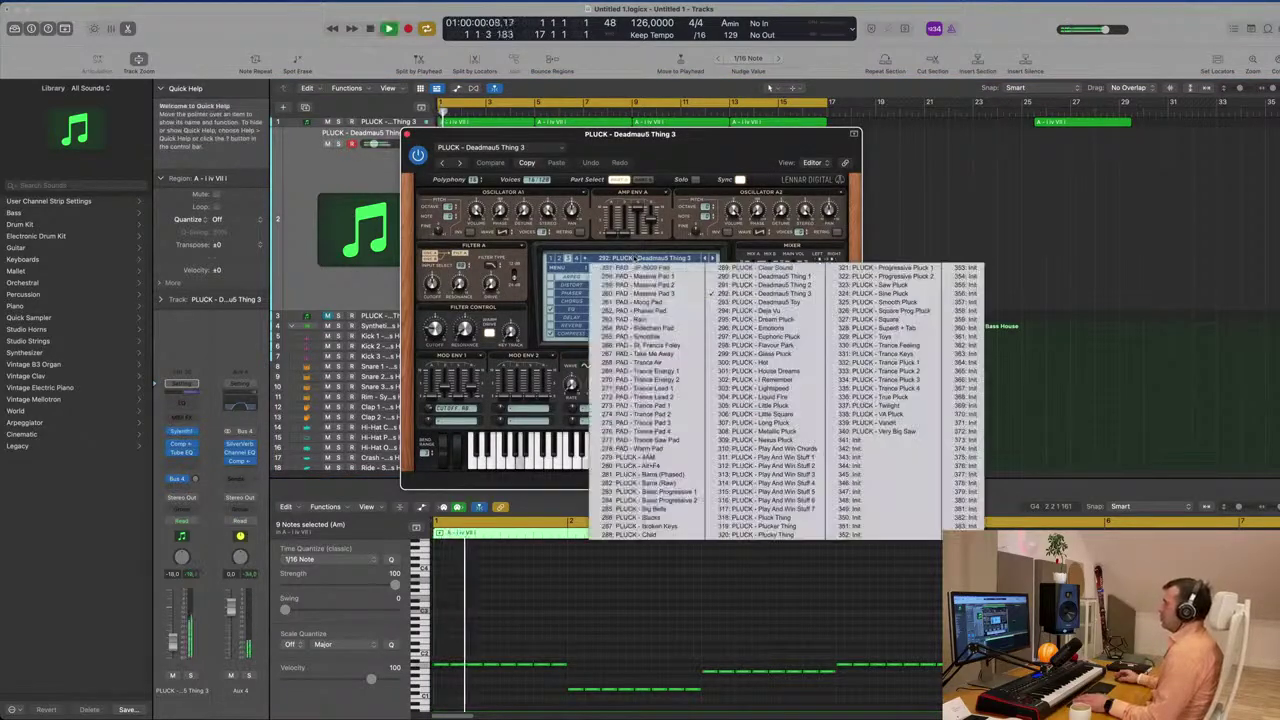
pyautogui.click(562, 259)
pyautogui.click(559, 259)
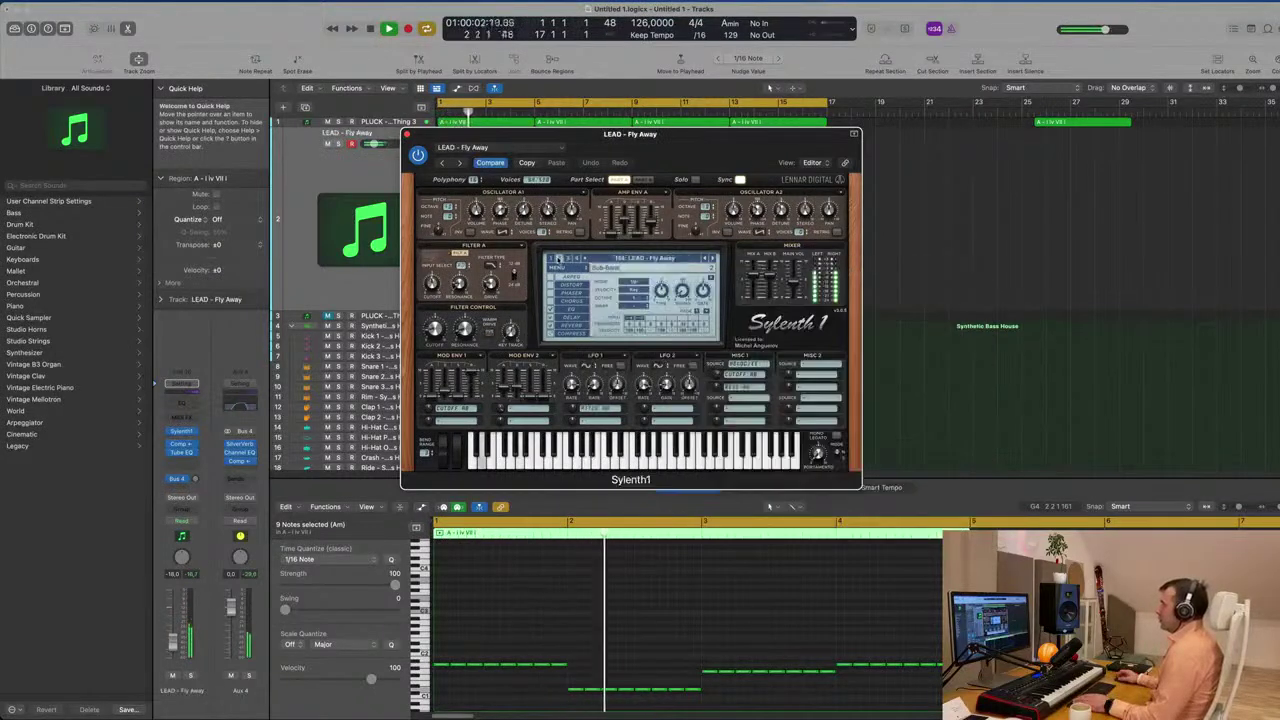
pyautogui.click(595, 258)
pyautogui.click(551, 258)
pyautogui.click(550, 258)
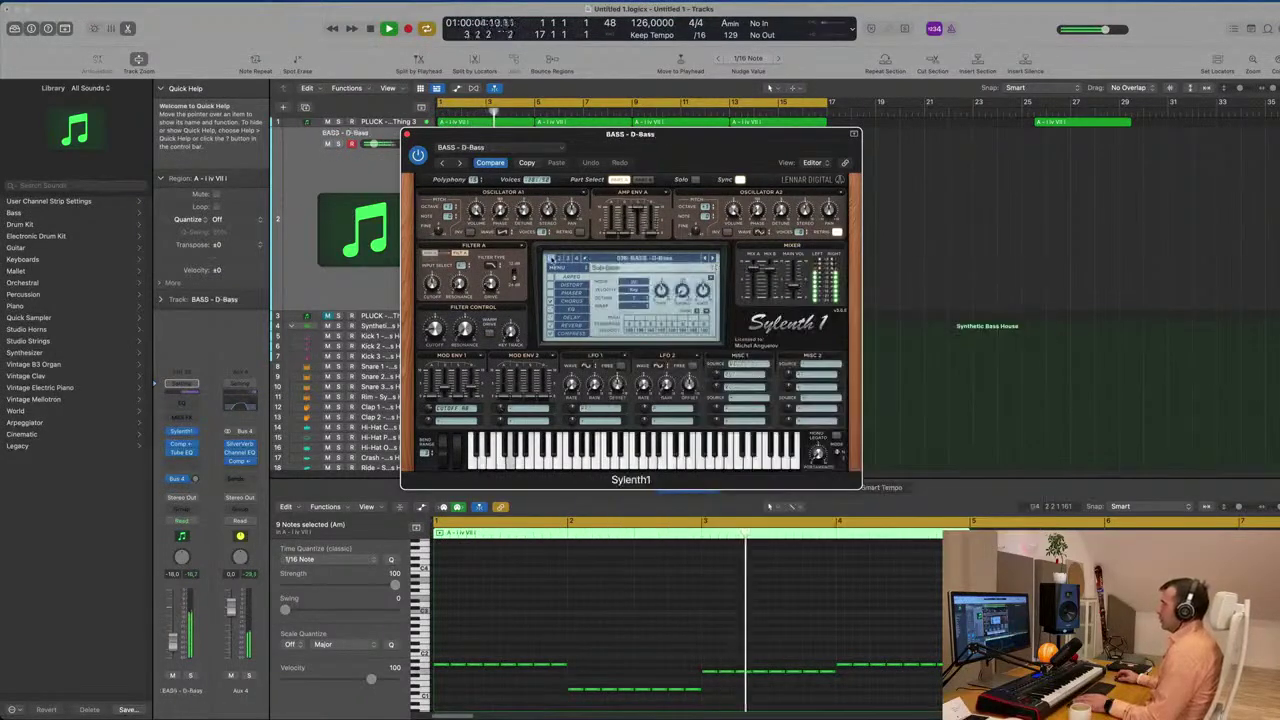
pyautogui.click(622, 260)
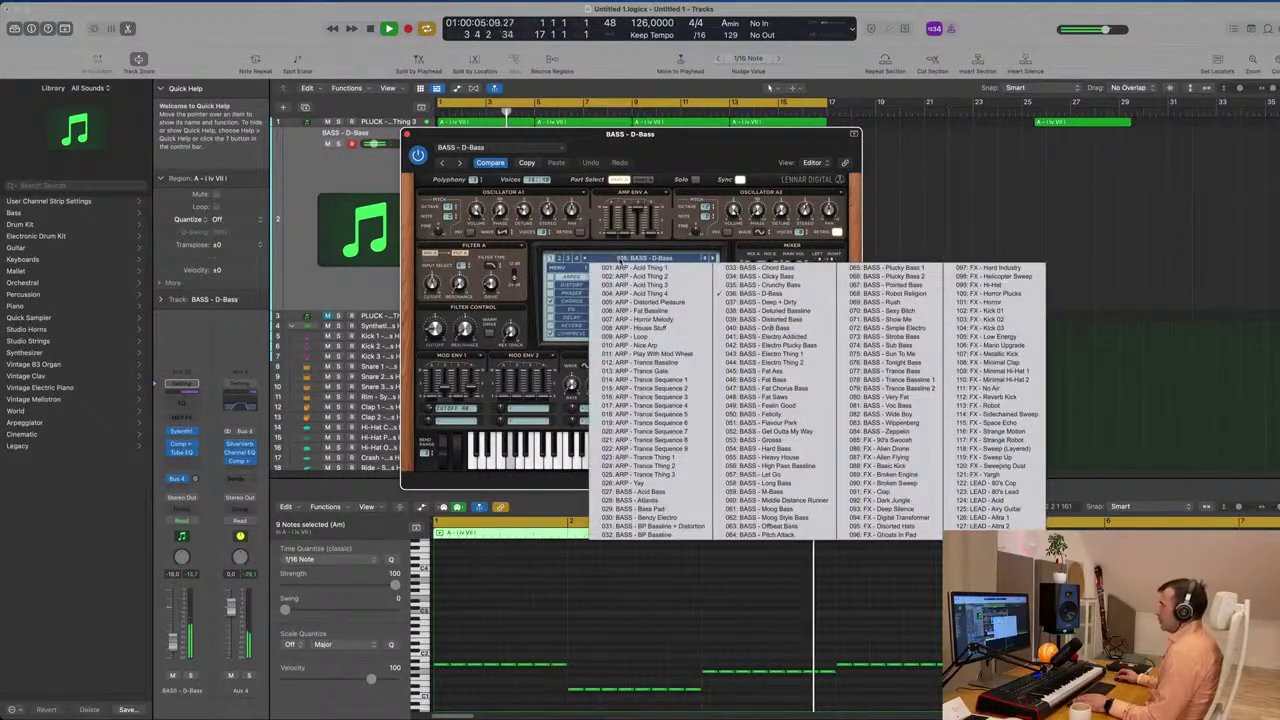
pyautogui.click(633, 491)
# Repeat the bass region three times up to bar 17 and transpose the notes of all four regions up one octave
pyautogui.moveTo(705, 143); pyautogui.dragTo(1227, 139)
pyautogui.press('space')
pyautogui.moveTo(635, 181); pyautogui.dragTo(490, 234)
pyautogui.press('super+r')
pyautogui.press('super+r')
pyautogui.press('super+r')
pyautogui.moveTo(850, 280); pyautogui.dragTo(445, 230)
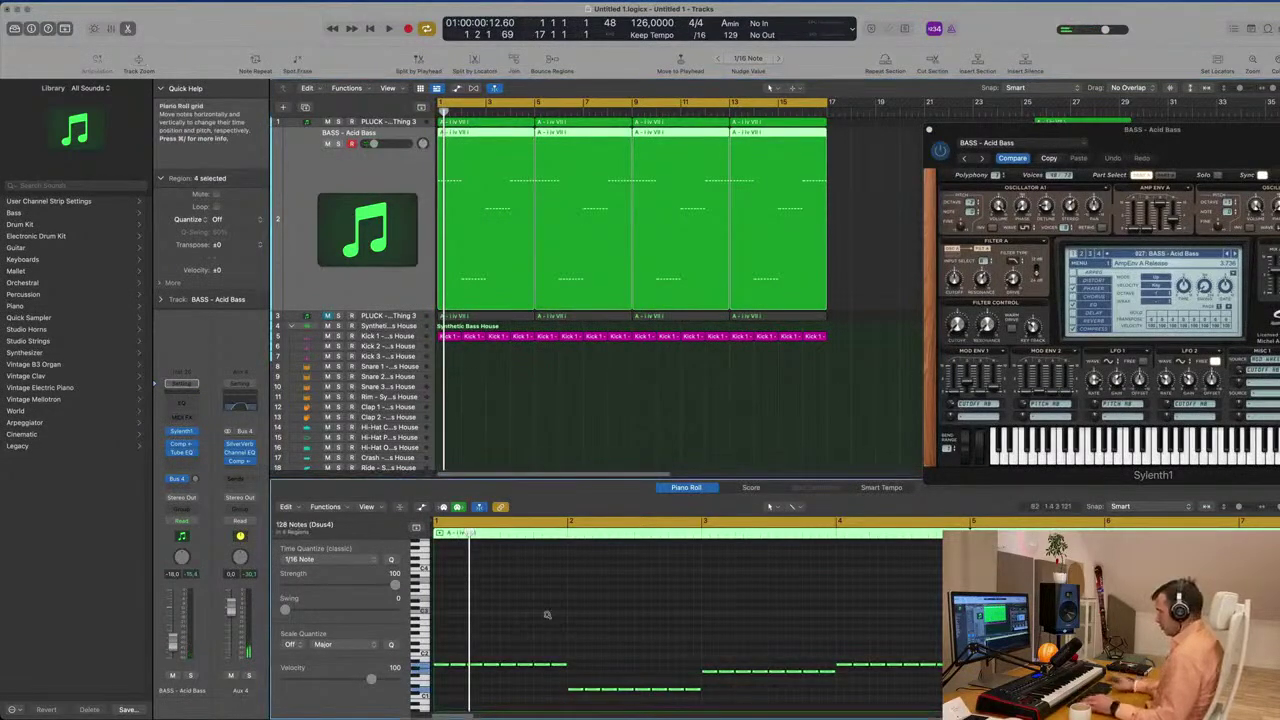
pyautogui.press('space')
# Audition the Sylenth1 bass presets from BASS - Atlantis to BASS - BP Bassline, setting the bass track's volume to about -17.2 dB
pyautogui.moveTo(1151, 143); pyautogui.dragTo(811, 217)
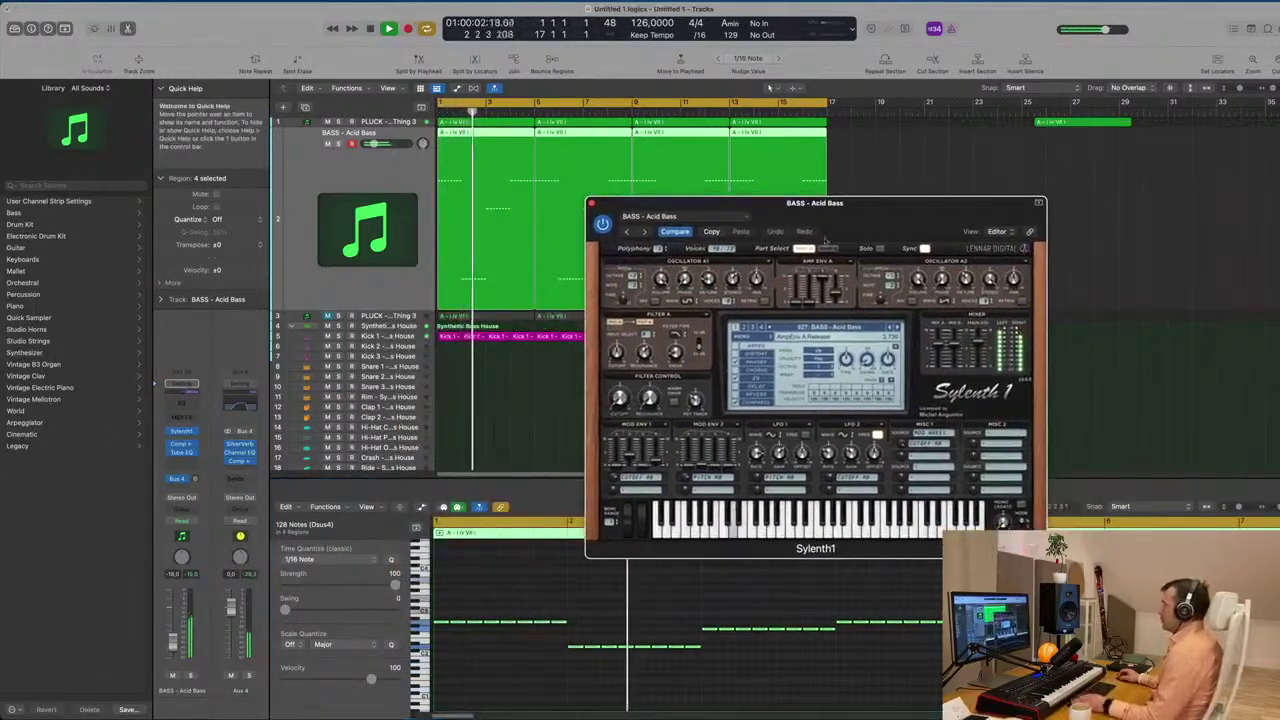
pyautogui.click(898, 328)
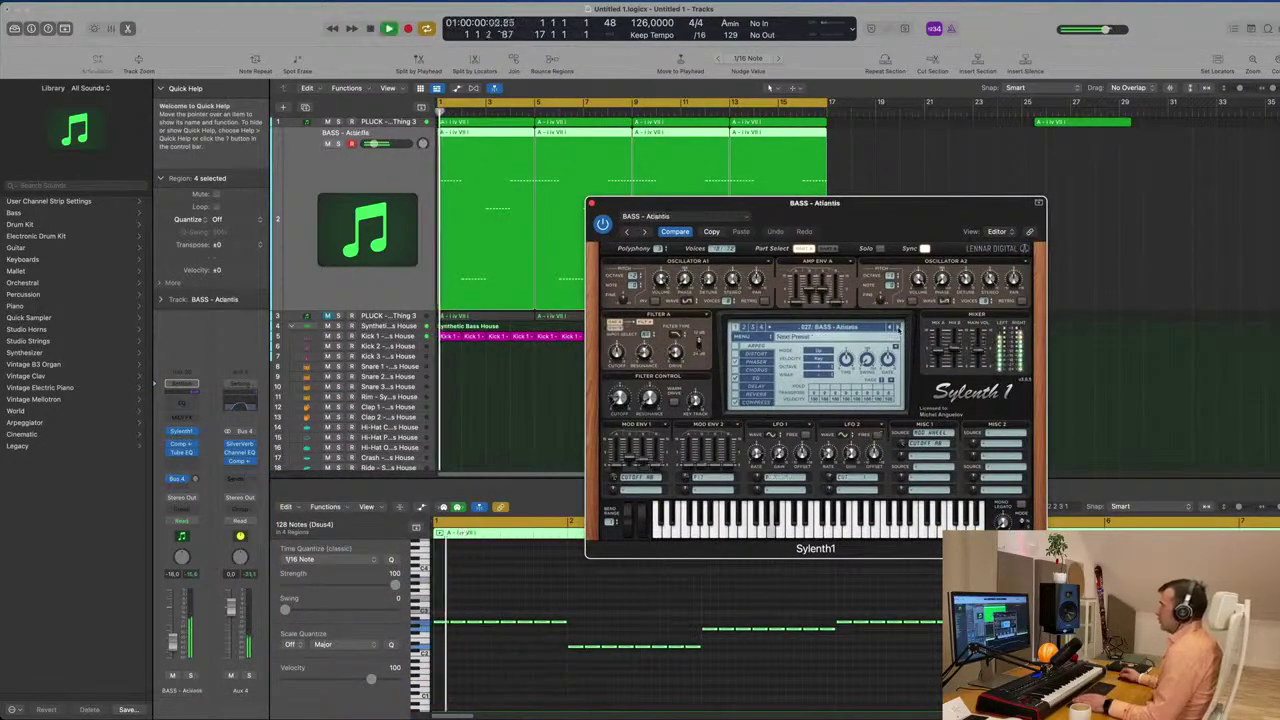
pyautogui.click(898, 328)
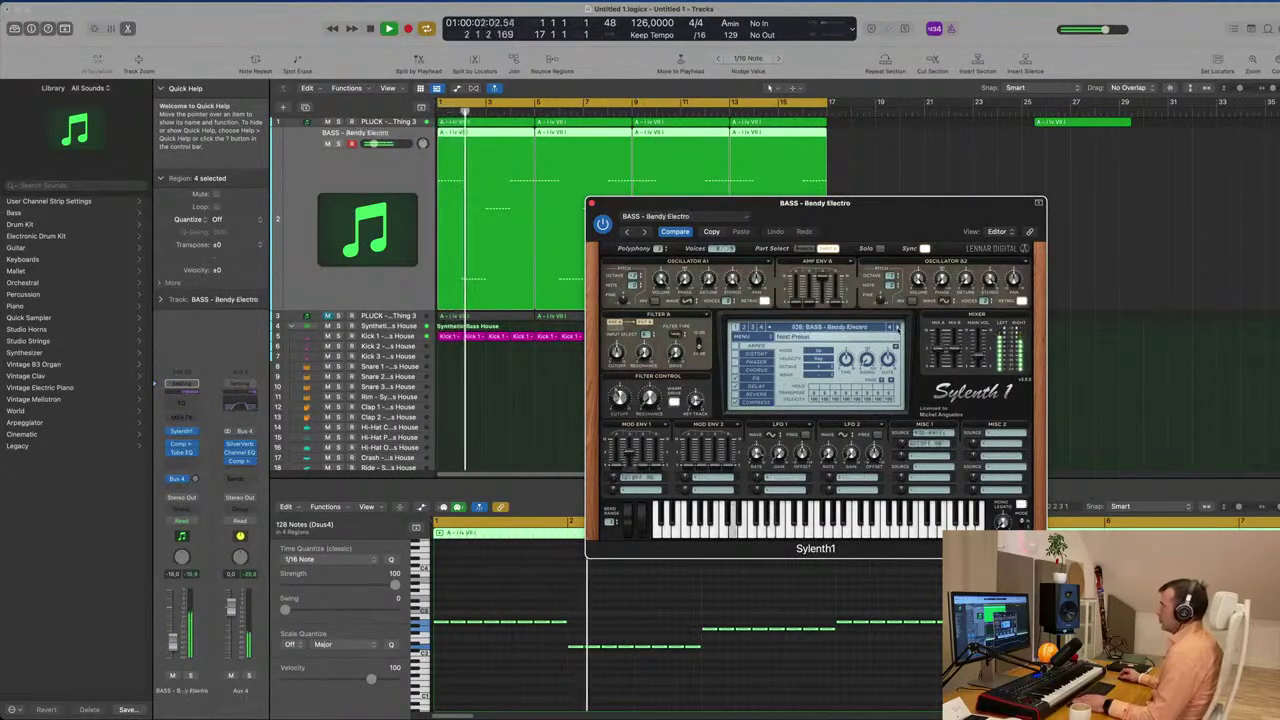
pyautogui.click(898, 328)
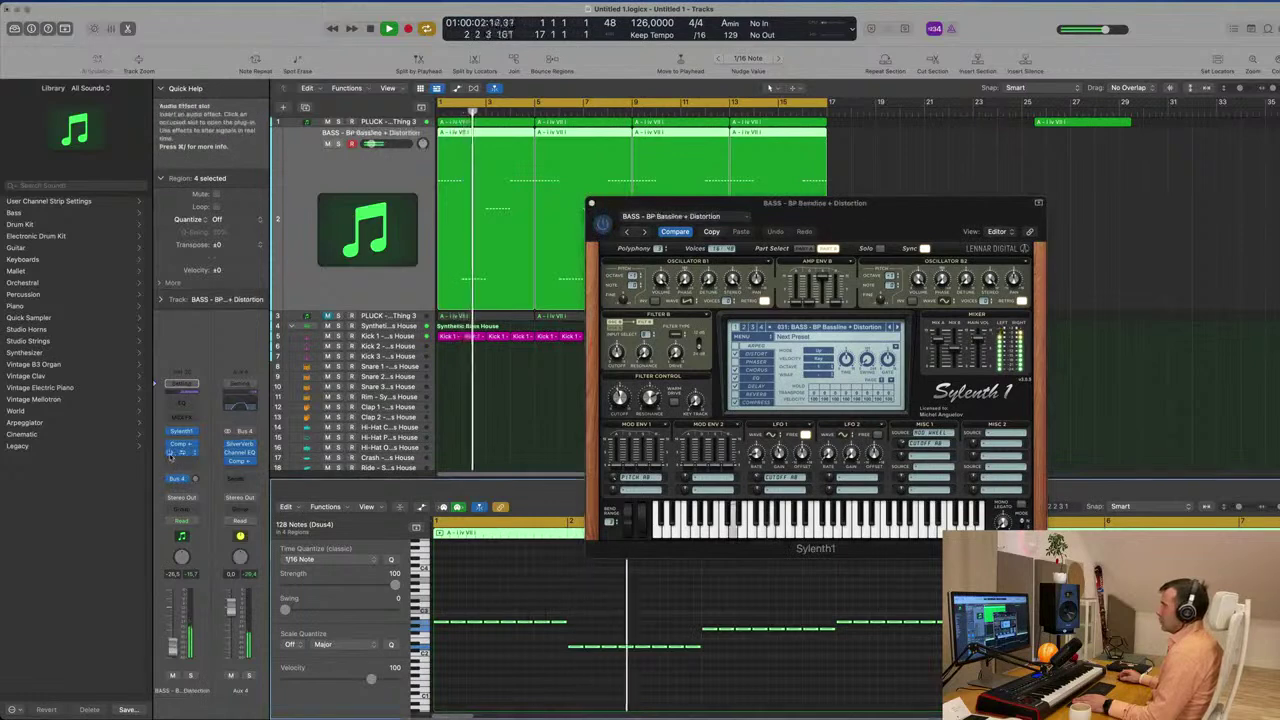
pyautogui.press('space')
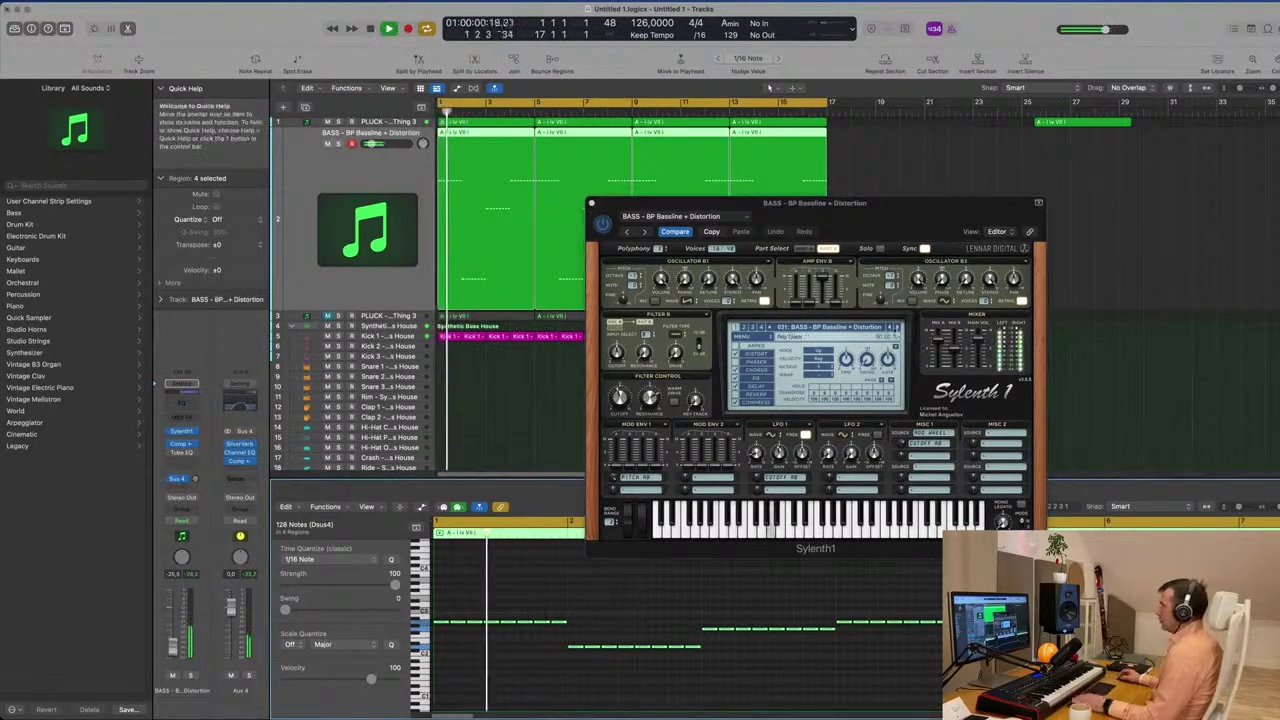
pyautogui.click(898, 328)
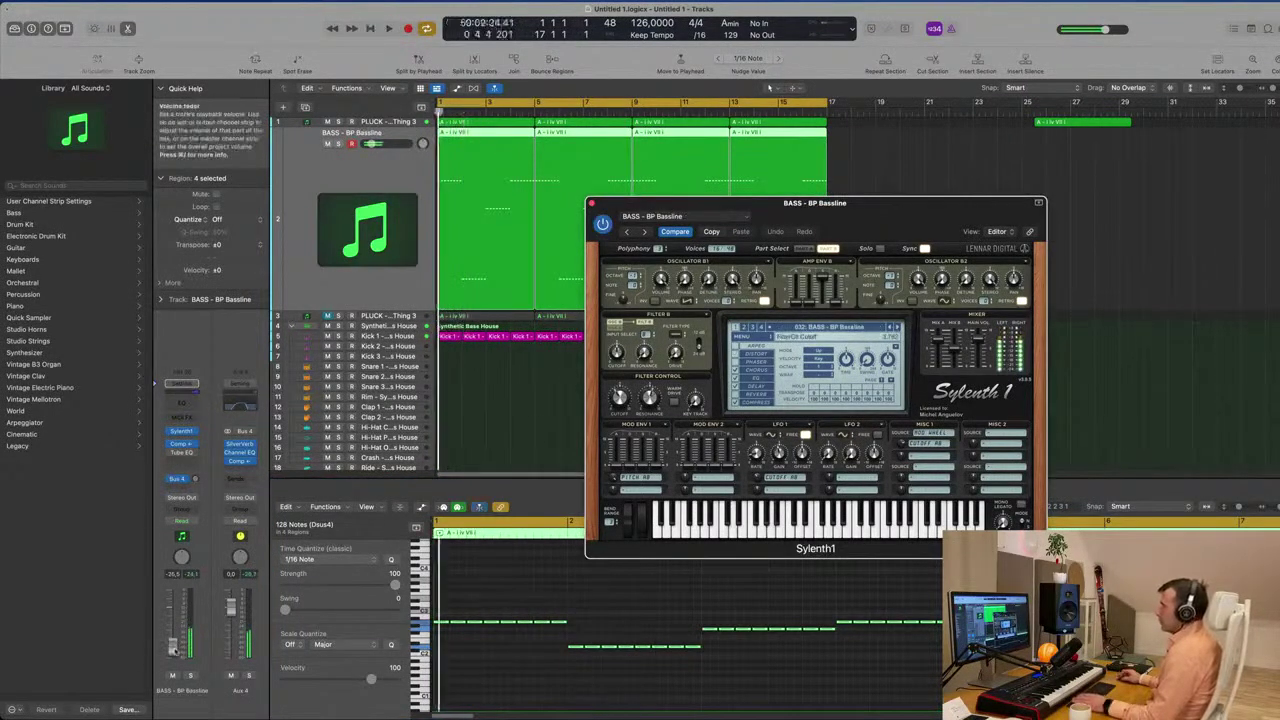
pyautogui.moveTo(172, 643); pyautogui.dragTo(172, 641)
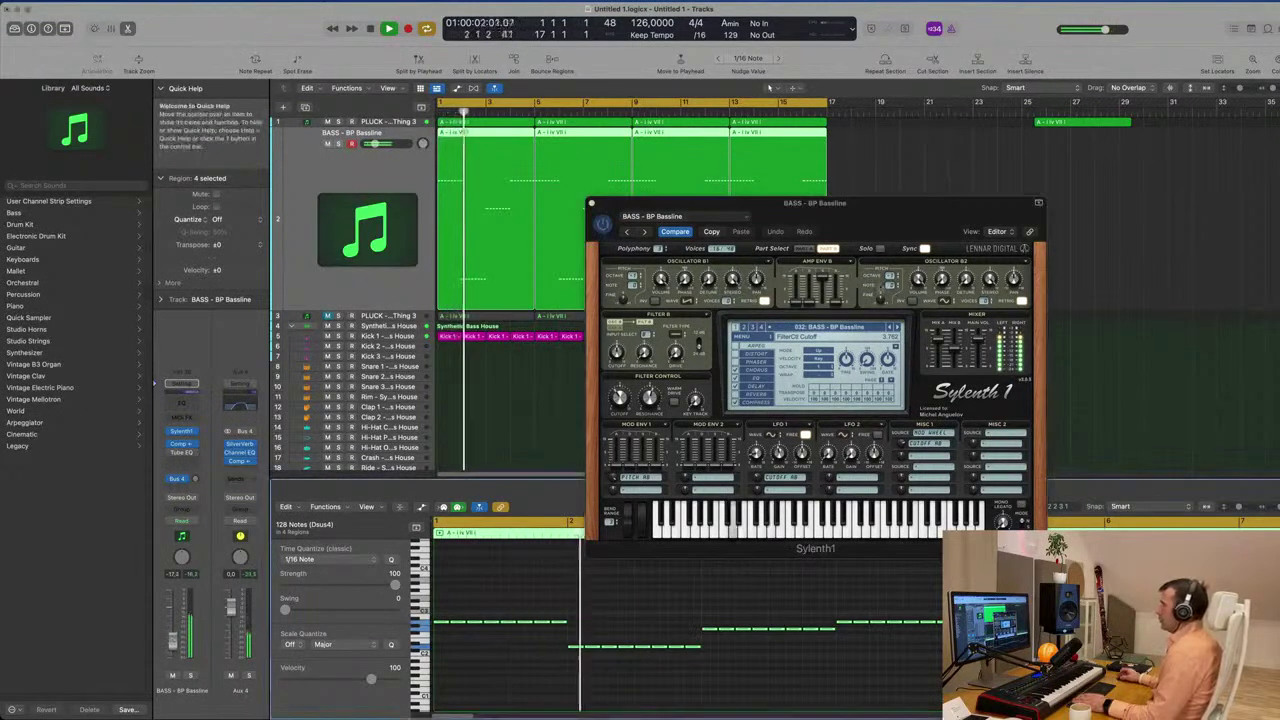
# Audition the following bass presets during playback, from BASS - Clicky Bass through BASS - Deep + Dirty and BASS - DnB Bass to BASS - Electro Addicted
pyautogui.click(897, 328)
pyautogui.press('space')
pyautogui.click(897, 328)
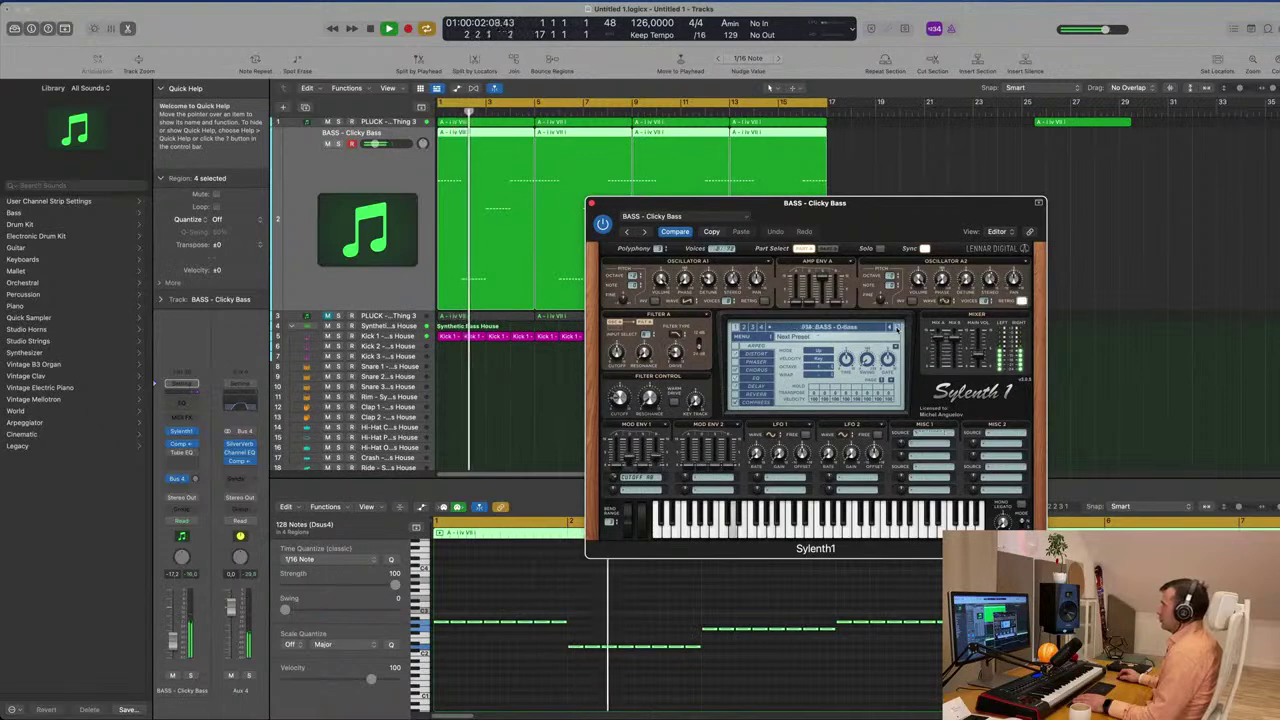
pyautogui.click(897, 328)
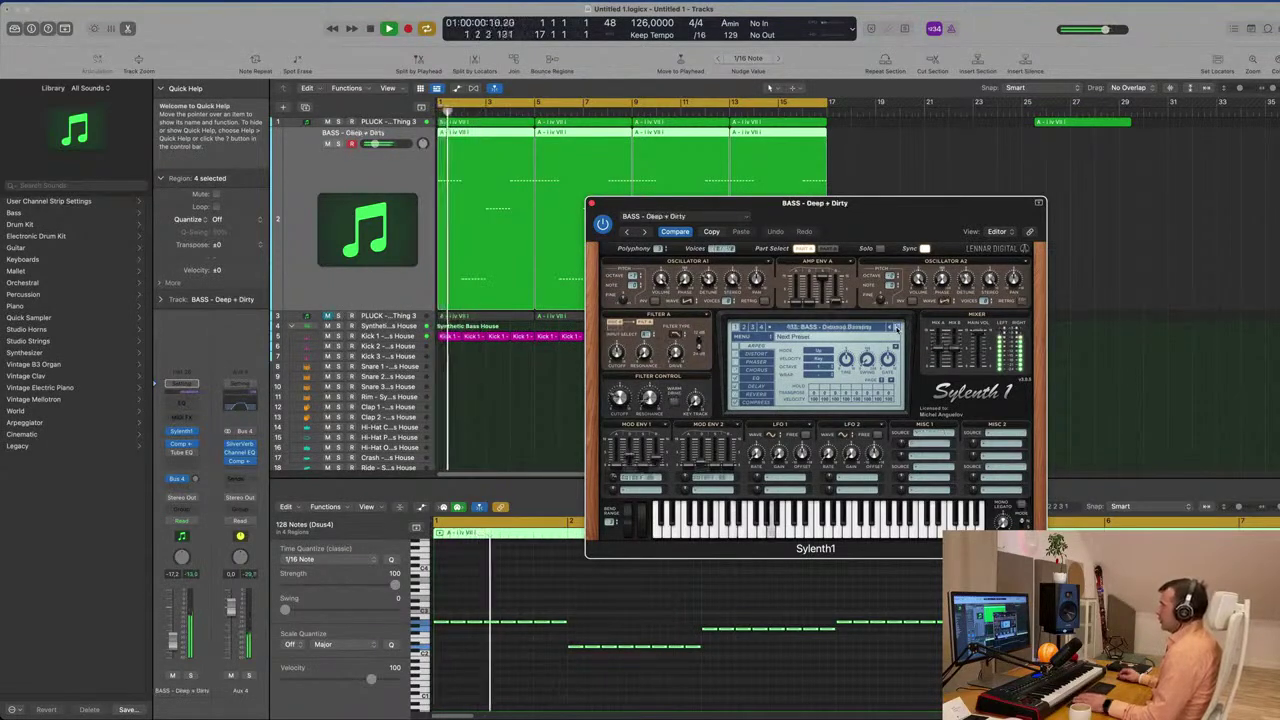
pyautogui.click(897, 328)
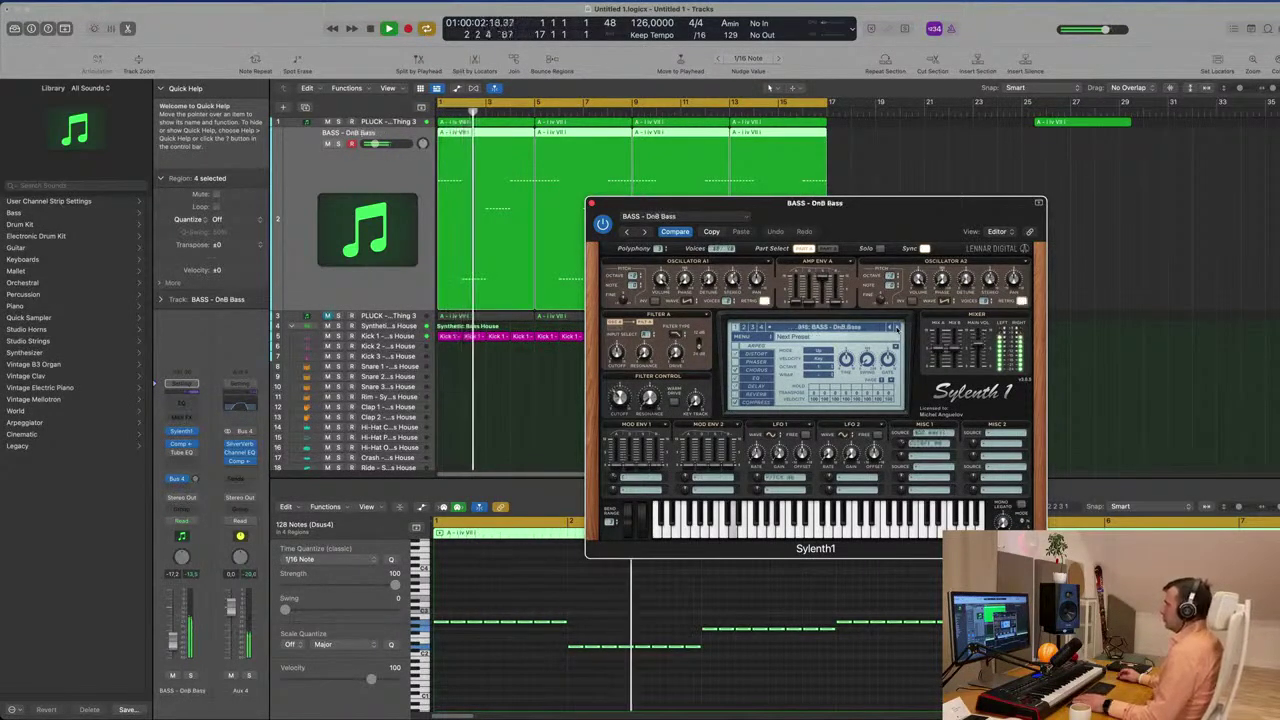
pyautogui.click(897, 328)
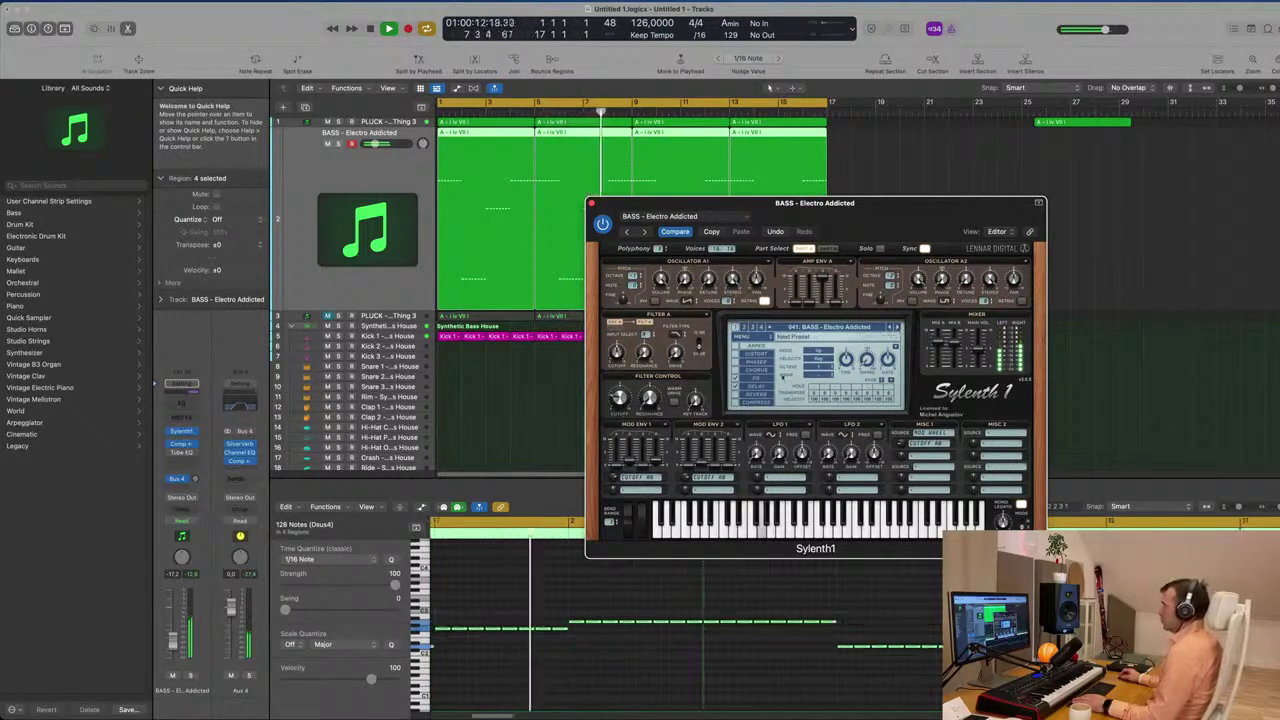
# Solo the bass track briefly to hear BASS - Electro Addicted alone, and continue auditioning presets up to BASS - Electro Thing 2
pyautogui.click(190, 676)
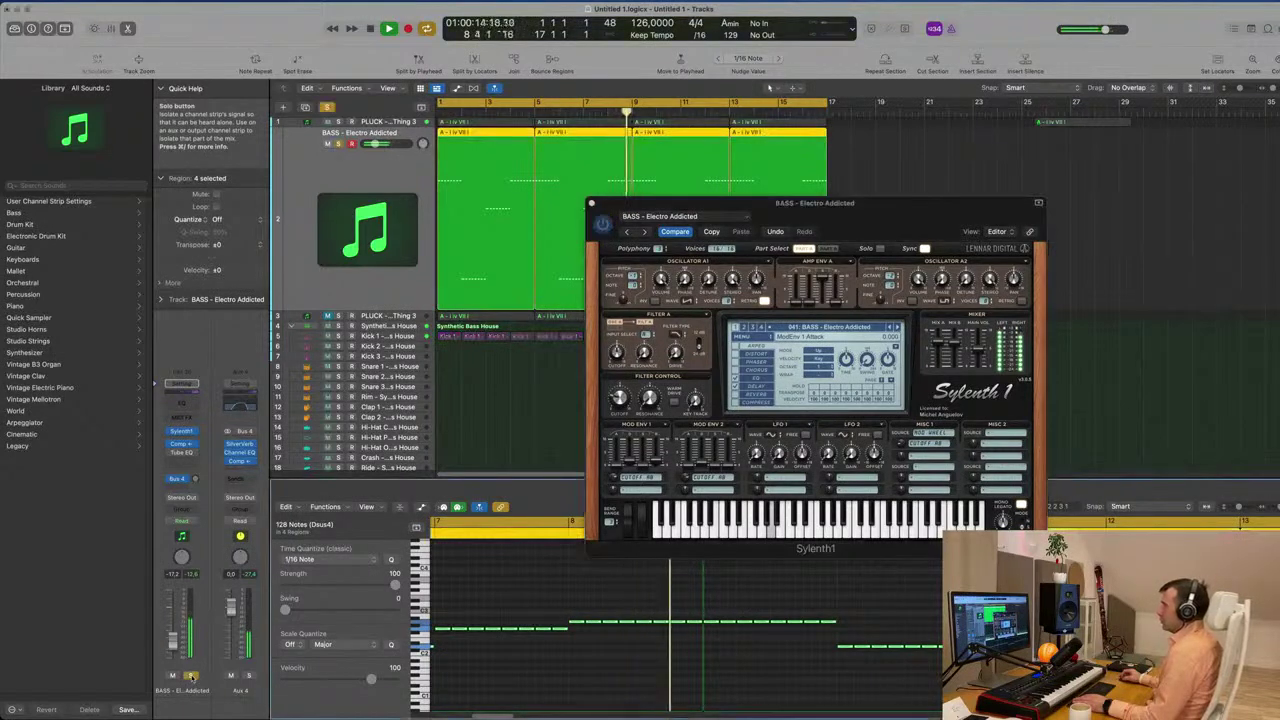
pyautogui.click(190, 676)
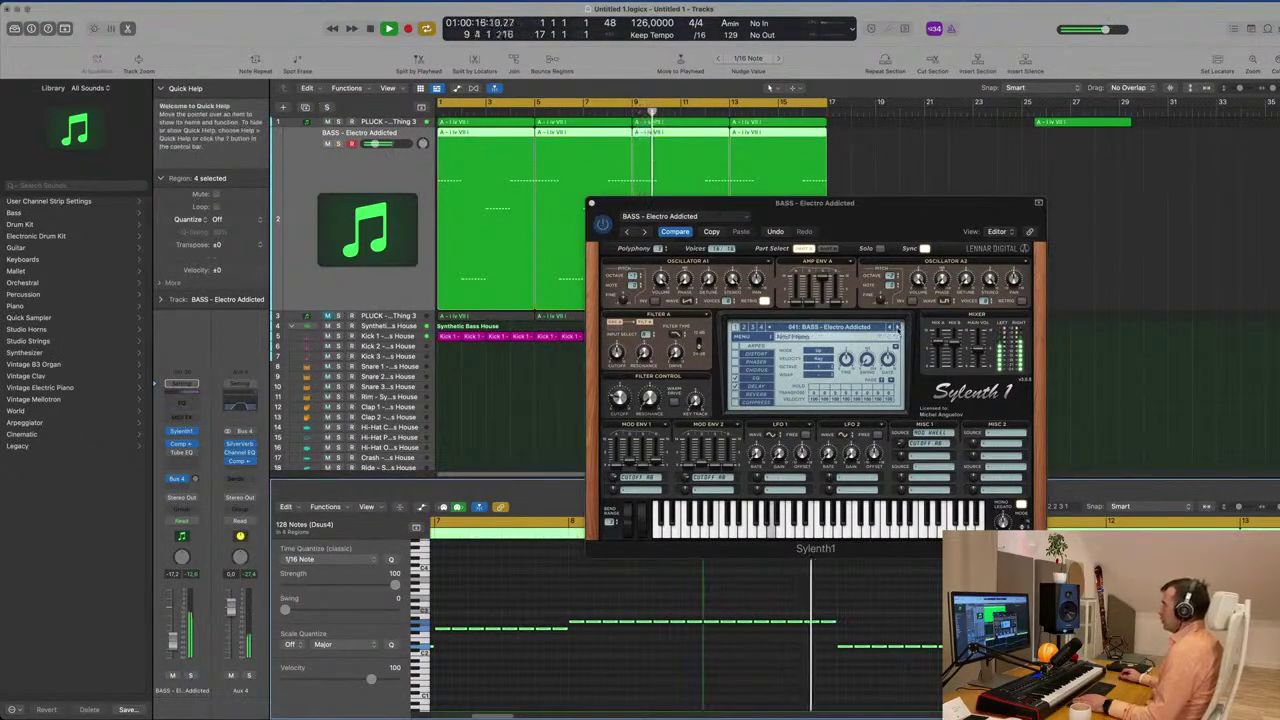
pyautogui.click(897, 327)
pyautogui.press('space')
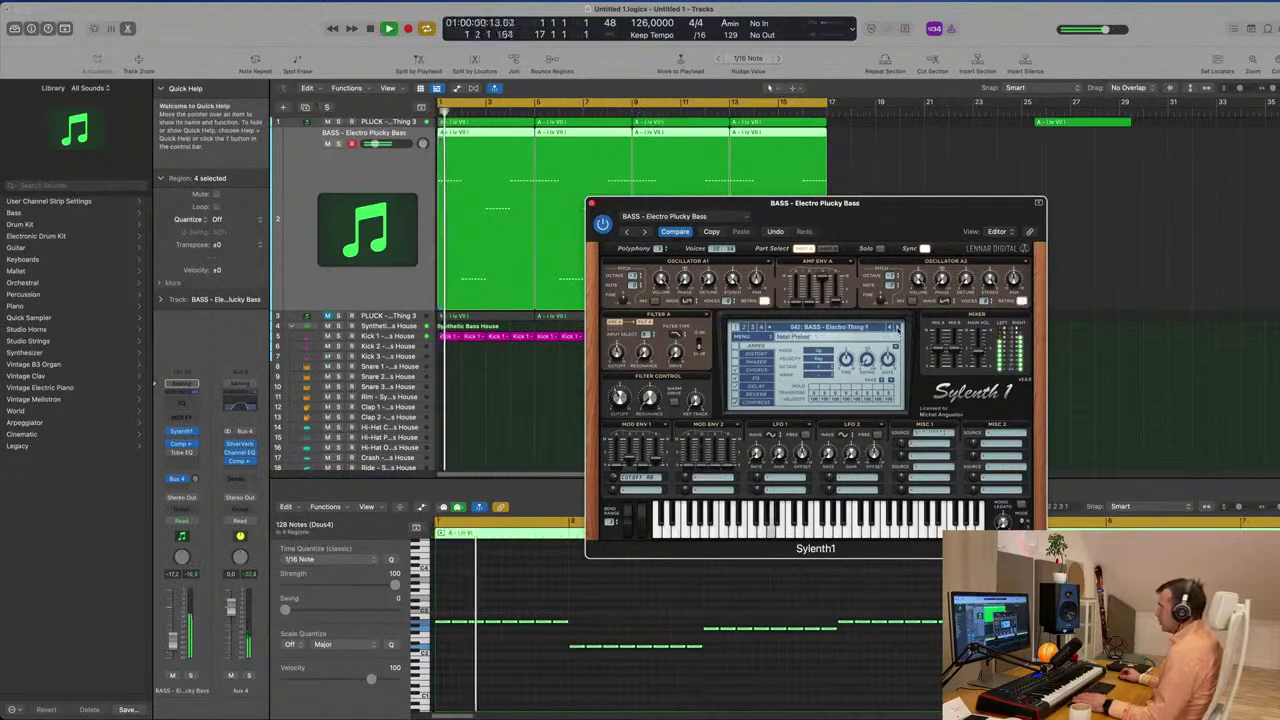
pyautogui.click(897, 327)
pyautogui.click(897, 327)
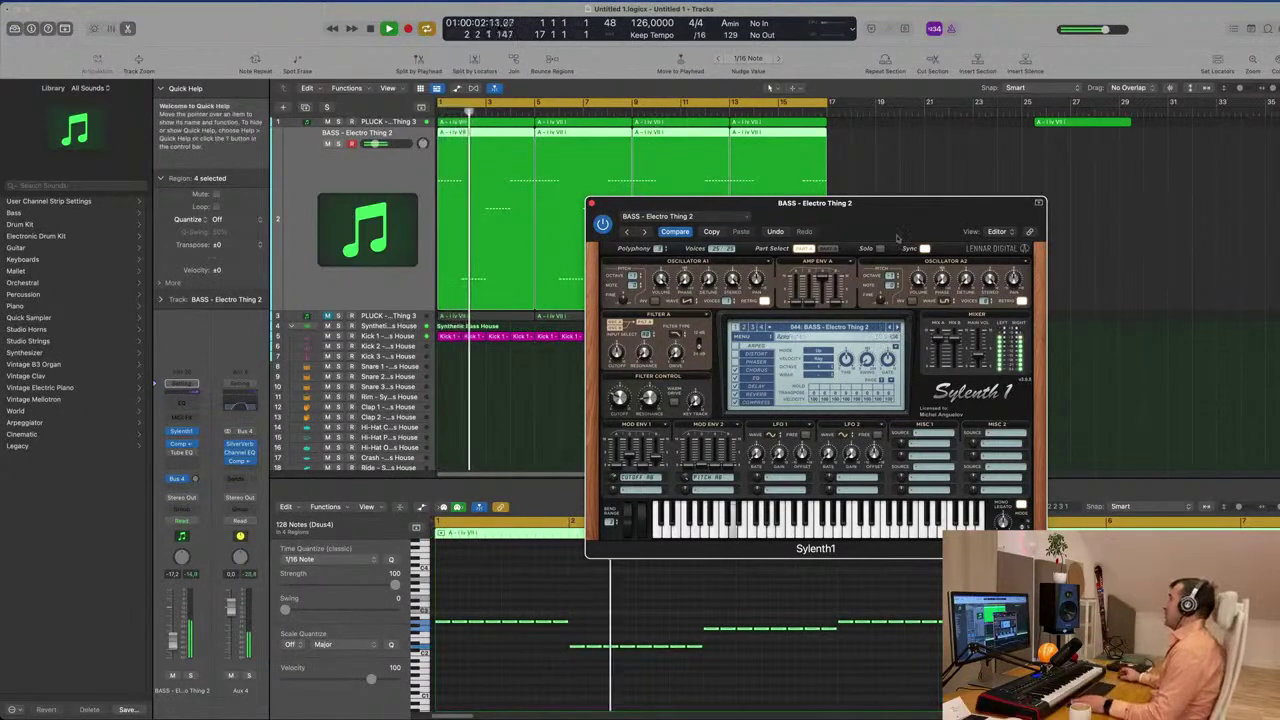
# Audition further bass presets over the chords and kick, including BASS - Fat Ass and BASS - Fat Saws, up to BASS - Felicity
pyautogui.moveTo(924, 232); pyautogui.dragTo(849, 238)
pyautogui.click(820, 332)
pyautogui.click(820, 332)
pyautogui.click(820, 332)
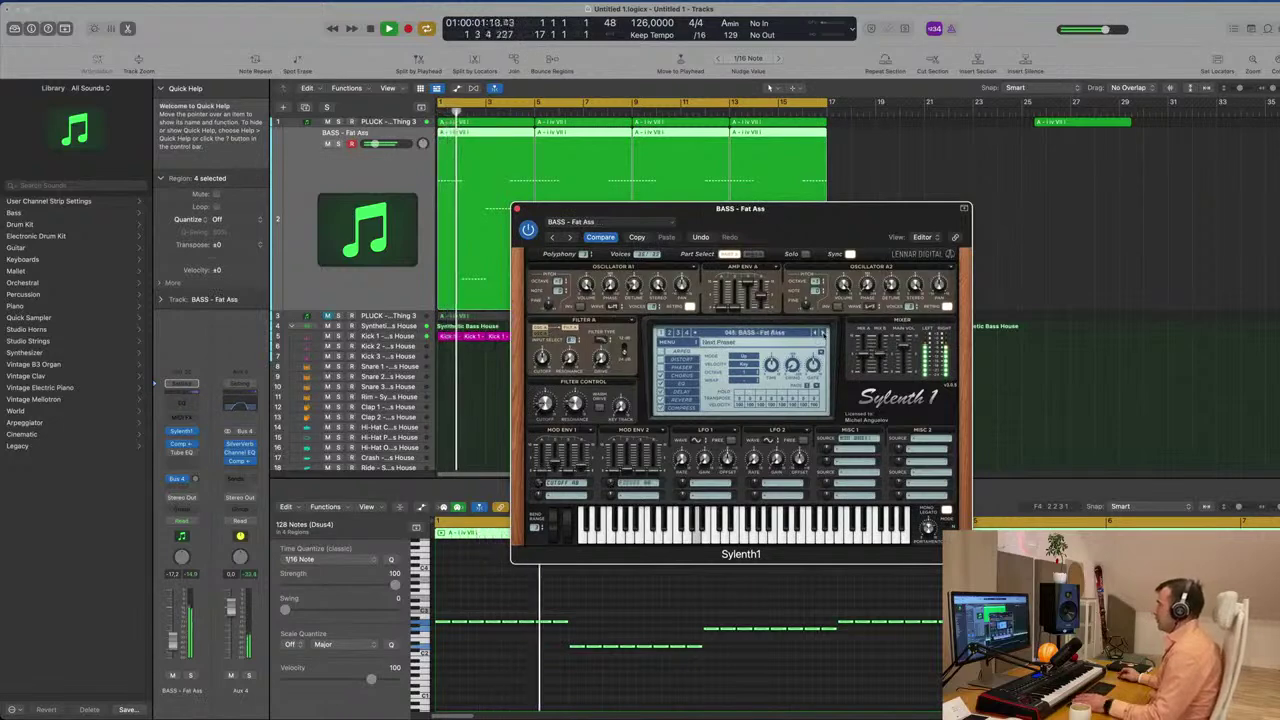
pyautogui.click(820, 332)
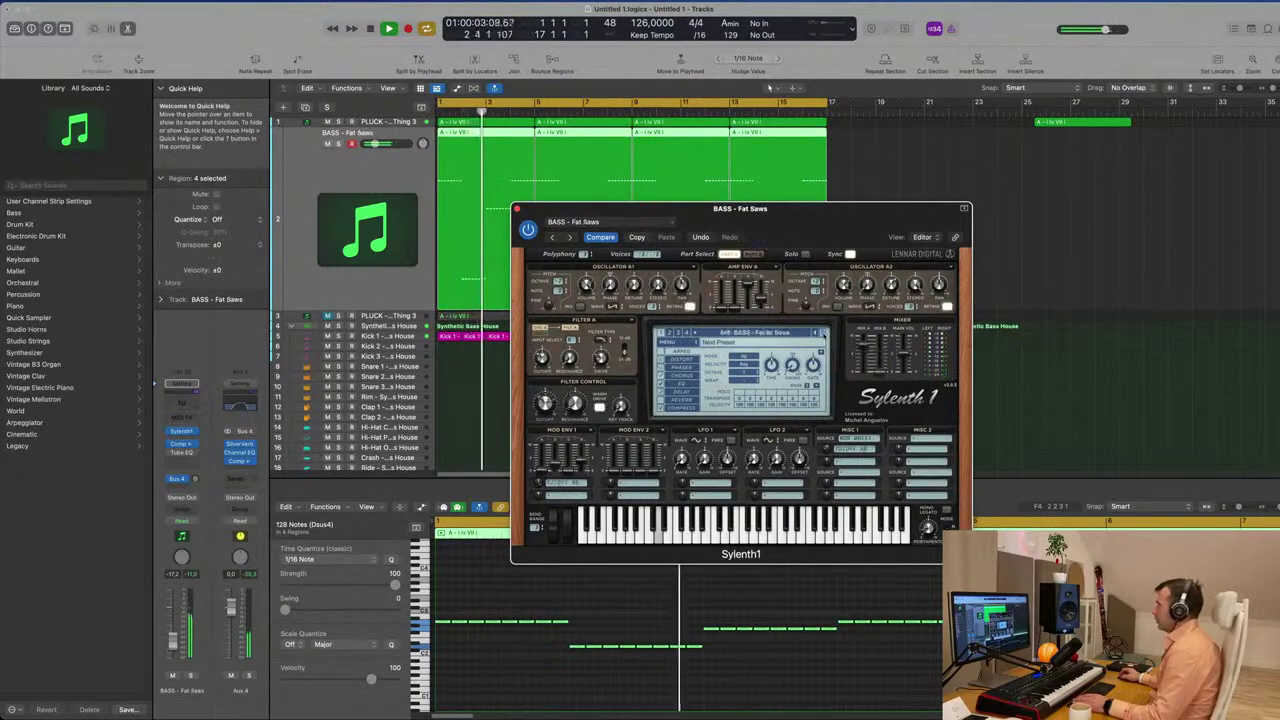
pyautogui.click(820, 332)
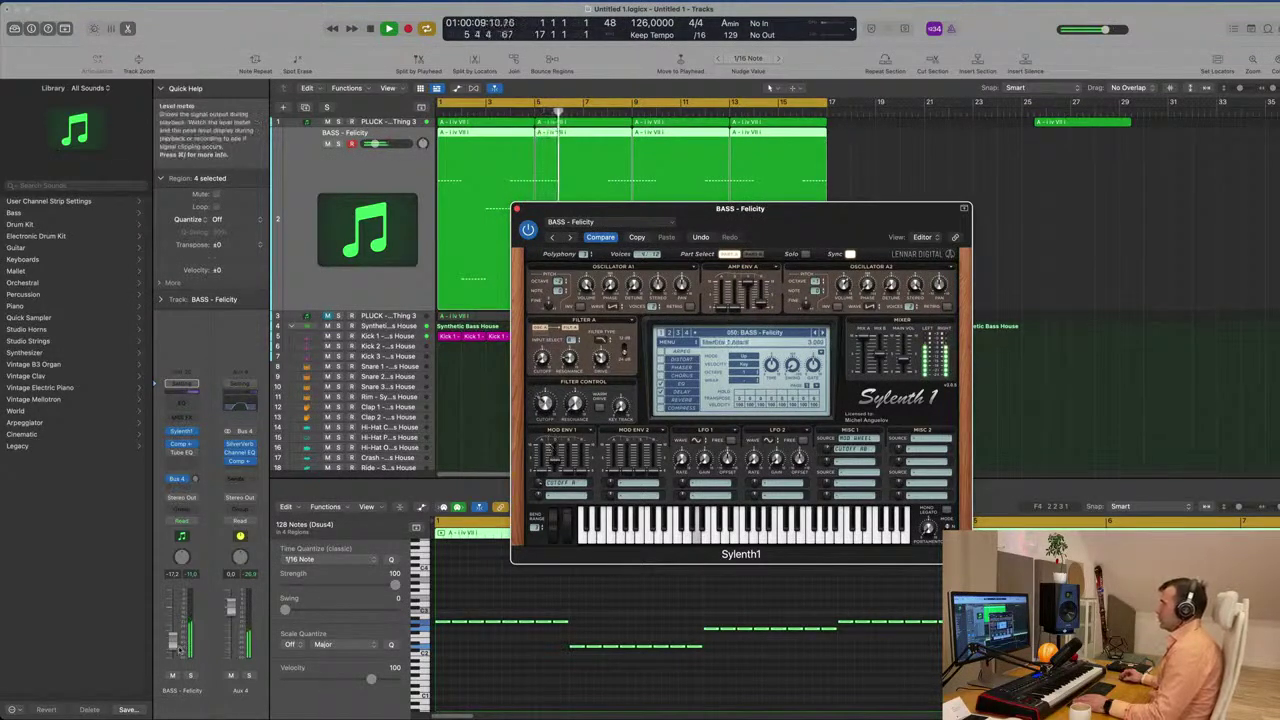
# Advance past BASS - Flavour Park and BASS - Hard Bass to the BASS - Let Go preset and lower the bass volume to -21.0 dB
pyautogui.click(767, 88)
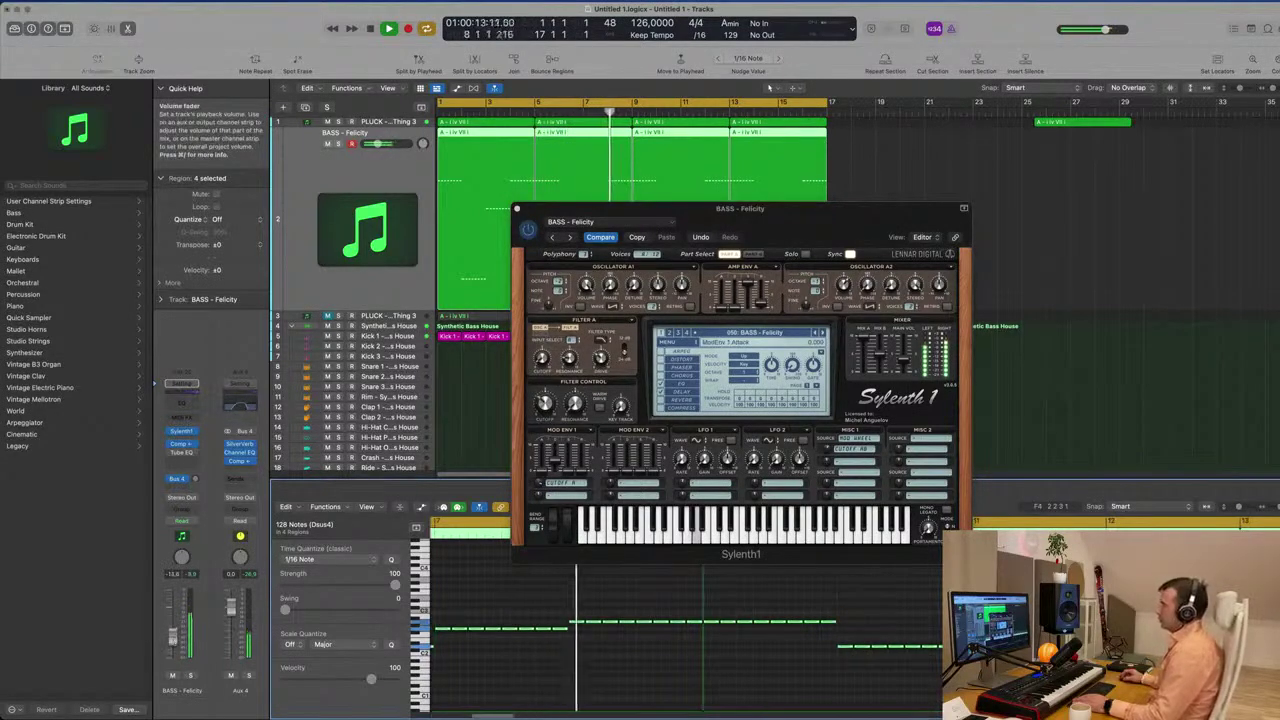
pyautogui.moveTo(700, 208); pyautogui.dragTo(834, 222)
pyautogui.click(958, 347)
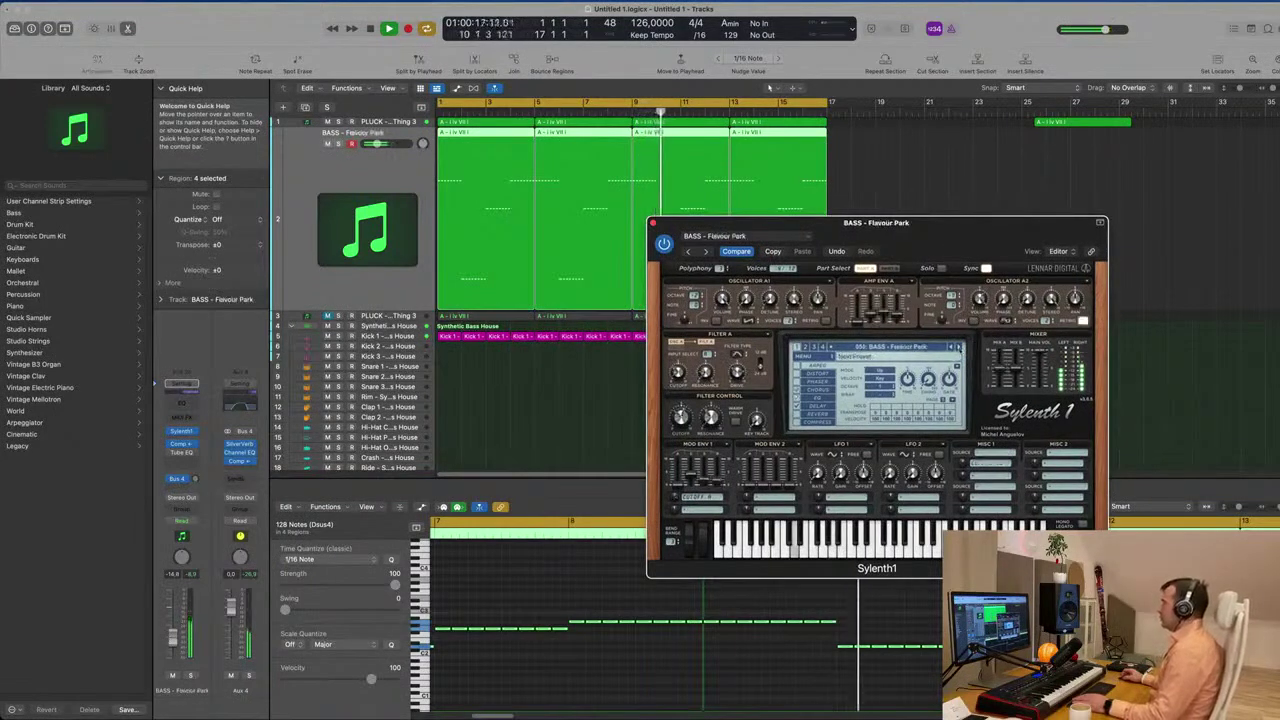
pyautogui.click(958, 347)
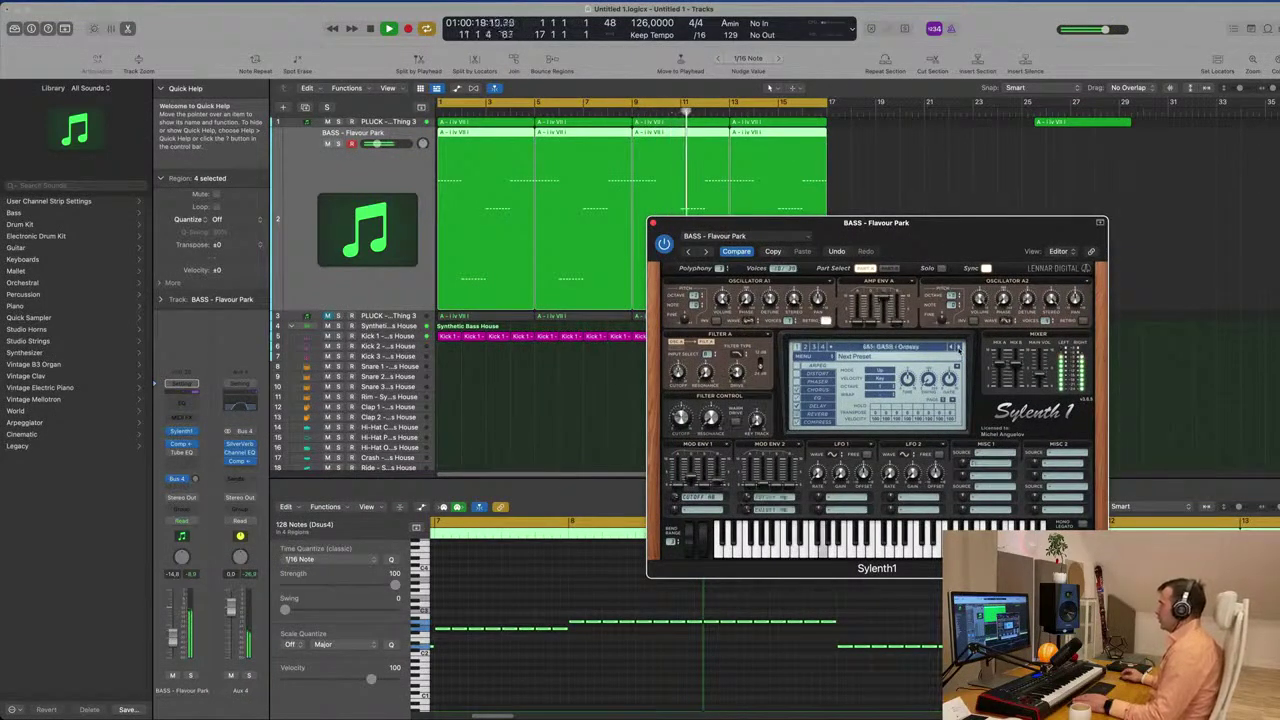
pyautogui.click(958, 347)
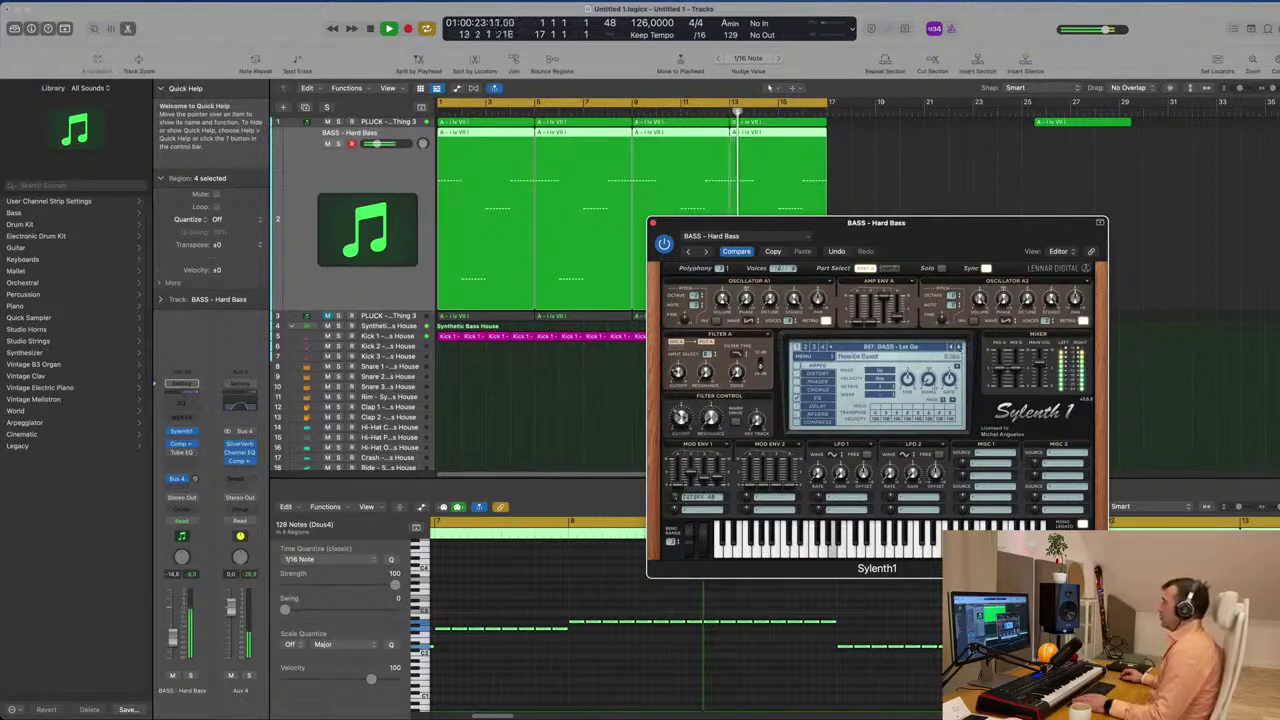
pyautogui.moveTo(962, 228); pyautogui.dragTo(865, 210)
pyautogui.press('space')
pyautogui.press('space')
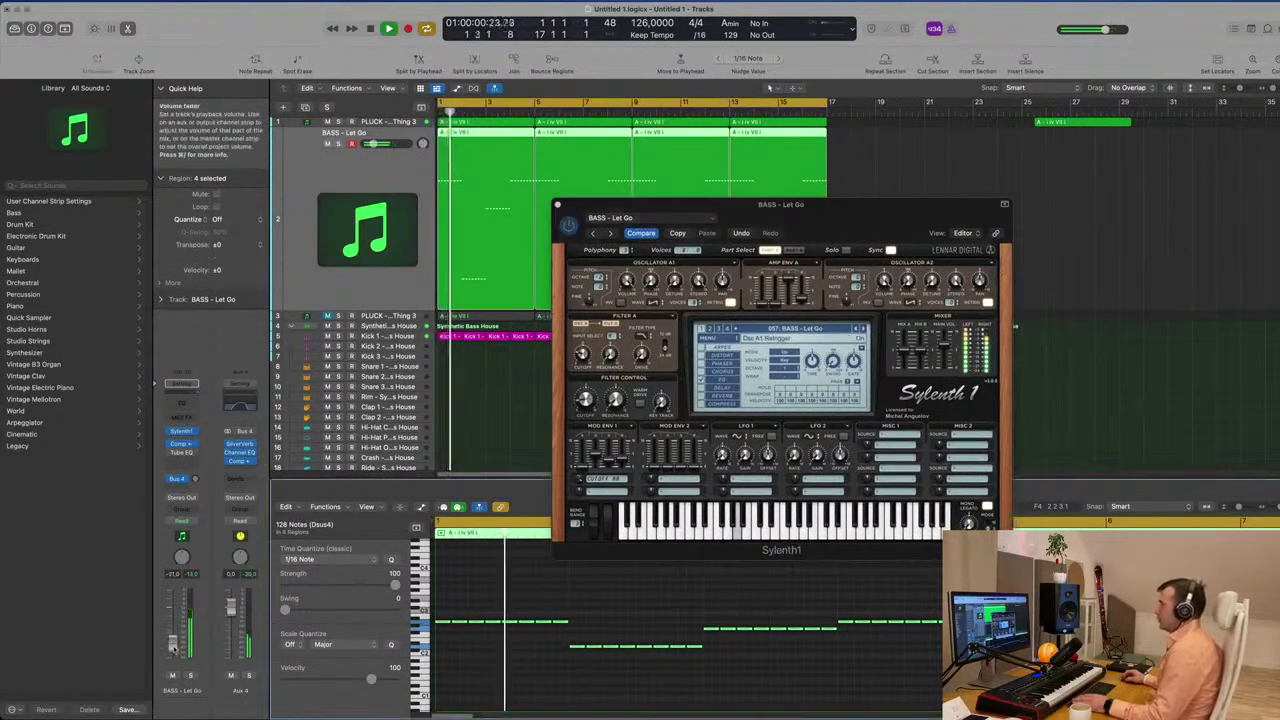
# Examine the settings of the bass track's sidechained Compressor during playback and replay the arrangement from the start
pyautogui.click(181, 445)
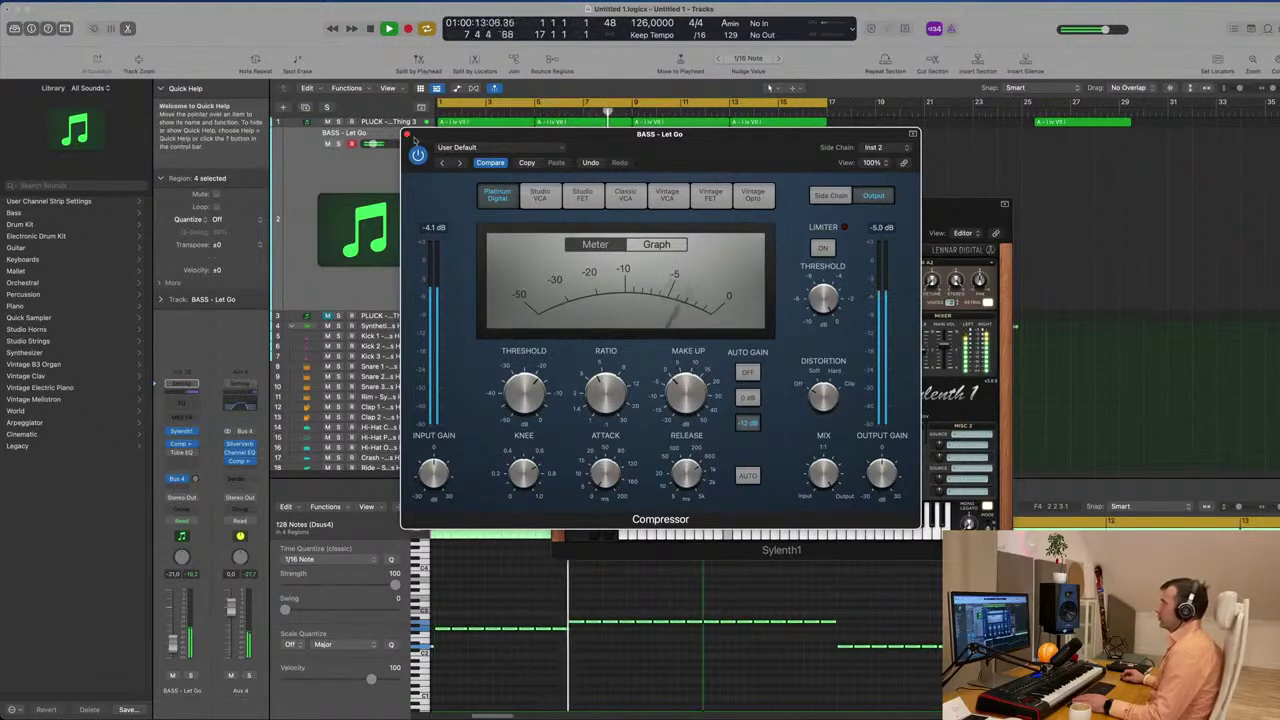
pyautogui.click(407, 134)
pyautogui.moveTo(849, 209); pyautogui.dragTo(859, 203)
pyautogui.press('Return')
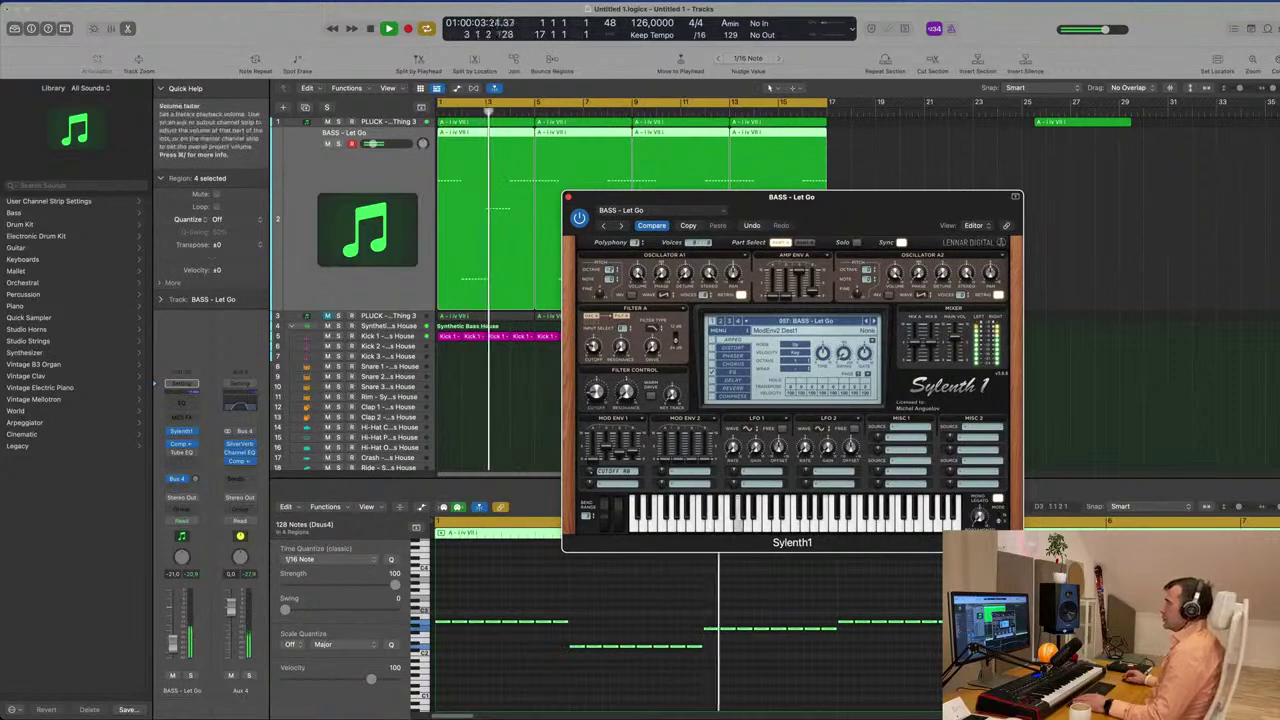
# Raise the bass track's volume to about -17.8 dB and return to the original PLUCK chord track with the plug-in windows hidden
pyautogui.click(421, 266)
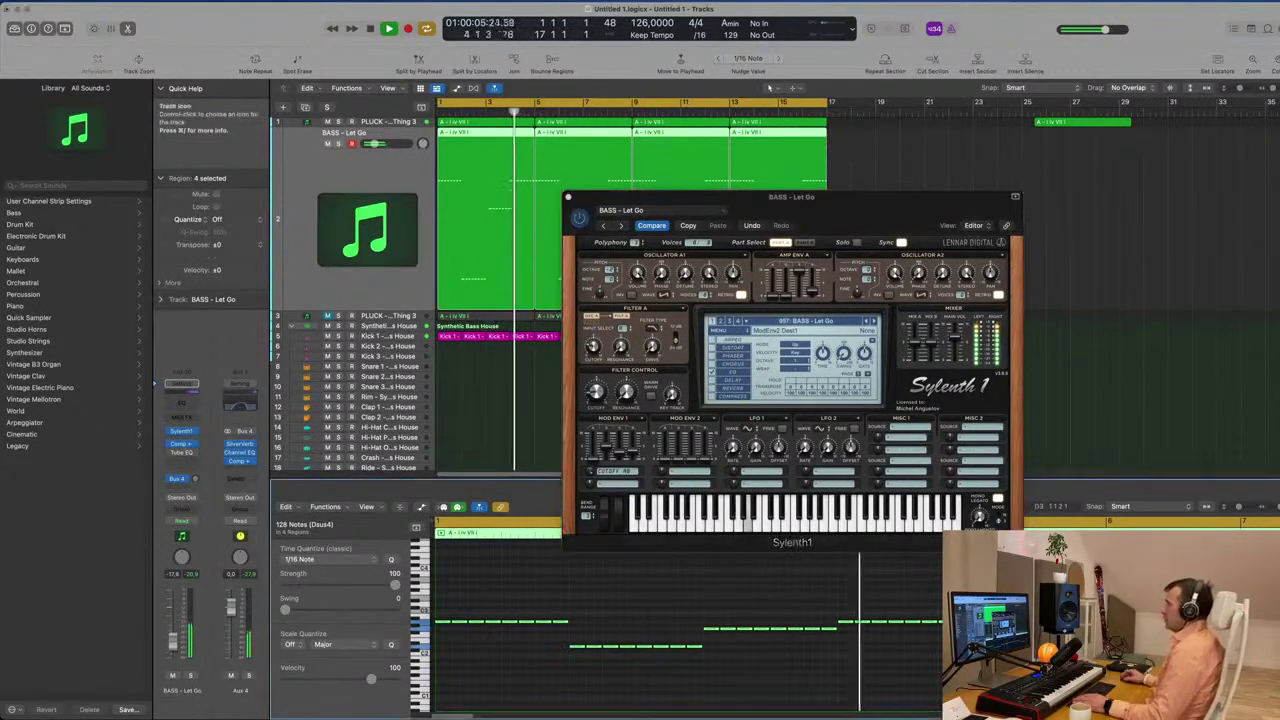
pyautogui.press('v')
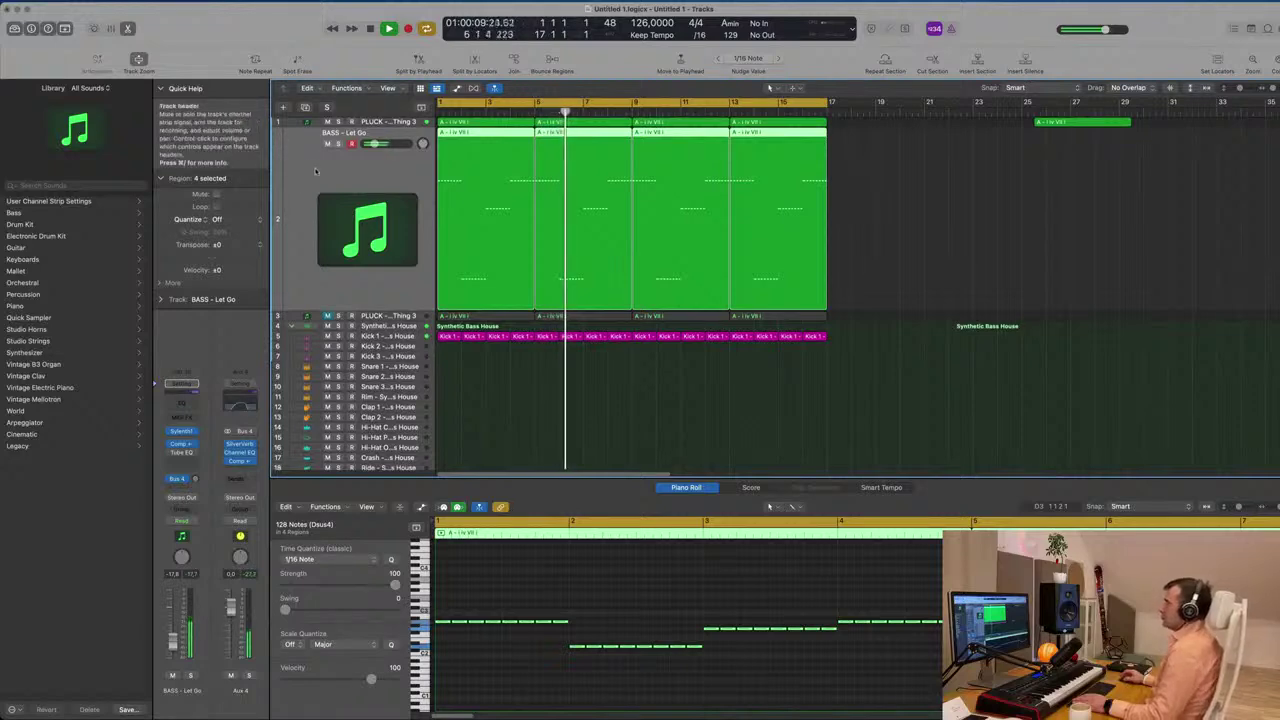
pyautogui.click(385, 121)
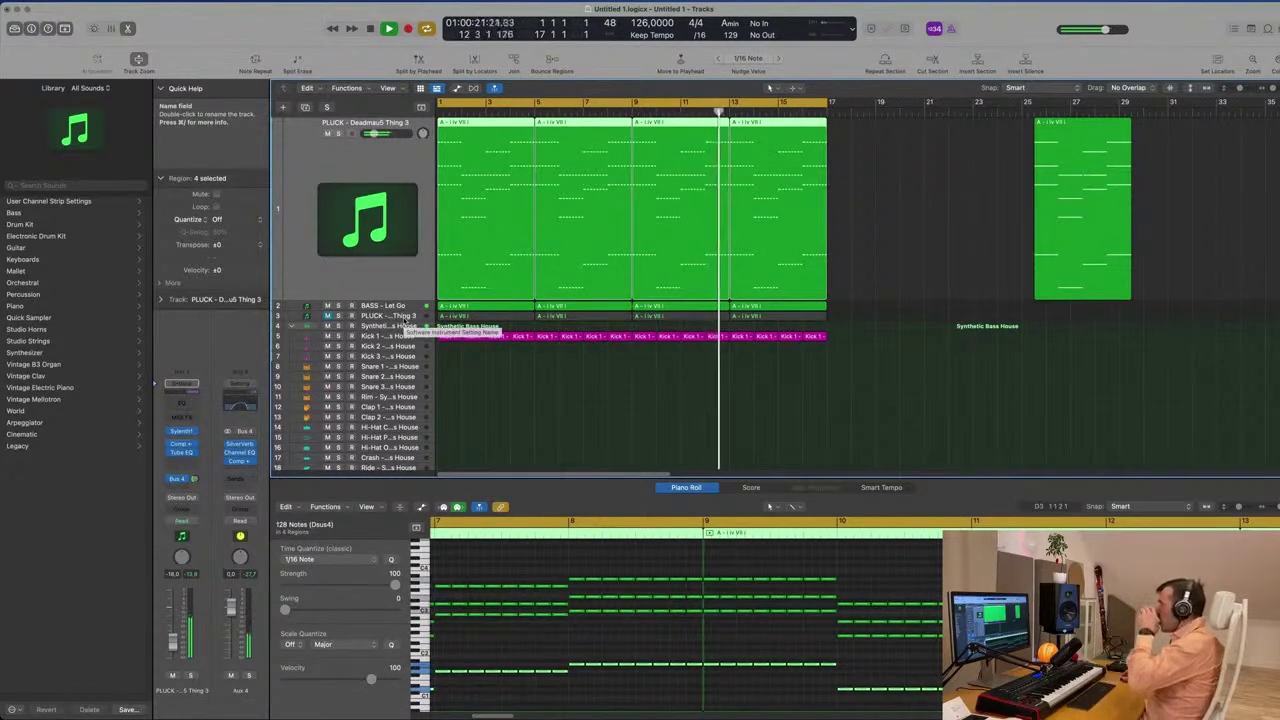
# Place the bar 1 kick region on the Clap 1 track with notes only on beats 2 and 4, and refill Kick 1's bar 1 with a copy
pyautogui.click(449, 336)
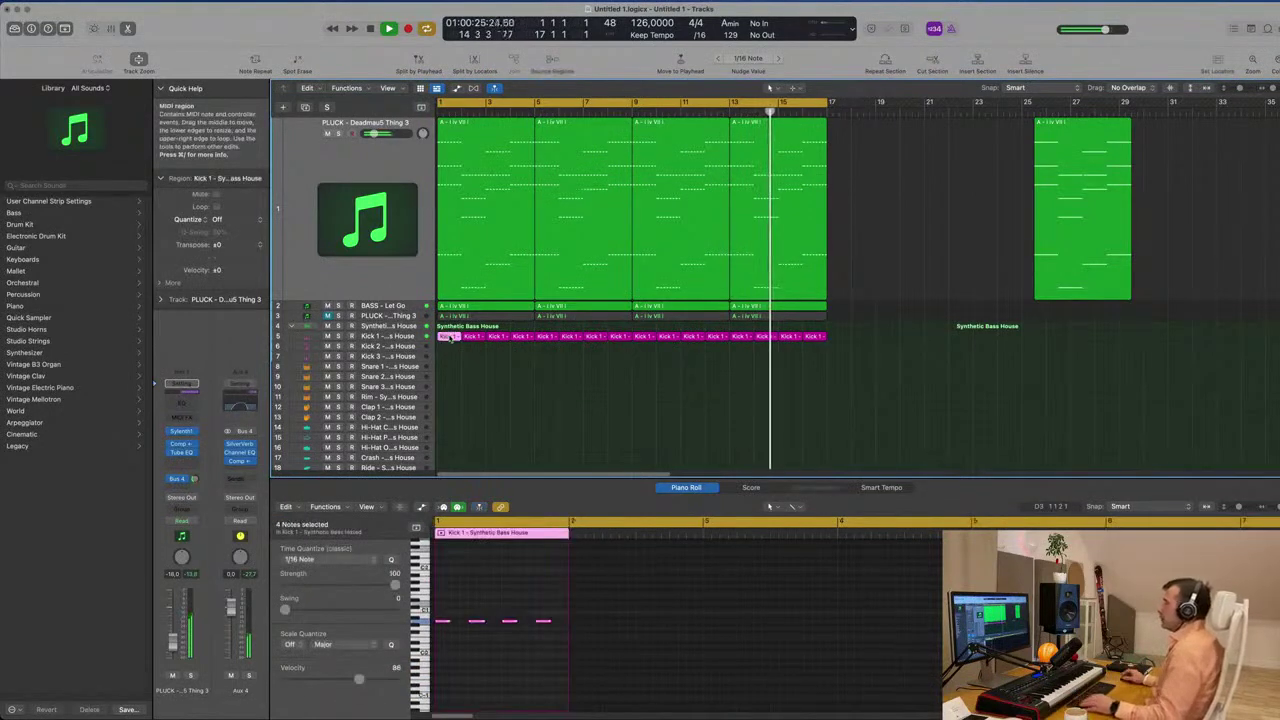
pyautogui.press('Return')
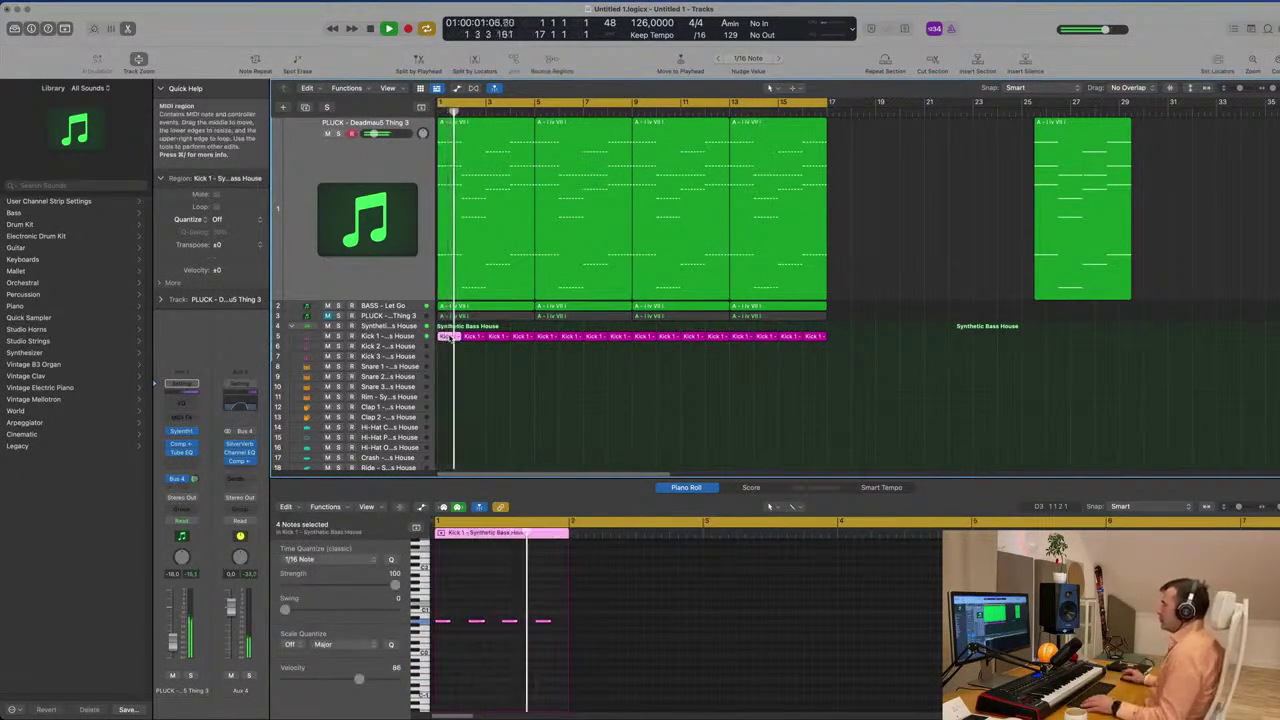
pyautogui.moveTo(449, 336); pyautogui.dragTo(453, 408)
pyautogui.press('space')
pyautogui.click(437, 630)
pyautogui.moveTo(460, 605); pyautogui.dragTo(536, 633)
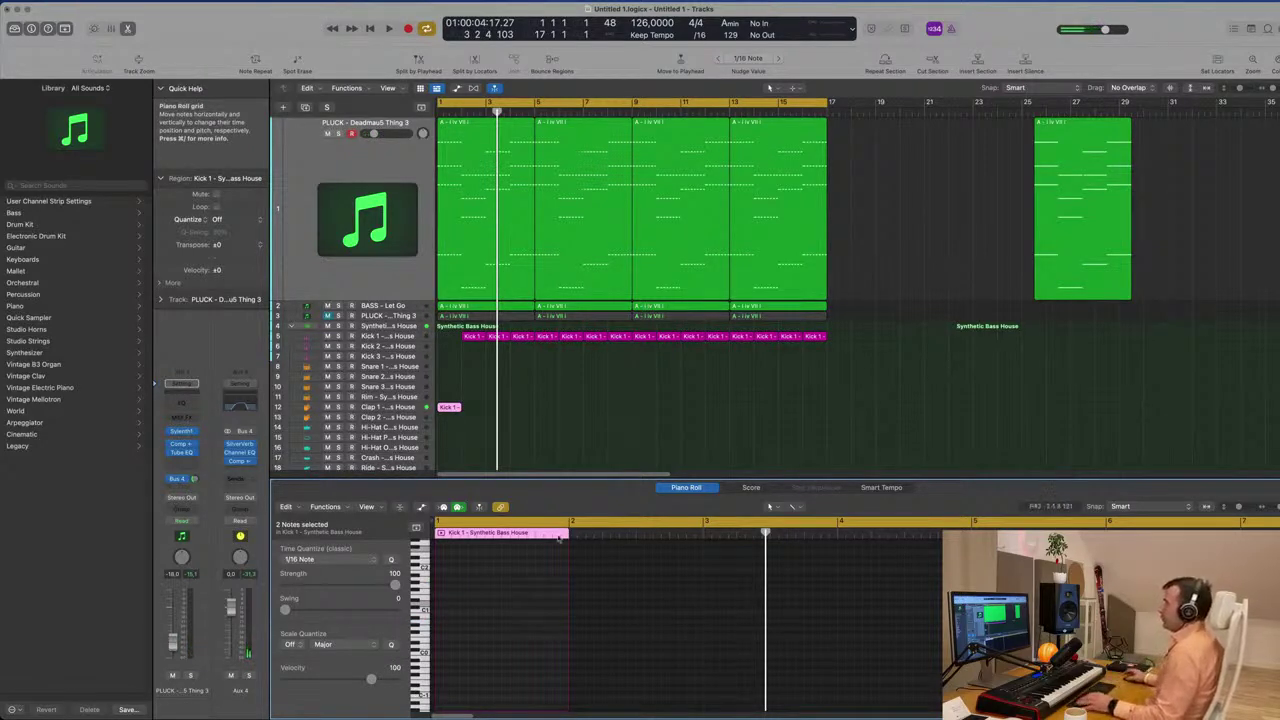
pyautogui.click(451, 337)
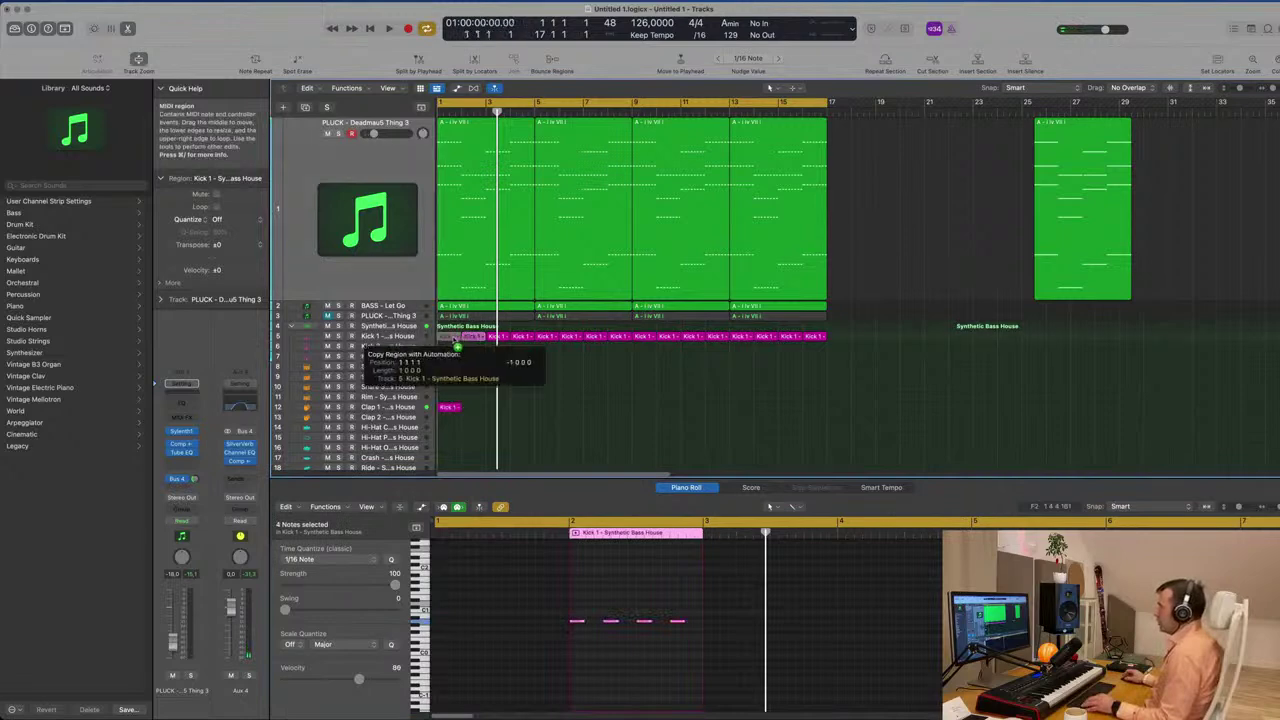
pyautogui.press('space')
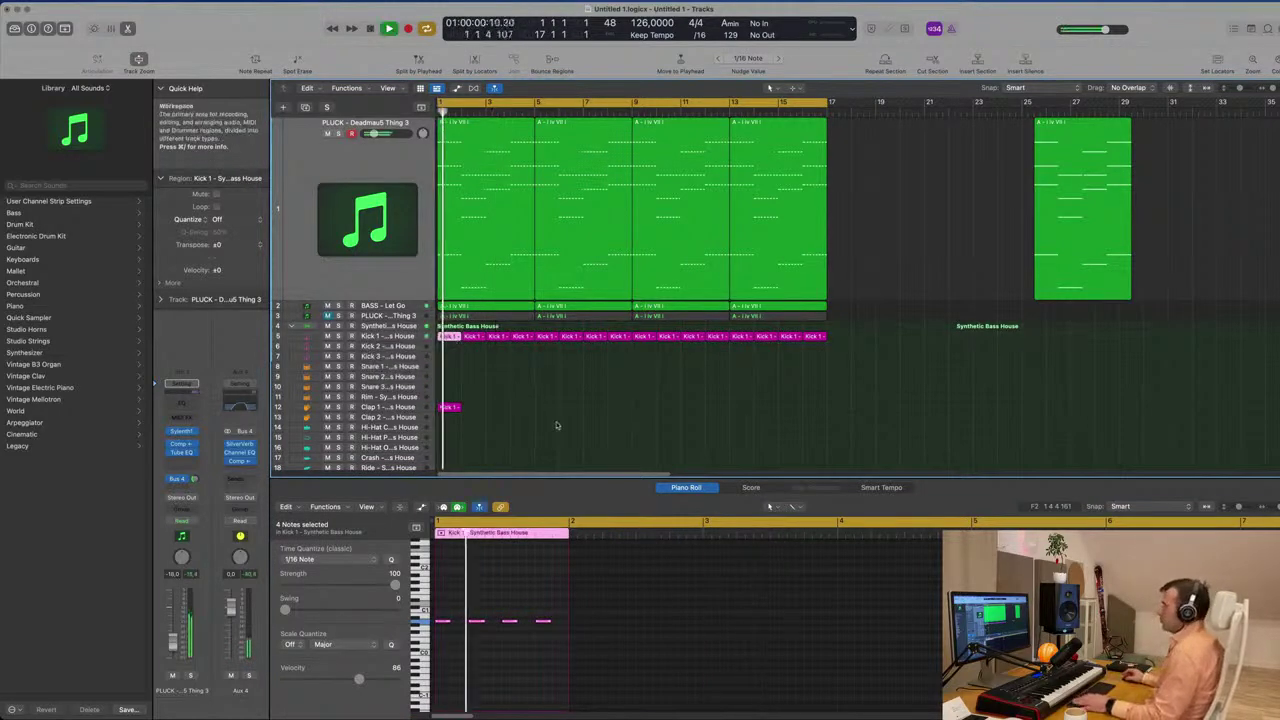
# Select the Clap 1 track and set its volume to -14.0 dB during playback
pyautogui.moveTo(526, 416); pyautogui.dragTo(415, 408)
pyautogui.click(414, 407)
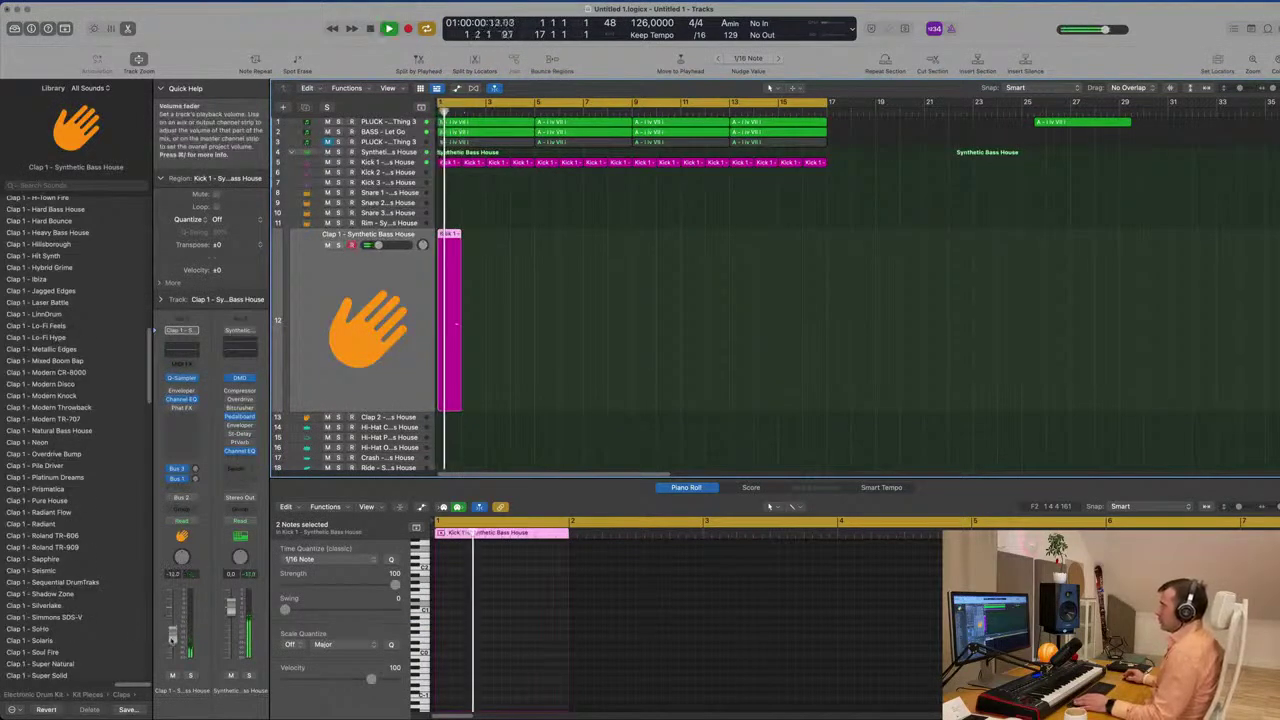
pyautogui.click(467, 343)
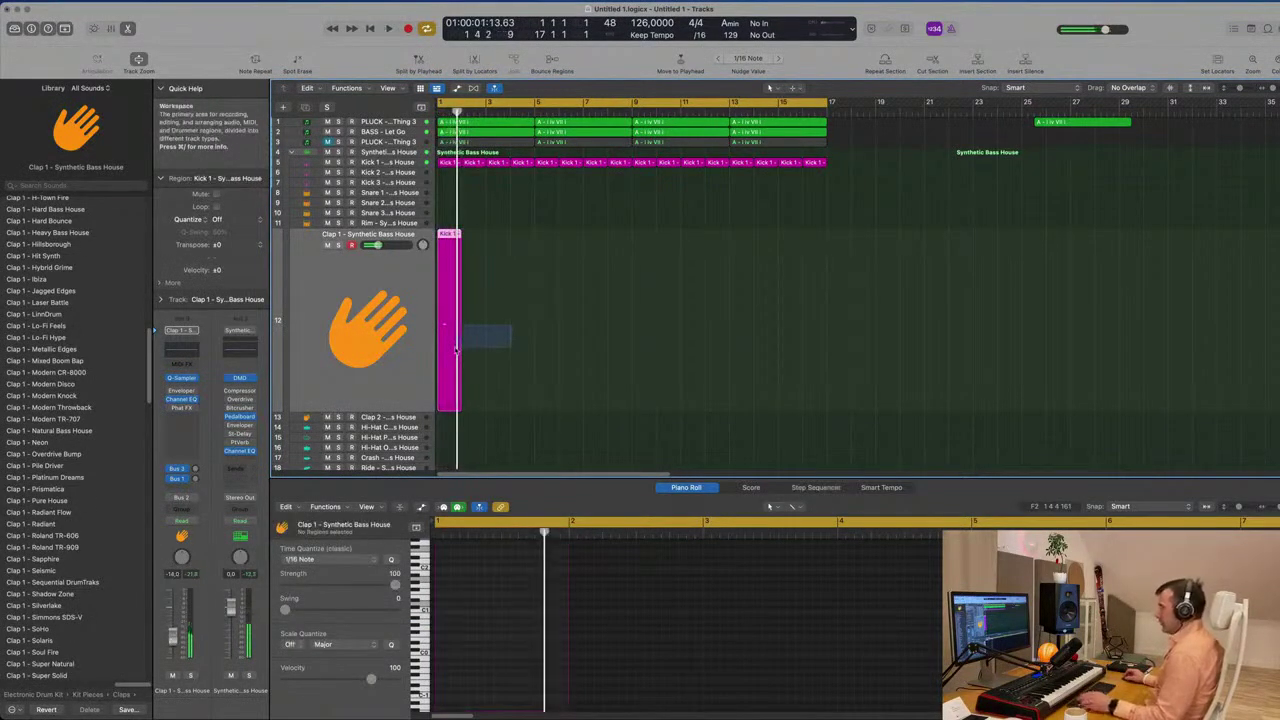
# Repeat the one-bar clap region along the Clap 1 track to fill all 16 bars of the loop
pyautogui.click(455, 349)
pyautogui.press('super+r')
pyautogui.press('super+r')
pyautogui.press('super+r')
pyautogui.press('super+r')
pyautogui.press('super+r')
pyautogui.press('super+r')
pyautogui.press('super+r')
pyautogui.press('super+r')
pyautogui.press('super+r')
pyautogui.press('super+r')
pyautogui.press('super+r')
pyautogui.press('super+r')
pyautogui.press('super+r')
pyautogui.press('super+r')
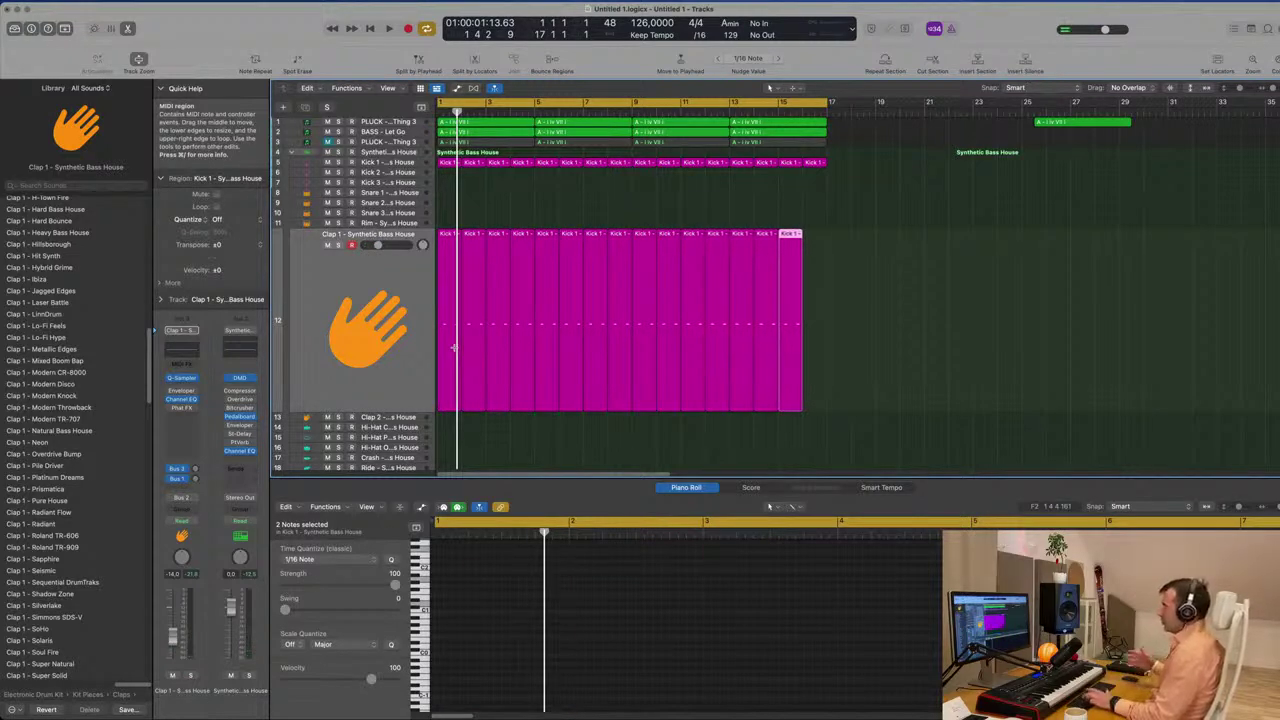
pyautogui.press('super+r')
# Play the arrangement with the repeated claps and trim the Clap 1 volume to about -14.4 dB
pyautogui.click(351, 375)
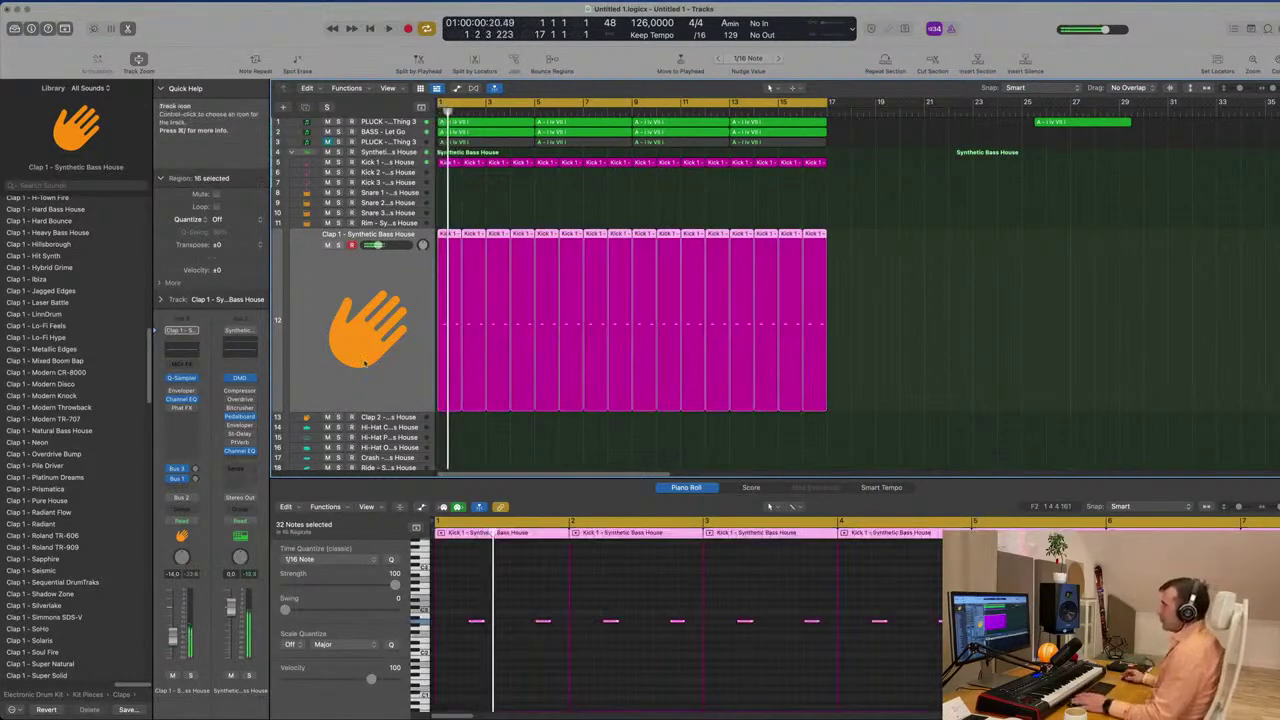
pyautogui.press('space')
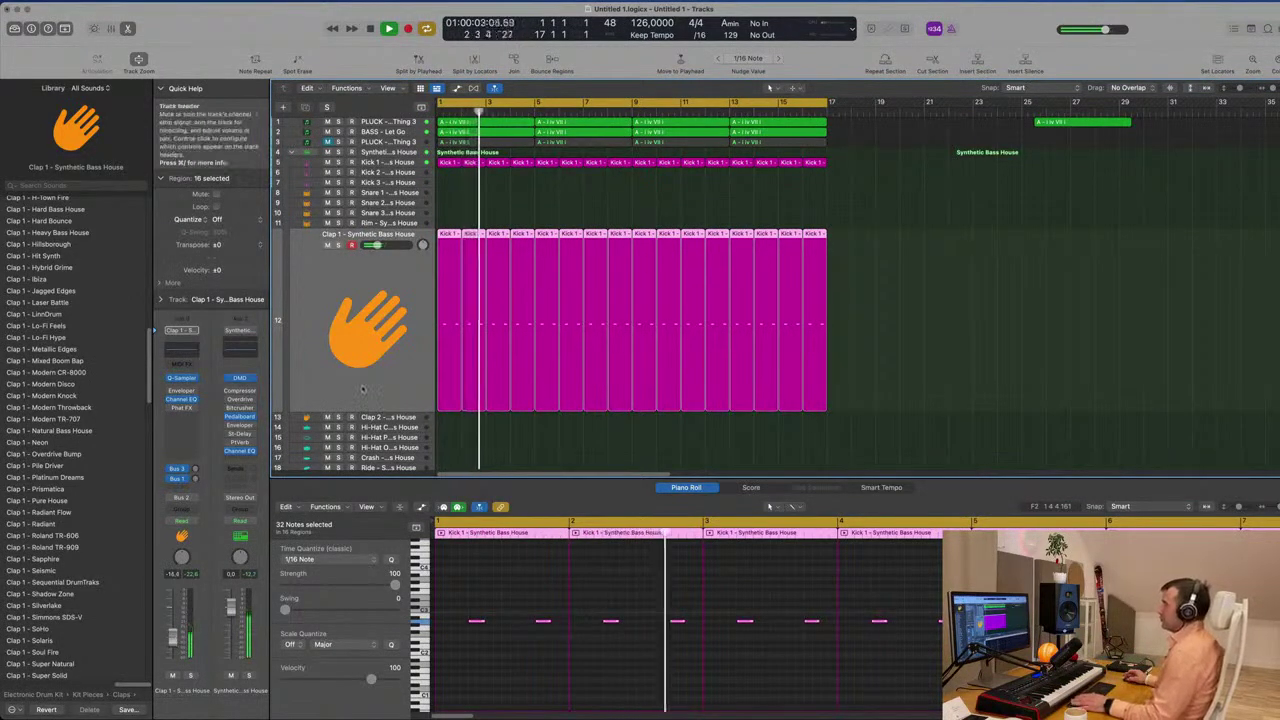
pyautogui.scroll(-3, 385, 338)
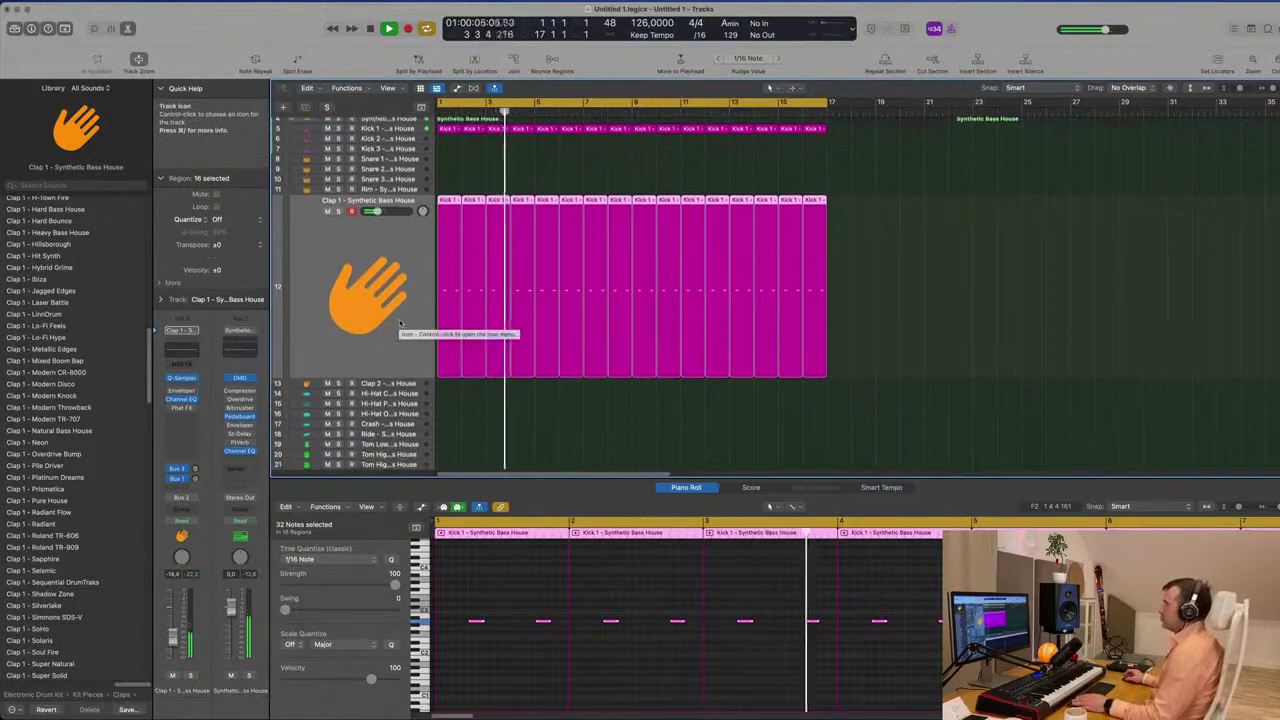
# Copy the first Kick 1 region onto the closed hi-hat track and shift its four notes to the offbeats
pyautogui.click(447, 129)
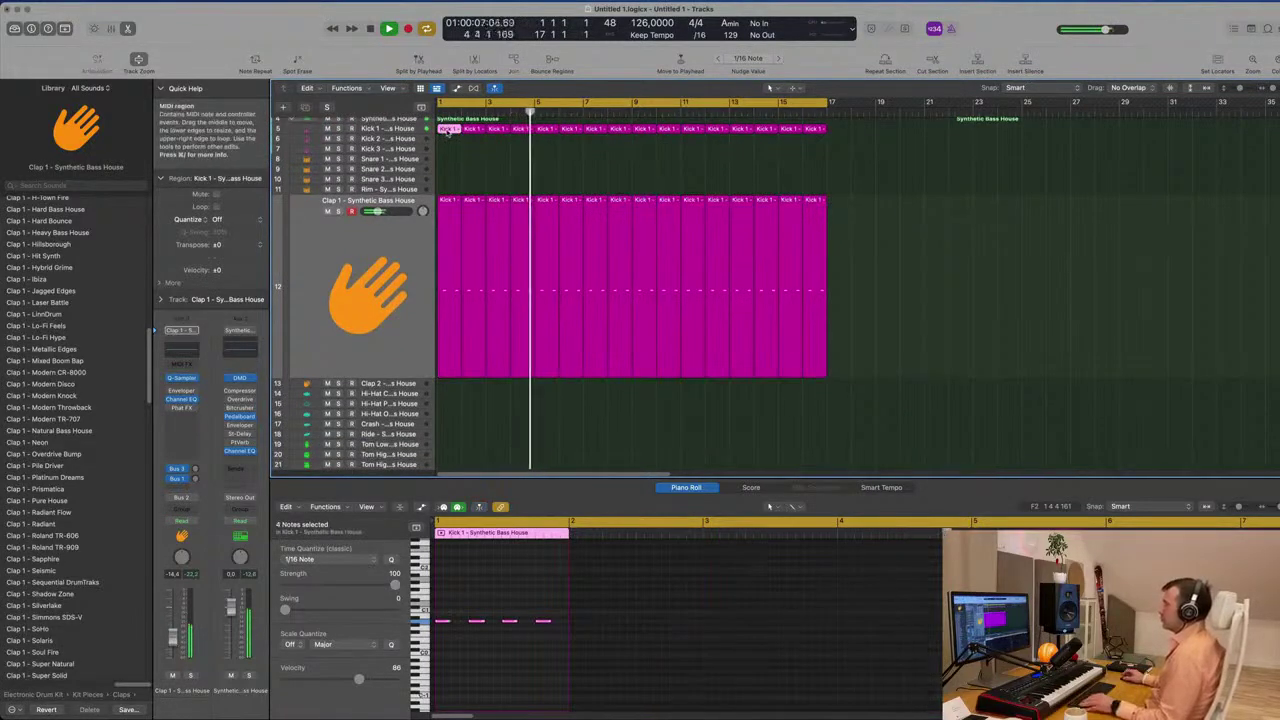
pyautogui.click(381, 262)
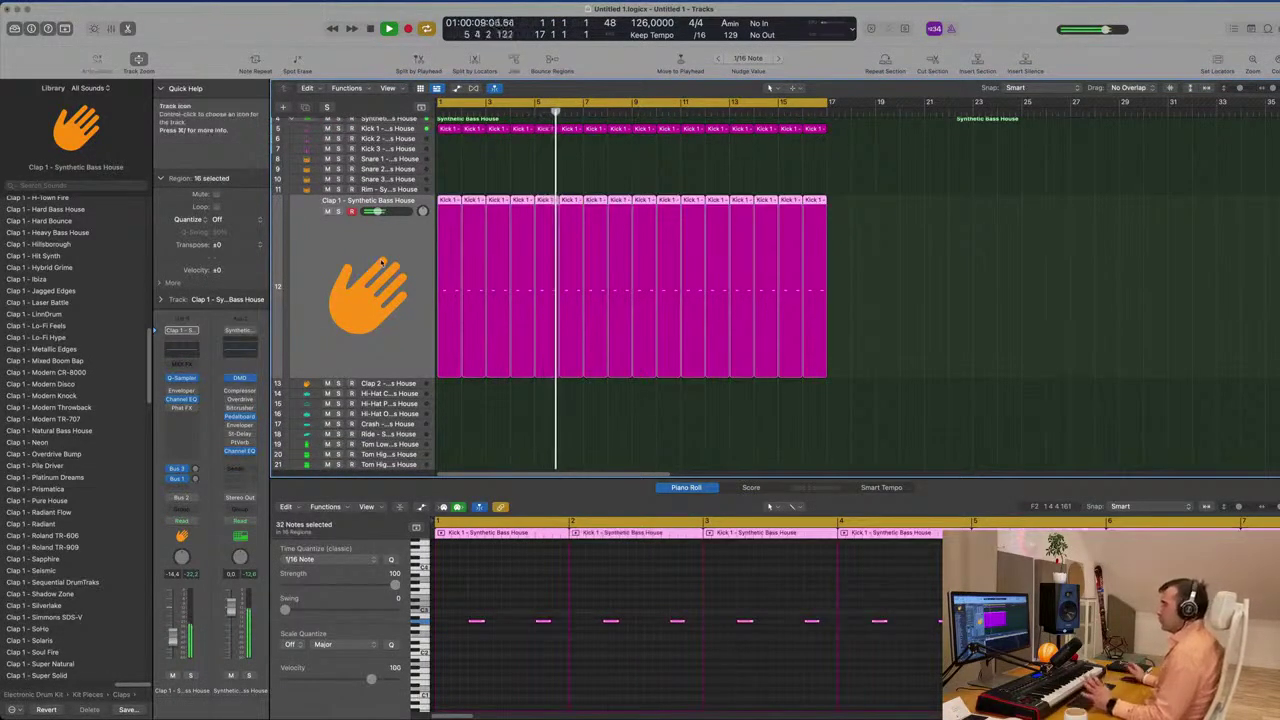
pyautogui.moveTo(447, 129); pyautogui.dragTo(444, 394)
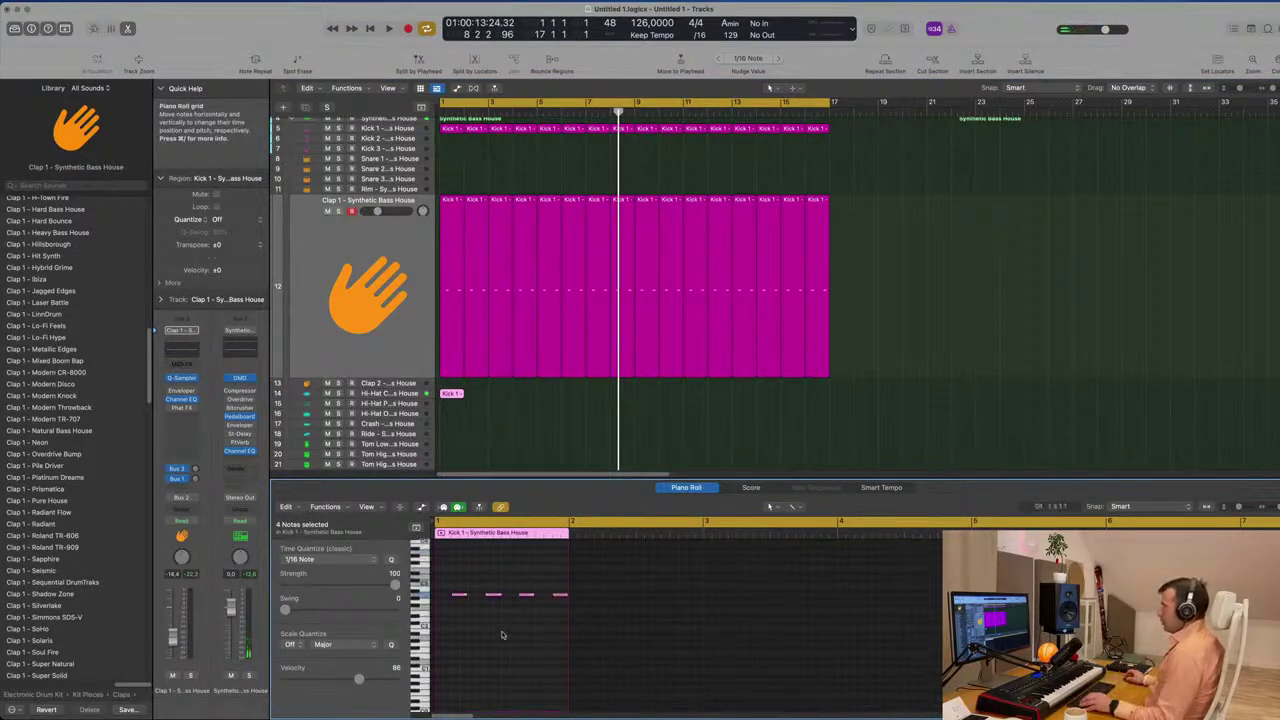
pyautogui.press('Return')
# Repeat the offbeat hi-hat region across the 16-bar loop
pyautogui.click(431, 412)
pyautogui.press('super+r')
pyautogui.press('super+r')
pyautogui.press('super+r')
pyautogui.press('super+r')
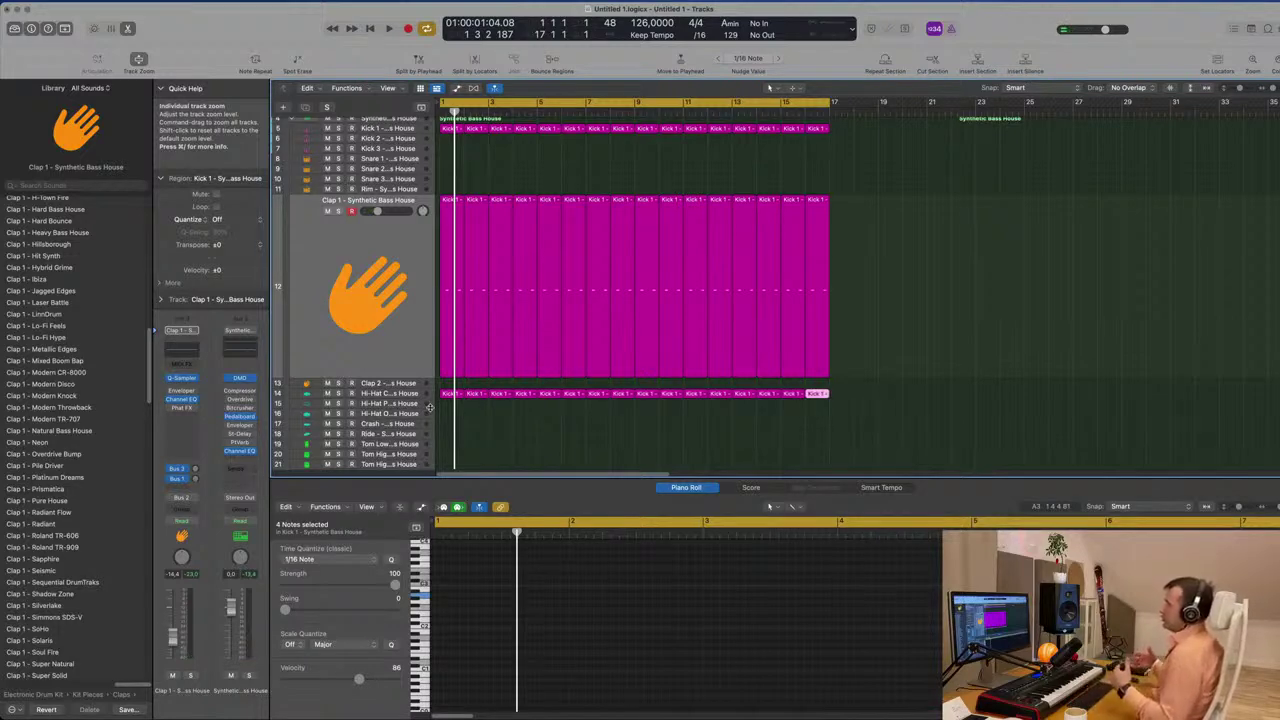
# Select the closed hi-hat track, play the arrangement and lower the track's volume to about -16.8 dB
pyautogui.click(450, 393)
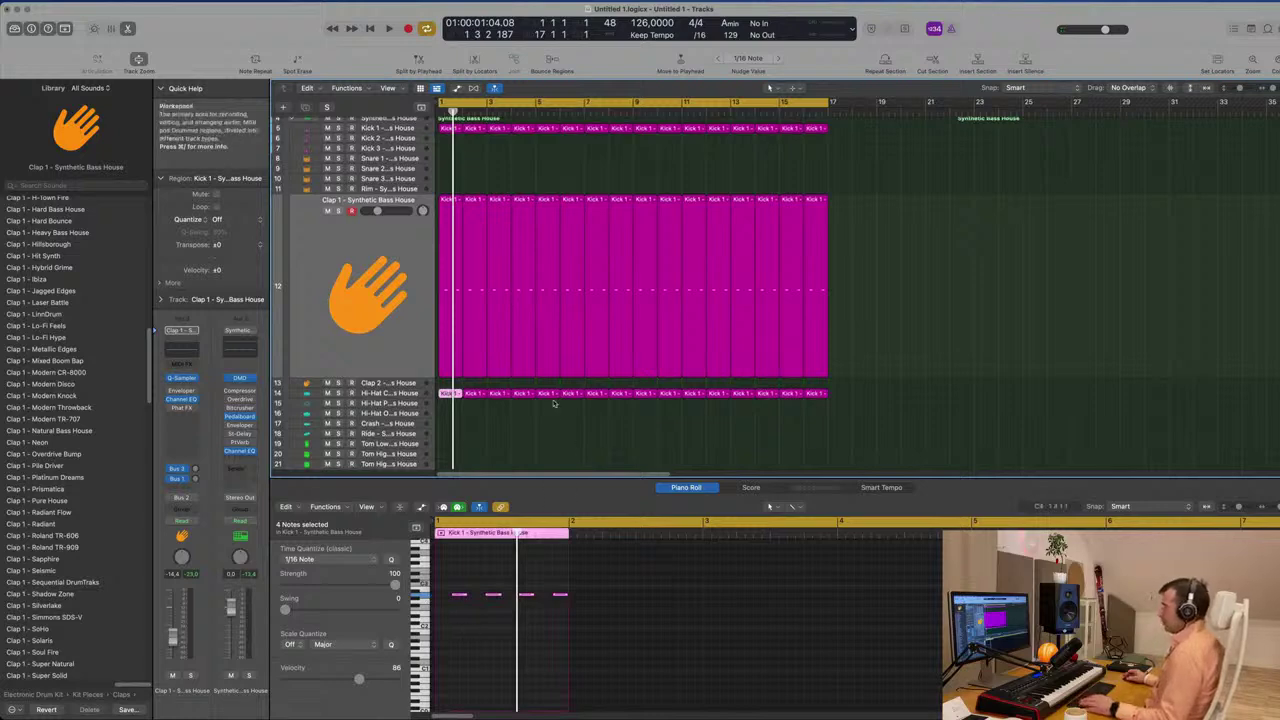
pyautogui.click(397, 393)
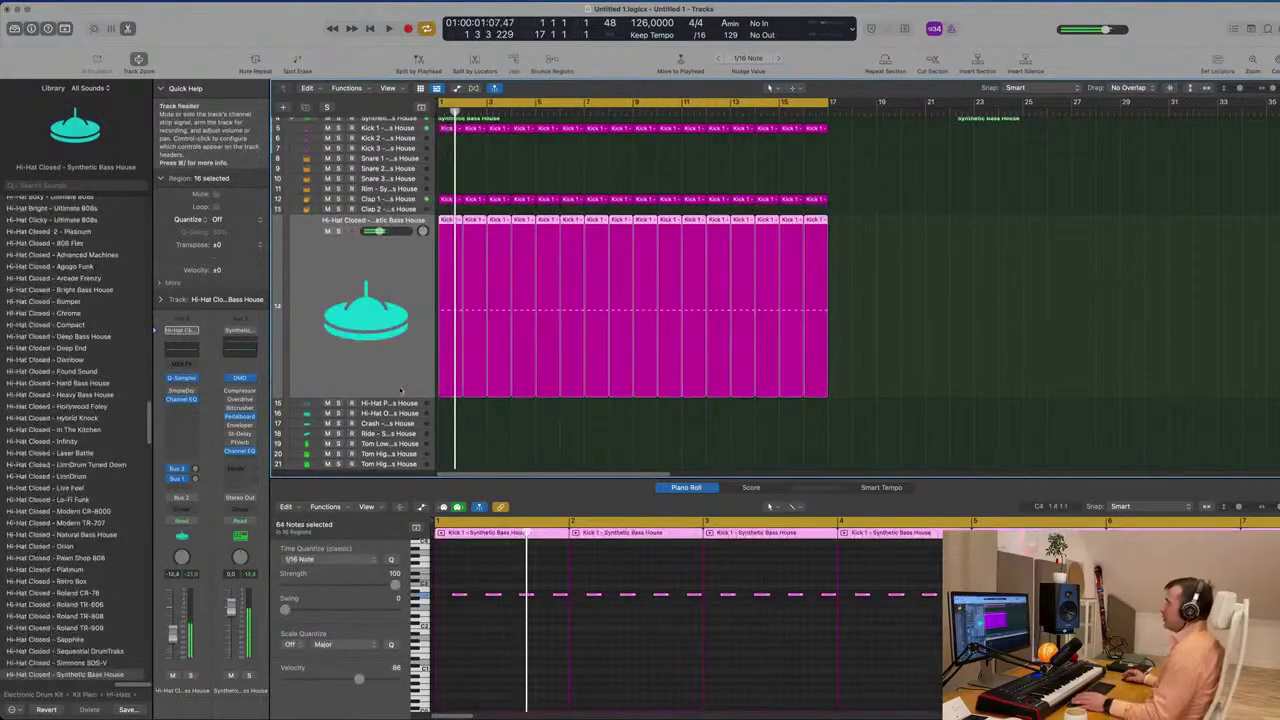
pyautogui.press('space')
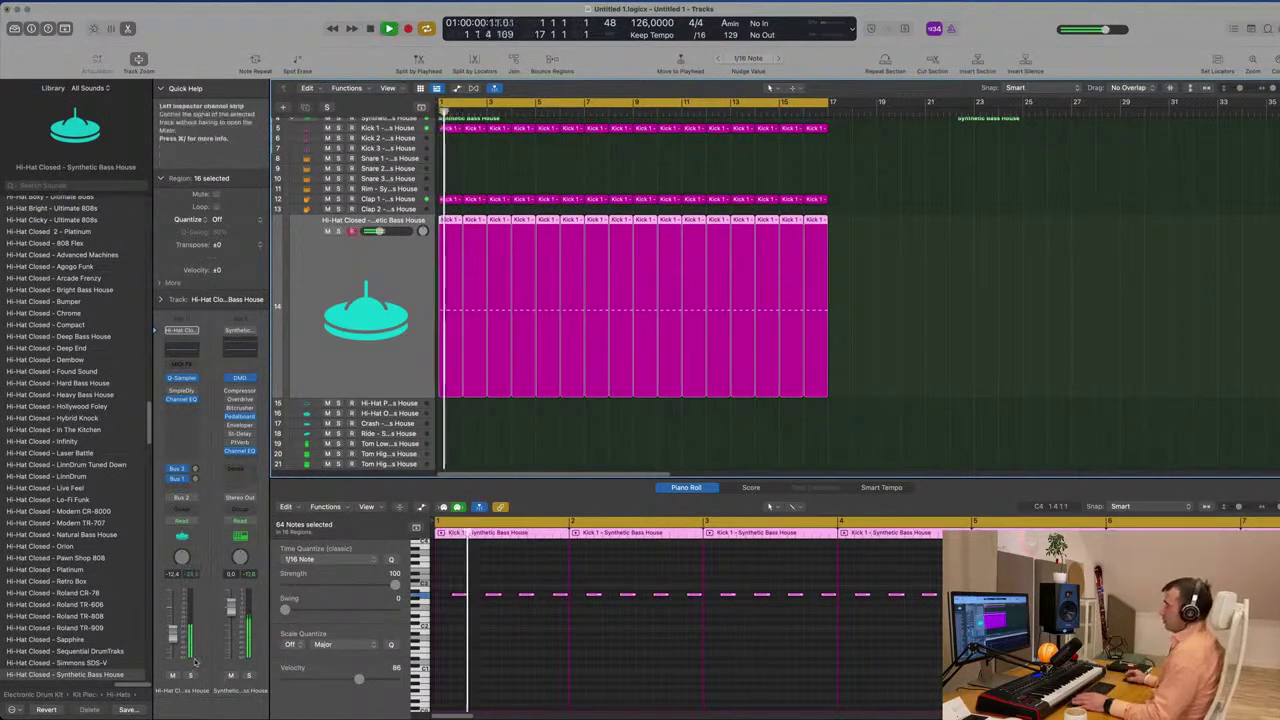
pyautogui.moveTo(172, 634); pyautogui.dragTo(172, 646)
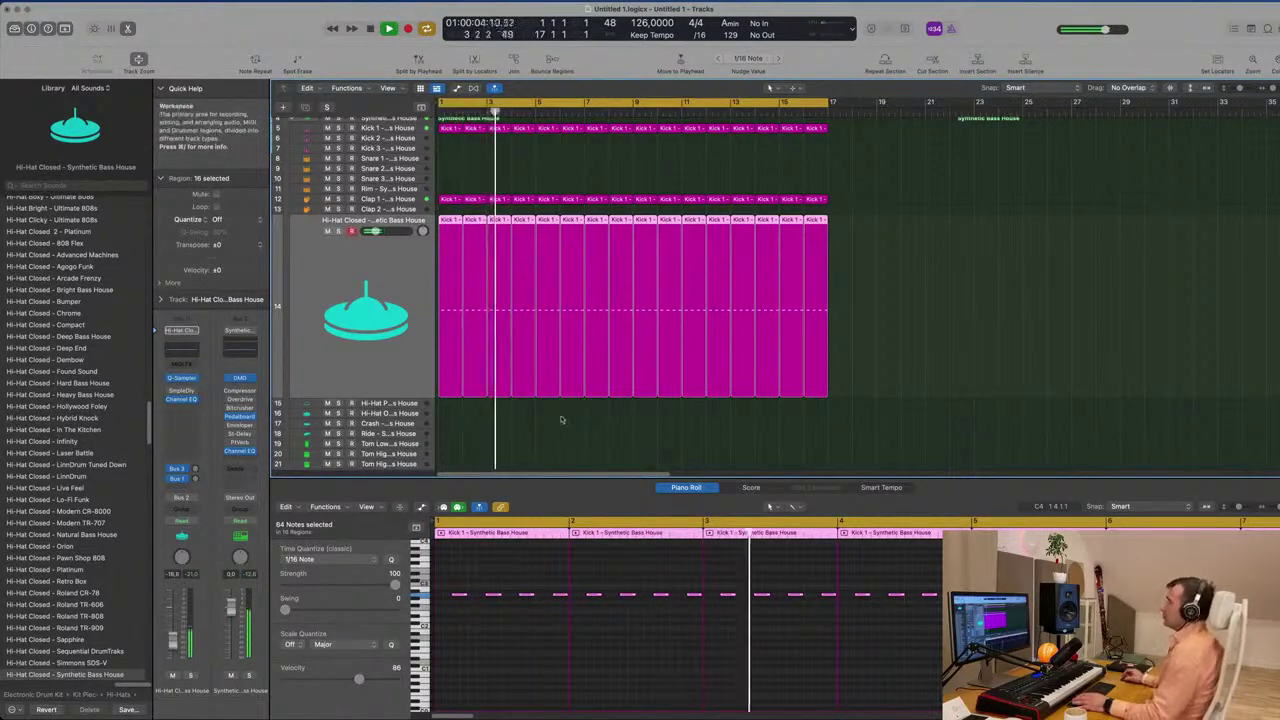
# Copy the first Clap 1 region onto the Tom Low track and move its second note to the offbeat after beat 3
pyautogui.scroll(-5, 559, 398)
pyautogui.scroll(2, 559, 399)
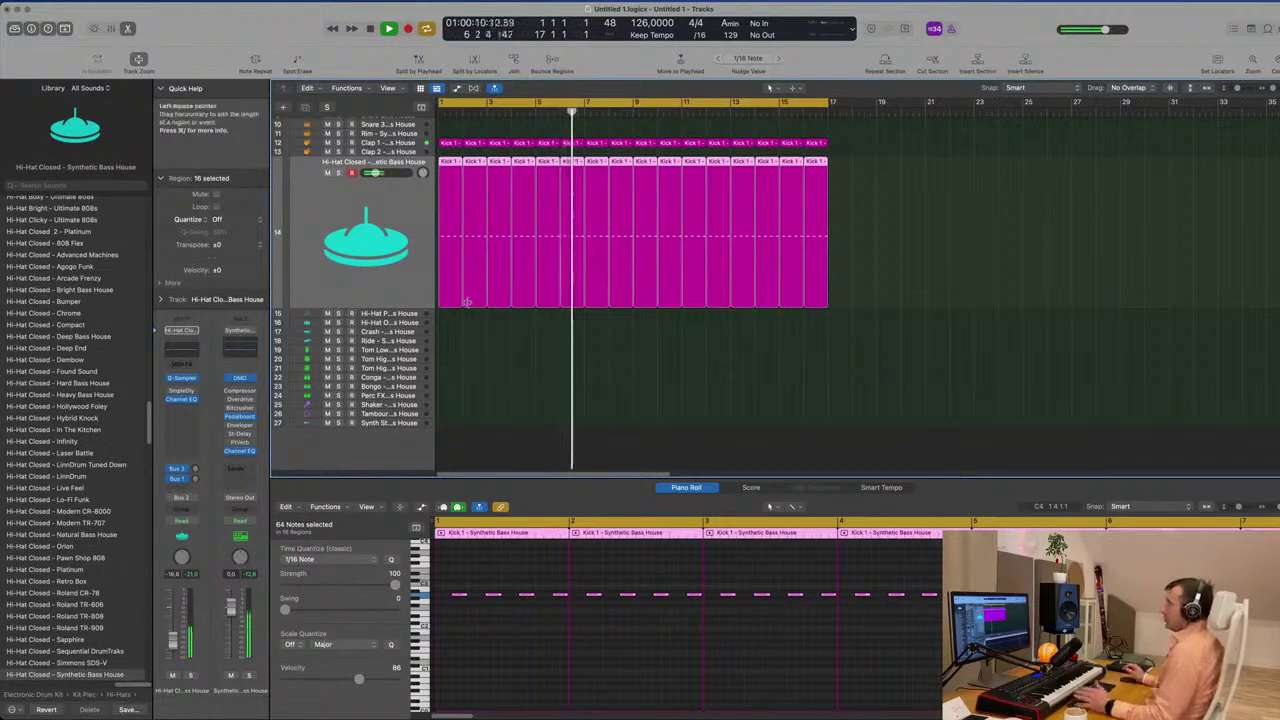
pyautogui.click(517, 400)
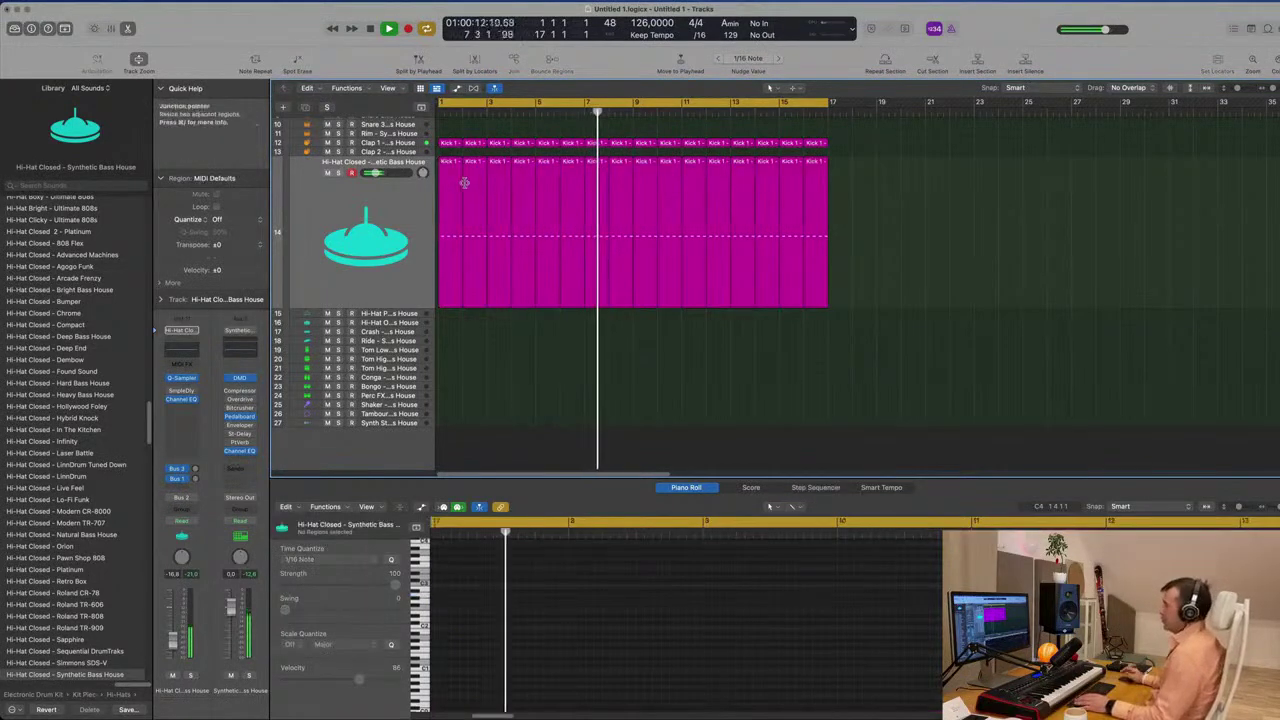
pyautogui.scroll(1, 452, 150)
pyautogui.moveTo(452, 150); pyautogui.dragTo(453, 356)
pyautogui.press('Return')
pyautogui.moveTo(450, 570); pyautogui.dragTo(474, 598)
# Play the new tom pattern and lower the Tom Low track's volume to about -13.4 dB
pyautogui.press('space')
pyautogui.press('space')
pyautogui.click(389, 353)
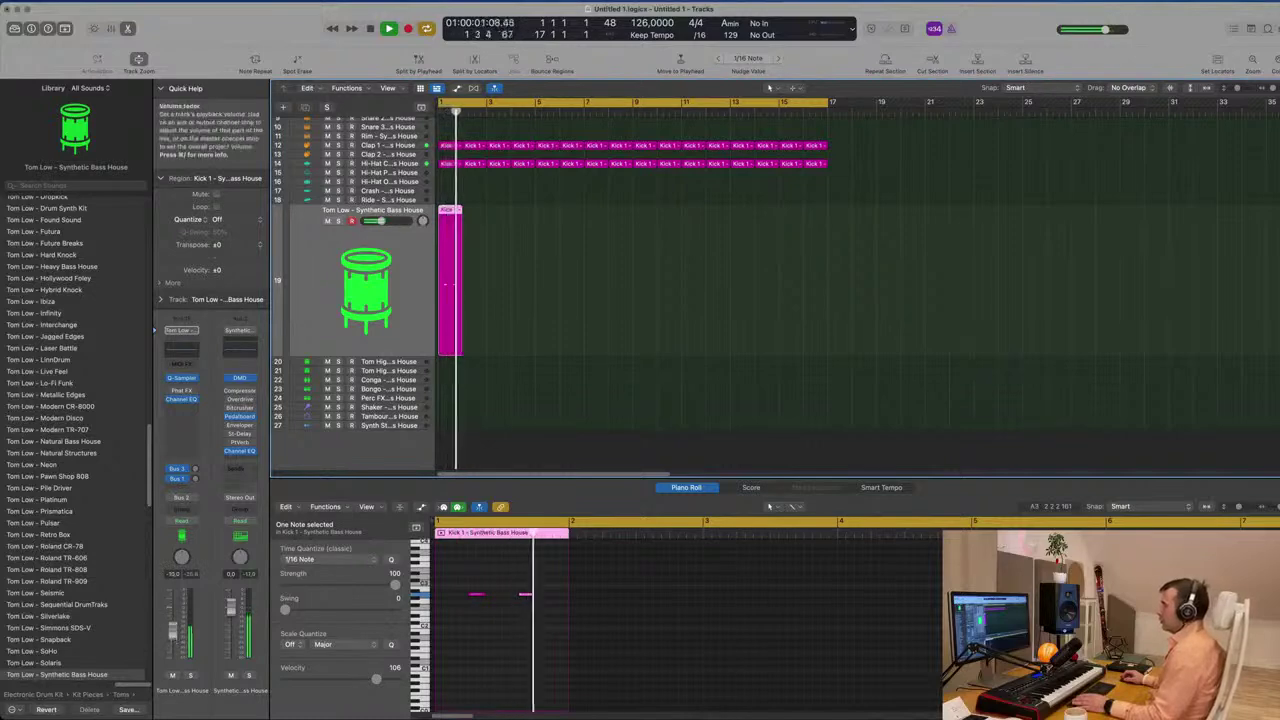
pyautogui.press('space')
# Repeat the one-bar tom region along the Tom Low track to fill the 16-bar loop
pyautogui.press('super+r')
pyautogui.press('super+r')
pyautogui.press('super+r')
pyautogui.press('super+r')
pyautogui.press('super+r')
pyautogui.press('super+r')
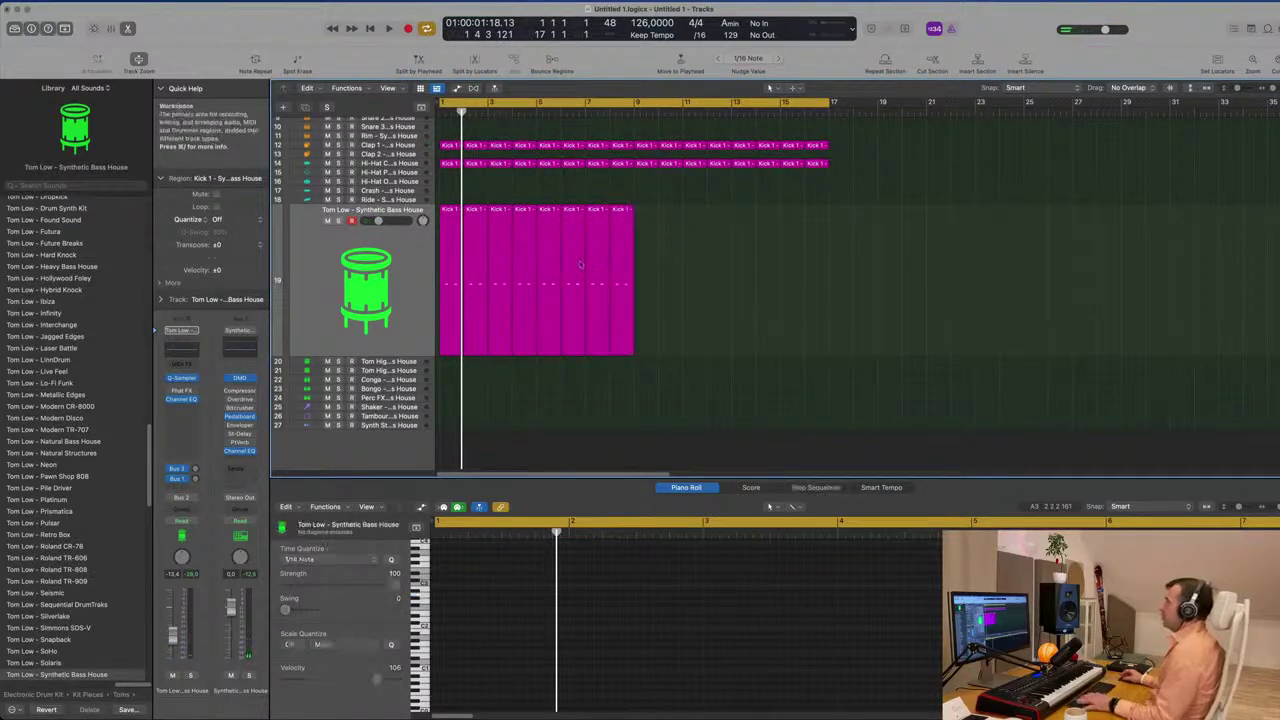
pyautogui.click(410, 278)
pyautogui.press('super+r')
# Play the arrangement with the repeated toms and set the Tom Low volume to about -12.6 dB
pyautogui.click(986, 243)
pyautogui.press('space')
pyautogui.click(401, 310)
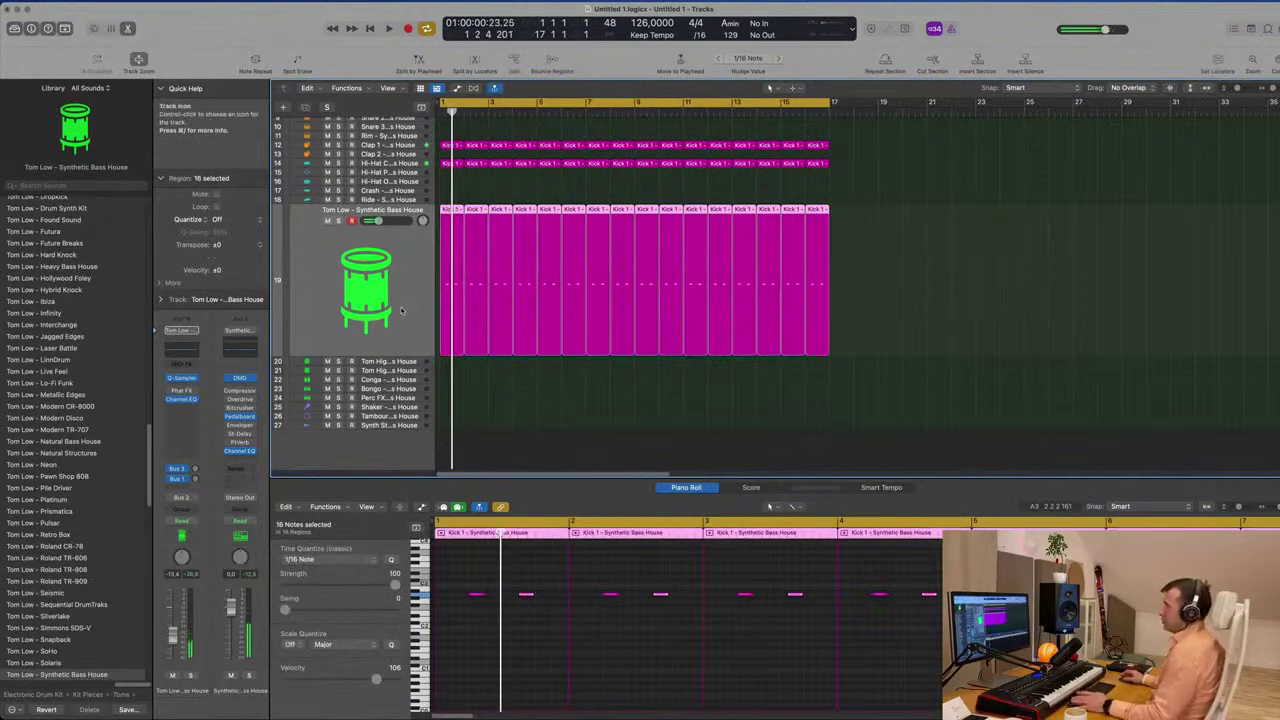
pyautogui.click(477, 657)
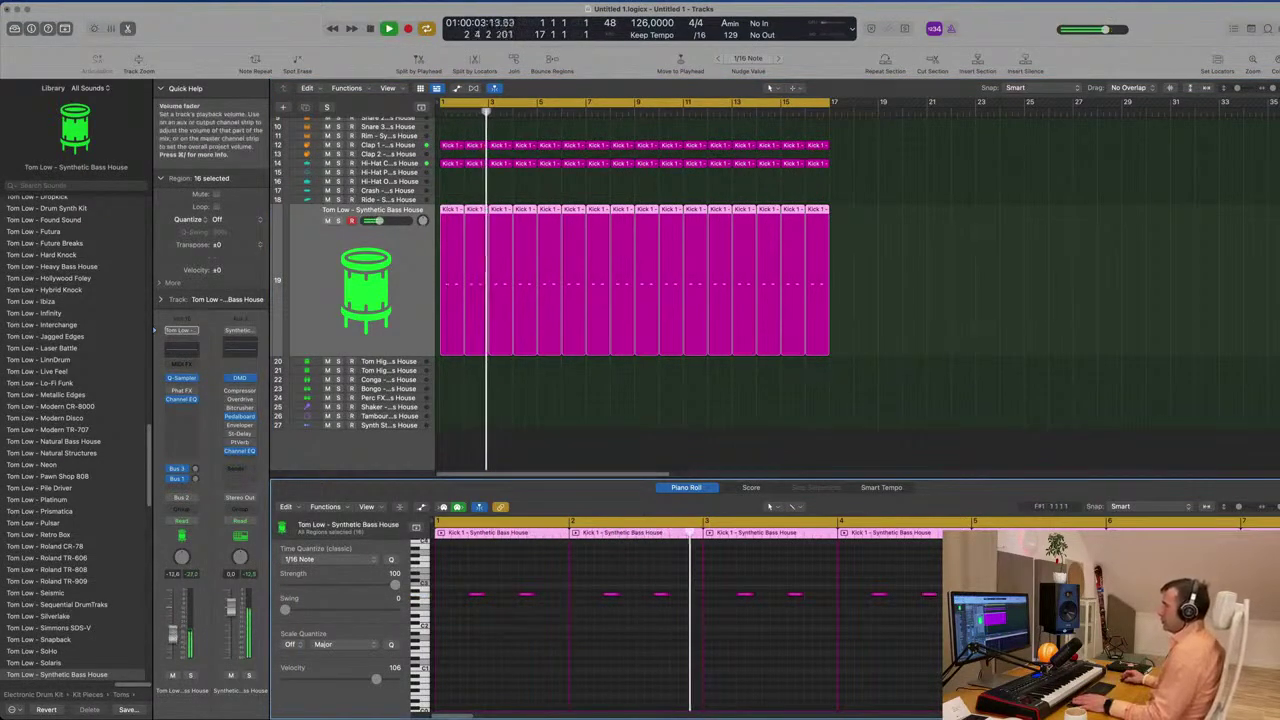
pyautogui.scroll(-1, 481, 181)
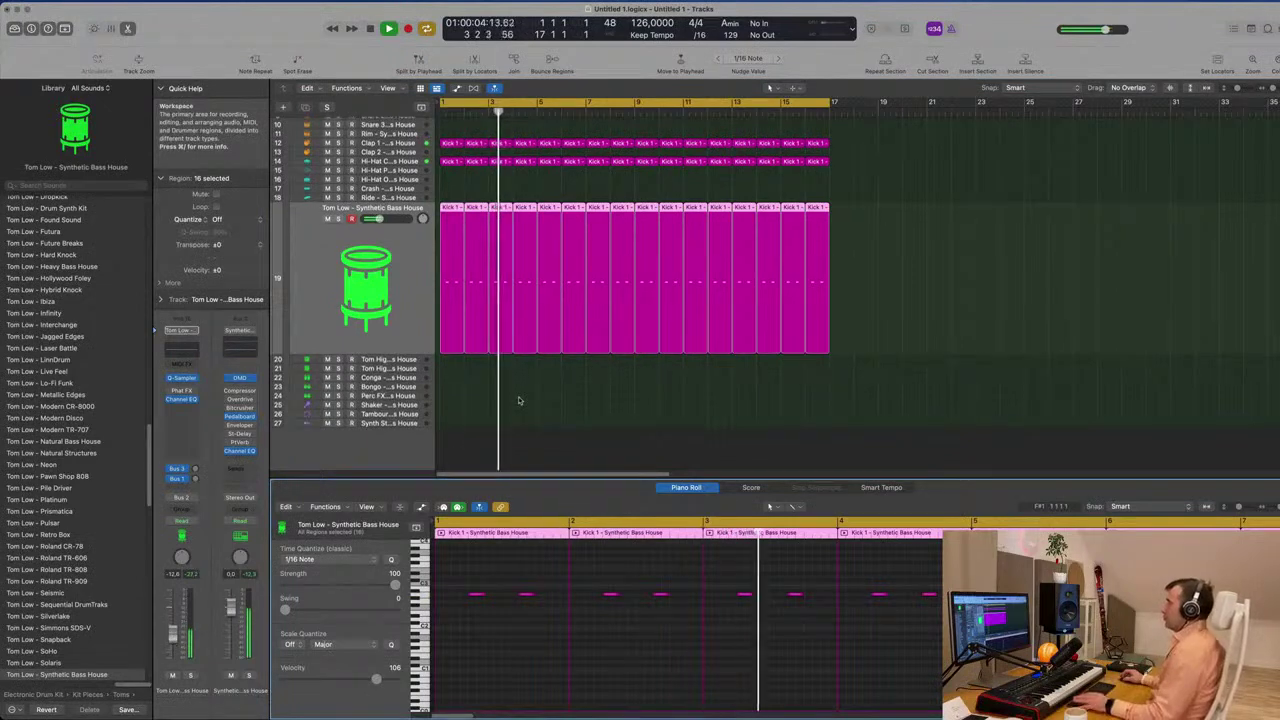
# Copy the first Tom Low region onto the Conga track at bar 1
pyautogui.click(481, 181)
pyautogui.click(451, 222)
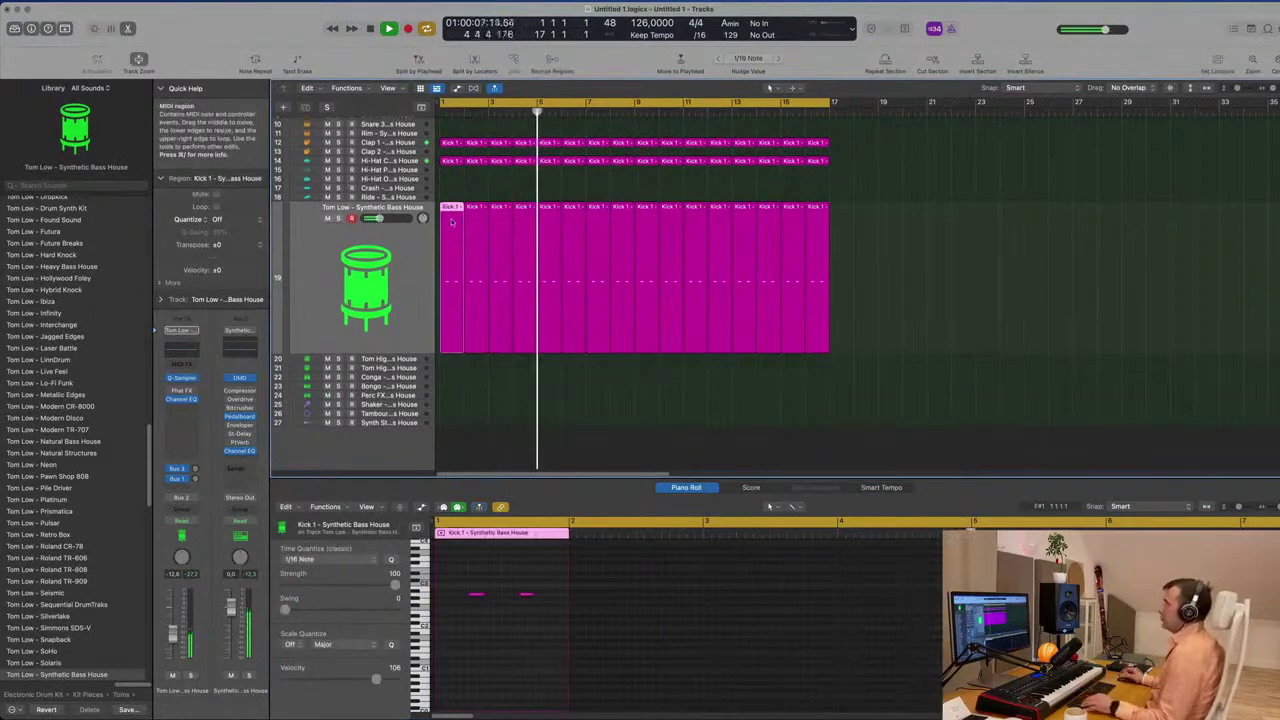
pyautogui.moveTo(451, 222); pyautogui.dragTo(451, 378)
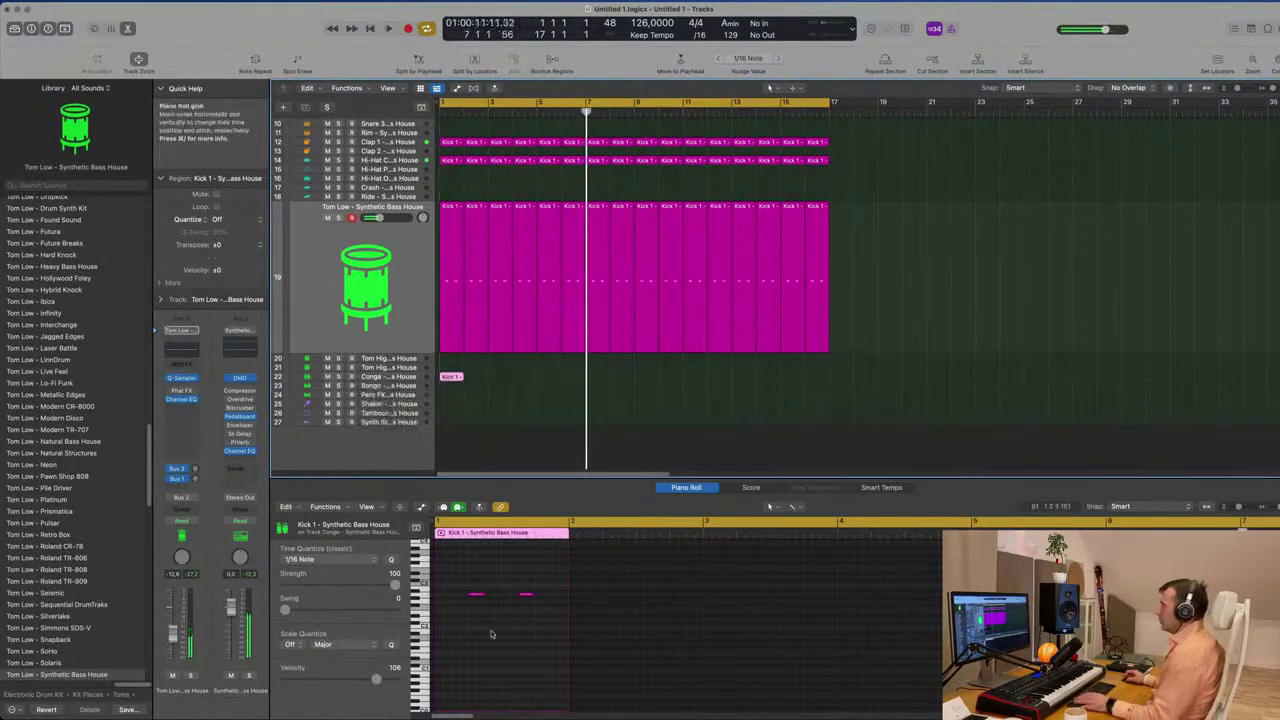
# Shift both conga notes three sixteenths later, and move the second one a further sixteenth to the end of the bar
pyautogui.moveTo(465, 606); pyautogui.dragTo(545, 584)
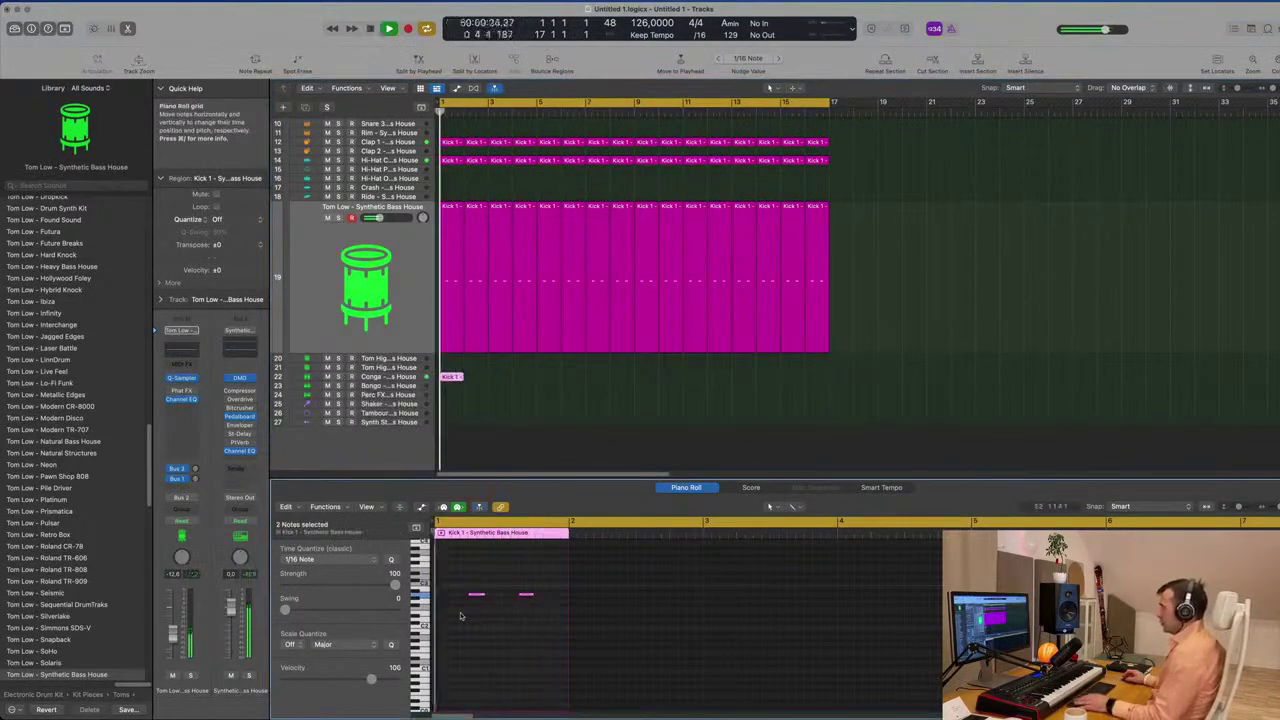
pyautogui.moveTo(478, 598); pyautogui.dragTo(503, 598)
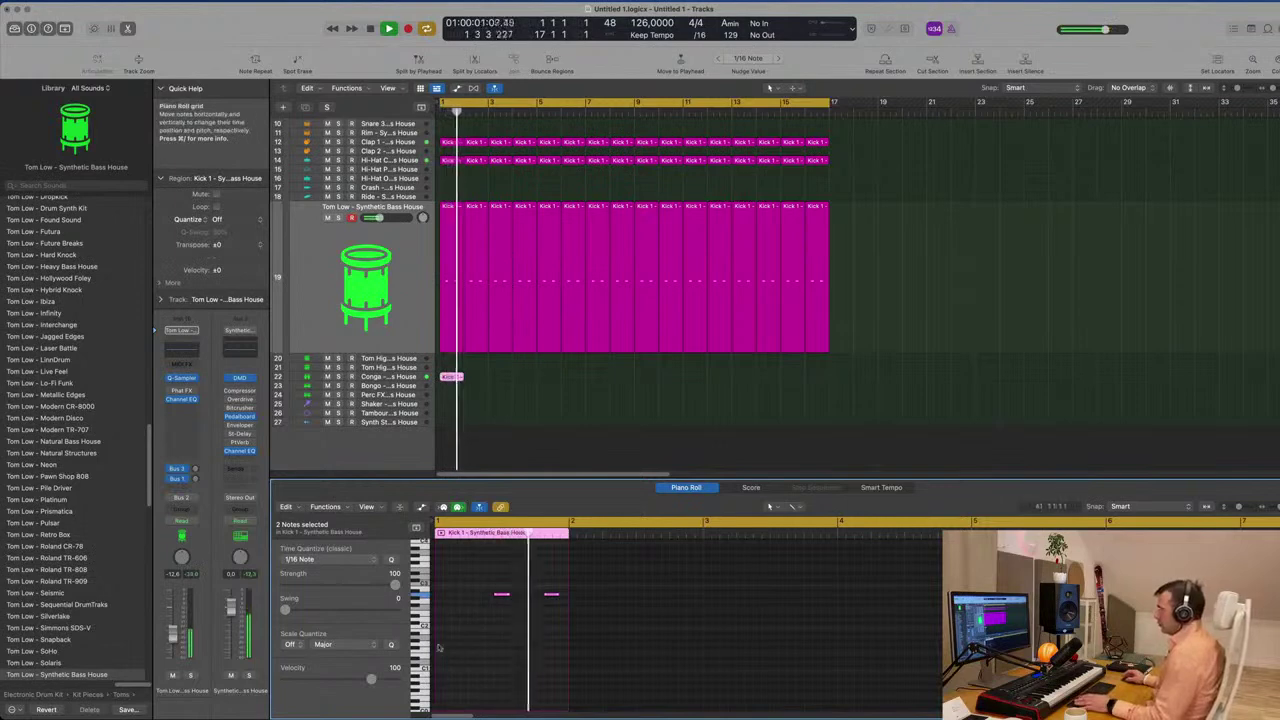
pyautogui.click(551, 607)
pyautogui.press('space')
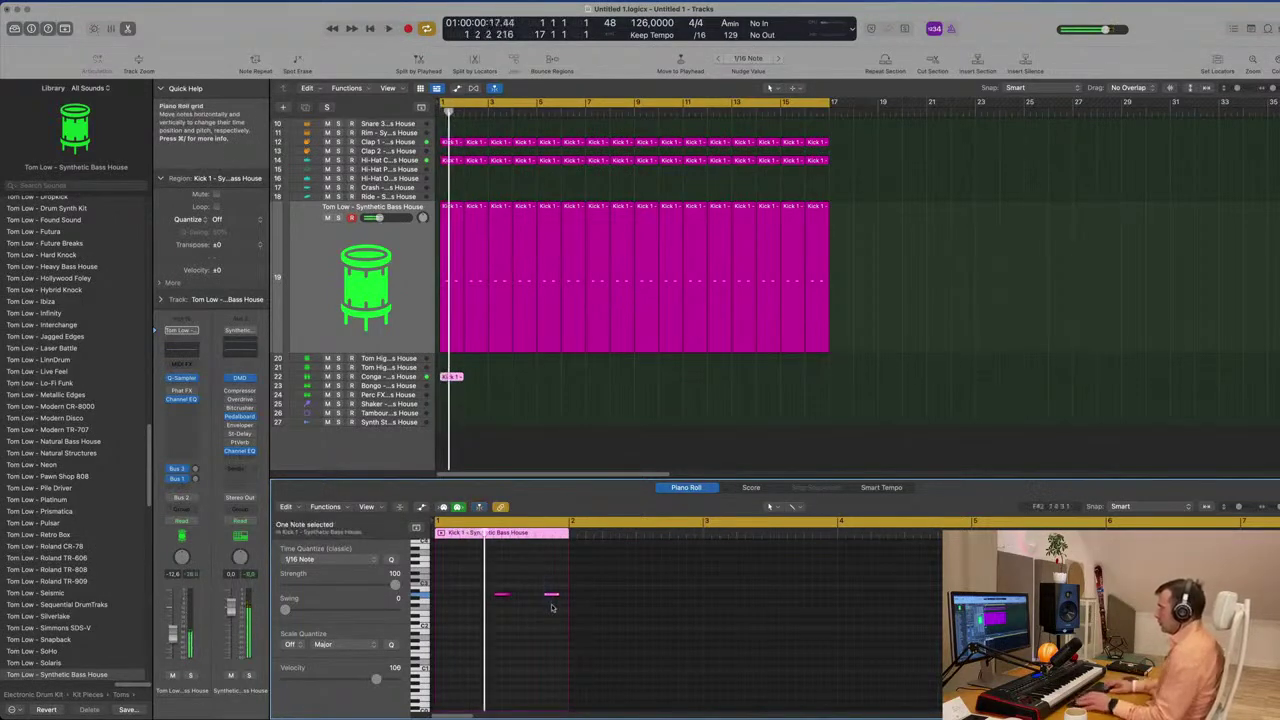
# Select the Conga track, lower its volume to -26.0 dB and raise its Bus 1 delay send to about -5.3 dB
pyautogui.click(399, 377)
pyautogui.press('space')
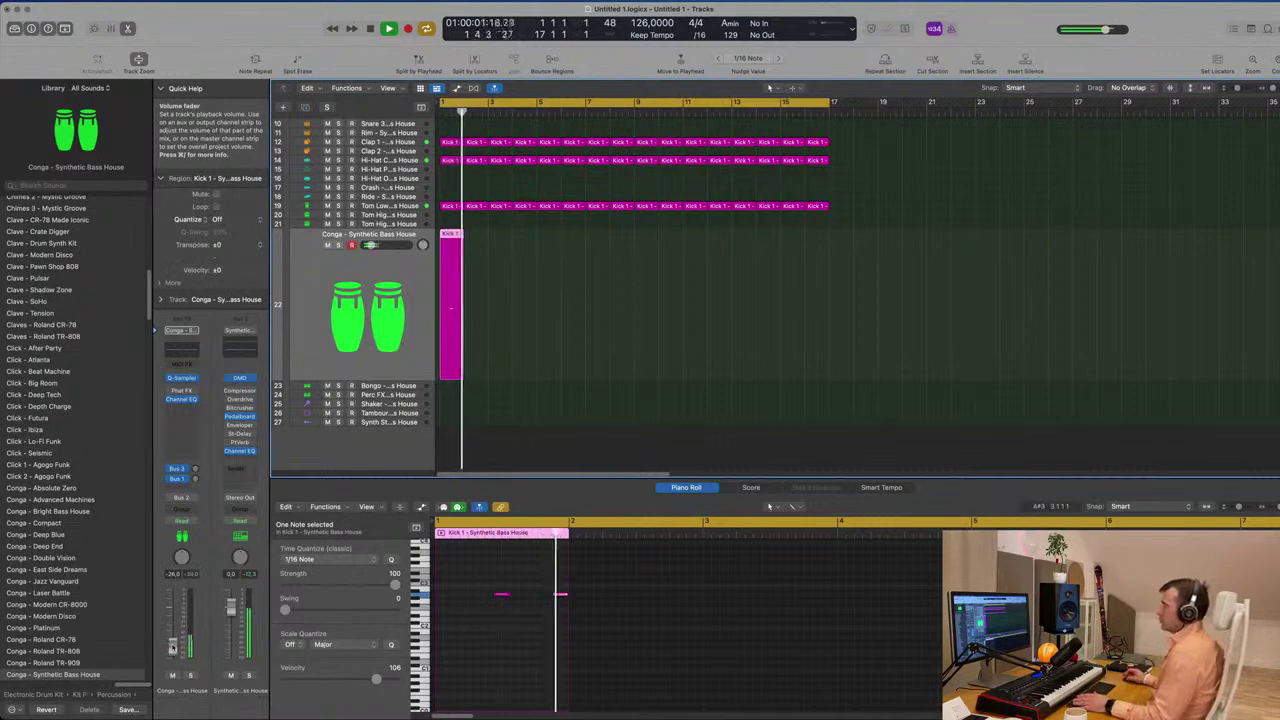
pyautogui.press('Return')
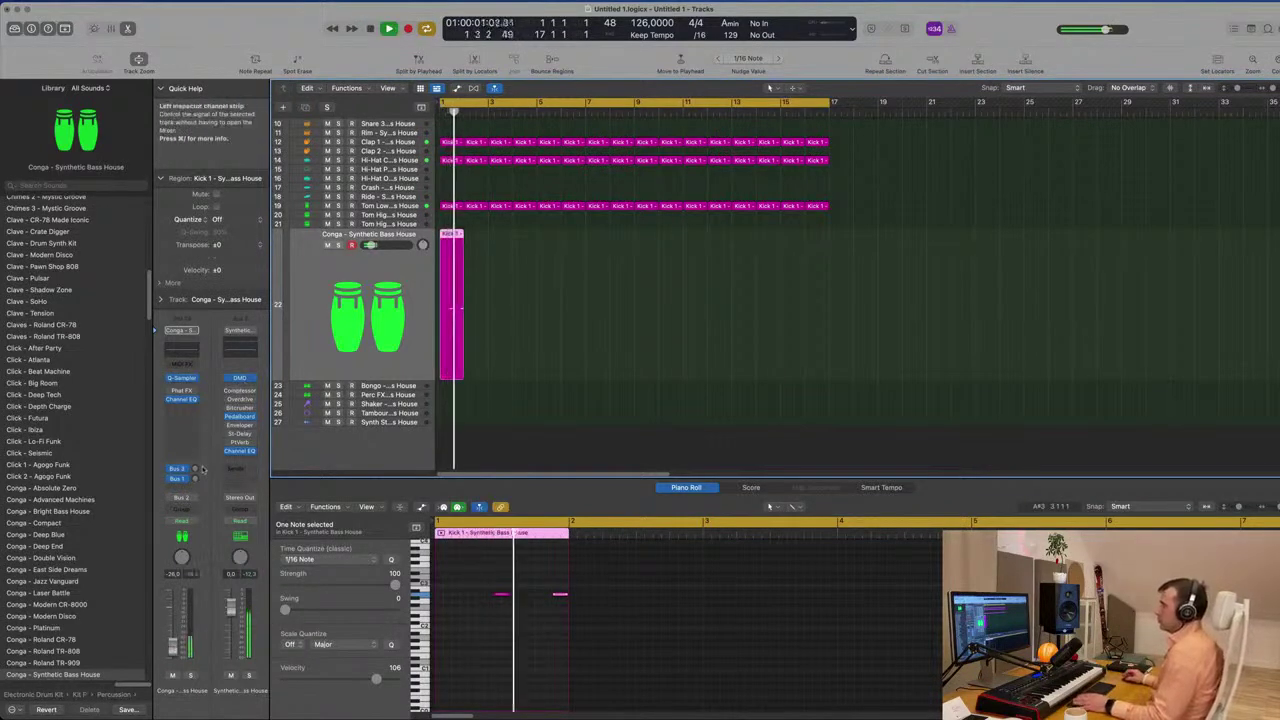
pyautogui.click(196, 470)
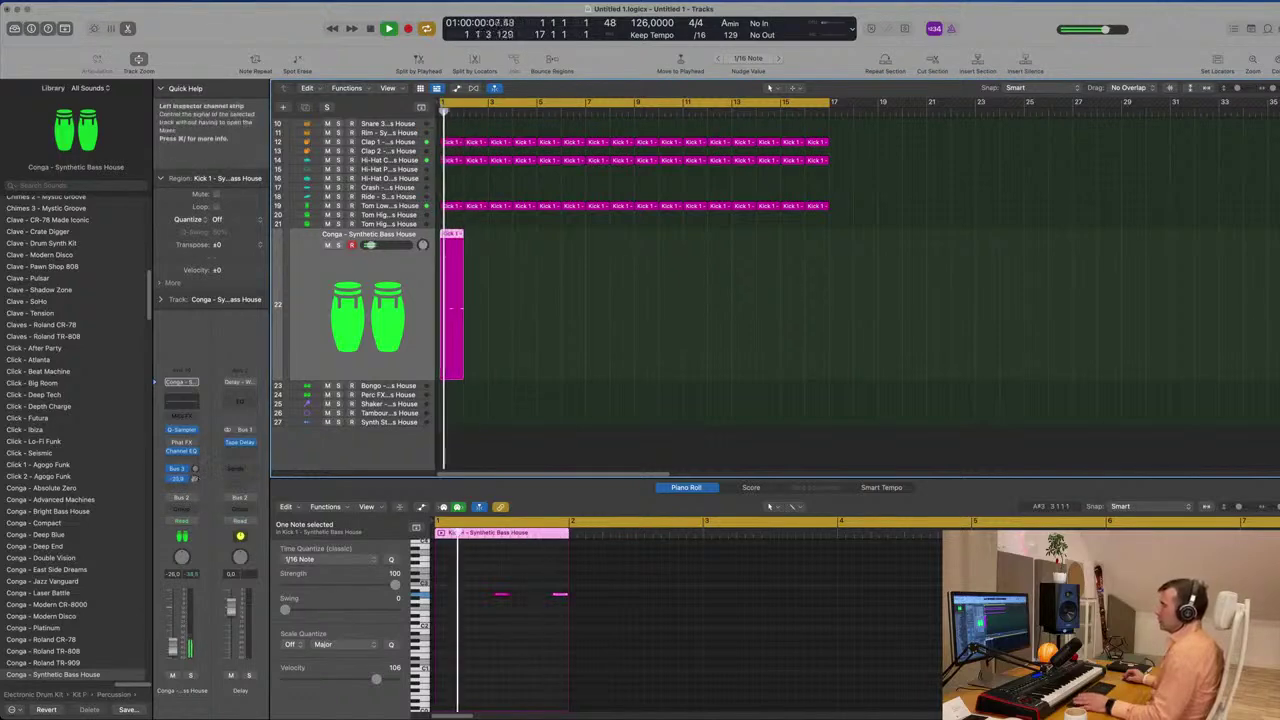
pyautogui.press('Return')
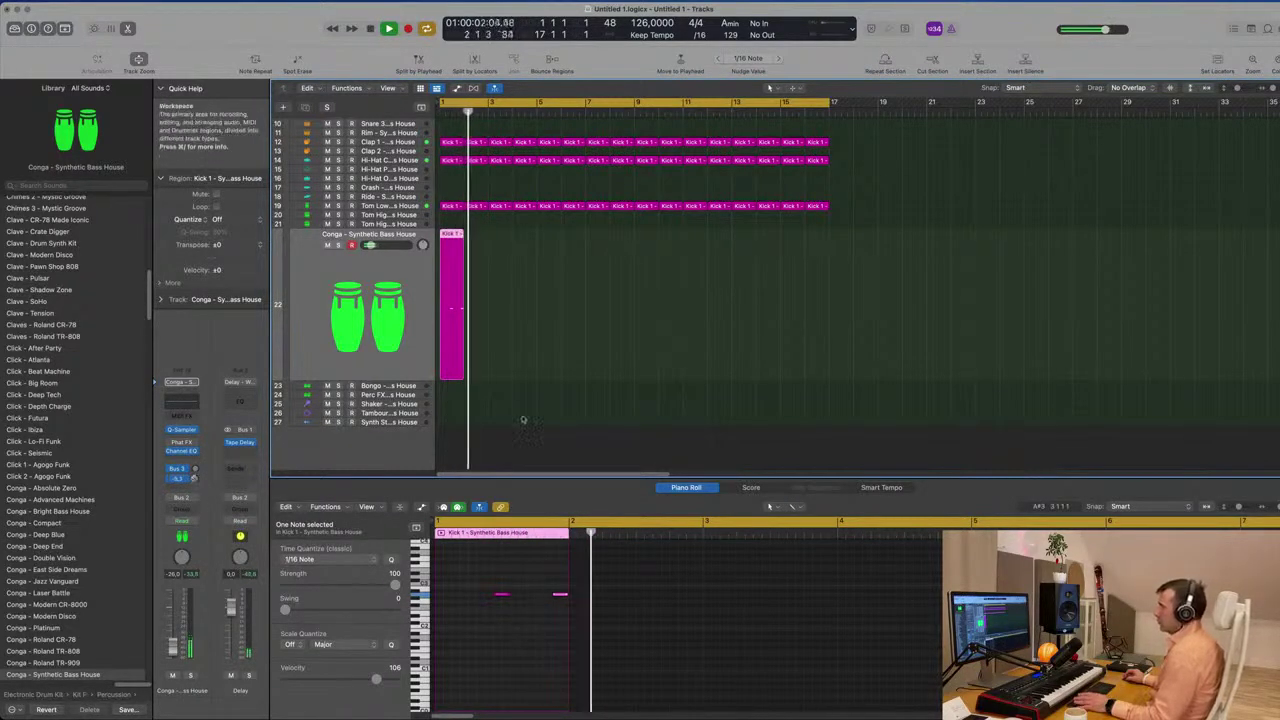
# Repeat the conga region every second bar, from bar 1 up to bar 15
pyautogui.moveTo(457, 235); pyautogui.dragTo(549, 234)
pyautogui.moveTo(653, 290); pyautogui.dragTo(456, 320)
pyautogui.moveTo(459, 238); pyautogui.dragTo(660, 243)
pyautogui.scroll(-2, 637, 316)
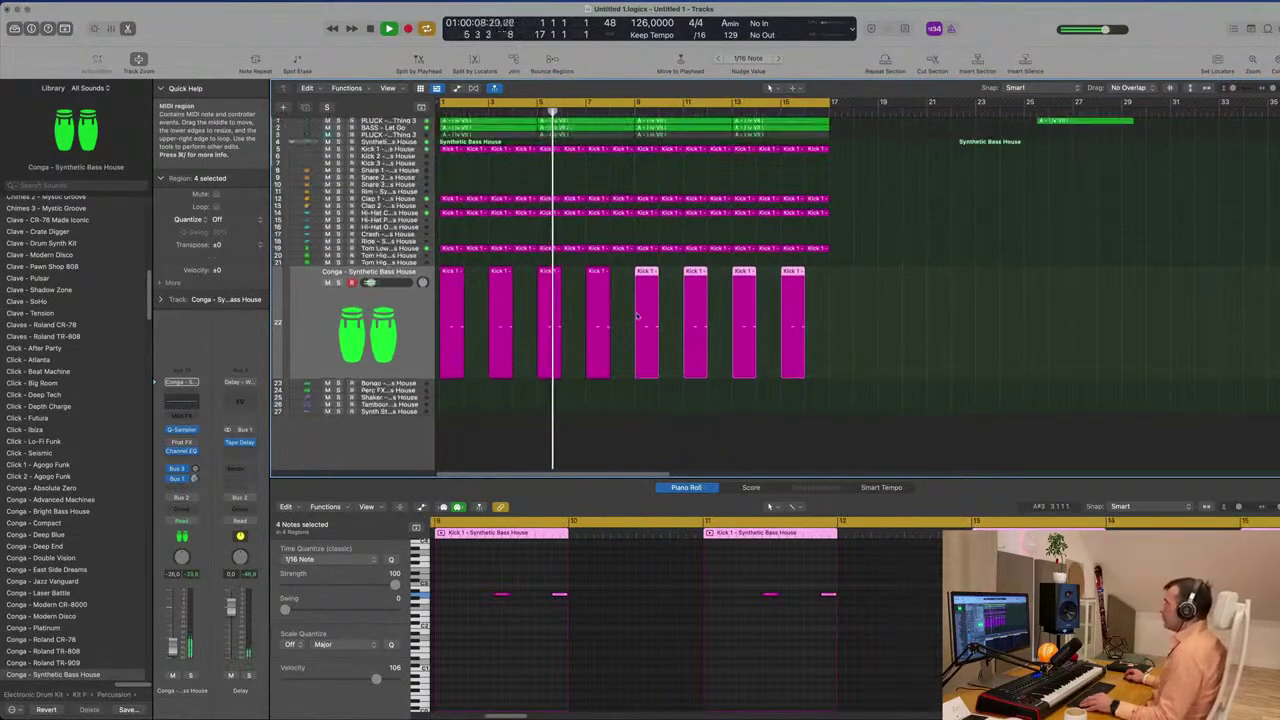
# Duplicate the third PLUCK - Deadmau5 Thing 3 track and copy the spare sustained-chord region beyond the arrangement onto it at bar 1
pyautogui.click(400, 128)
pyautogui.click(400, 121)
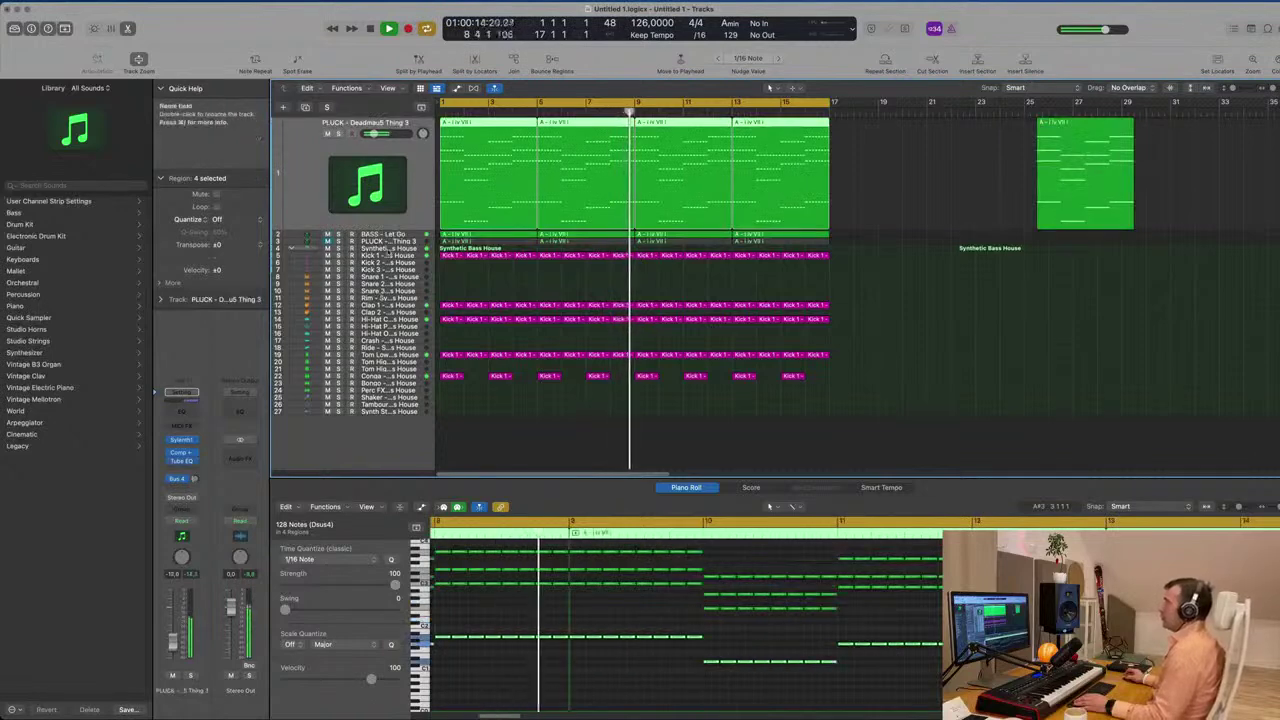
pyautogui.click(405, 241)
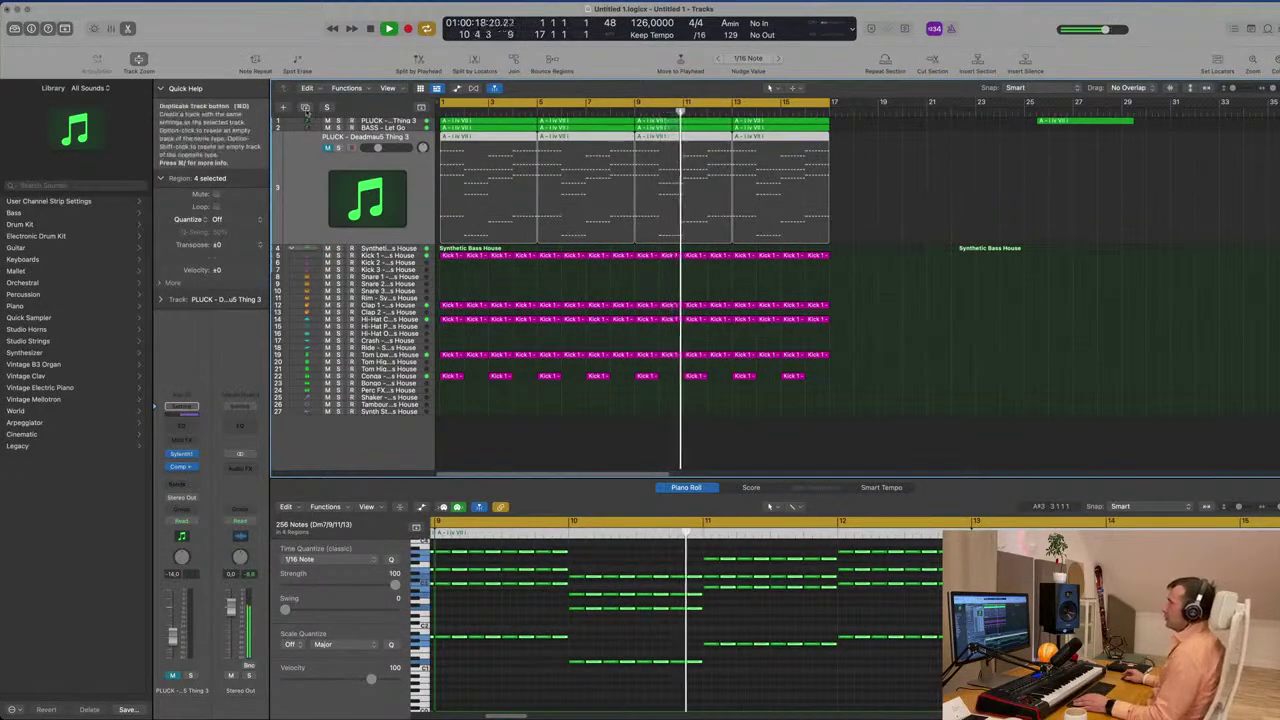
pyautogui.press('super+d')
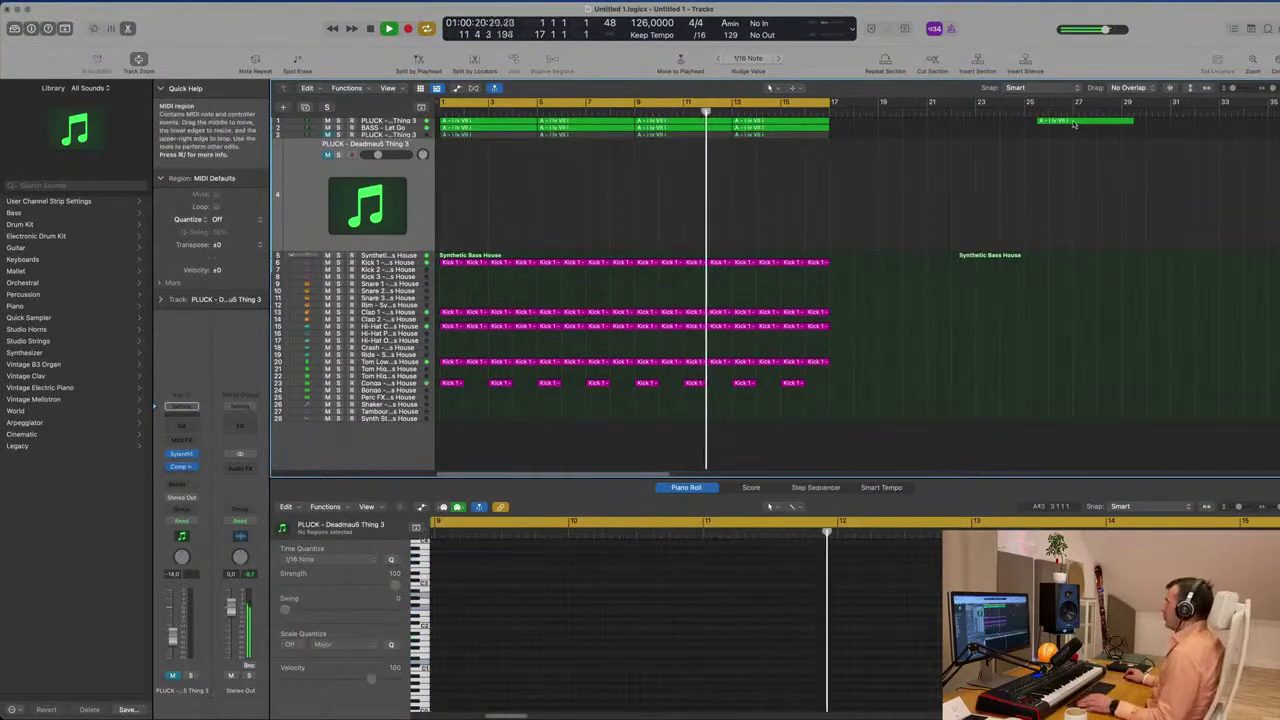
pyautogui.moveTo(1076, 121); pyautogui.dragTo(478, 178)
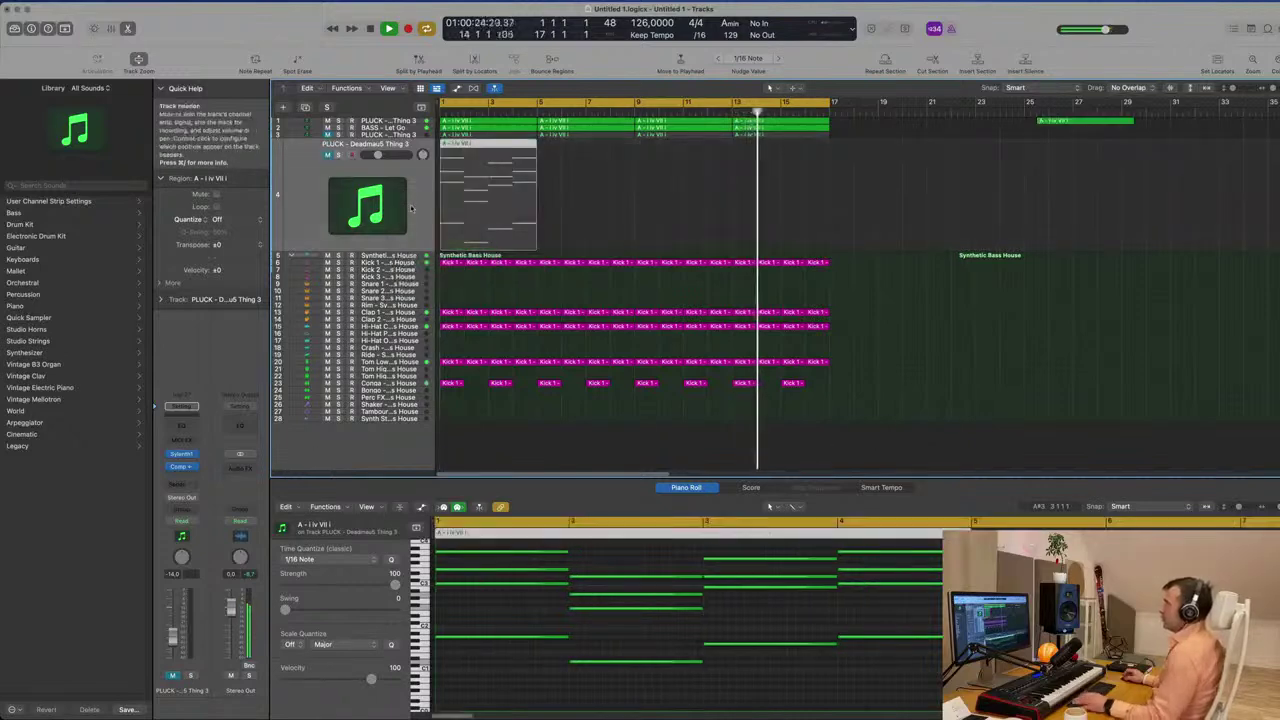
# Play the arrangement from the start, stop it, and unmute the duplicated pluck track
pyautogui.press('space')
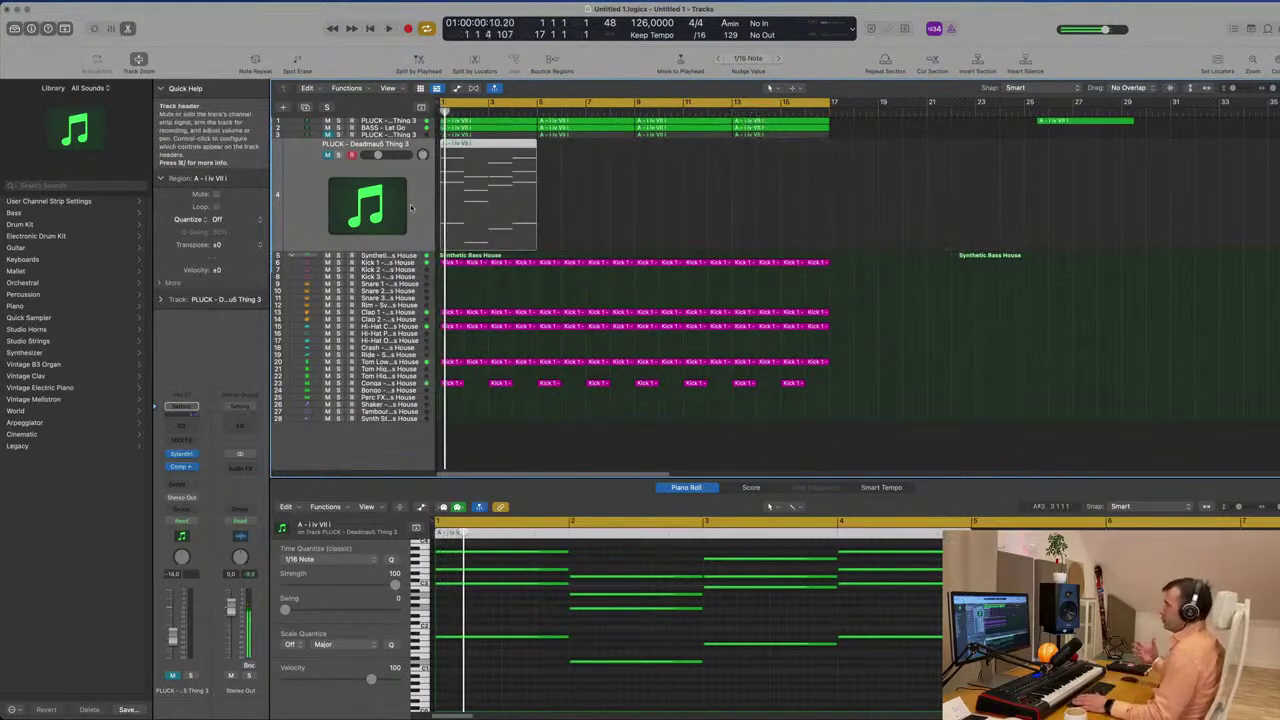
pyautogui.press('space')
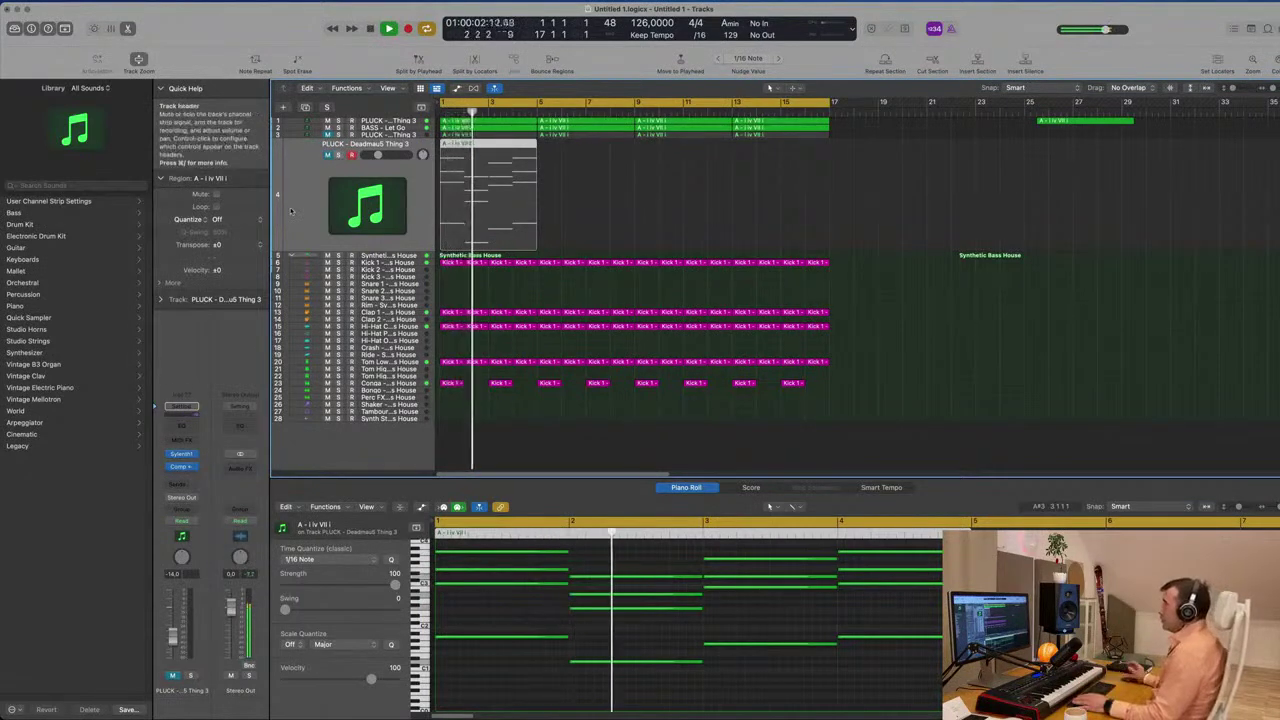
pyautogui.press('Return')
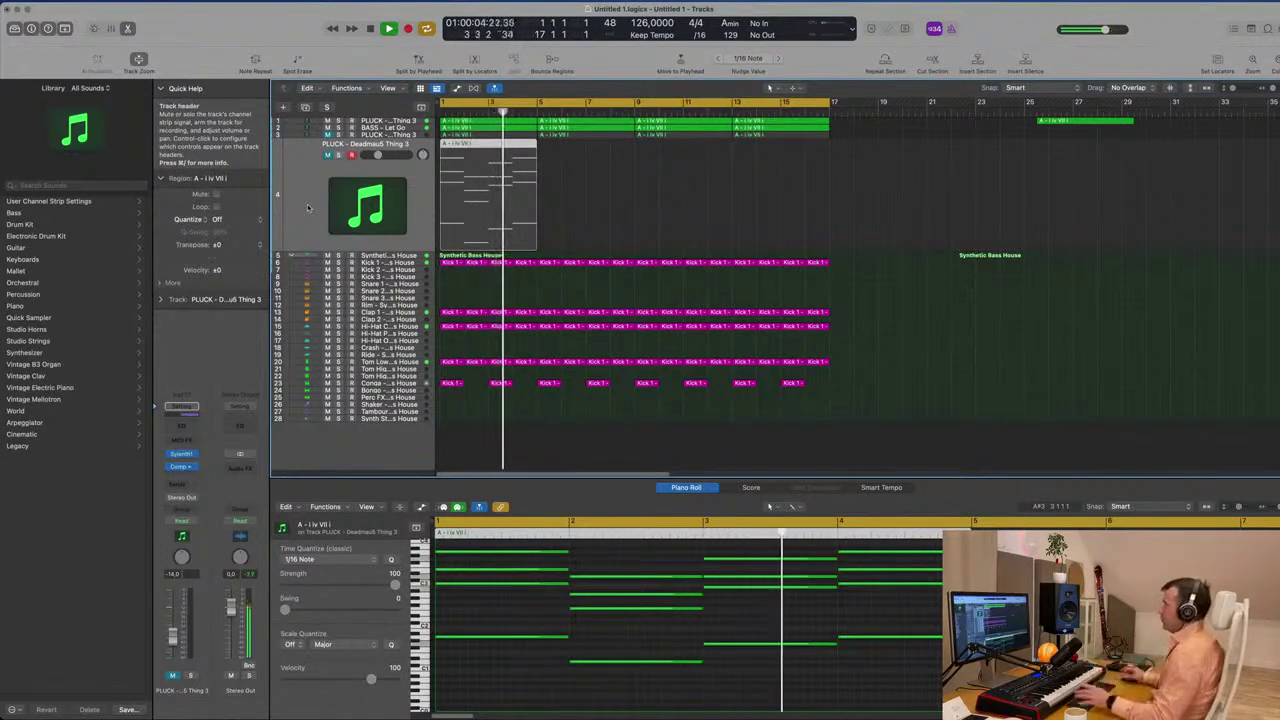
pyautogui.press('Return')
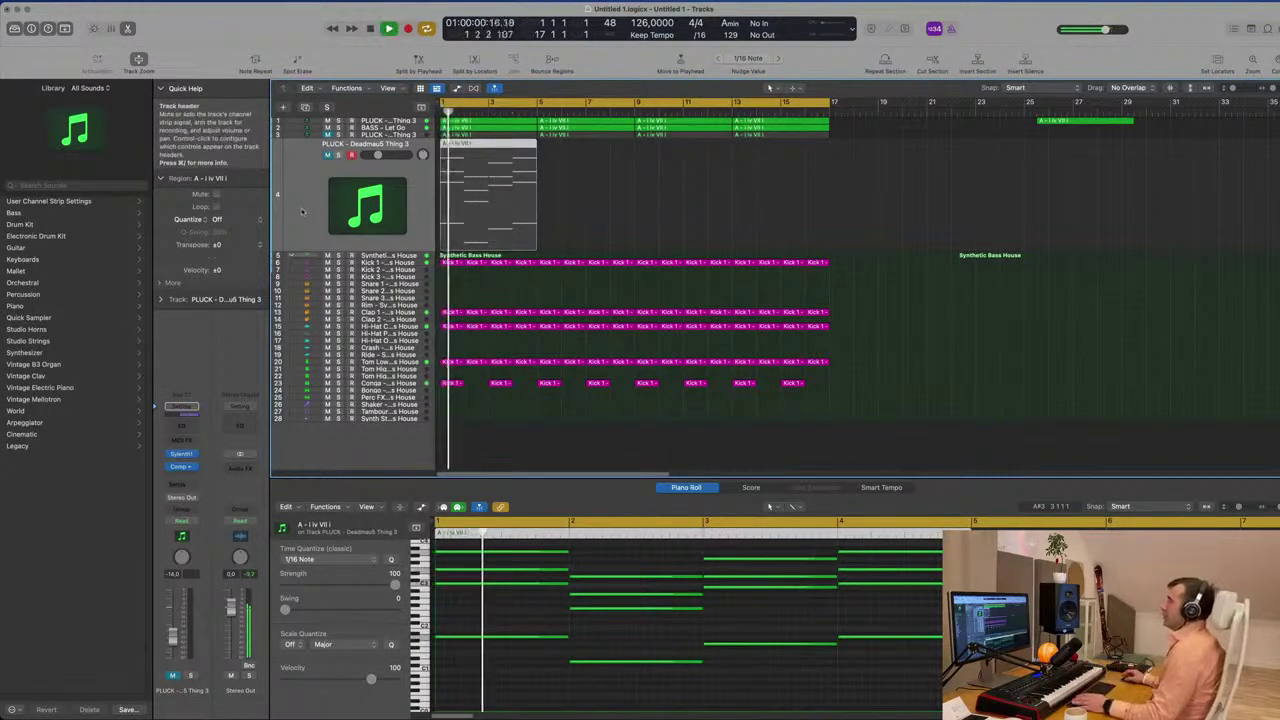
pyautogui.click(327, 155)
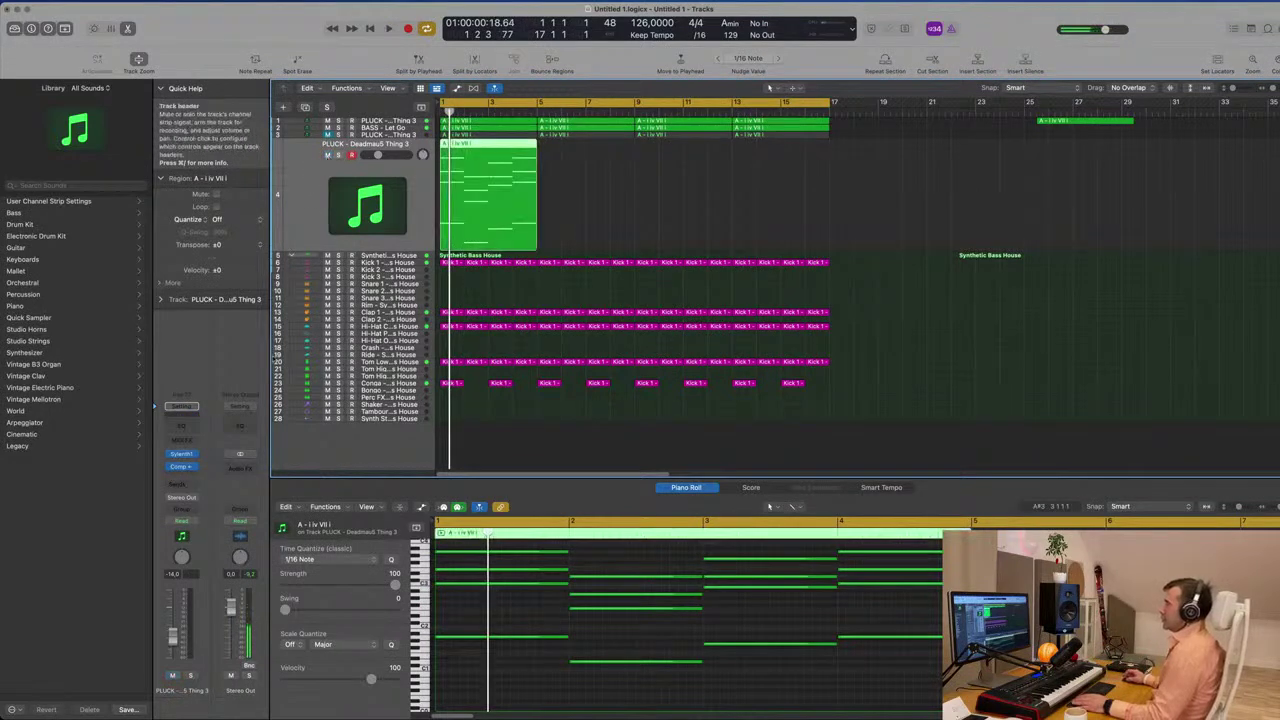
# Replace the duplicated track's Sylenth1 instrument with Alchemy and browse its Pads presets
pyautogui.click(195, 456)
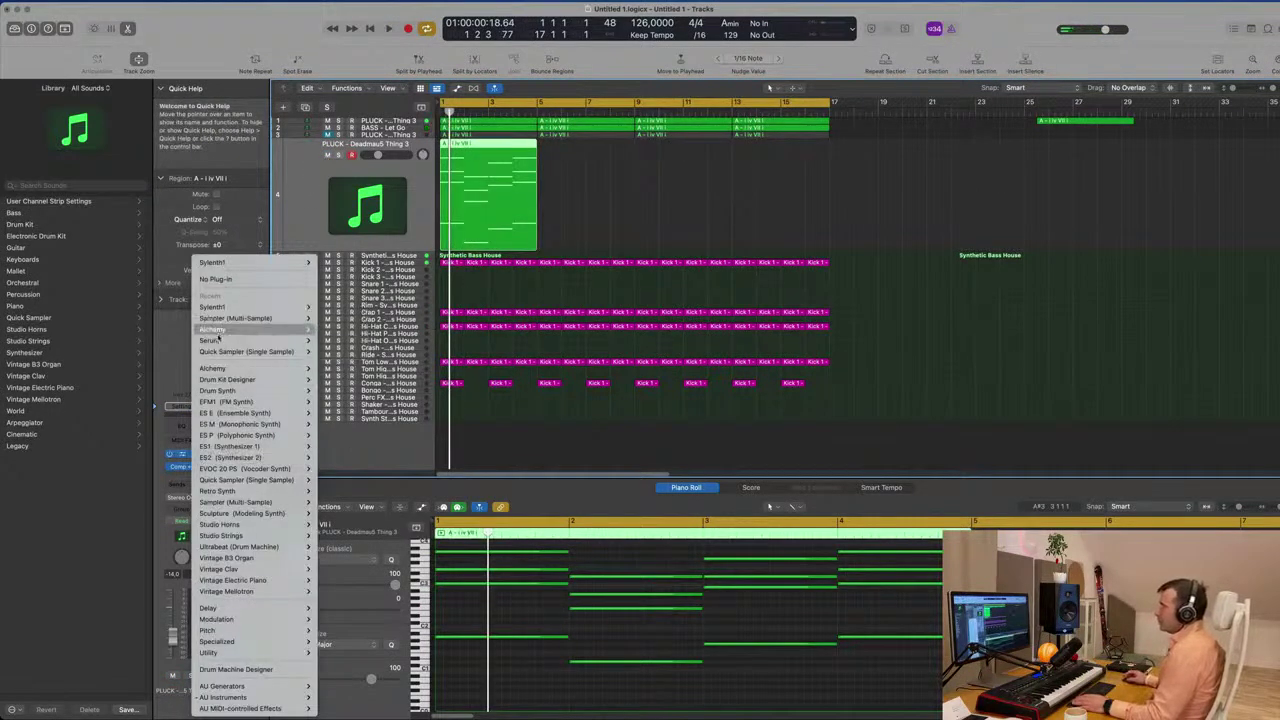
pyautogui.click(330, 331)
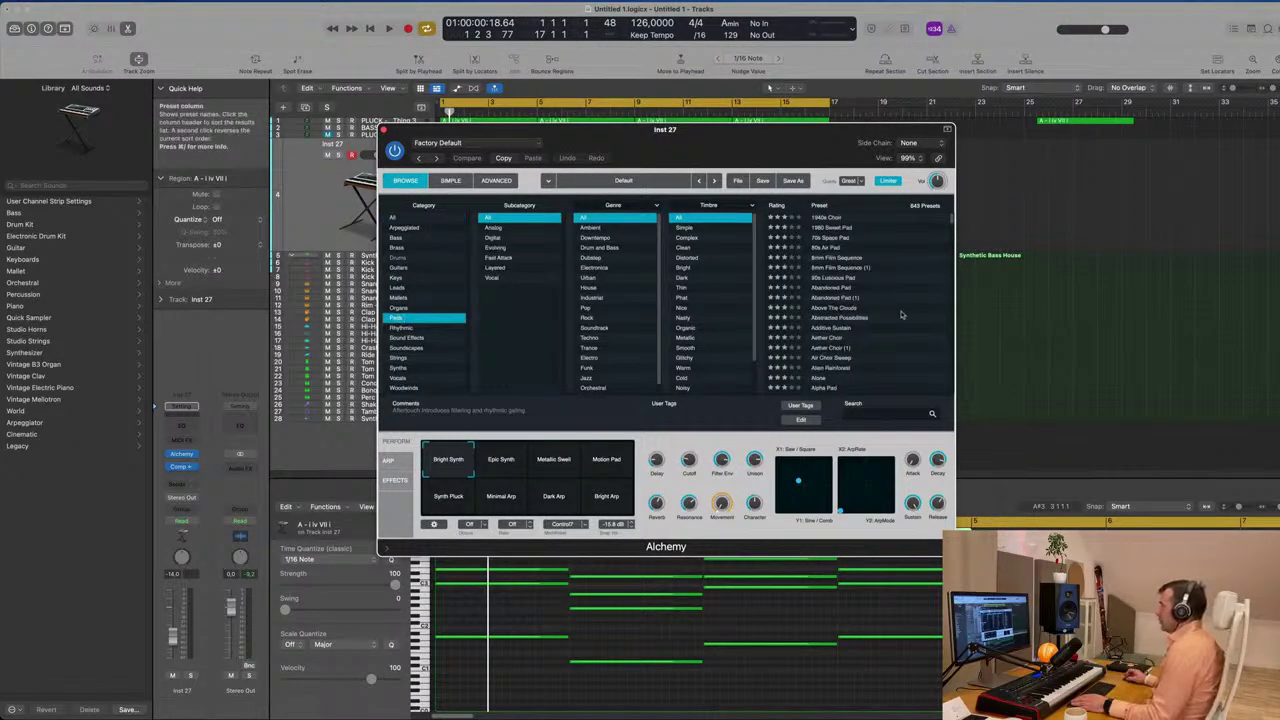
pyautogui.scroll(-15, 900, 314)
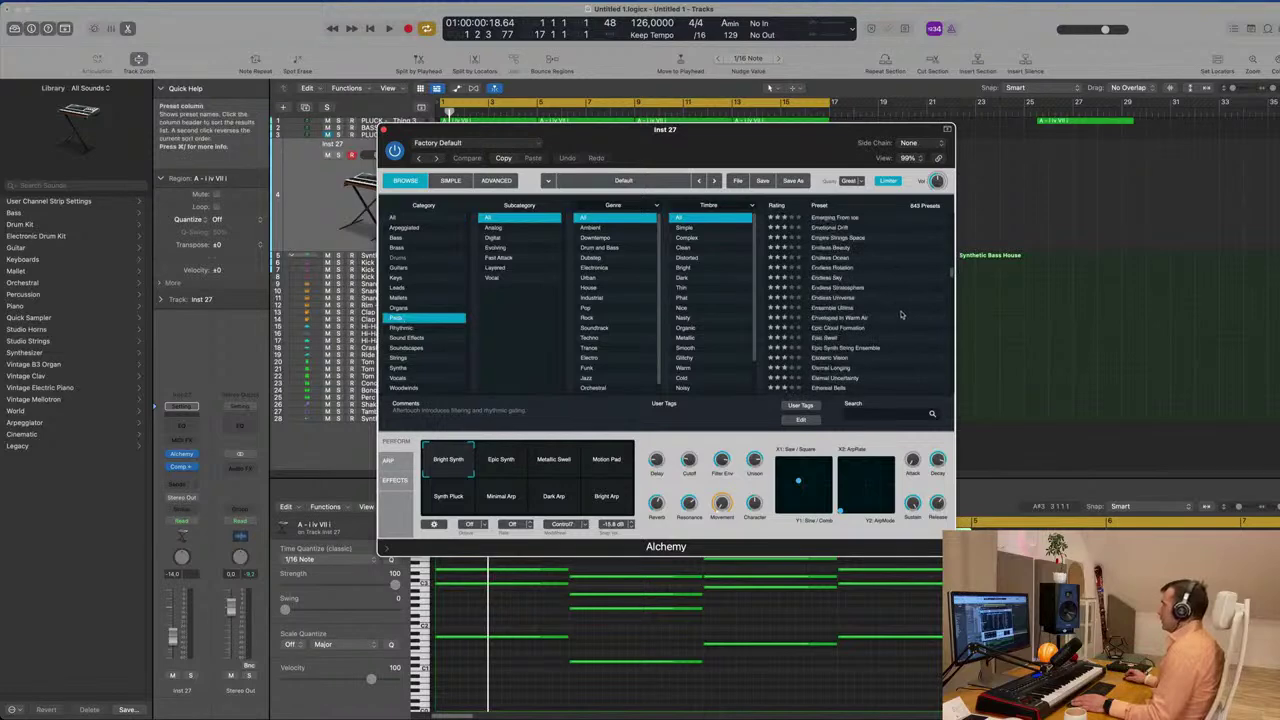
# Audition the Ensemble Ultima pad with its Long Release and Slow Attack variations, lowering the track volume to -18.0 dB
pyautogui.moveTo(761, 141); pyautogui.dragTo(1038, 136)
pyautogui.click(770, 88)
pyautogui.press('space')
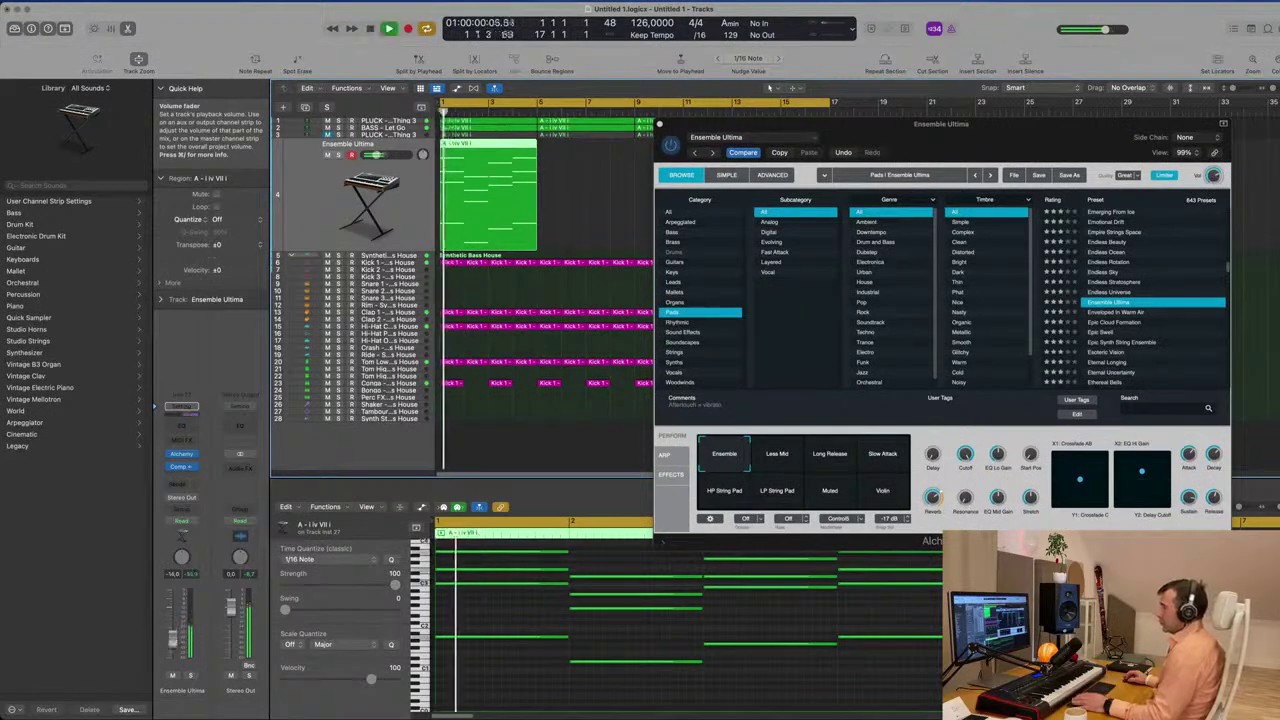
pyautogui.moveTo(887, 124); pyautogui.dragTo(831, 121)
pyautogui.click(773, 453)
pyautogui.click(830, 455)
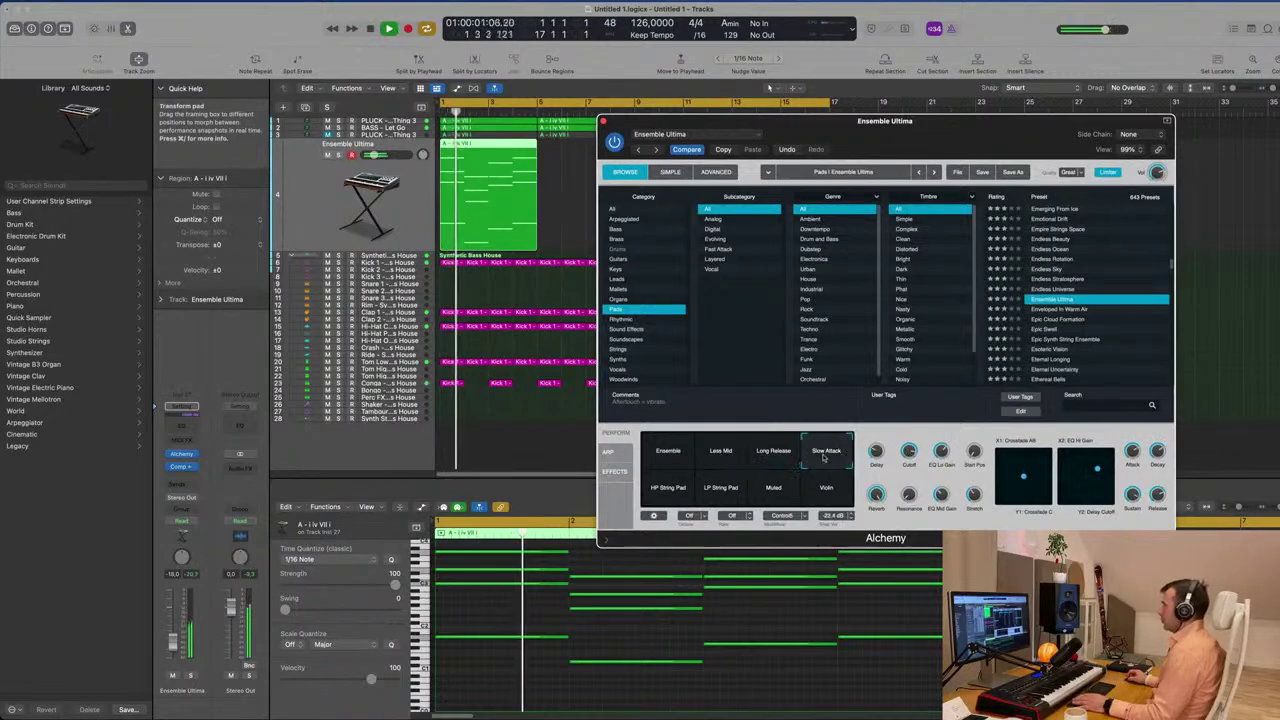
# Audition the Enveloped In Warm Air pad with its Brighter and Filter Sequence variations
pyautogui.click(1058, 310)
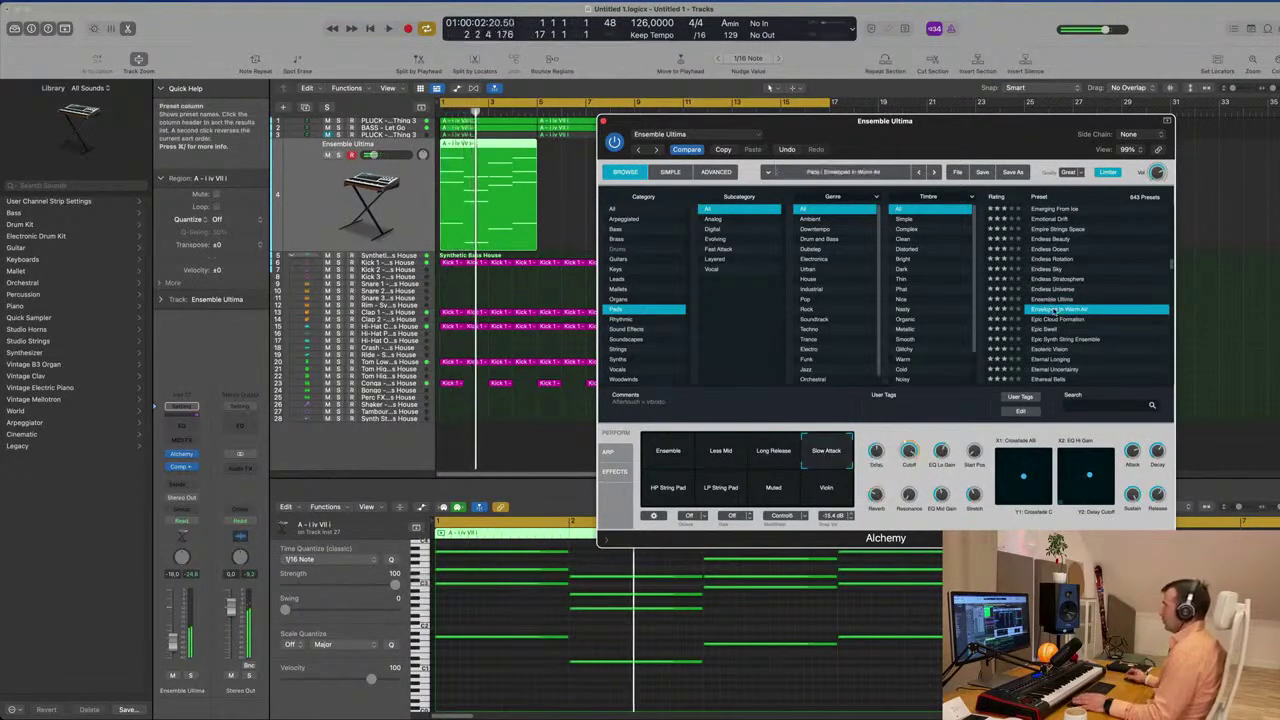
pyautogui.moveTo(1011, 156); pyautogui.dragTo(1039, 196)
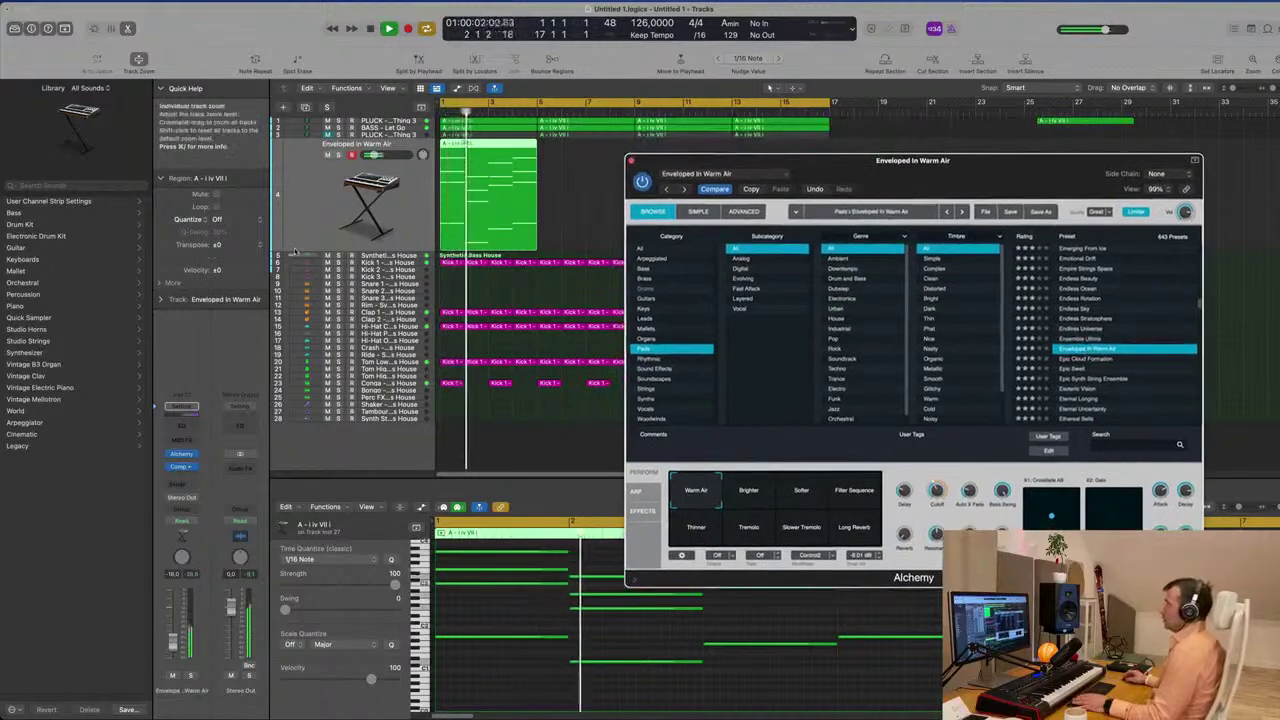
pyautogui.click(750, 494)
pyautogui.click(826, 496)
pyautogui.press('Return')
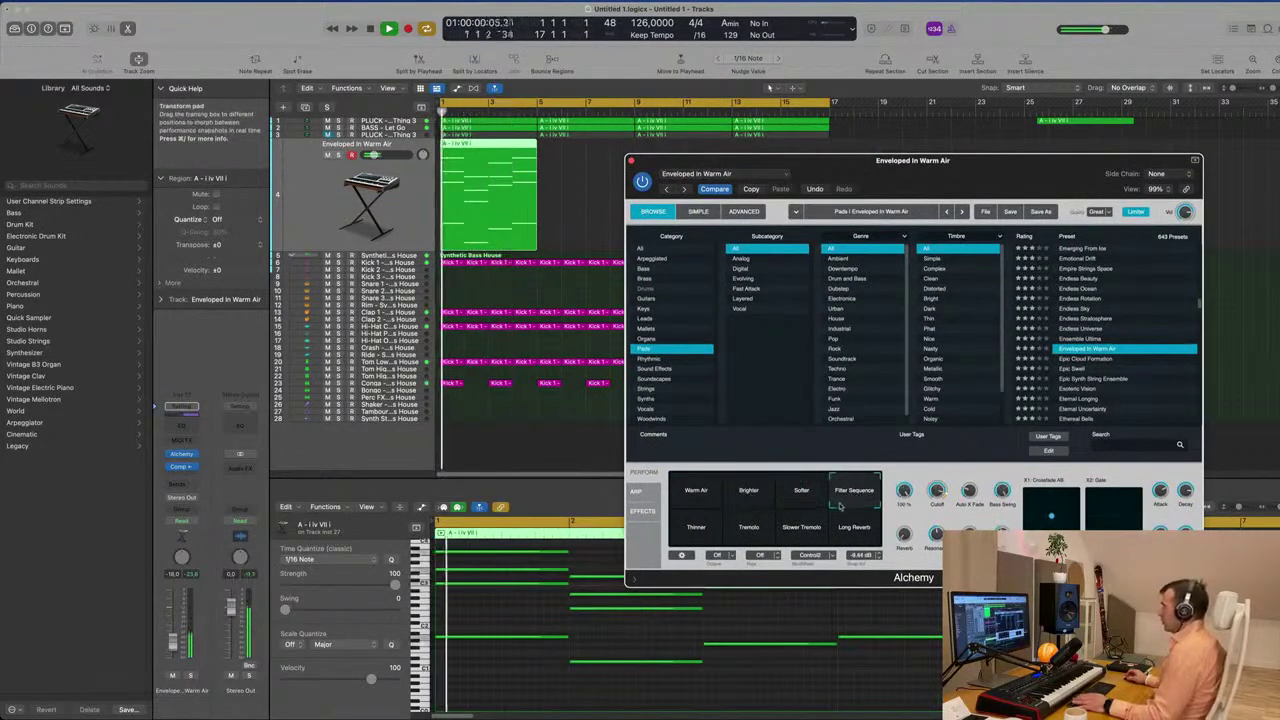
# Load the Ethereal Bells preset and audition it from the start of the arrangement
pyautogui.scroll(-3, 1129, 357)
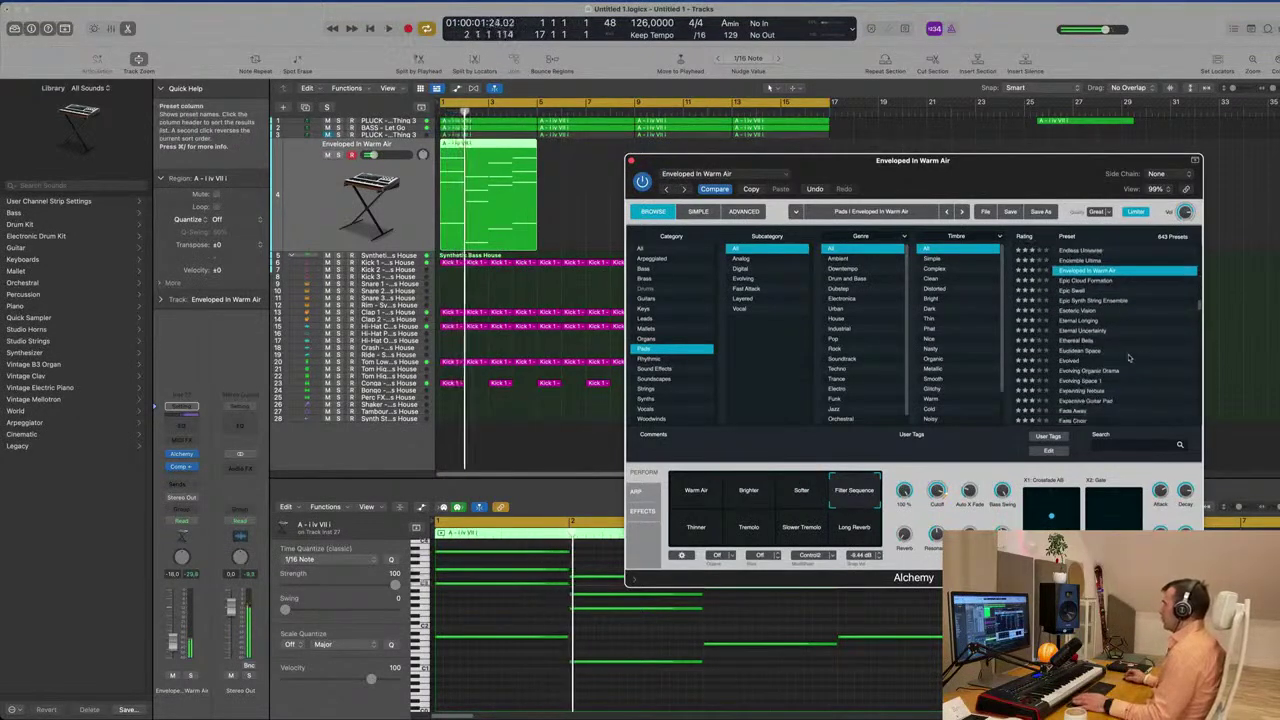
pyautogui.click(1087, 342)
pyautogui.press('Return')
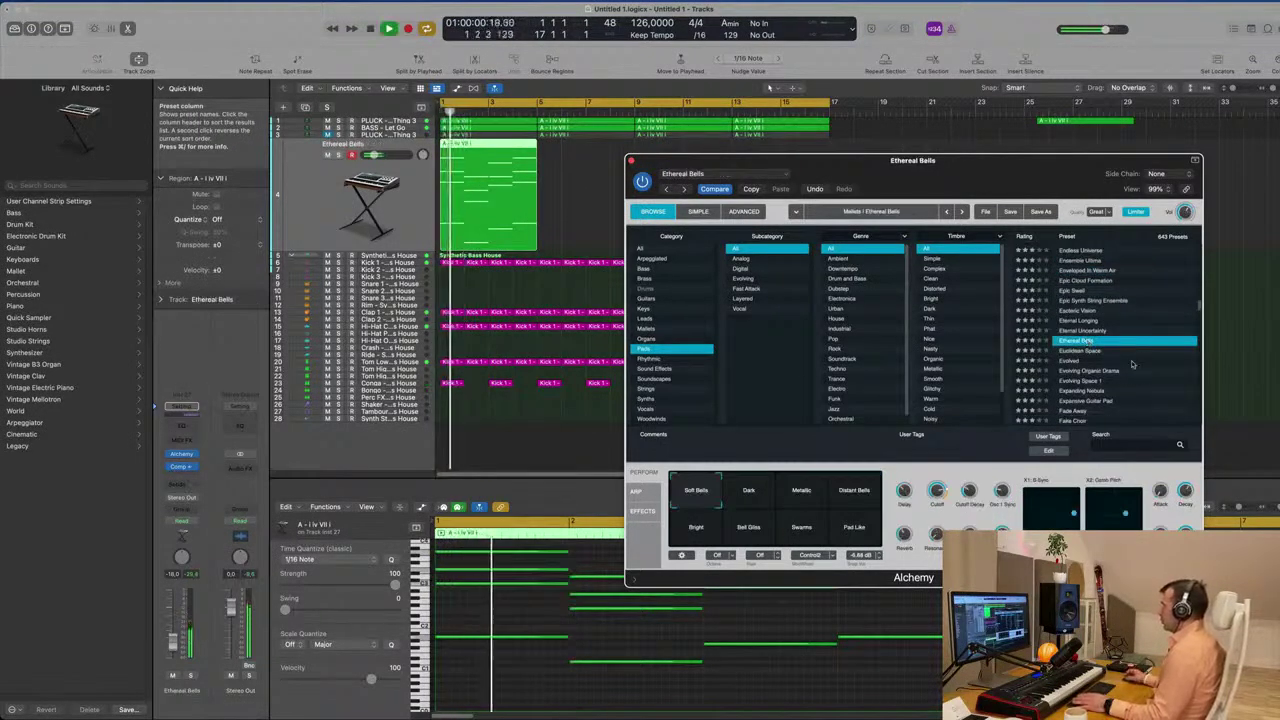
# Load the Evolved pad preset in Alchemy and play it with the arrangement
pyautogui.scroll(-1, 1133, 360)
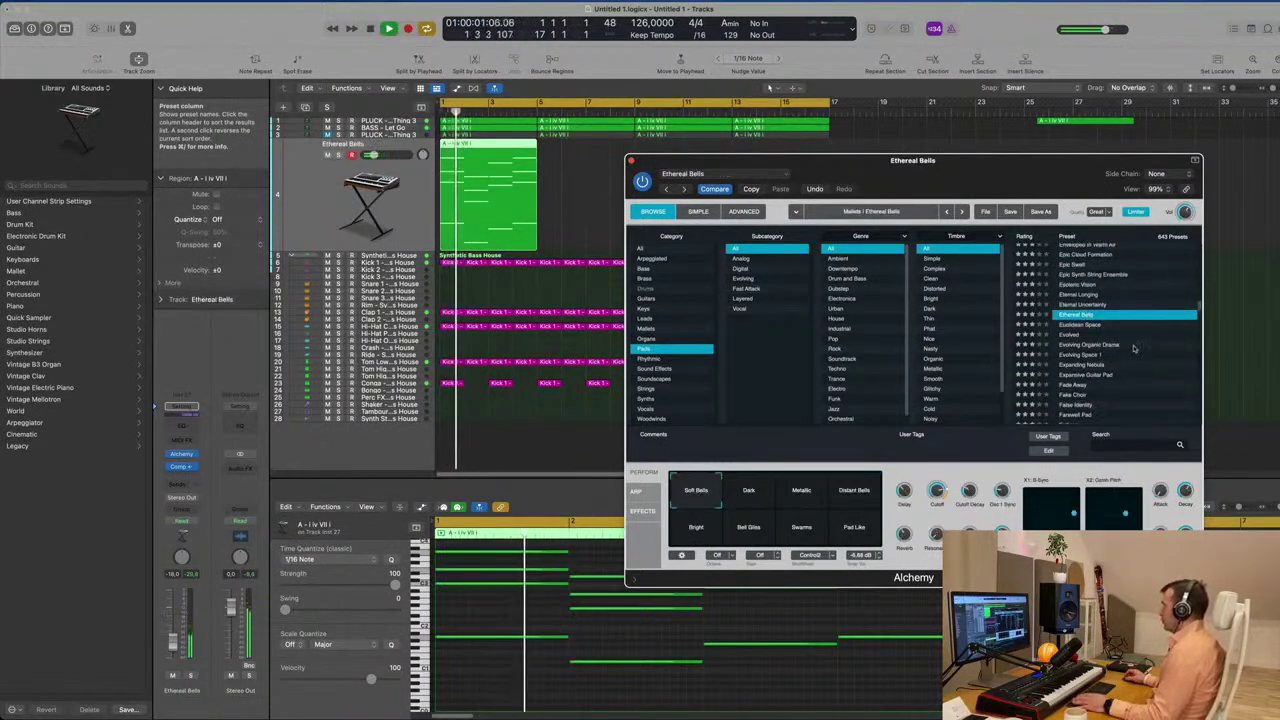
pyautogui.click(1071, 336)
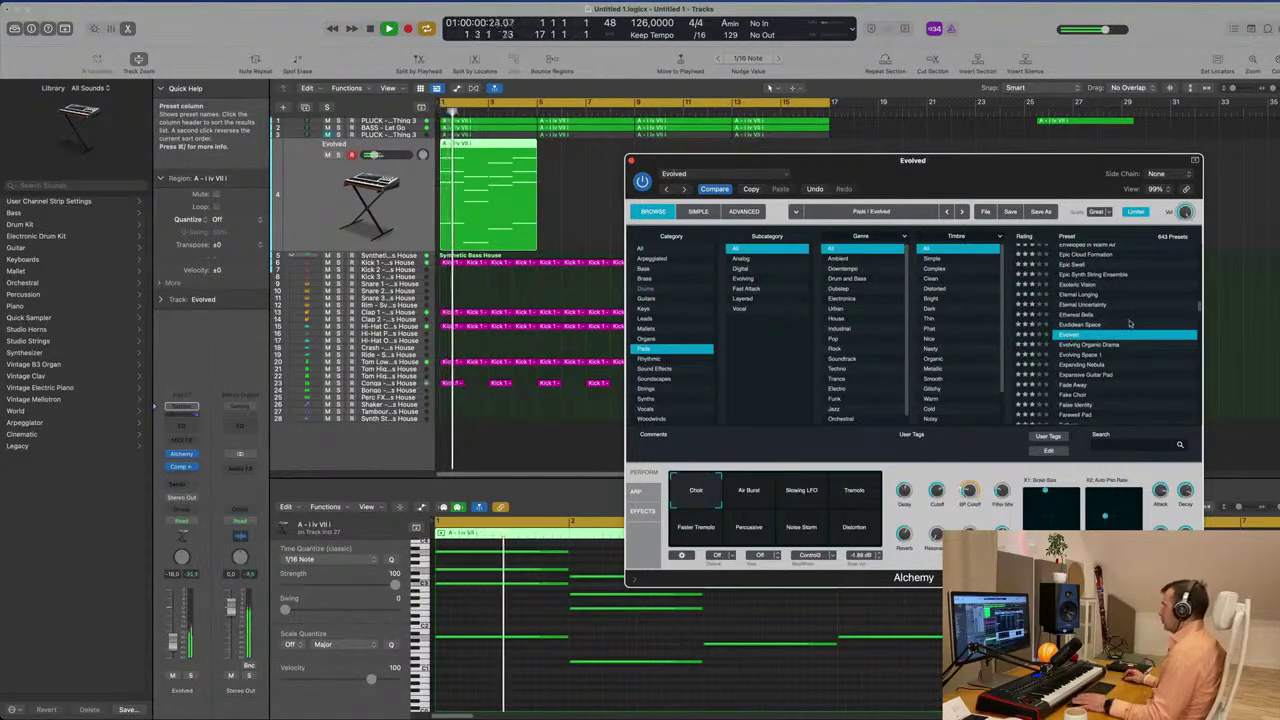
pyautogui.moveTo(1004, 177); pyautogui.dragTo(951, 145)
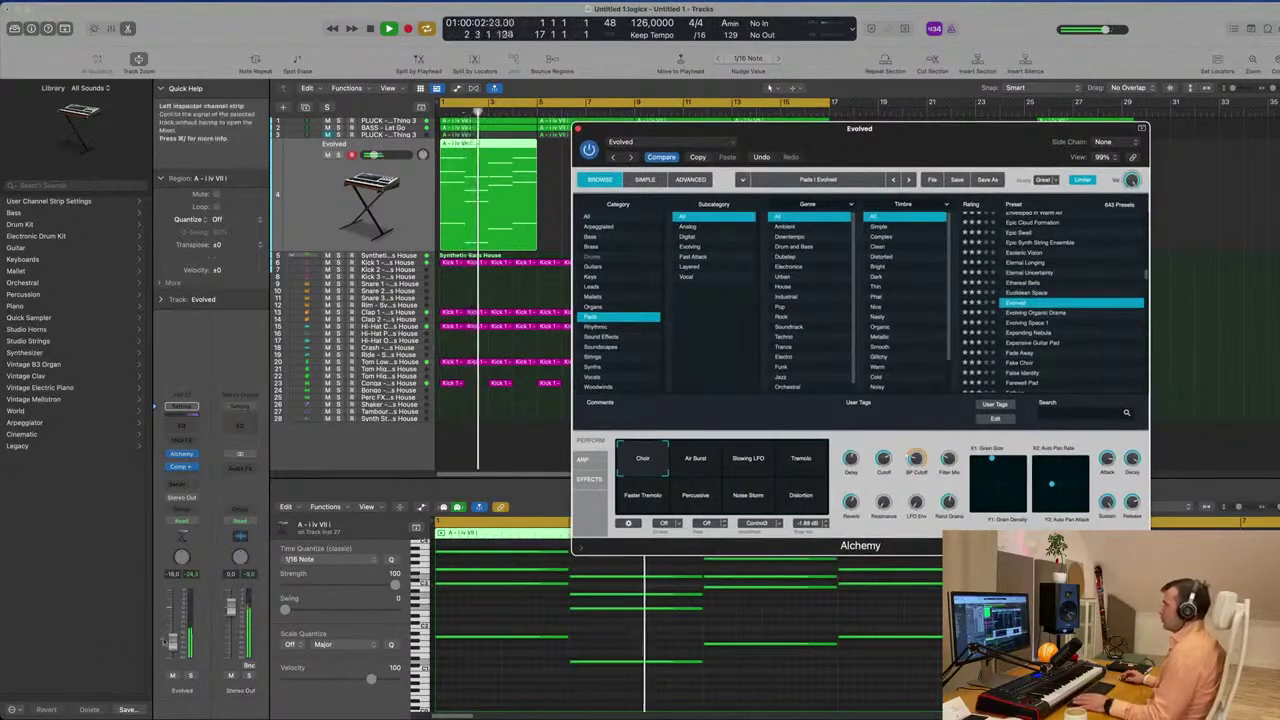
# Audition the Evolved preset's variations from Air Burst through Distortion and return to Choir
pyautogui.click(712, 466)
pyautogui.click(740, 466)
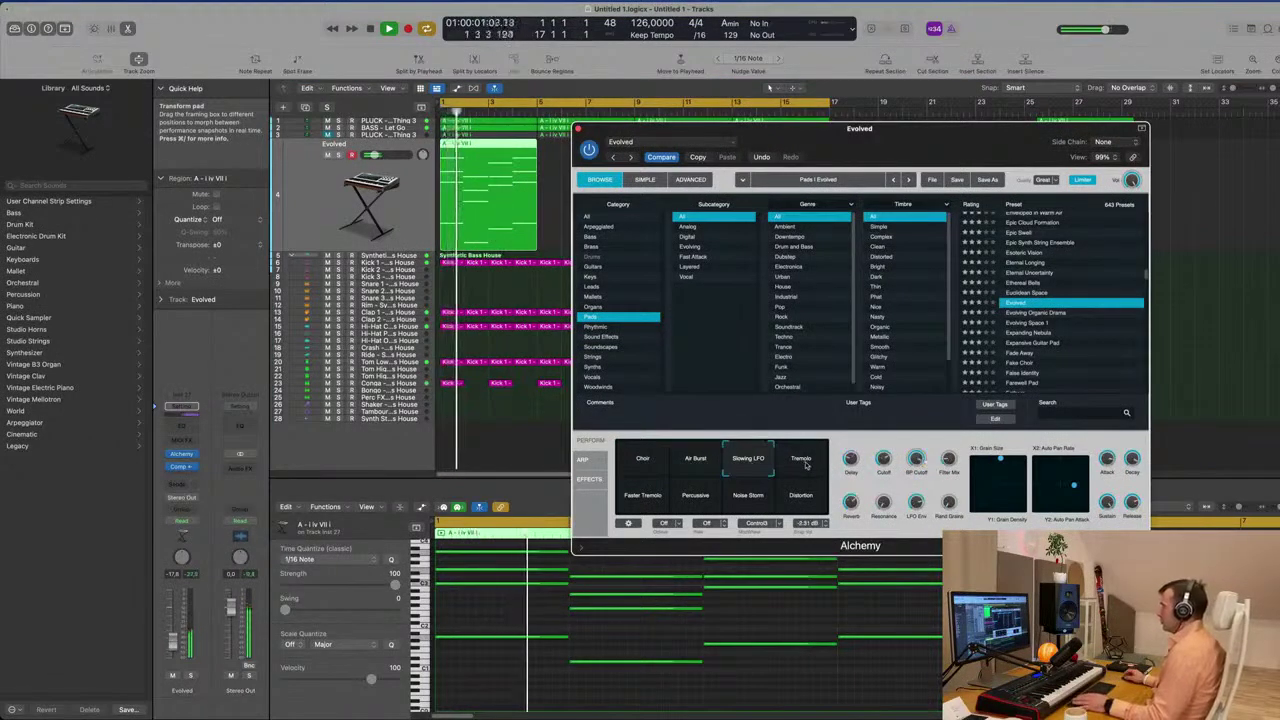
pyautogui.click(804, 463)
pyautogui.click(640, 500)
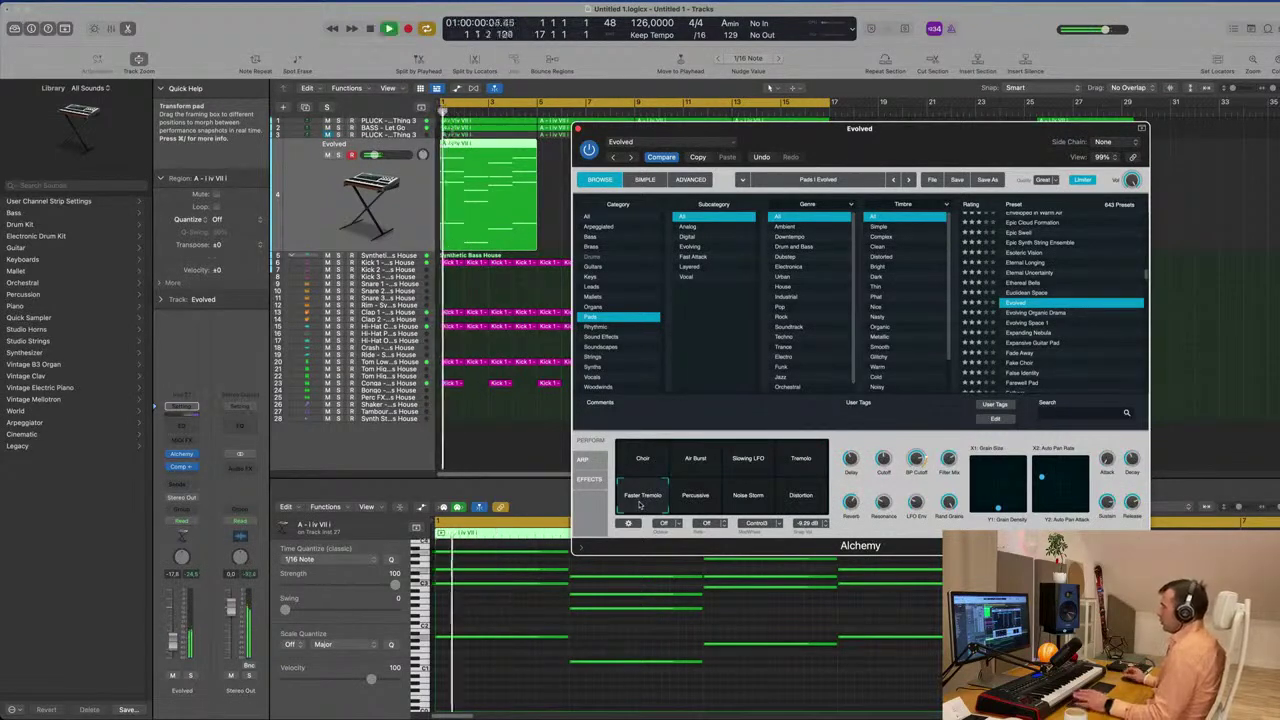
pyautogui.click(691, 504)
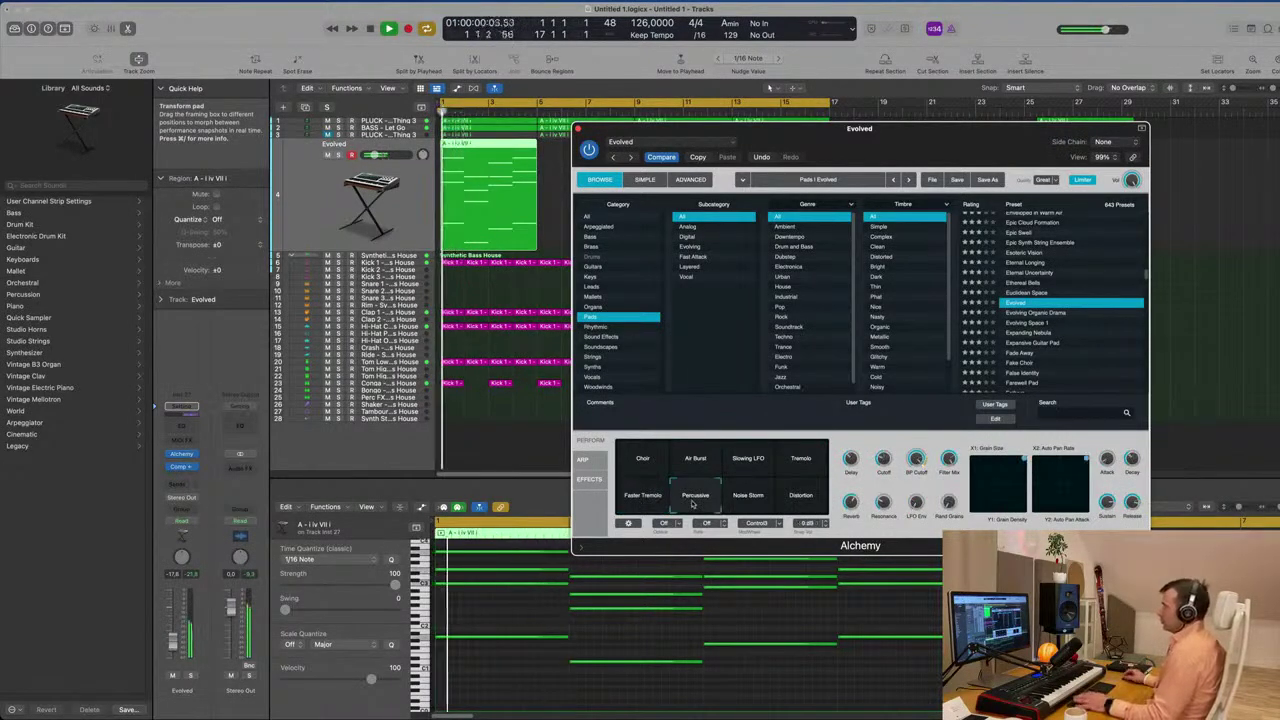
pyautogui.click(751, 503)
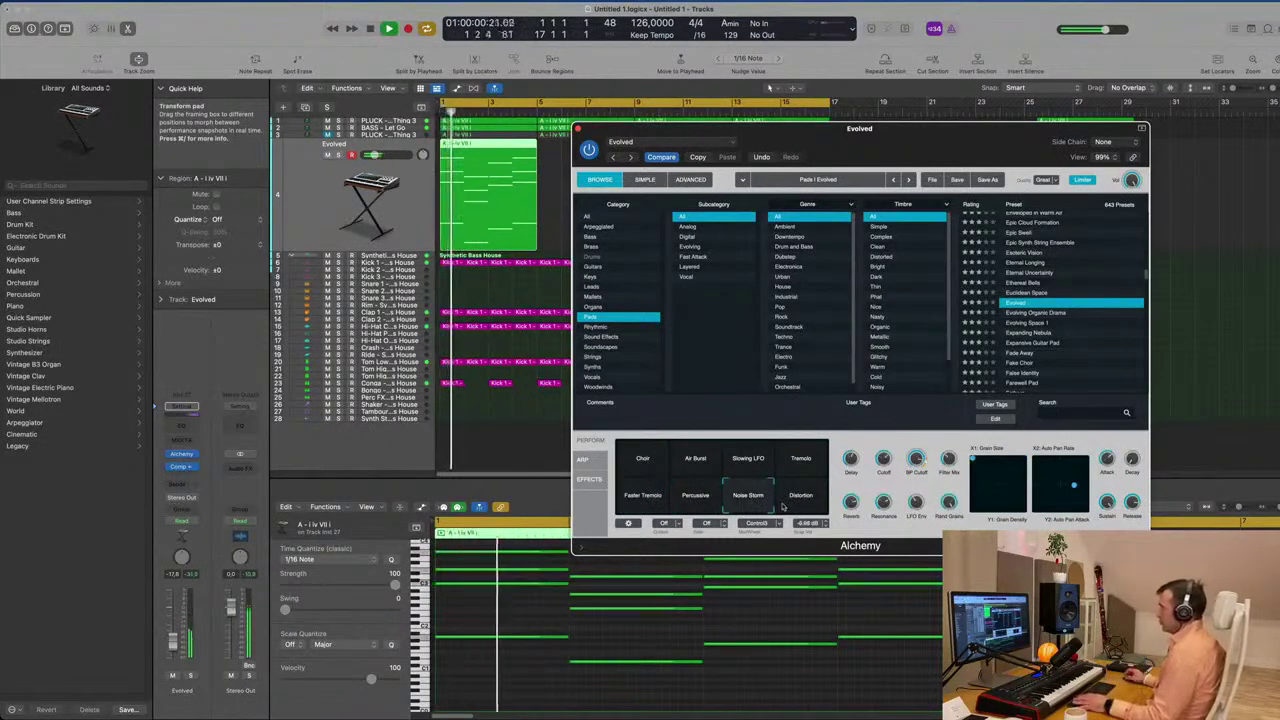
pyautogui.click(800, 500)
pyautogui.click(643, 460)
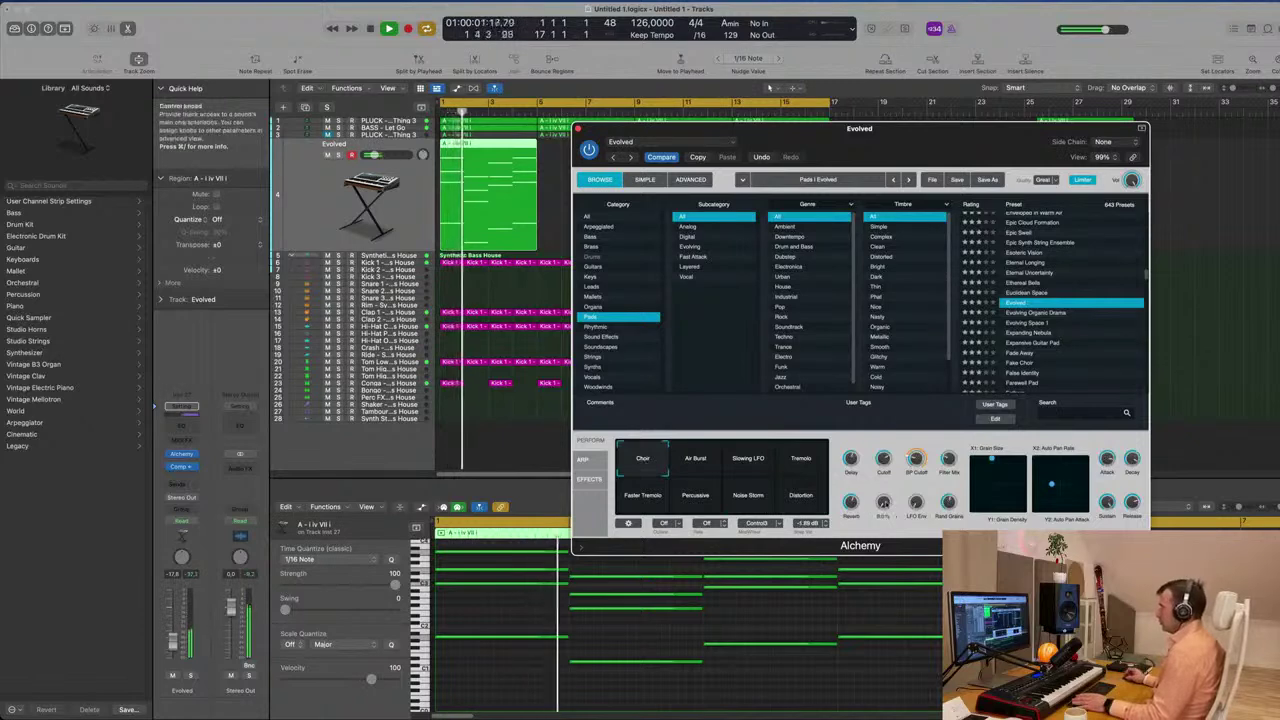
# Repeat the Evolved pad's four-bar chord region three times to fill the 16-bar cycle
pyautogui.moveTo(913, 140); pyautogui.dragTo(730, 348)
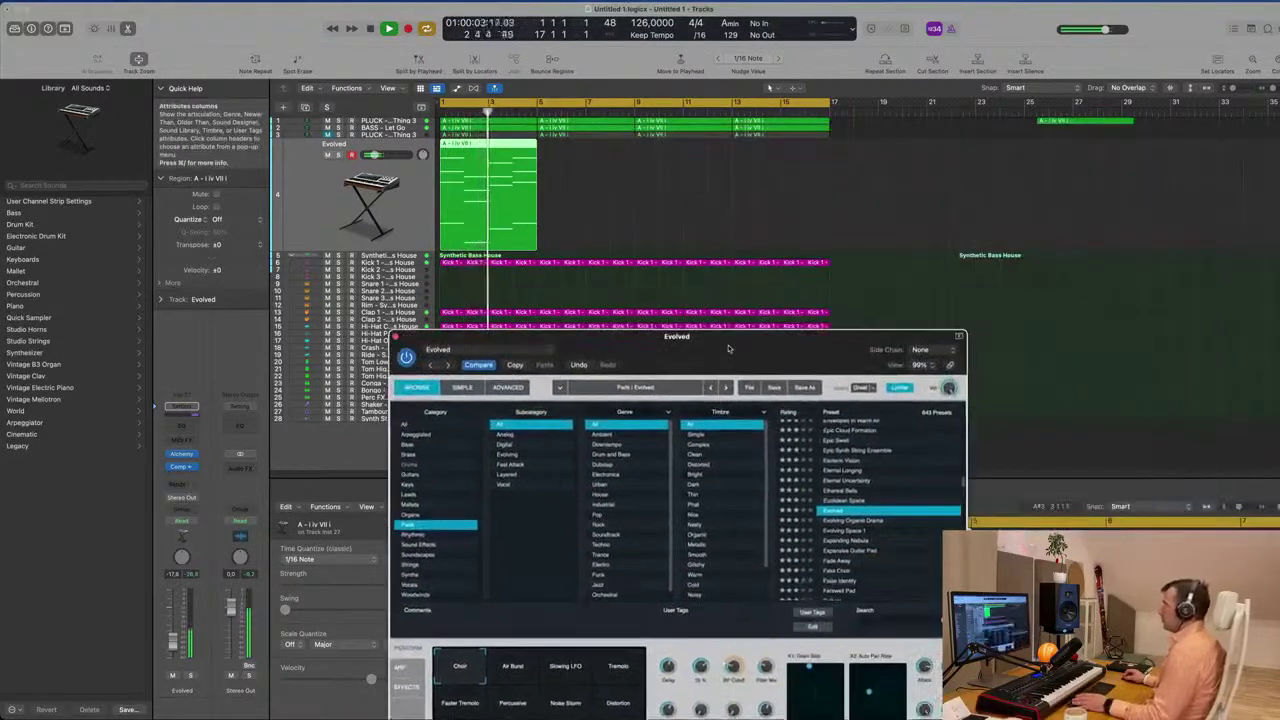
pyautogui.press('super+r')
pyautogui.press('super+r')
pyautogui.press('super+r')
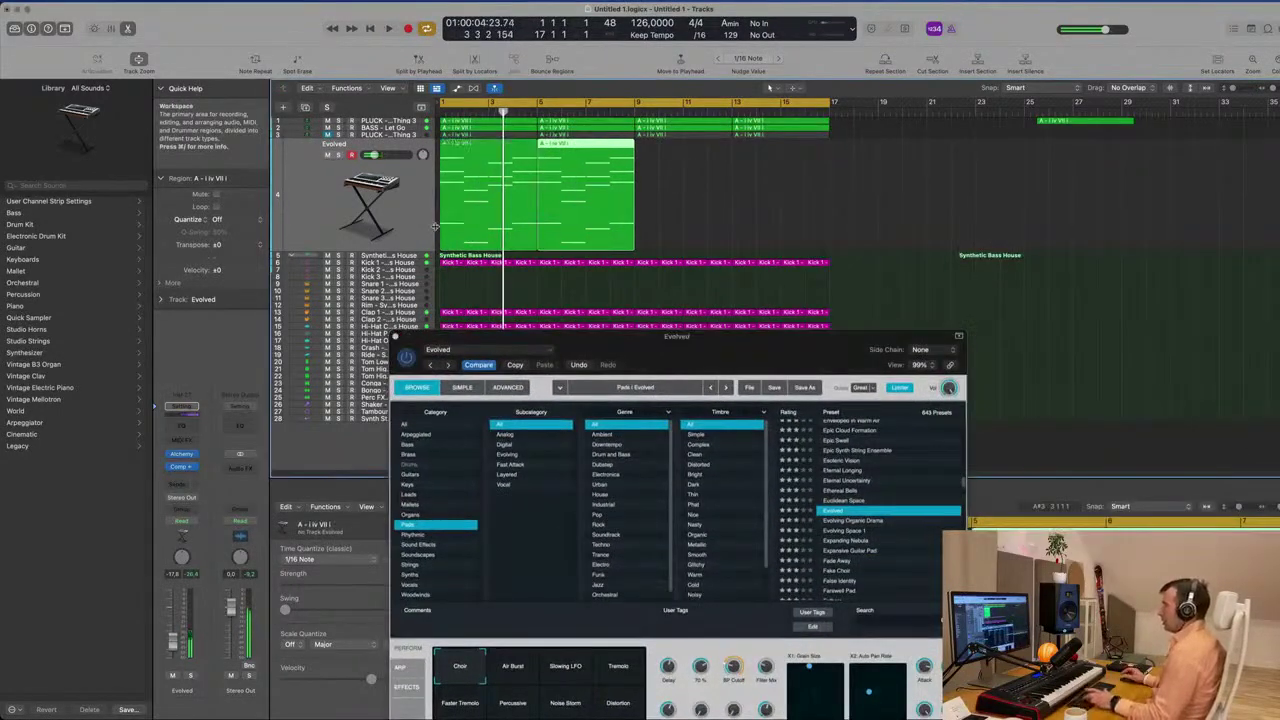
pyautogui.click(399, 226)
# Play the arrangement with the repeated pad and lower the Evolved track volume to about -21.5 dB
pyautogui.press('space')
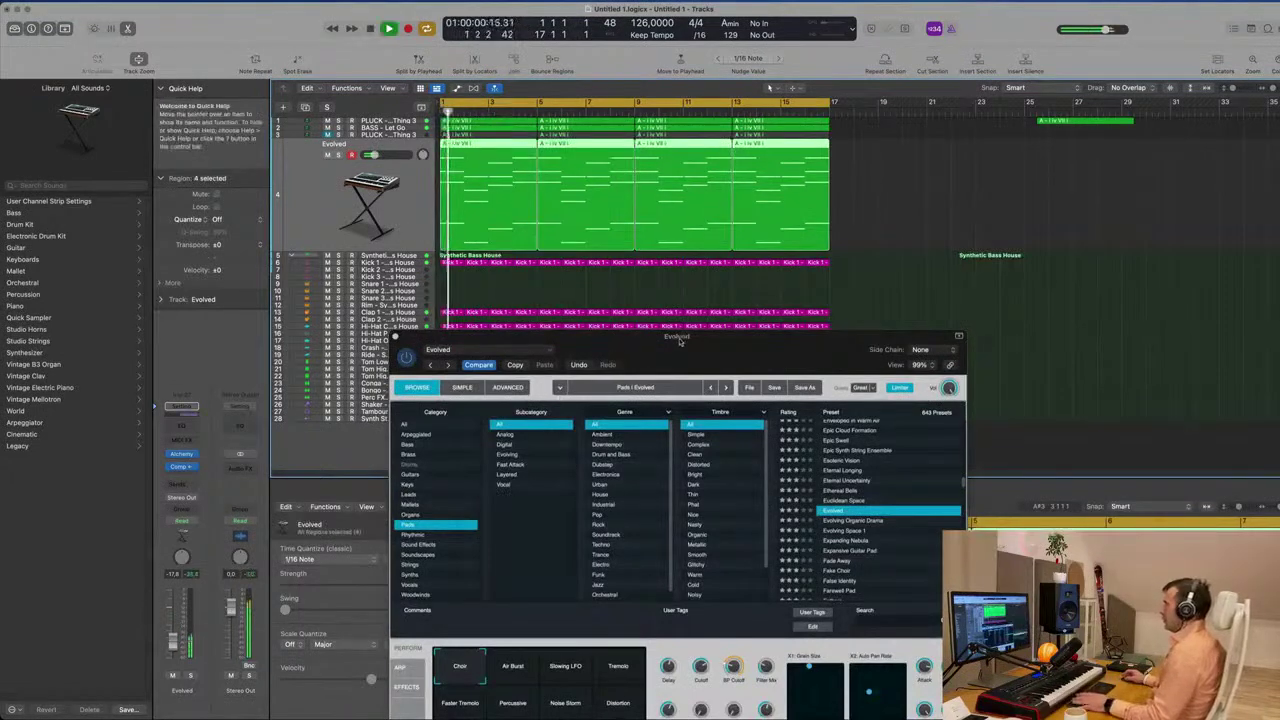
pyautogui.moveTo(438, 338); pyautogui.dragTo(615, 246)
pyautogui.press('space')
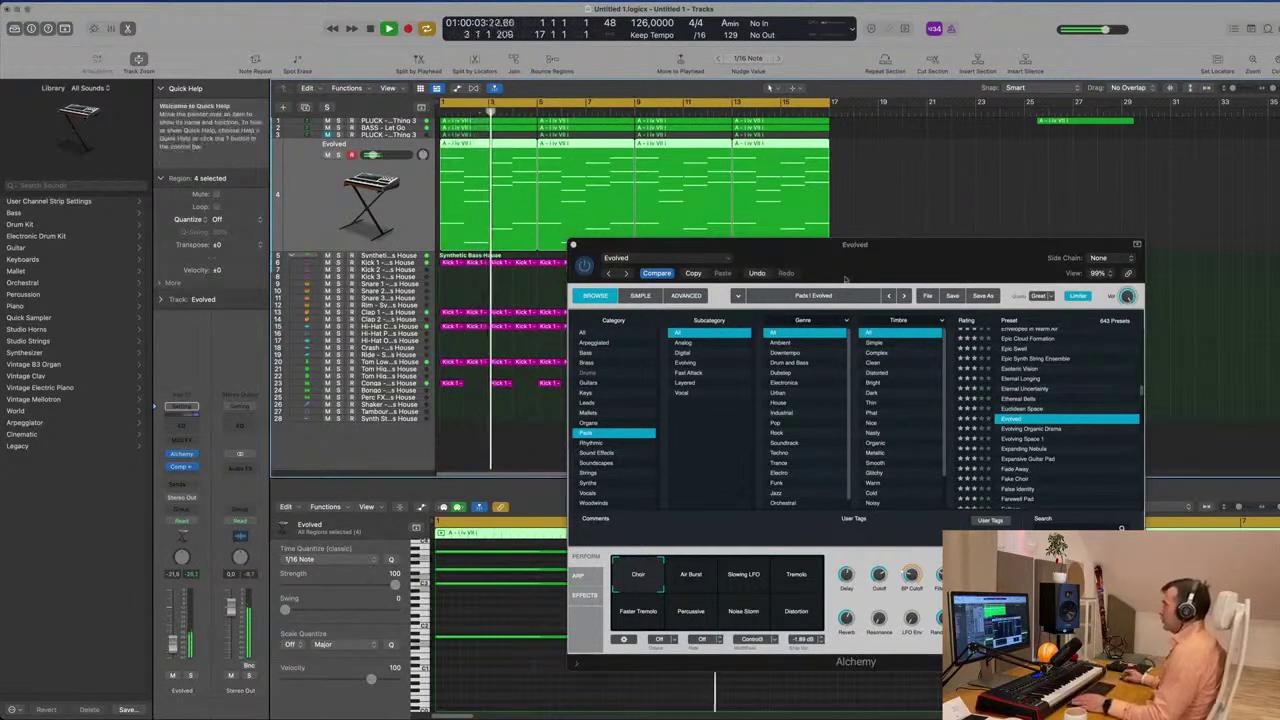
pyautogui.moveTo(690, 244); pyautogui.dragTo(925, 102)
pyautogui.press('space')
# Select all regions, name them after their tracks and colour them by track colour
pyautogui.click(633, 304)
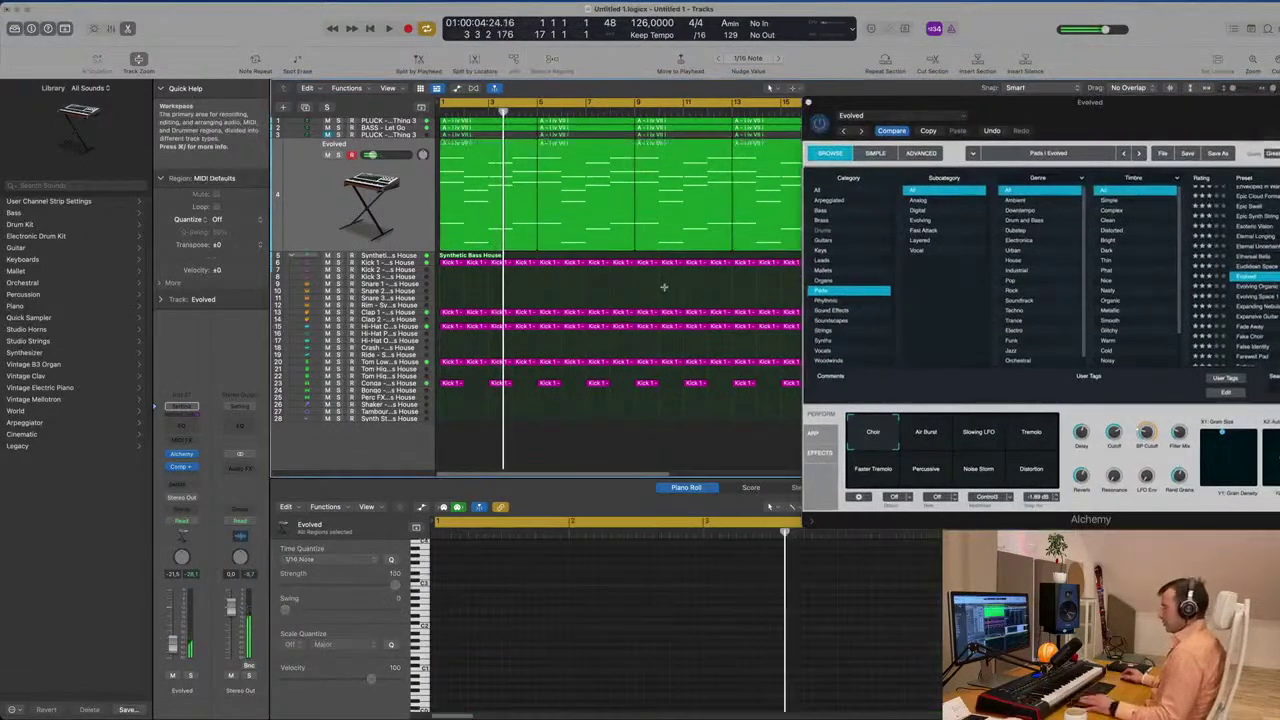
pyautogui.press('super+a')
pyautogui.rightClick(621, 313)
pyautogui.click(660, 320)
pyautogui.rightClick(628, 316)
pyautogui.click(666, 331)
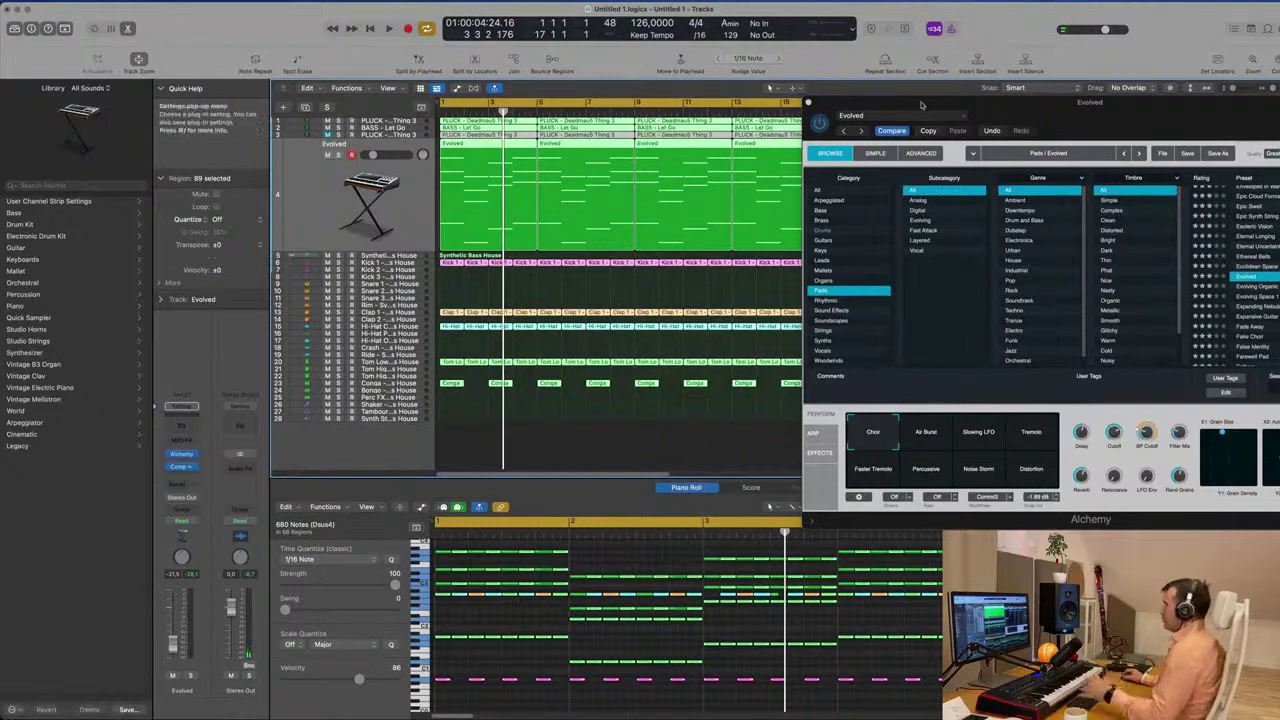
pyautogui.moveTo(917, 104); pyautogui.dragTo(903, 128)
pyautogui.click(556, 291)
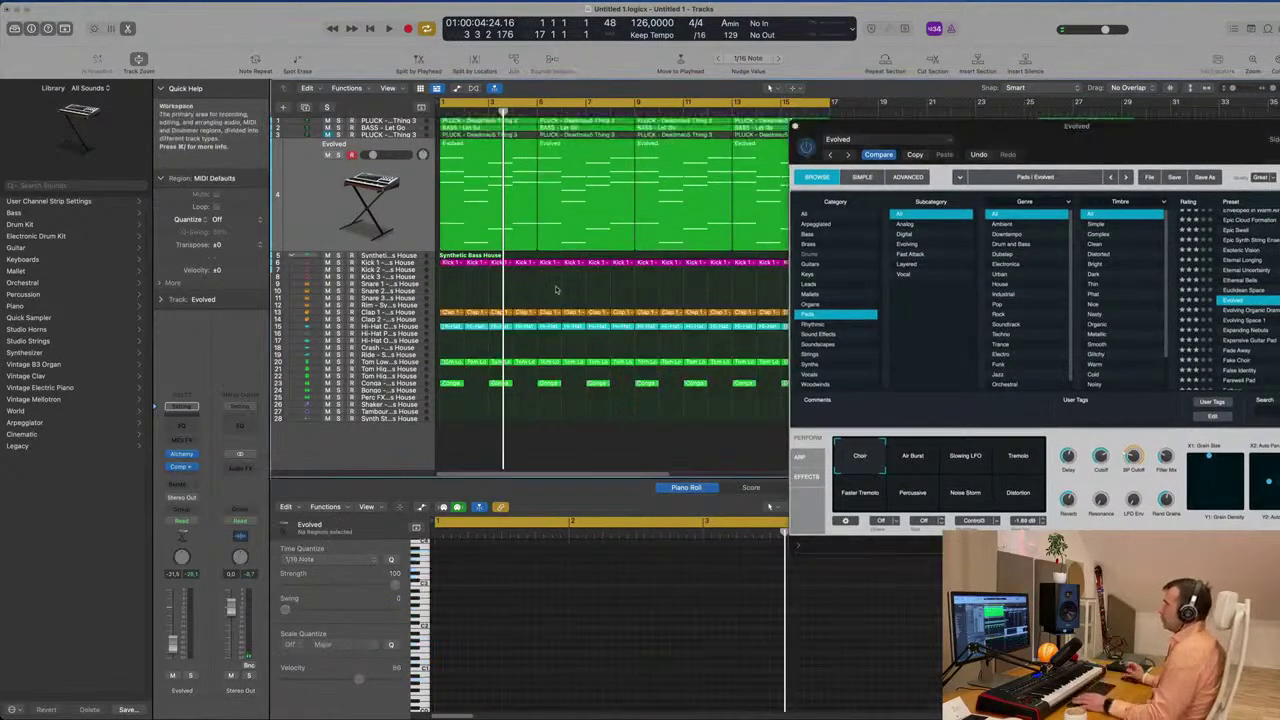
# Play the arrangement with the Evolved pad, select the pad's four regions and move the Alchemy window clear of them
pyautogui.press('space')
pyautogui.moveTo(1090, 137); pyautogui.dragTo(928, 214)
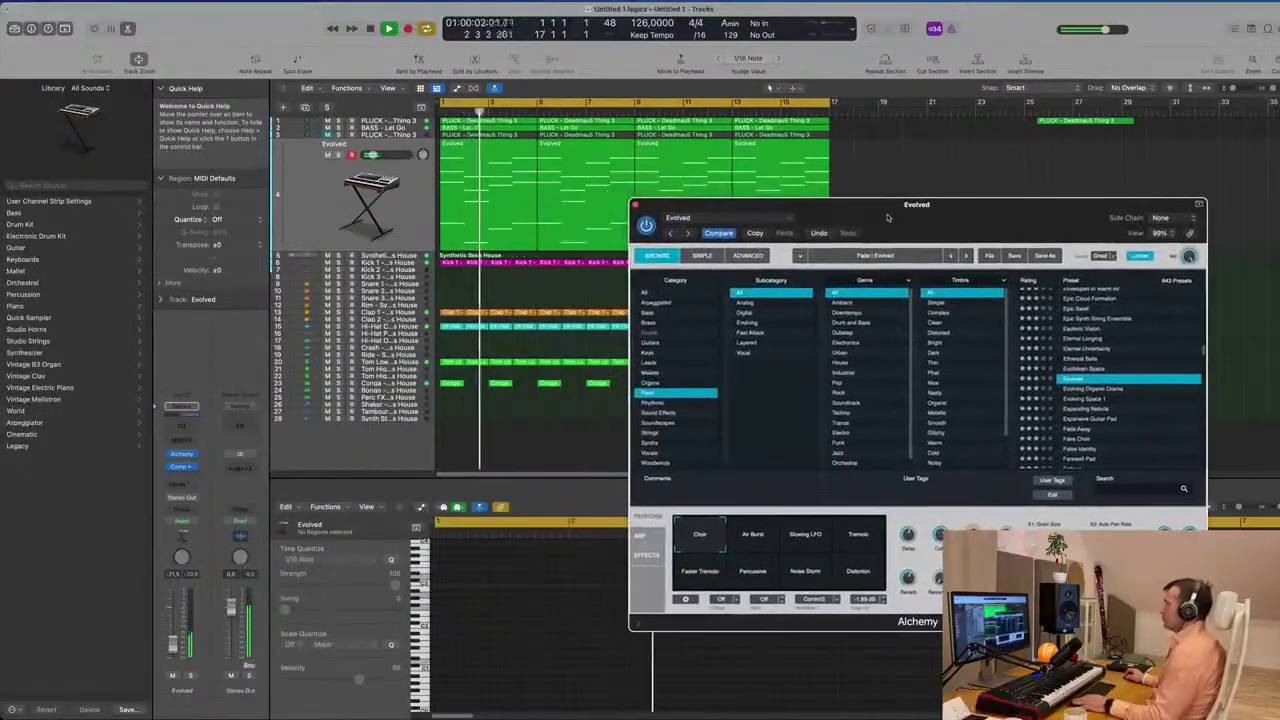
pyautogui.click(474, 228)
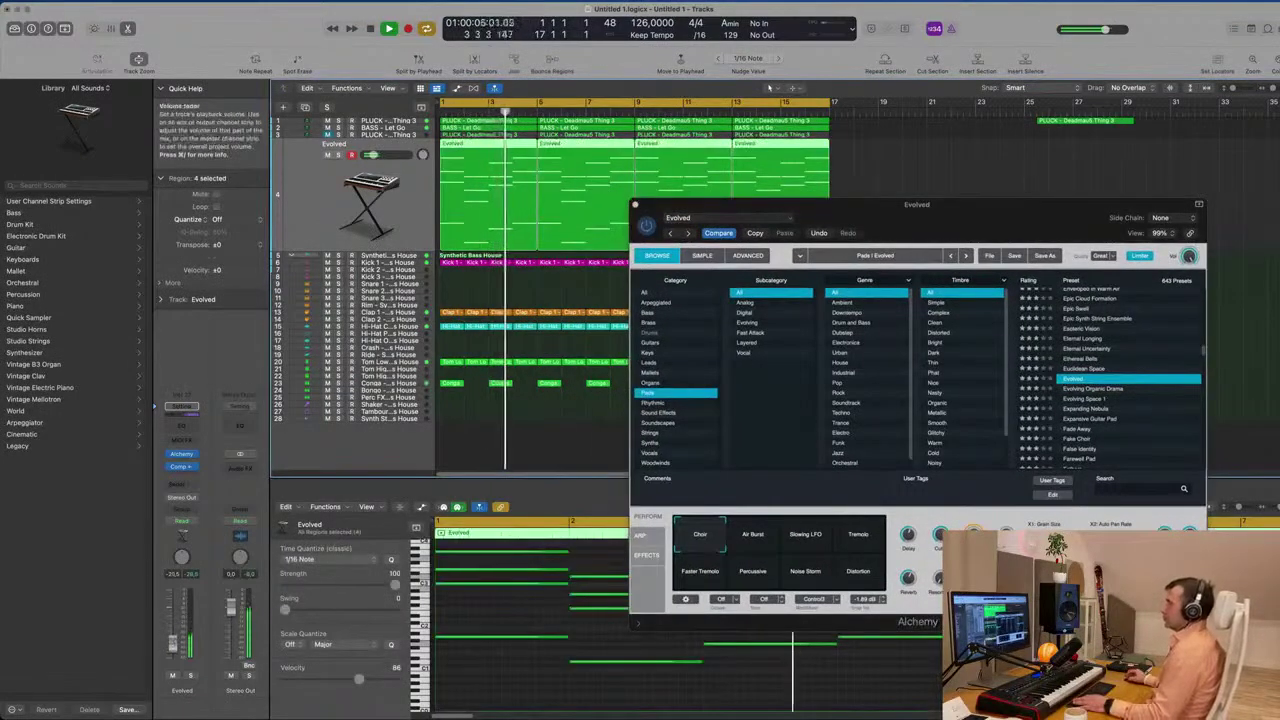
pyautogui.moveTo(942, 209); pyautogui.dragTo(869, 230)
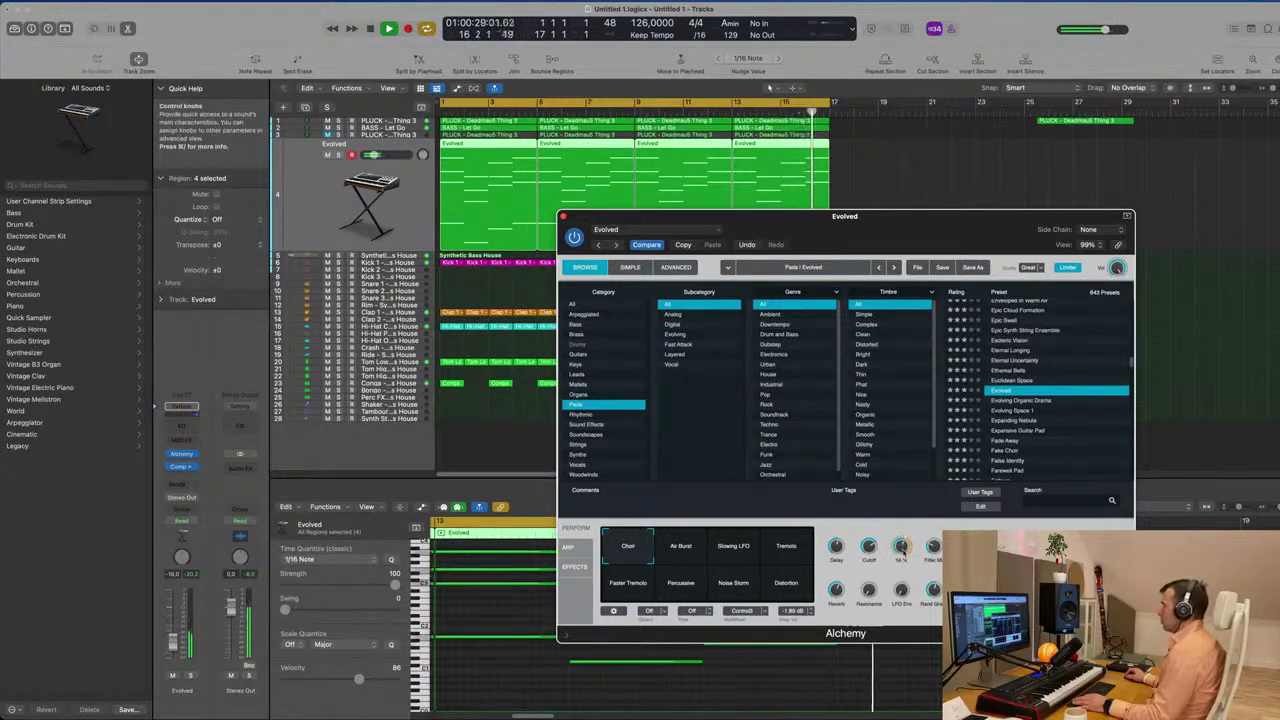
pyautogui.moveTo(760, 215); pyautogui.dragTo(806, 191)
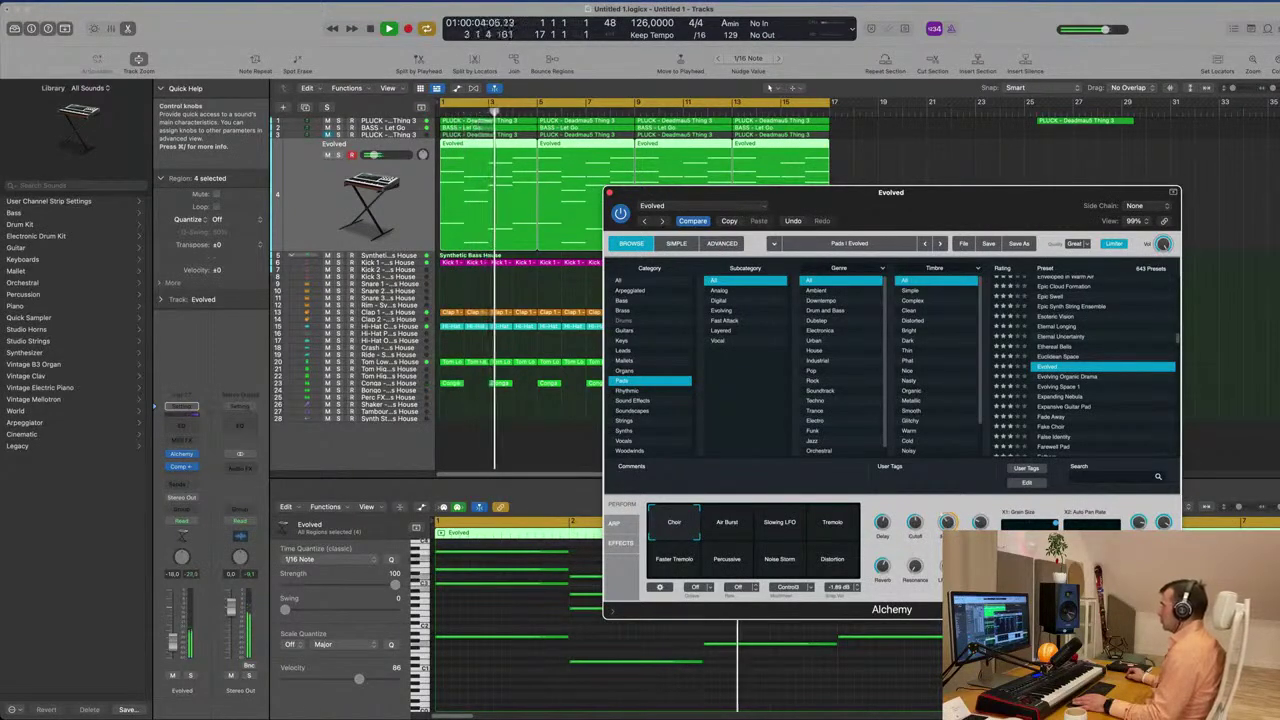
pyautogui.moveTo(890, 192); pyautogui.dragTo(807, 179)
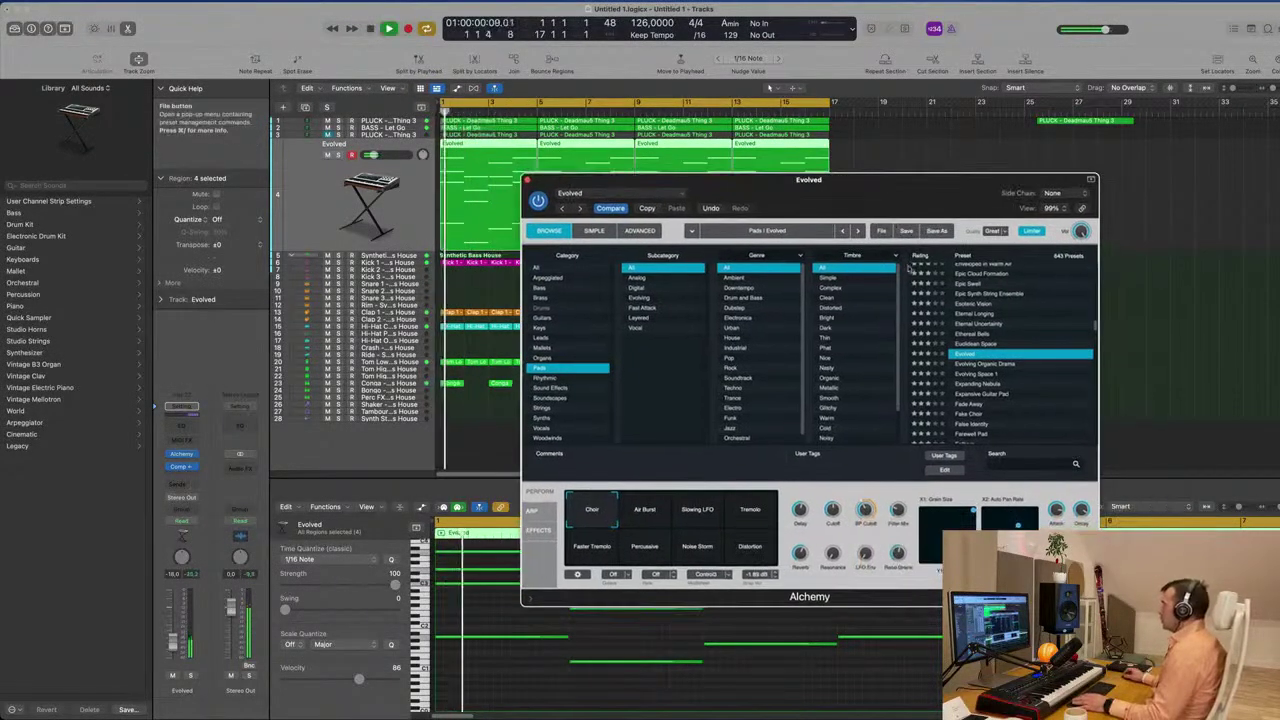
# Load the Expanding Nebula pad preset in Alchemy in place of Evolved and browse further down the pad presets during playback
pyautogui.click(990, 386)
pyautogui.press('space')
pyautogui.scroll(-3, 1041, 385)
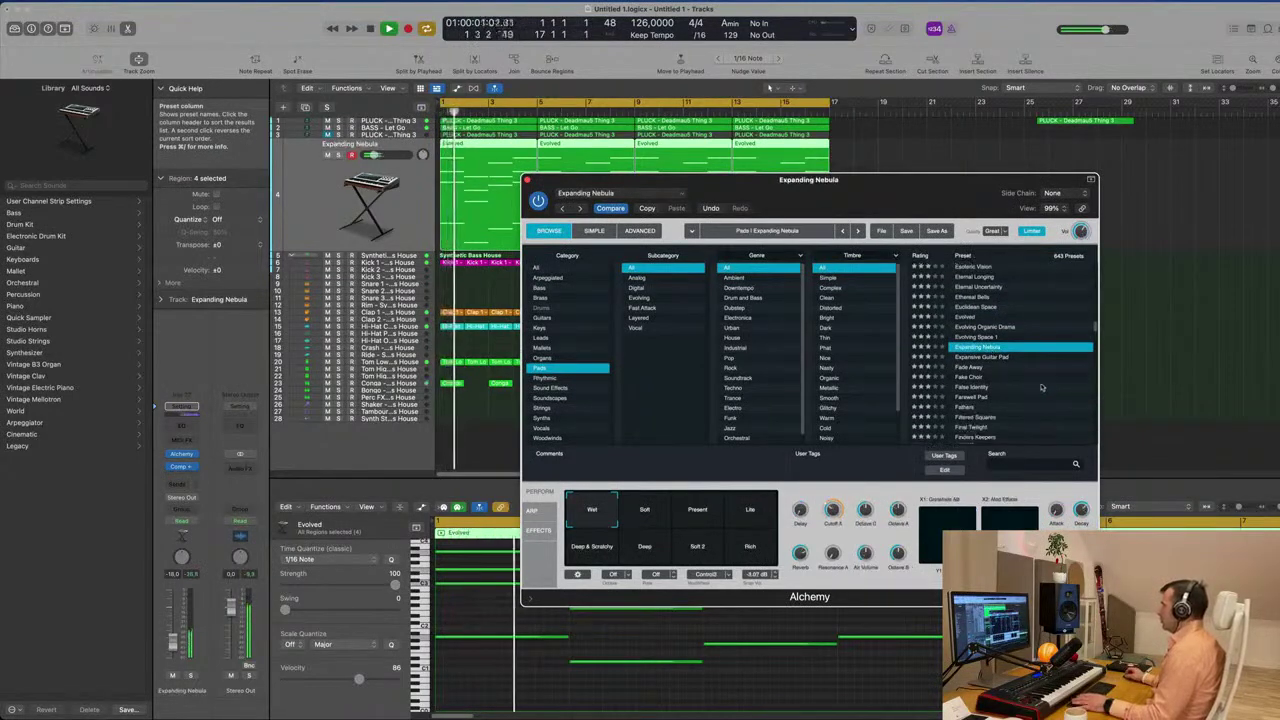
pyautogui.scroll(-10, 1036, 408)
pyautogui.moveTo(700, 179); pyautogui.dragTo(847, 178)
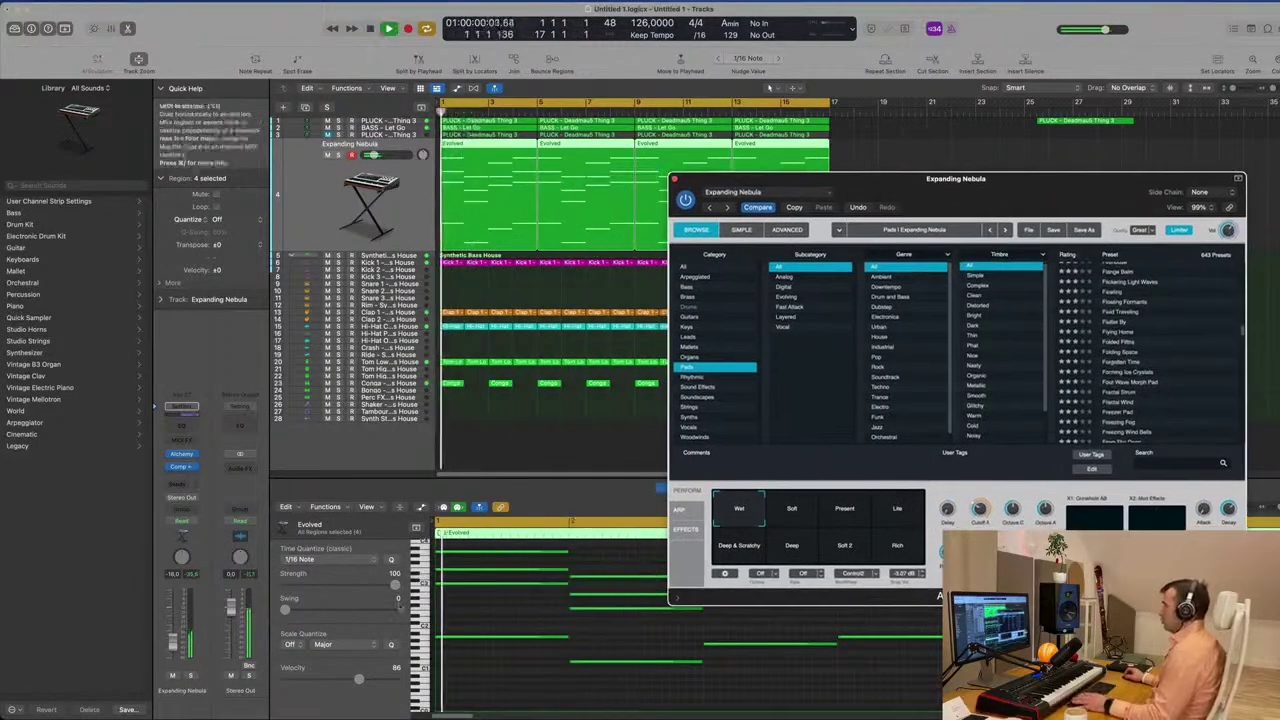
# Audition Expanding Nebula's Soft, Present, Lite, Deep & Scratchy and Deep variations during playback and return to Wet
pyautogui.click(791, 511)
pyautogui.click(852, 513)
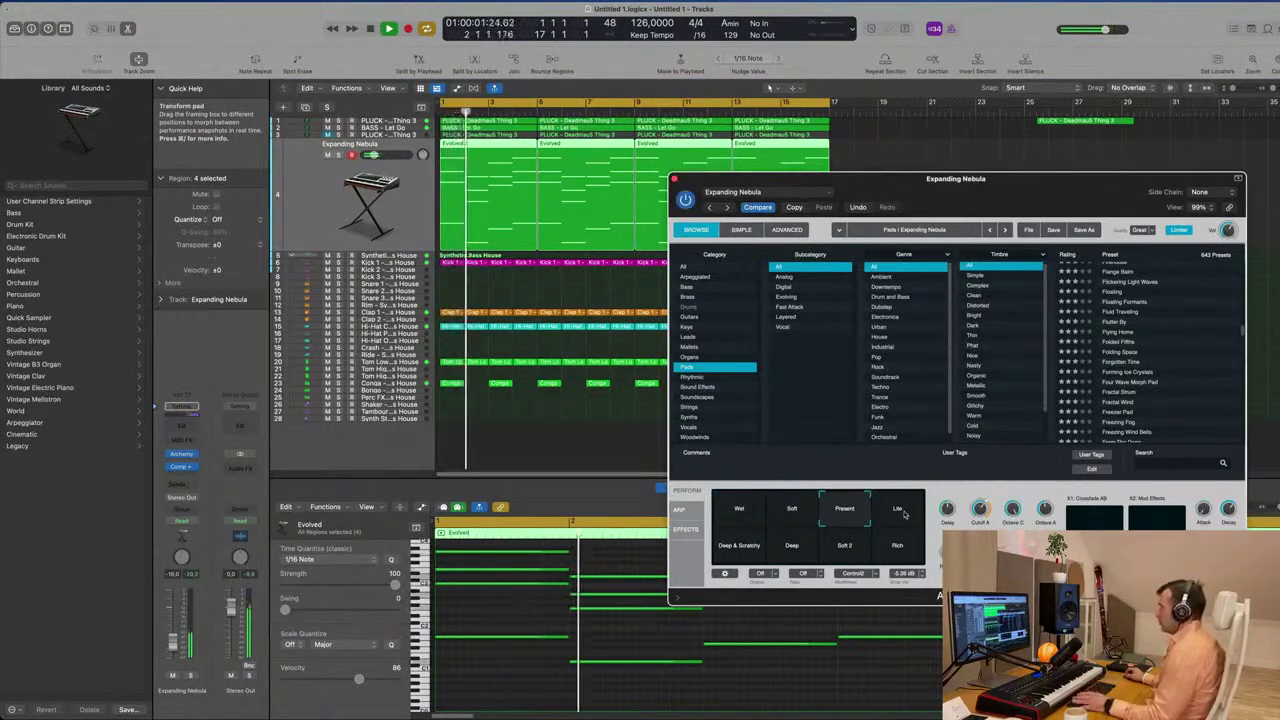
pyautogui.click(899, 512)
pyautogui.click(733, 556)
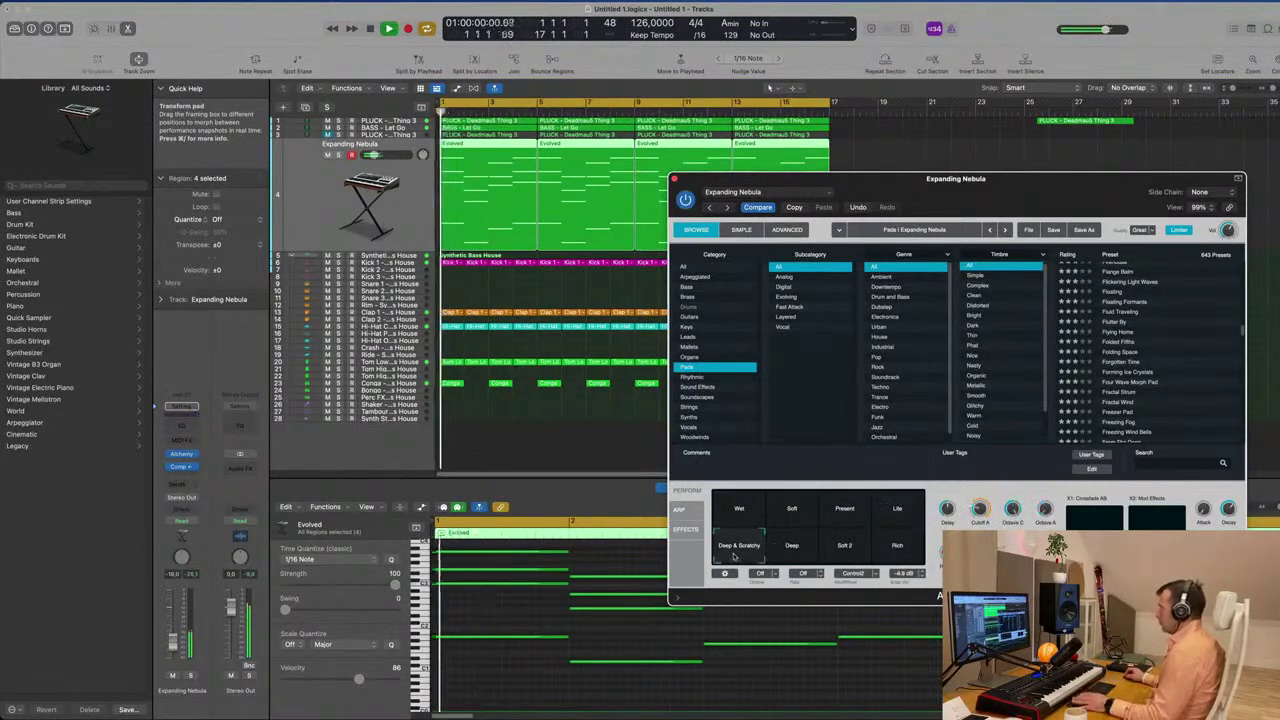
pyautogui.click(790, 550)
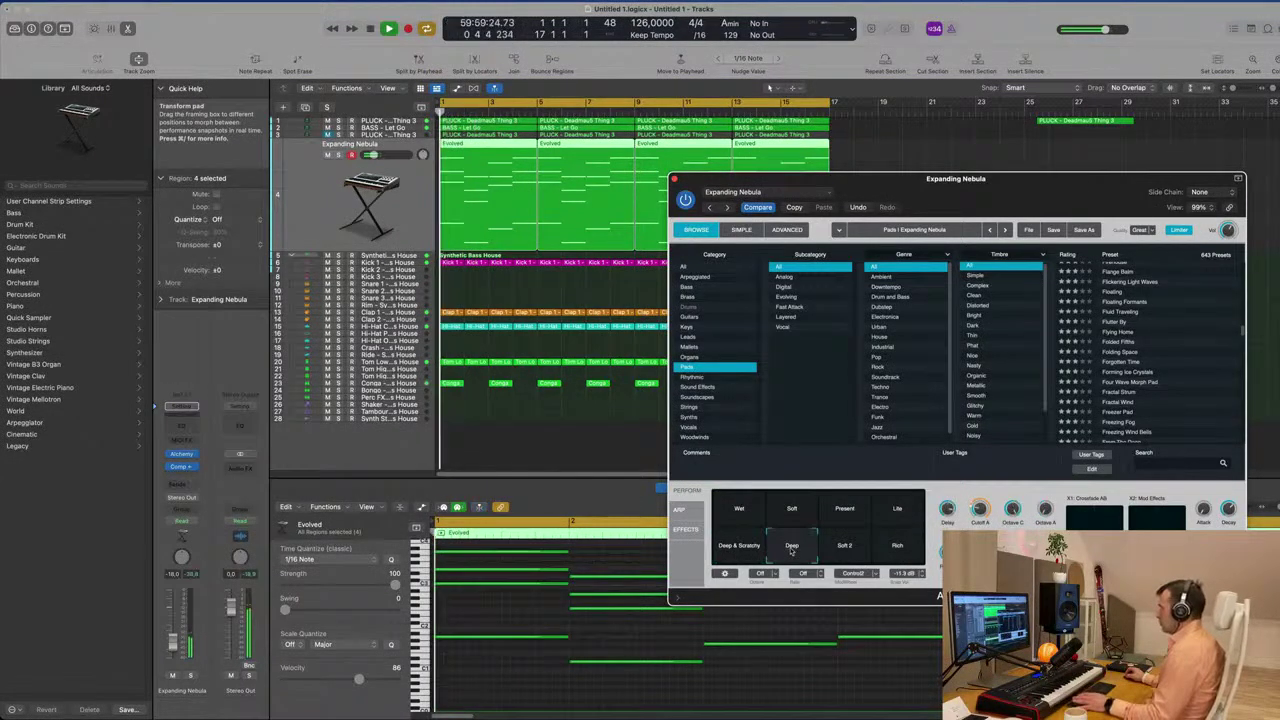
pyautogui.click(735, 508)
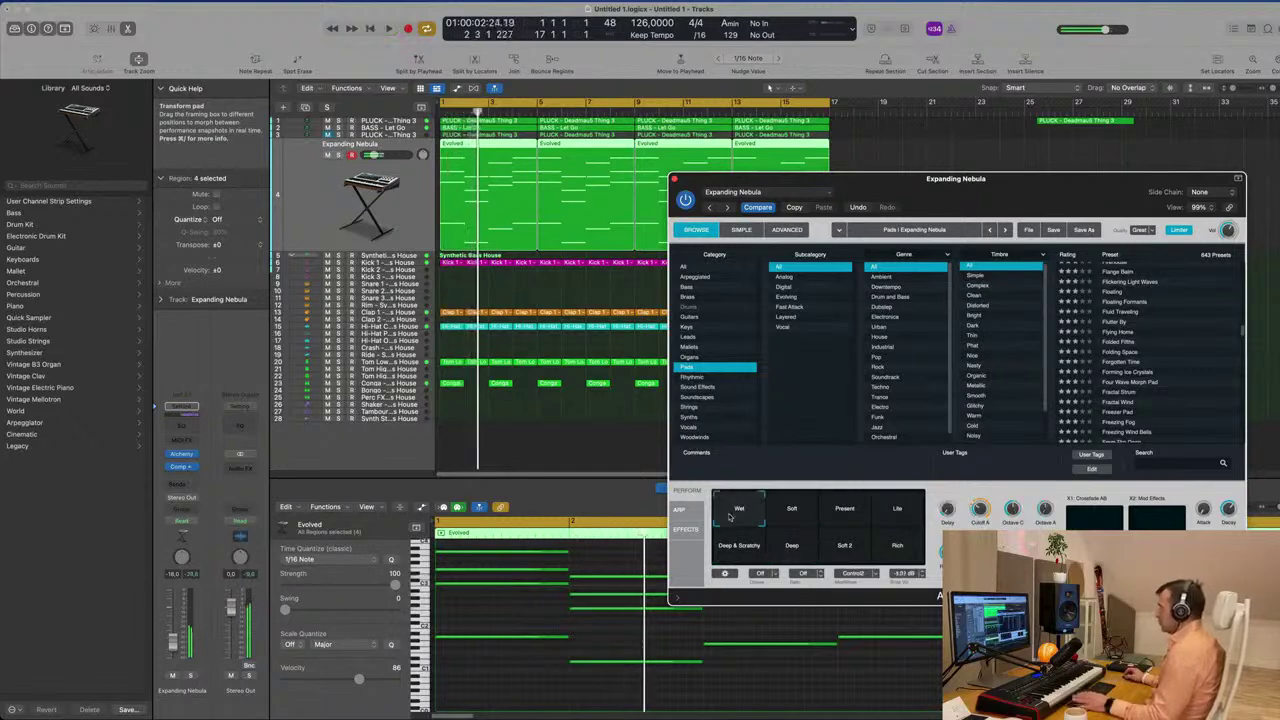
pyautogui.moveTo(1050, 178); pyautogui.dragTo(1007, 162)
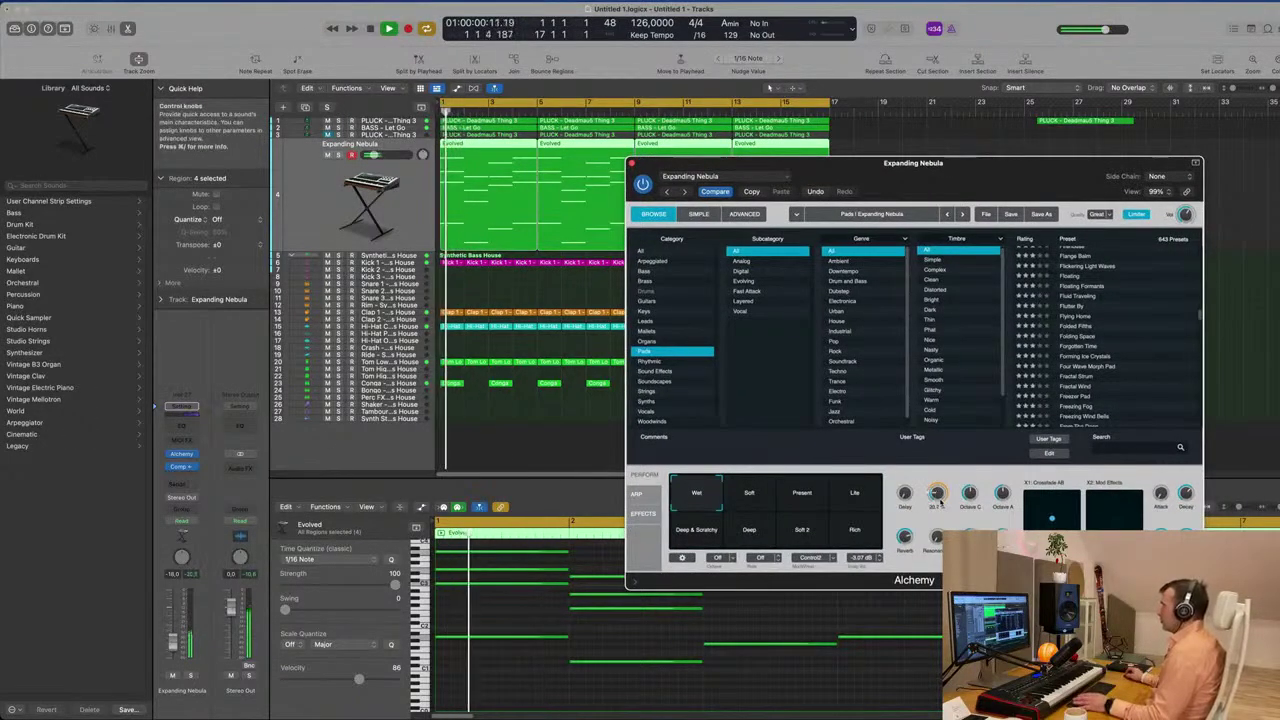
# Add a Bus 4 send to the Expanding Nebula track and raise its send level during playback
pyautogui.click(181, 485)
pyautogui.moveTo(185, 500)
pyautogui.click(290, 316)
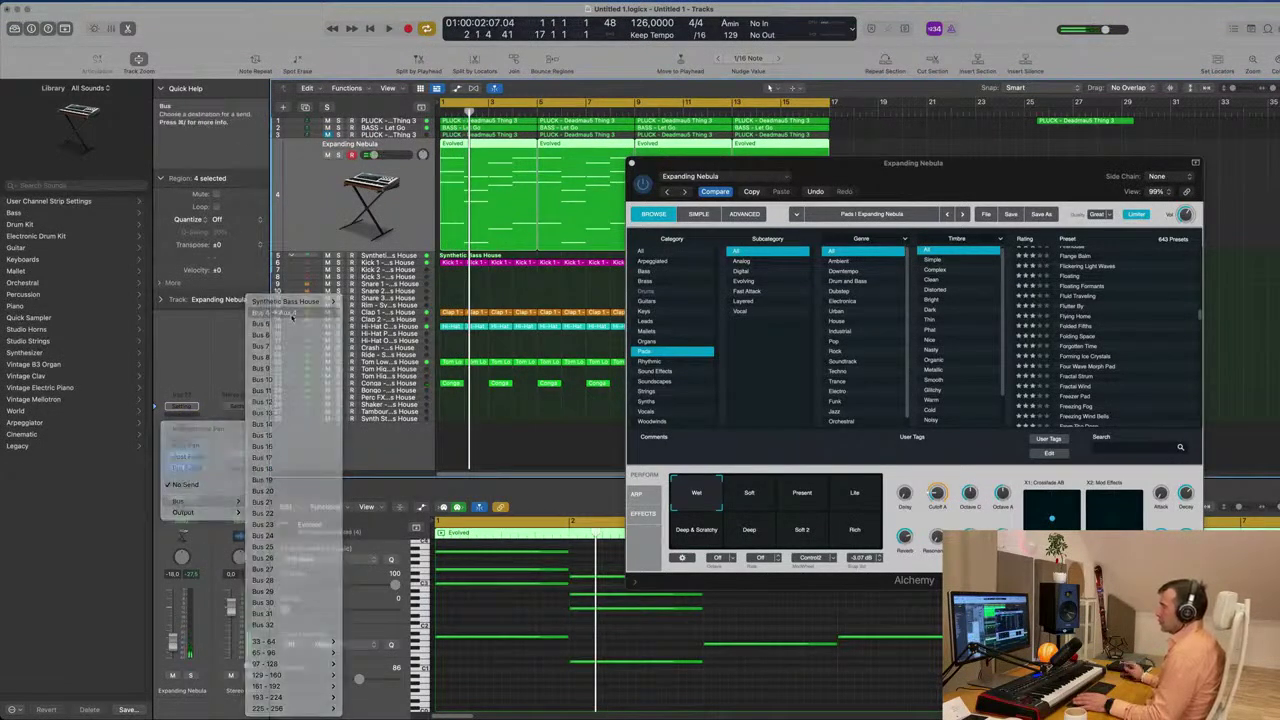
pyautogui.press('space')
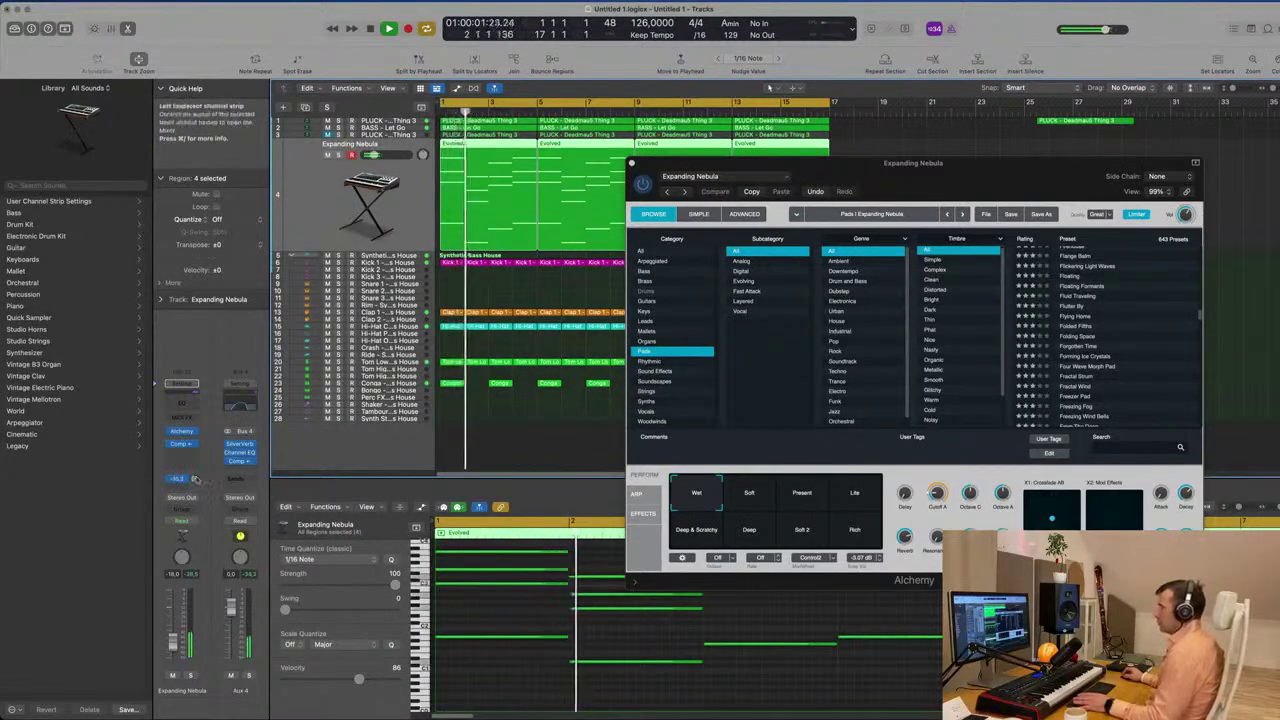
pyautogui.moveTo(194, 479); pyautogui.dragTo(195, 487)
# Load the From The Deep pad preset in Alchemy in place of Expanding Nebula
pyautogui.moveTo(977, 509); pyautogui.dragTo(924, 509)
pyautogui.click(919, 495)
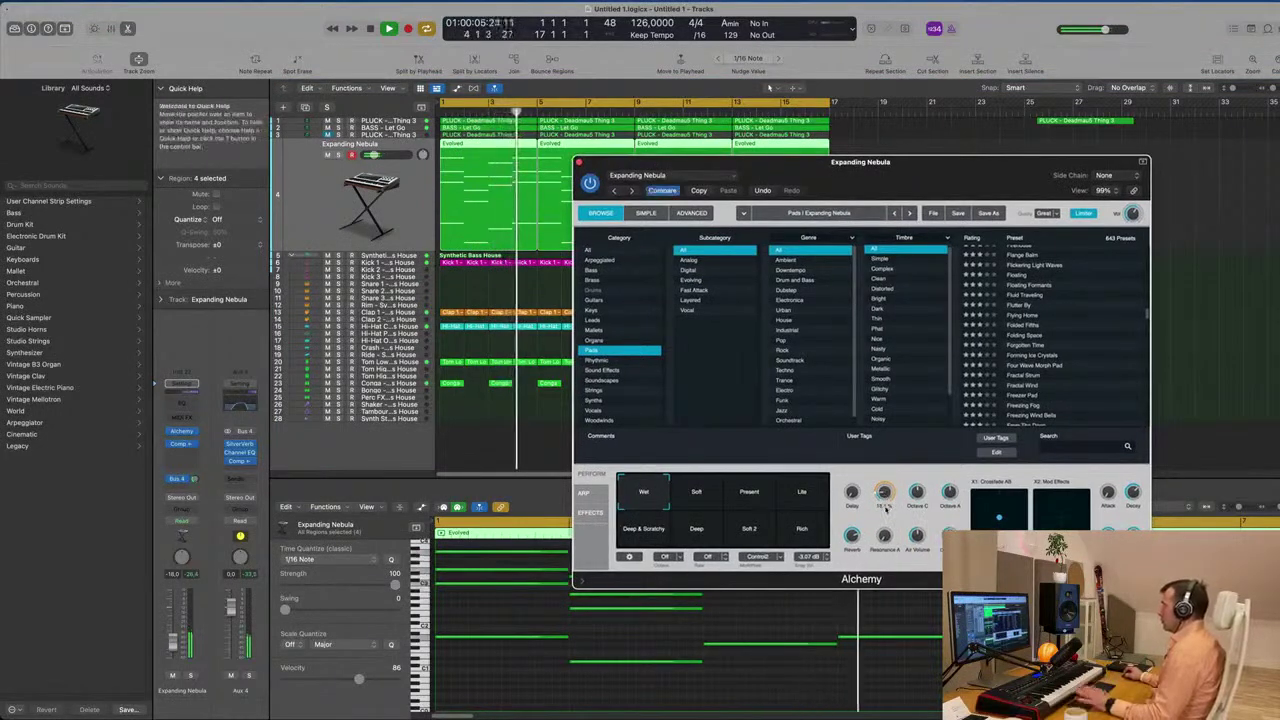
pyautogui.press('space')
pyautogui.press('space')
pyautogui.scroll(-3, 1018, 370)
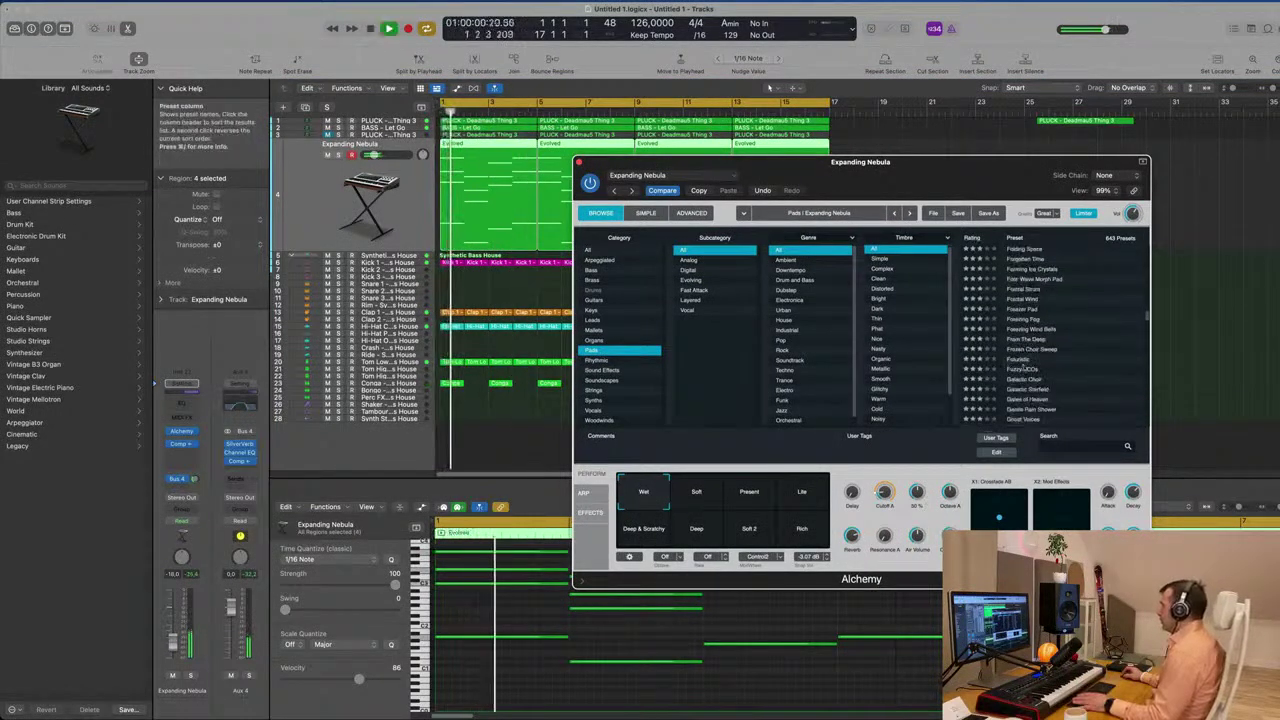
pyautogui.click(1036, 341)
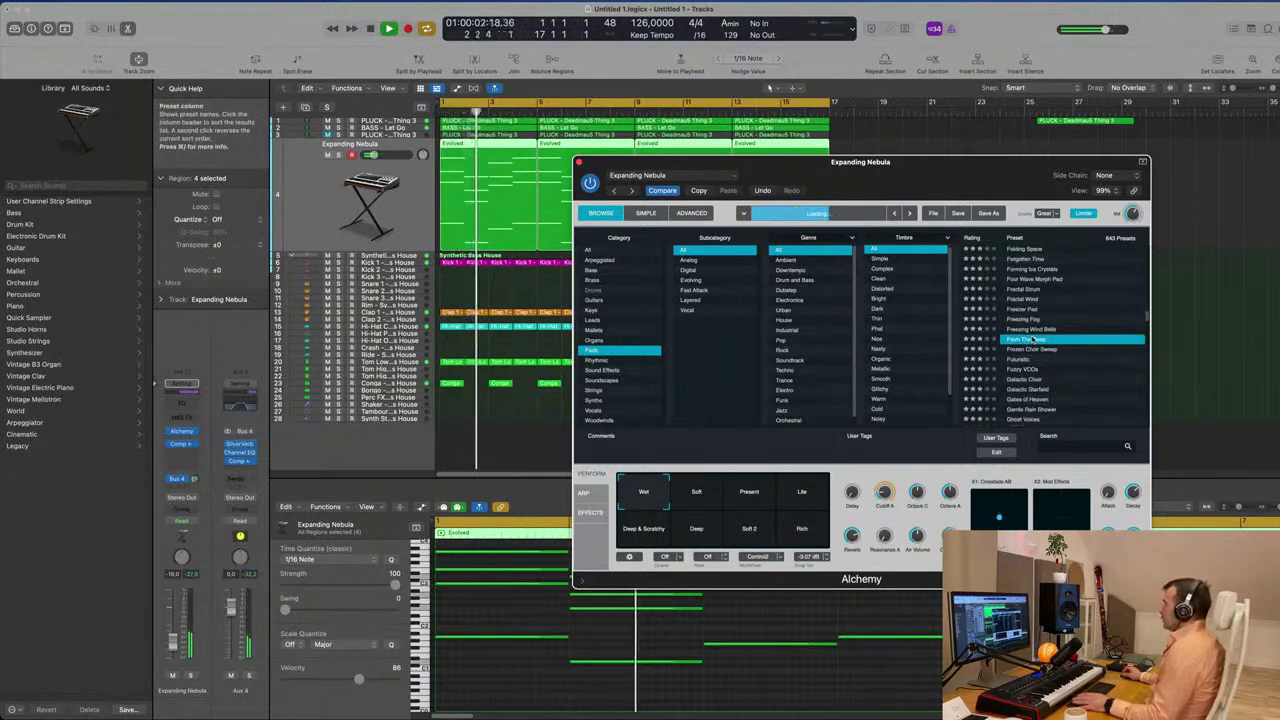
pyautogui.scroll(-1, 1097, 335)
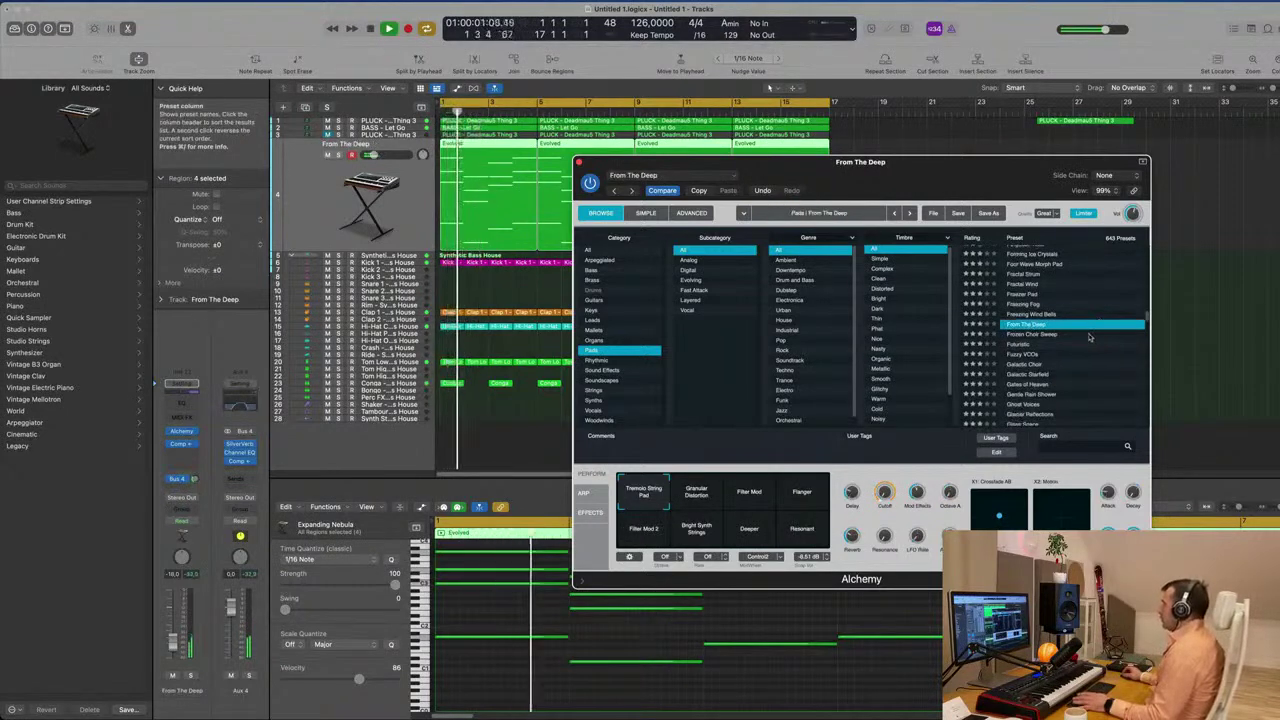
pyautogui.moveTo(928, 161); pyautogui.dragTo(875, 178)
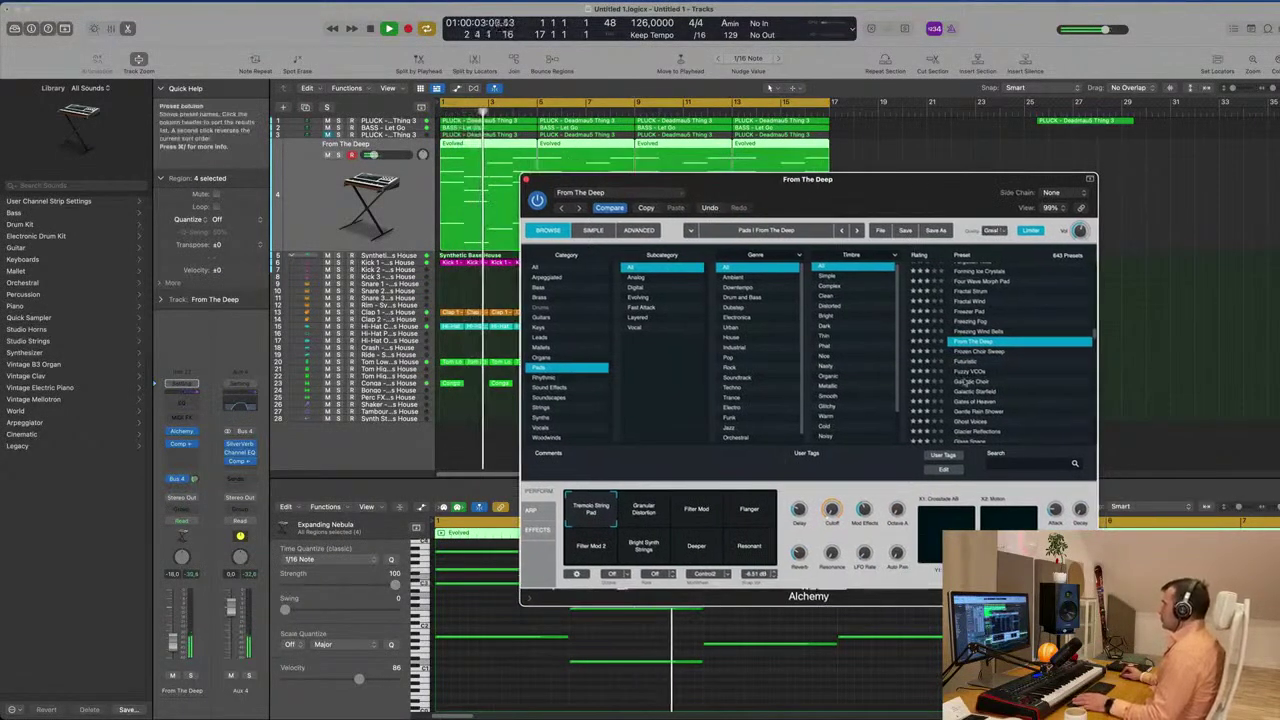
# Audition the Granular Distortion, Filter Mod and Flanger snapshots of the pad, and settle on Deeper
pyautogui.click(643, 510)
pyautogui.click(696, 510)
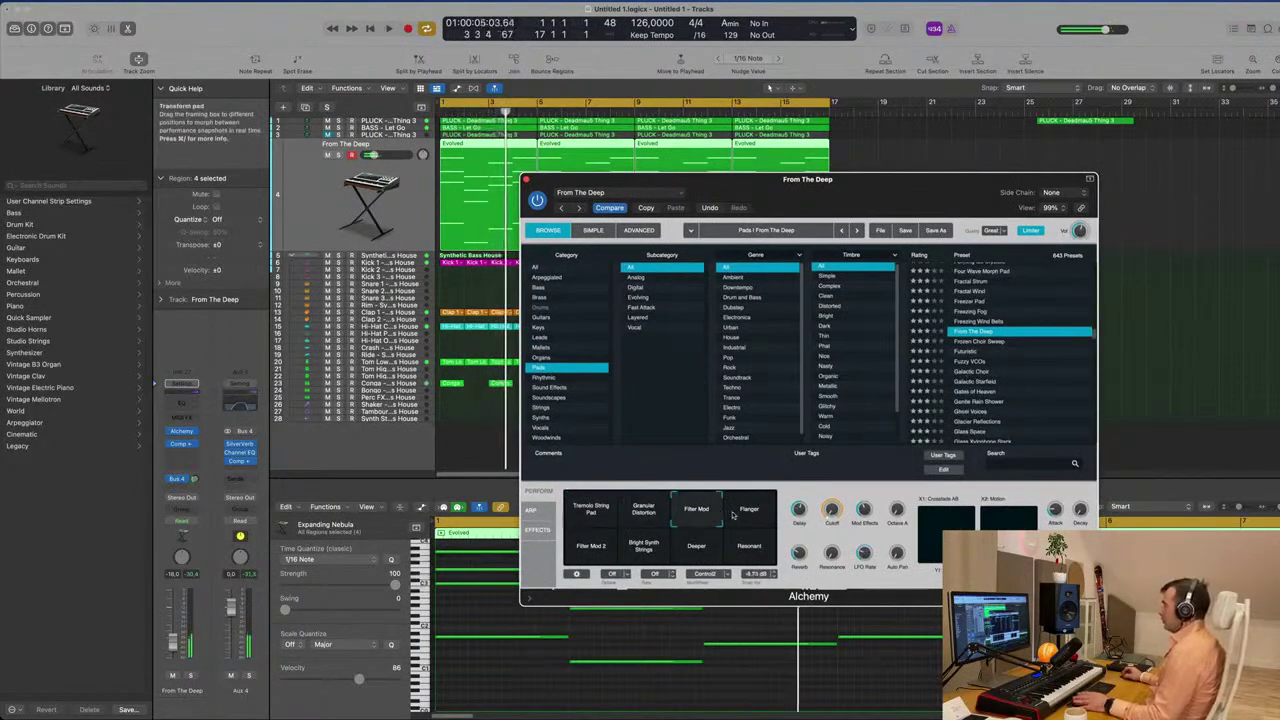
pyautogui.click(752, 514)
pyautogui.click(714, 547)
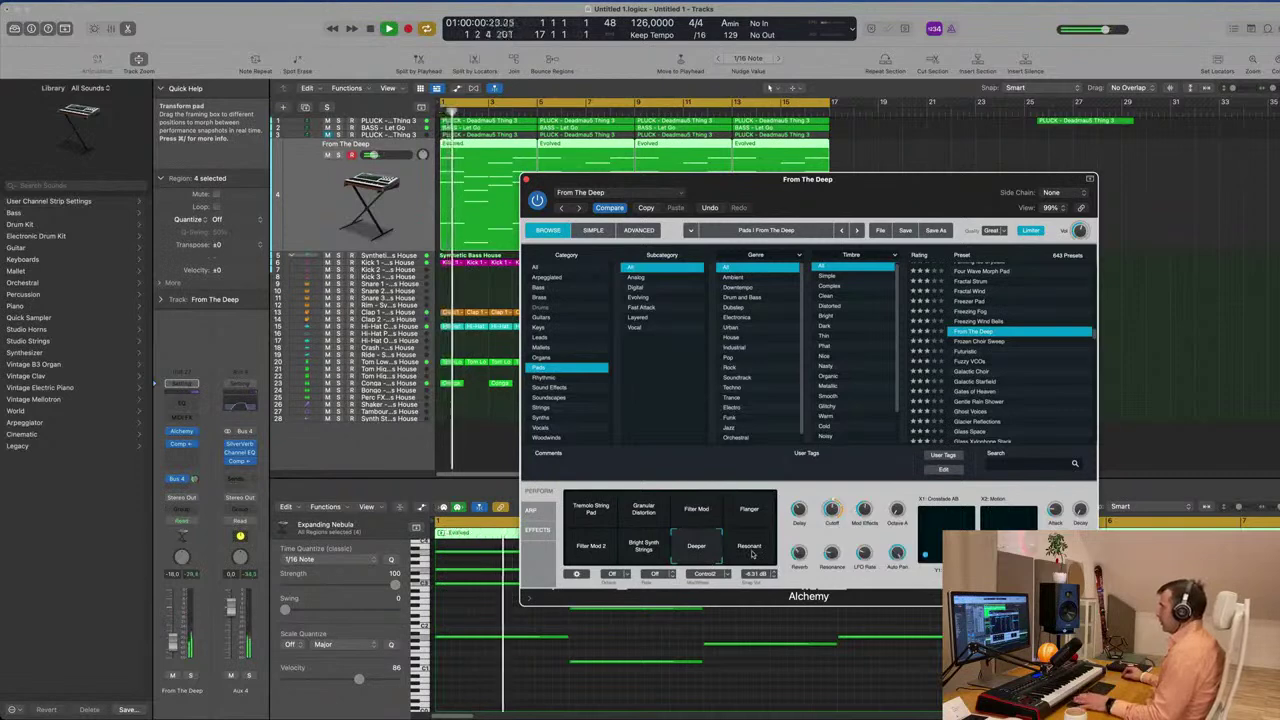
# Raise the From The Deep track's volume to about -16 dB and hide the Alchemy window
pyautogui.moveTo(808, 179); pyautogui.dragTo(958, 164)
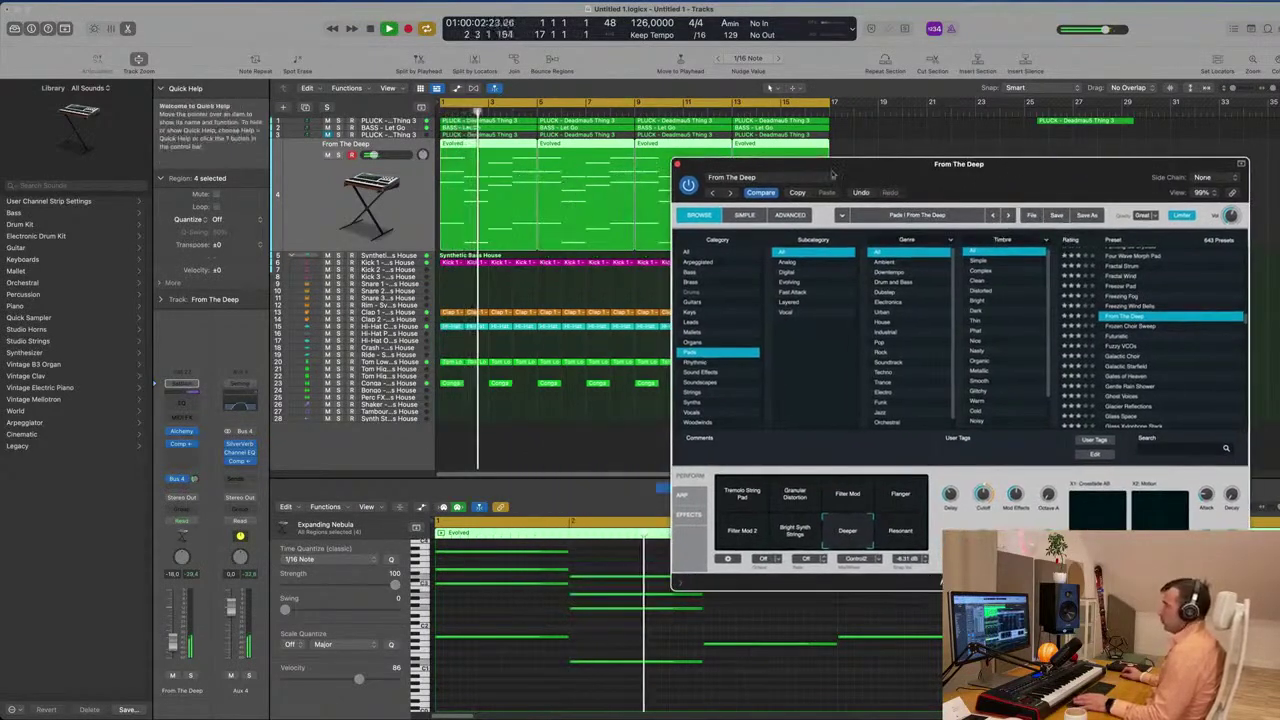
pyautogui.click(173, 638)
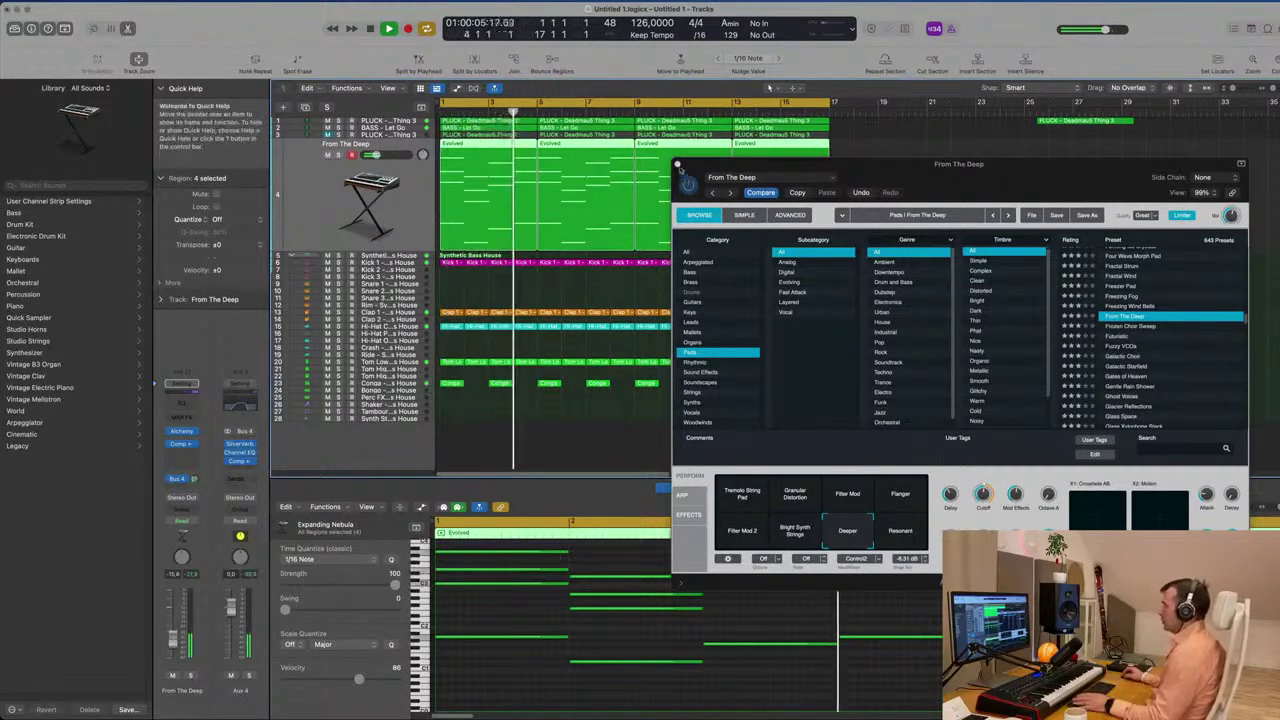
pyautogui.press('v')
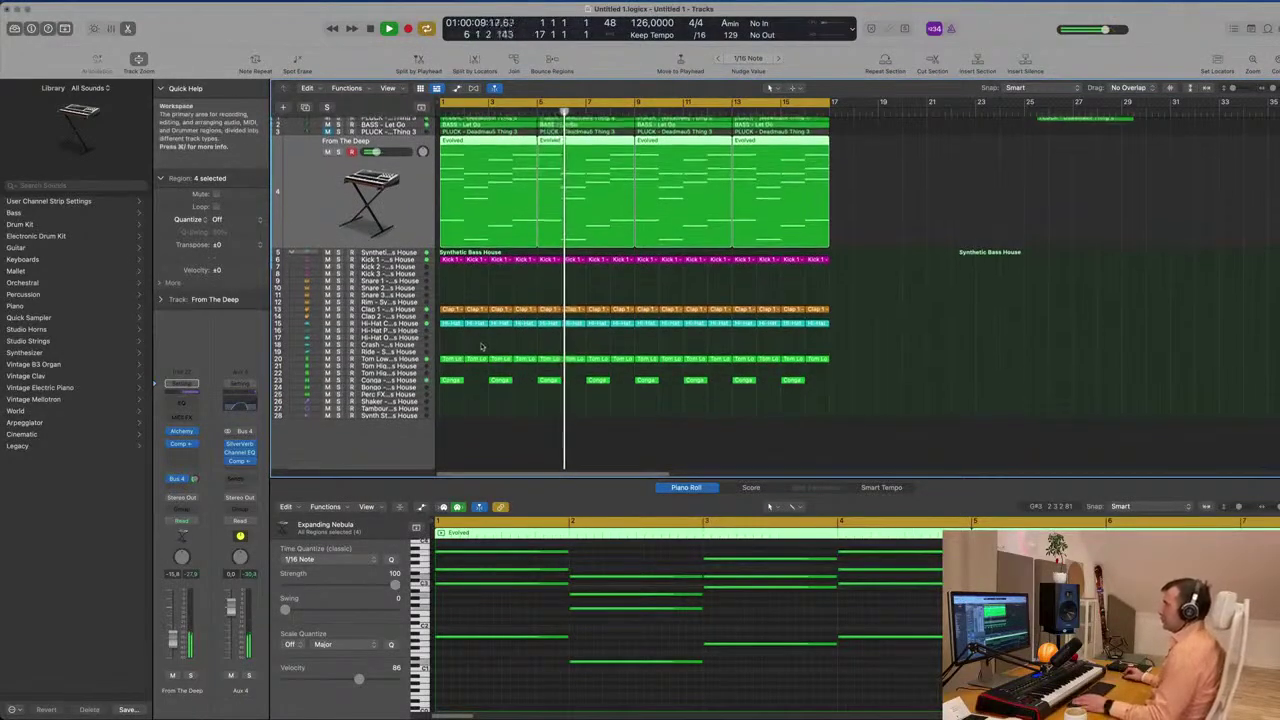
# Inspect the Channel EQ on the Kick 1 track and lower the kick's volume slightly
pyautogui.click(353, 262)
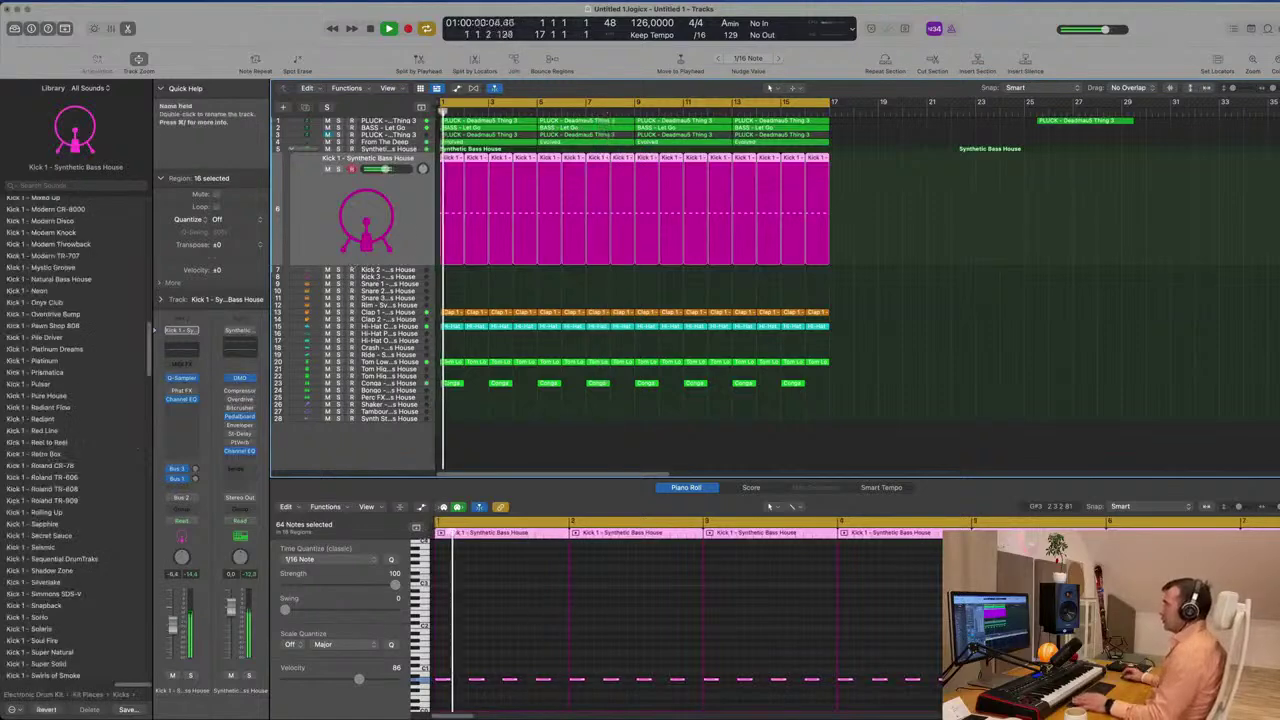
pyautogui.click(188, 352)
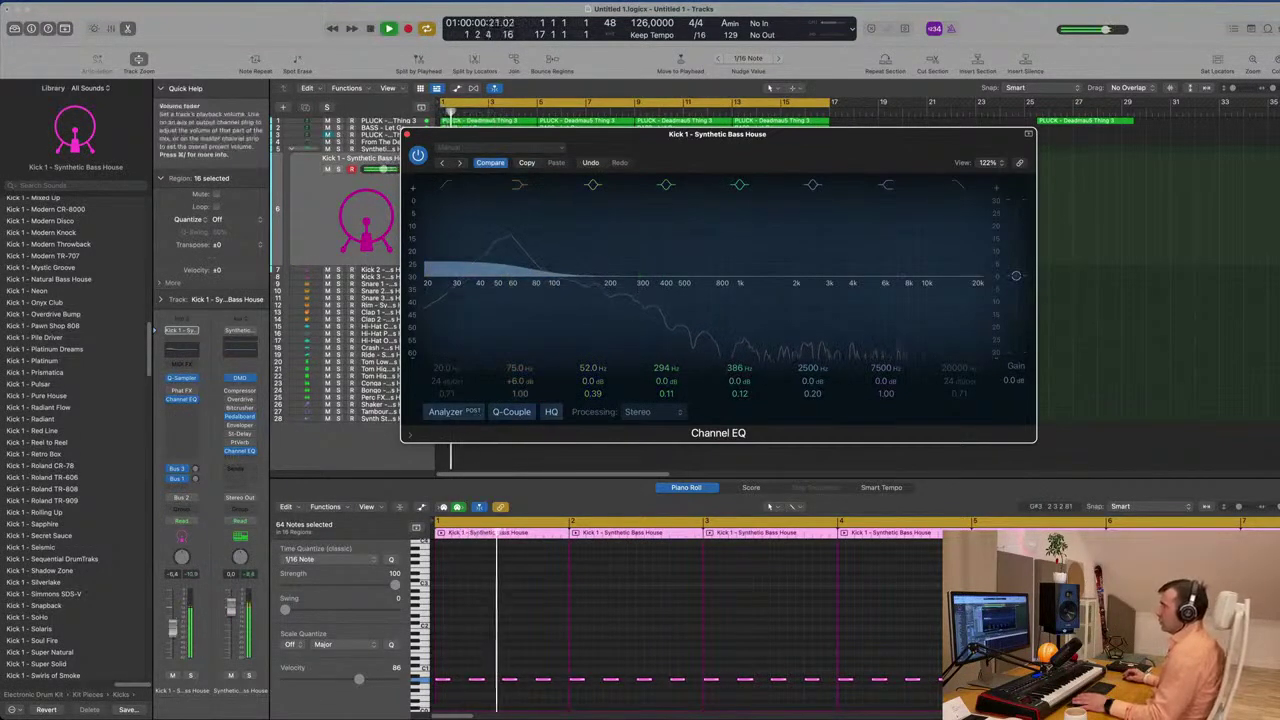
pyautogui.moveTo(173, 625); pyautogui.dragTo(173, 629)
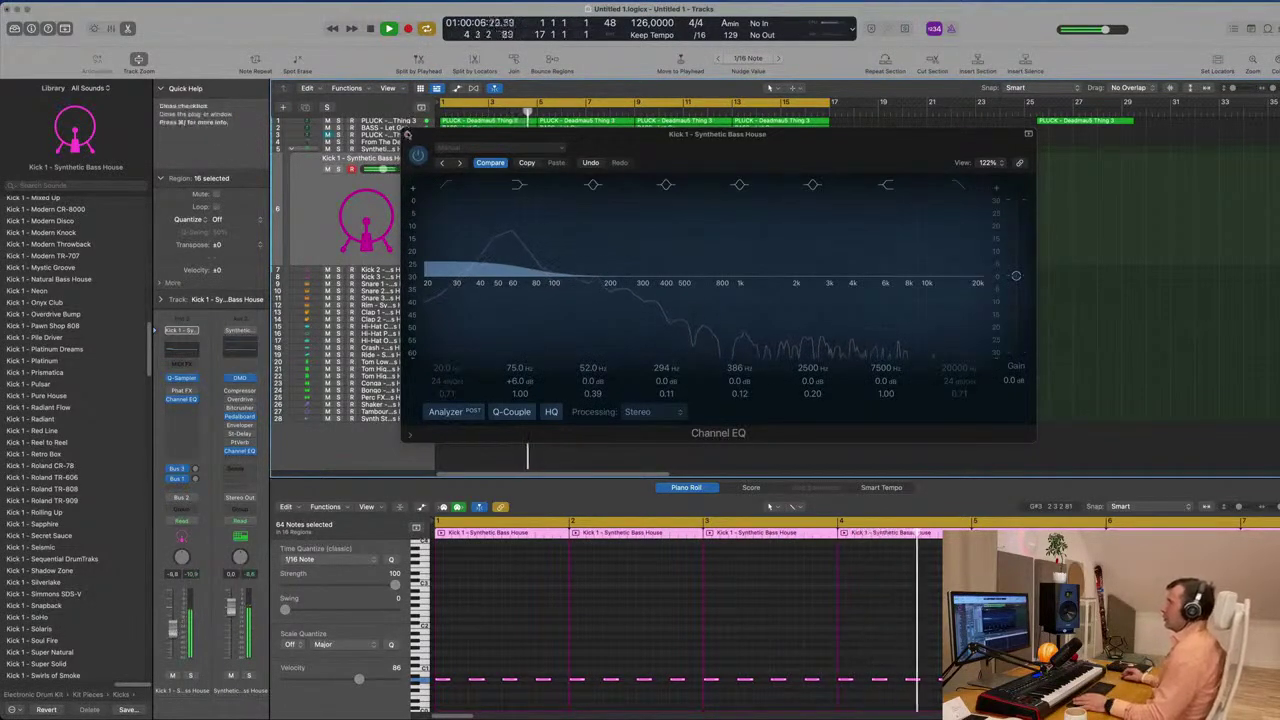
pyautogui.press('super+w')
pyautogui.scroll(-1, 575, 259)
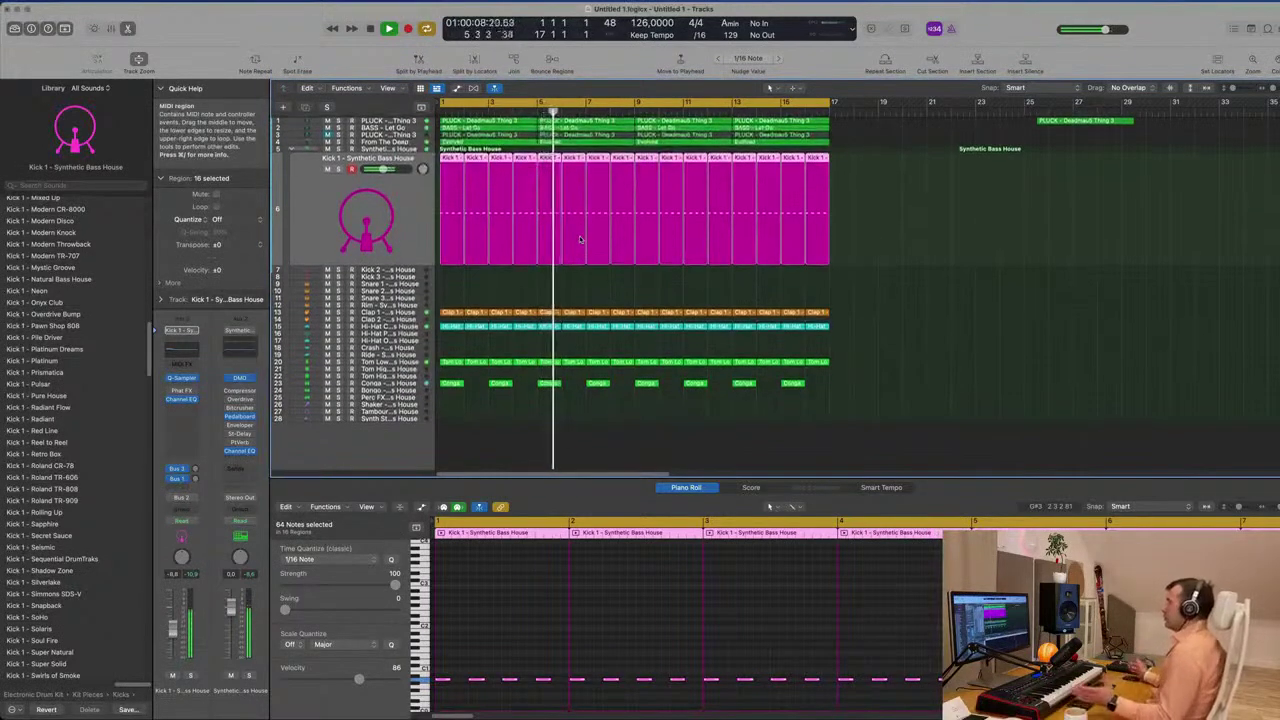
# Duplicate the BASS - Let Go track and raise the new track's Bus 4 send level
pyautogui.click(421, 128)
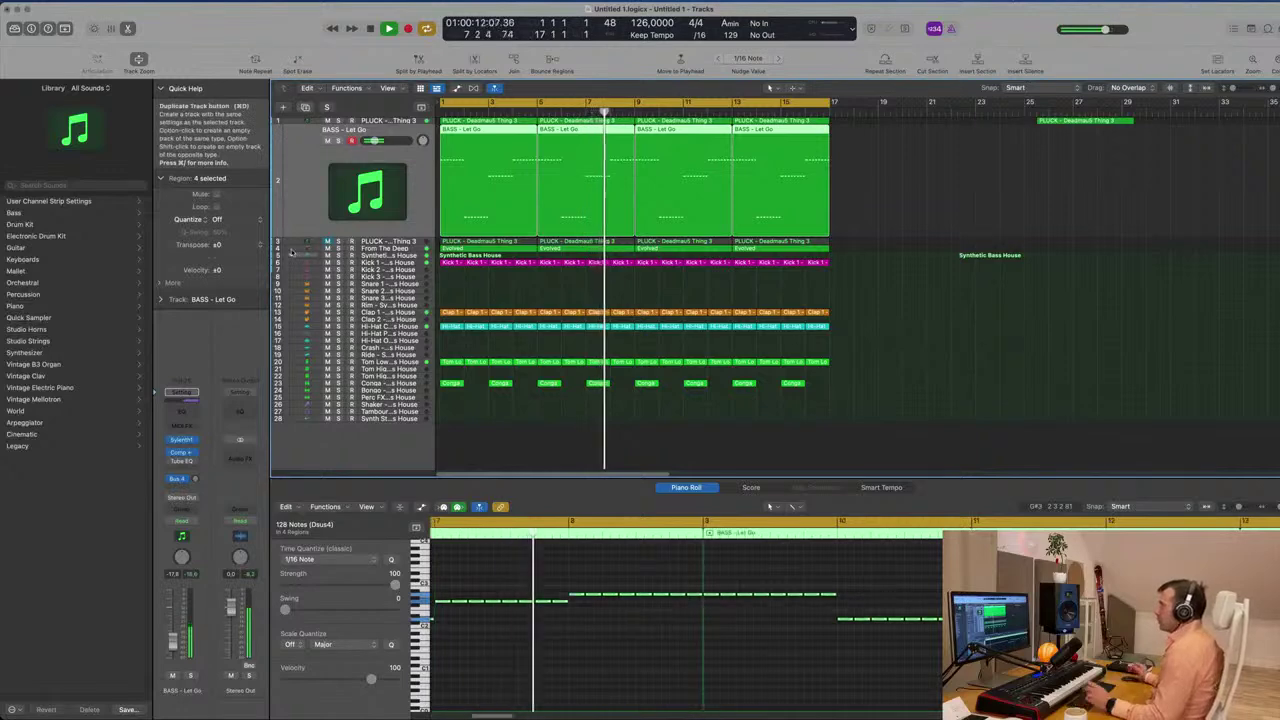
pyautogui.press('super+d')
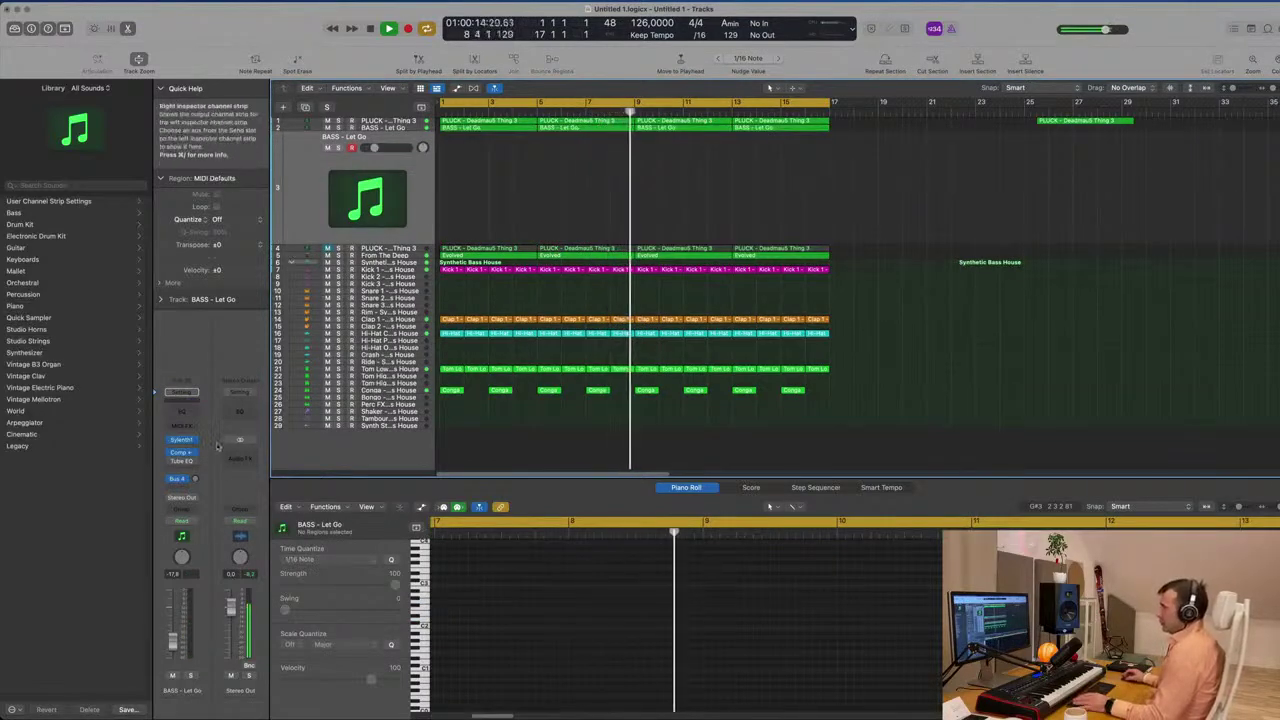
pyautogui.click(195, 481)
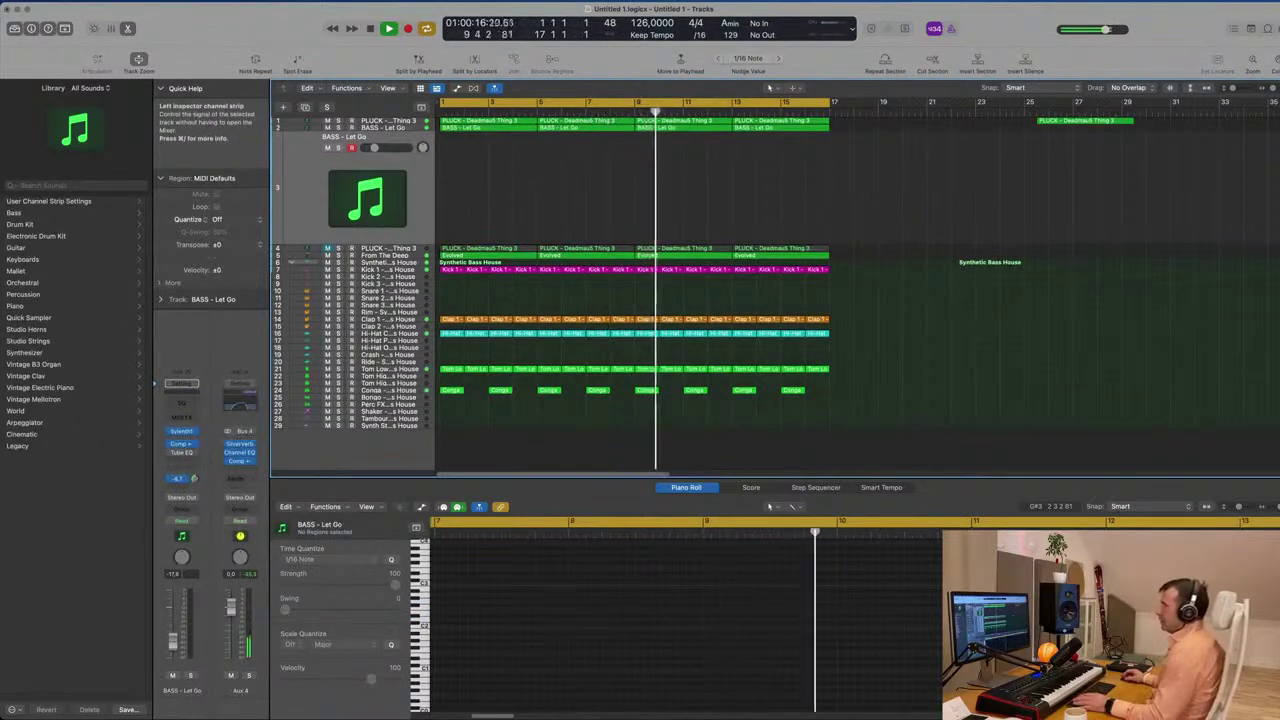
# Load the PLUCK - 4AM preset in the duplicated track's Sylenth1 and lower the track's volume to about -11.8 dB
pyautogui.click(181, 432)
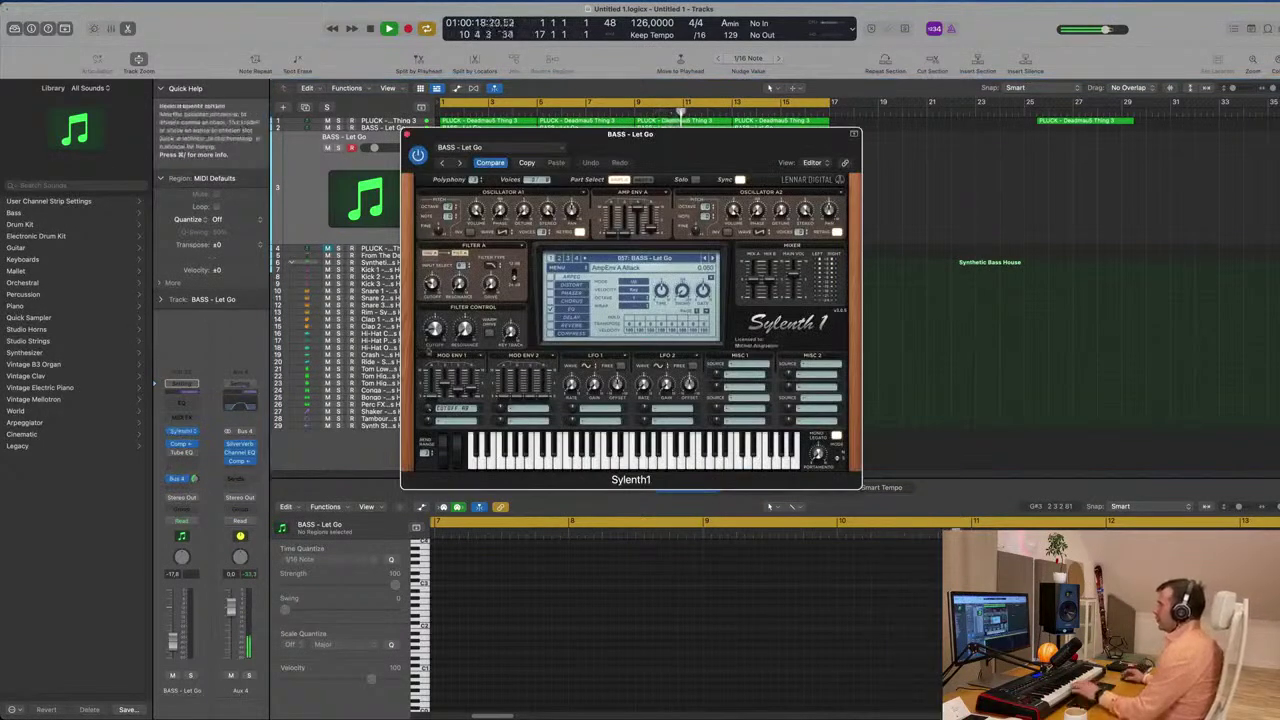
pyautogui.moveTo(714, 144); pyautogui.dragTo(824, 209)
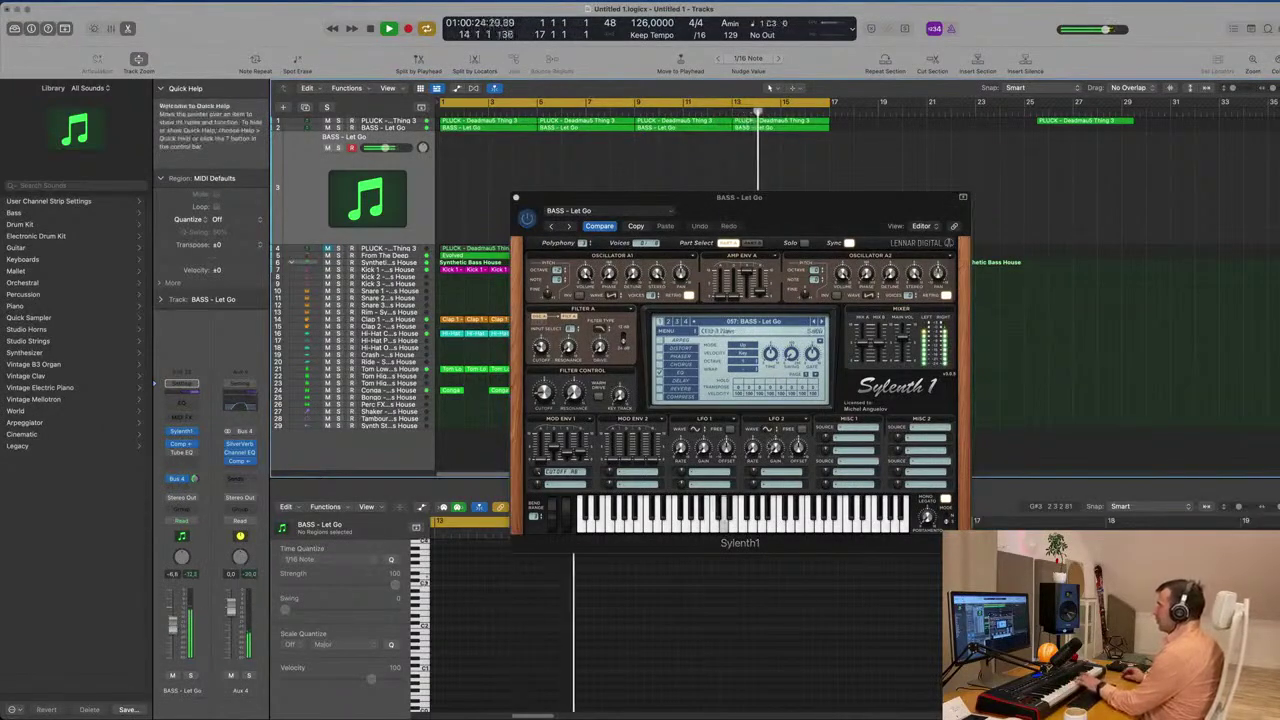
pyautogui.moveTo(843, 209); pyautogui.dragTo(817, 206)
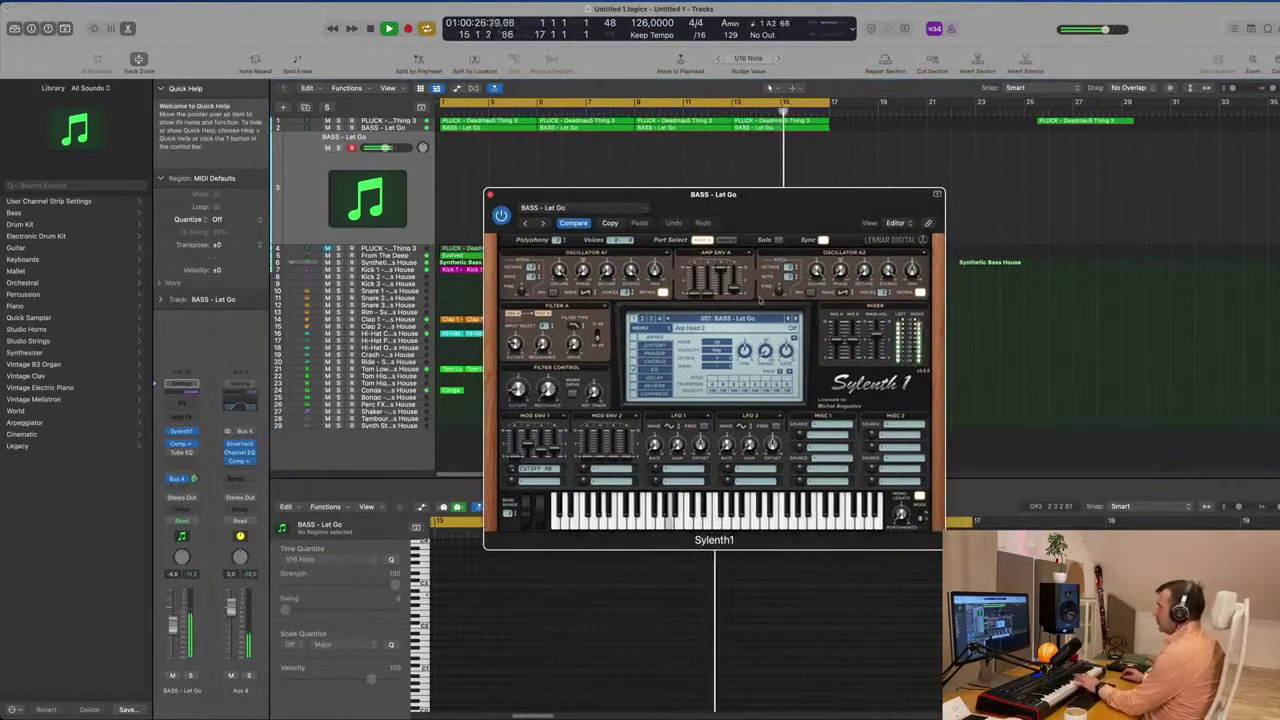
pyautogui.click(722, 320)
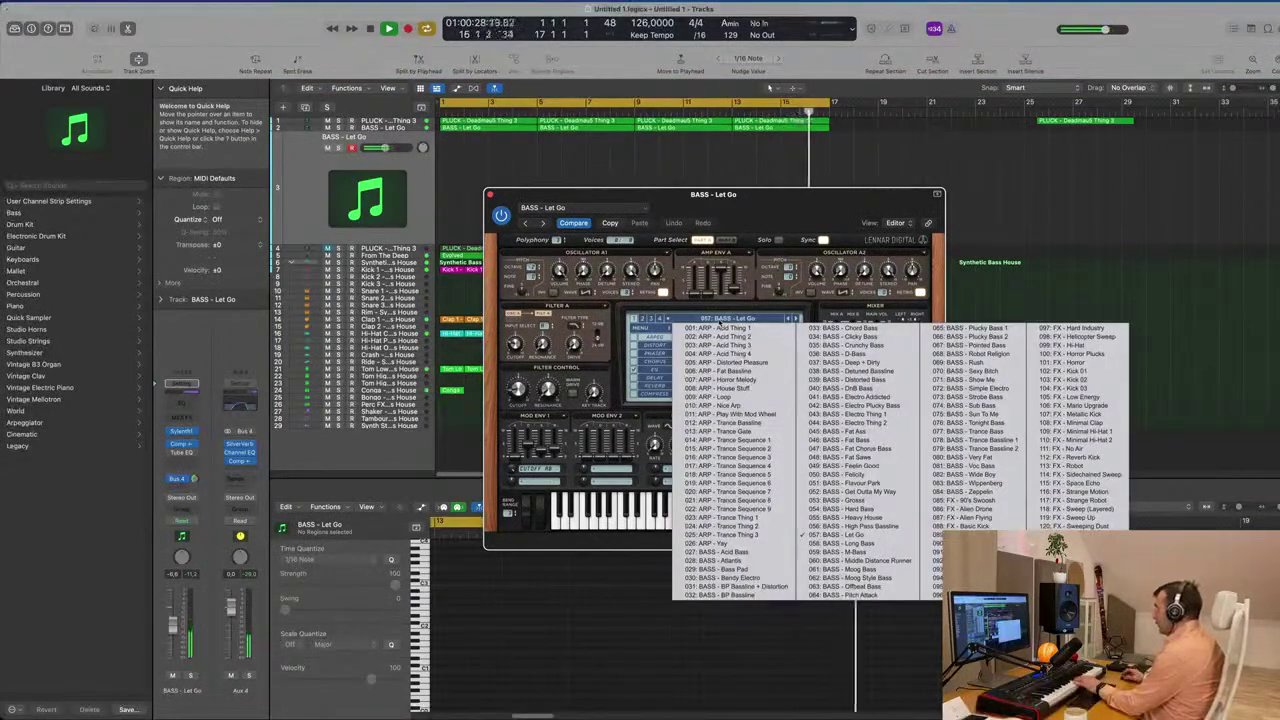
pyautogui.click(697, 318)
pyautogui.press('Down')
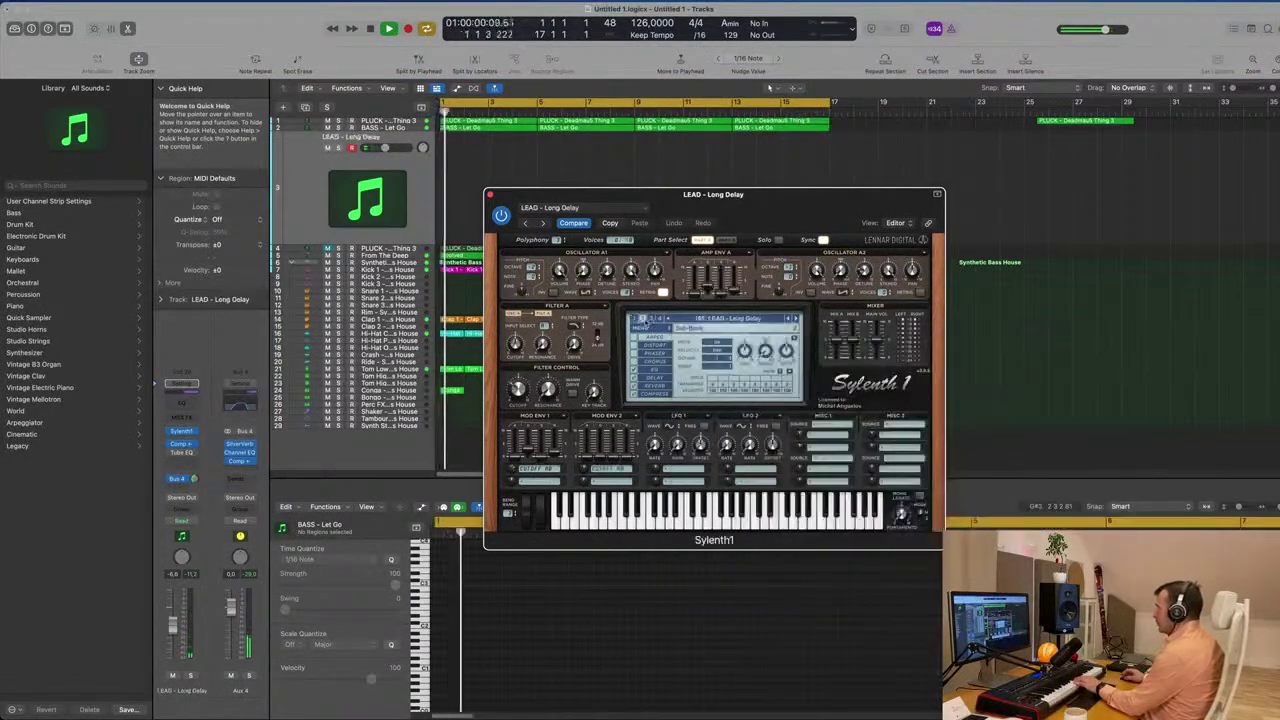
pyautogui.click(695, 318)
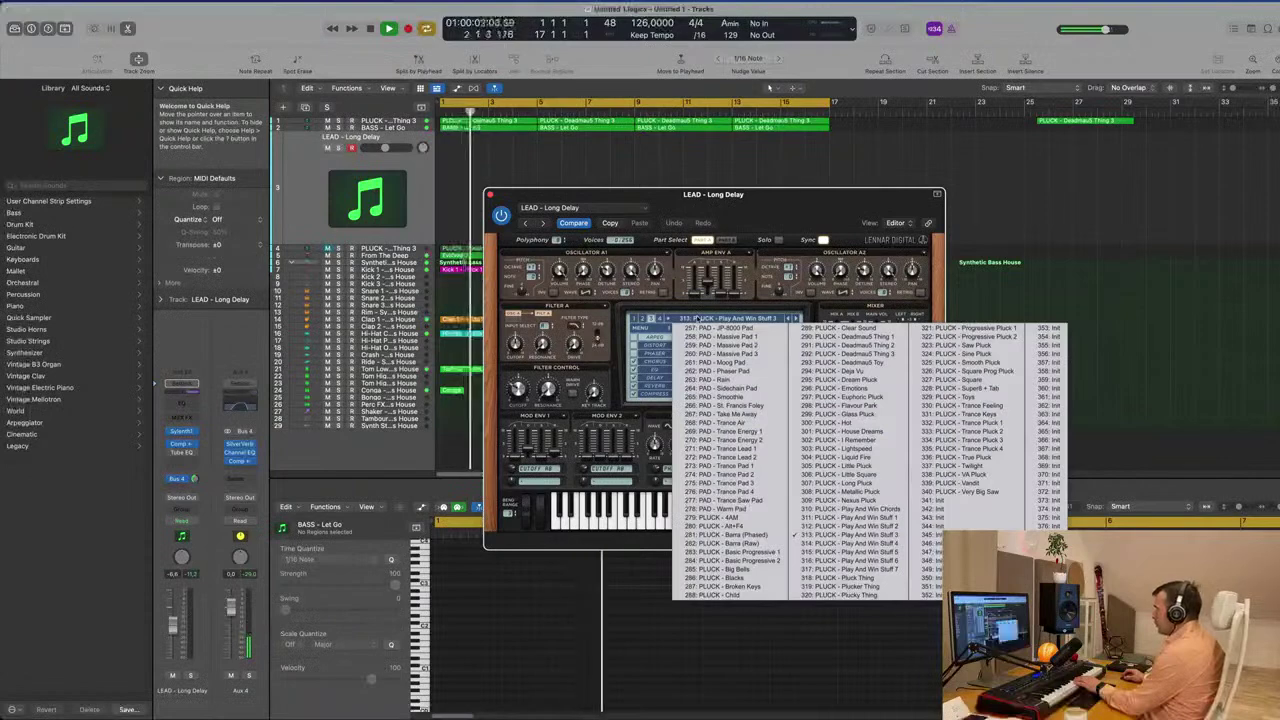
pyautogui.click(759, 520)
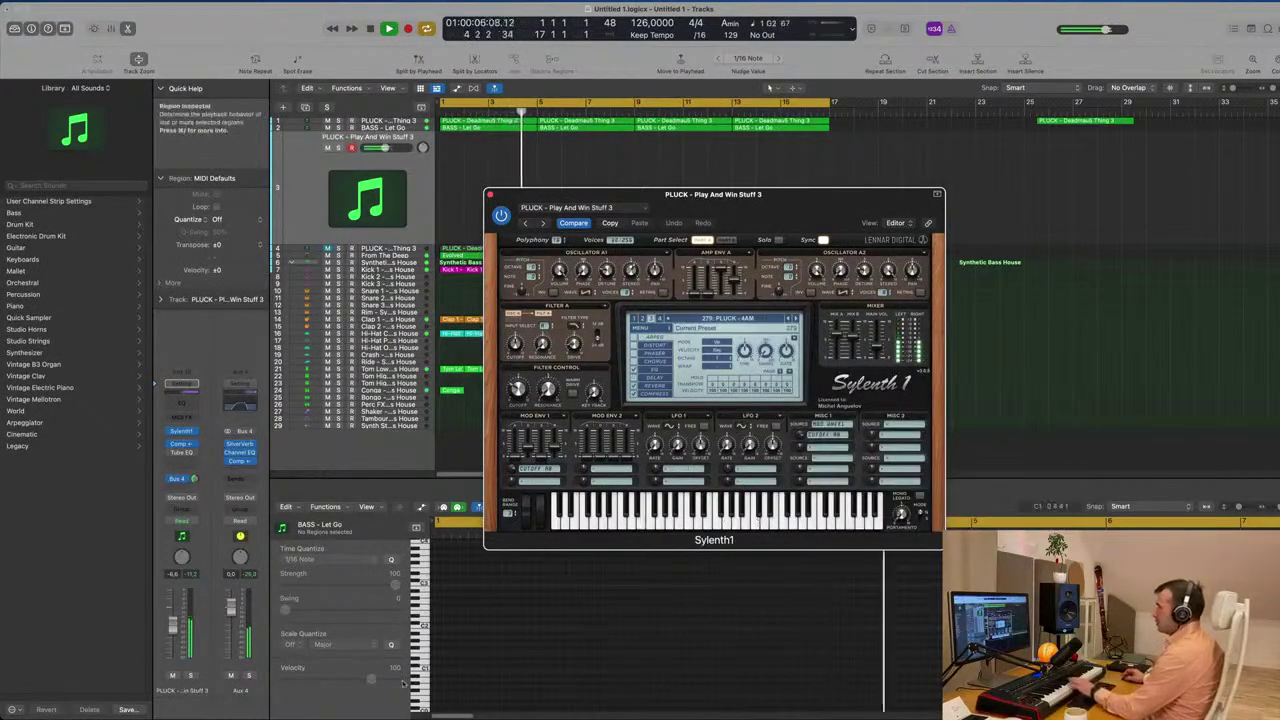
pyautogui.click(175, 640)
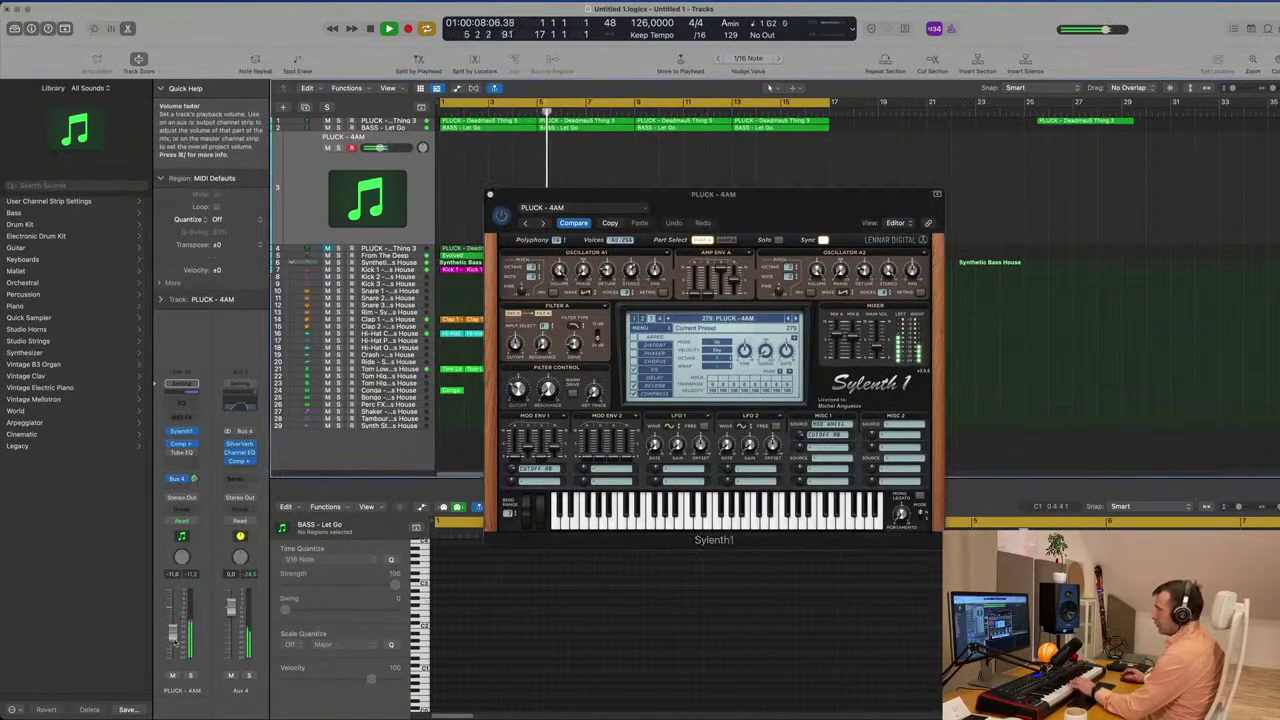
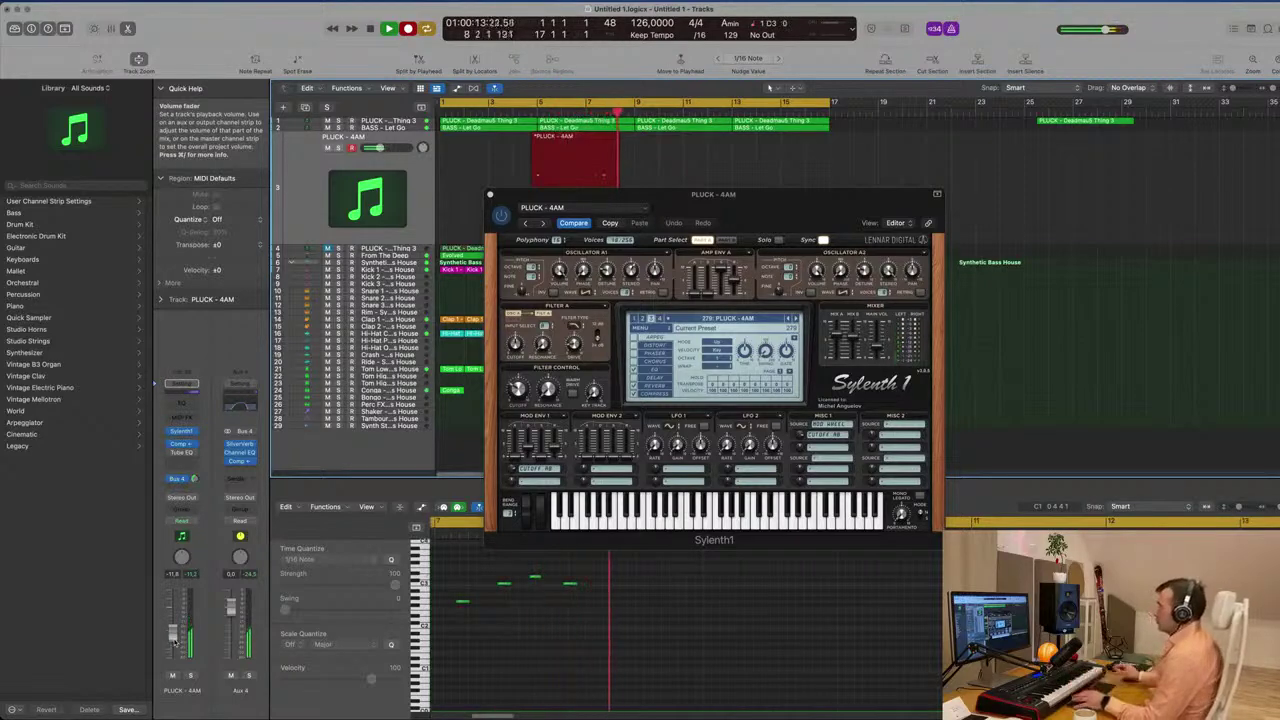
# Finish recording the pluck melody and move the recorded region from bar 5 to bar 1
pyautogui.press('space')
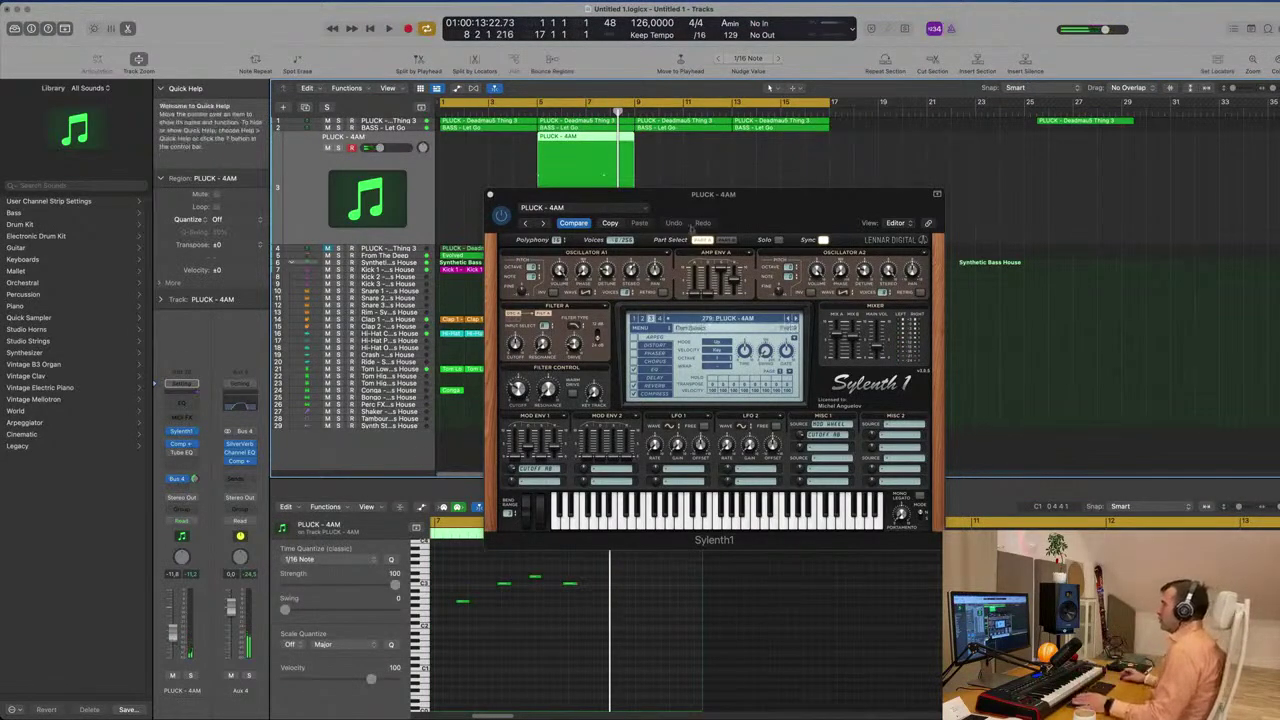
pyautogui.moveTo(742, 194); pyautogui.dragTo(1162, 204)
pyautogui.moveTo(607, 139); pyautogui.dragTo(496, 139)
pyautogui.press('e')
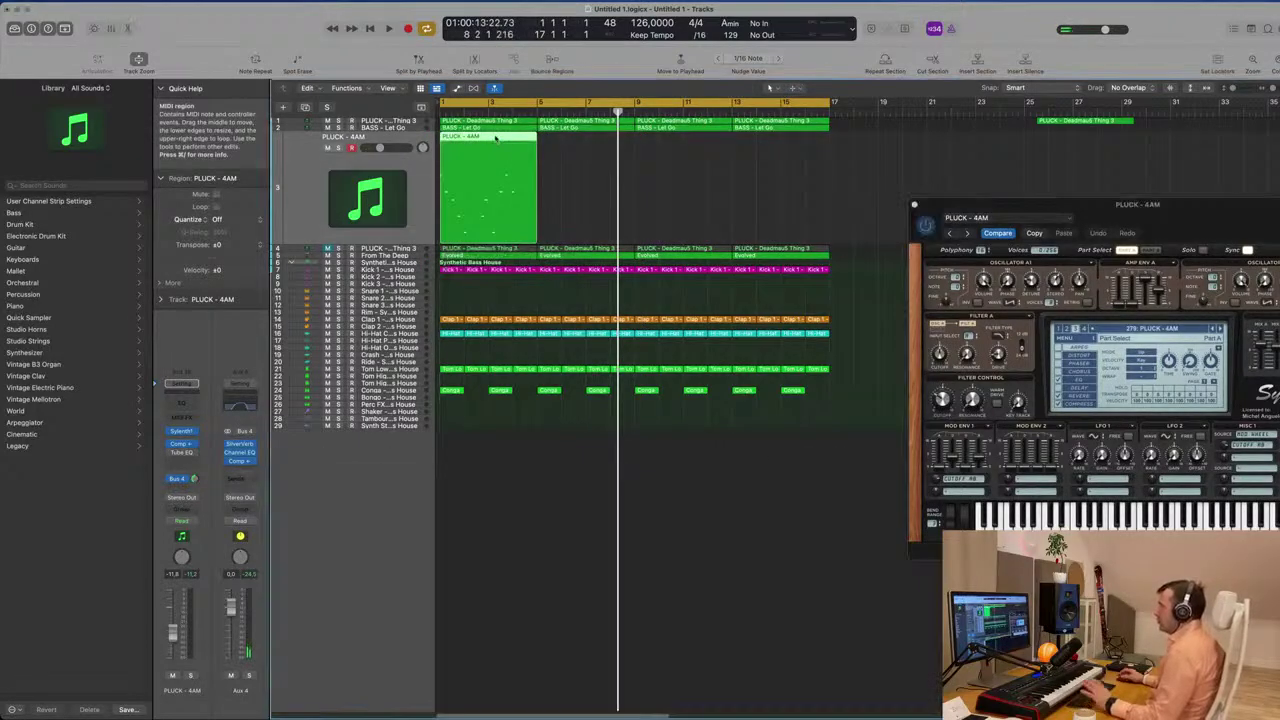
pyautogui.press('e')
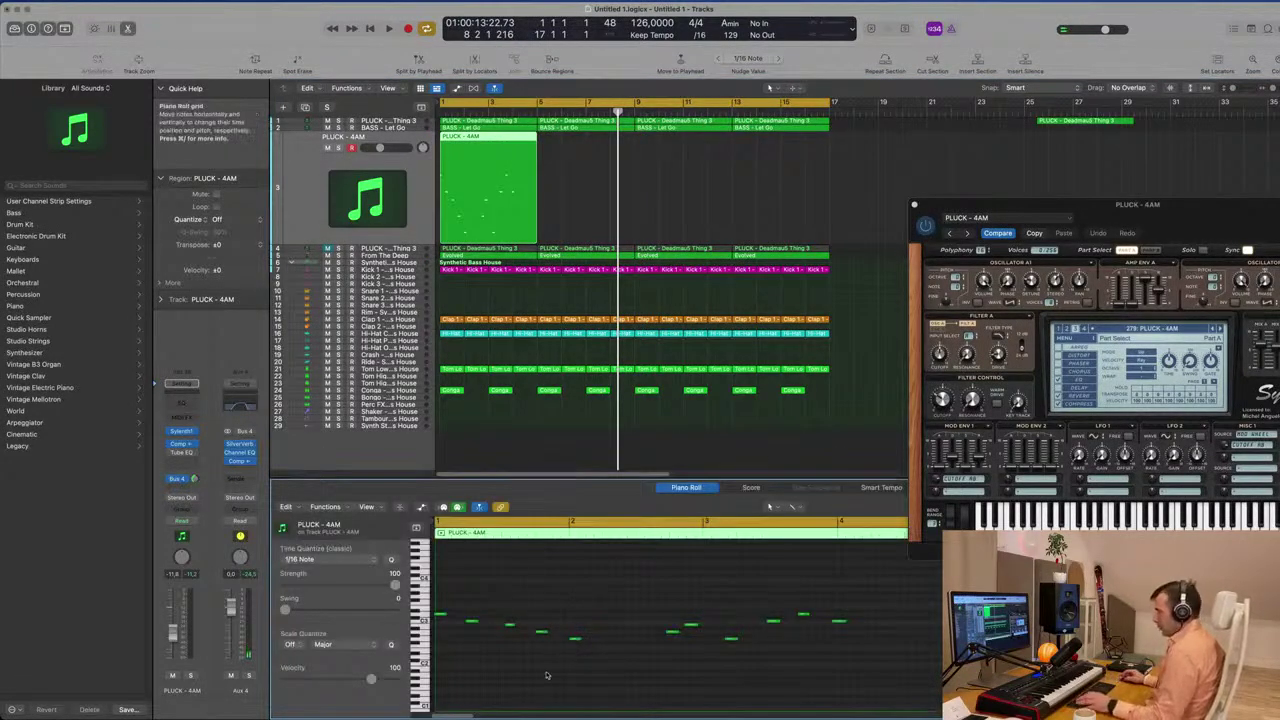
# Play the PLUCK - 4AM region from the start and check its recorded notes in the Piano Roll
pyautogui.press('Return')
pyautogui.press('space')
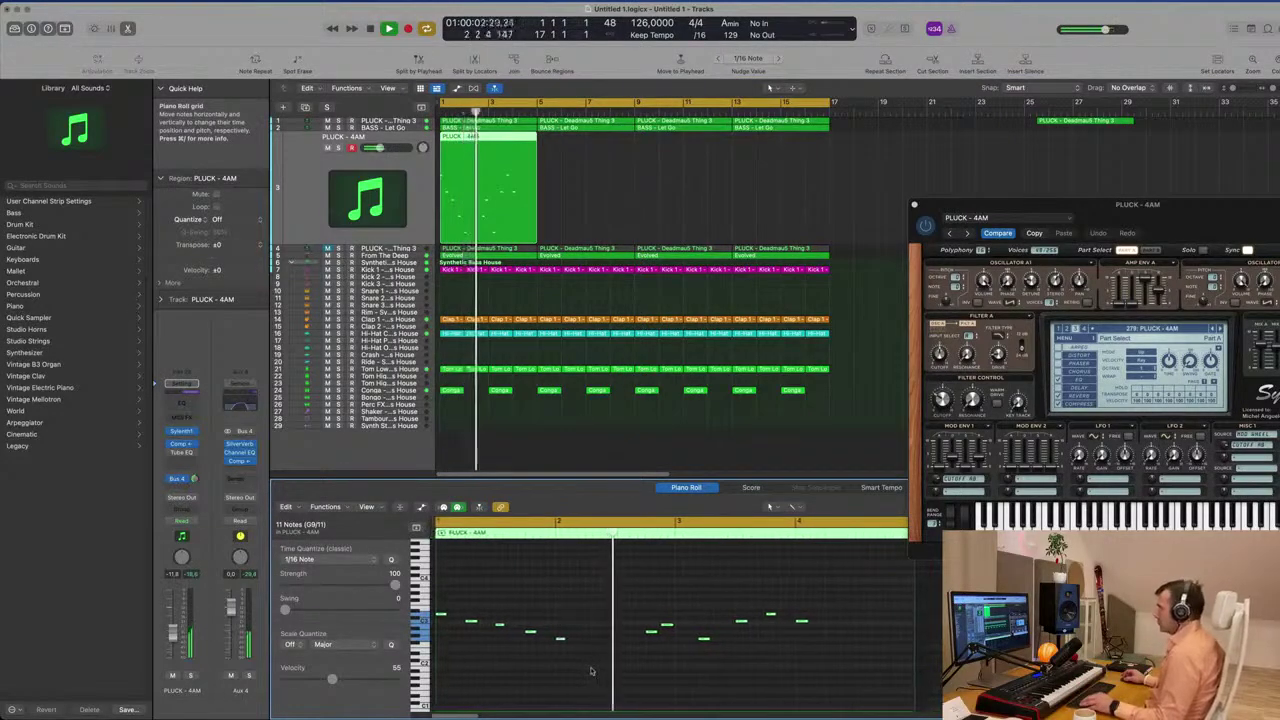
pyautogui.scroll(-3, 594, 672)
pyautogui.press('space')
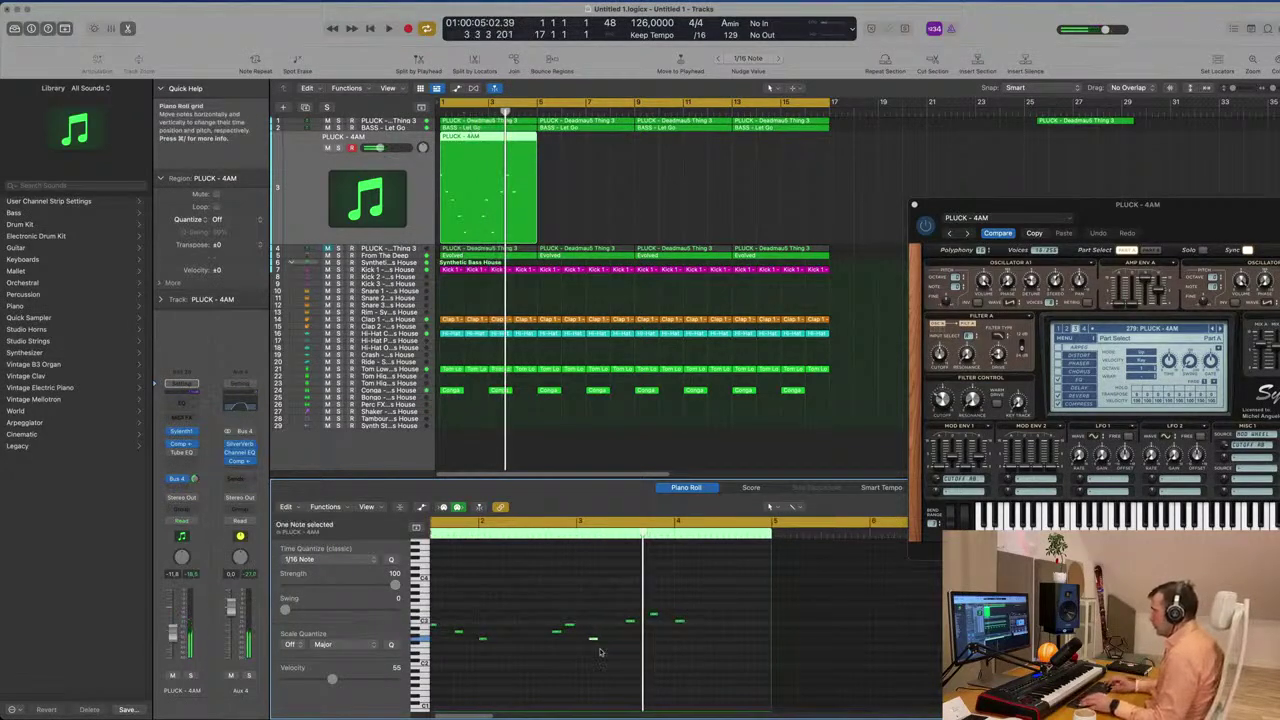
pyautogui.press('Return')
pyautogui.press('space')
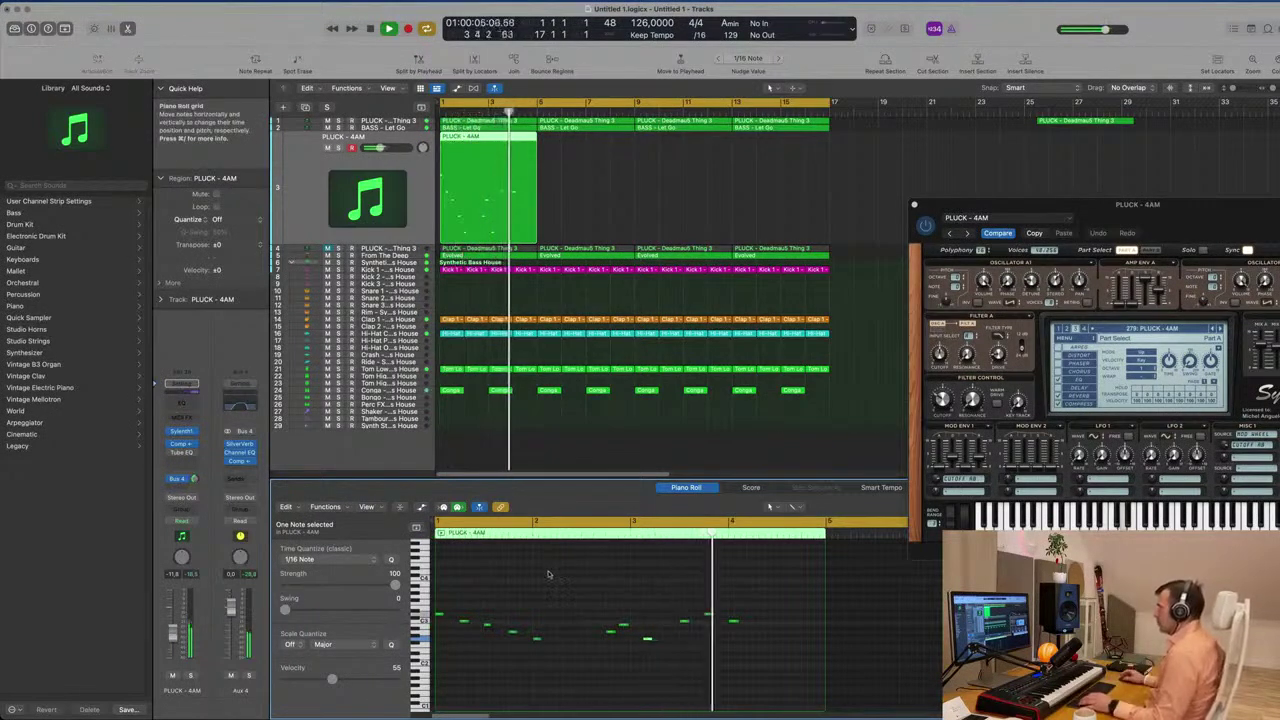
pyautogui.press('space')
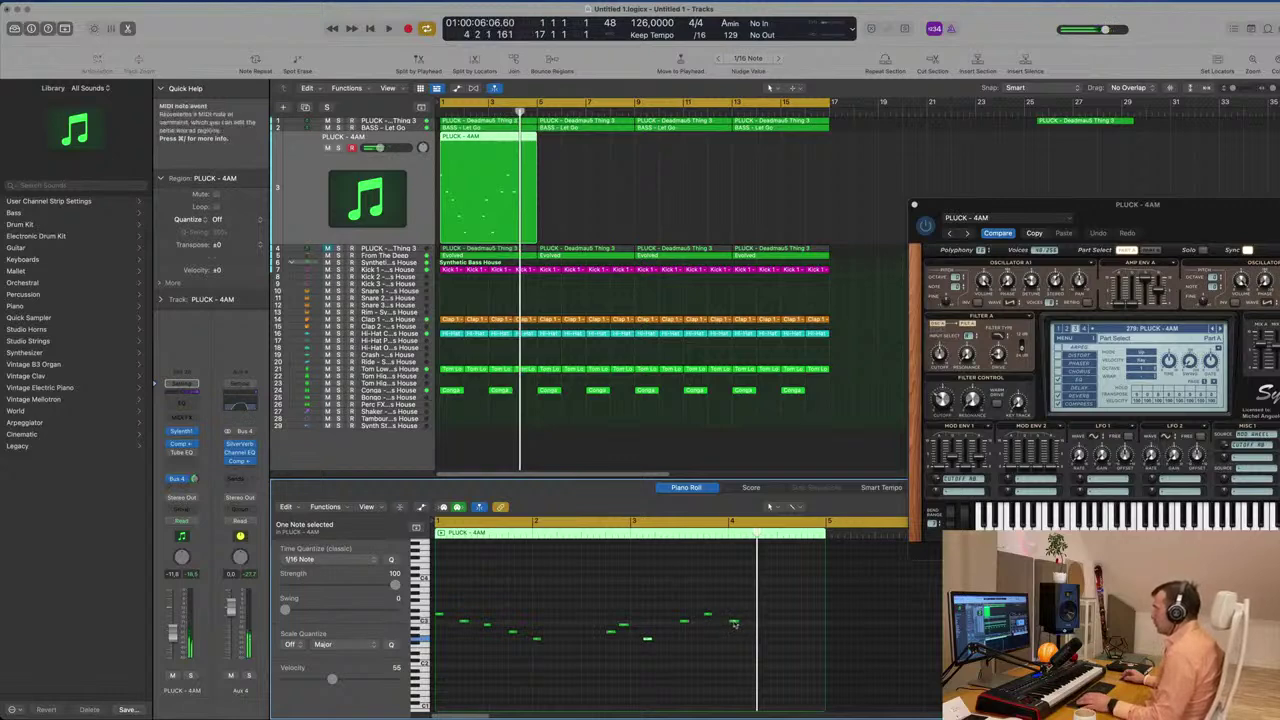
# Adjust the last note of the PLUCK - 4AM melody by ear during playback, placing it just before bar 4
pyautogui.moveTo(735, 623); pyautogui.dragTo(734, 607)
pyautogui.press('space')
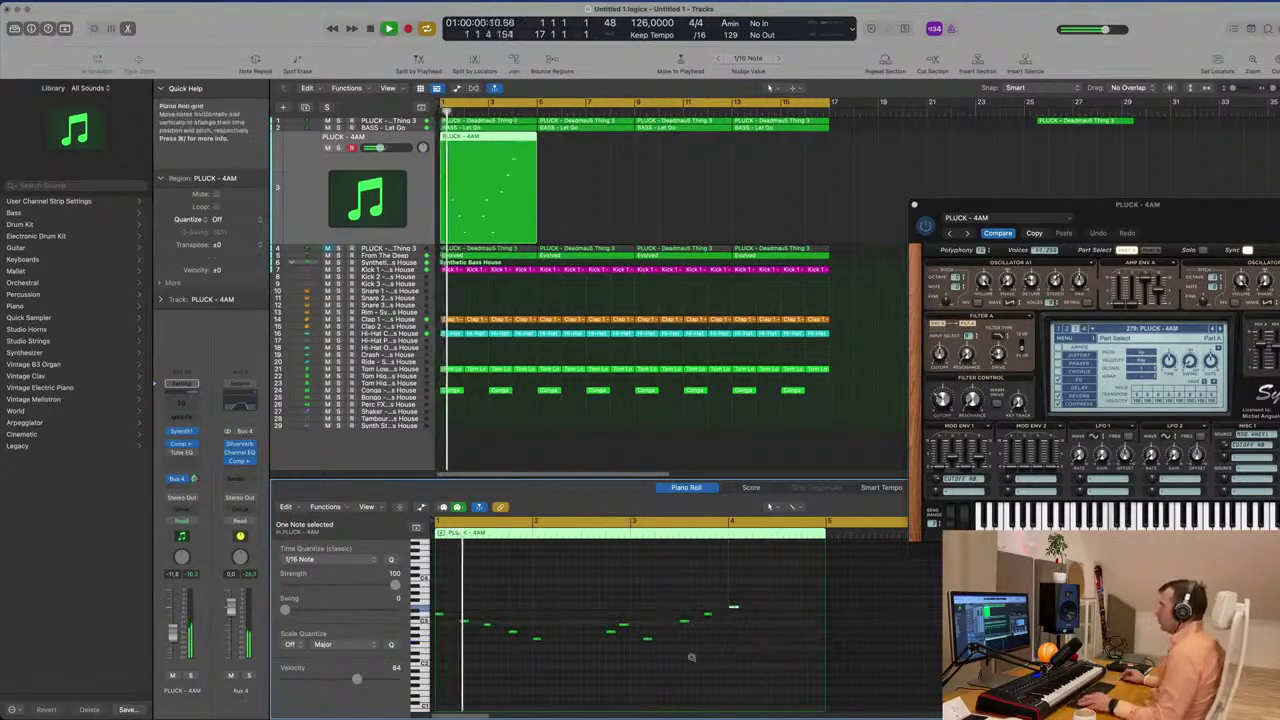
pyautogui.press('space')
pyautogui.press('space')
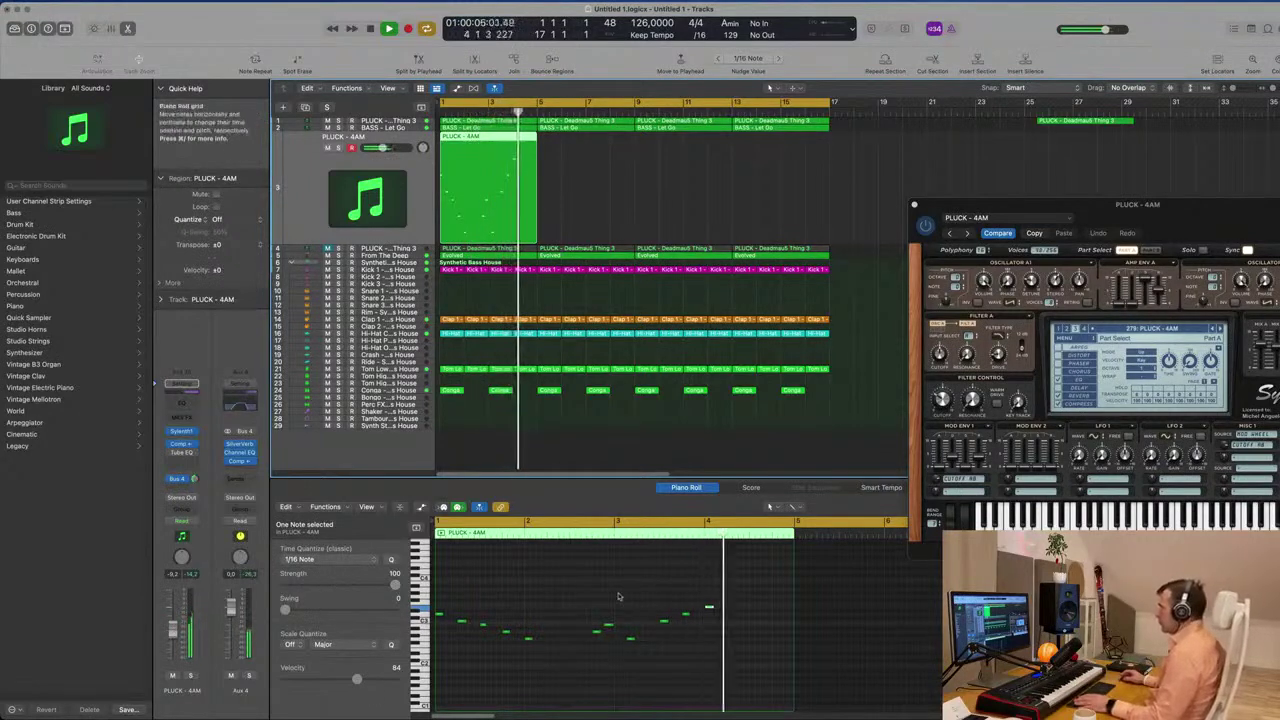
pyautogui.moveTo(709, 609); pyautogui.dragTo(698, 623)
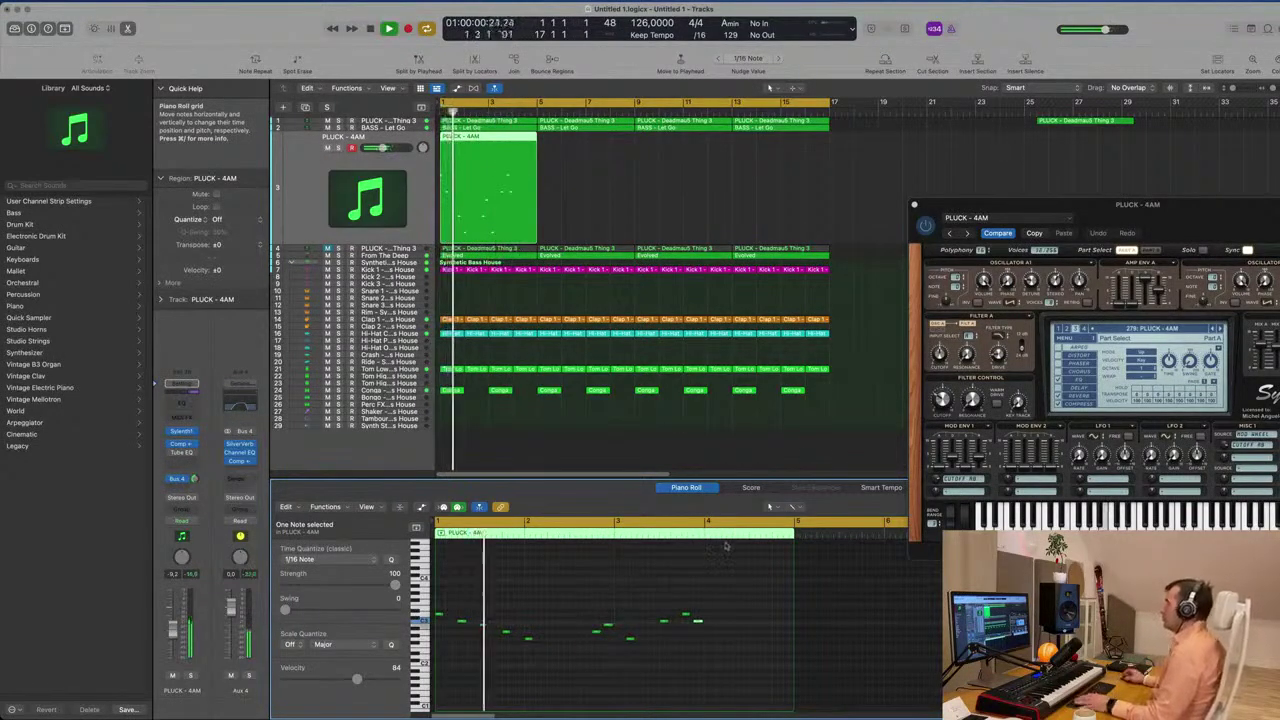
# Add a Channel EQ to the PLUCK - 4AM track with a 24 dB/Oct low cut at about 193 Hz
pyautogui.moveTo(1198, 203); pyautogui.dragTo(1052, 145)
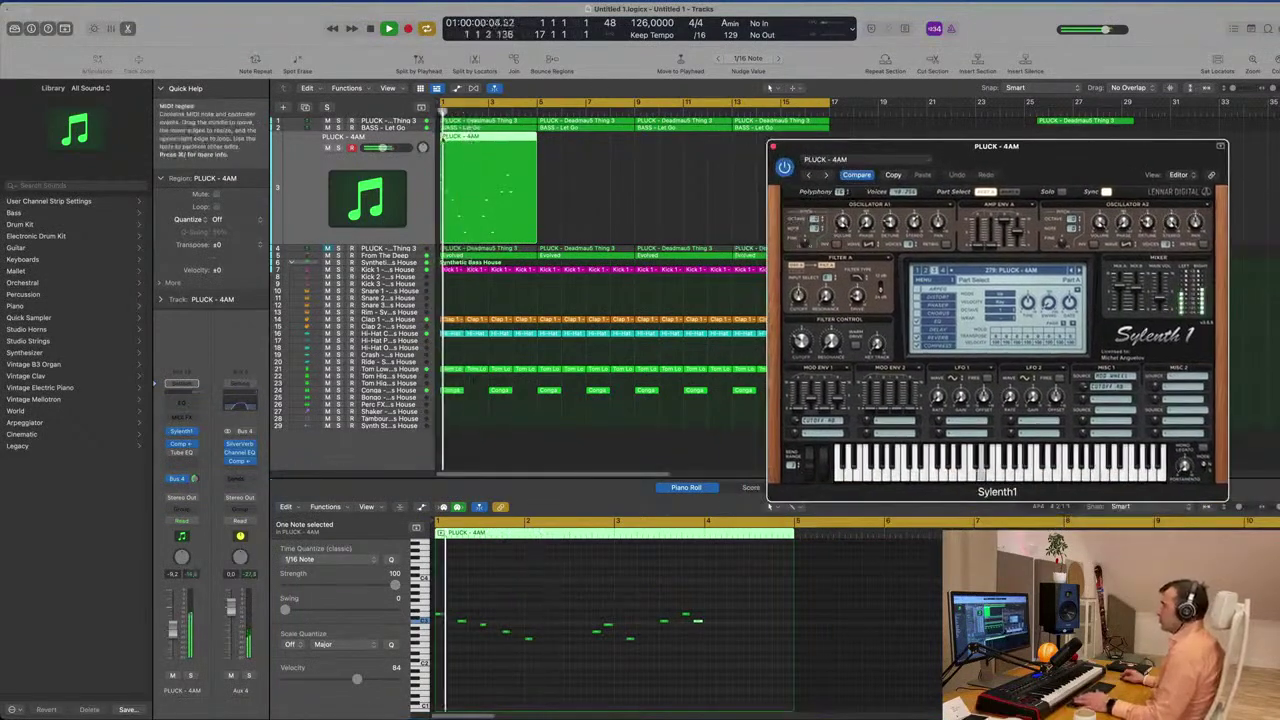
pyautogui.click(421, 172)
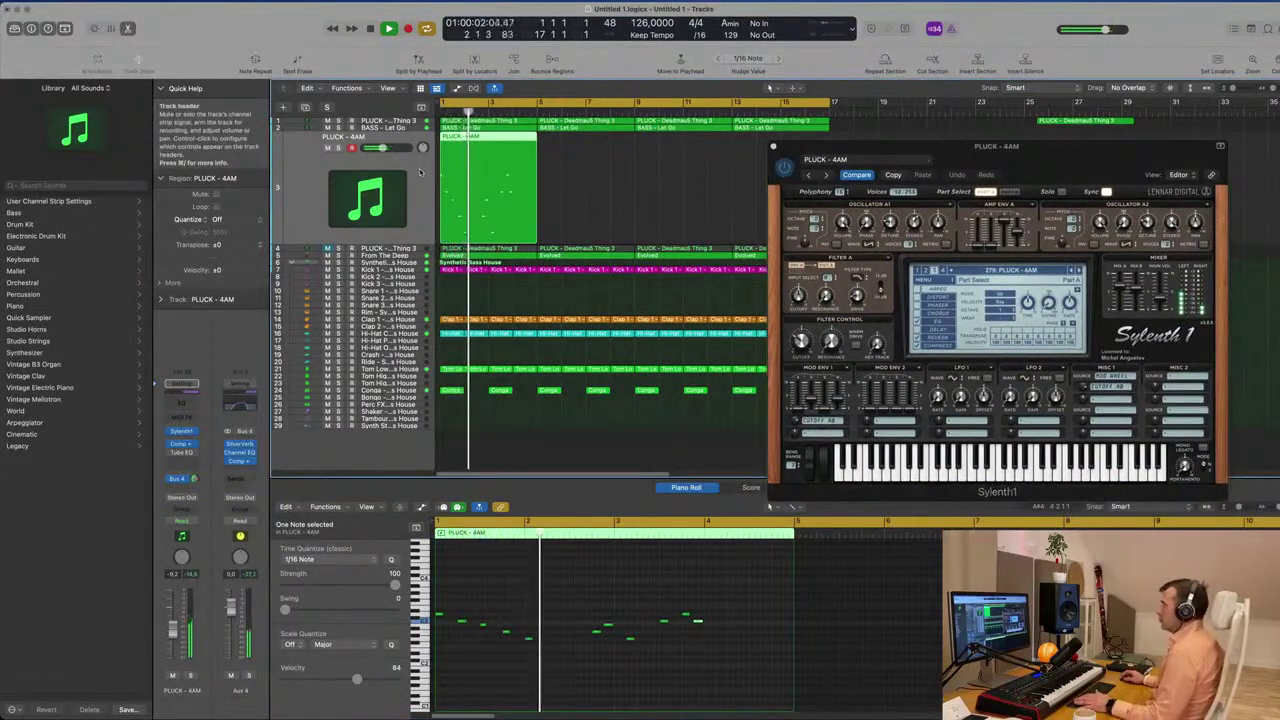
pyautogui.click(181, 400)
pyautogui.moveTo(450, 208)
pyautogui.mouseDown()
pyautogui.moveTo(505, 280)
pyautogui.moveTo(647, 286)
pyautogui.moveTo(625, 288)
pyautogui.mouseUp()
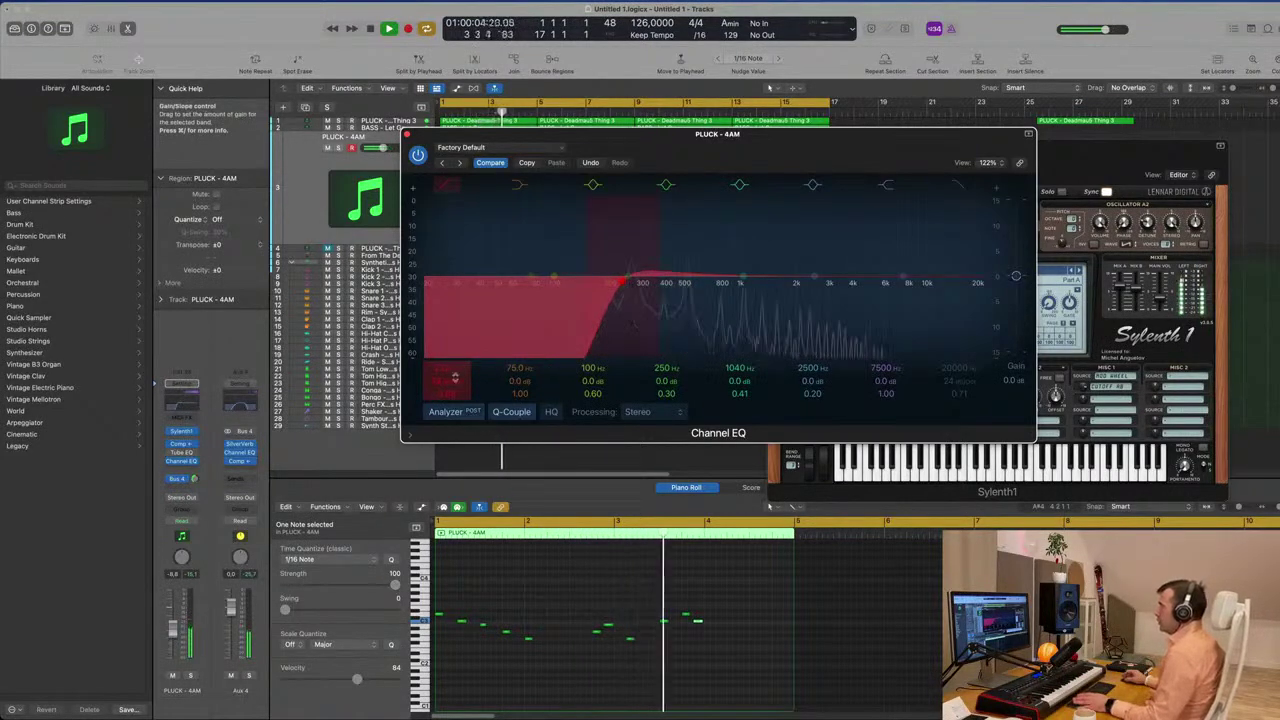
pyautogui.moveTo(620, 283); pyautogui.dragTo(607, 283)
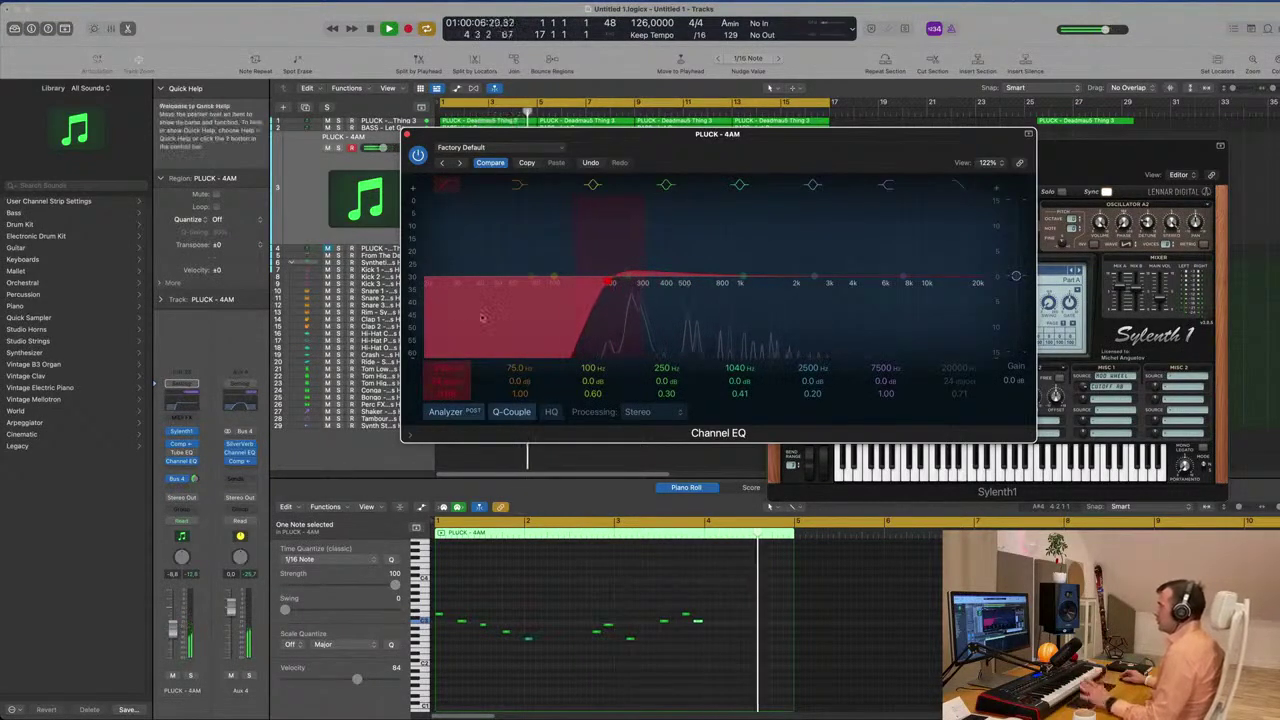
pyautogui.moveTo(640, 134); pyautogui.dragTo(763, 179)
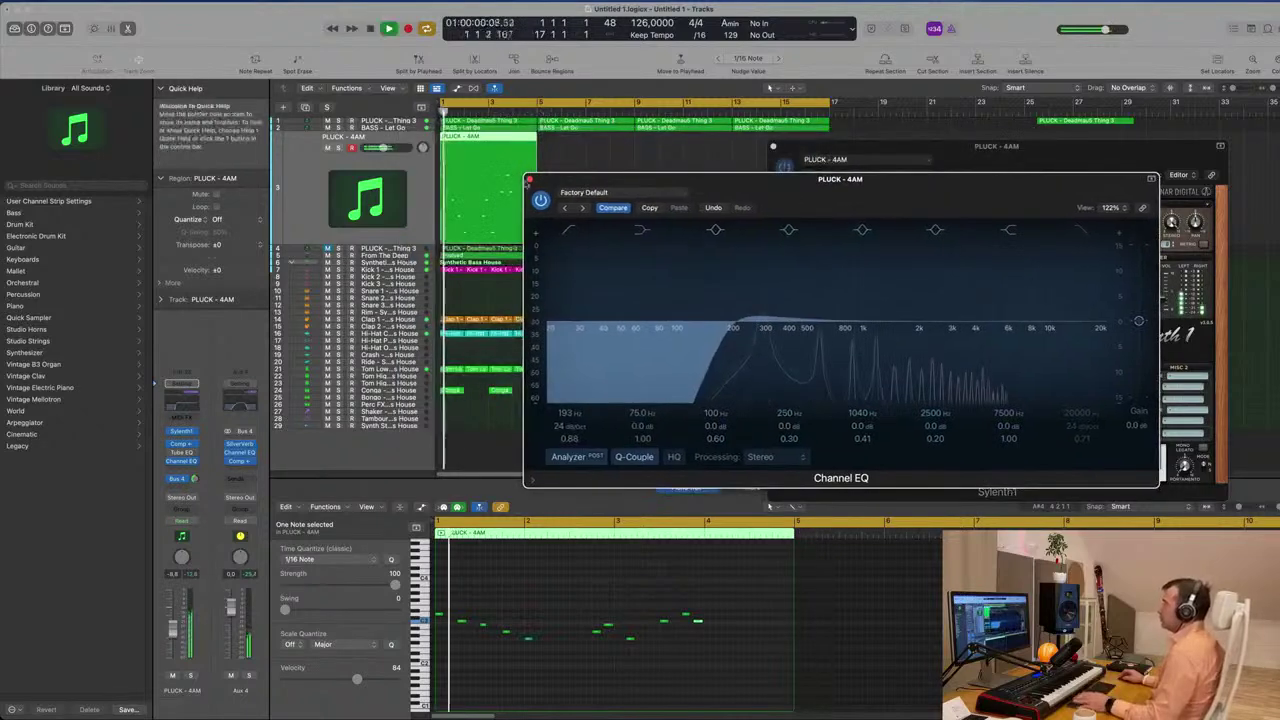
pyautogui.click(529, 180)
# Adjust the filter cutoff in the PLUCK - 4AM track's Sylenth1 and close the plug-in window
pyautogui.moveTo(929, 147); pyautogui.dragTo(899, 147)
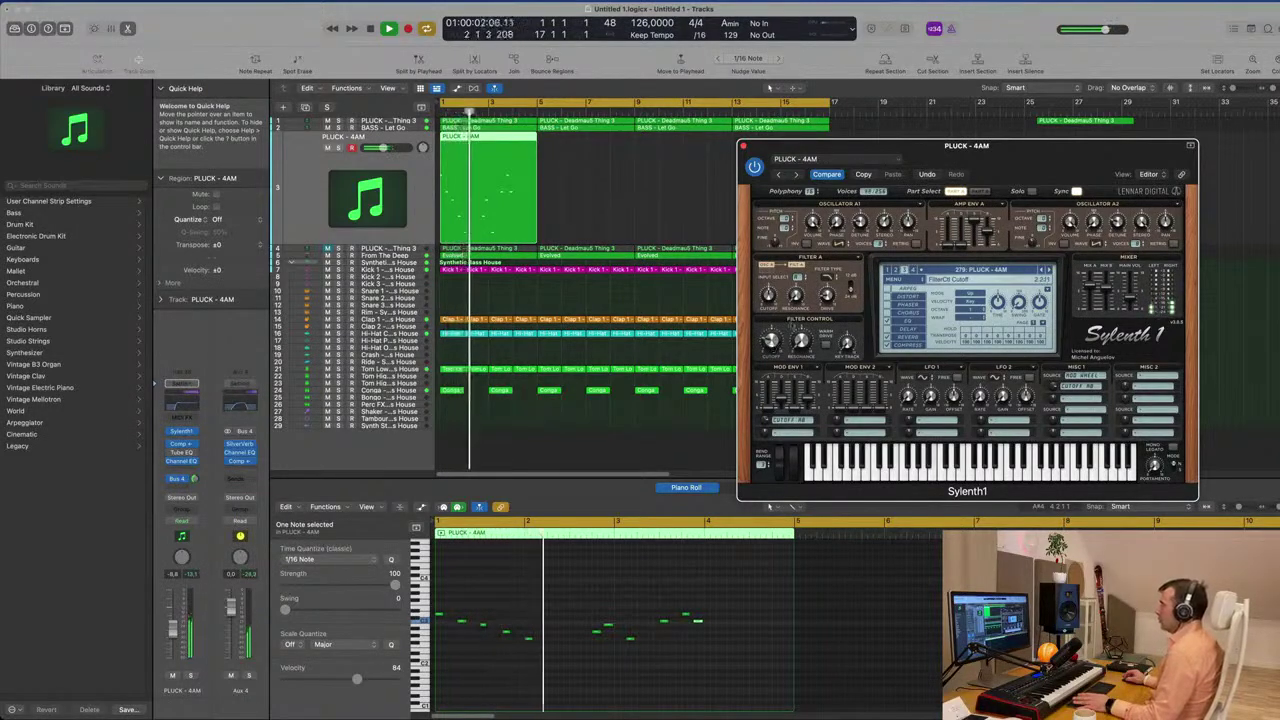
pyautogui.click(737, 152)
pyautogui.click(741, 145)
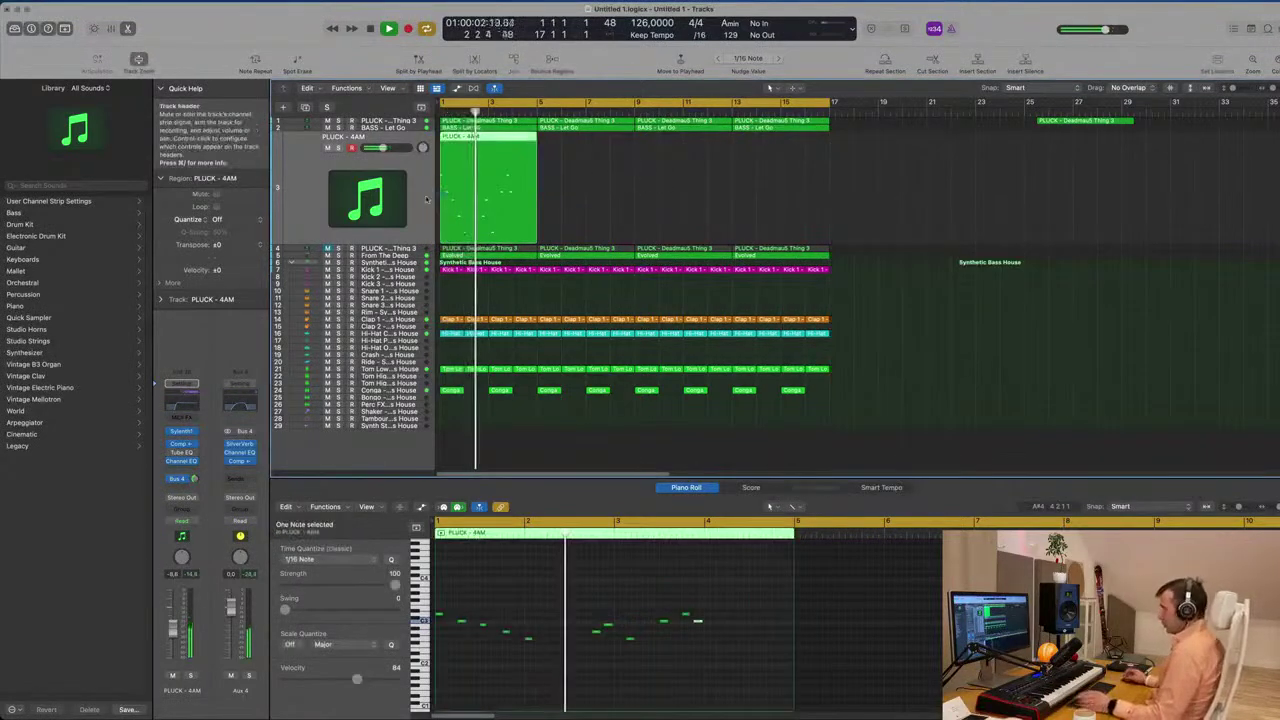
# Repeat the PLUCK - 4AM region until four copies fill the track from bar 1 to bar 17
pyautogui.press('super+r')
pyautogui.keyDown('shift'); pyautogui.click(499, 200); pyautogui.keyUp('shift')
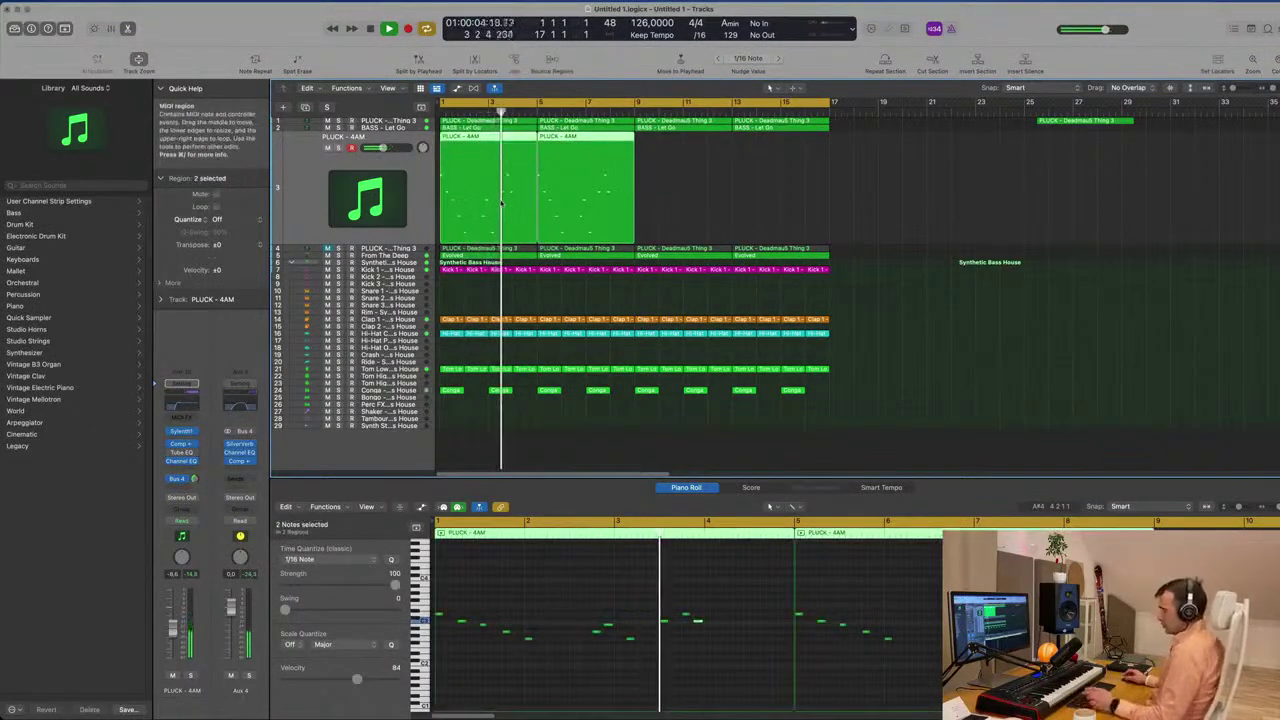
pyautogui.press('super+r')
pyautogui.click(433, 218)
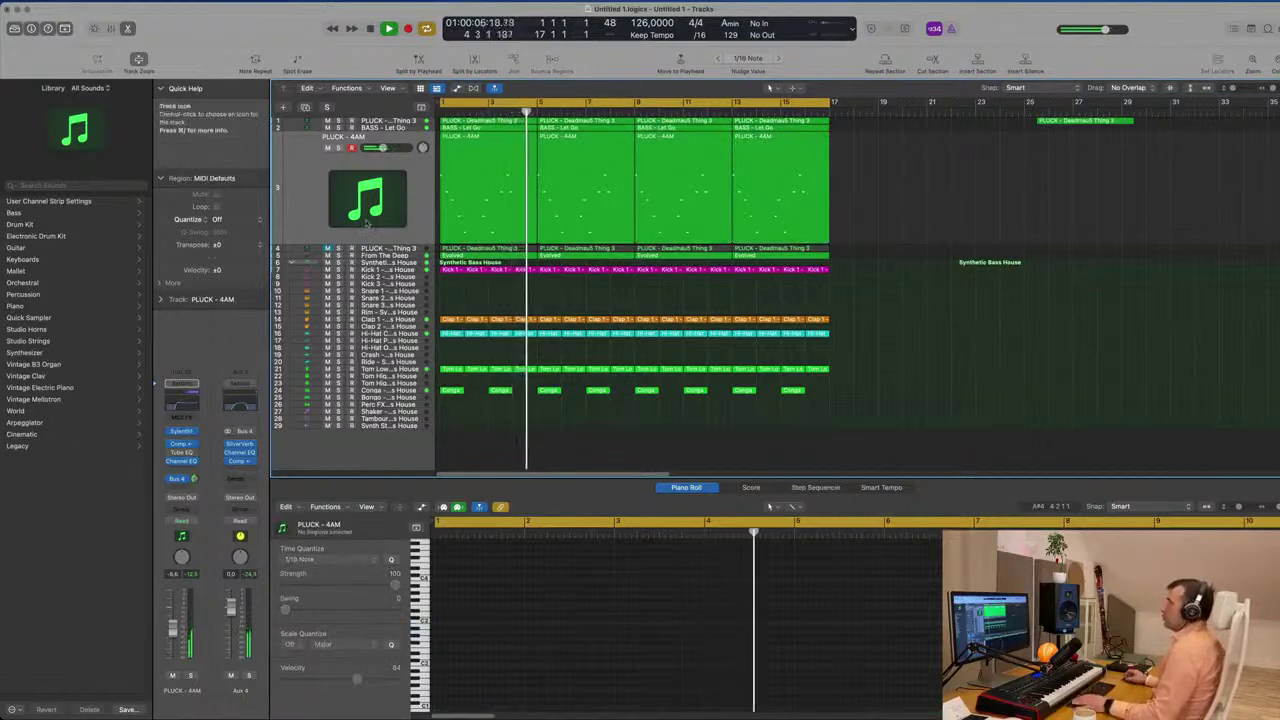
pyautogui.click(433, 218)
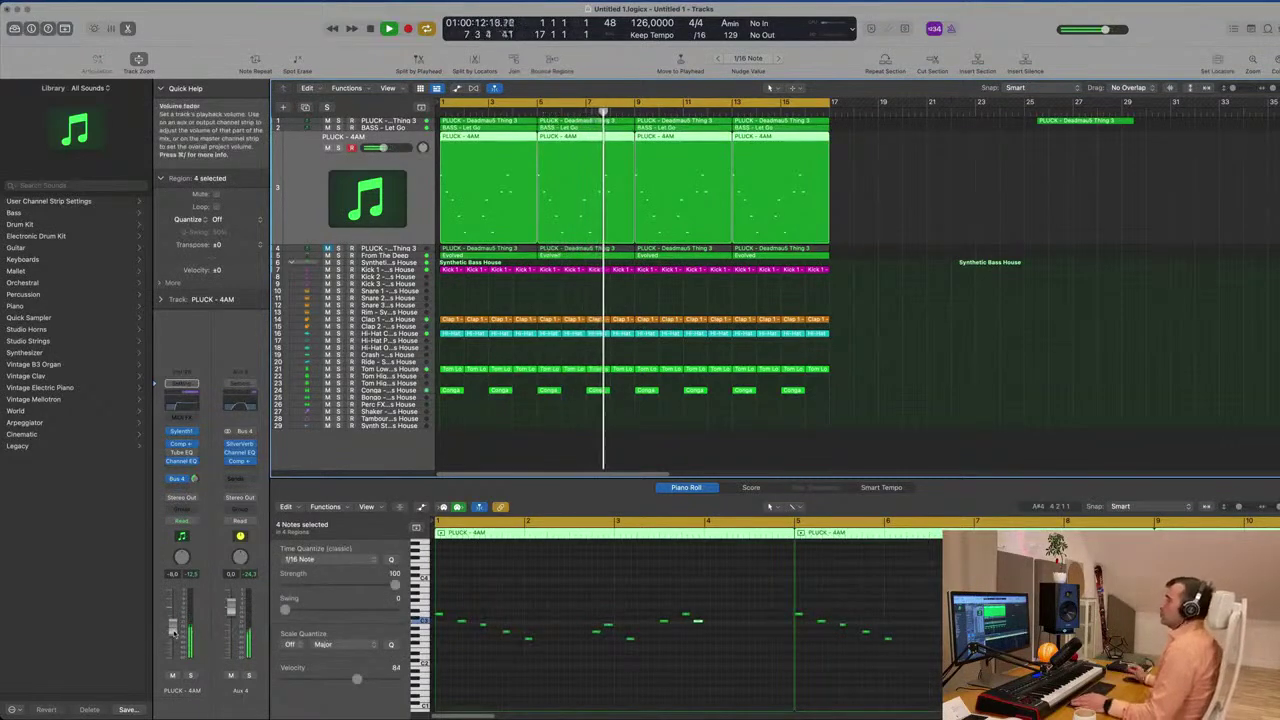
pyautogui.click(859, 395)
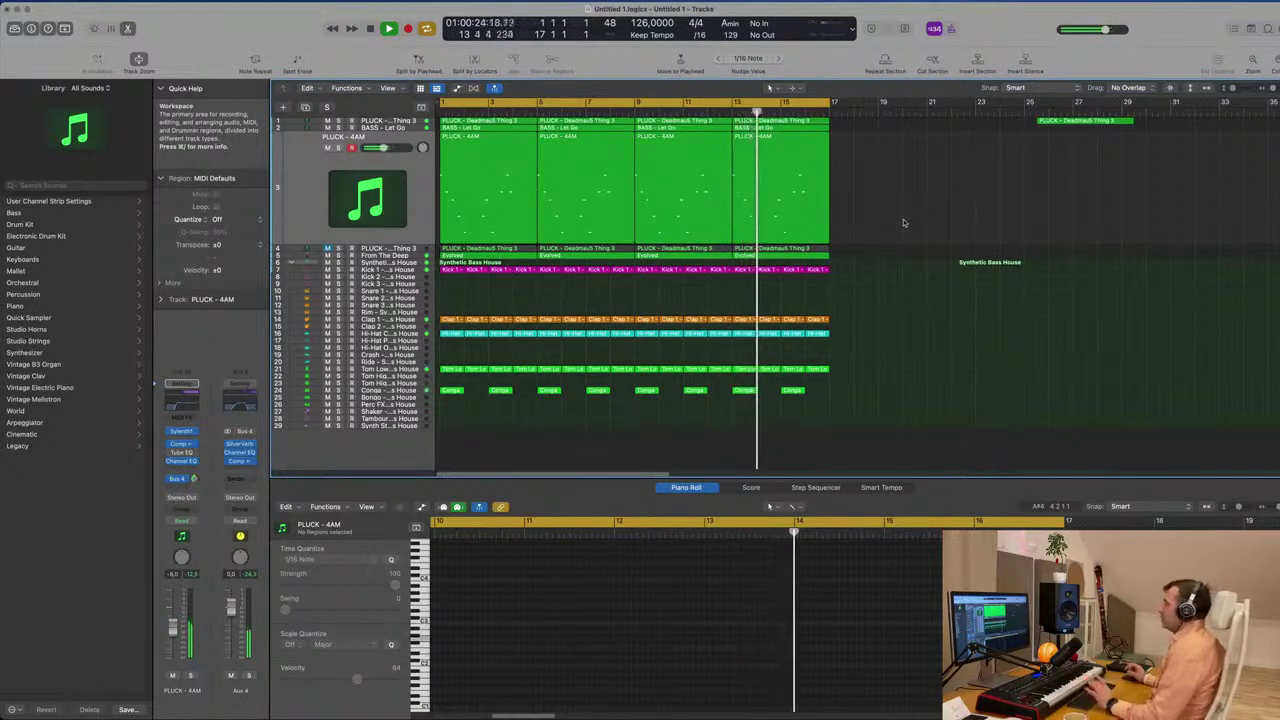
# Listen through the From The Deep, PLUCK - 4AM and BASS - Let Go tracks, briefly soloing the bass
pyautogui.scroll(-1, 495, 234)
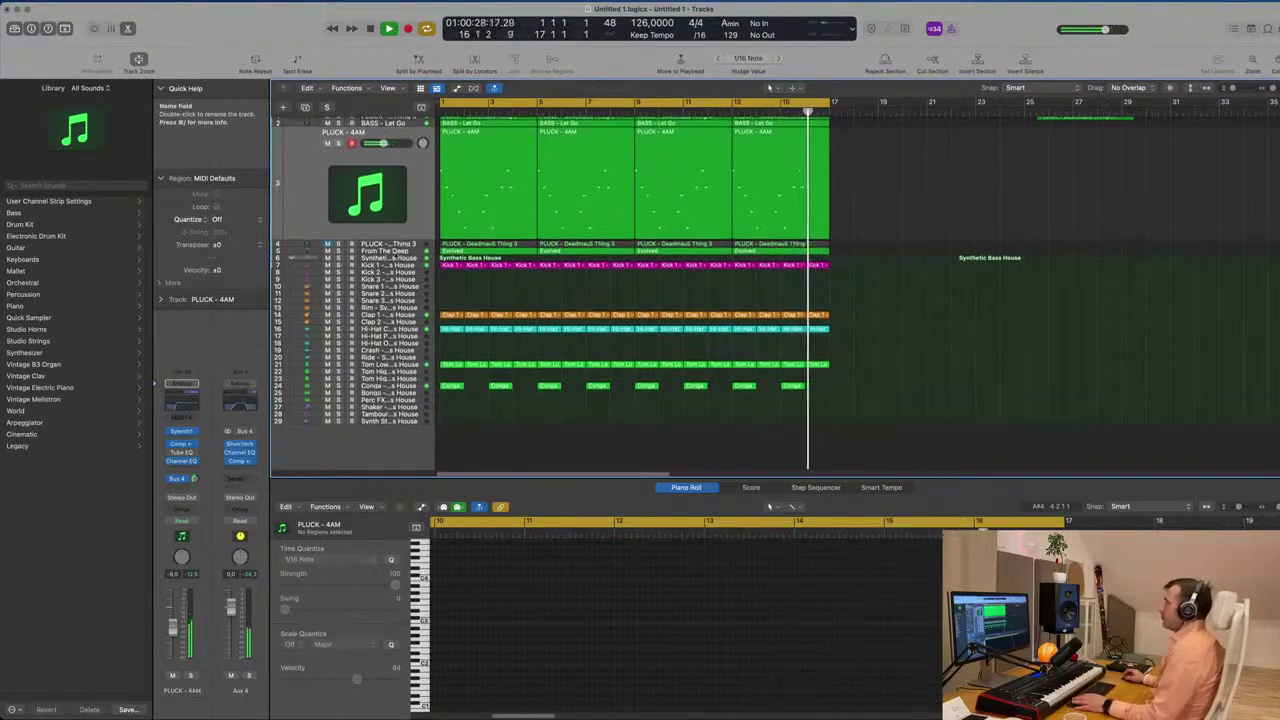
pyautogui.click(424, 250)
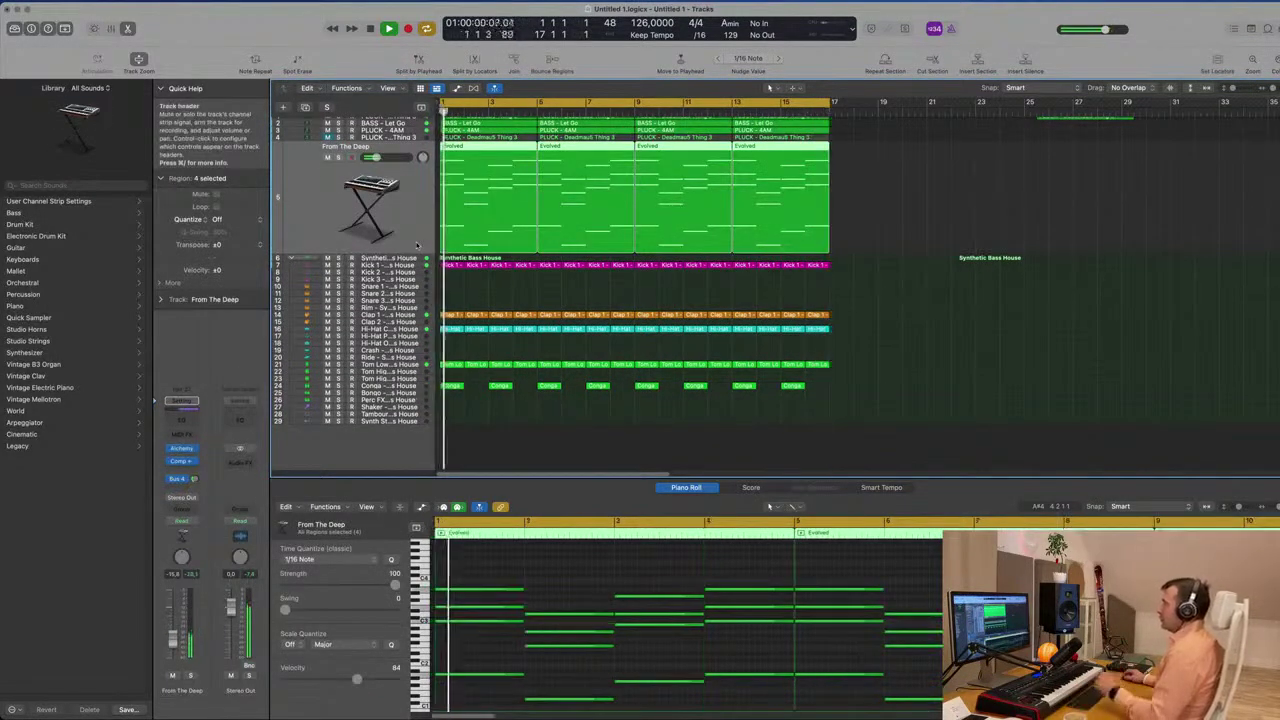
pyautogui.scroll(1, 416, 240)
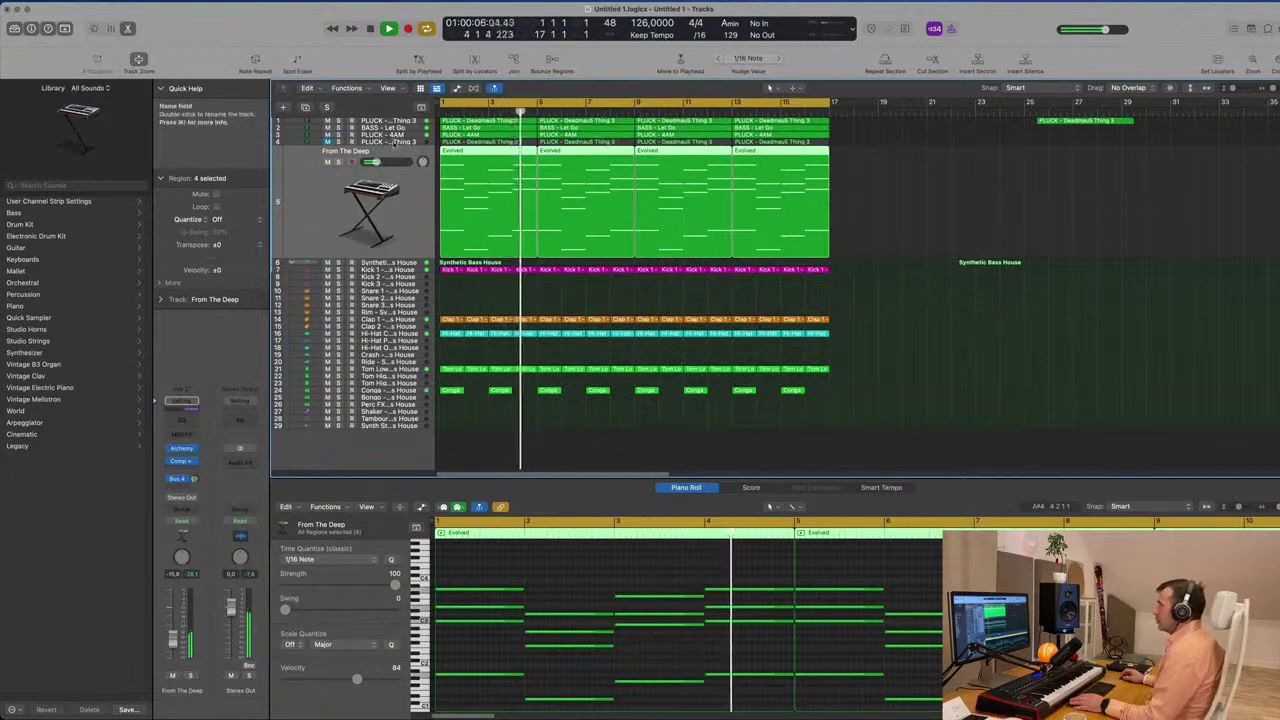
pyautogui.click(365, 134)
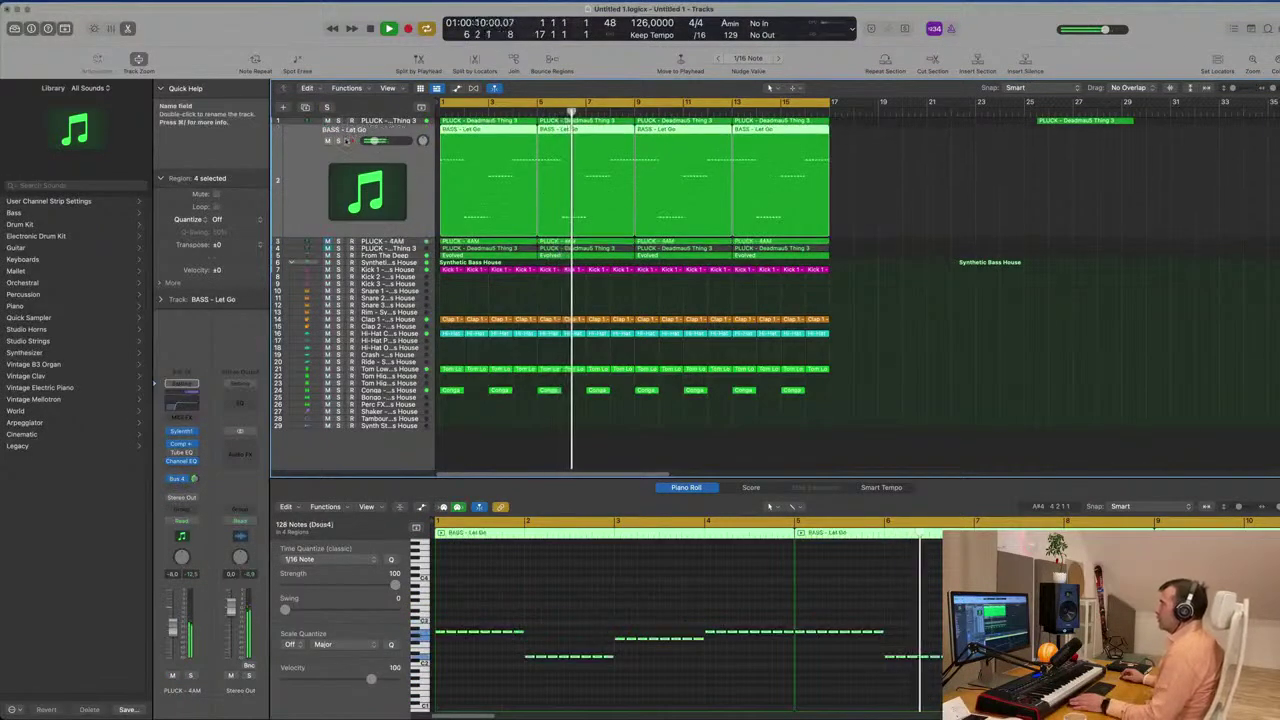
pyautogui.click(370, 128)
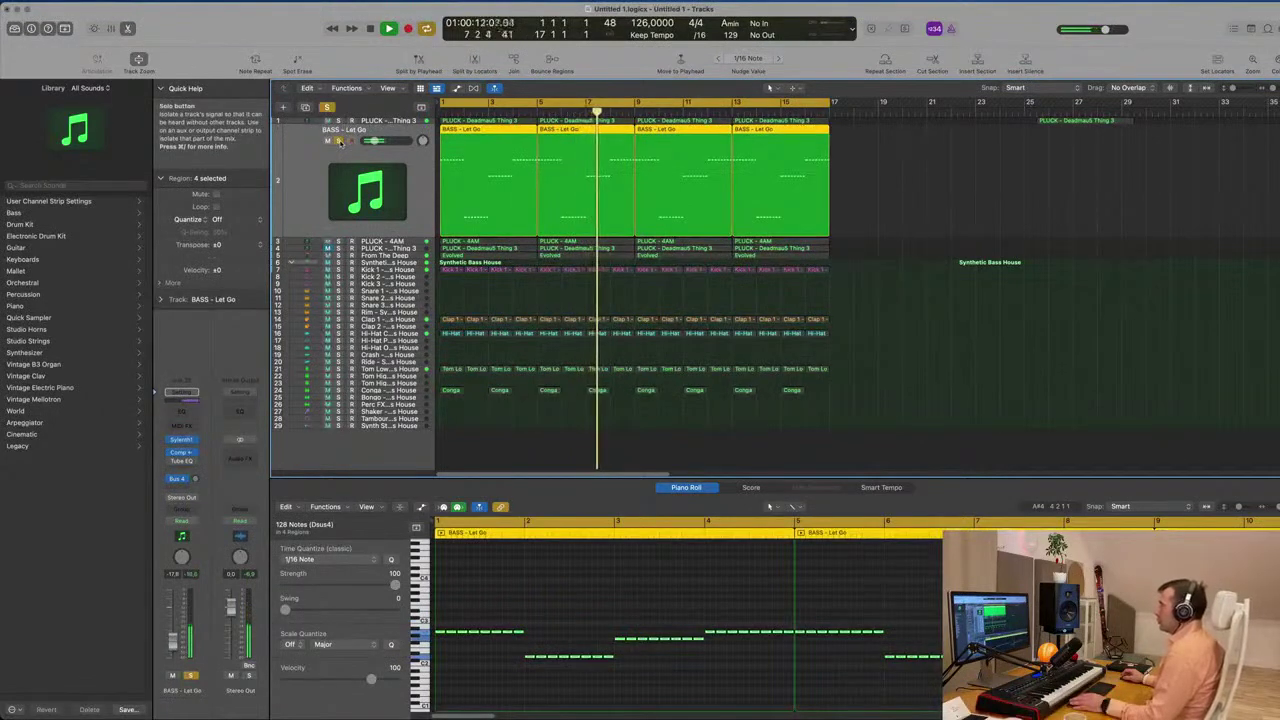
pyautogui.press('s')
pyautogui.press('Return')
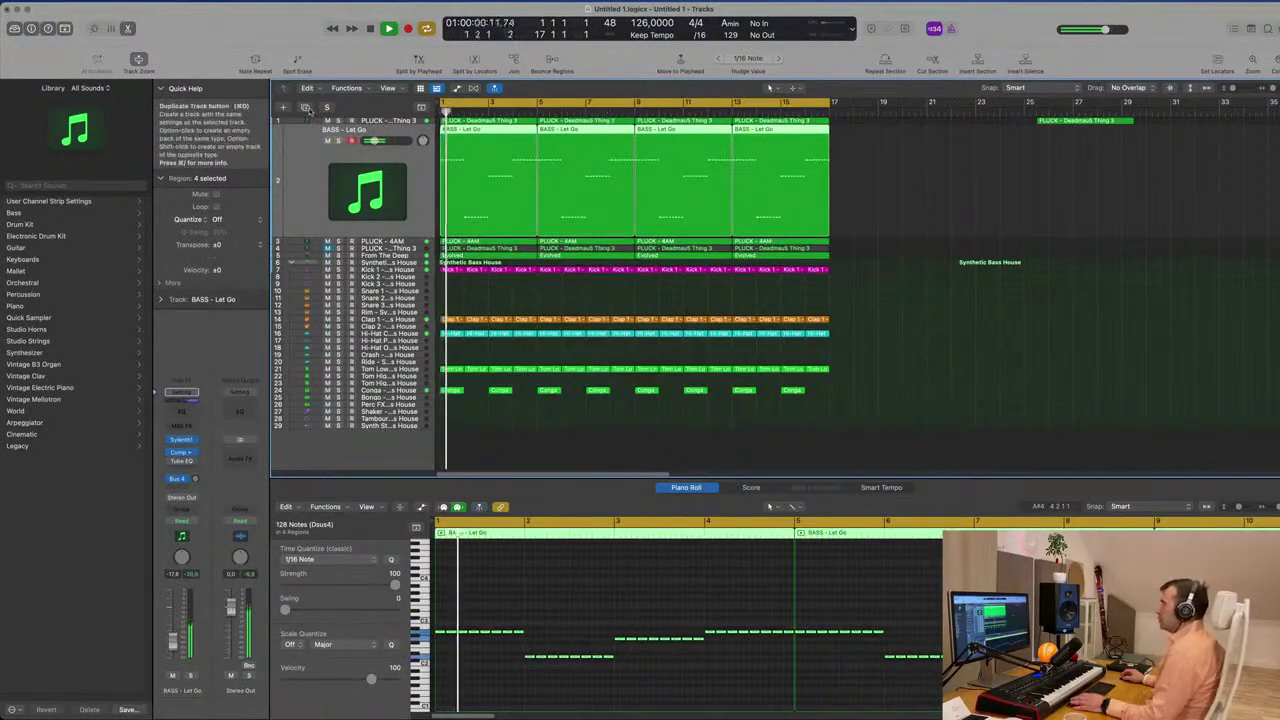
# Duplicate the BASS - Let Go track with its four regions and play the song from the start
pyautogui.press('super+d')
pyautogui.press('space')
pyautogui.moveTo(797, 183); pyautogui.dragTo(480, 185)
pyautogui.press('space')
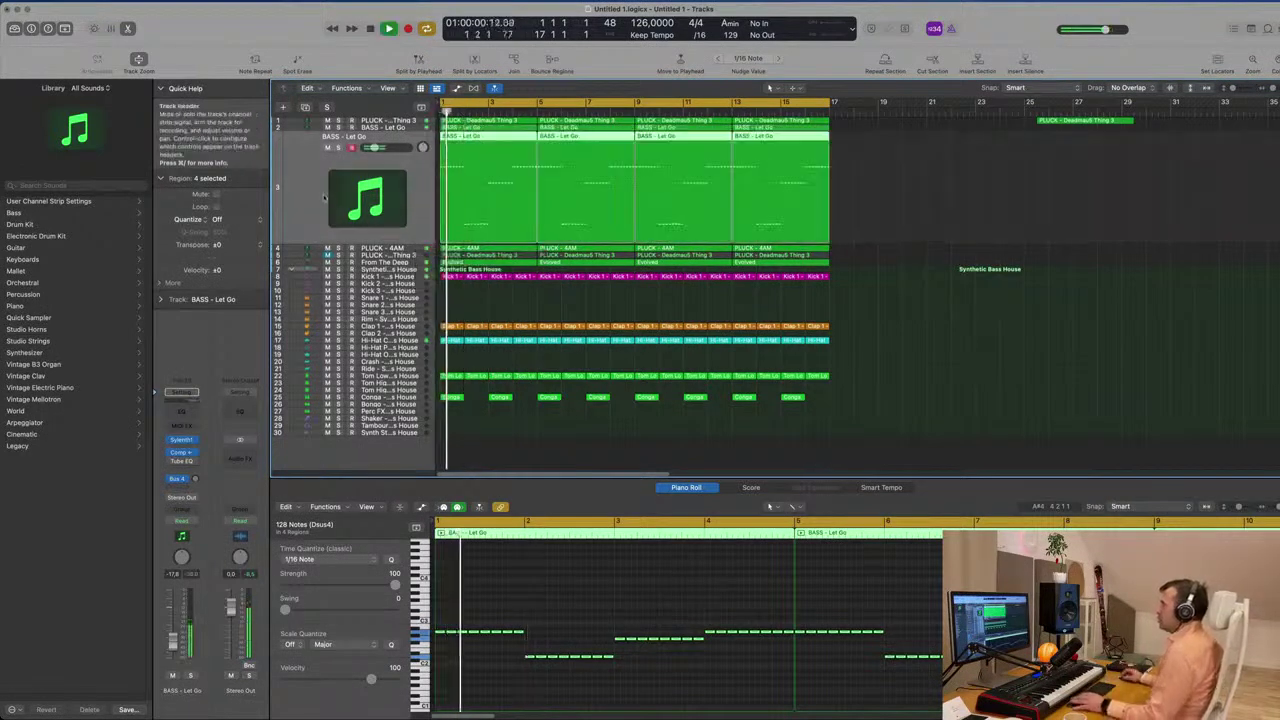
# Shorten all the notes of the duplicated BASS - Let Go regions in the Piano Roll
pyautogui.keyDown('ctrl'); pyautogui.keyDown('alt'); pyautogui.click(594, 700); pyautogui.keyUp('alt'); pyautogui.keyUp('ctrl')
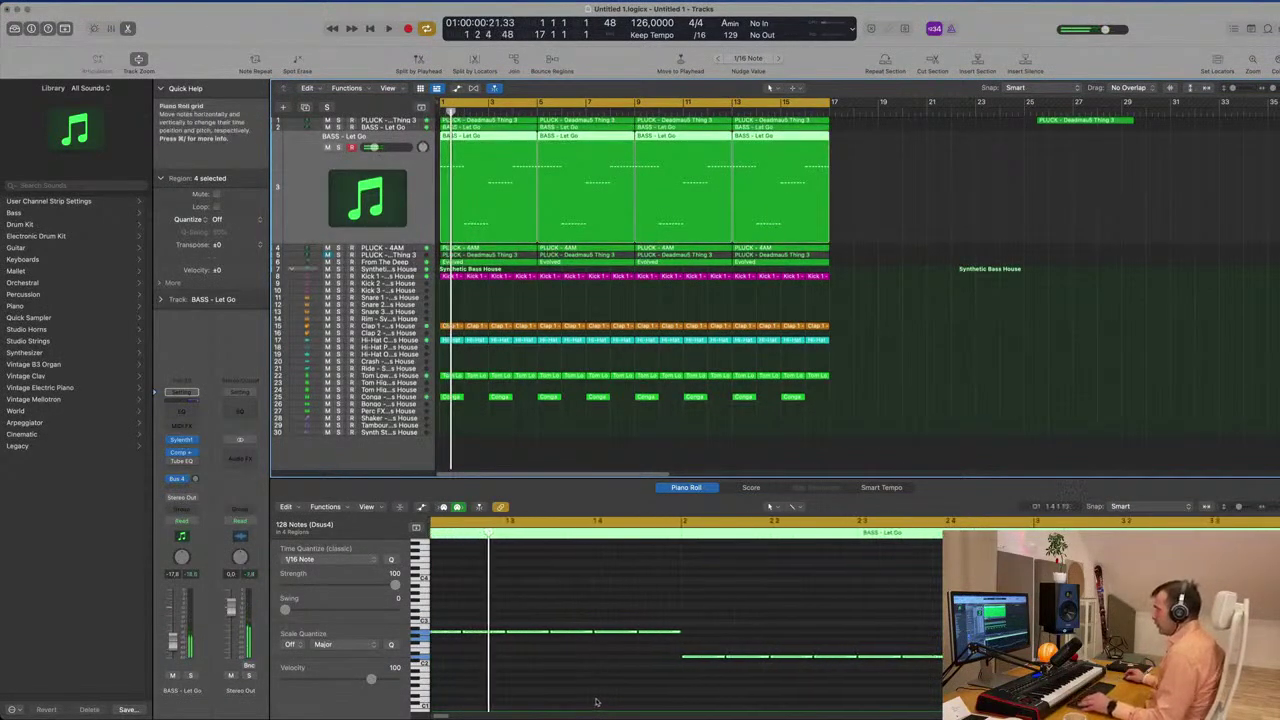
pyautogui.press('super+a')
pyautogui.click(908, 171)
pyautogui.moveTo(888, 171); pyautogui.dragTo(496, 203)
pyautogui.click(592, 574)
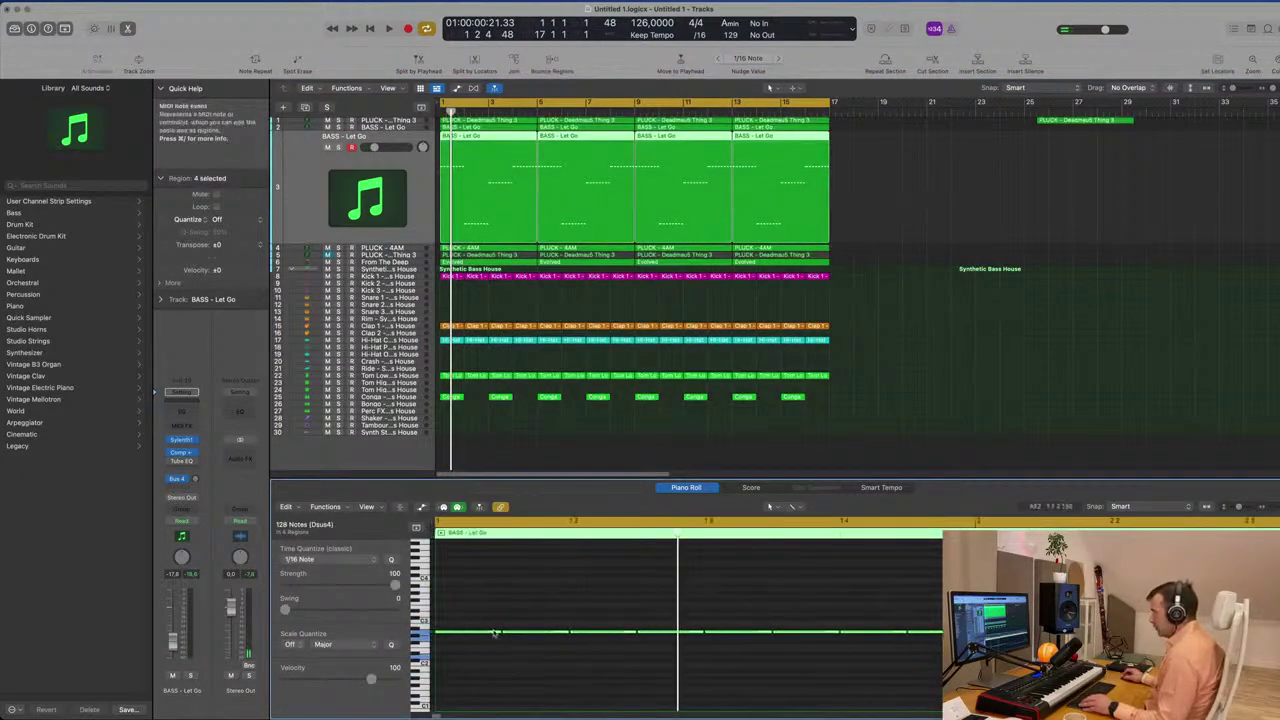
pyautogui.moveTo(500, 631)
pyautogui.mouseDown()
pyautogui.moveTo(470, 637)
pyautogui.moveTo(490, 636)
pyautogui.mouseUp()
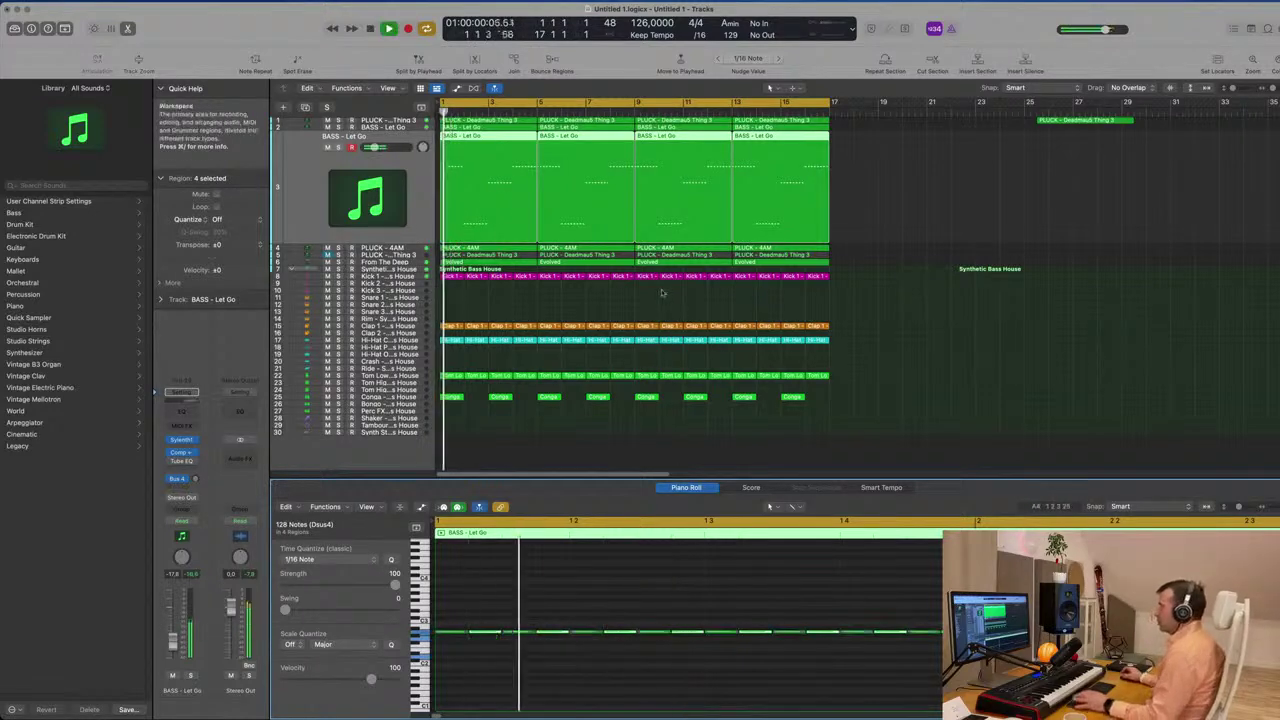
# Replace Sylenth1 with a stereo Alchemy instrument on the duplicated BASS - Let Go track
pyautogui.press('b')
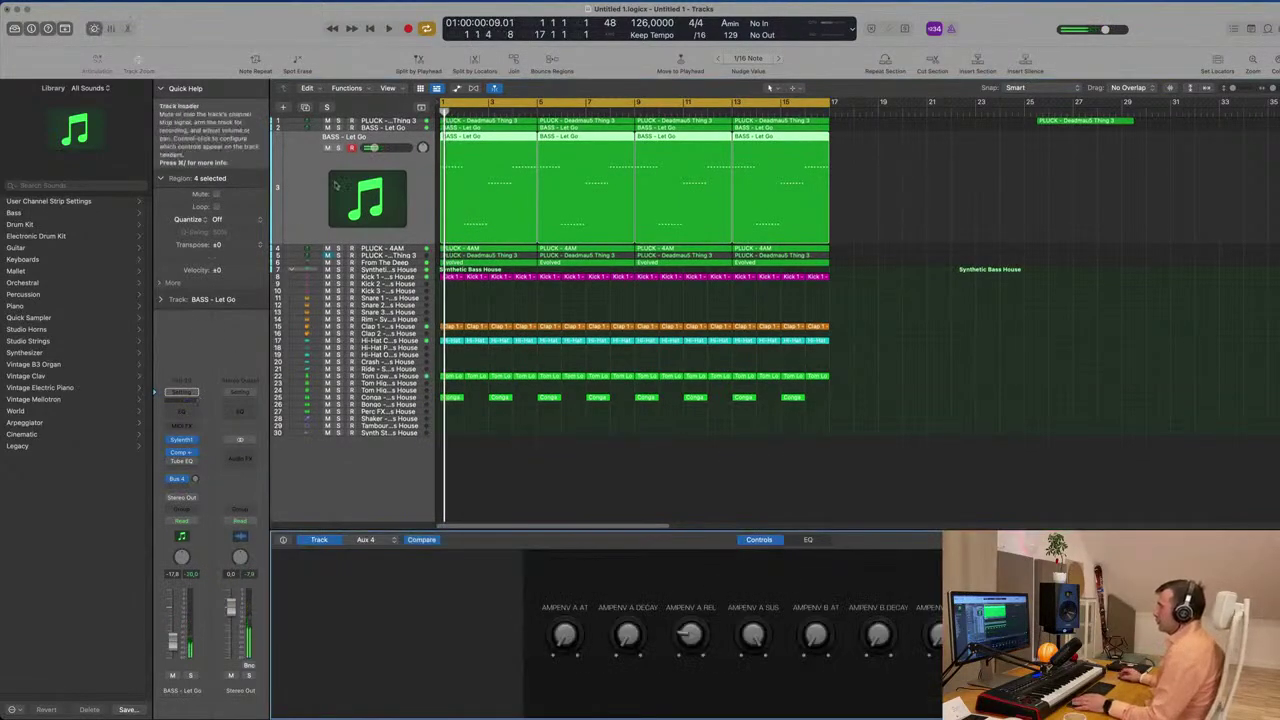
pyautogui.click(183, 441)
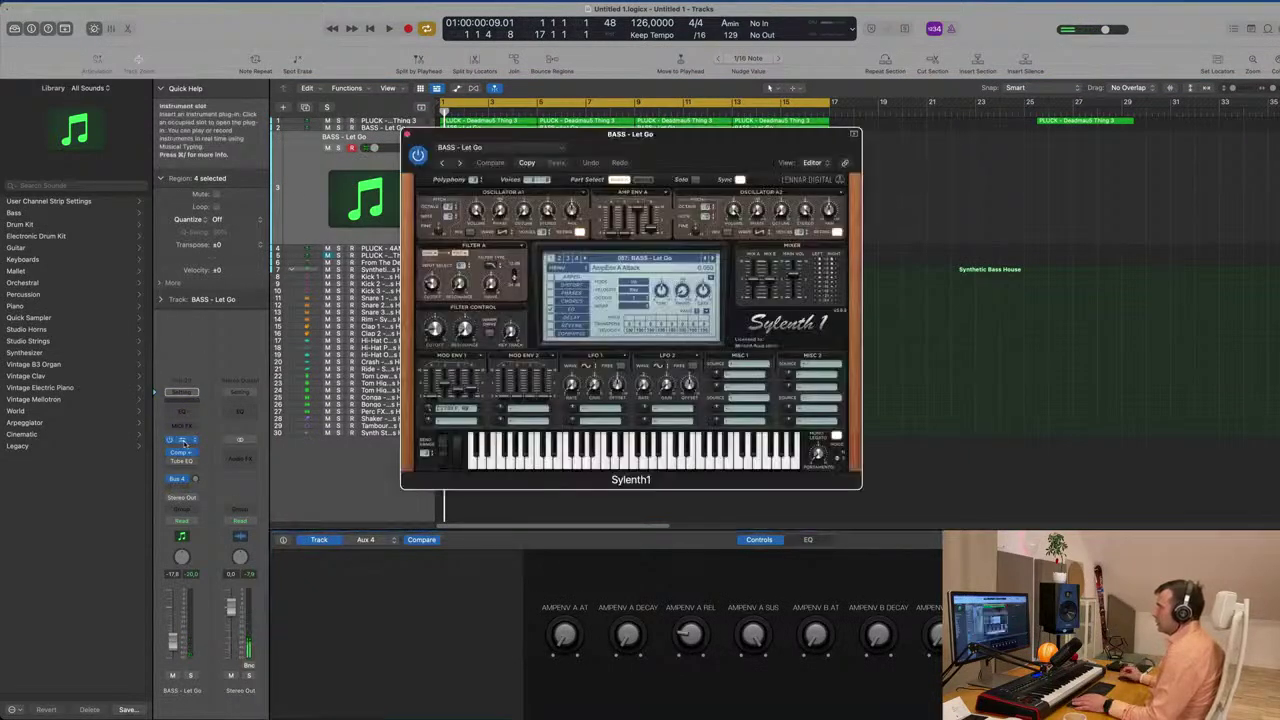
pyautogui.click(194, 445)
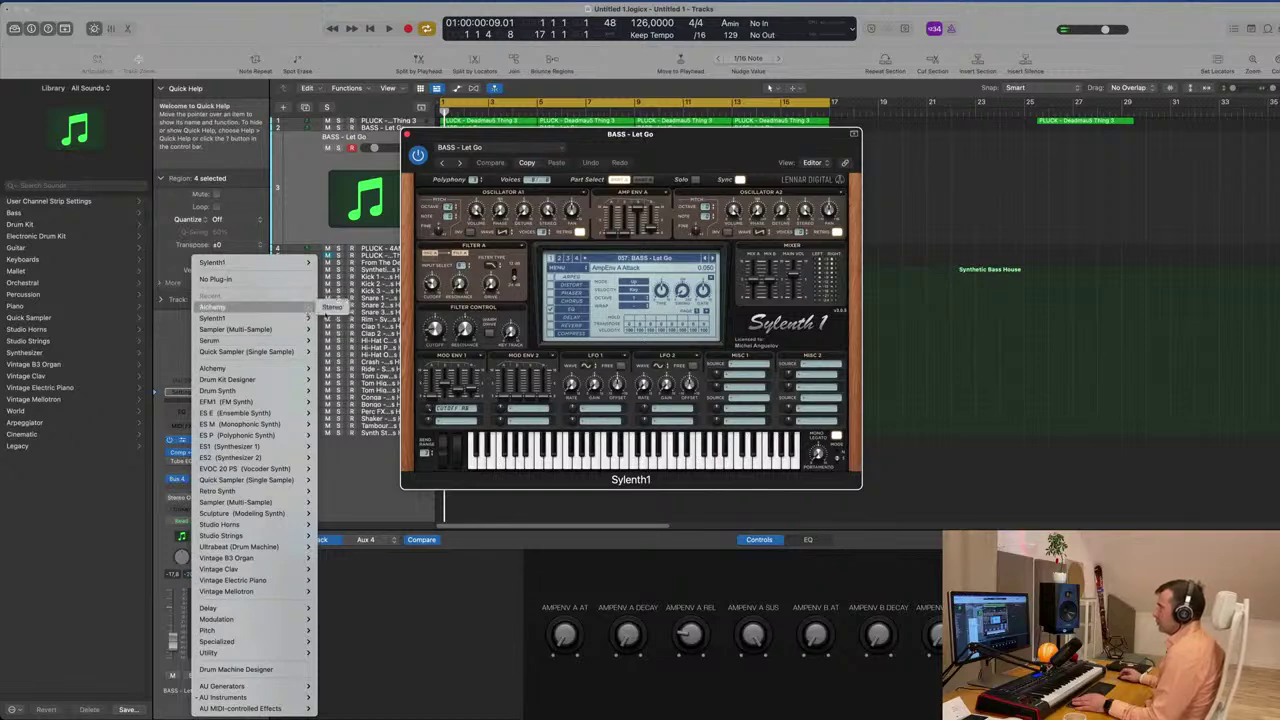
pyautogui.click(330, 308)
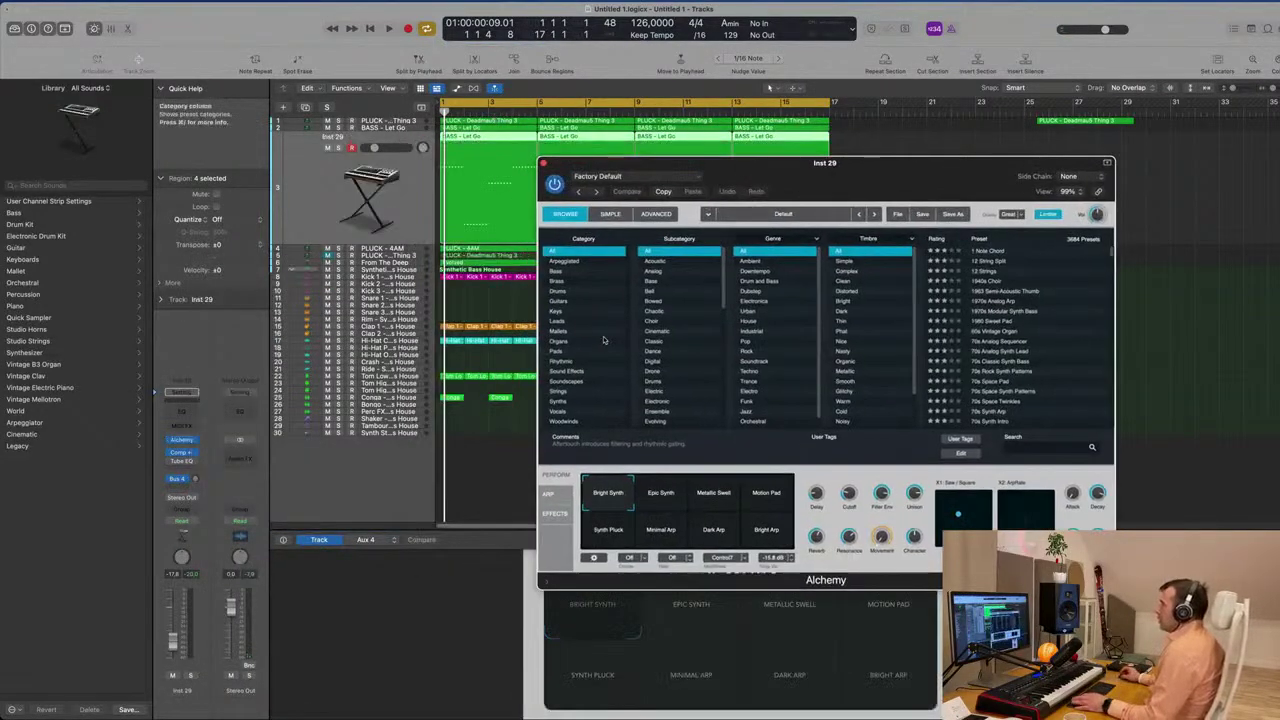
# Load The Lost Chord preset from Alchemy's Organs category
pyautogui.click(560, 344)
pyautogui.moveTo(784, 171); pyautogui.dragTo(738, 187)
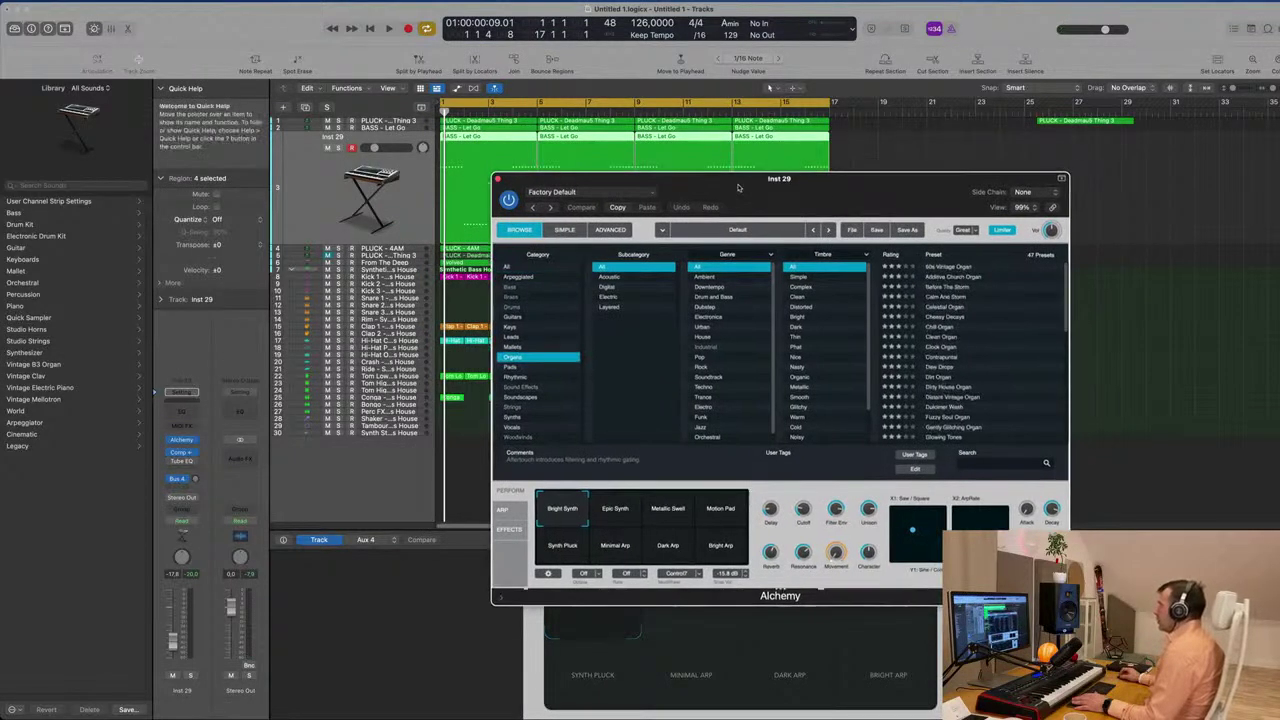
pyautogui.scroll(-10, 940, 354)
pyautogui.click(950, 356)
pyautogui.moveTo(977, 175); pyautogui.dragTo(947, 189)
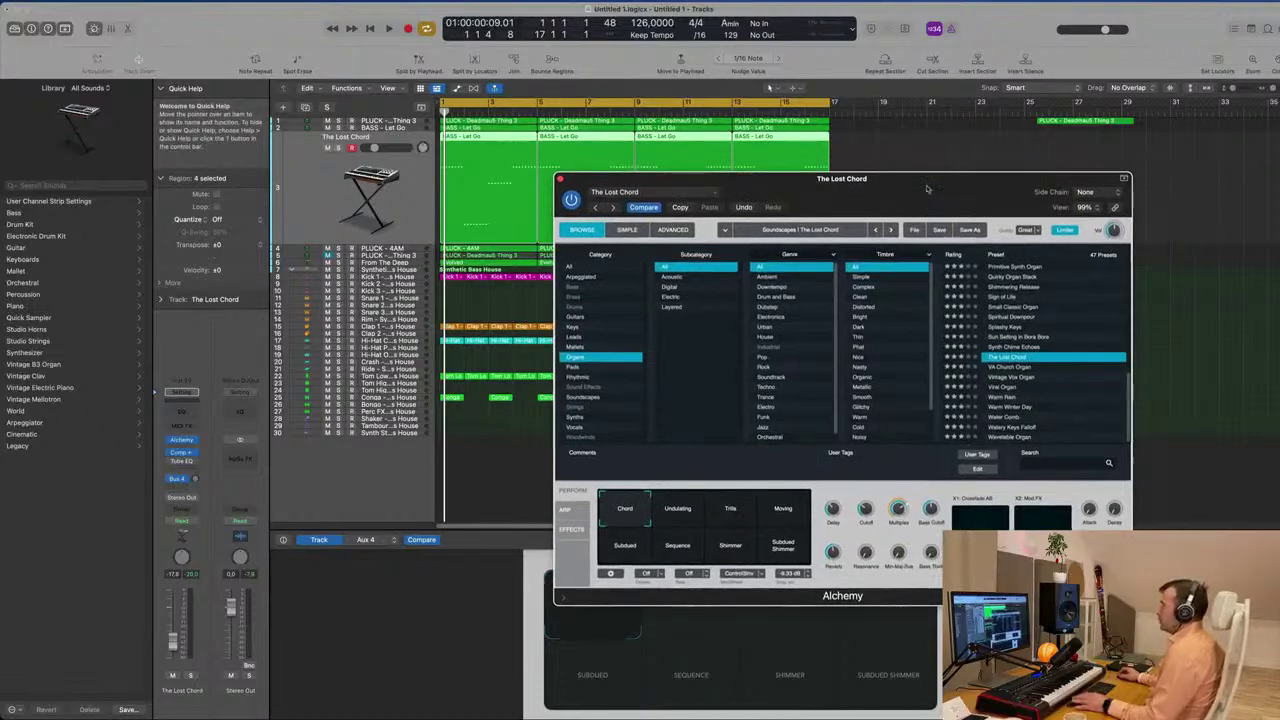
# Play the song and raise The Lost Chord track's volume to about -11 dB
pyautogui.press('space')
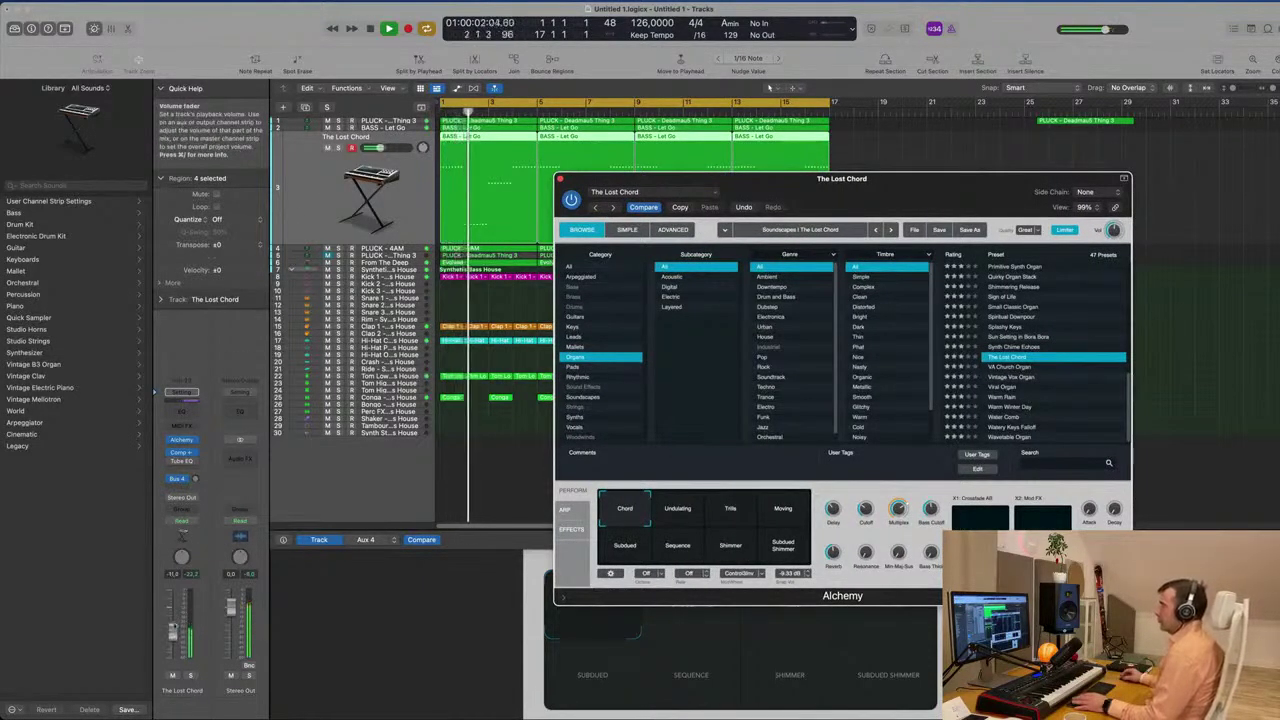
pyautogui.moveTo(173, 632); pyautogui.dragTo(173, 633)
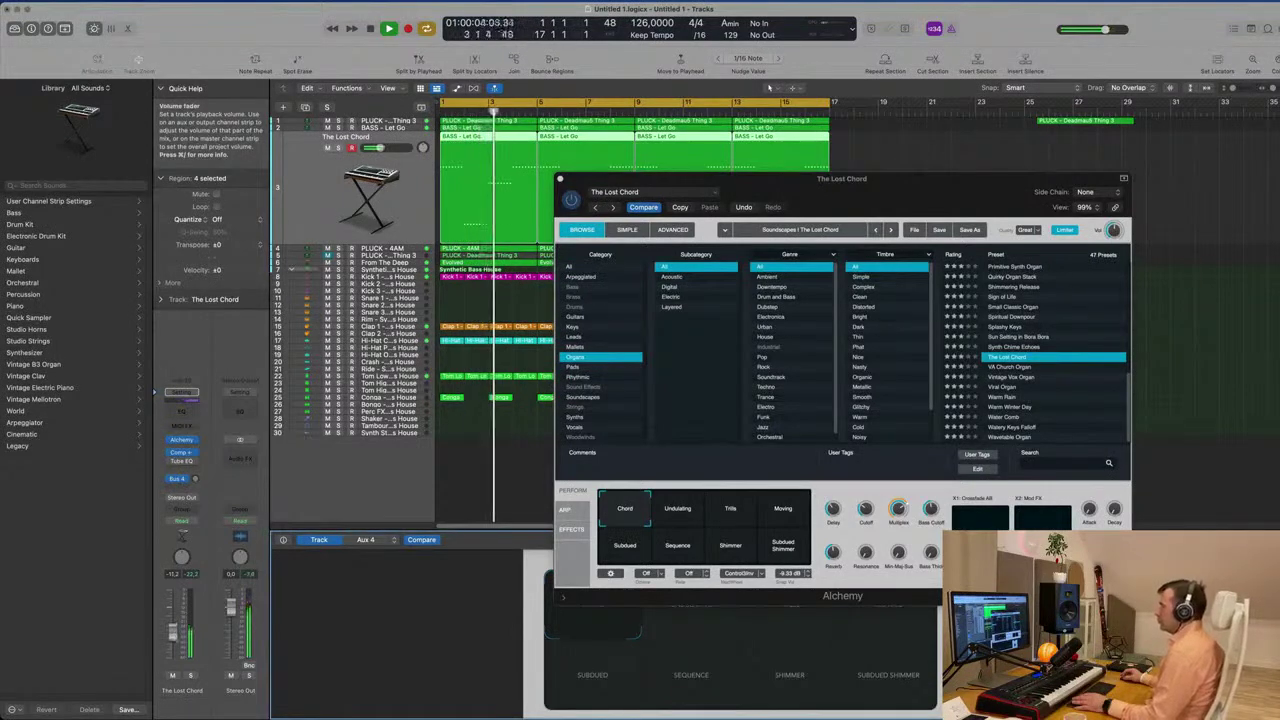
pyautogui.moveTo(842, 179); pyautogui.dragTo(771, 190)
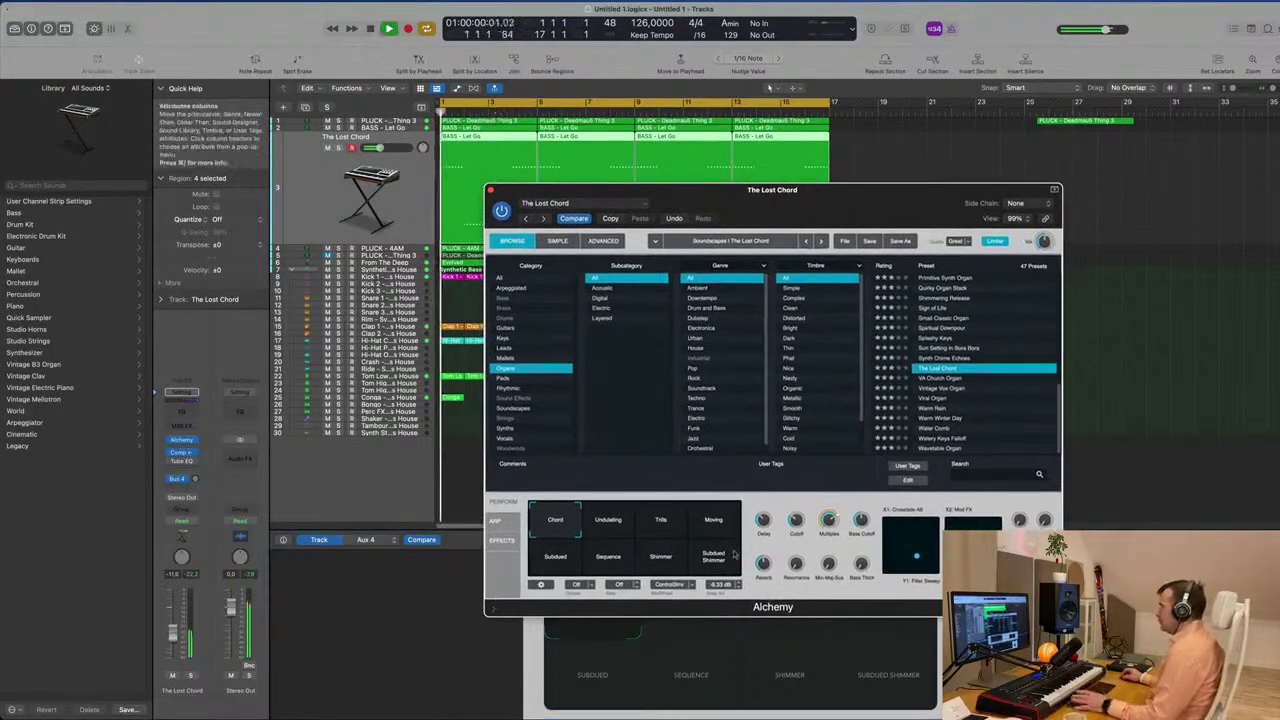
# Audition The Lost Chord's Undulating and Trills performance snapshots and select Moving
pyautogui.click(606, 522)
pyautogui.click(664, 524)
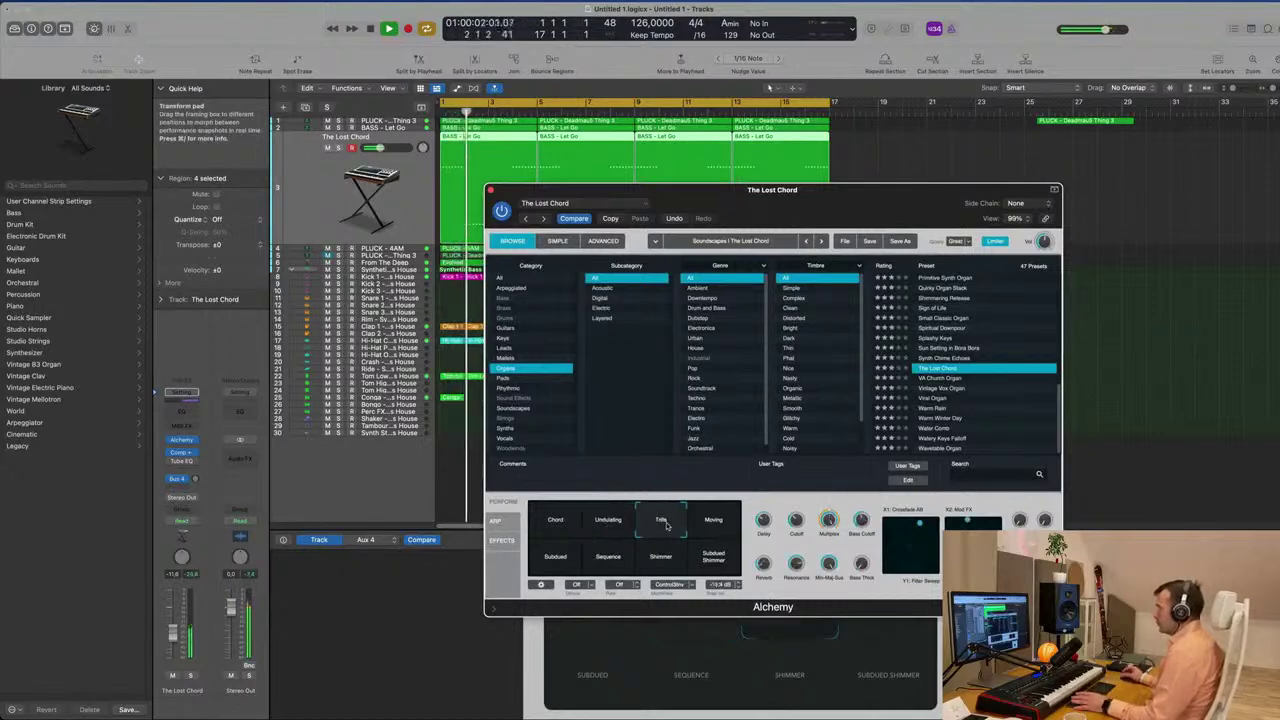
pyautogui.click(712, 529)
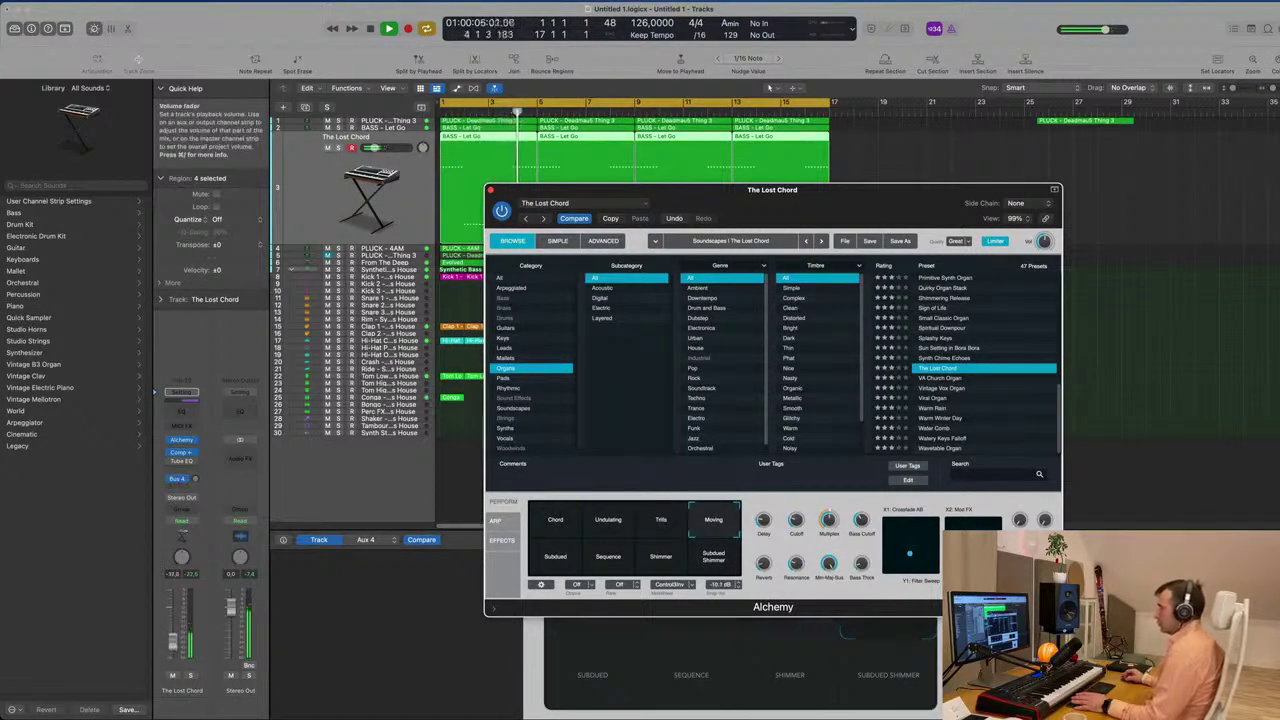
# Audition Alchemy's VA Church Organ and Vintage Vox Organ presets against the song and load Warm Winter Day
pyautogui.click(937, 379)
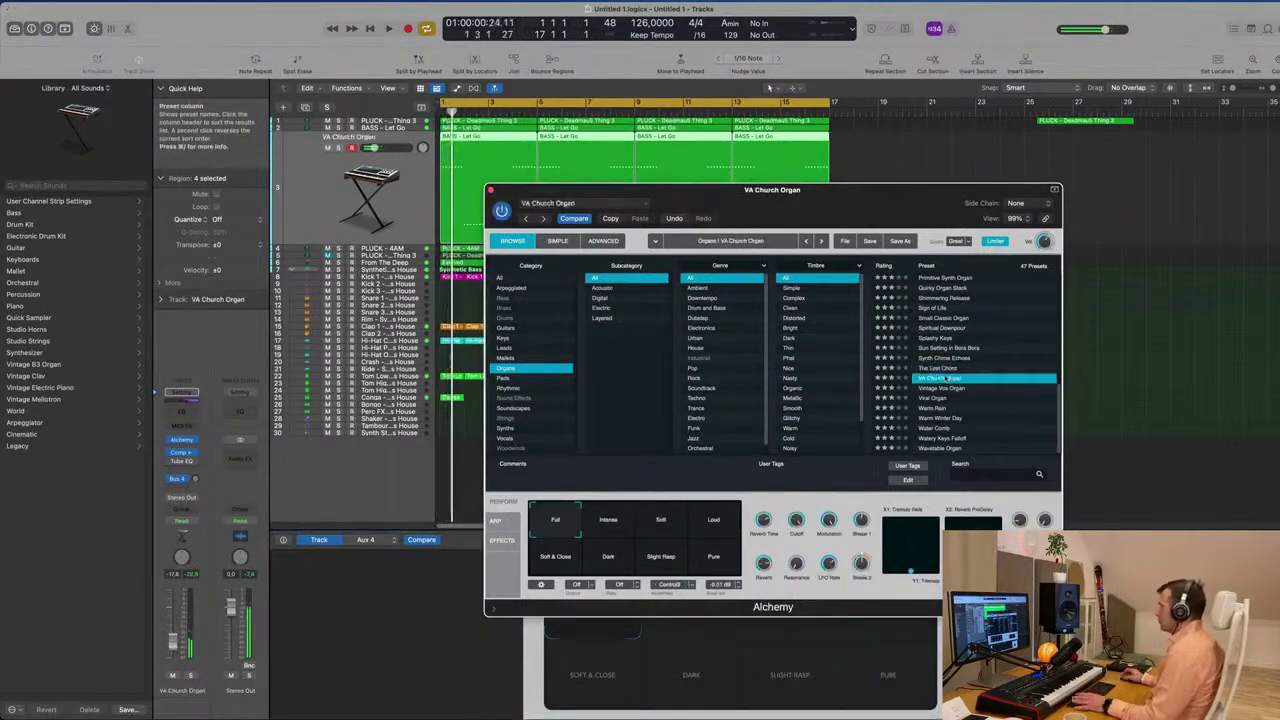
pyautogui.click(945, 388)
pyautogui.press('space')
pyautogui.press('space')
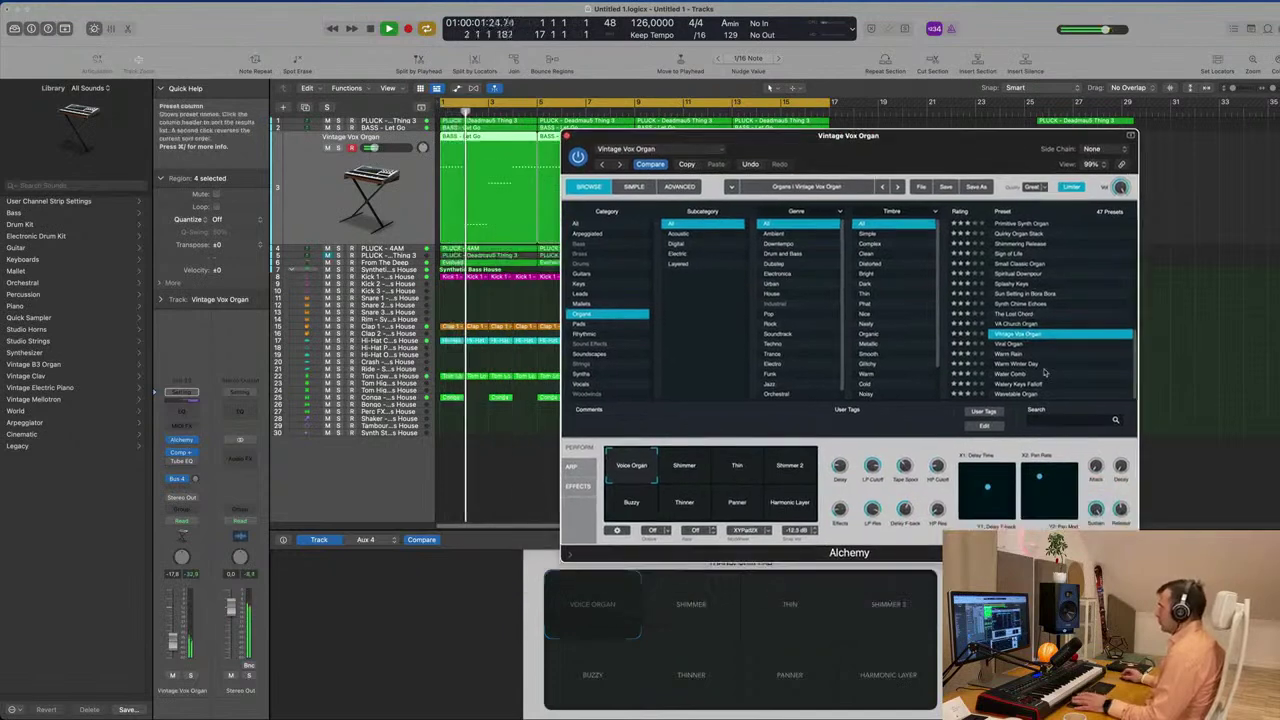
pyautogui.click(1040, 364)
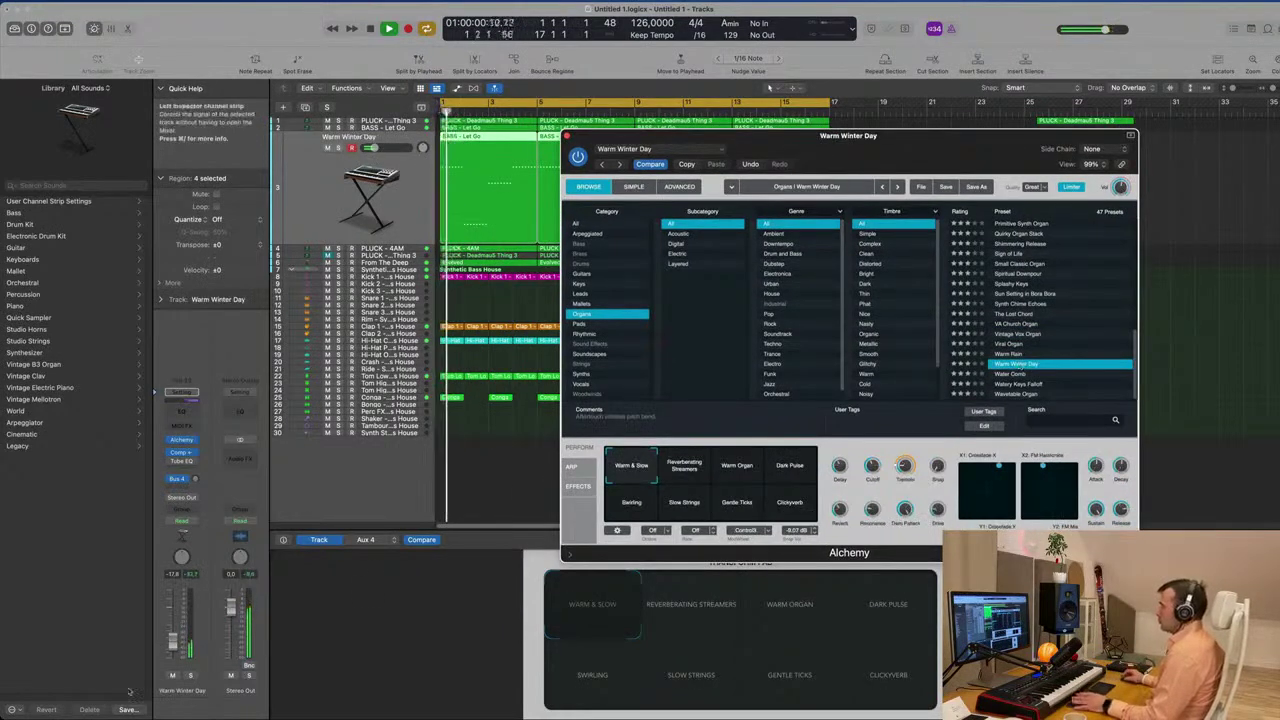
# Raise the Warm Winter Day track's volume to about -5 dB and audition it both soloed and in the mix
pyautogui.click(172, 631)
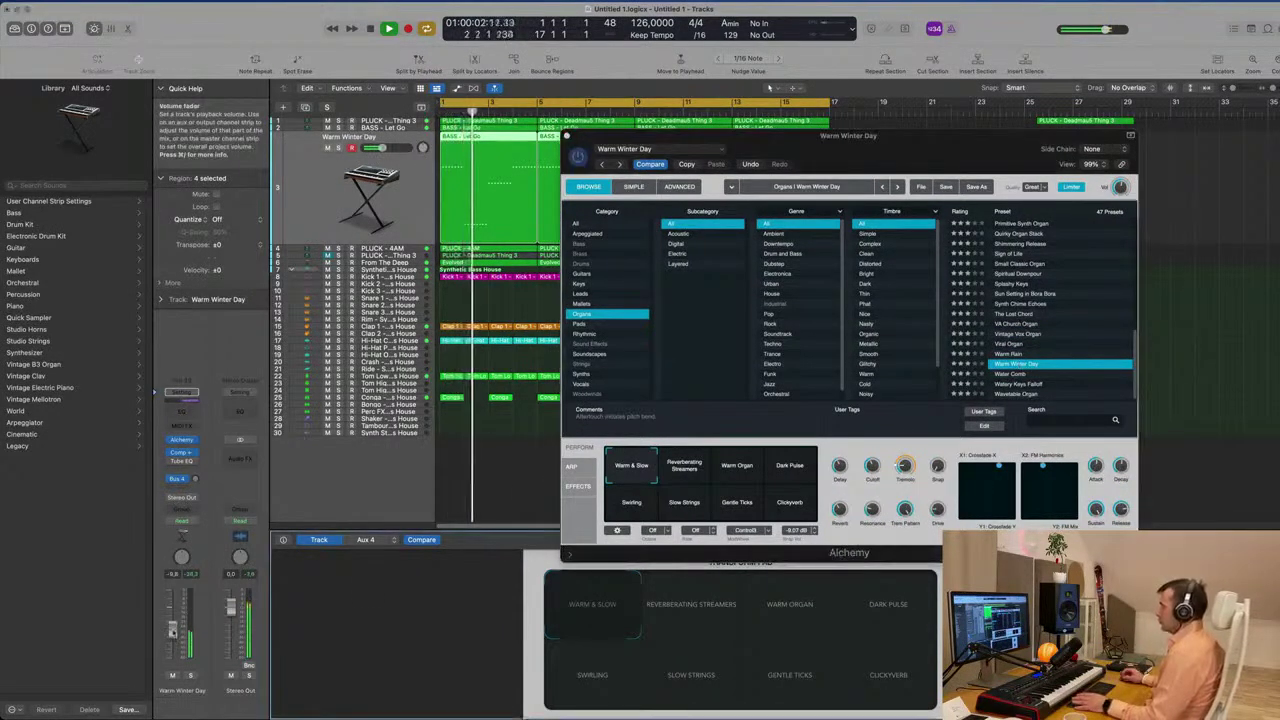
pyautogui.click(191, 676)
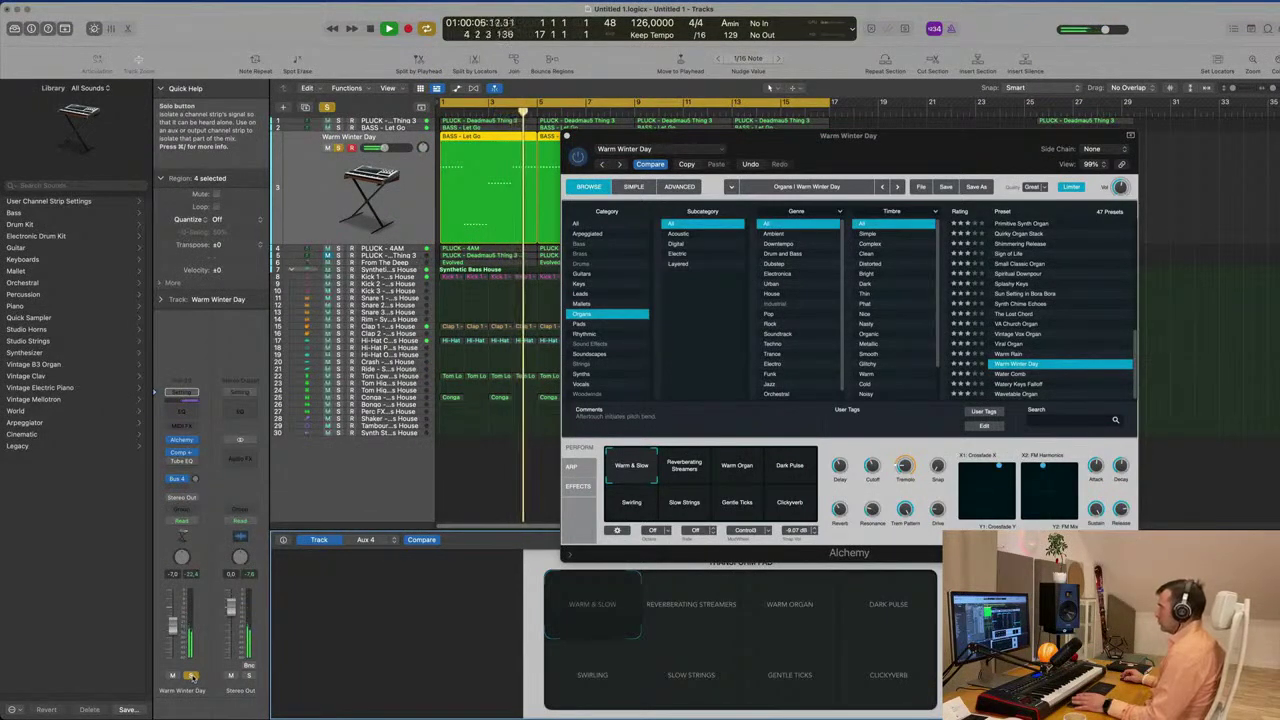
pyautogui.click(191, 676)
pyautogui.press('Return')
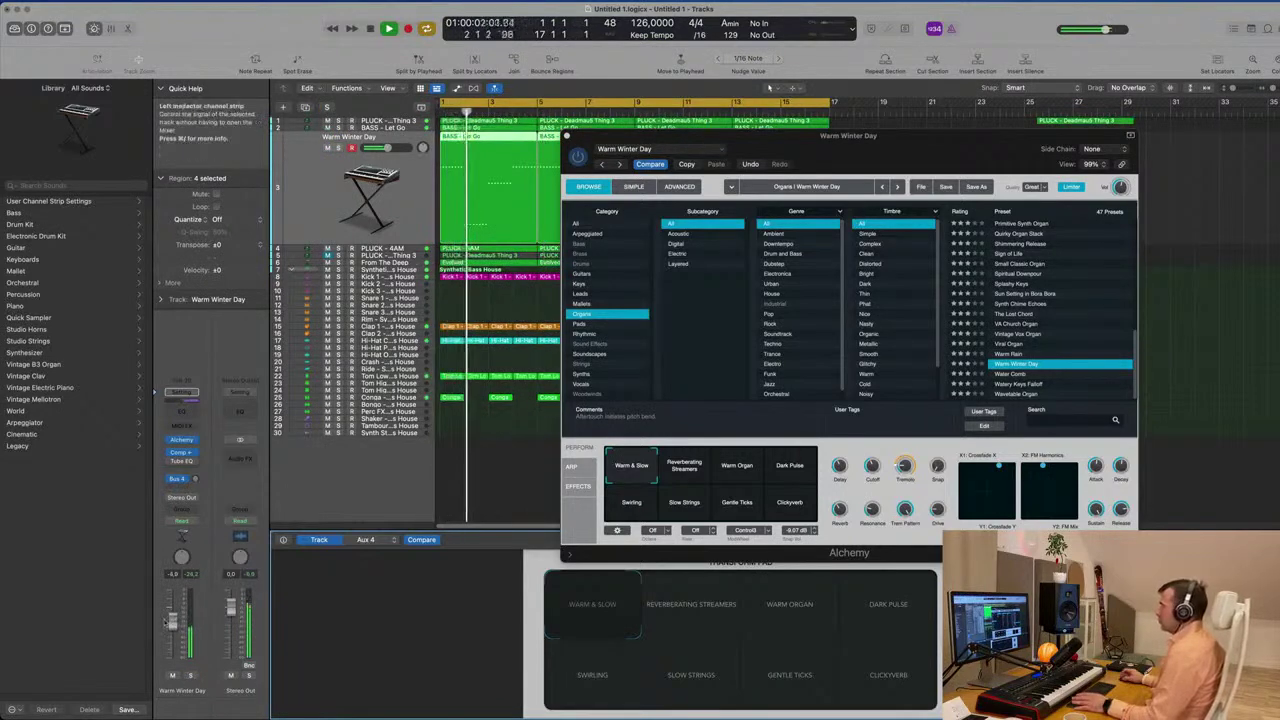
# Audition the Watery Keys Falloff preset, load Wavetable Organ instead, and check it briefly in solo
pyautogui.click(1031, 385)
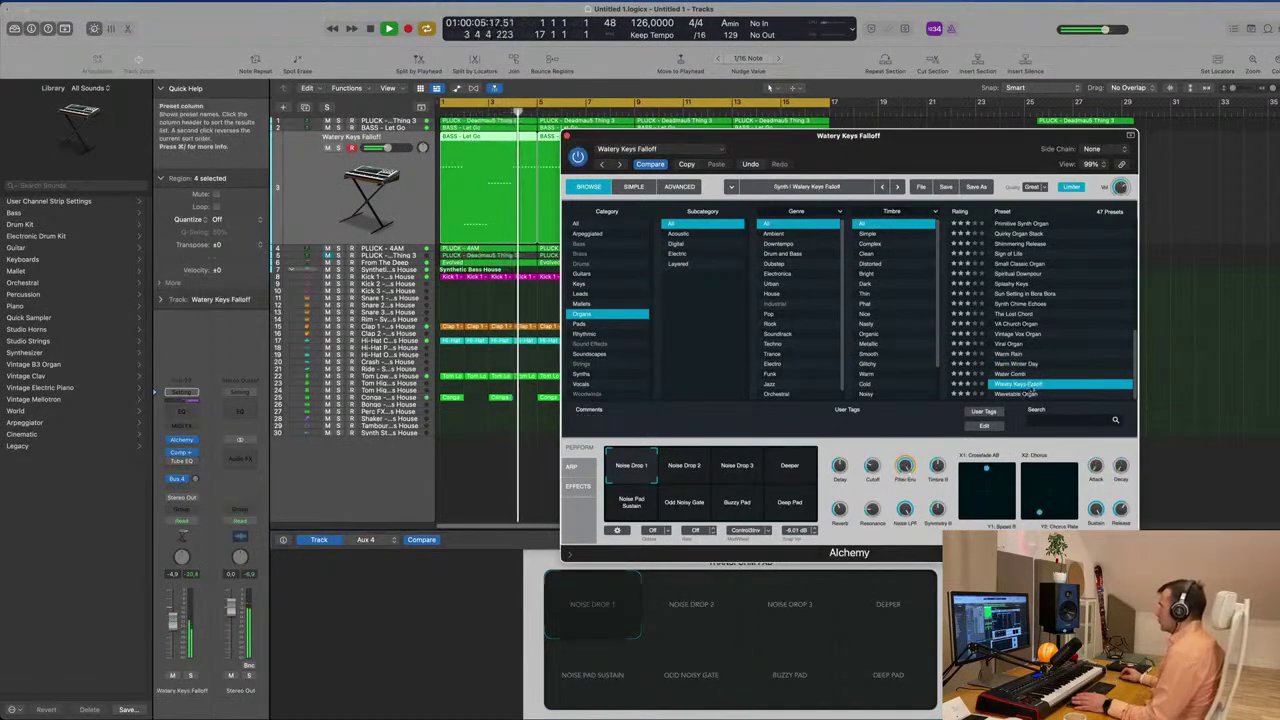
pyautogui.click(1023, 394)
pyautogui.scroll(10, 1051, 365)
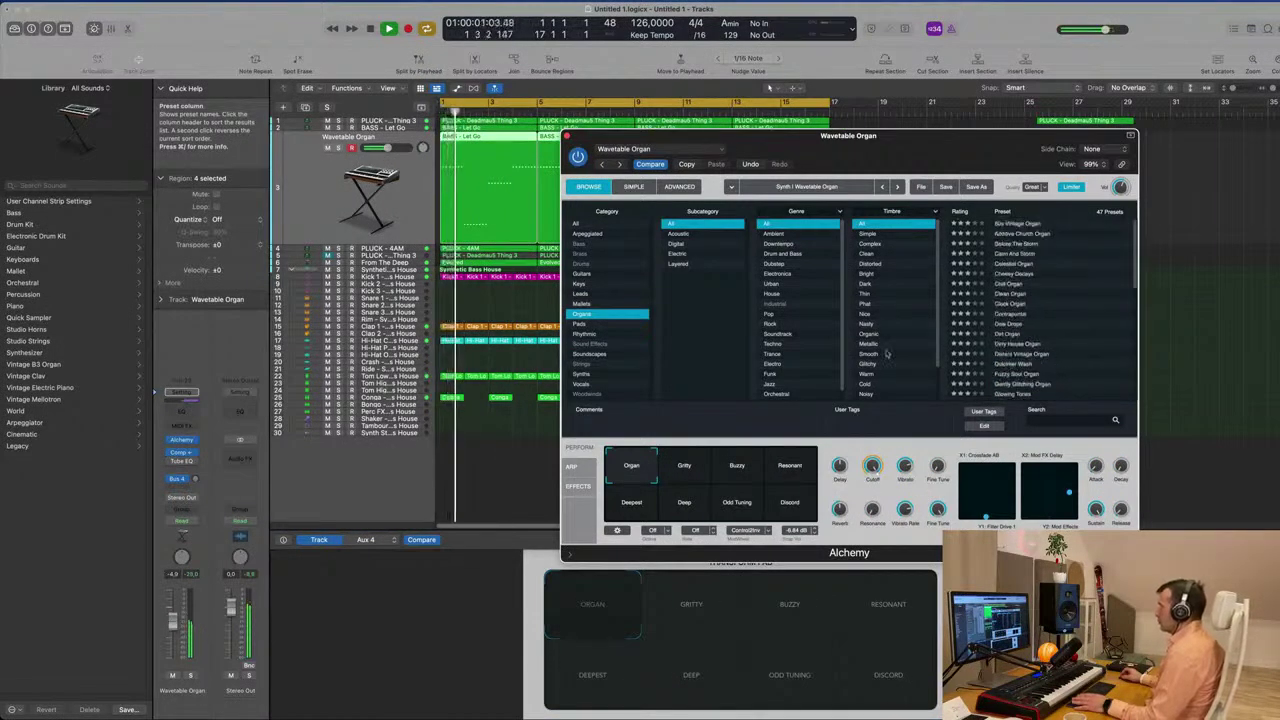
pyautogui.click(190, 676)
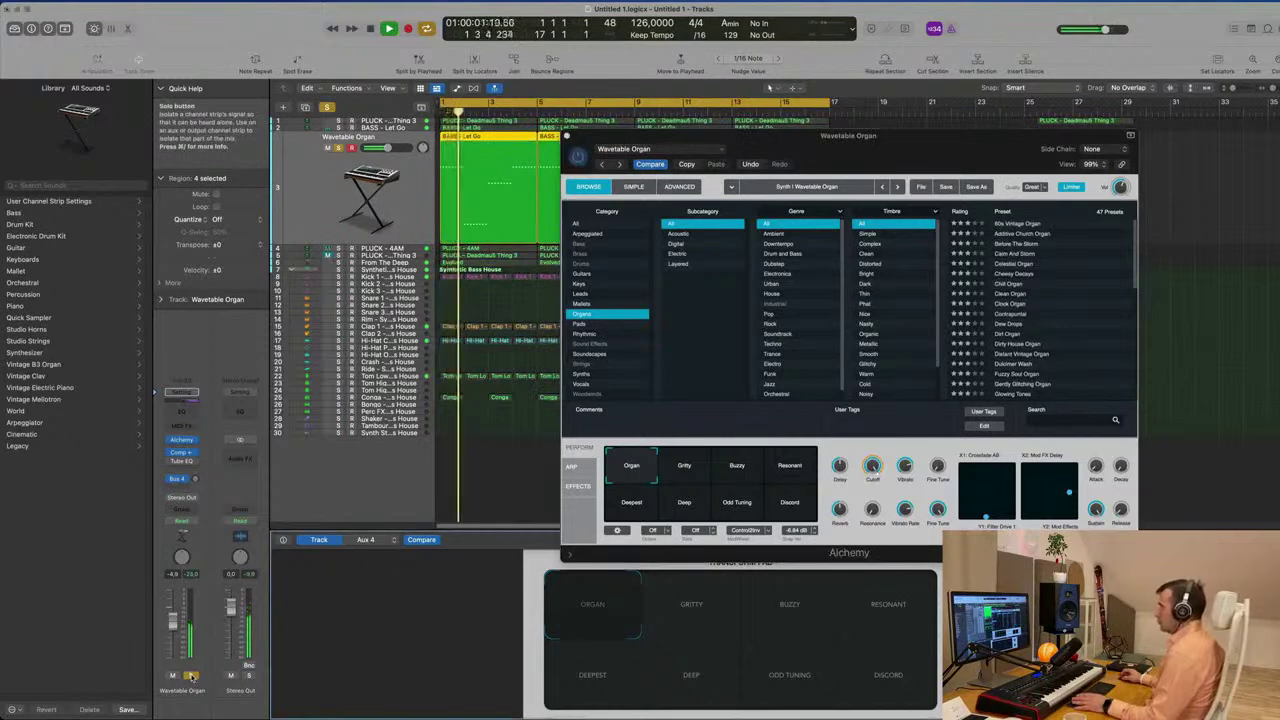
pyautogui.click(190, 676)
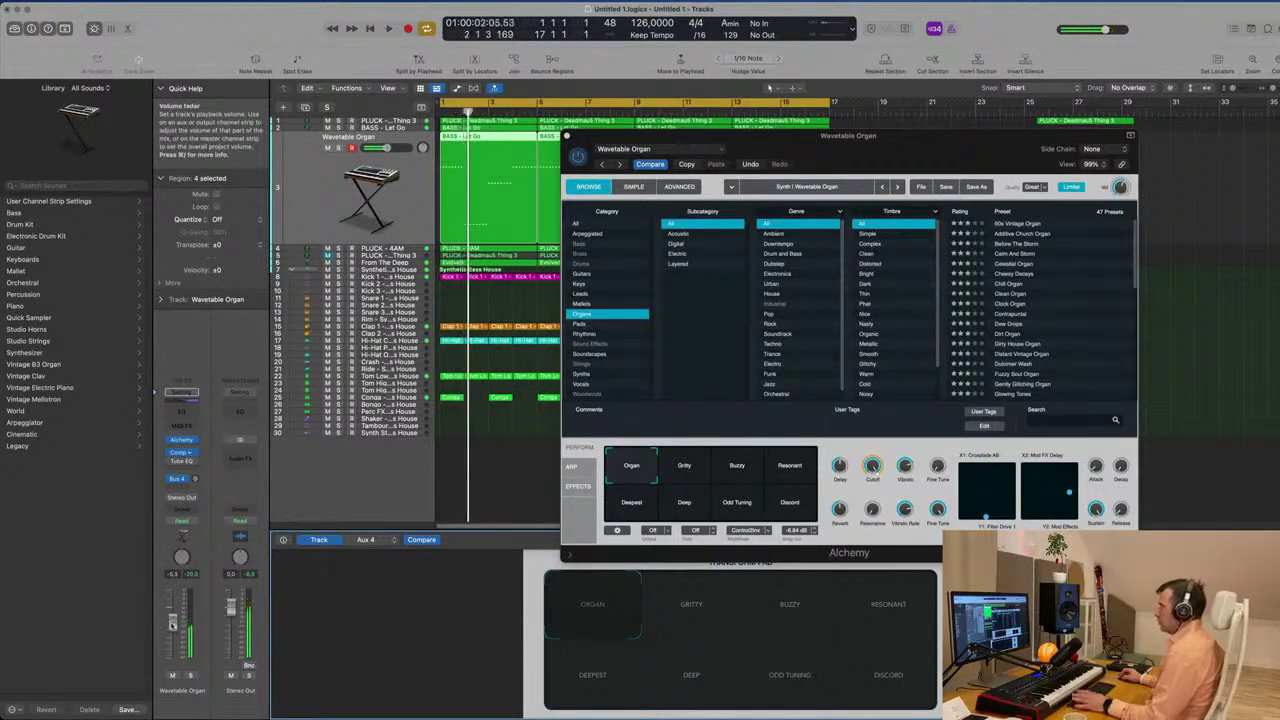
# Audition Wavetable Organ's Gritty and Buzzy performance snapshots and lower the track's volume to about -9 dB
pyautogui.click(674, 468)
pyautogui.click(735, 475)
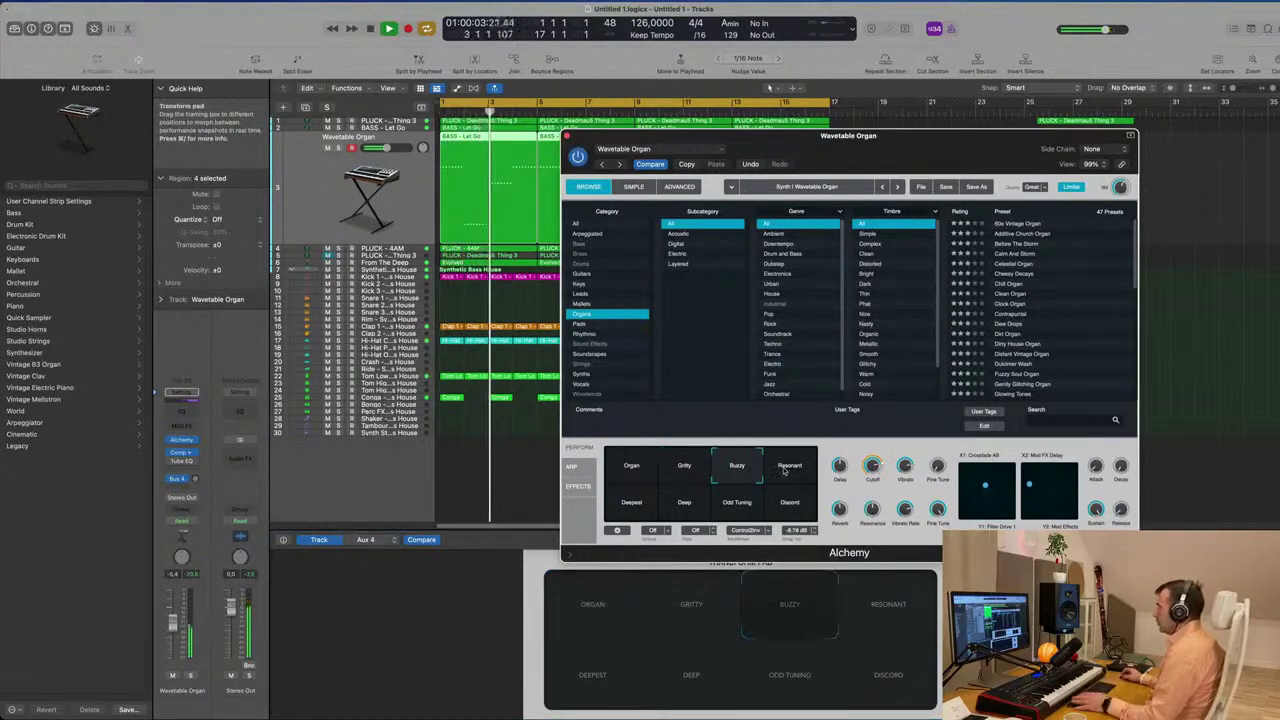
pyautogui.press('Return')
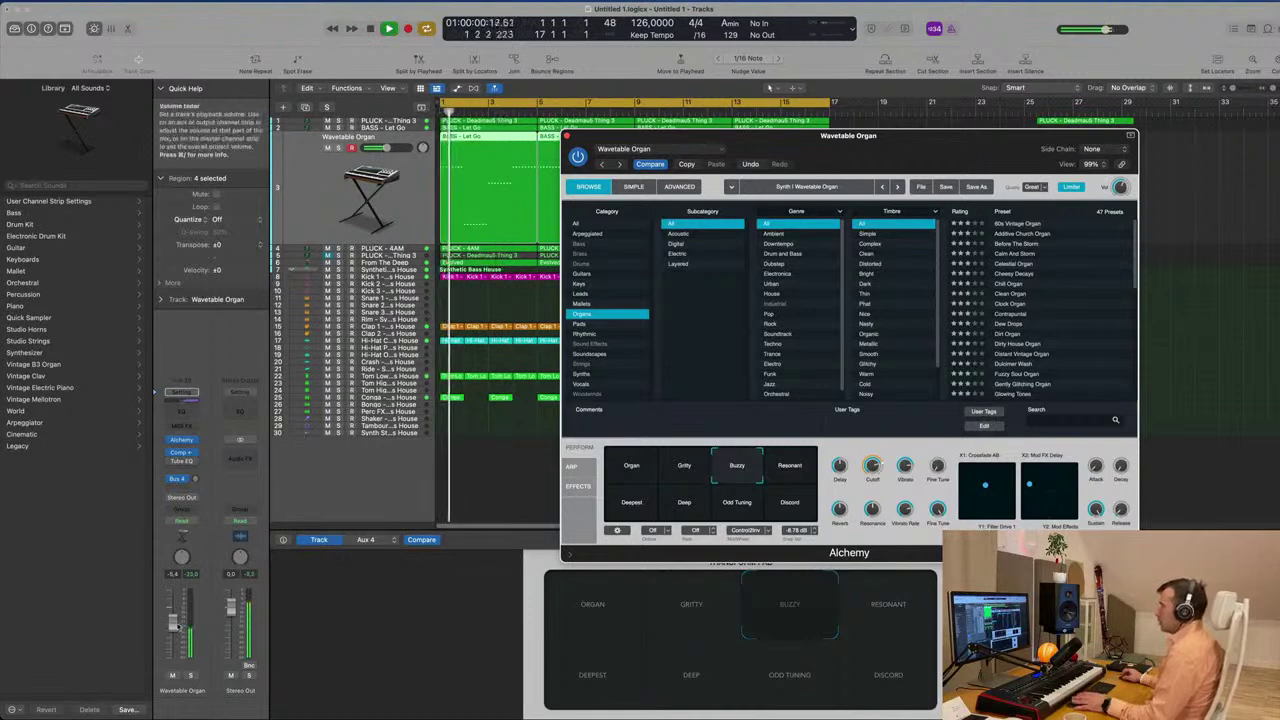
pyautogui.click(174, 632)
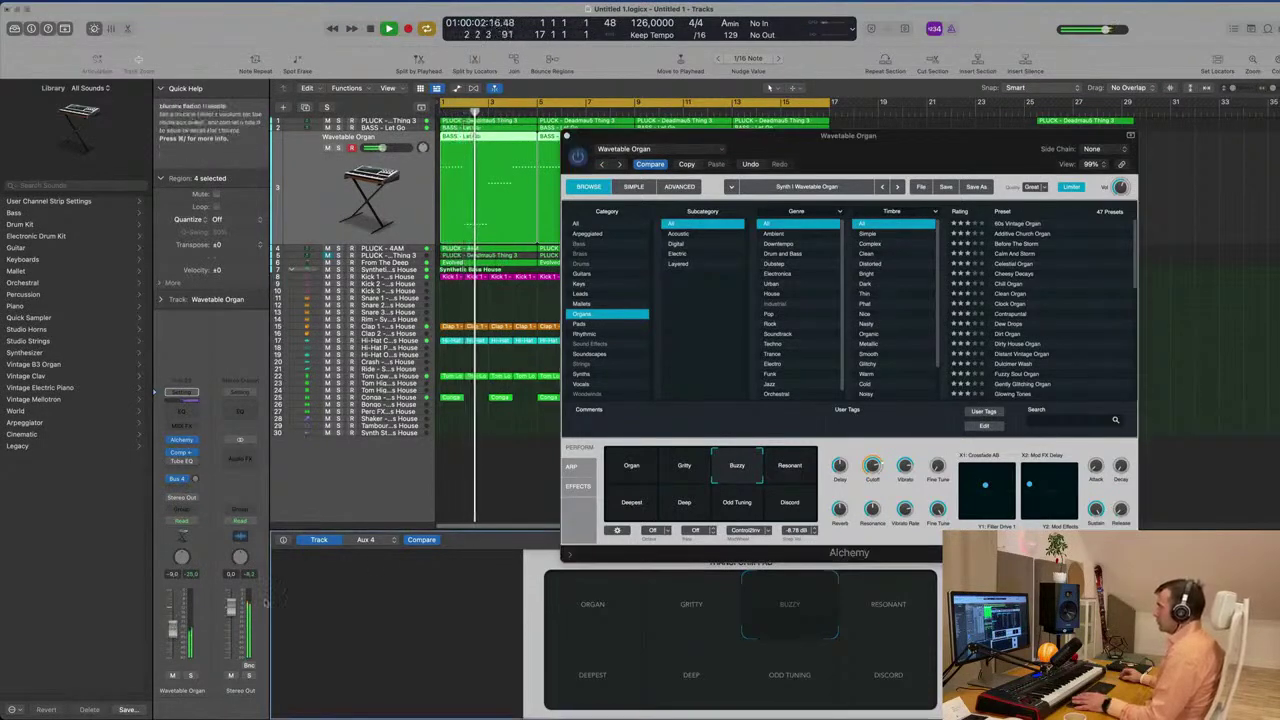
pyautogui.press('space')
# Audition the Resonant, Deepest, Deep and Odd Tuning snapshots, return to Organ, and set the track's volume to about -8.4 dB
pyautogui.click(793, 466)
pyautogui.click(640, 505)
pyautogui.click(682, 505)
pyautogui.click(740, 504)
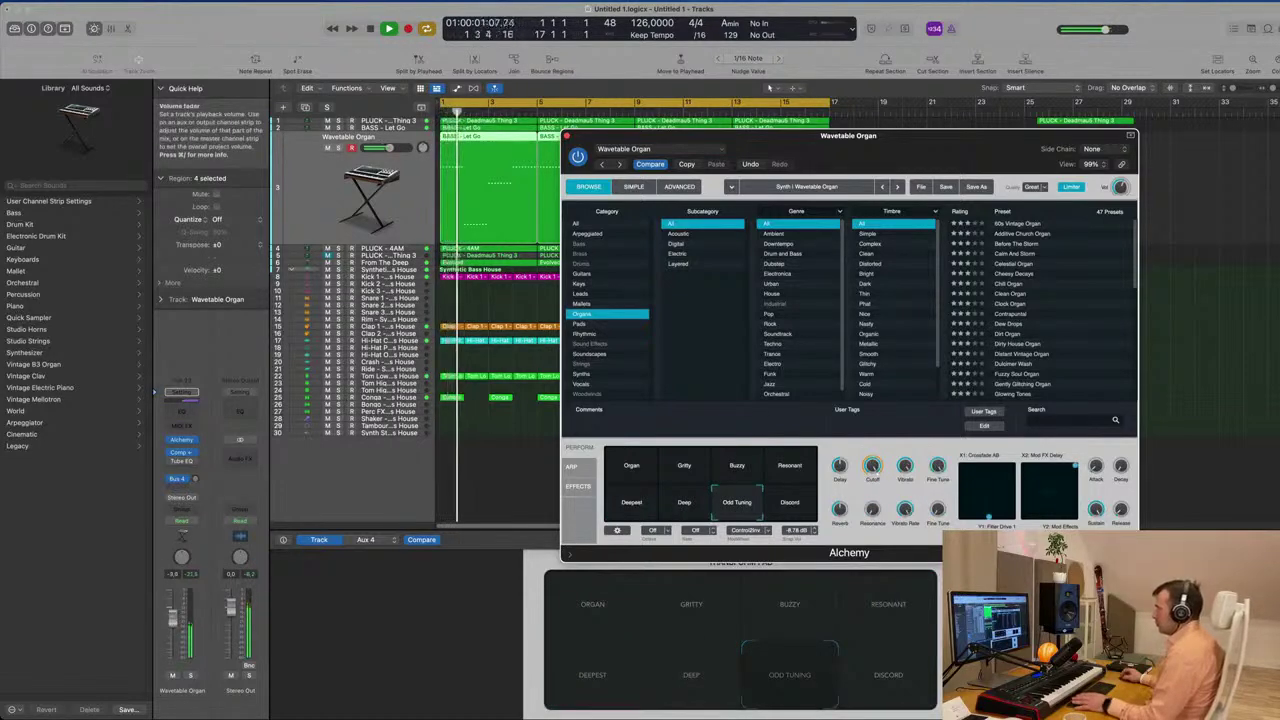
pyautogui.click(636, 468)
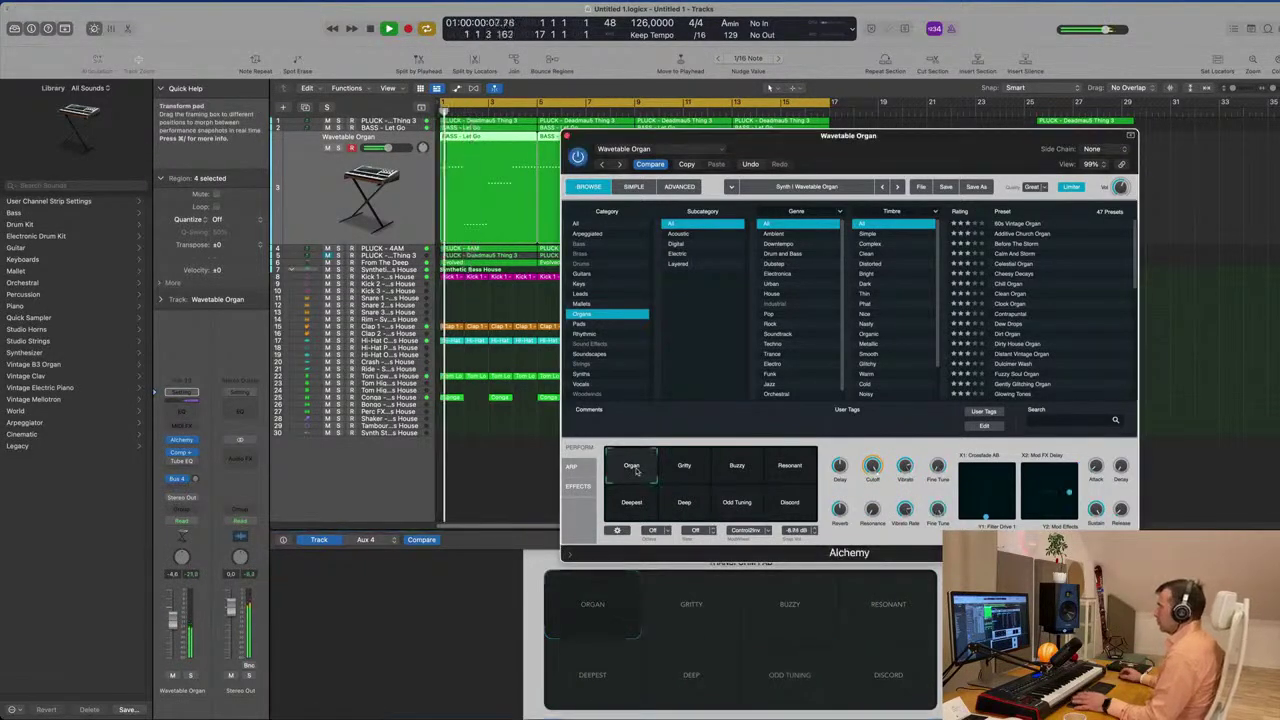
pyautogui.press('space')
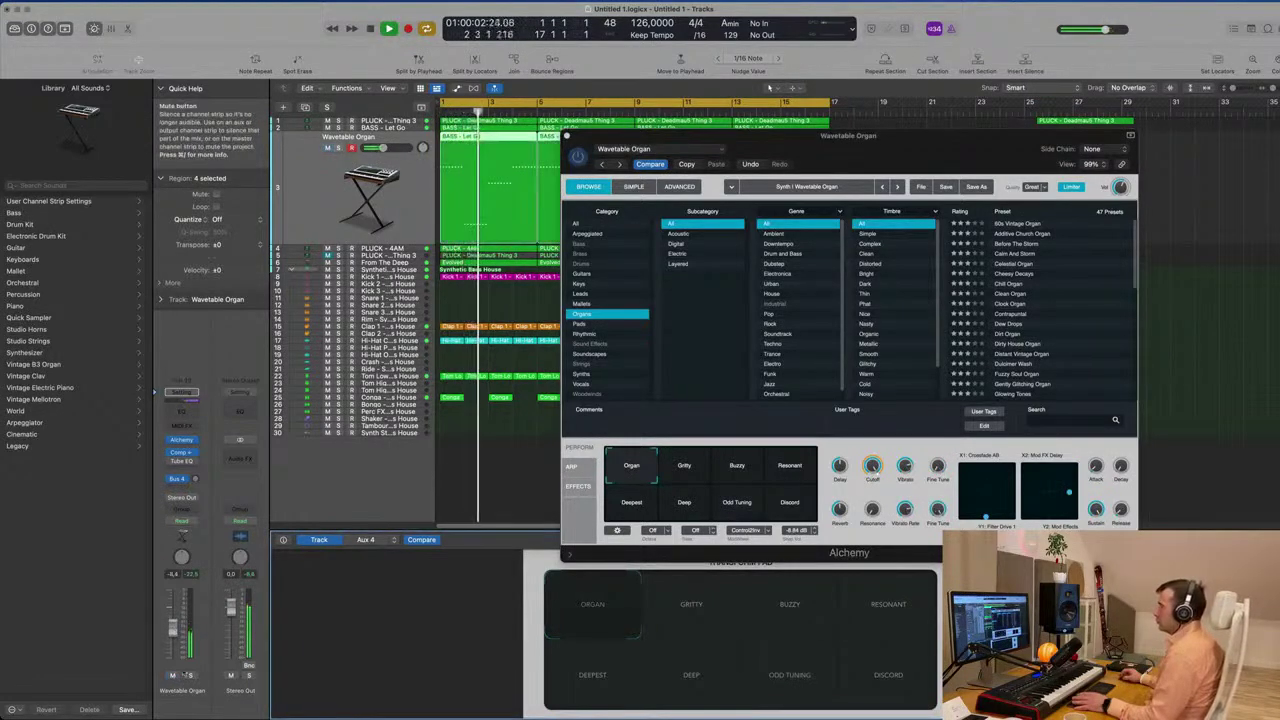
# Add a Channel EQ to the Wavetable Organ track with a 24 dB/Oct low cut at about 127 Hz, and close both plug-in windows
pyautogui.click(181, 395)
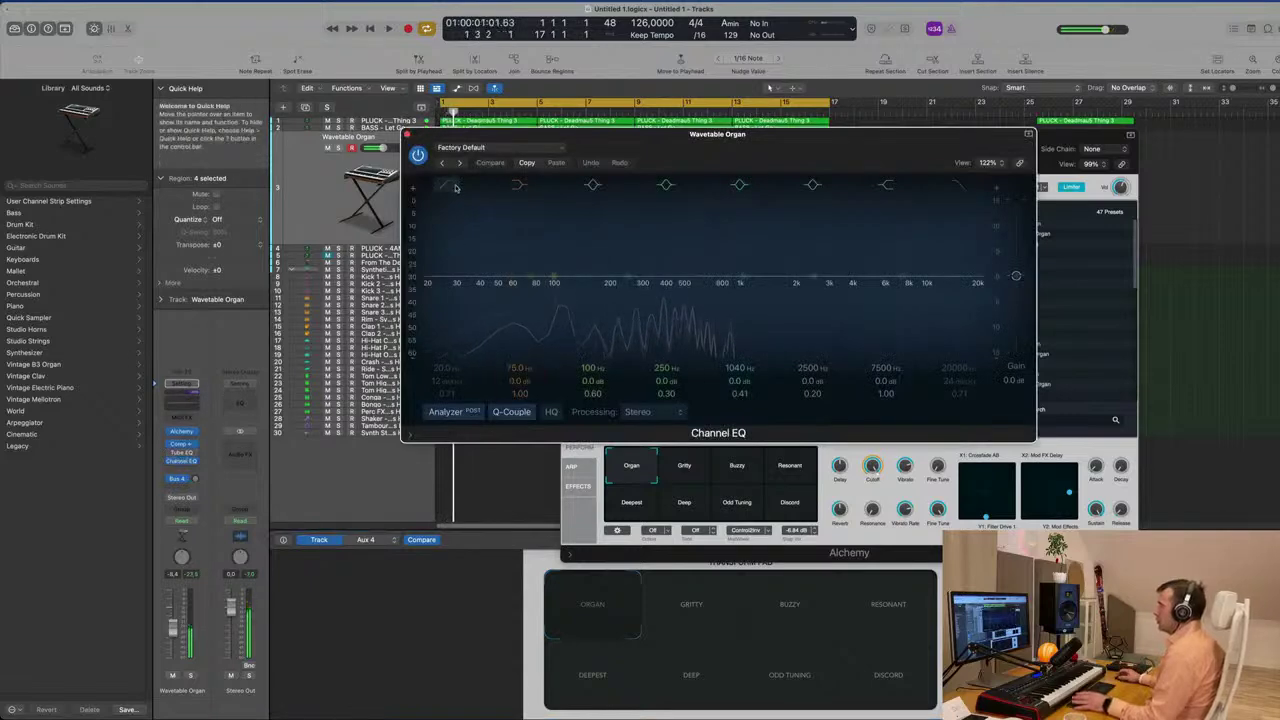
pyautogui.click(549, 288)
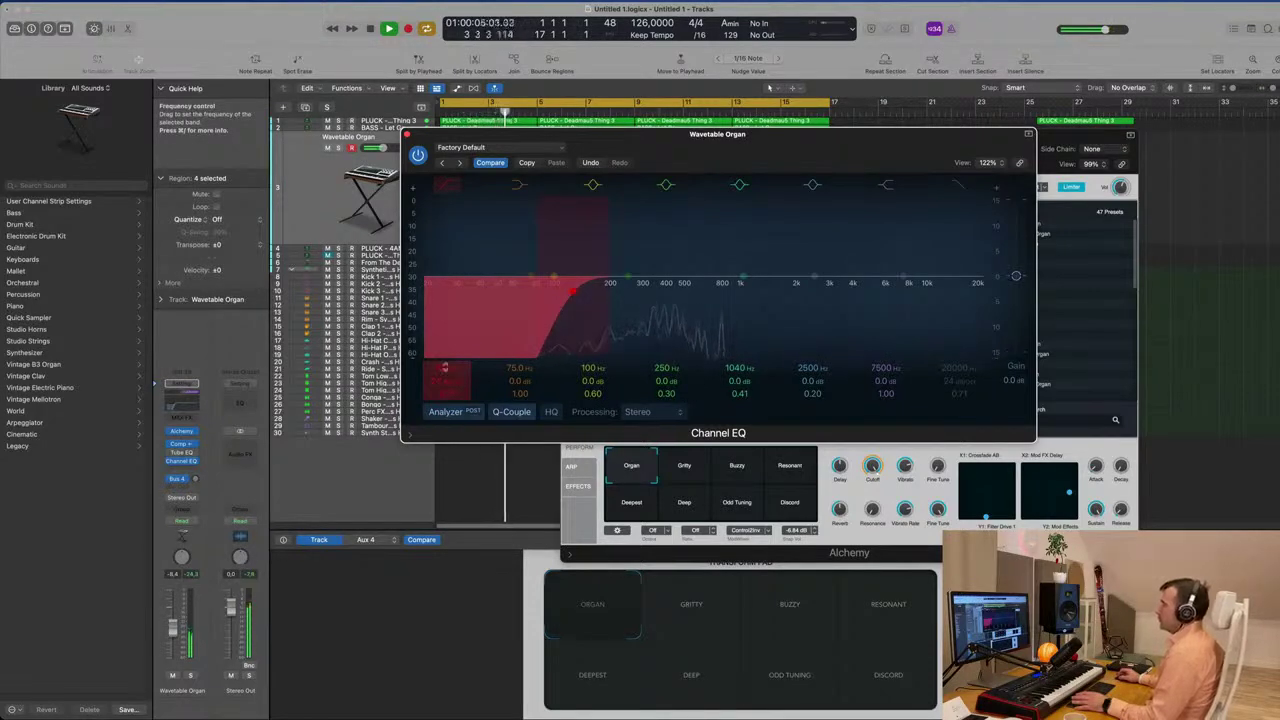
pyautogui.moveTo(421, 138); pyautogui.dragTo(397, 172)
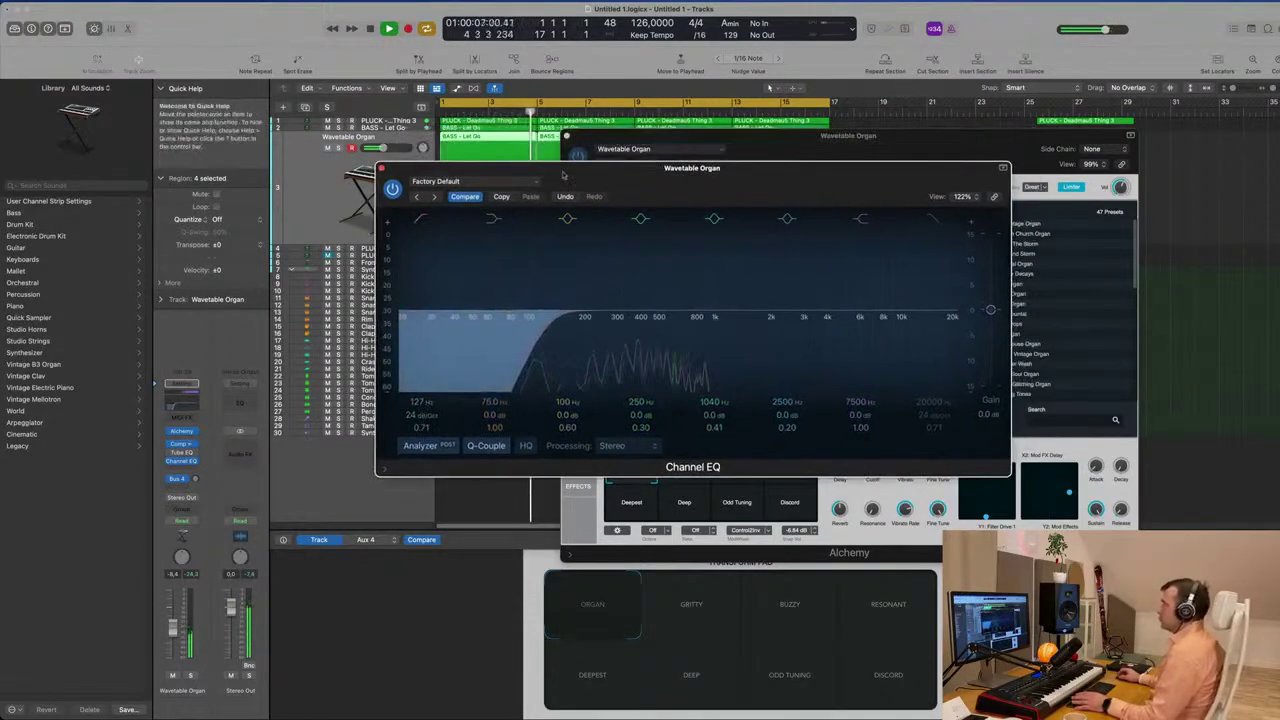
pyautogui.click(381, 168)
pyautogui.moveTo(613, 135); pyautogui.dragTo(467, 193)
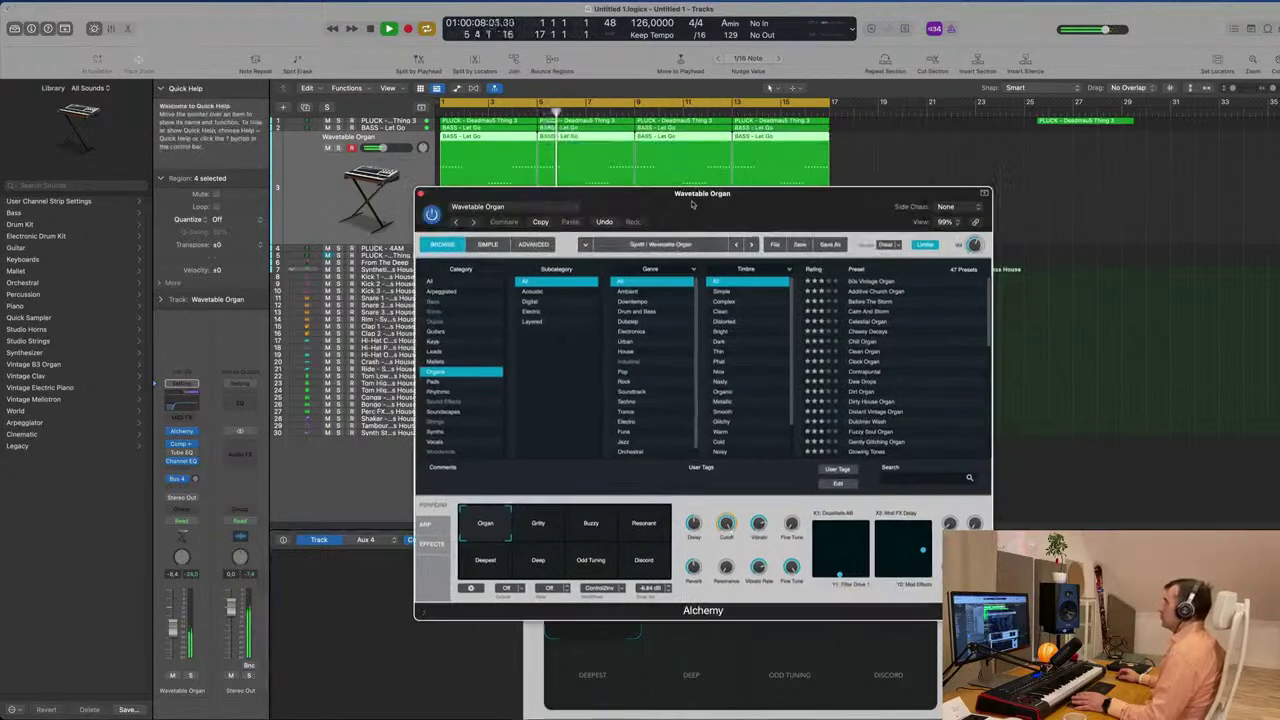
pyautogui.click(421, 193)
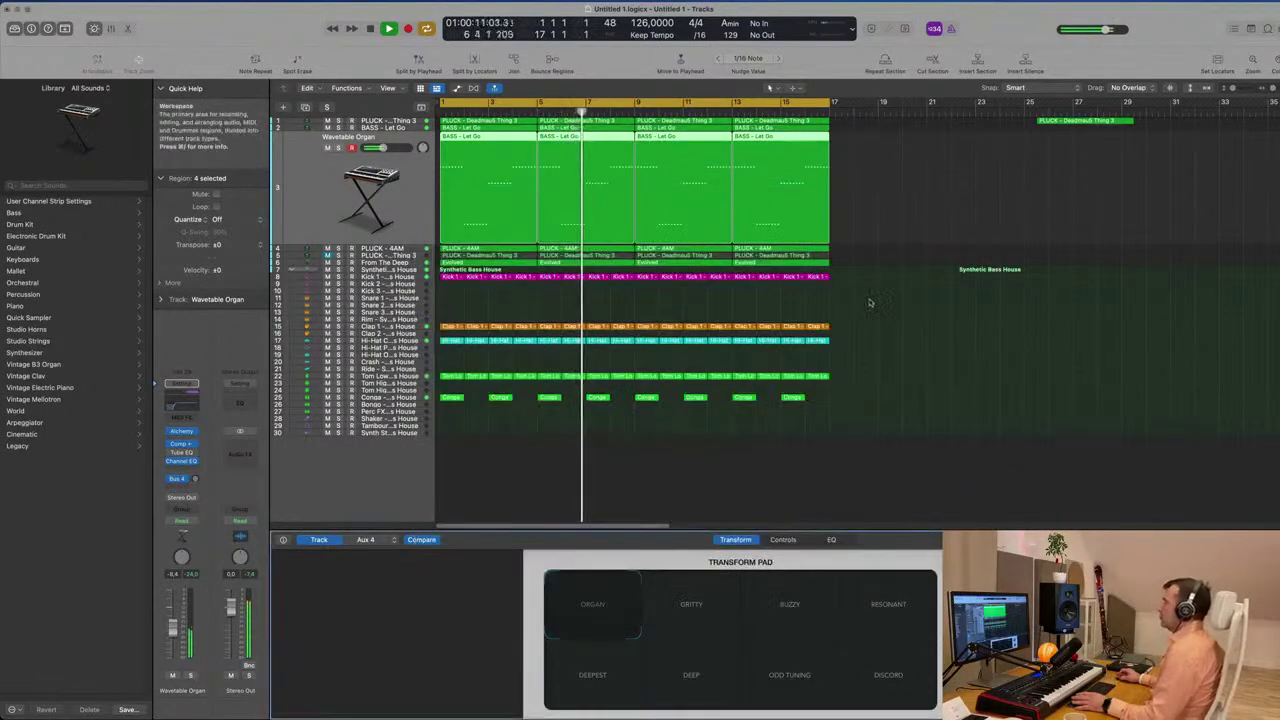
# Deselect the organ regions and show the secondary ruler above the arrangement
pyautogui.click(860, 334)
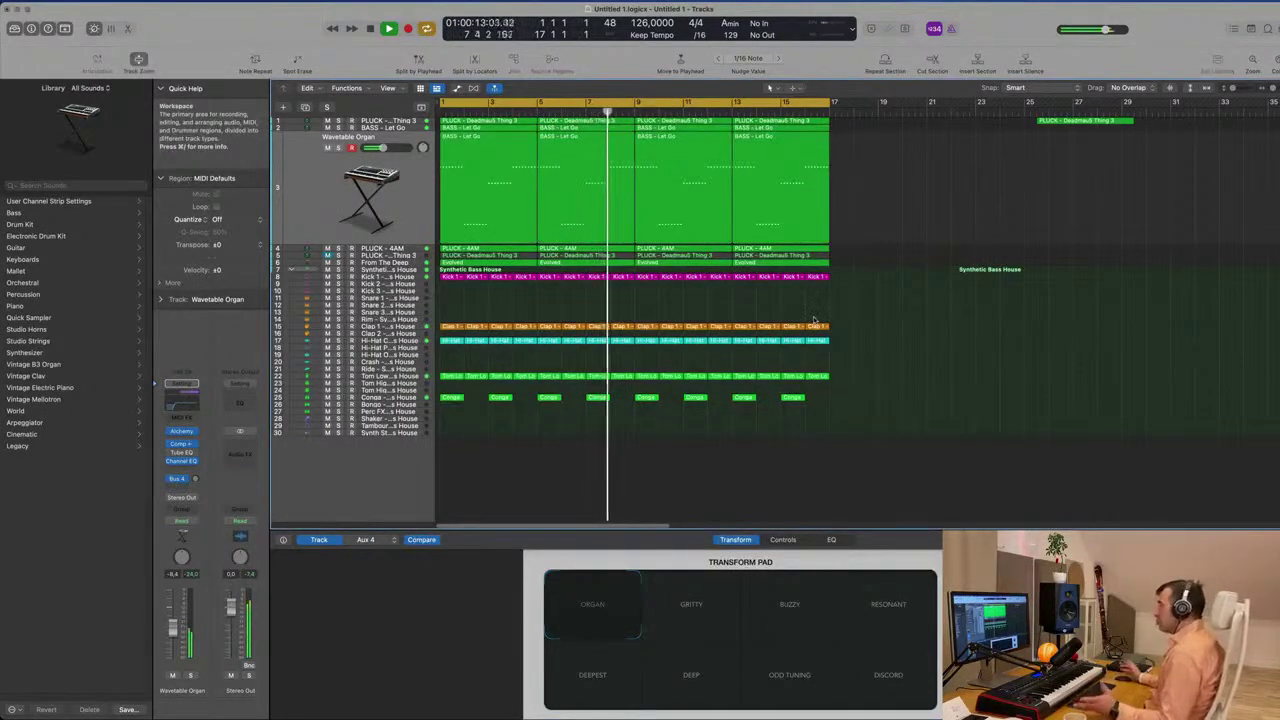
pyautogui.click(390, 88)
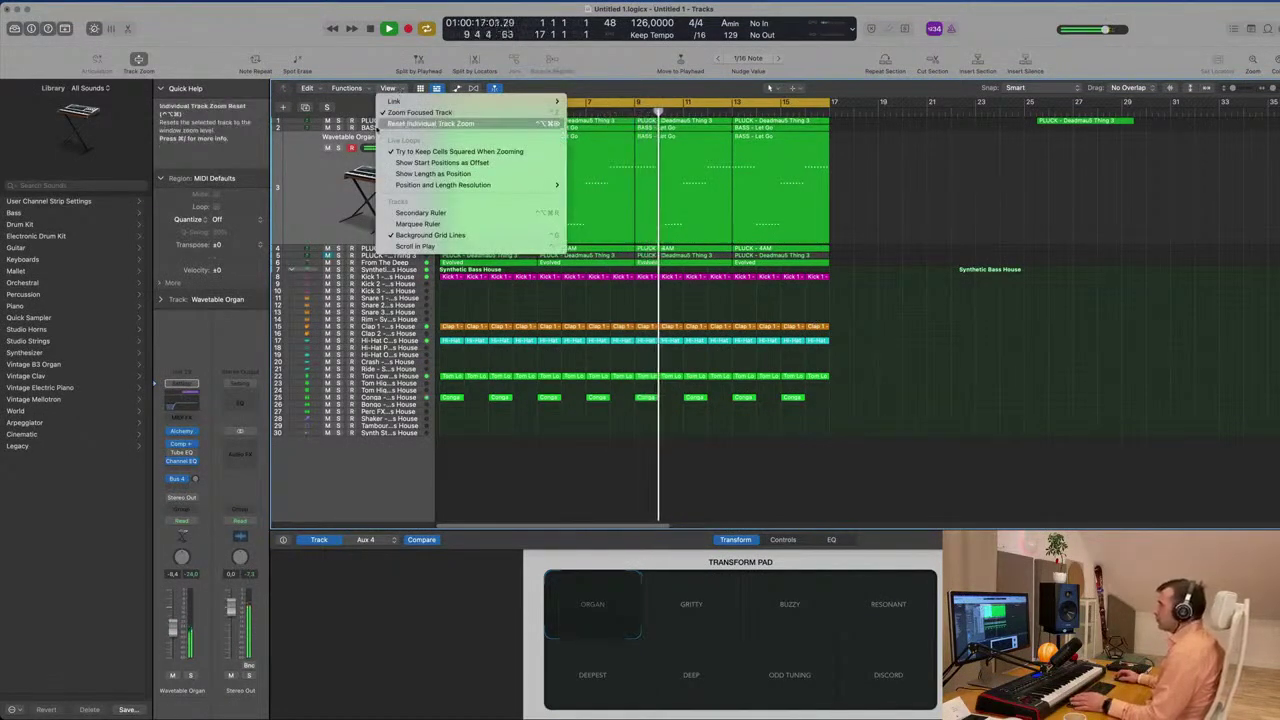
pyautogui.click(408, 213)
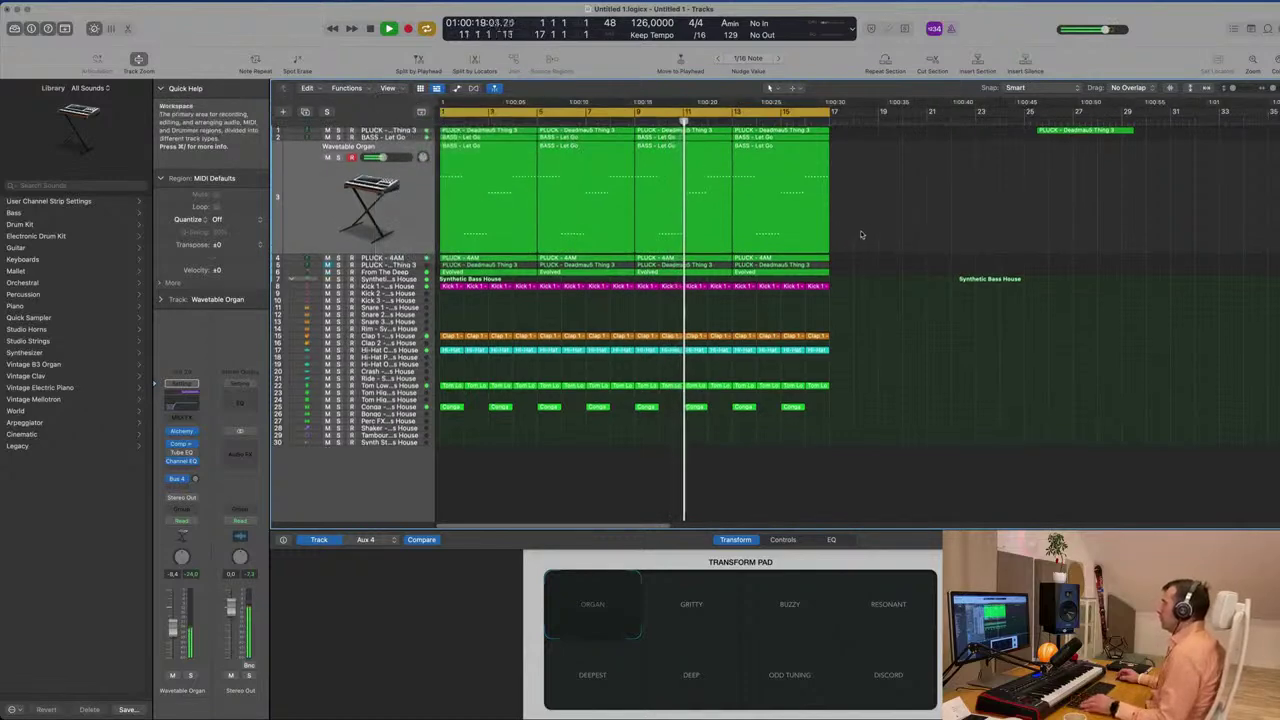
# Delete the stray PLUCK - Deadmau5 Thing 3 region that sits apart from the main arrangement on track 1
pyautogui.scroll(-5, 724, 180)
pyautogui.moveTo(713, 131); pyautogui.dragTo(803, 129)
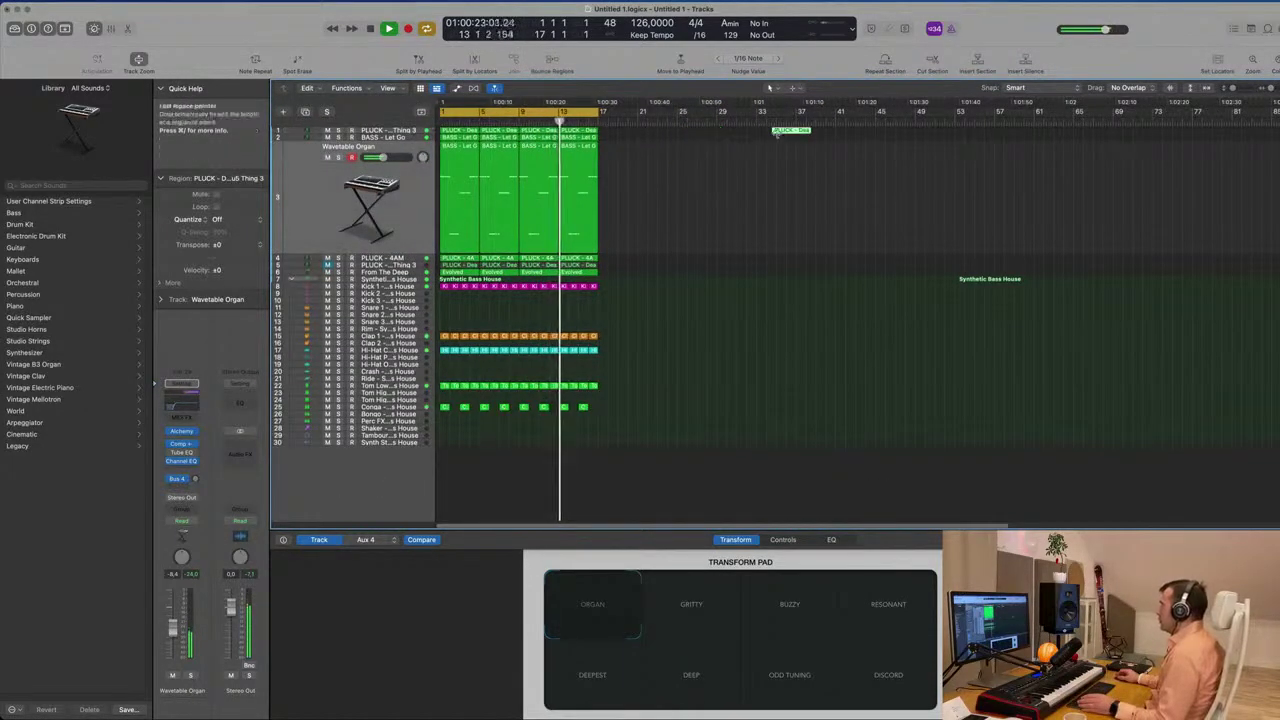
pyautogui.press('Delete')
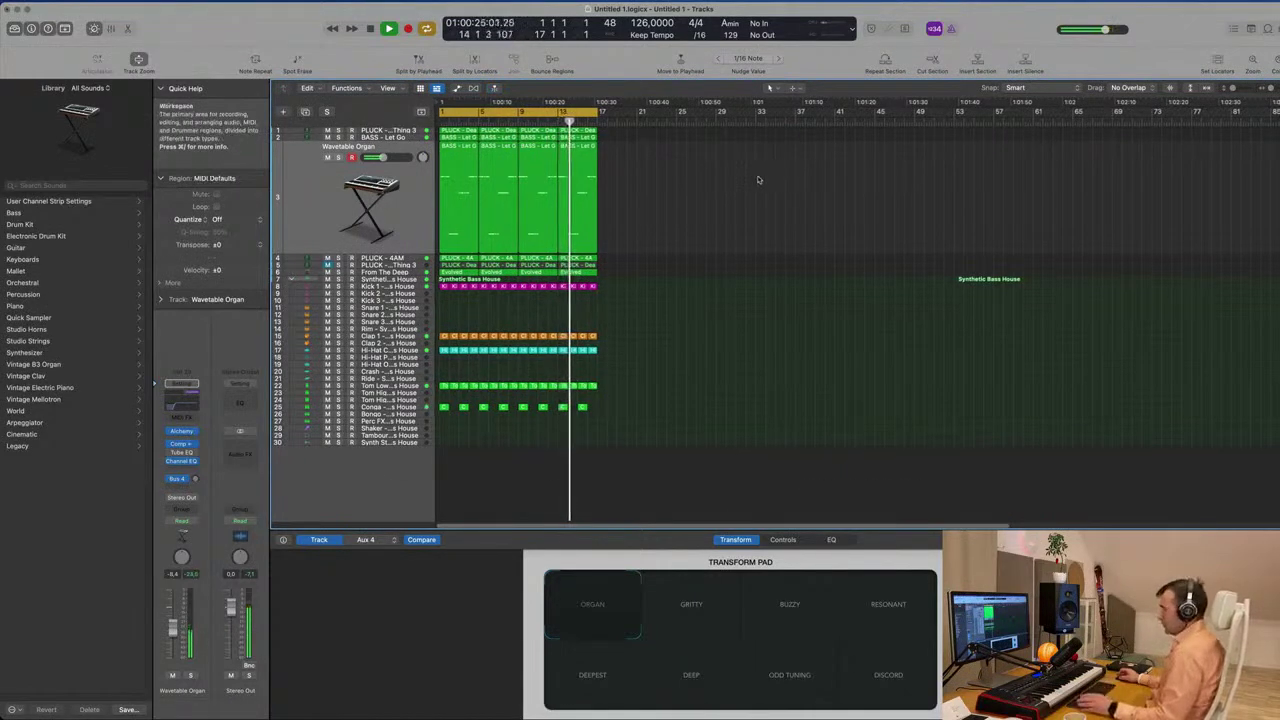
# Select all regions, repeat the 16-bar section five times to extend the arrangement to bar 97, and deselect everything
pyautogui.press('super+a')
pyautogui.press('super+r')
pyautogui.press('super+r')
pyautogui.press('super+r')
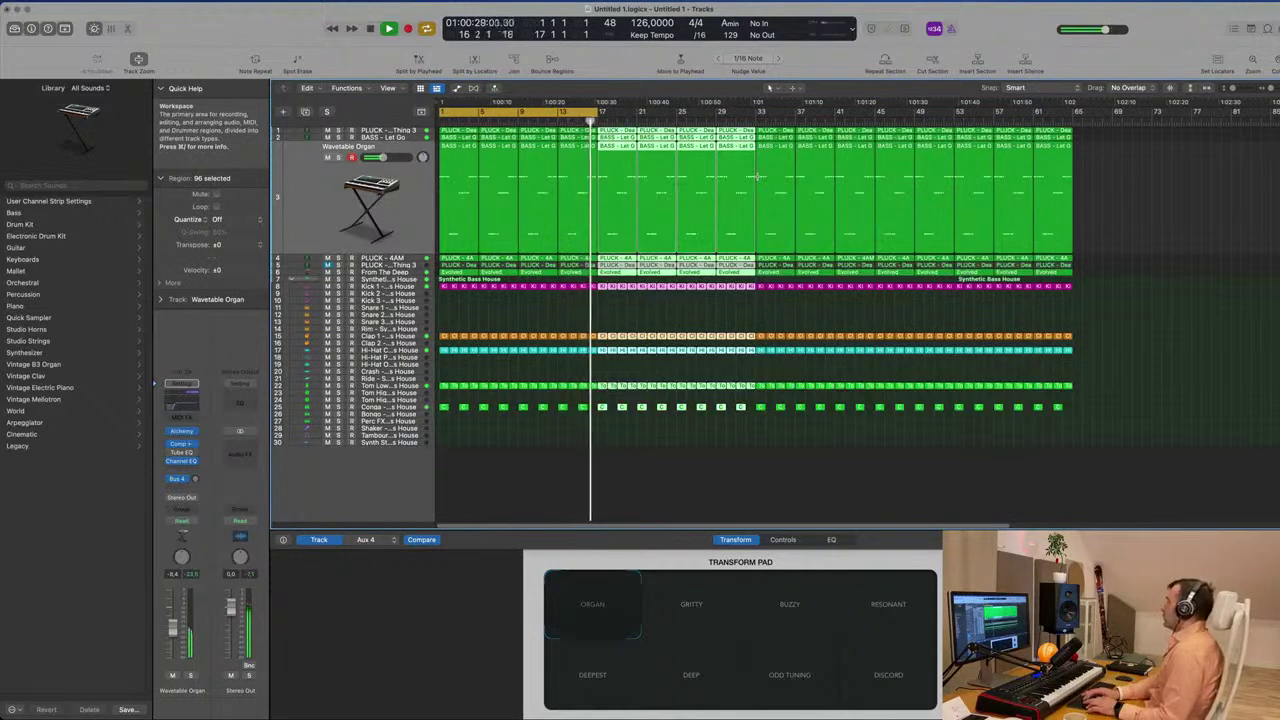
pyautogui.press('Return')
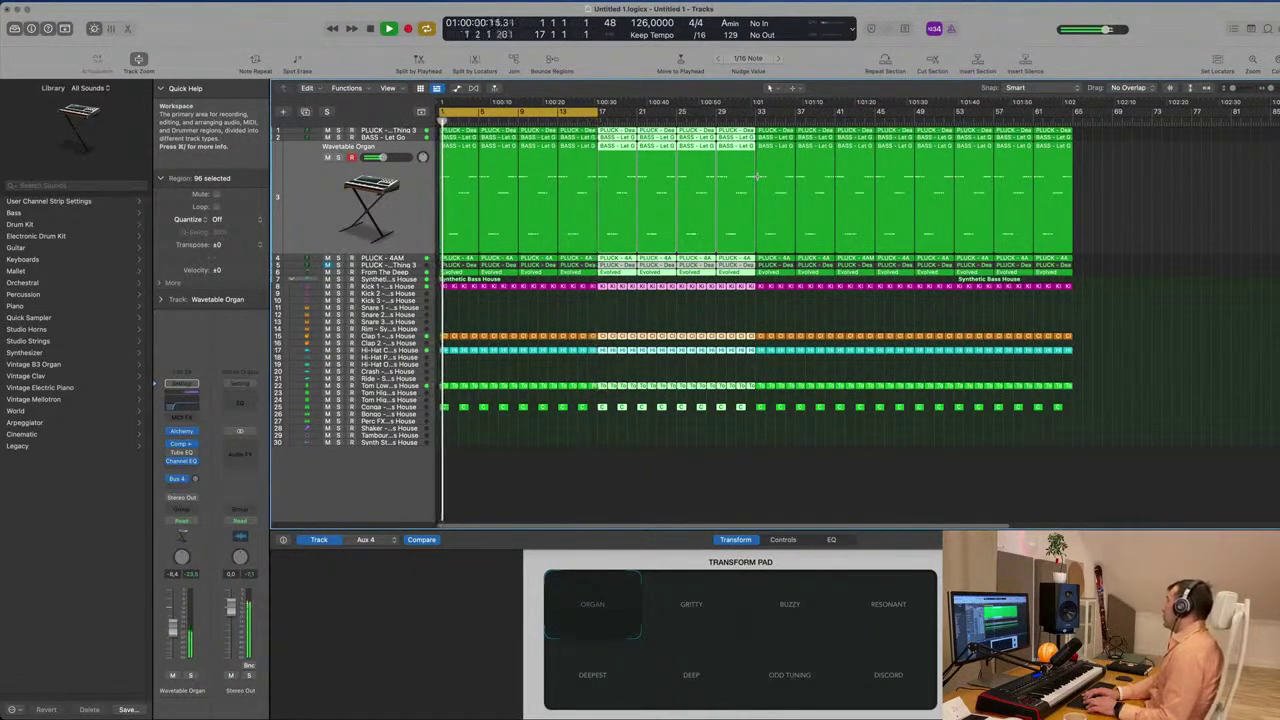
pyautogui.press('super+r')
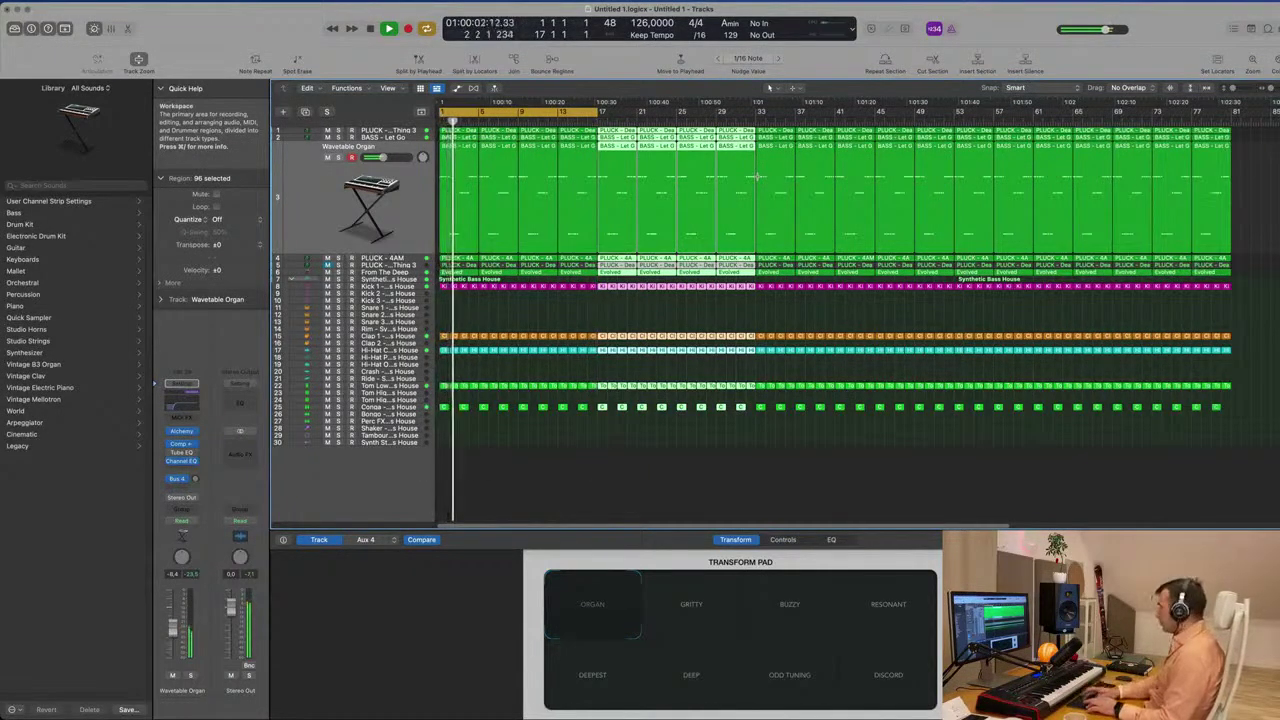
pyautogui.press('super+r')
pyautogui.press('super+Left')
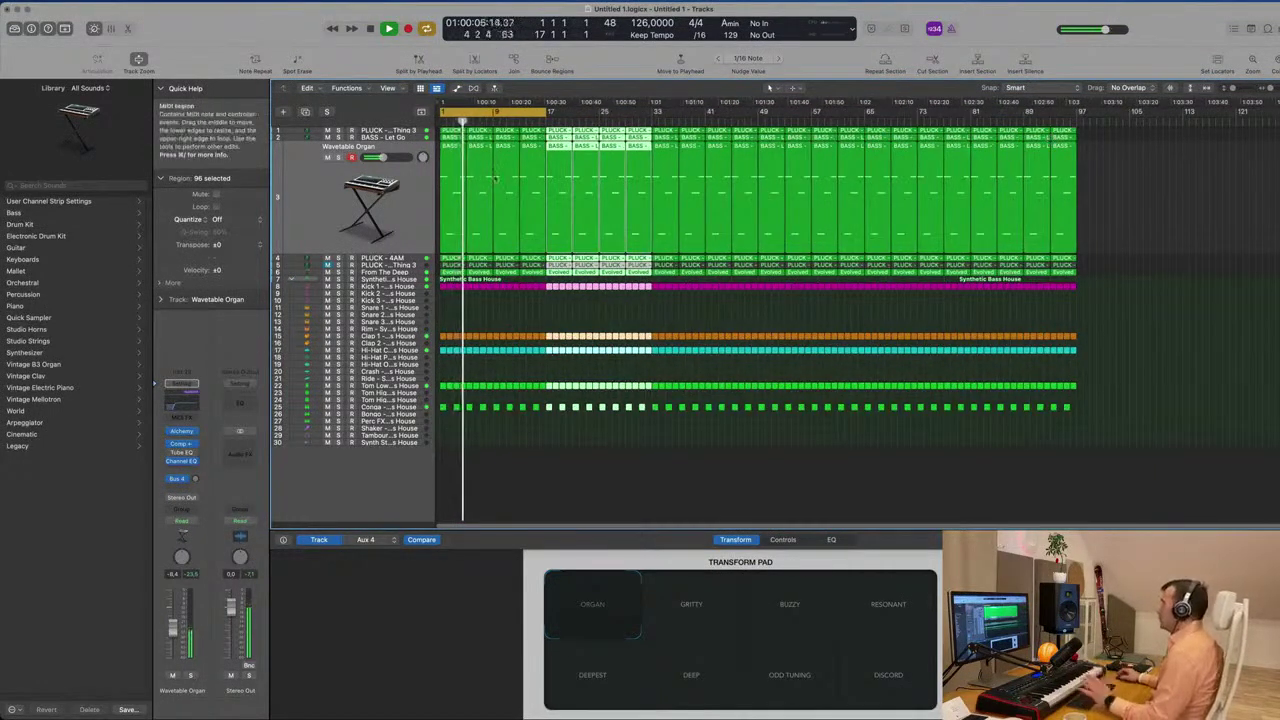
pyautogui.click(704, 313)
pyautogui.scroll(5, 620, 313)
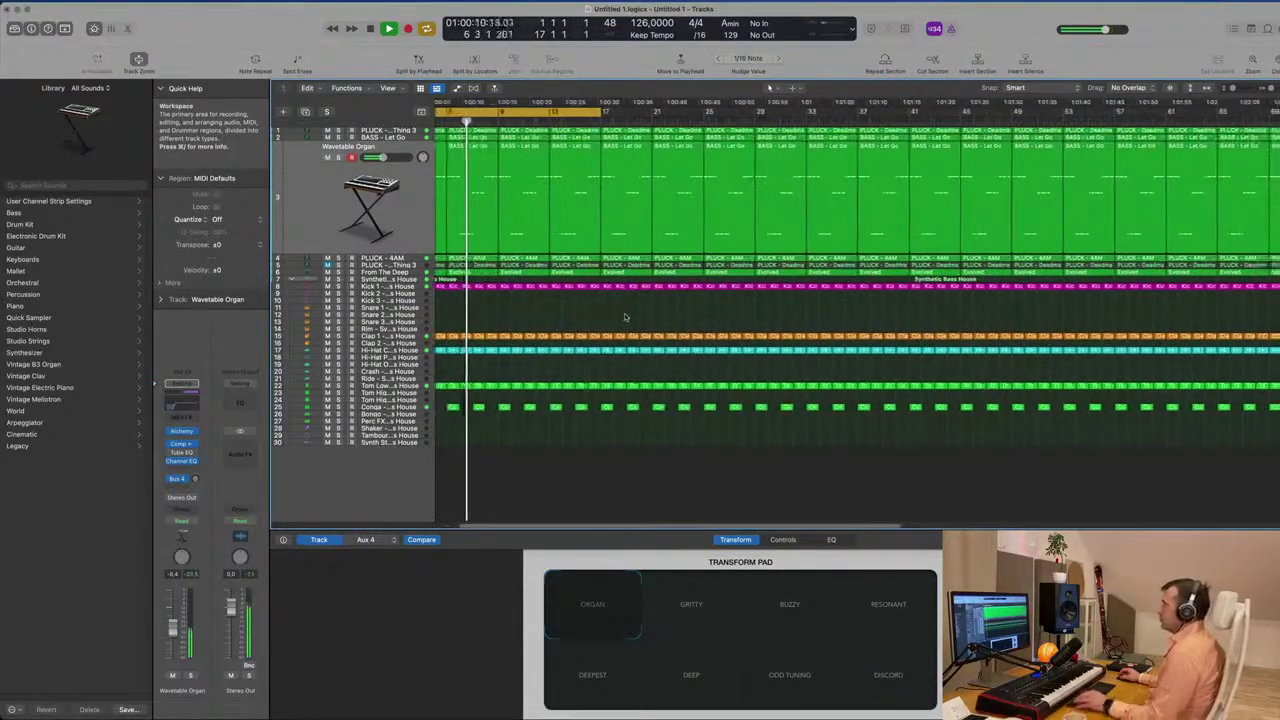
pyautogui.press('super+Down')
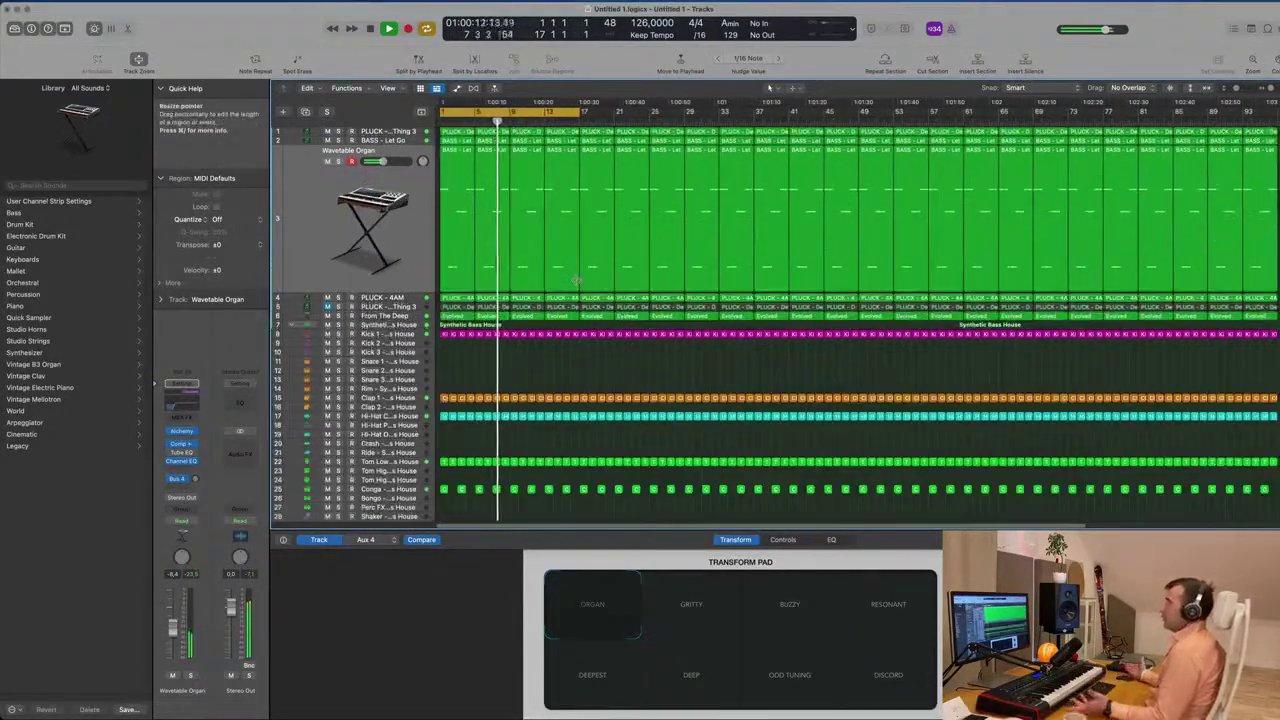
pyautogui.click(993, 8)
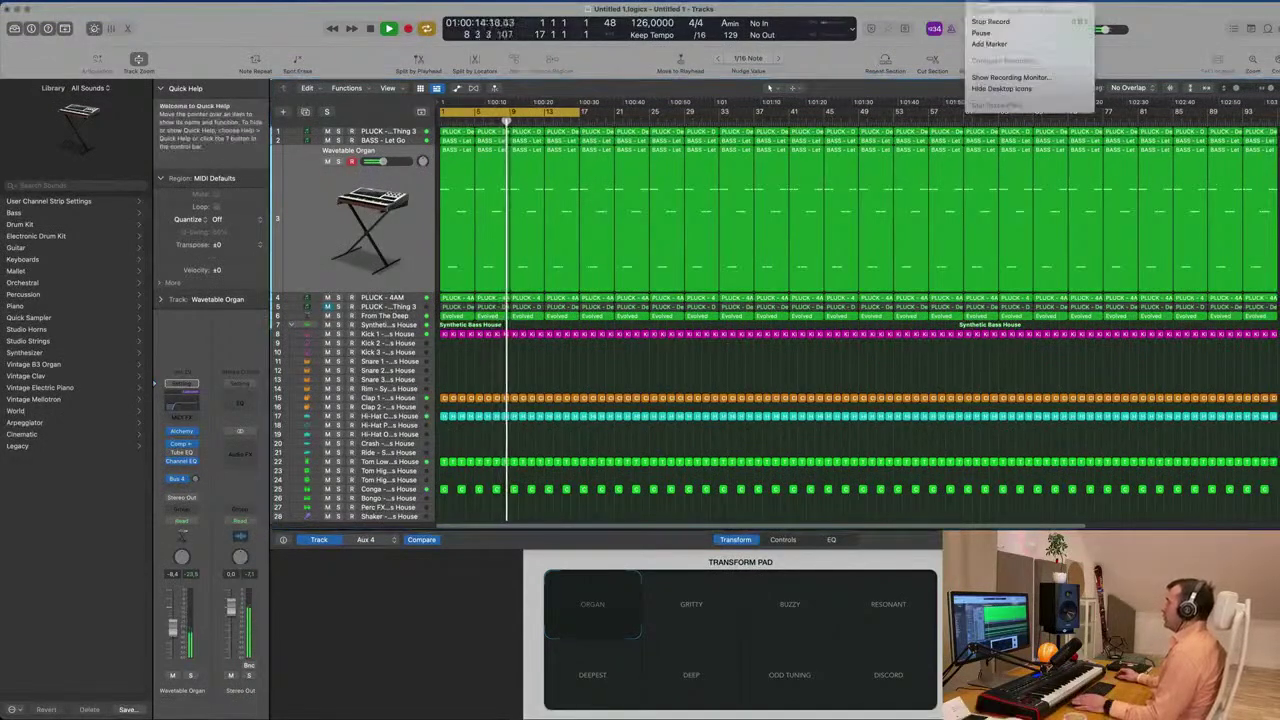
pyautogui.click(907, 16)
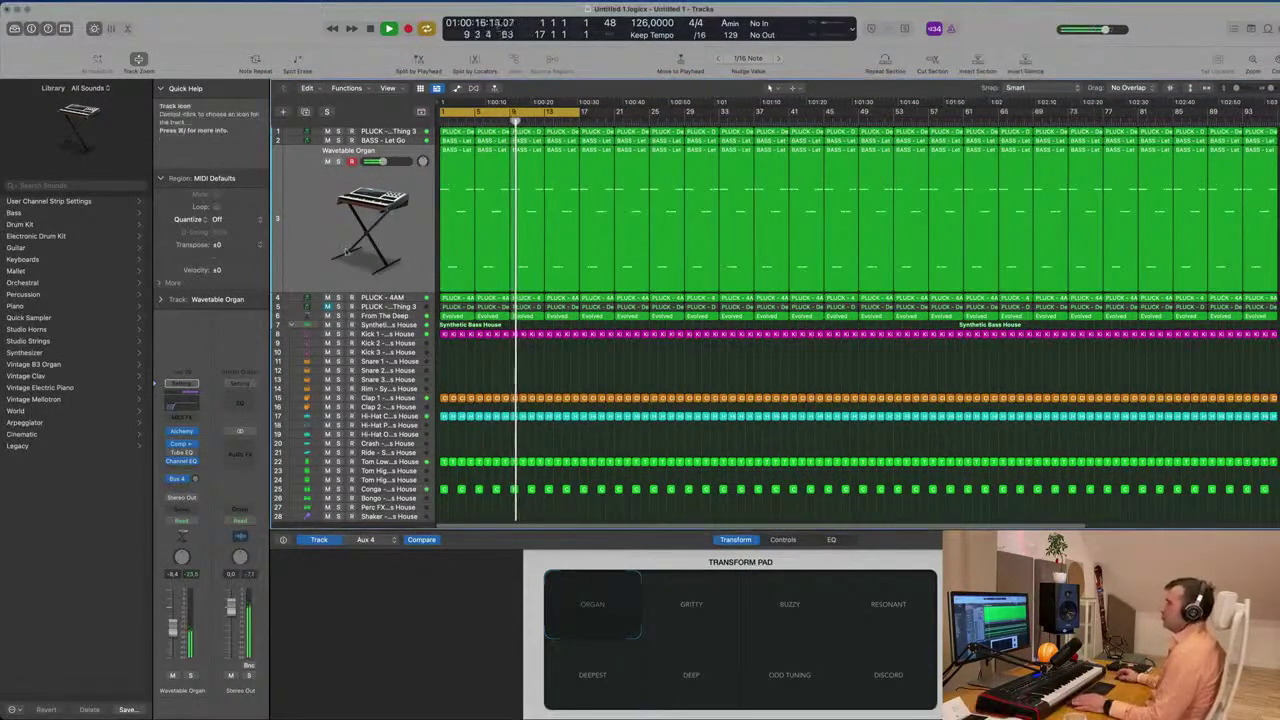
# Select the Wavetable Organ track and restart playback from the beginning of the song
pyautogui.click(317, 256)
pyautogui.press('space')
pyautogui.press('space')
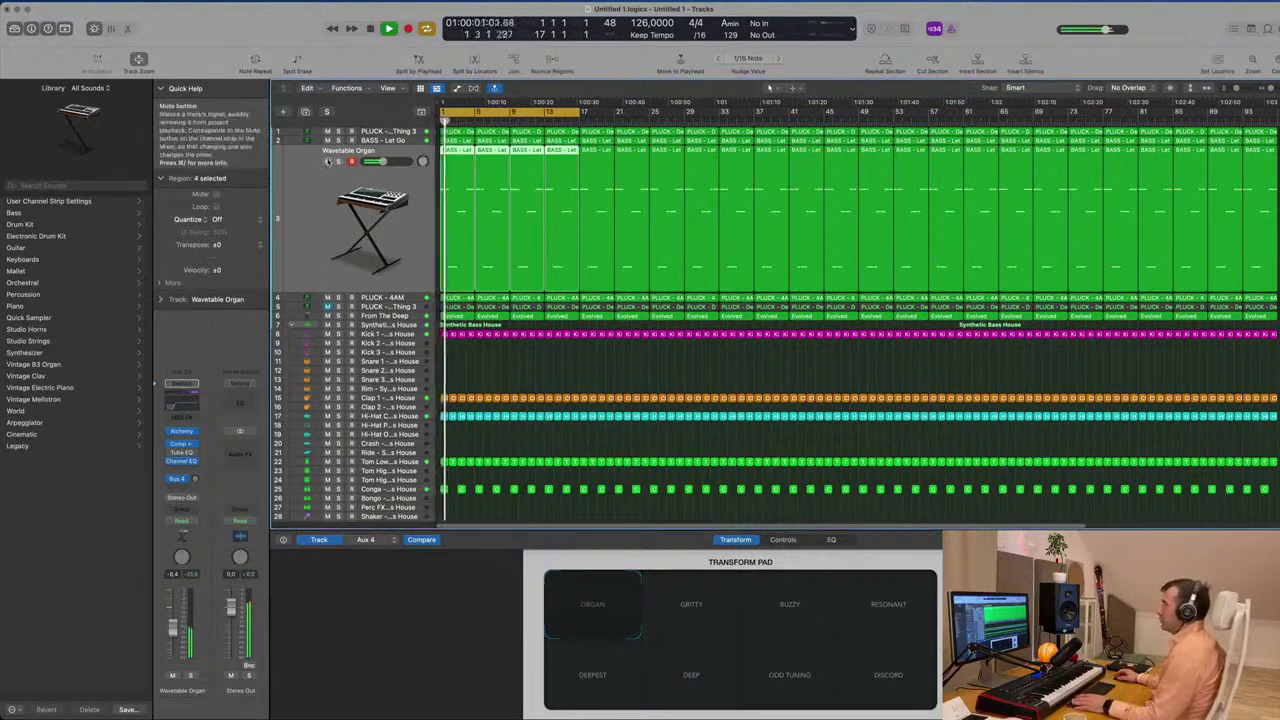
# Compare the mix with the Wavetable Organ track muted and soloed, and lower the track's volume to -10.0 dB
pyautogui.click(327, 161)
pyautogui.click(327, 161)
pyautogui.click(338, 161)
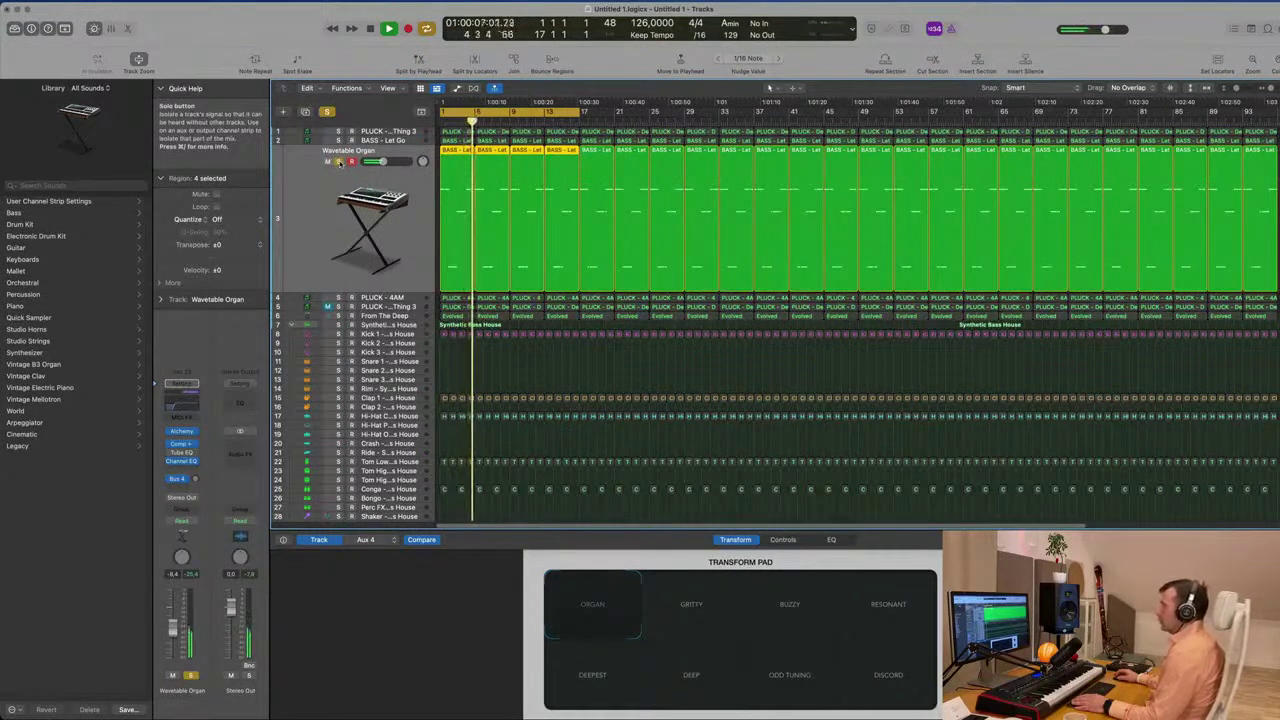
pyautogui.click(338, 161)
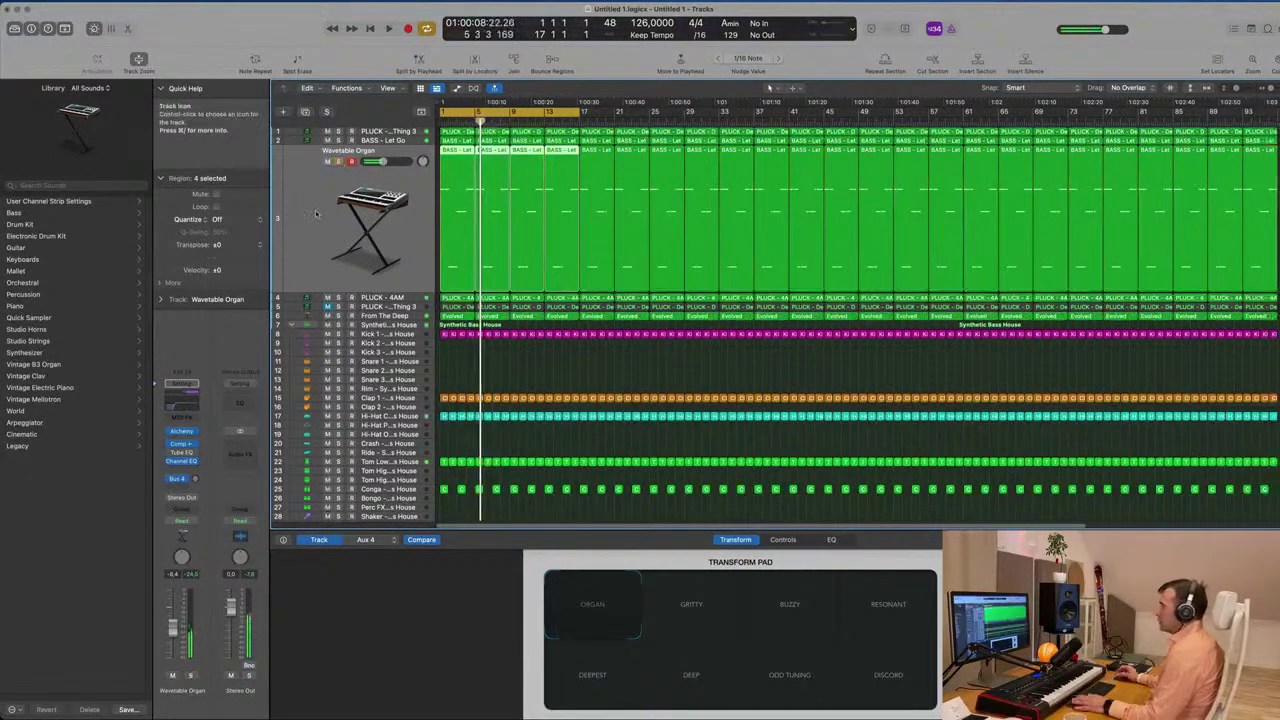
pyautogui.click(327, 161)
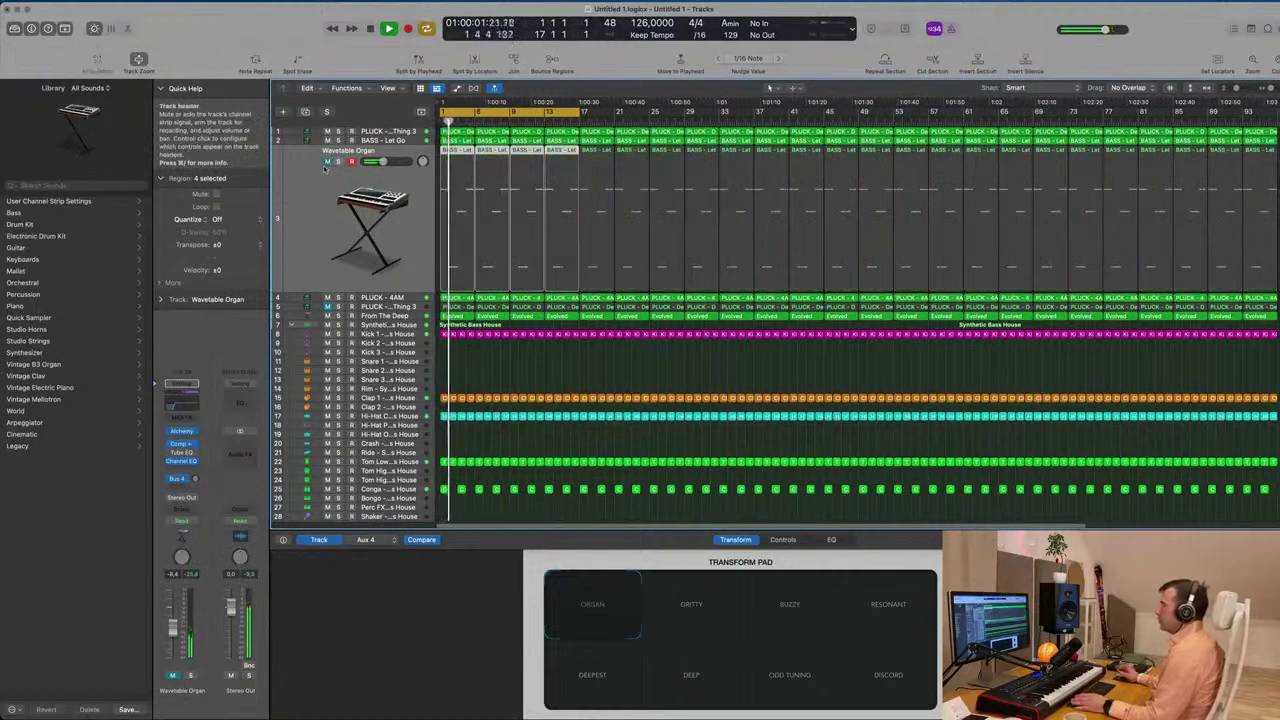
pyautogui.click(327, 161)
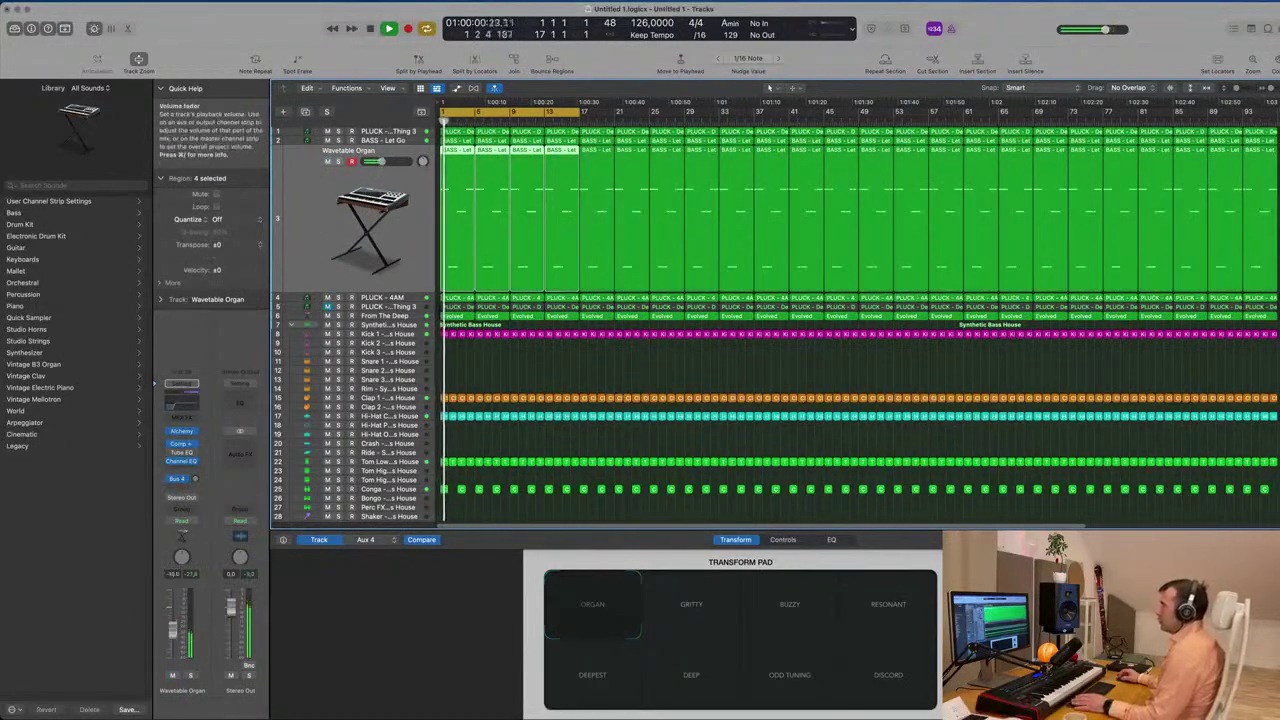
# Copy the first Kick 1 region onto the Ride - Synthetic Bass House track at bar 1 and select that track
pyautogui.scroll(-3, 502, 470)
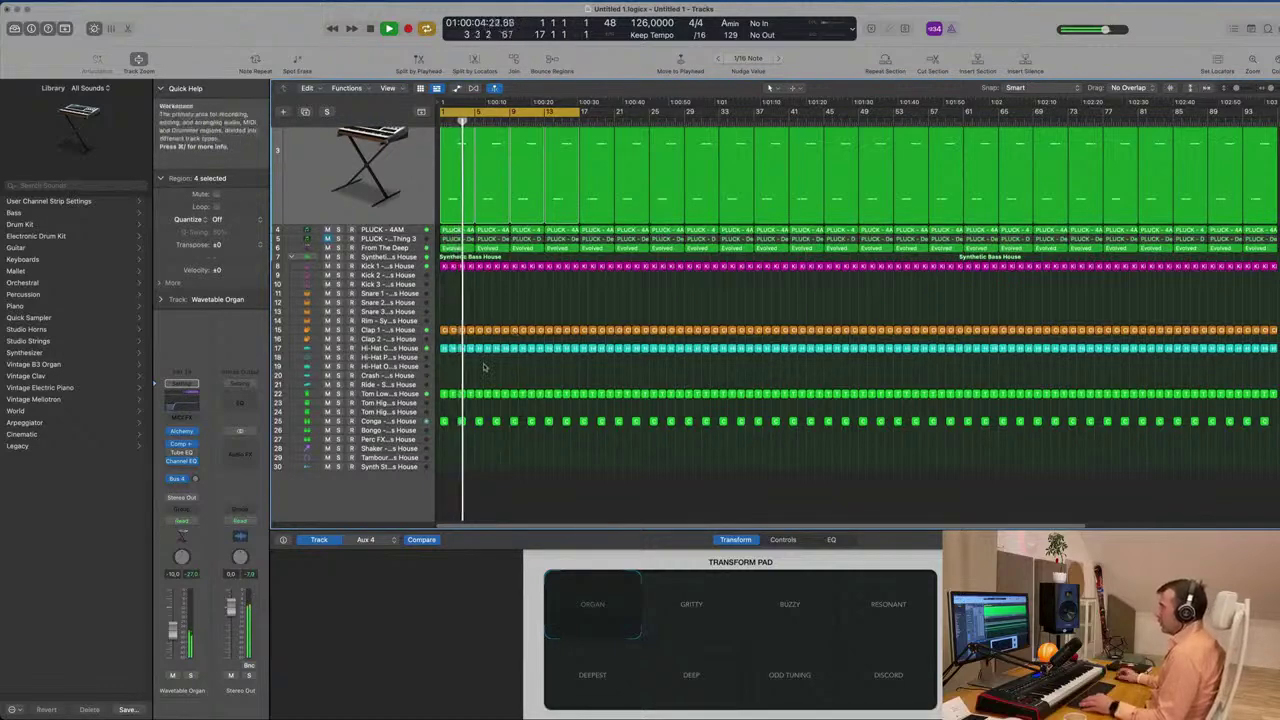
pyautogui.click(481, 371)
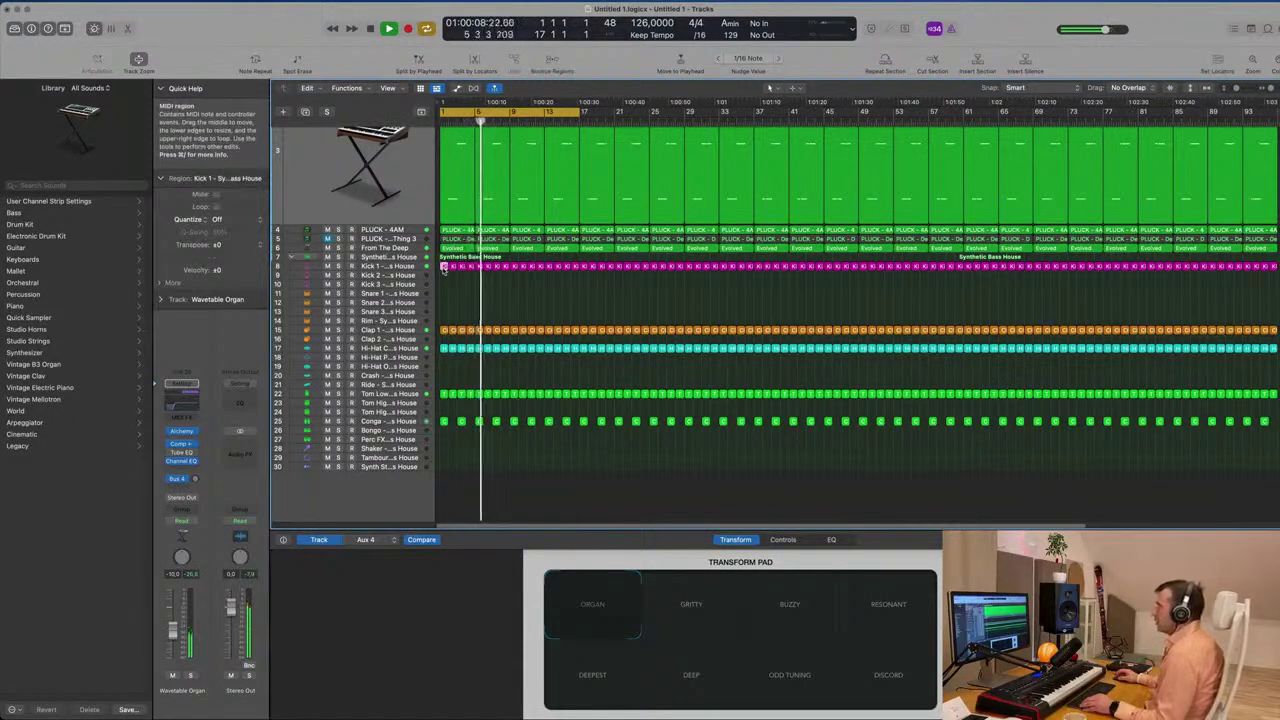
pyautogui.moveTo(444, 268); pyautogui.dragTo(445, 390)
pyautogui.press('space')
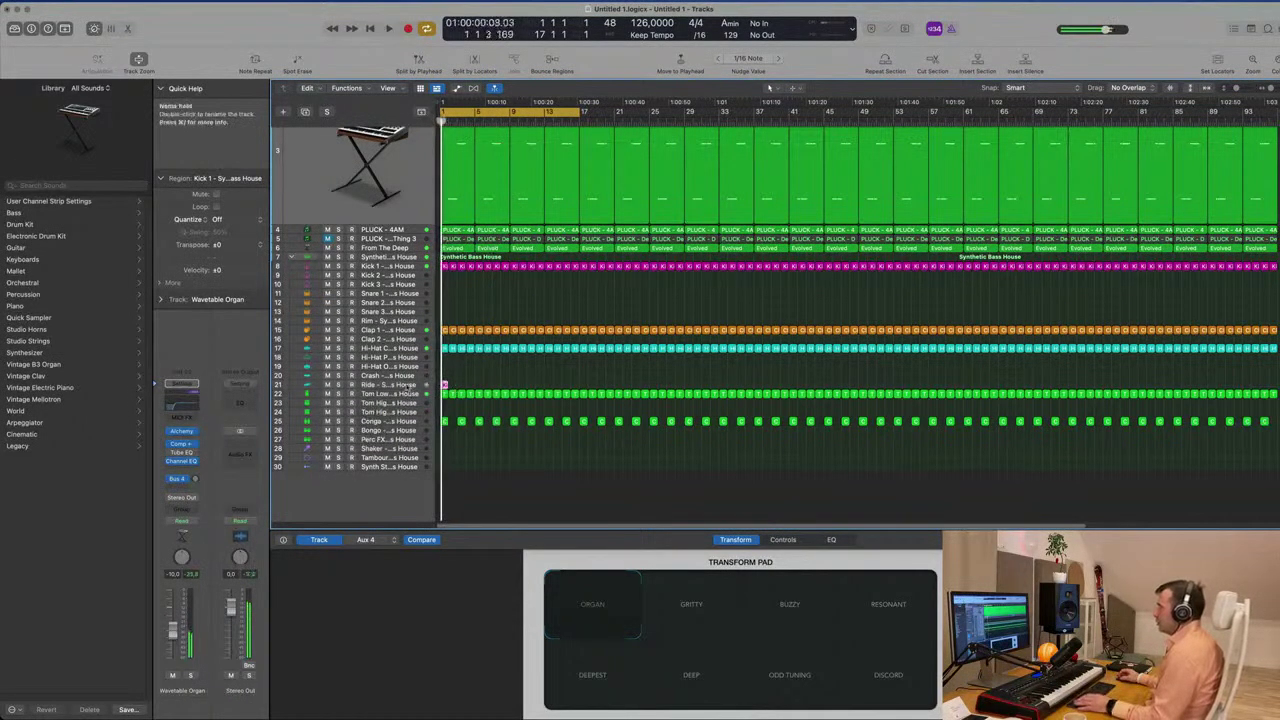
pyautogui.click(408, 388)
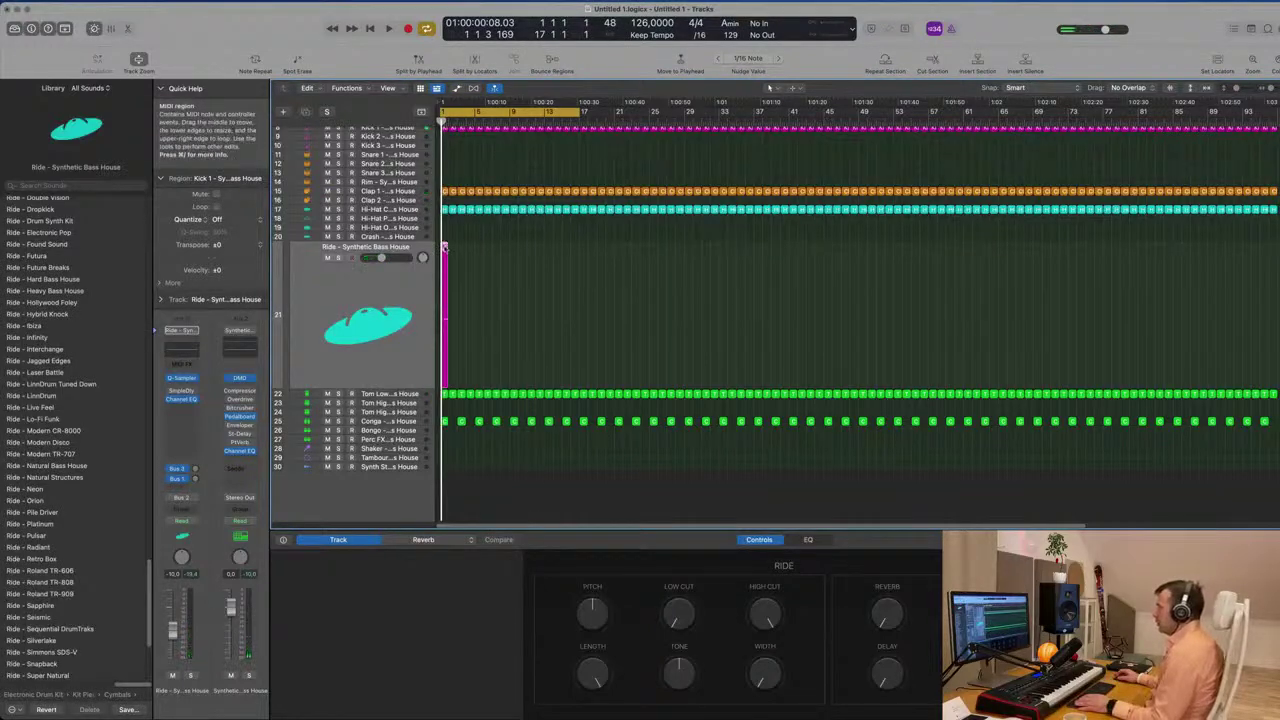
# Transpose the copied kick notes on the Ride track up by octaves and lower the track's volume to -34.0 dB
pyautogui.doubleClick(445, 248)
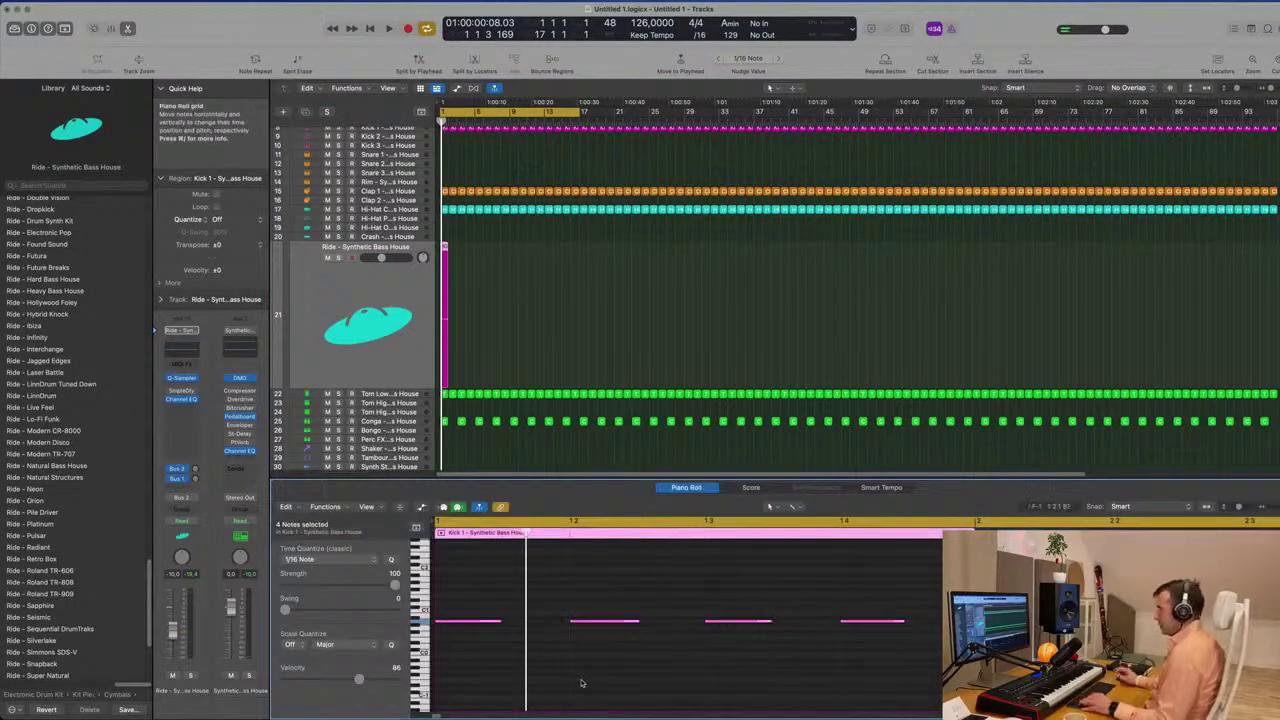
pyautogui.hotkey('alt', 'shift', 'Up')
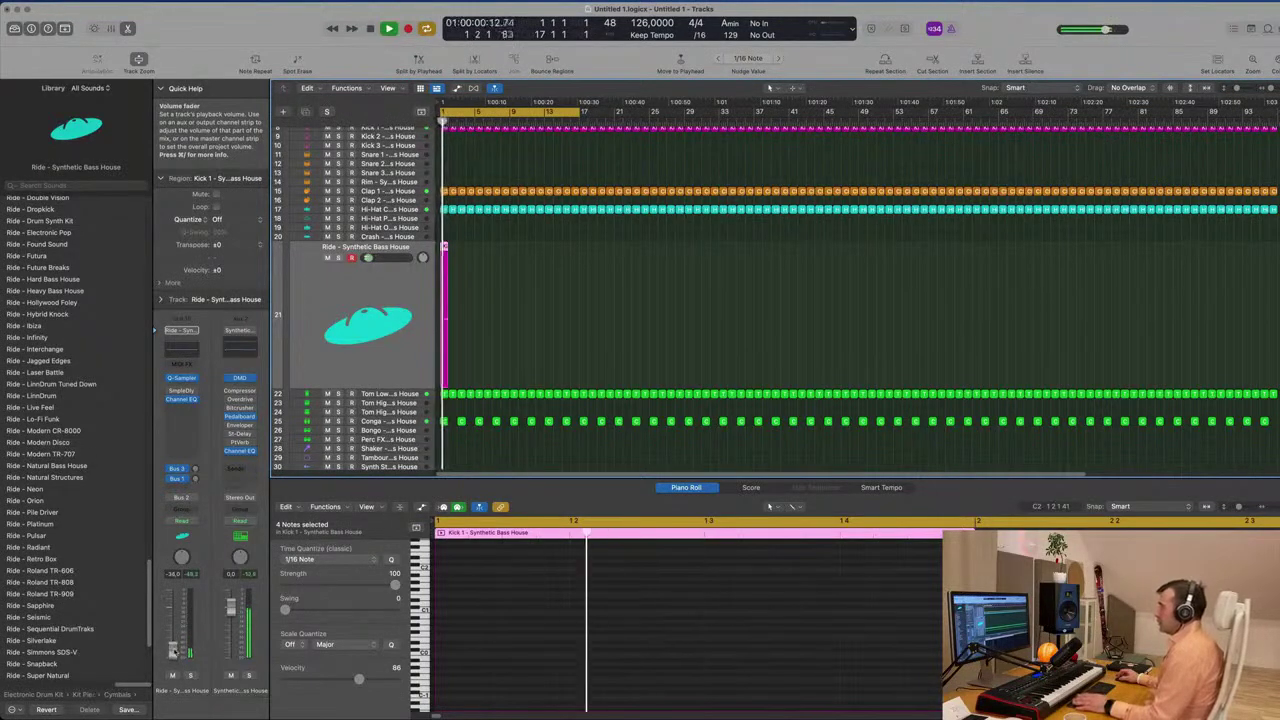
# Repeat the Ride region up to bar 97, delete the surplus copies beyond it, and restart playback from the beginning
pyautogui.click(449, 342)
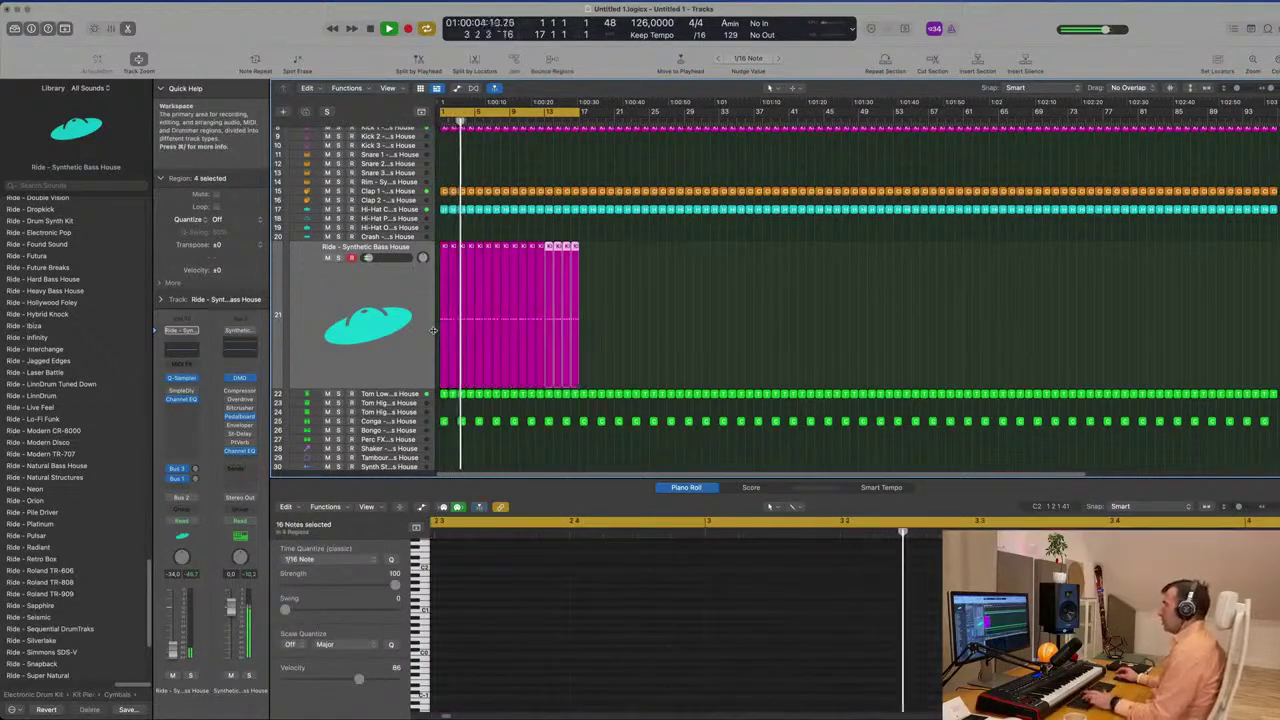
pyautogui.press('super+Left')
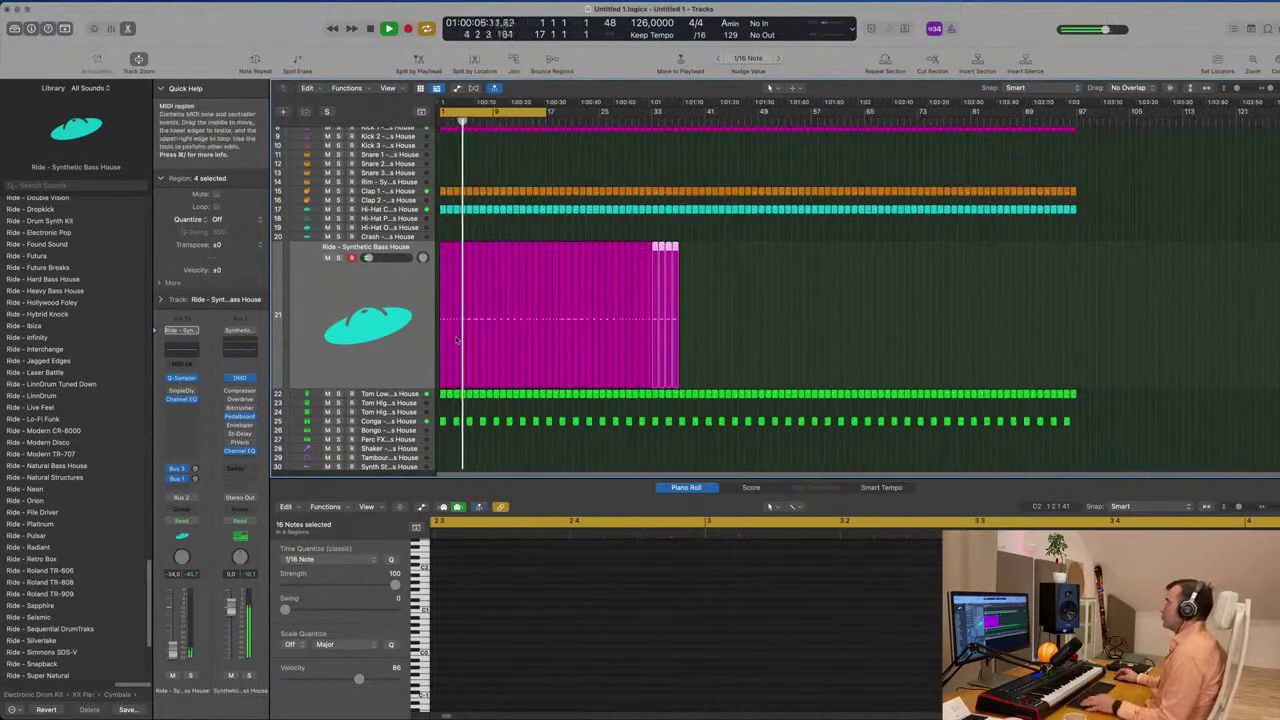
pyautogui.moveTo(709, 326); pyautogui.dragTo(384, 329)
pyautogui.press('super+r')
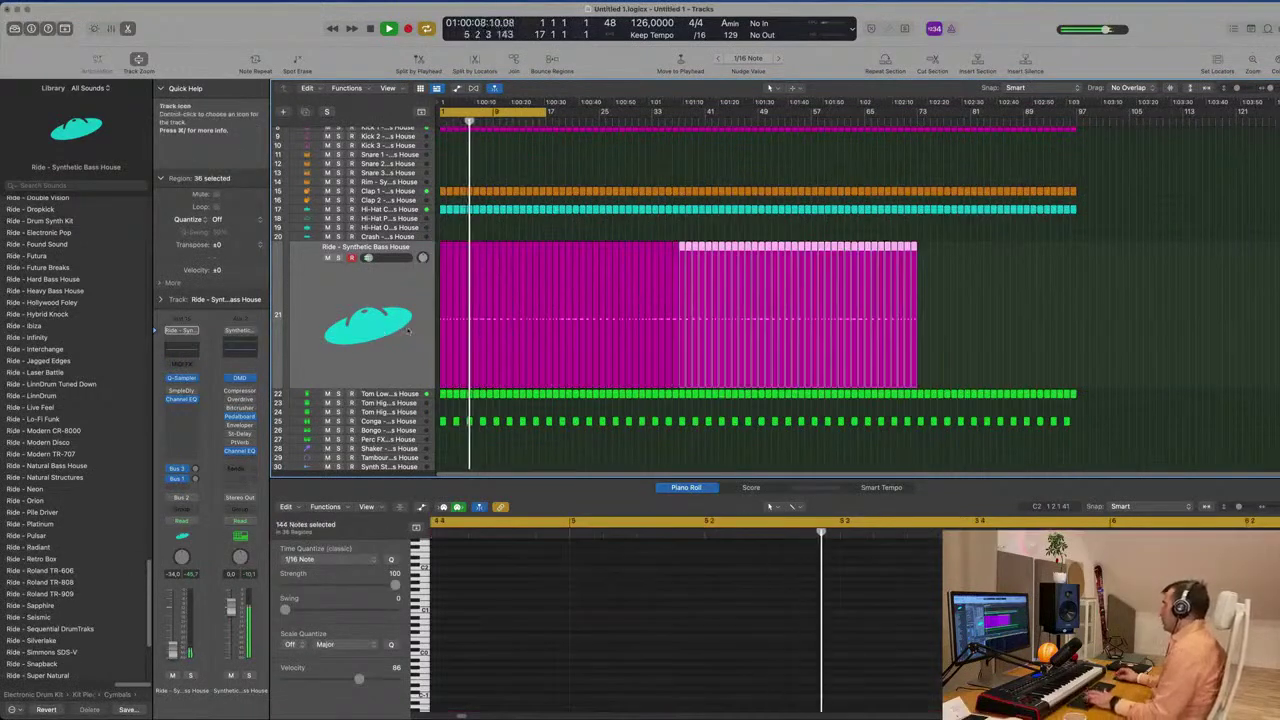
pyautogui.press('super+r')
pyautogui.moveTo(1252, 232); pyautogui.dragTo(1083, 420)
pyautogui.press('Delete')
pyautogui.press('Return')
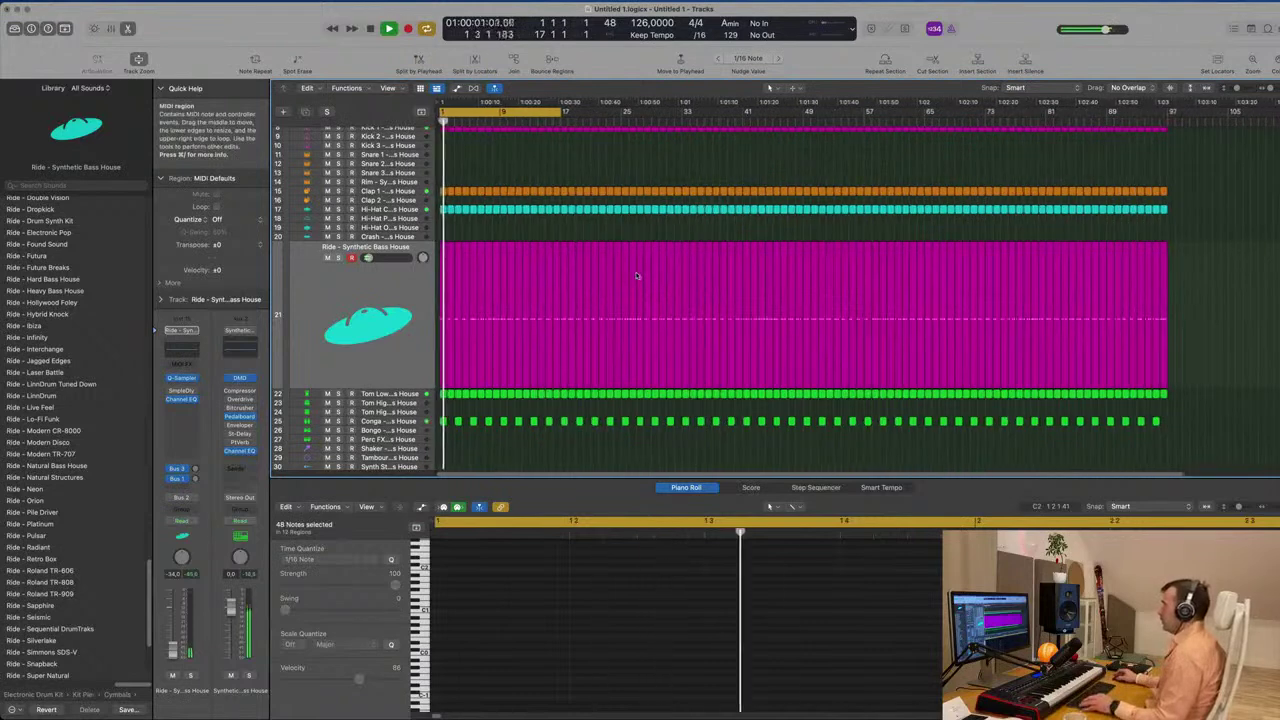
# Fine-tune the Ride track's volume to -35.0 dB while listening to the first 16 bars, and stop playback
pyautogui.press('z')
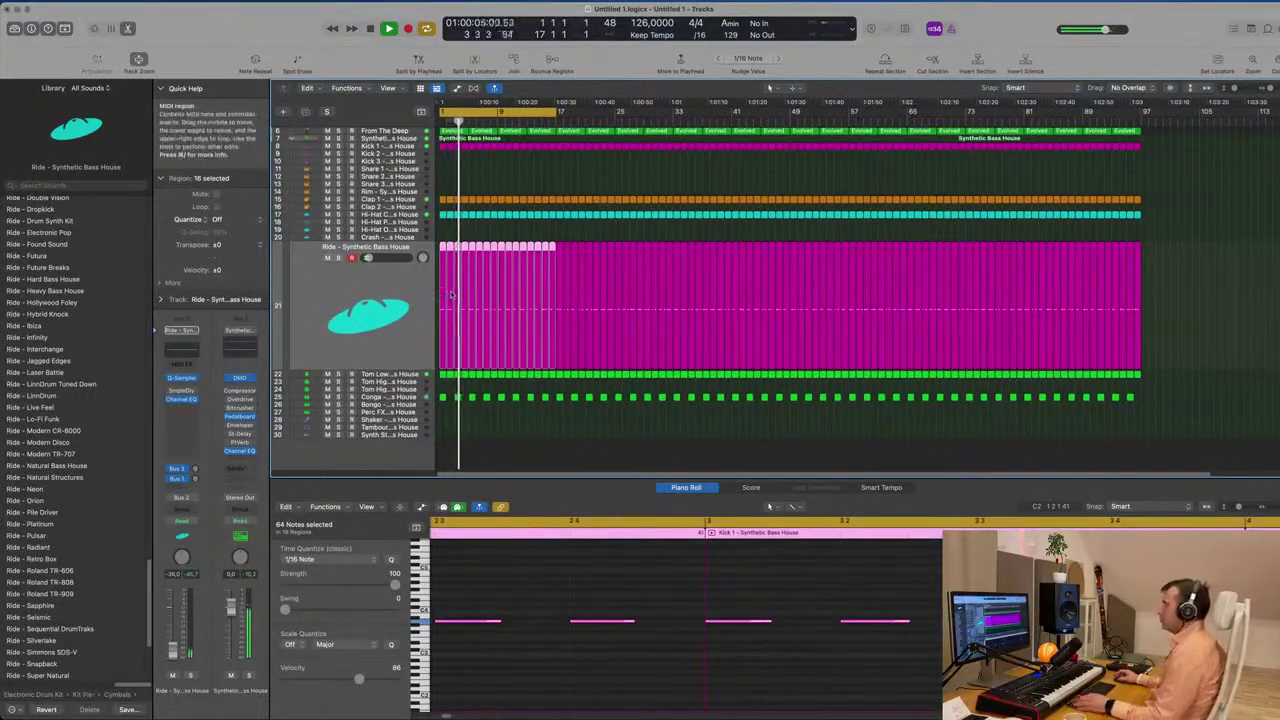
pyautogui.scroll(3, 540, 230)
pyautogui.scroll(2, 541, 230)
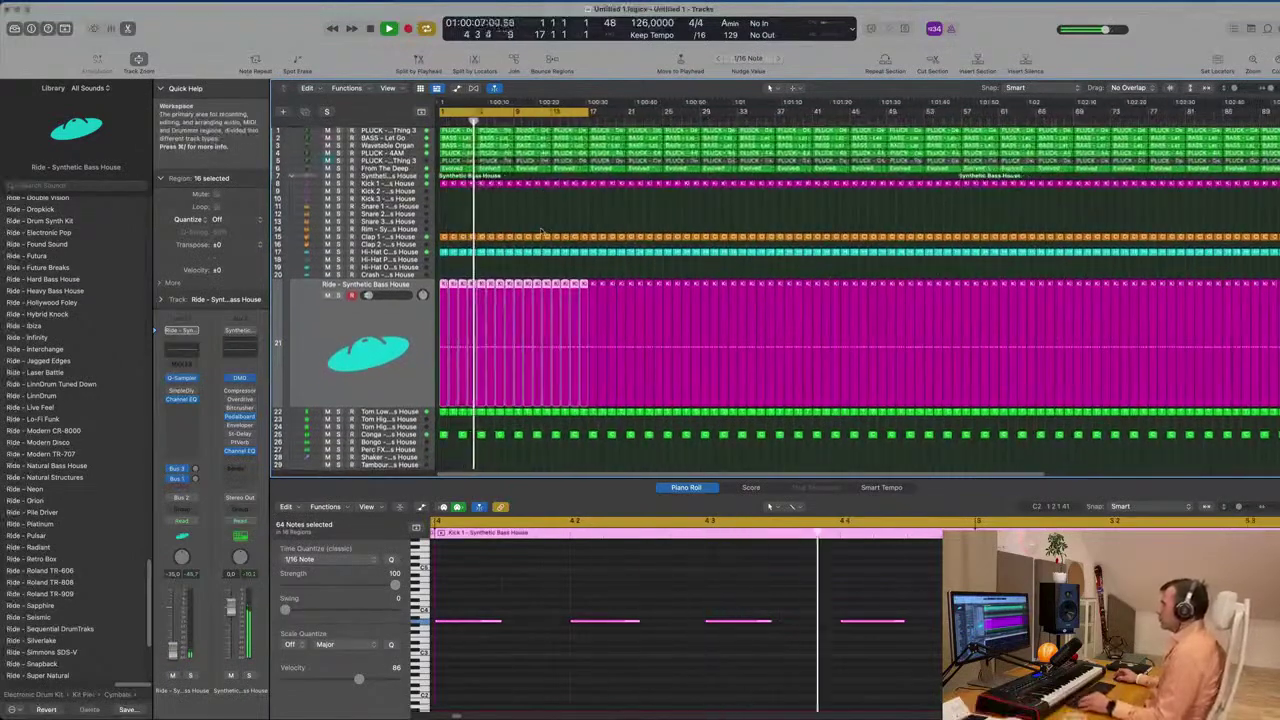
pyautogui.scroll(3, 540, 229)
pyautogui.scroll(3, 535, 235)
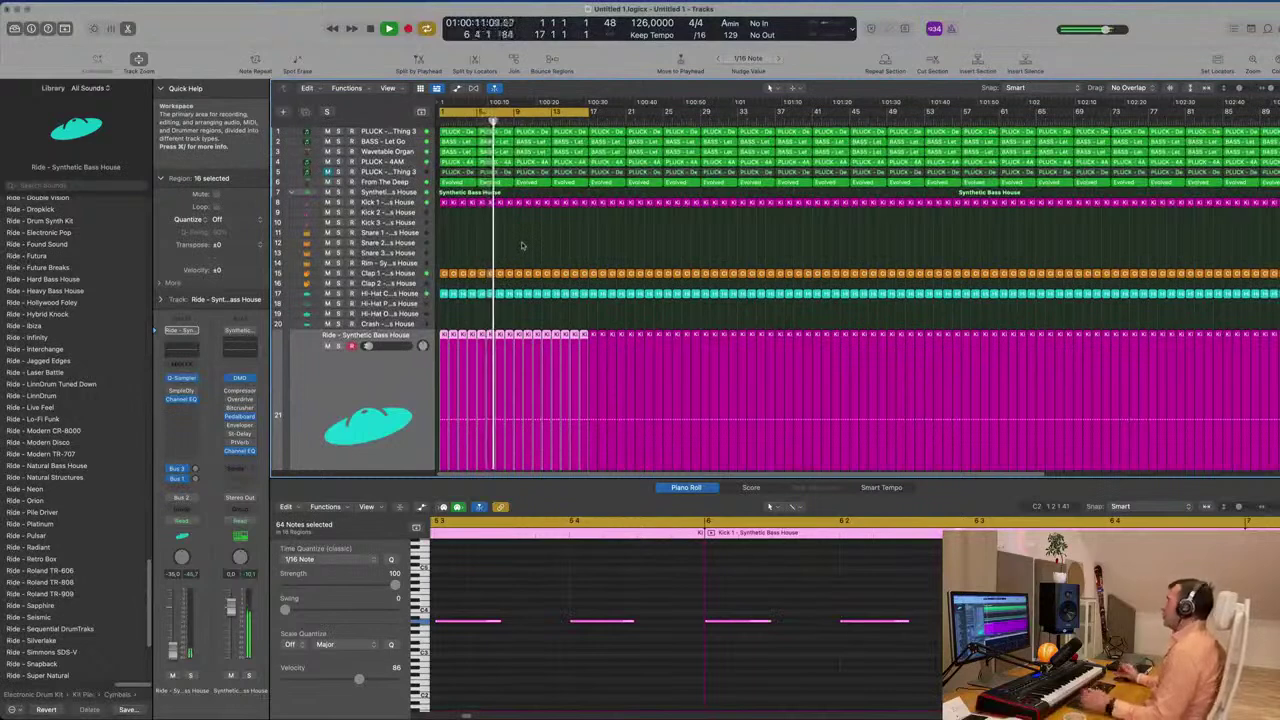
pyautogui.click(538, 247)
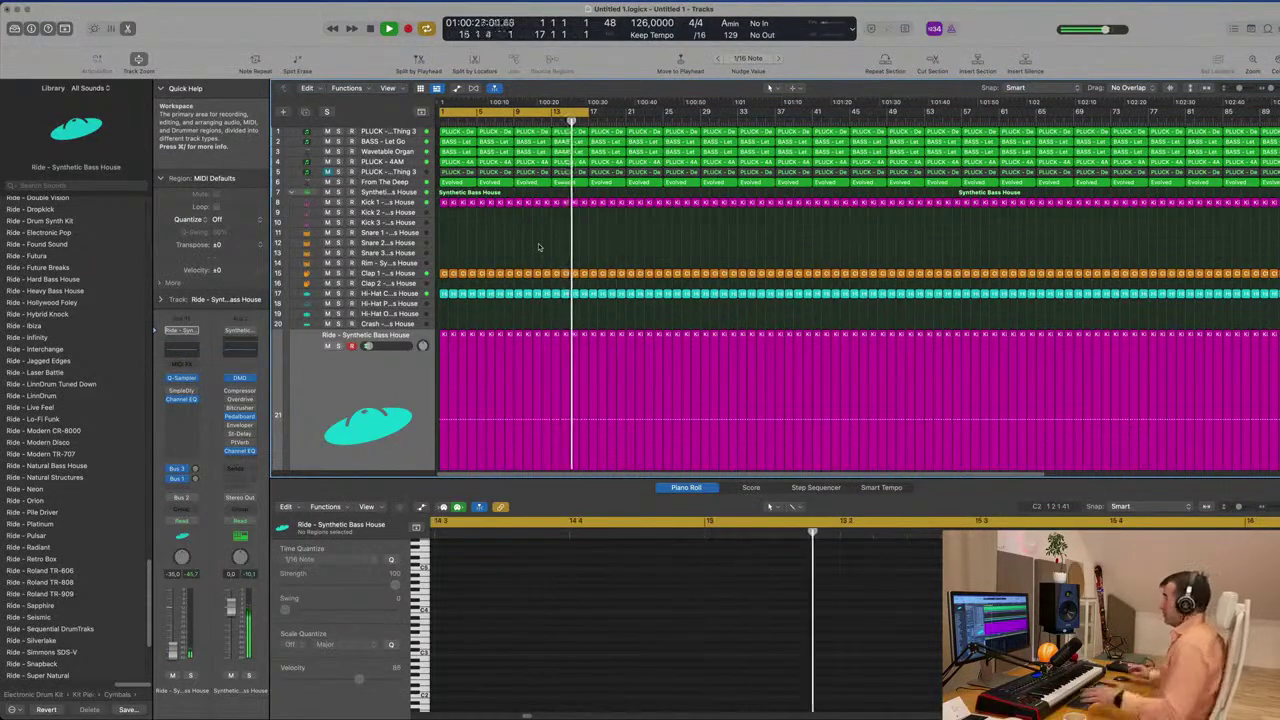
pyautogui.press('space')
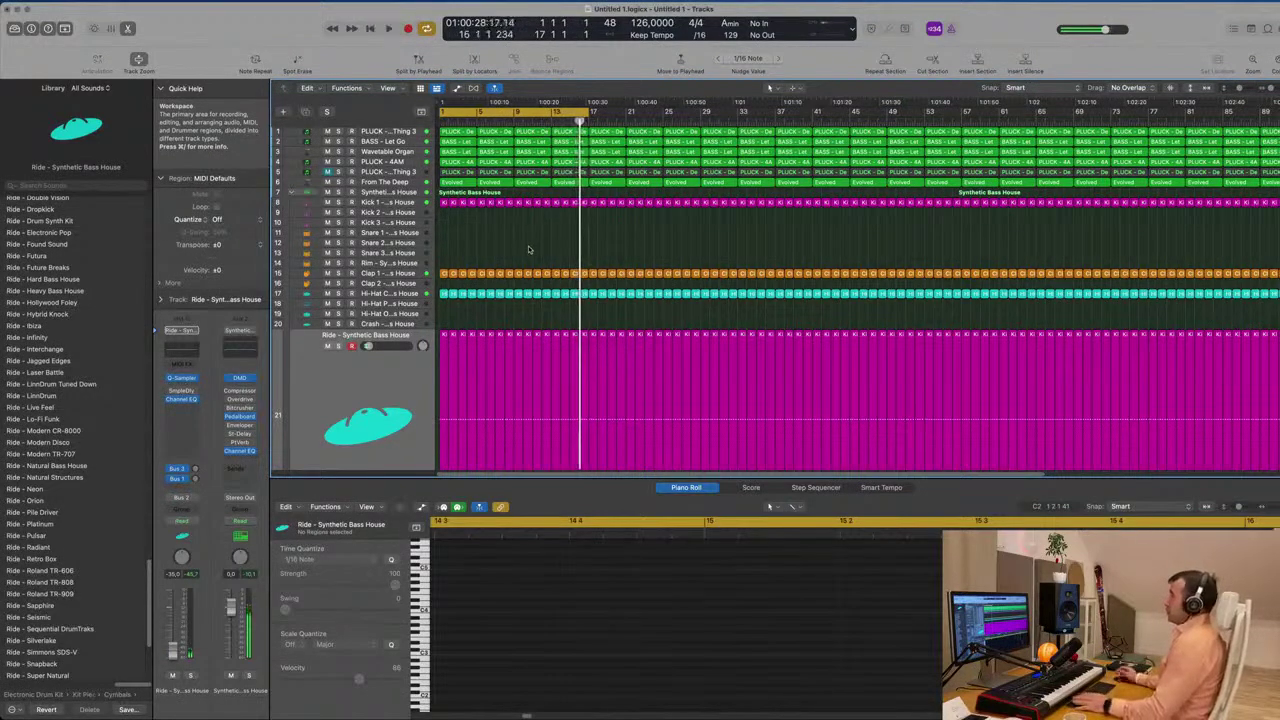
# Select the PLUCK - Deadmau5 Thing 3 track on track 1 and restart playback from the beginning
pyautogui.click(383, 131)
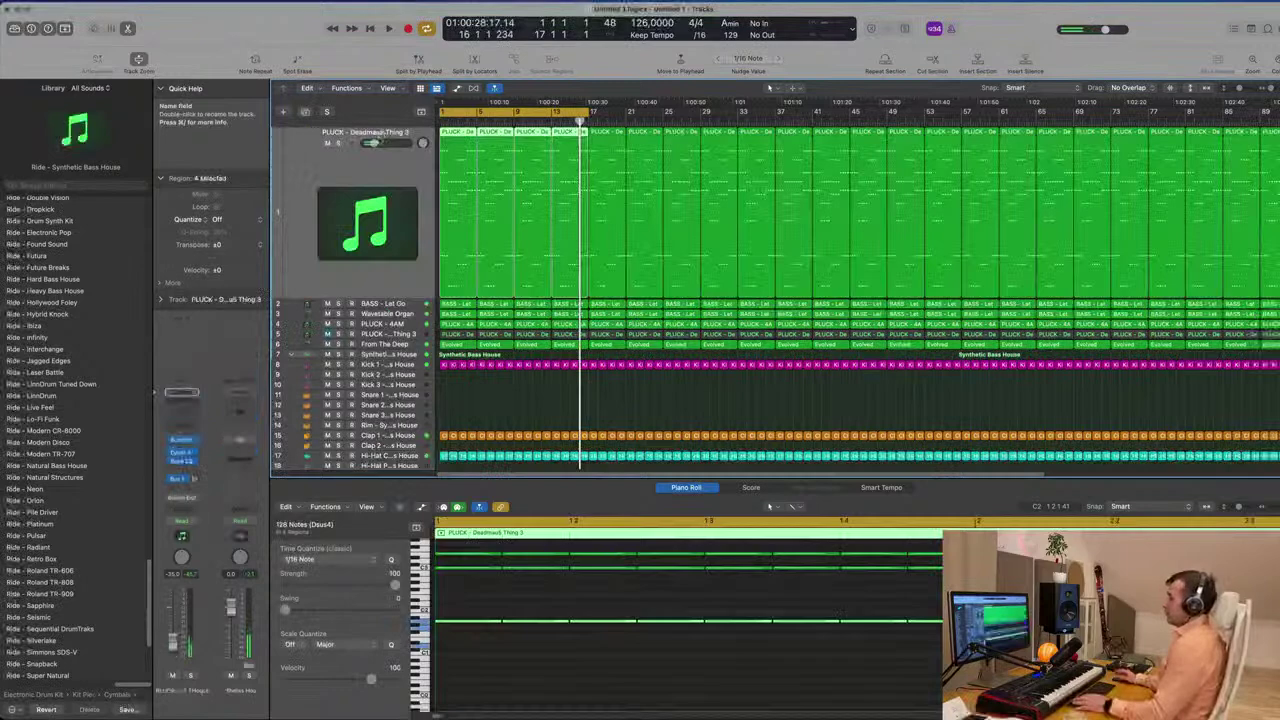
pyautogui.press('space')
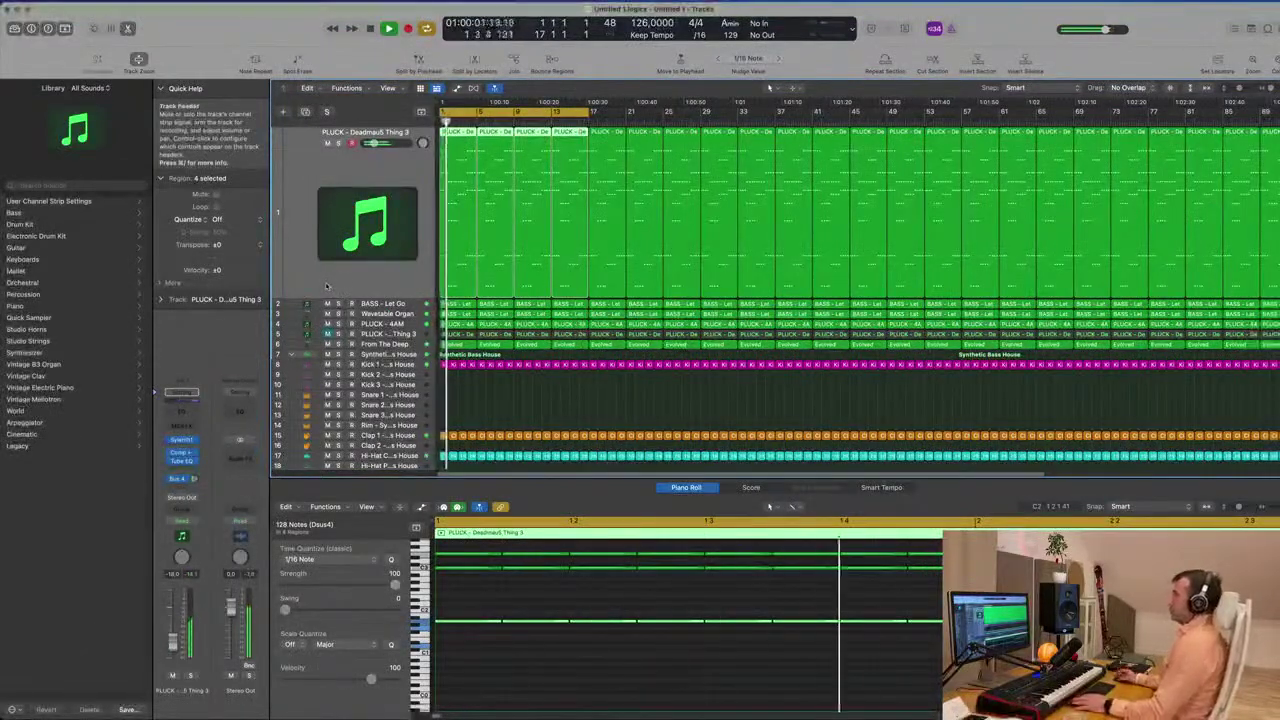
pyautogui.press('space')
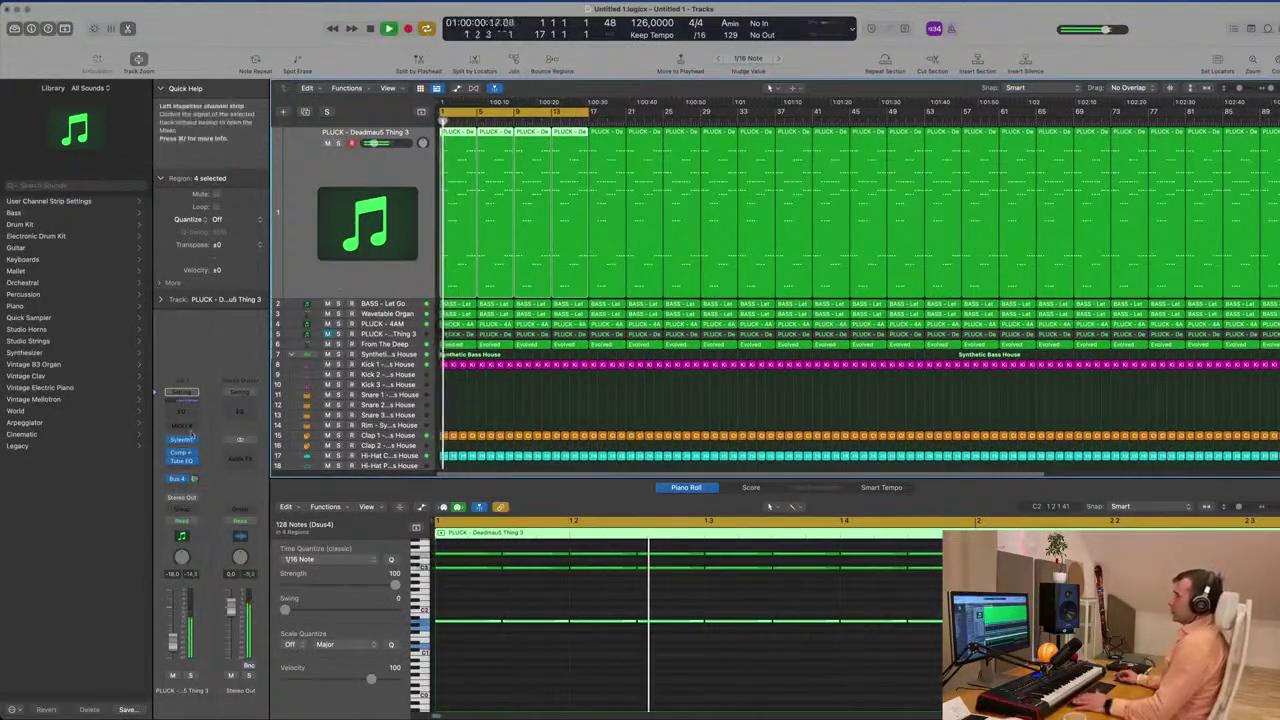
# Delete the clap, hi-hat, ride, tom and conga regions from the first 16 bars and restart playback
pyautogui.scroll(-3, 443, 413)
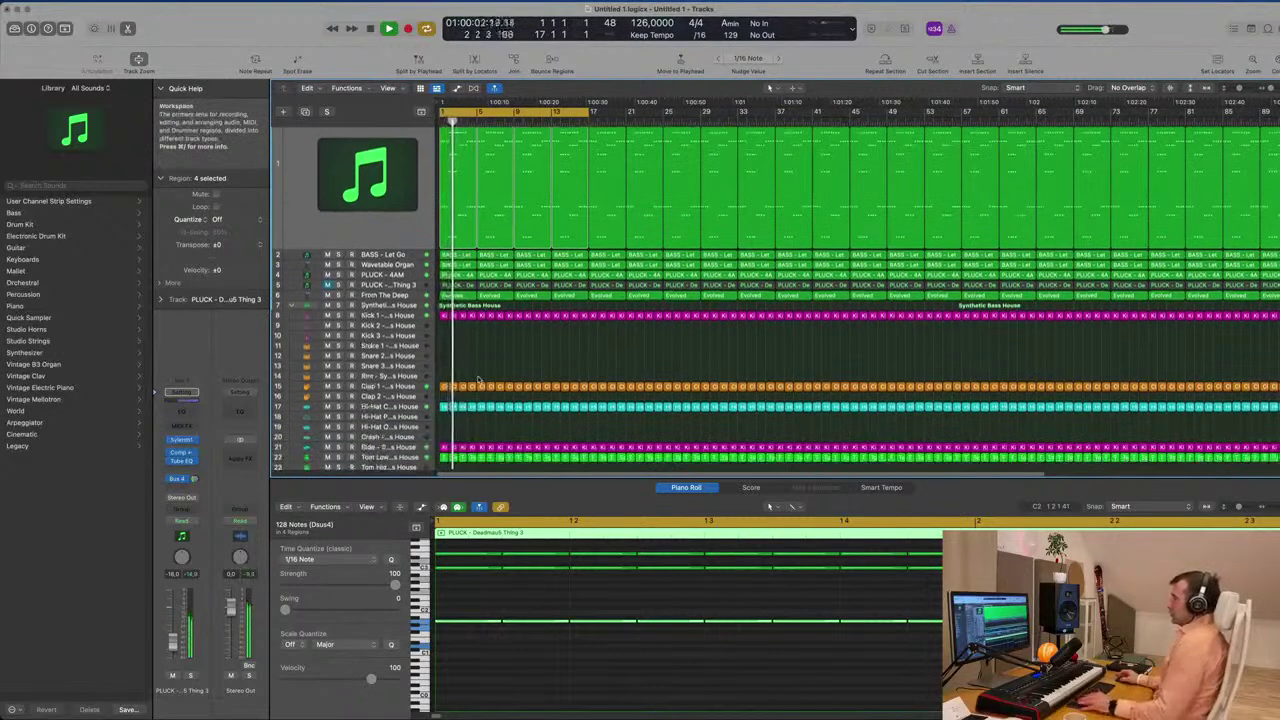
pyautogui.scroll(-3, 455, 373)
pyautogui.moveTo(441, 352); pyautogui.dragTo(546, 459)
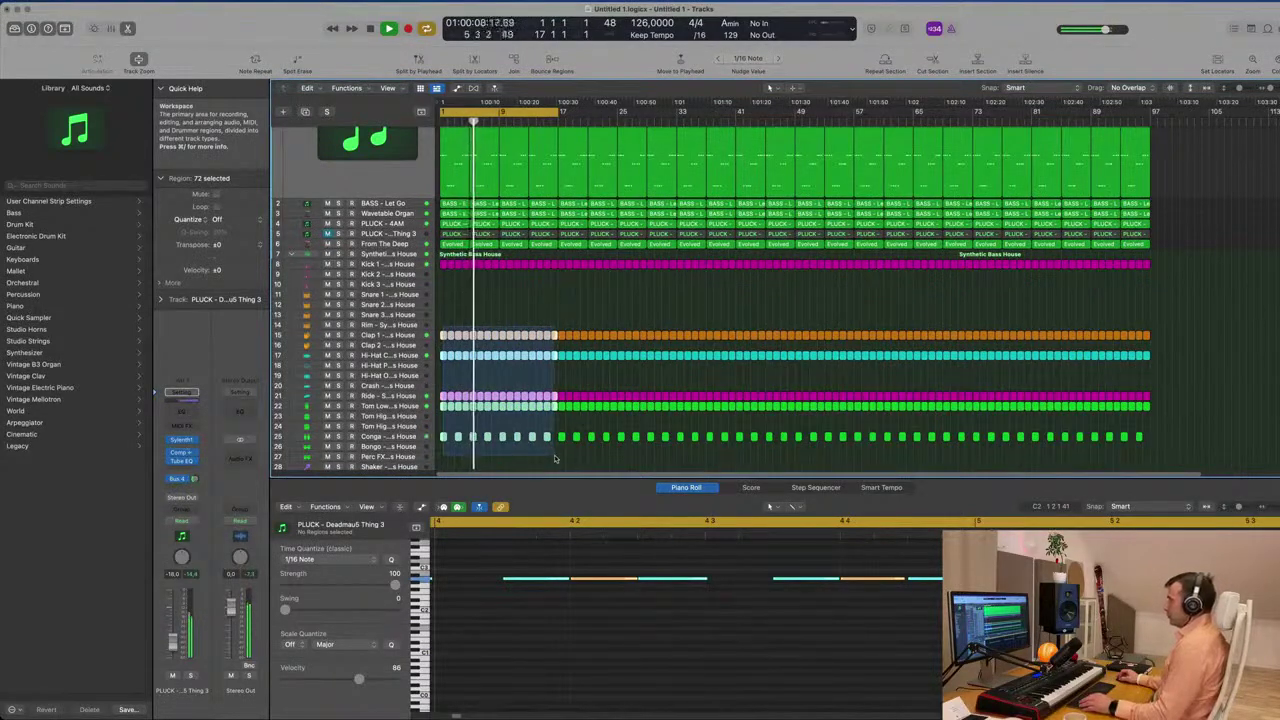
pyautogui.moveTo(555, 459); pyautogui.dragTo(555, 459)
pyautogui.press('Delete')
pyautogui.press('Return')
pyautogui.scroll(5, 478, 420)
pyautogui.scroll(5, 480, 375)
pyautogui.press('space')
pyautogui.press('space')
# Delete the PLUCK - 4AM regions from the first 16 bars and play the song from the start
pyautogui.scroll(-1, 405, 299)
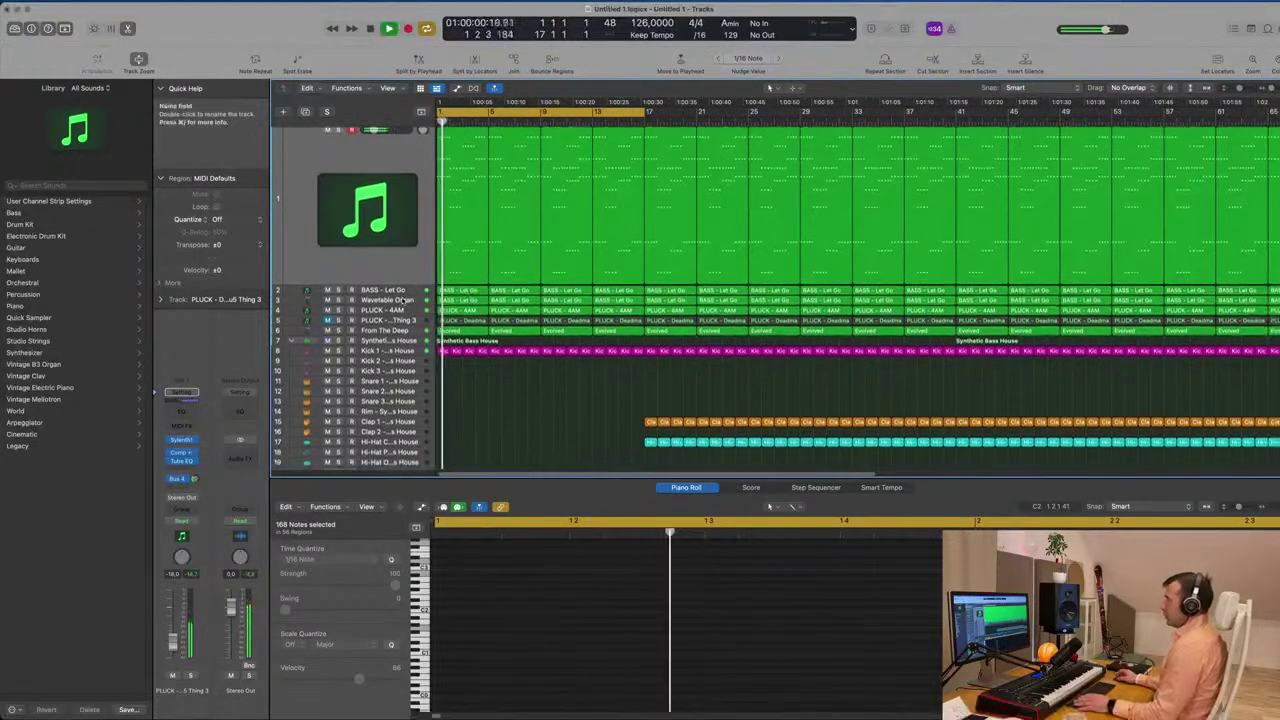
pyautogui.click(399, 310)
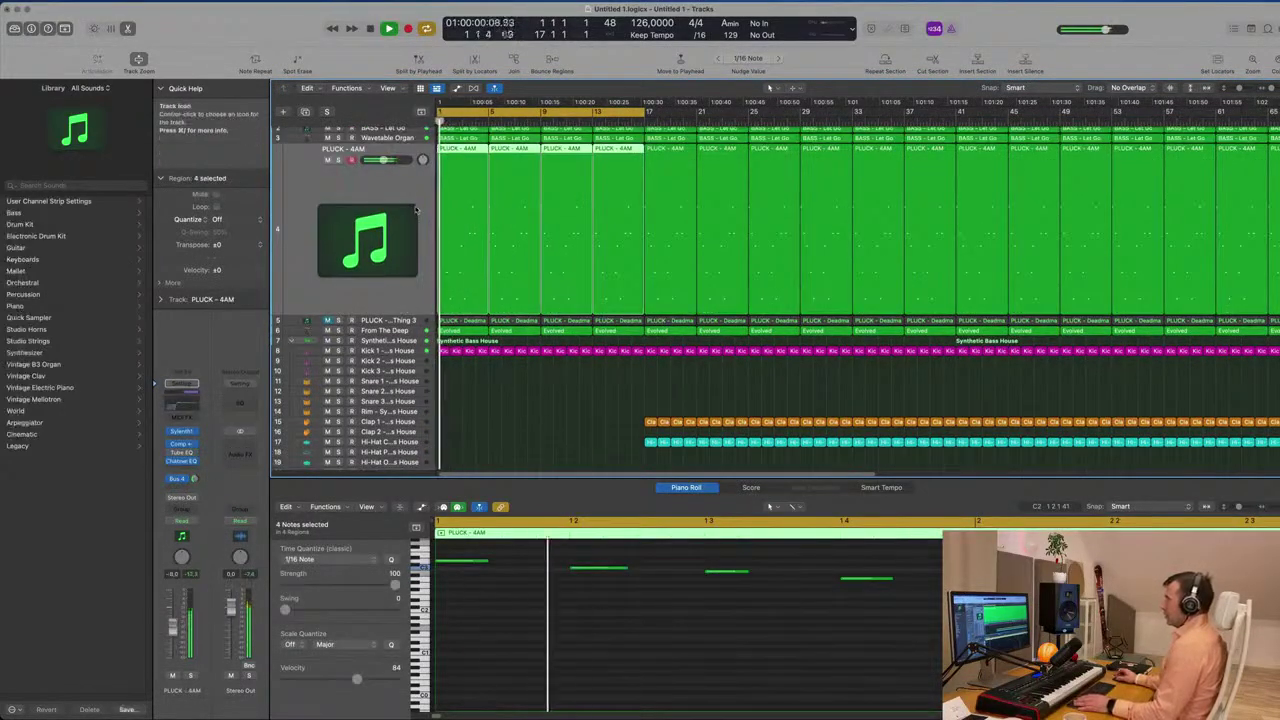
pyautogui.press('Delete')
pyautogui.press('Return')
pyautogui.scroll(2, 500, 277)
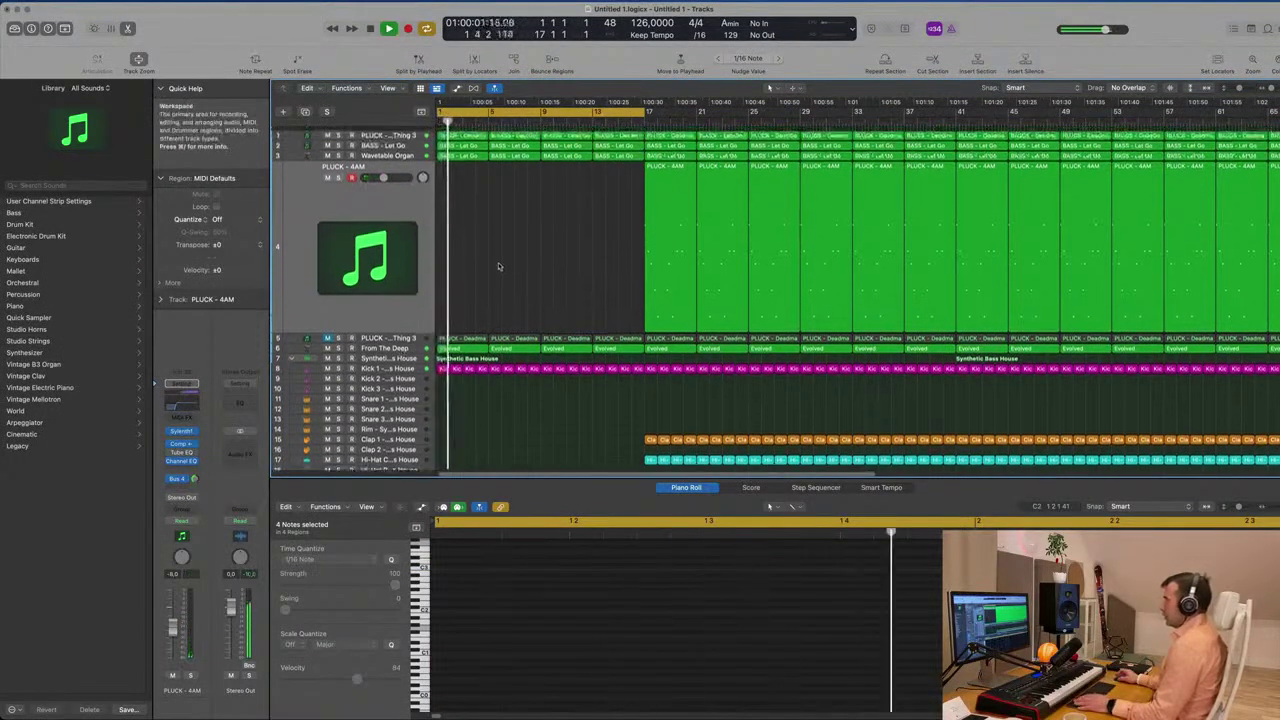
pyautogui.press('Return')
# Delete the Wavetable Organ and BASS - Let Go regions from the first 16 bars
pyautogui.click(400, 153)
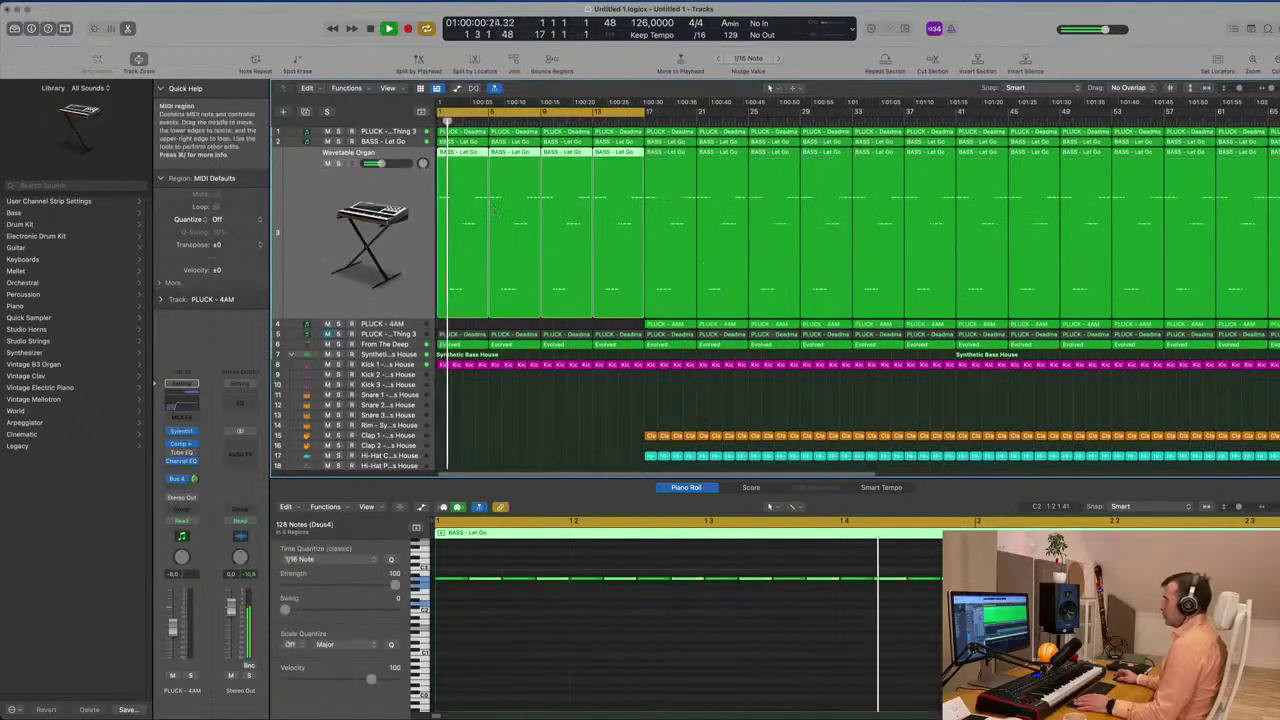
pyautogui.press('Delete')
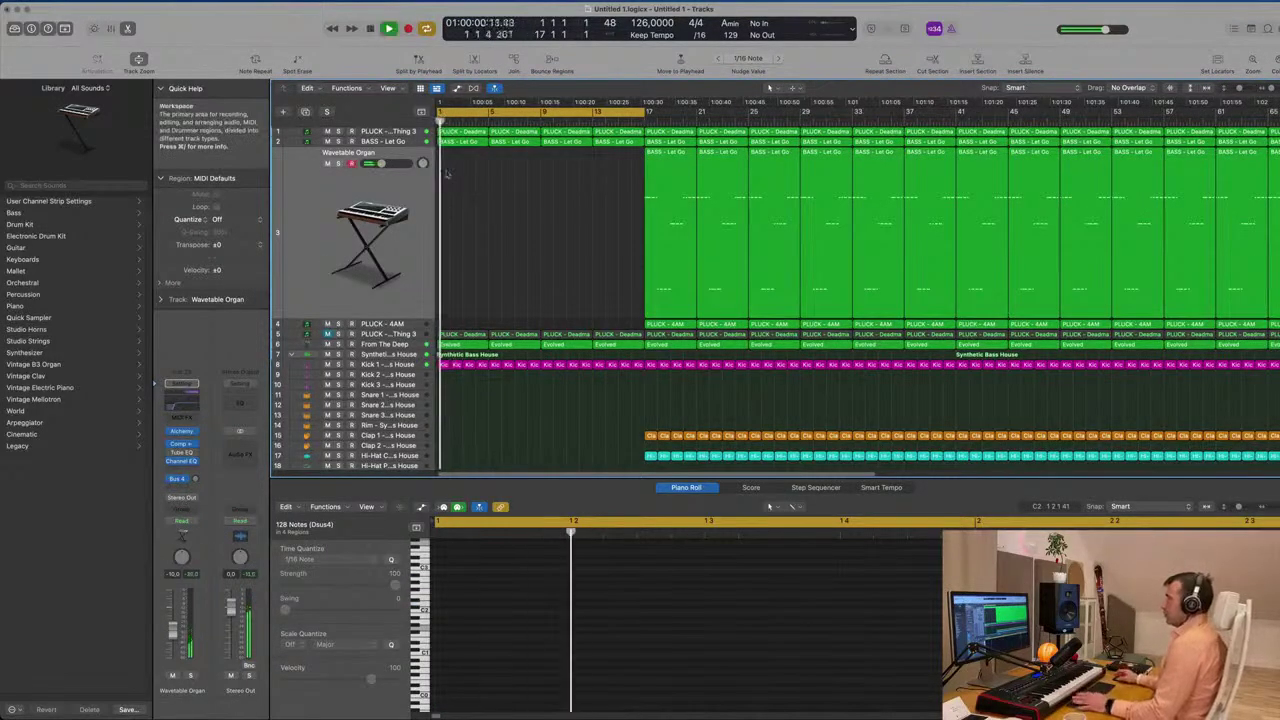
pyautogui.click(405, 142)
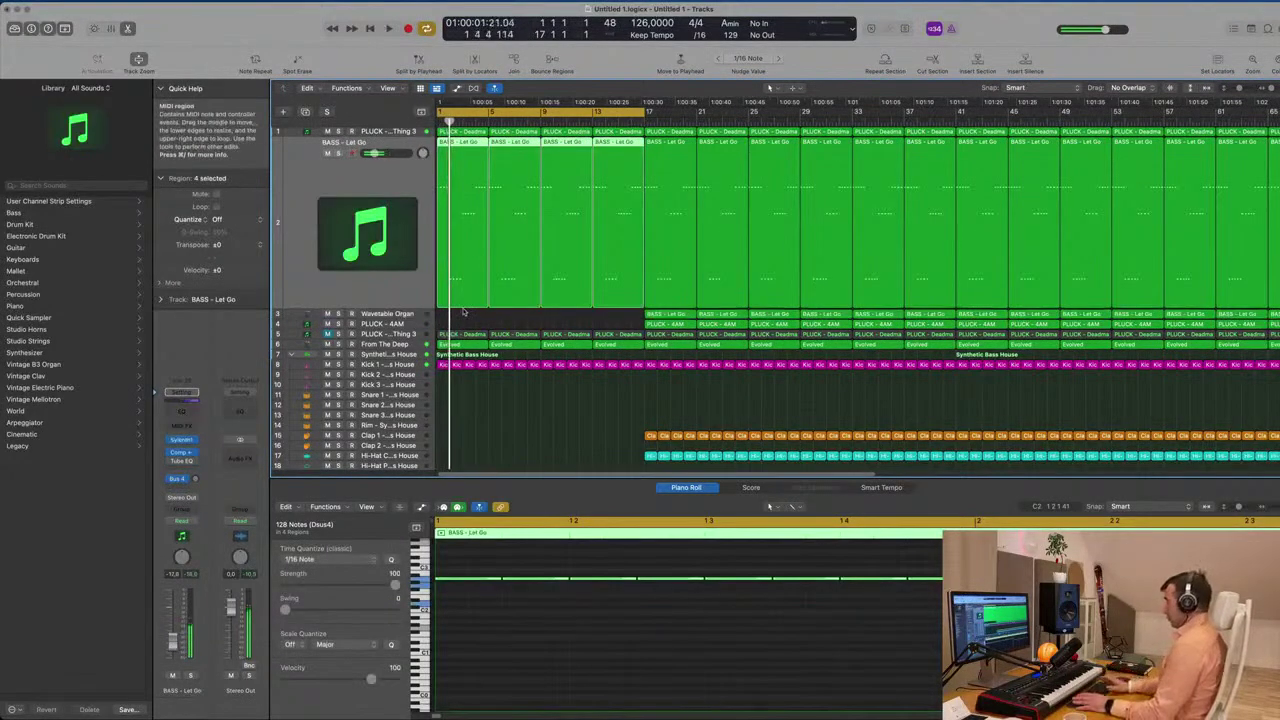
pyautogui.press('Delete')
# Set track 1, PLUCK - Deadmau5 Thing 3, to Touch automation and adjust Sylenth1's filter control cutoff during playback
pyautogui.click(405, 132)
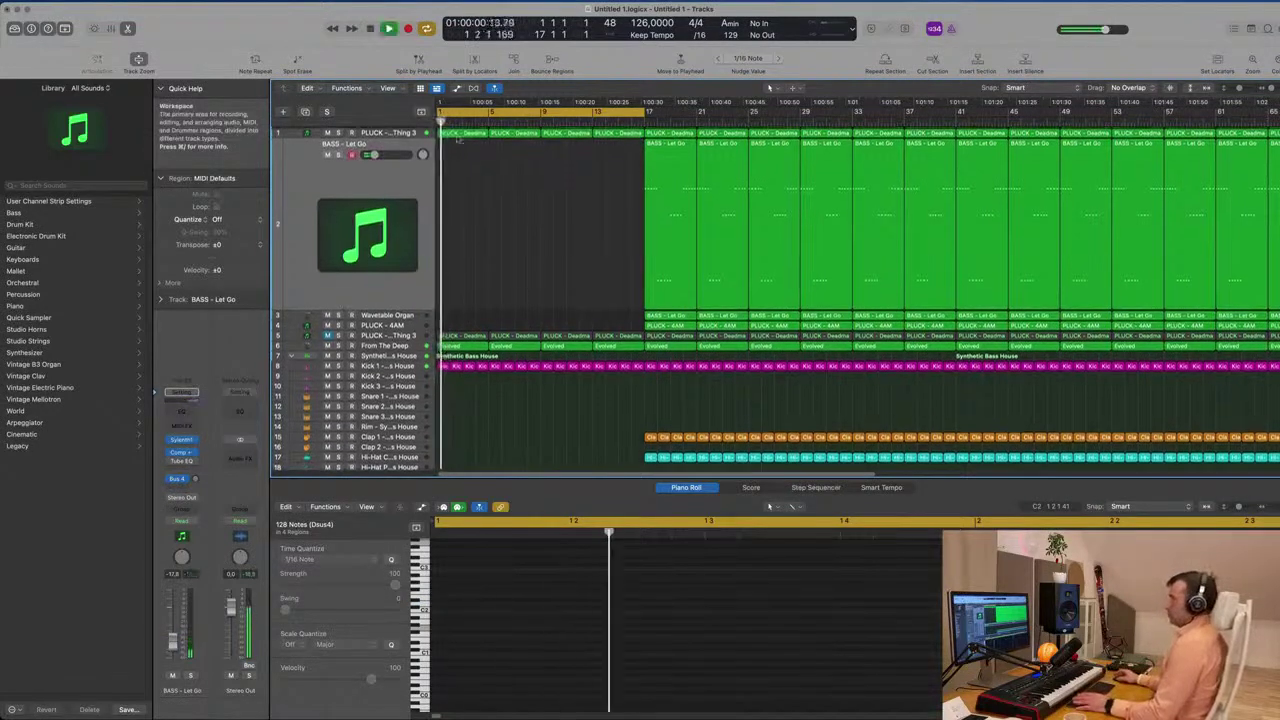
pyautogui.press('space')
pyautogui.click(192, 526)
pyautogui.click(224, 531)
pyautogui.click(180, 441)
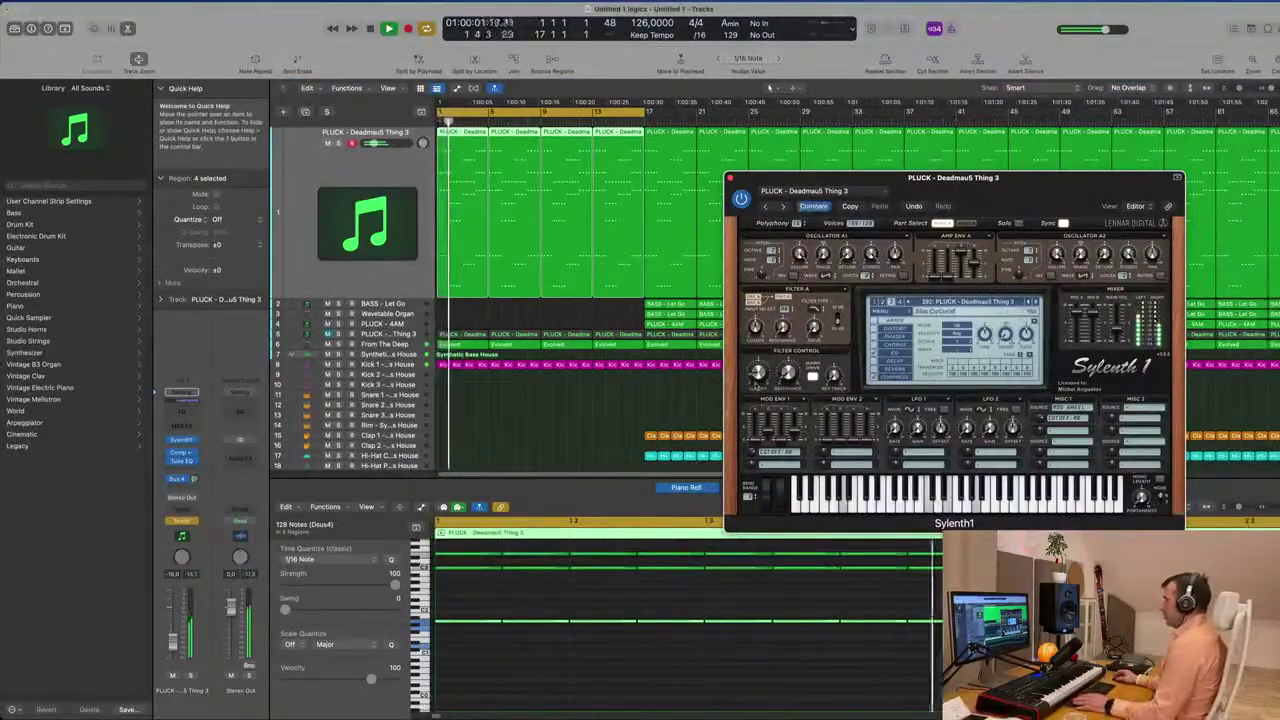
pyautogui.click(730, 180)
pyautogui.press('space')
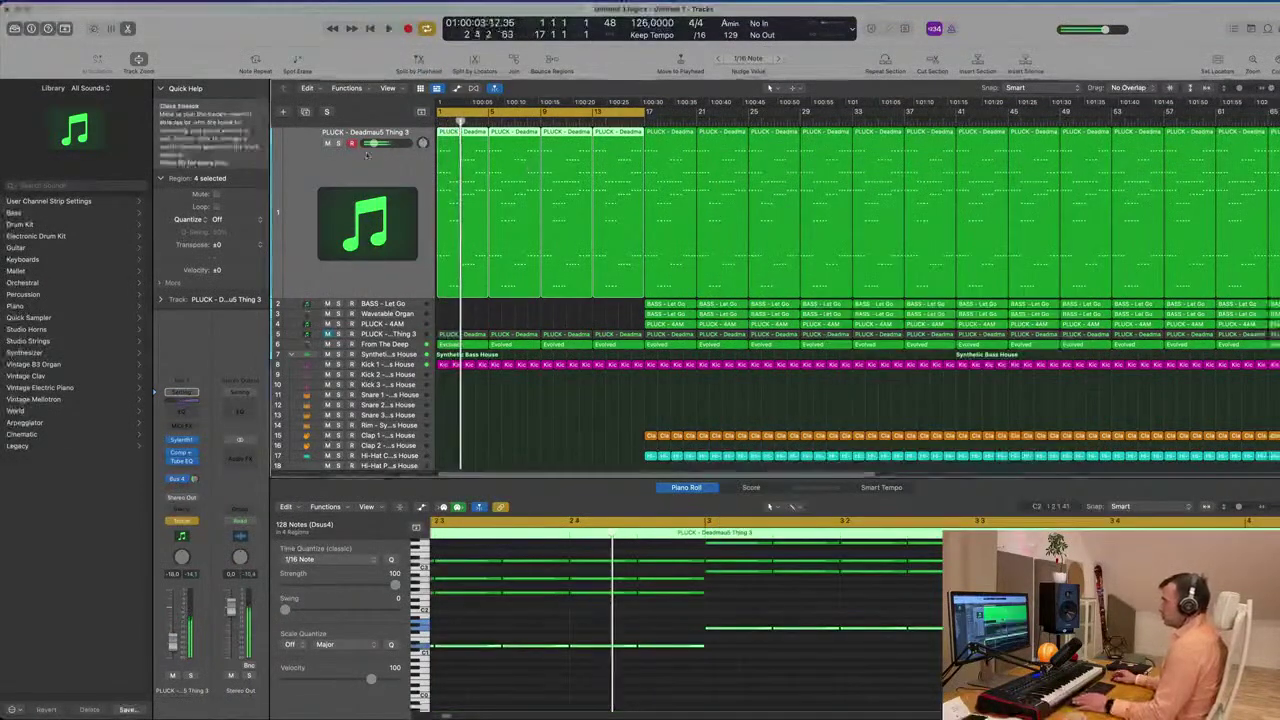
# Show the Sylenth1 filter control cutoff automation on track 1 and switch its automation mode to Read
pyautogui.click(333, 186)
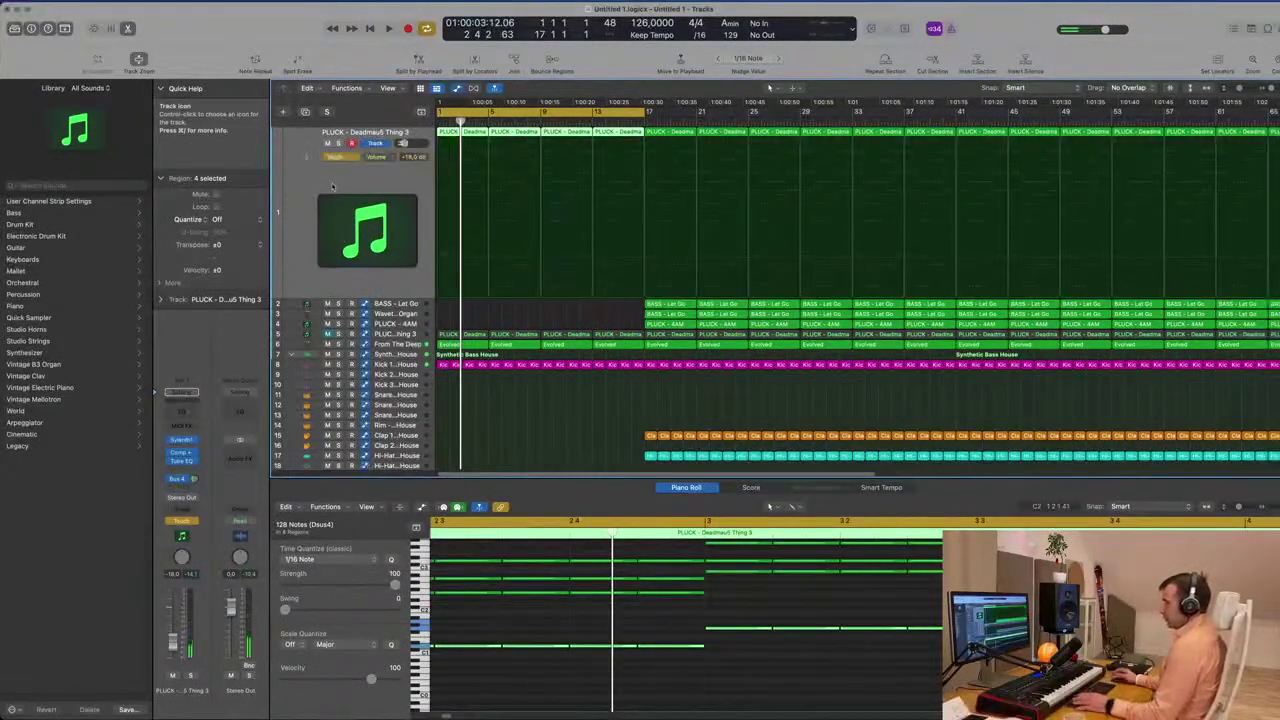
pyautogui.click(380, 158)
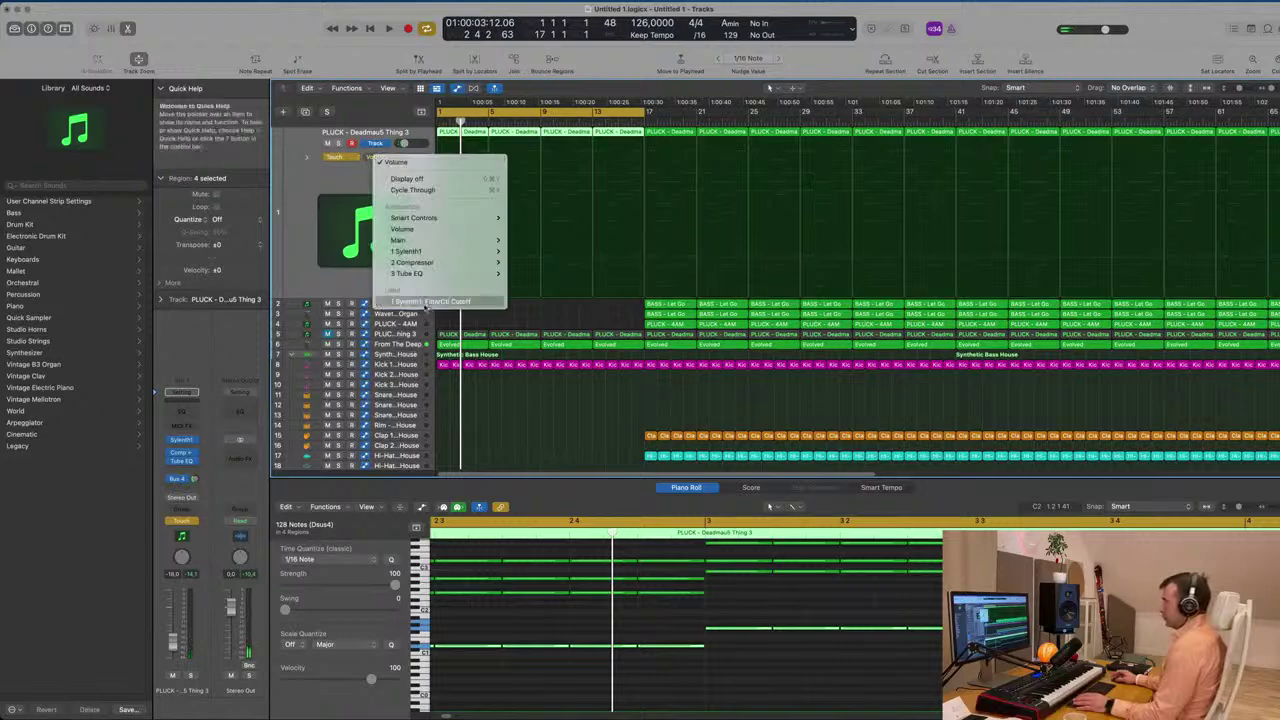
pyautogui.click(430, 301)
pyautogui.click(340, 157)
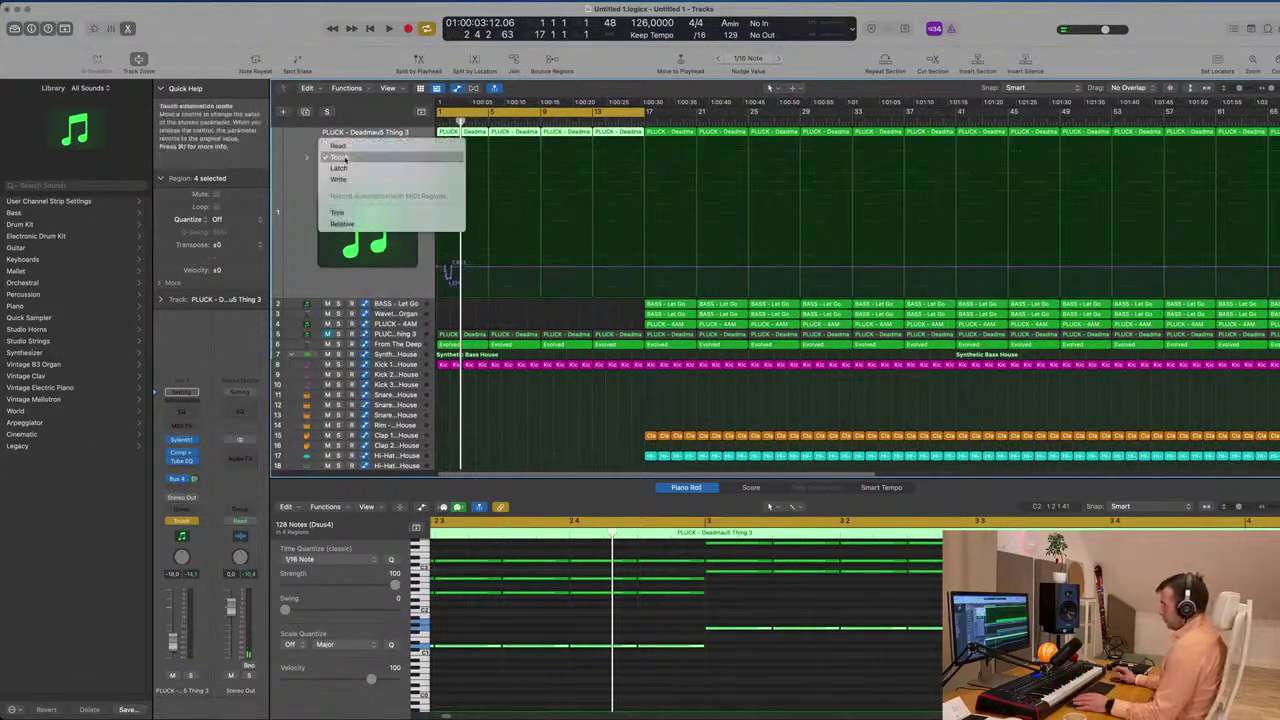
pyautogui.click(338, 146)
# Replace the recorded cutoff automation on track 1 with a curve rising from bar 1 through bar 5 to bar 9
pyautogui.click(481, 275)
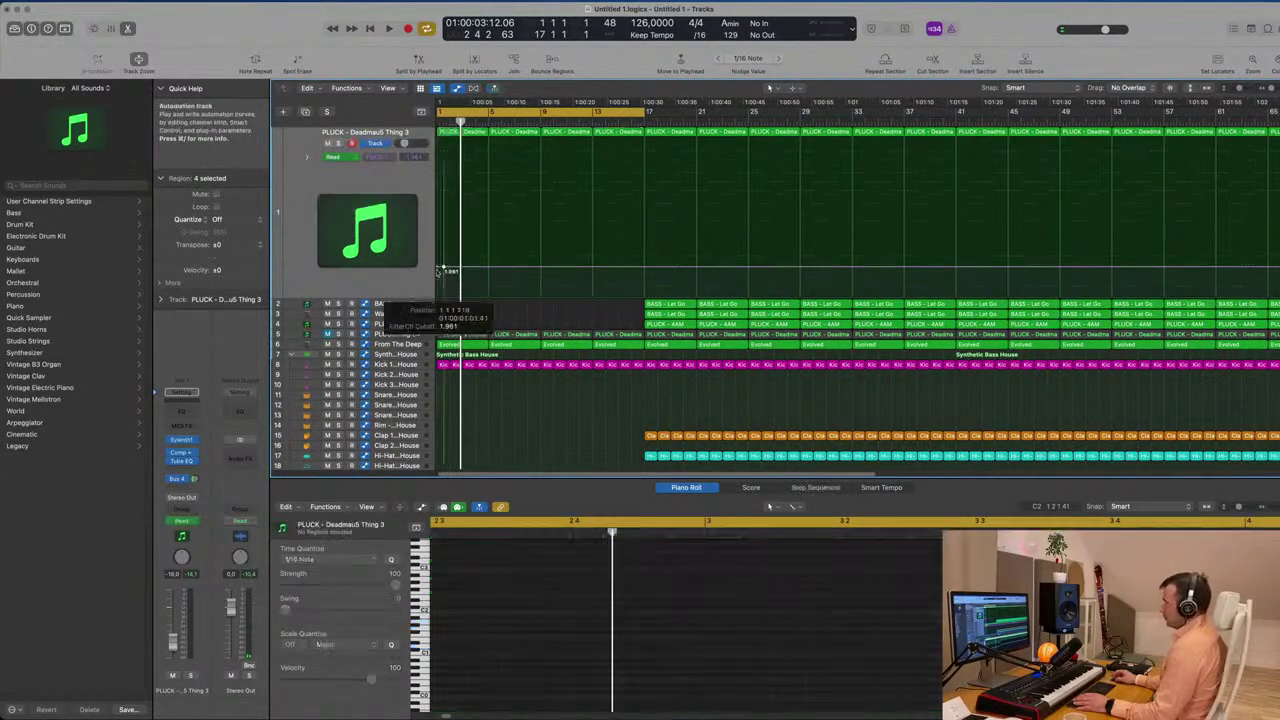
pyautogui.press('Return')
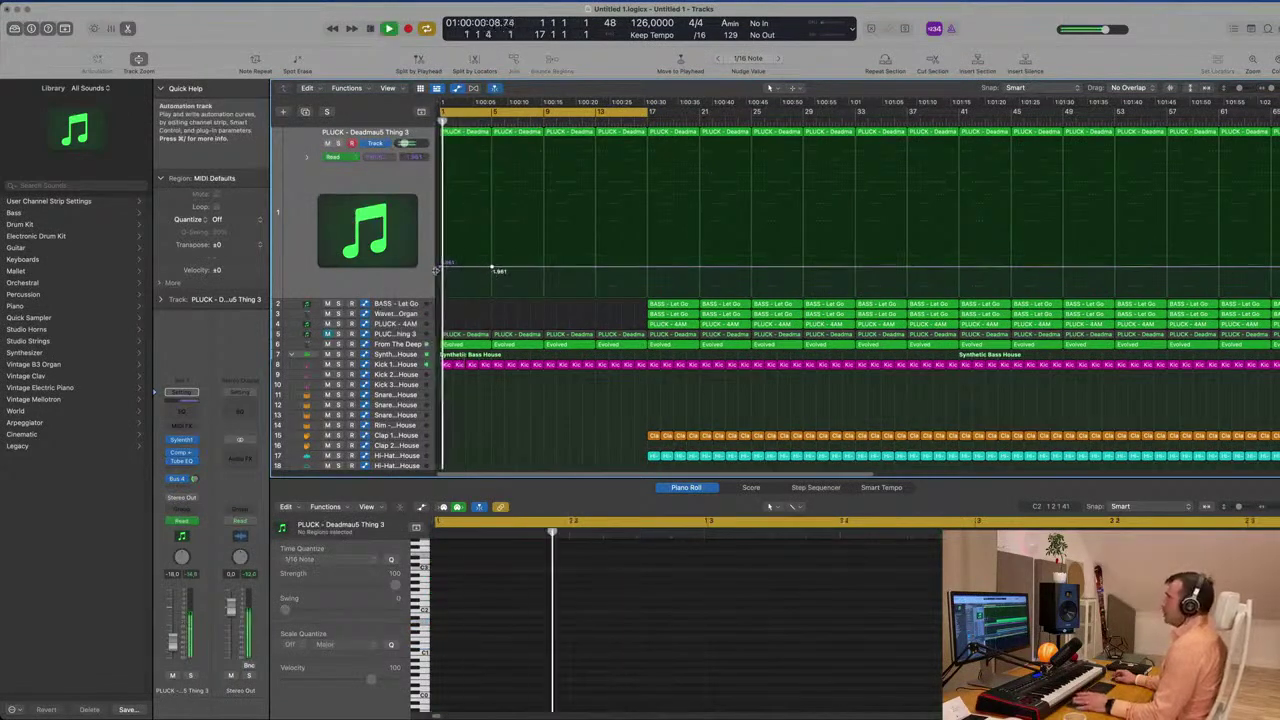
pyautogui.click(441, 283)
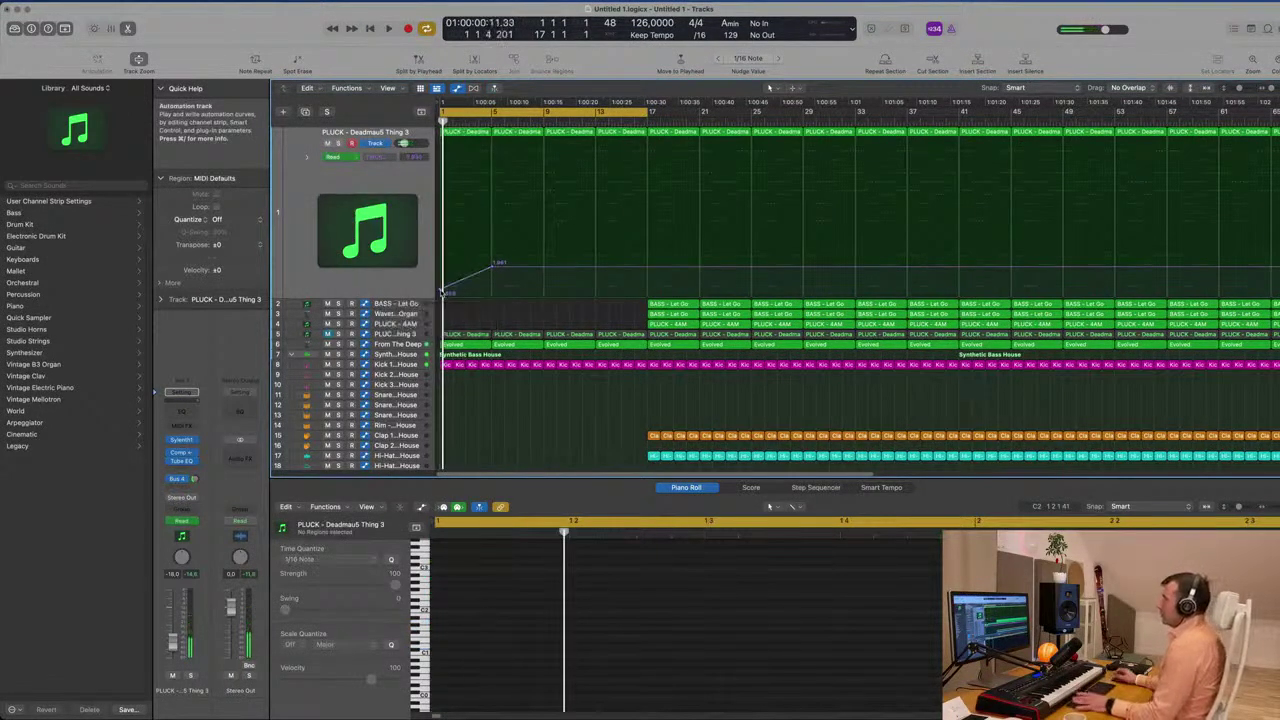
pyautogui.press('space')
pyautogui.moveTo(492, 274); pyautogui.dragTo(441, 289)
pyautogui.scroll(-3, 505, 280)
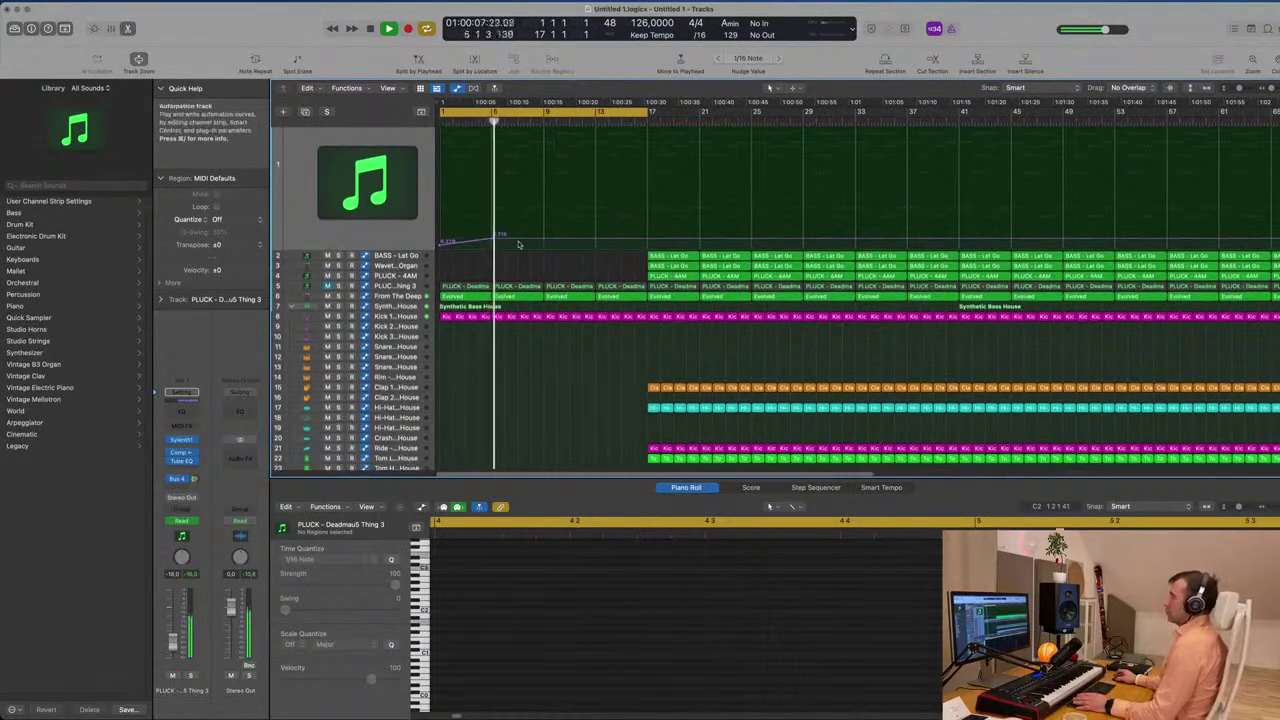
pyautogui.moveTo(542, 242); pyautogui.dragTo(542, 228)
# Lower the Cutoff in the From The Deep track's Alchemy instrument and replay the intro from the start
pyautogui.click(408, 297)
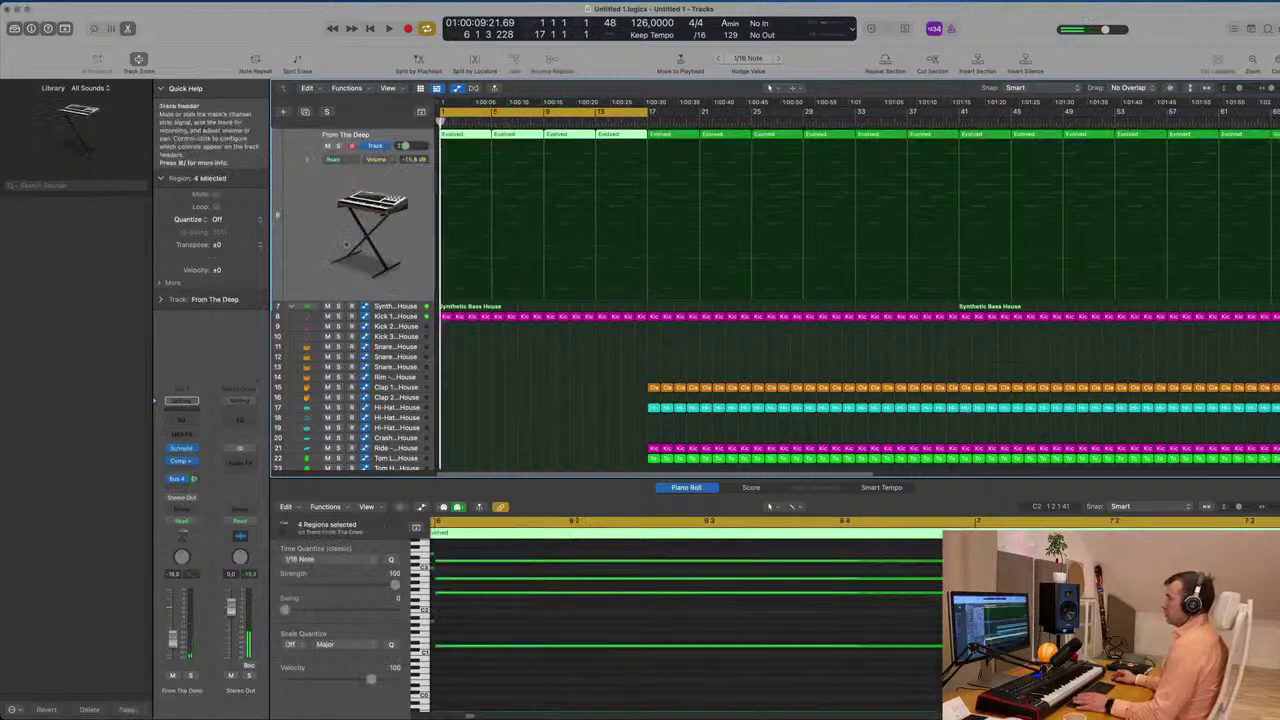
pyautogui.click(181, 450)
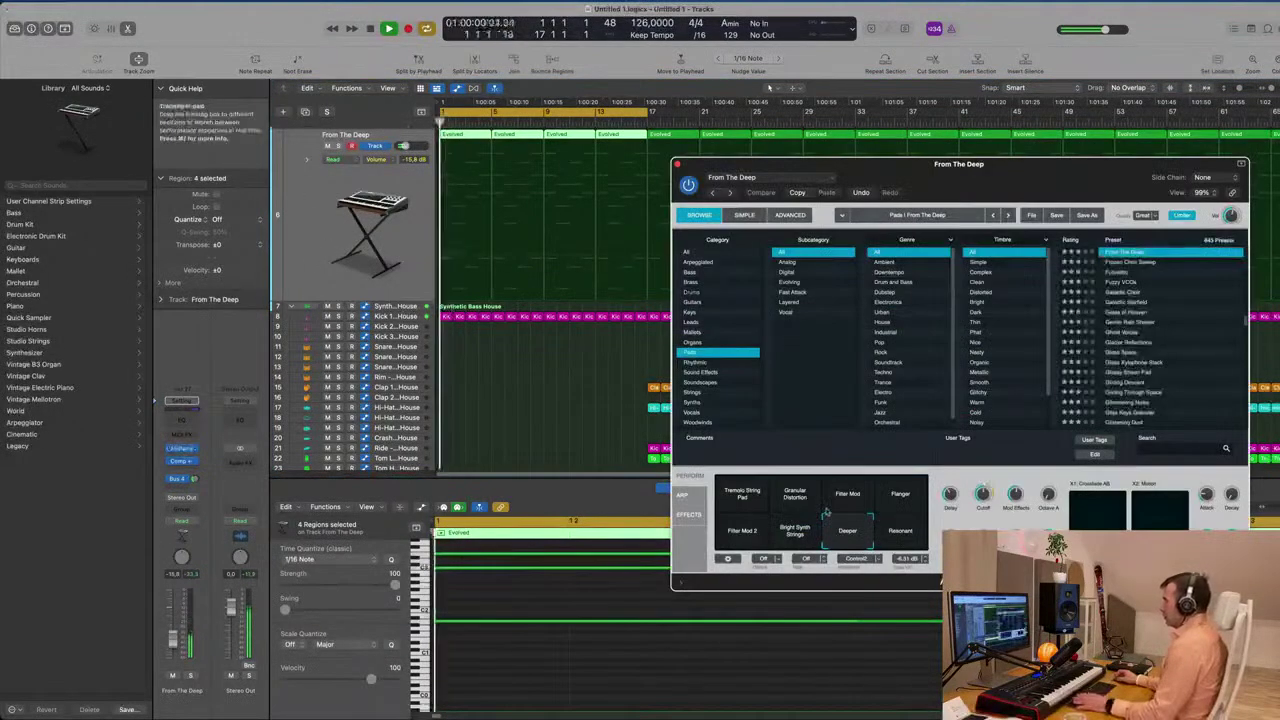
pyautogui.moveTo(983, 494); pyautogui.dragTo(985, 523)
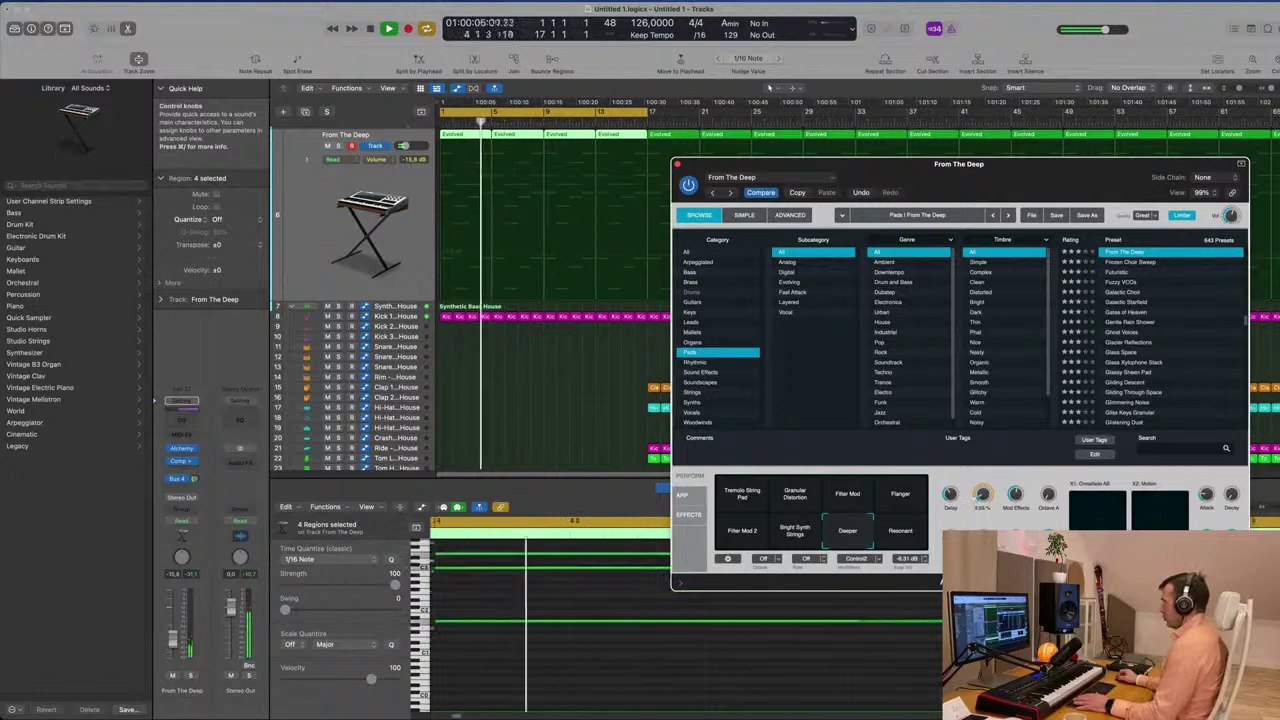
pyautogui.press('space')
pyautogui.moveTo(1005, 199); pyautogui.dragTo(969, 325)
pyautogui.press('space')
pyautogui.scroll(5, 398, 230)
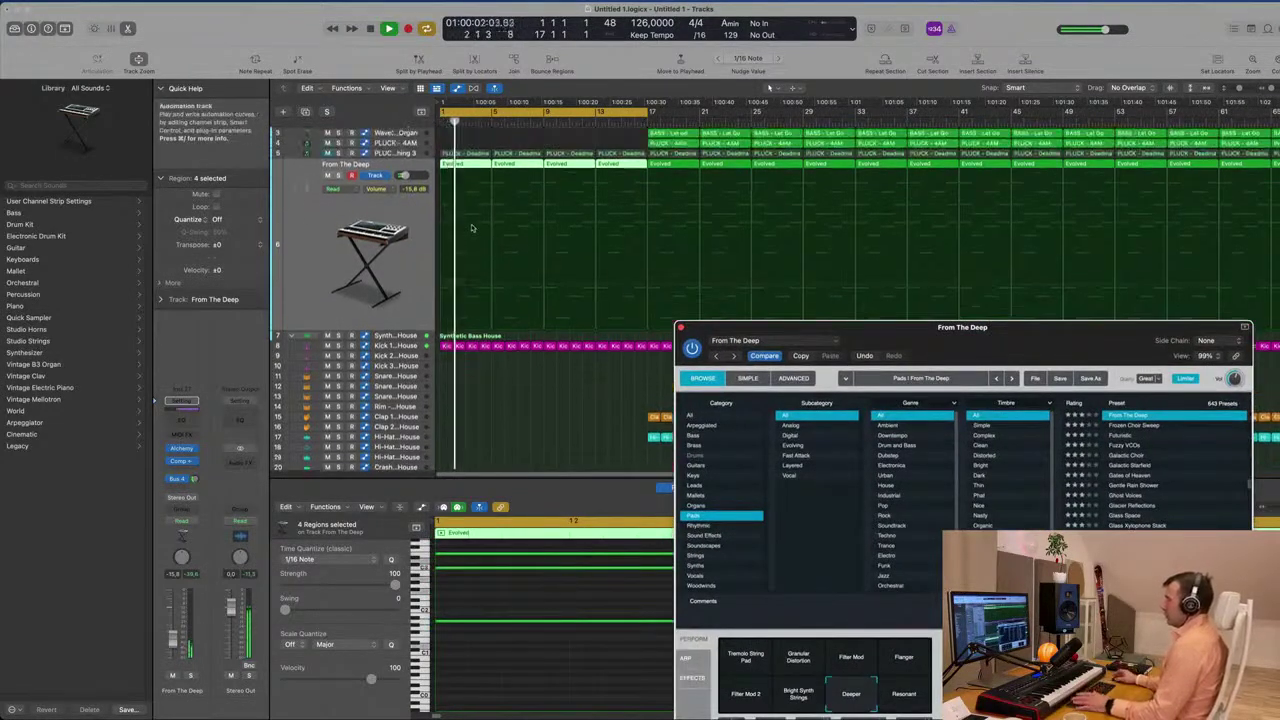
pyautogui.press('Return')
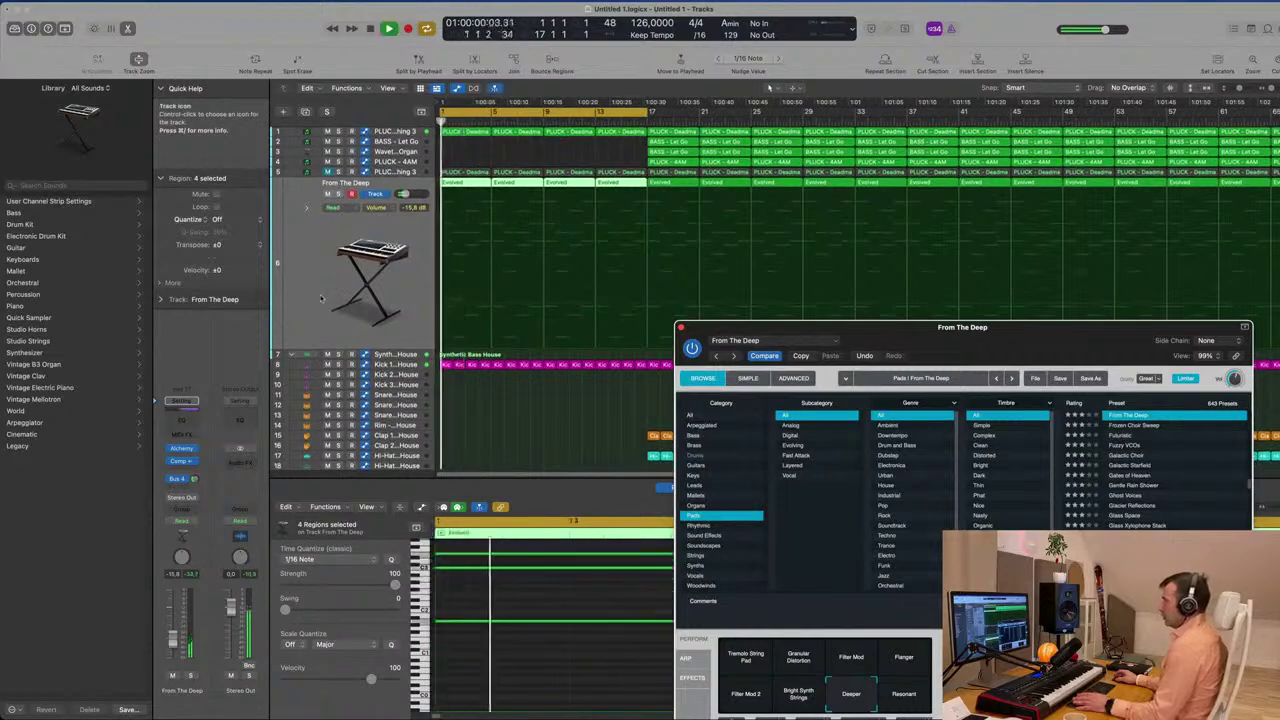
# Audition the intro with From The Deep muted and unmuted, and delete its Evolved regions from the first 8 bars
pyautogui.click(320, 297)
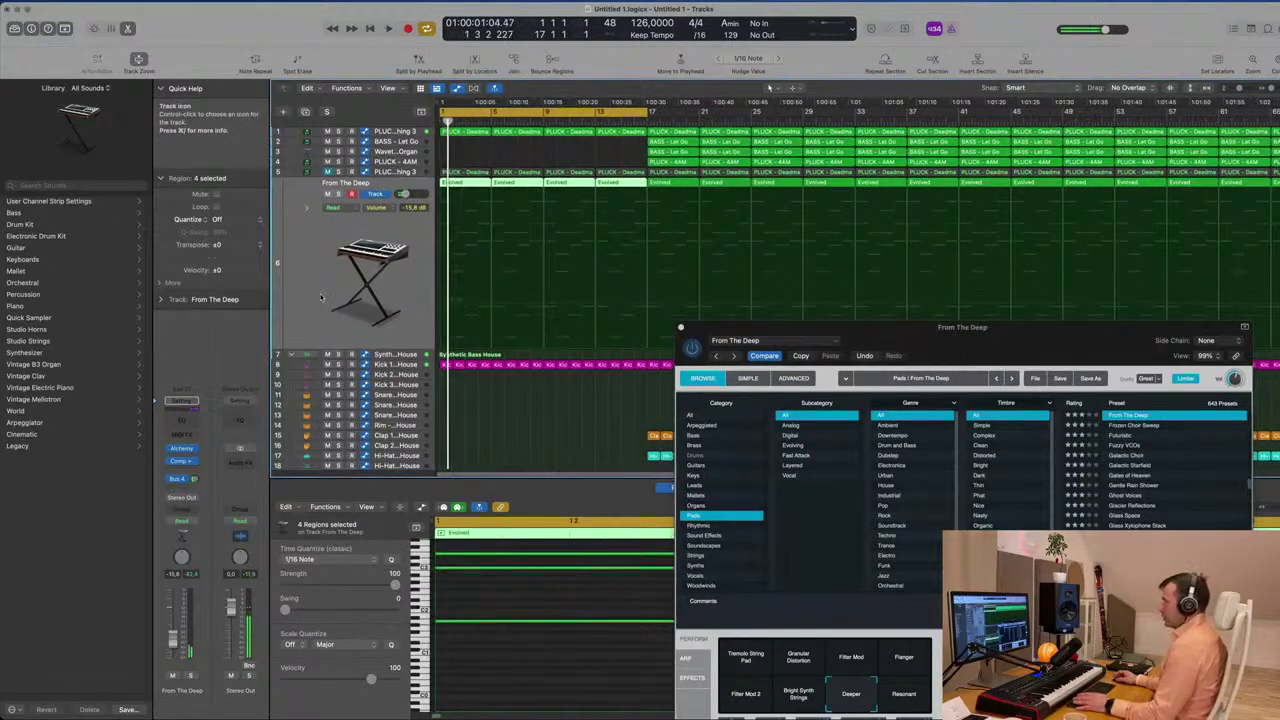
pyautogui.click(184, 521)
pyautogui.click(185, 535)
pyautogui.press('space')
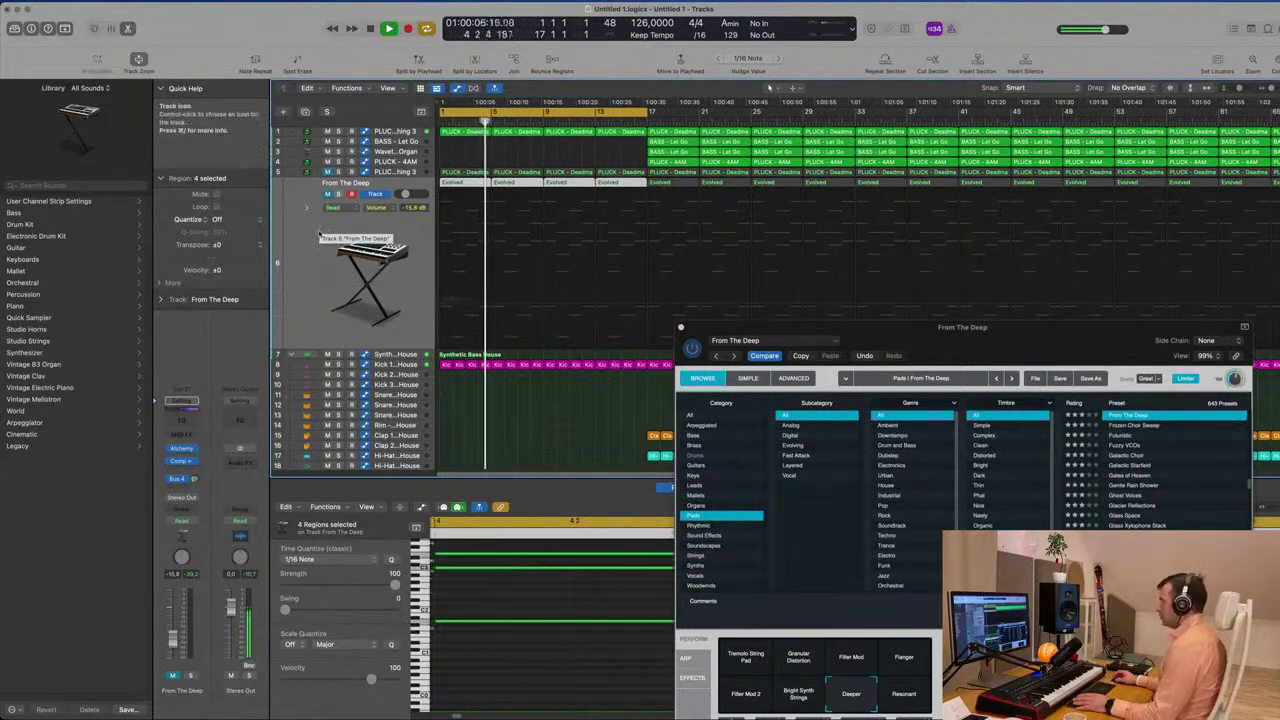
pyautogui.press('m')
pyautogui.press('space')
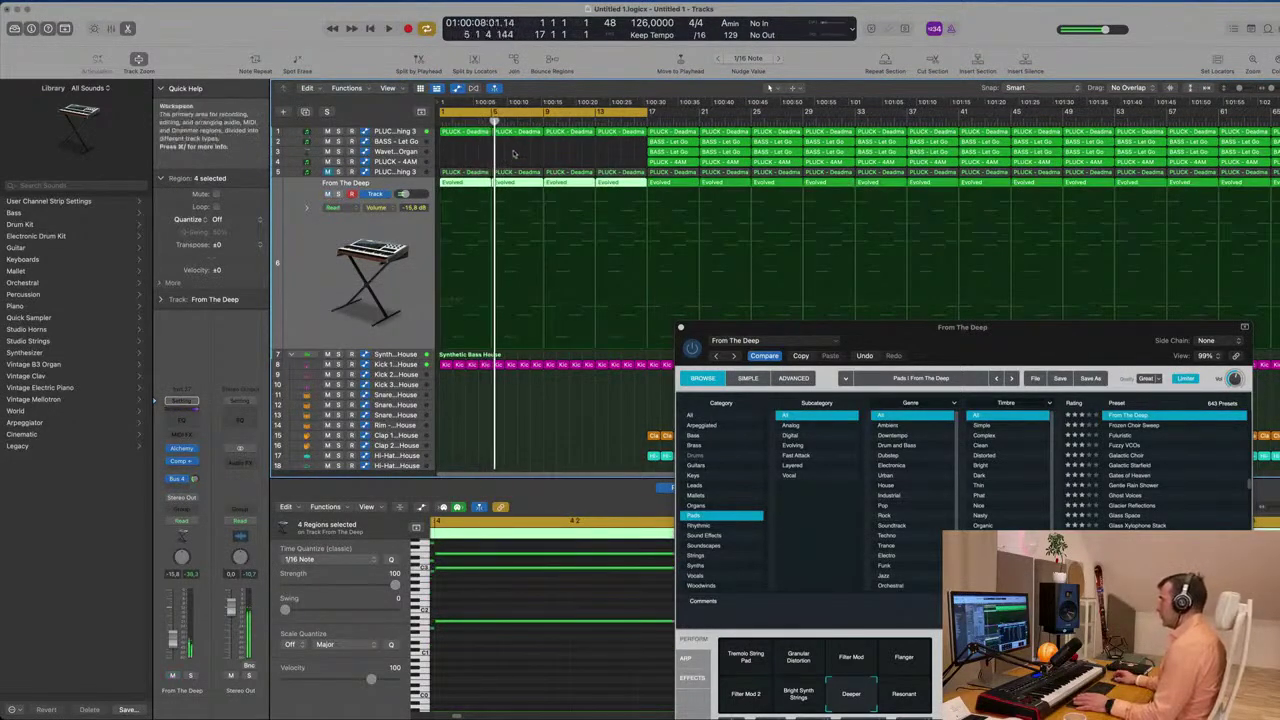
pyautogui.click(503, 186)
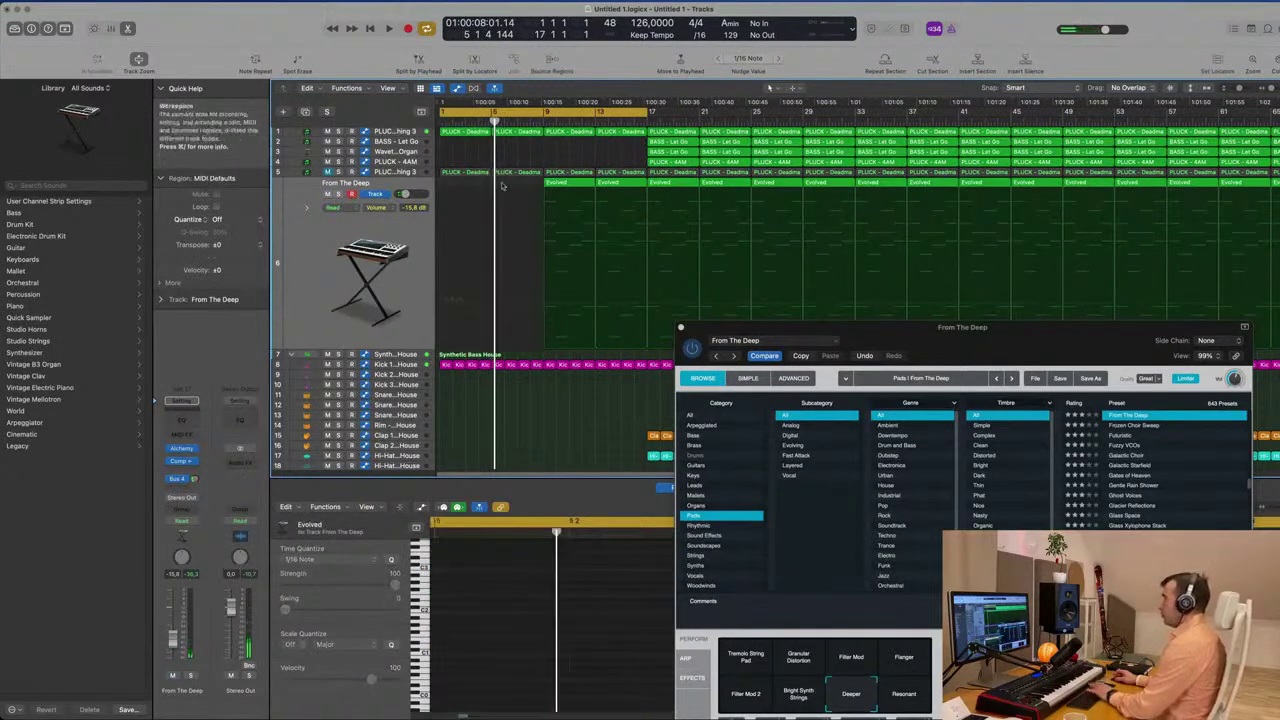
# Remove the bar 5 point from track 1's cutoff automation during playback and slightly raise the point at bar 9
pyautogui.click(380, 131)
pyautogui.press('space')
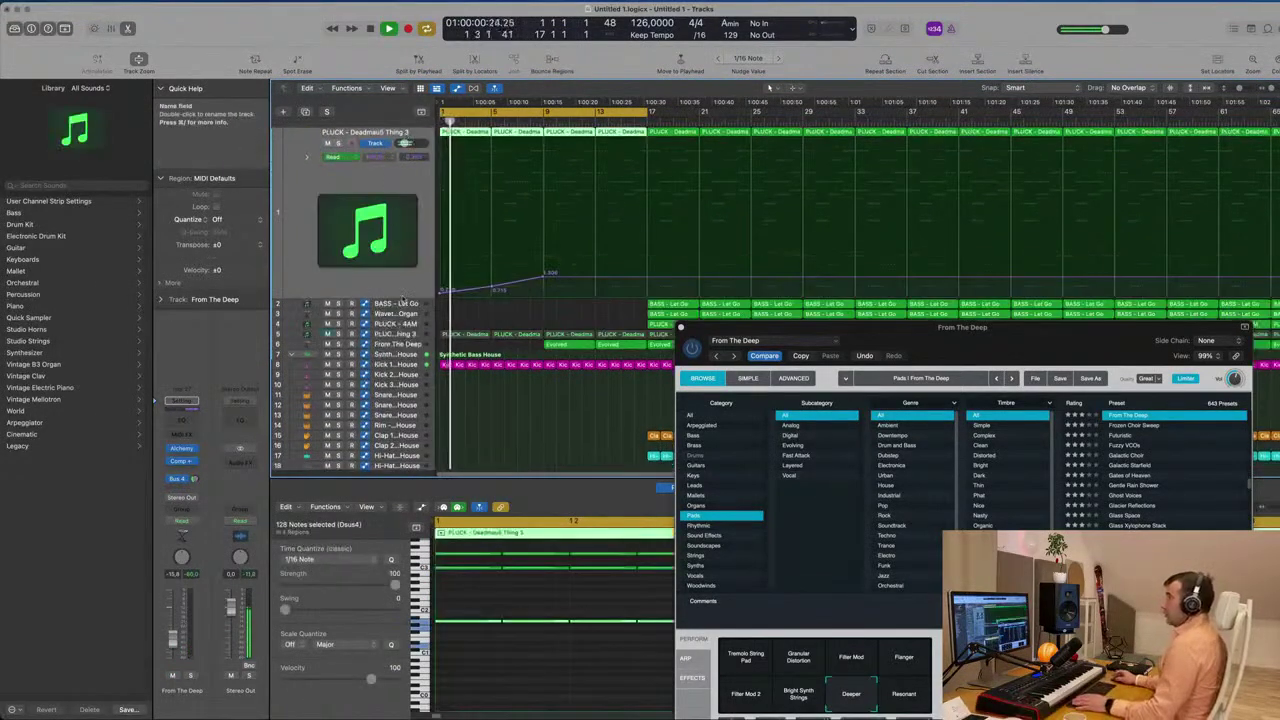
pyautogui.click(497, 289)
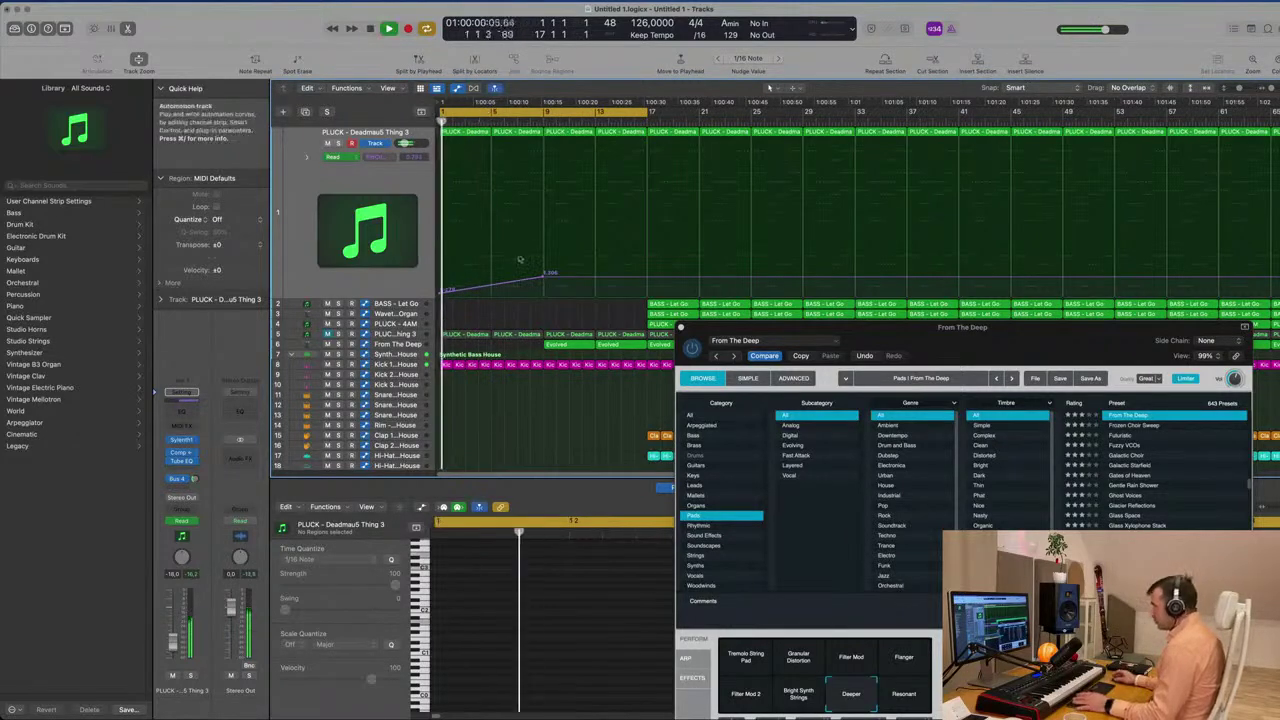
pyautogui.moveTo(543, 277); pyautogui.dragTo(543, 274)
# Set track 1 to Touch automation and record changes to its Bus 4 send level during playback
pyautogui.click(386, 280)
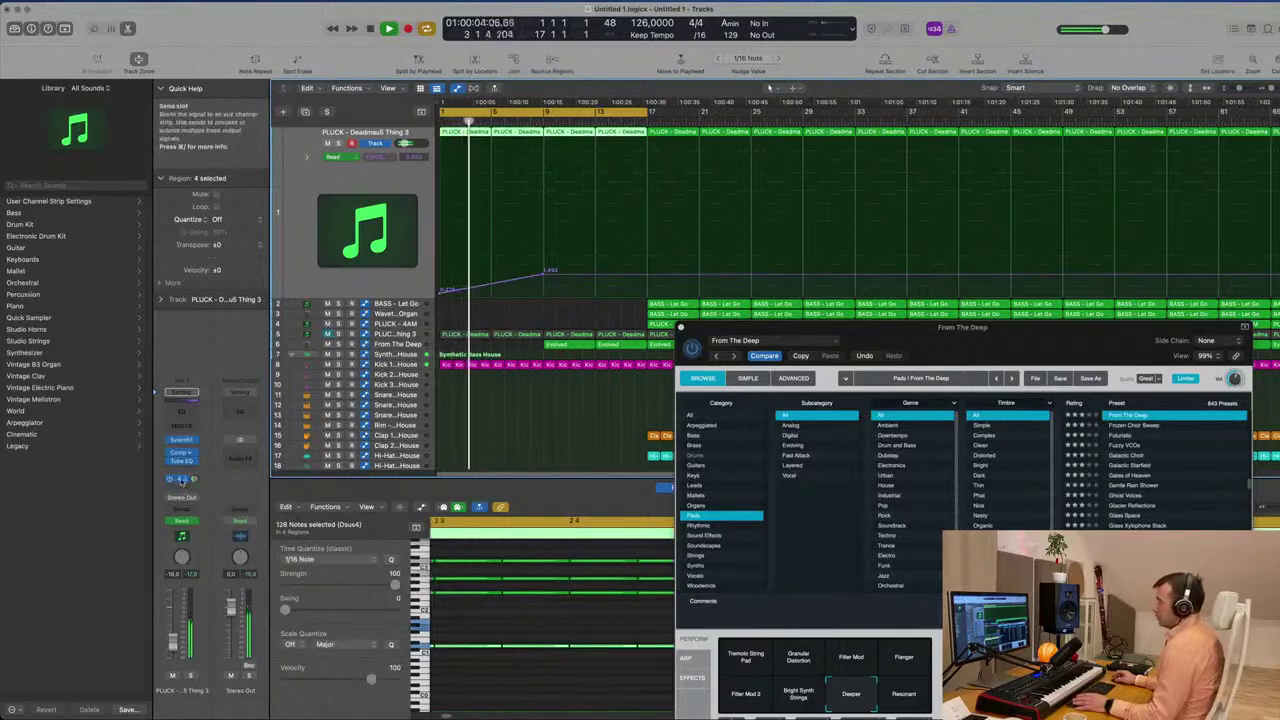
pyautogui.click(199, 519)
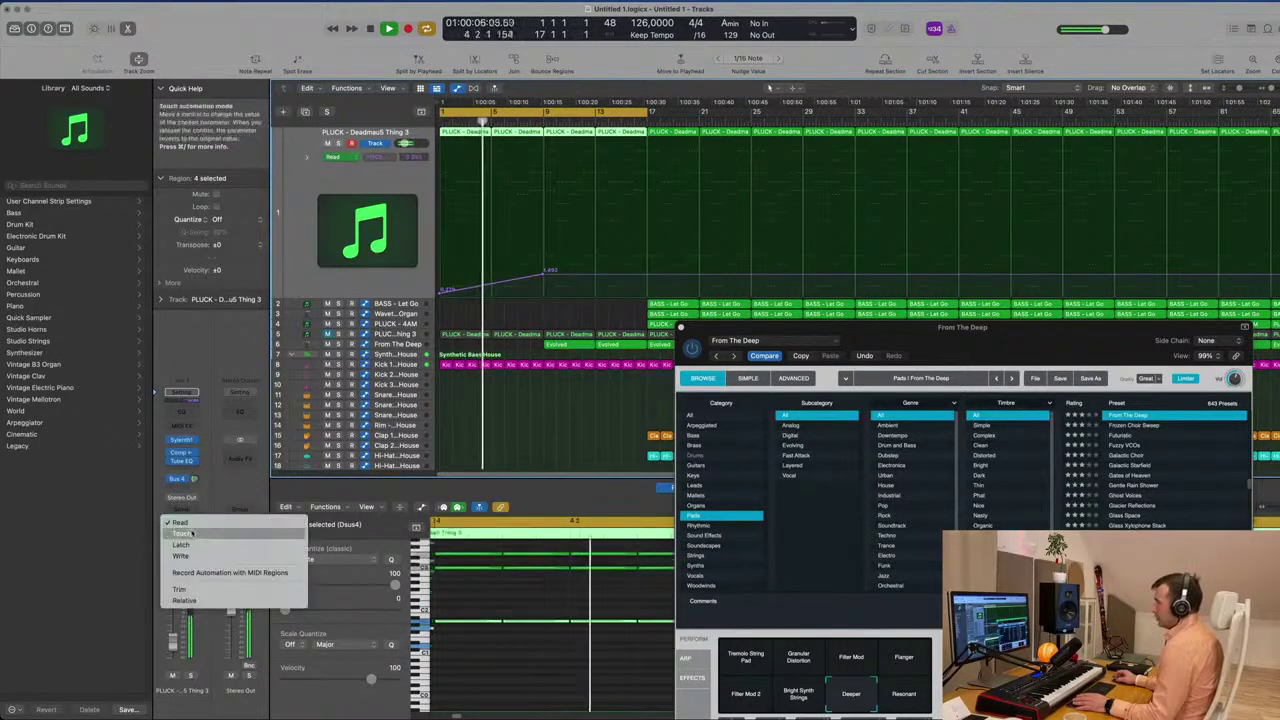
pyautogui.click(186, 532)
pyautogui.moveTo(196, 480); pyautogui.dragTo(196, 480)
pyautogui.press('space')
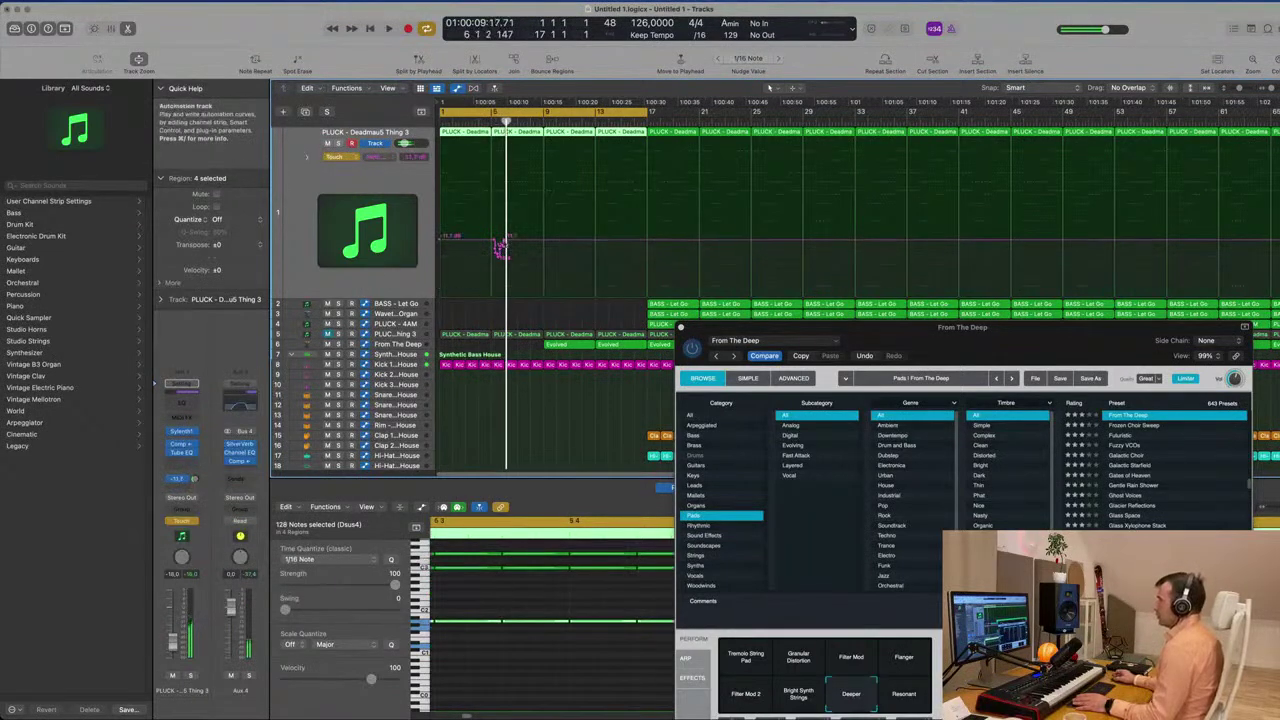
# Replace the recorded Bus 4 send automation with a ramp from -∞ dB at bar 1 to -11.7 dB at bar 9
pyautogui.click(498, 248)
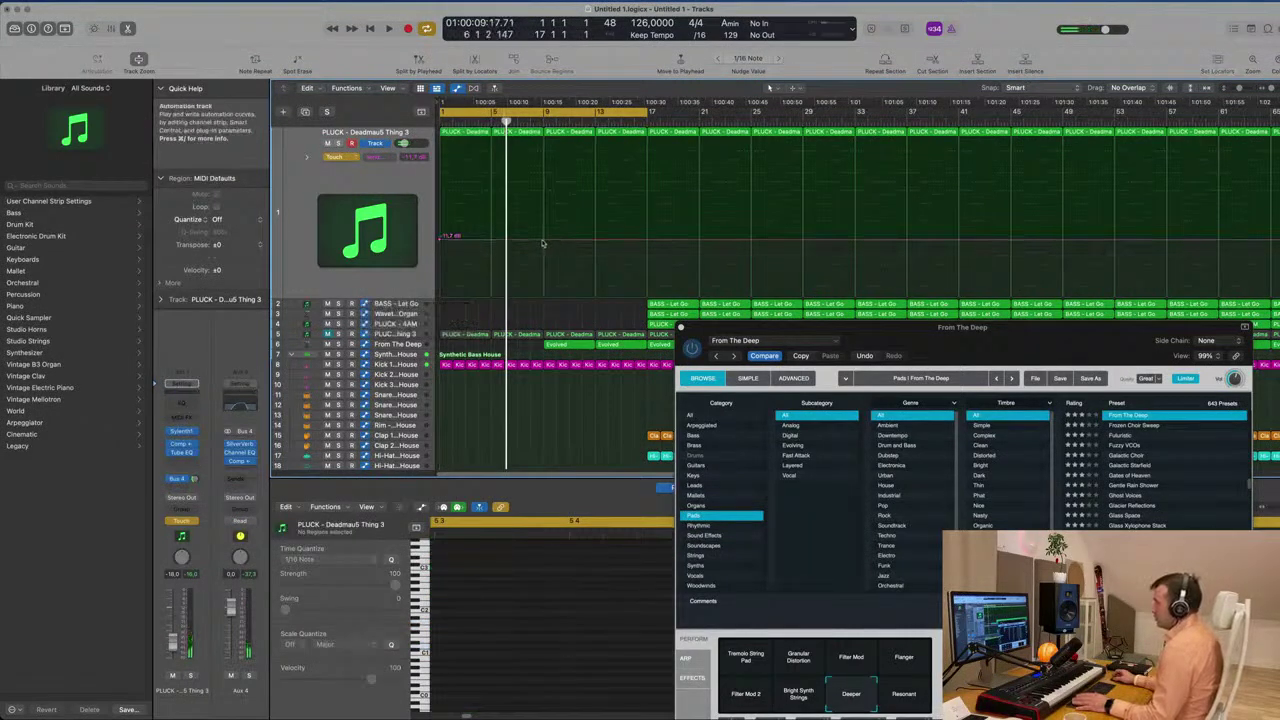
pyautogui.moveTo(442, 241); pyautogui.dragTo(444, 296)
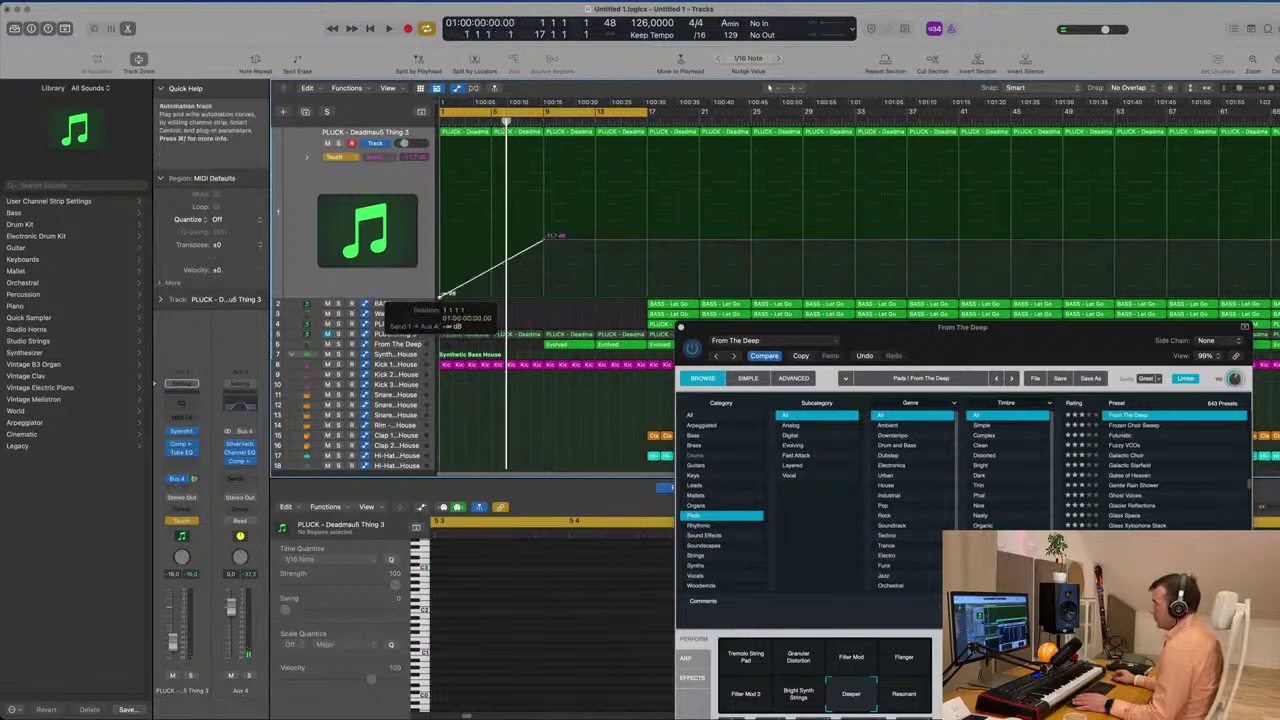
pyautogui.press('Return')
pyautogui.press('space')
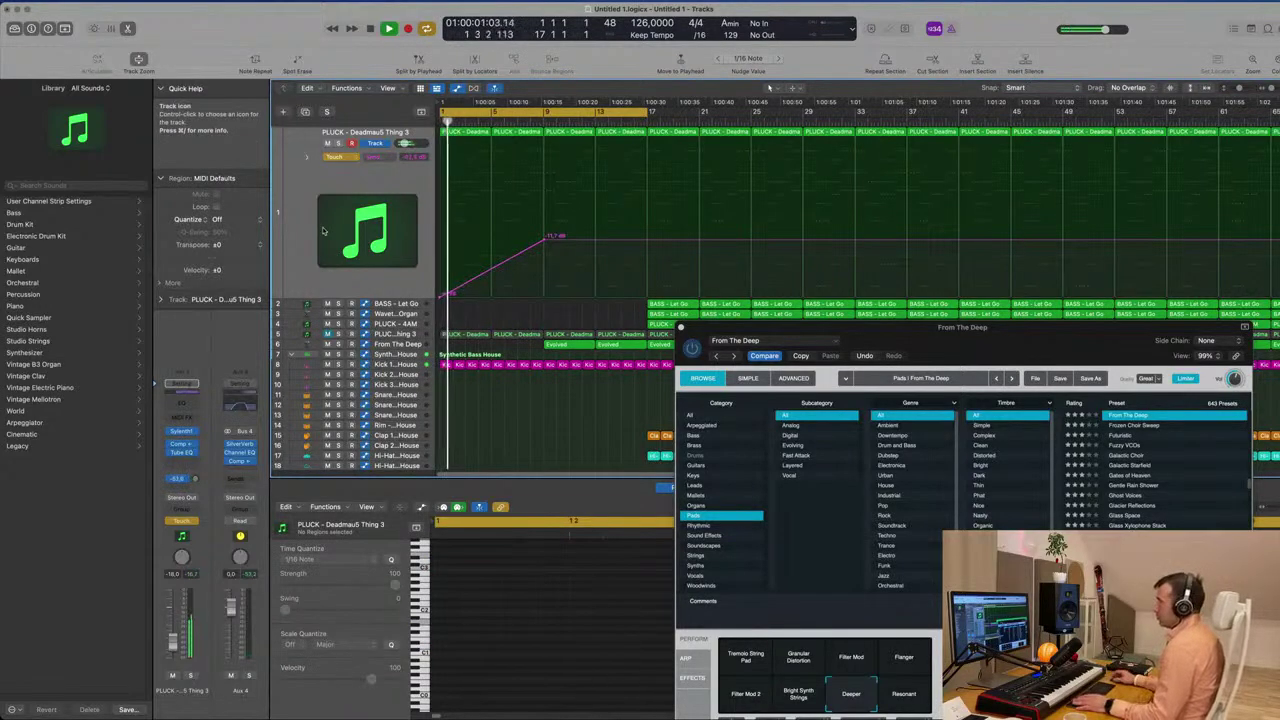
# Reshape the send automation to rise from -29.8 dB at bar 1 to -16.4 dB at bar 9, dip, and climb again to bar 17
pyautogui.press('space')
pyautogui.click(441, 293)
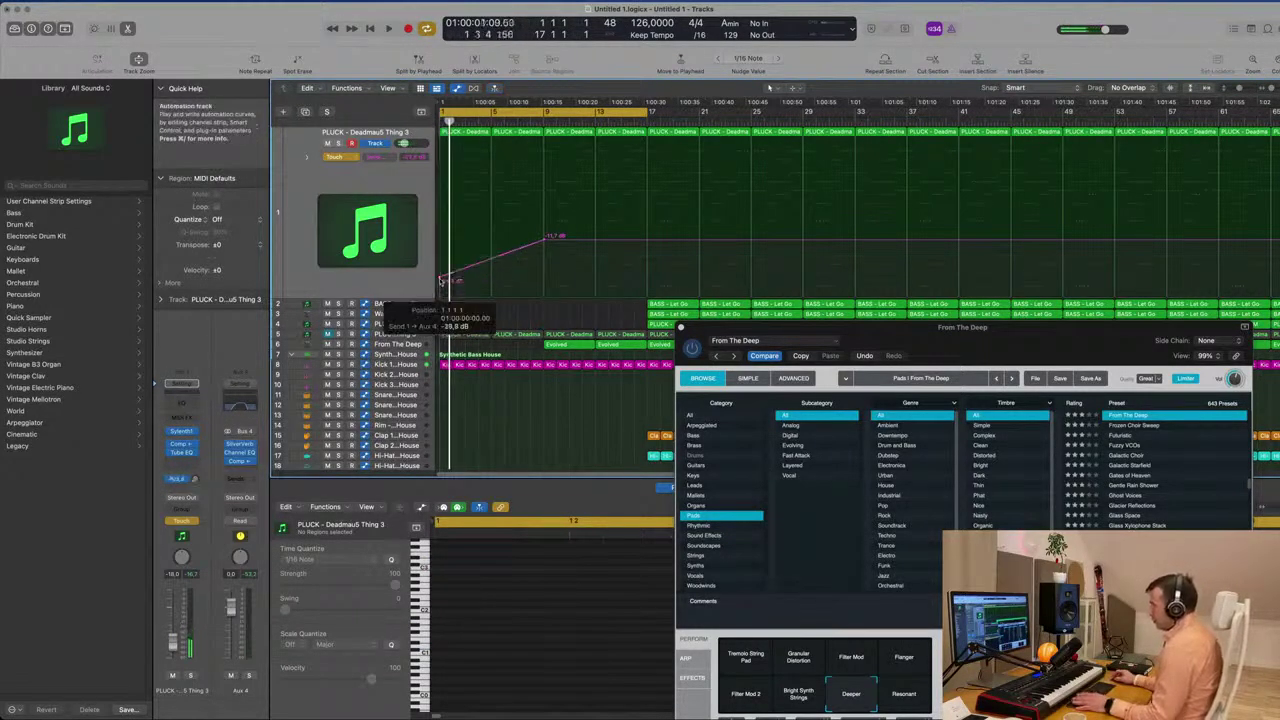
pyautogui.press('space')
pyautogui.moveTo(545, 241); pyautogui.dragTo(547, 268)
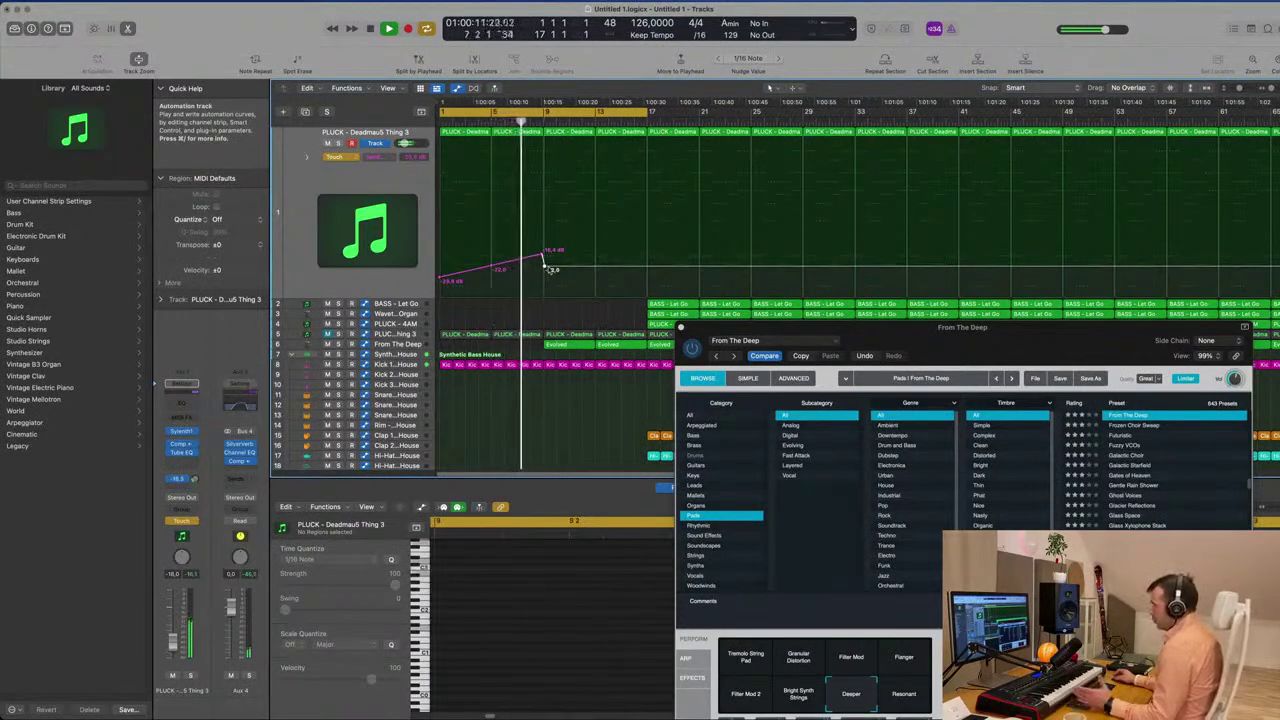
pyautogui.moveTo(650, 270); pyautogui.dragTo(652, 248)
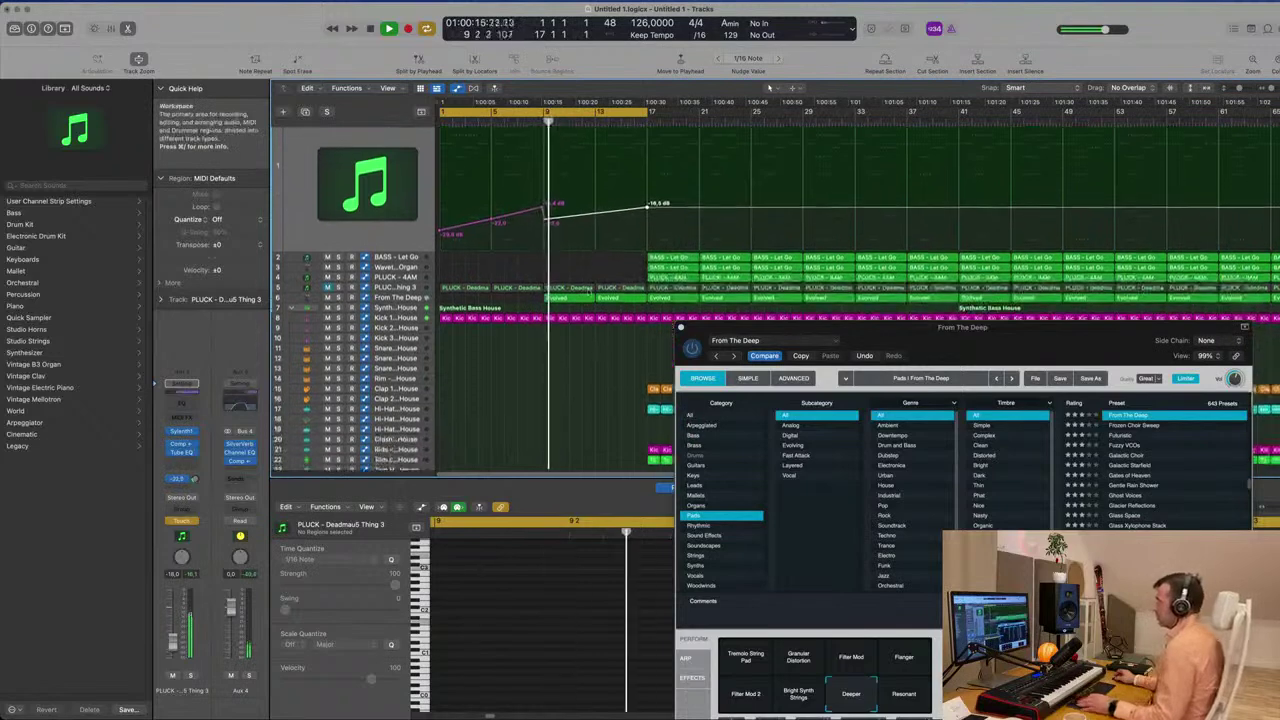
# Move the last note of the Kick 1 region in bar 8 to position 8 4 3 1 and replay from the start
pyautogui.click(536, 262)
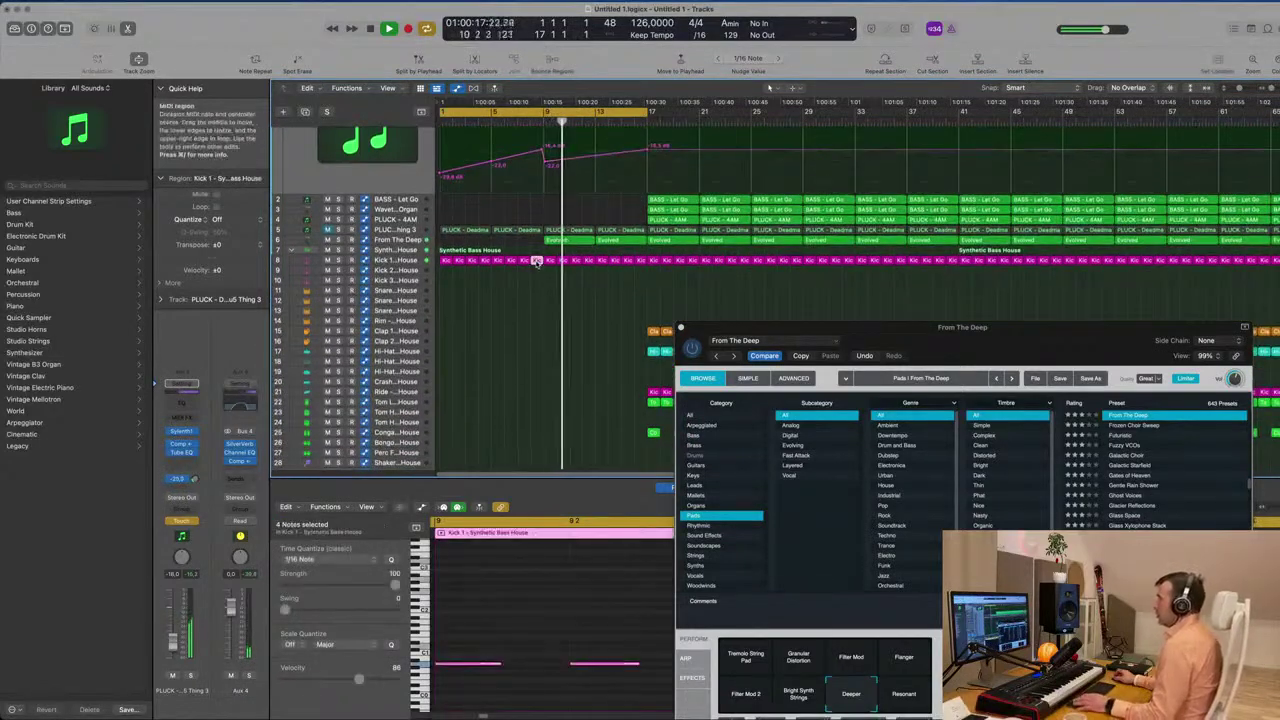
pyautogui.click(569, 672)
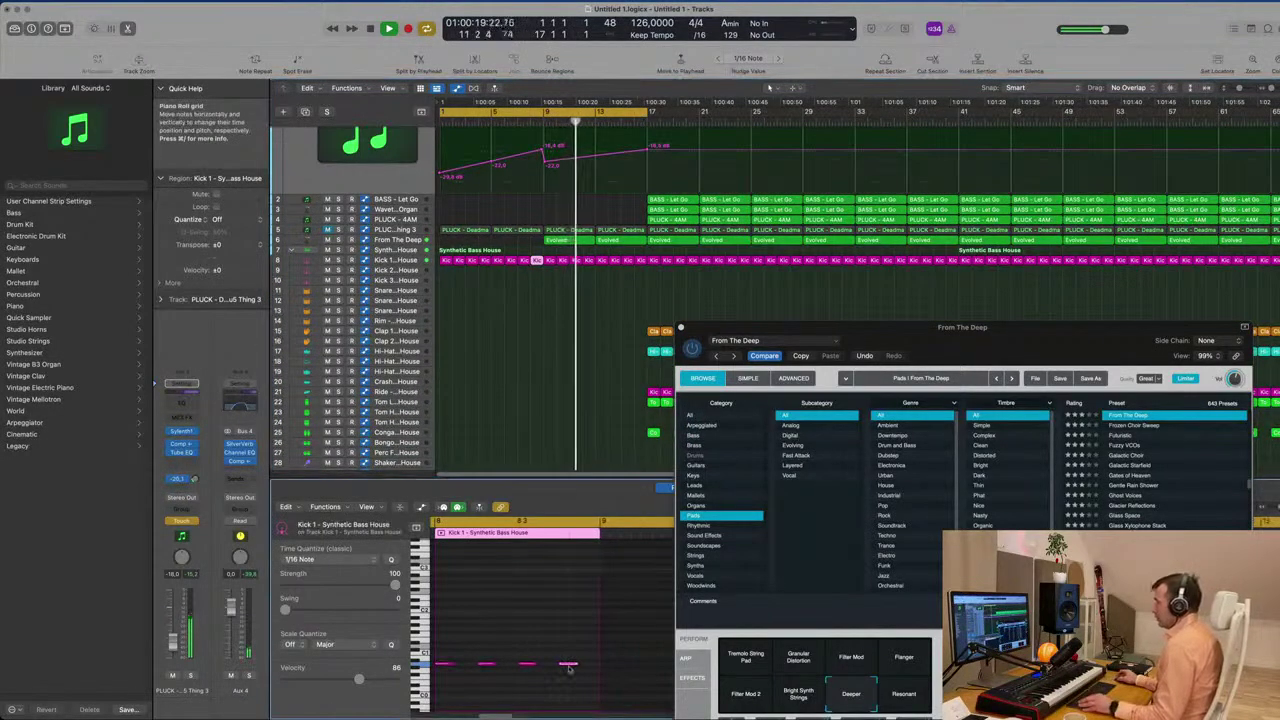
pyautogui.moveTo(570, 665); pyautogui.dragTo(591, 673)
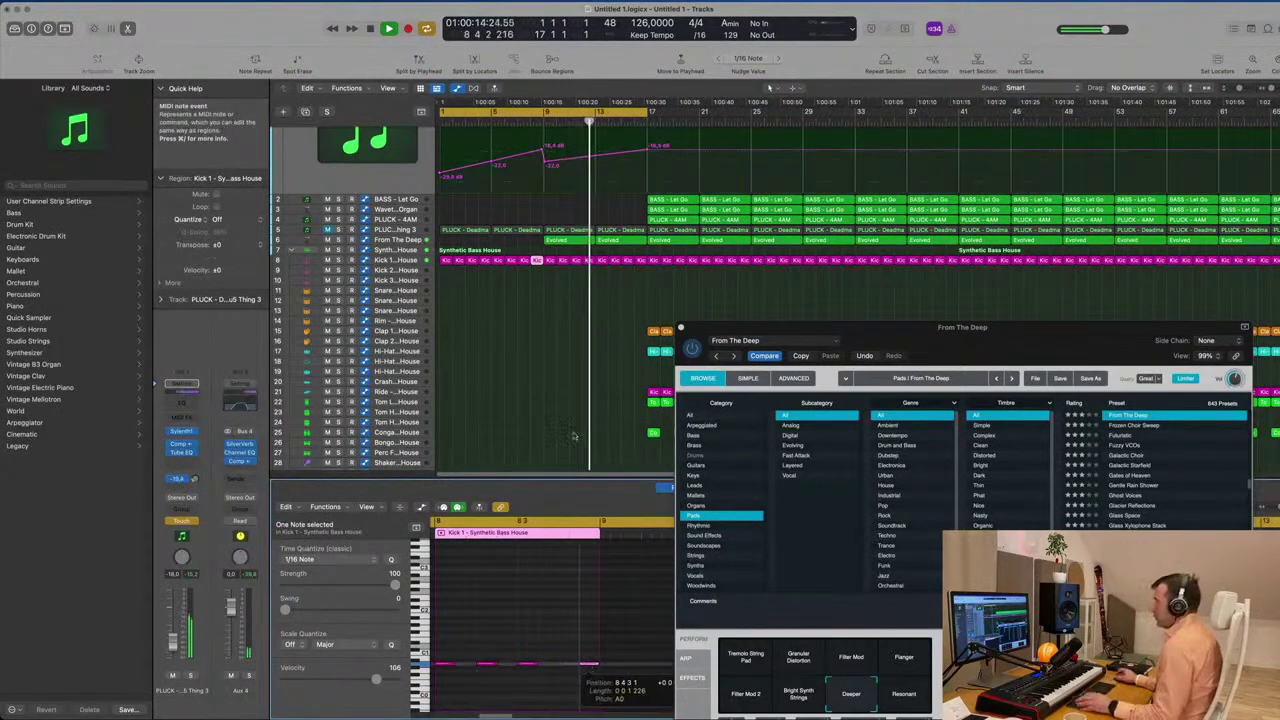
pyautogui.press('Return')
# Move the From The Deep plug-in window aside and copy the first closed hi-hat region to the Crash track at bar 1
pyautogui.press('super+Right')
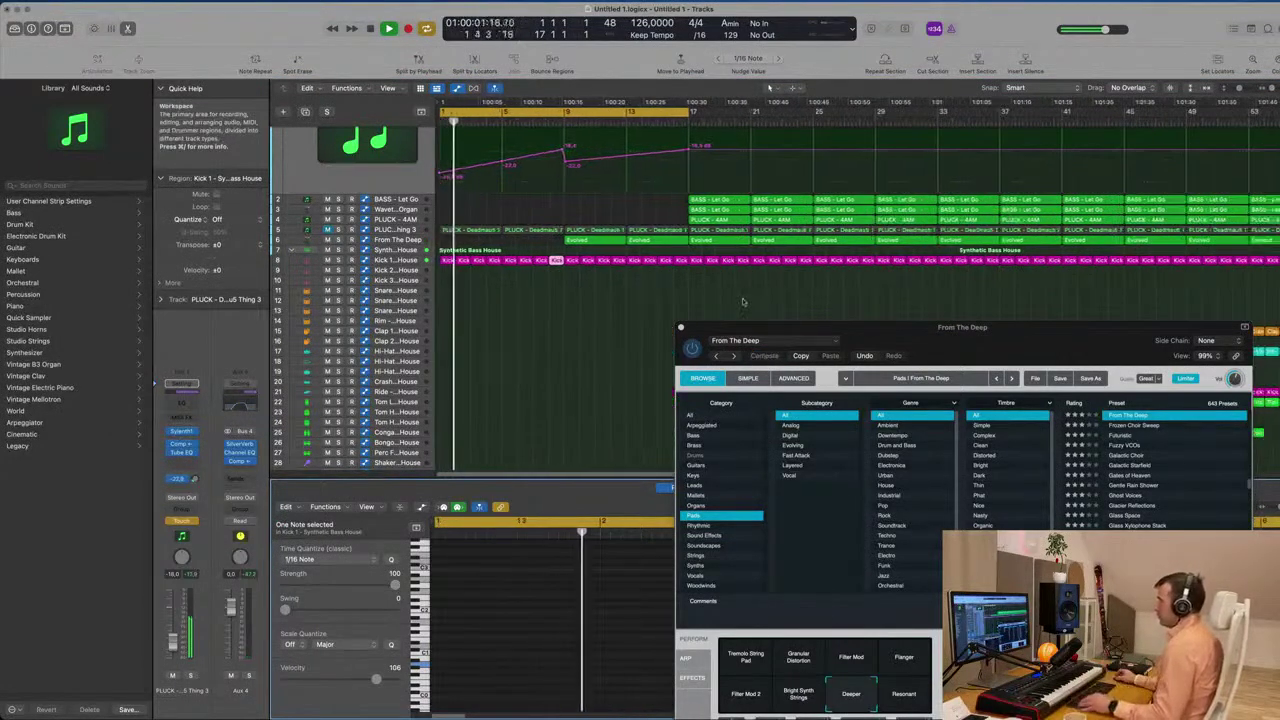
pyautogui.moveTo(740, 327); pyautogui.dragTo(903, 314)
pyautogui.press('super+Left')
pyautogui.scroll(-5, 505, 318)
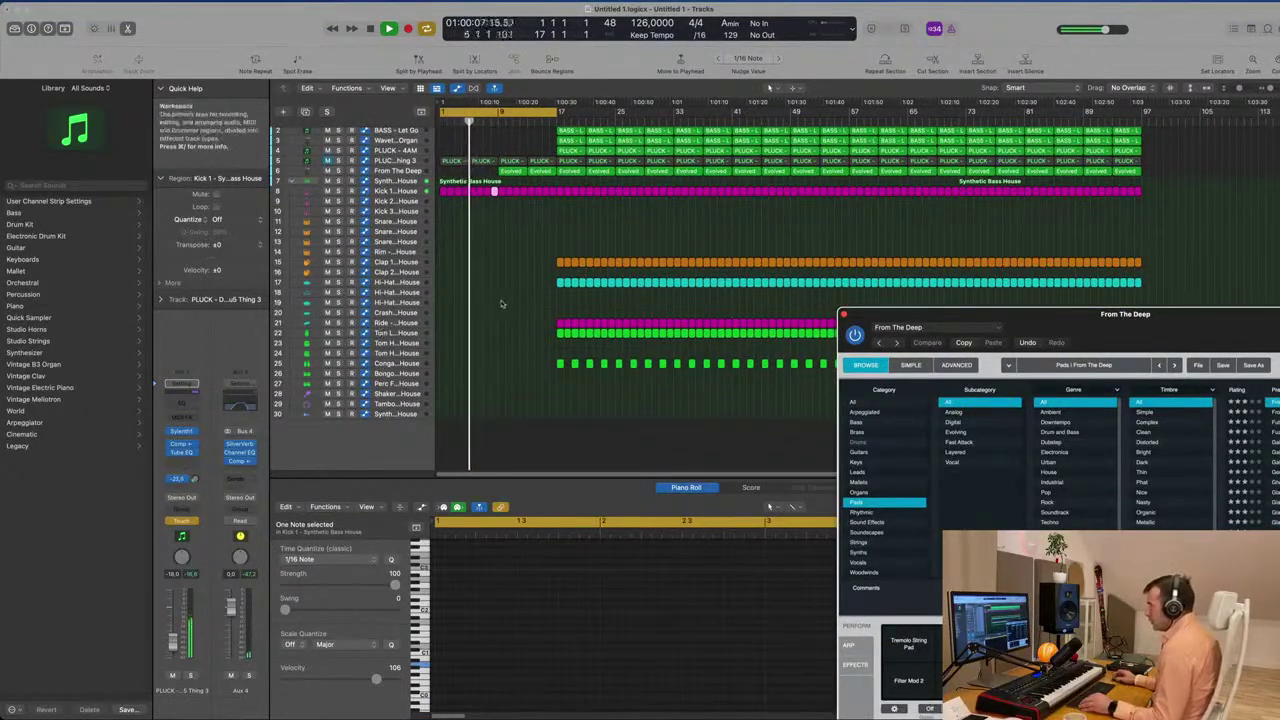
pyautogui.moveTo(554, 284); pyautogui.dragTo(443, 313)
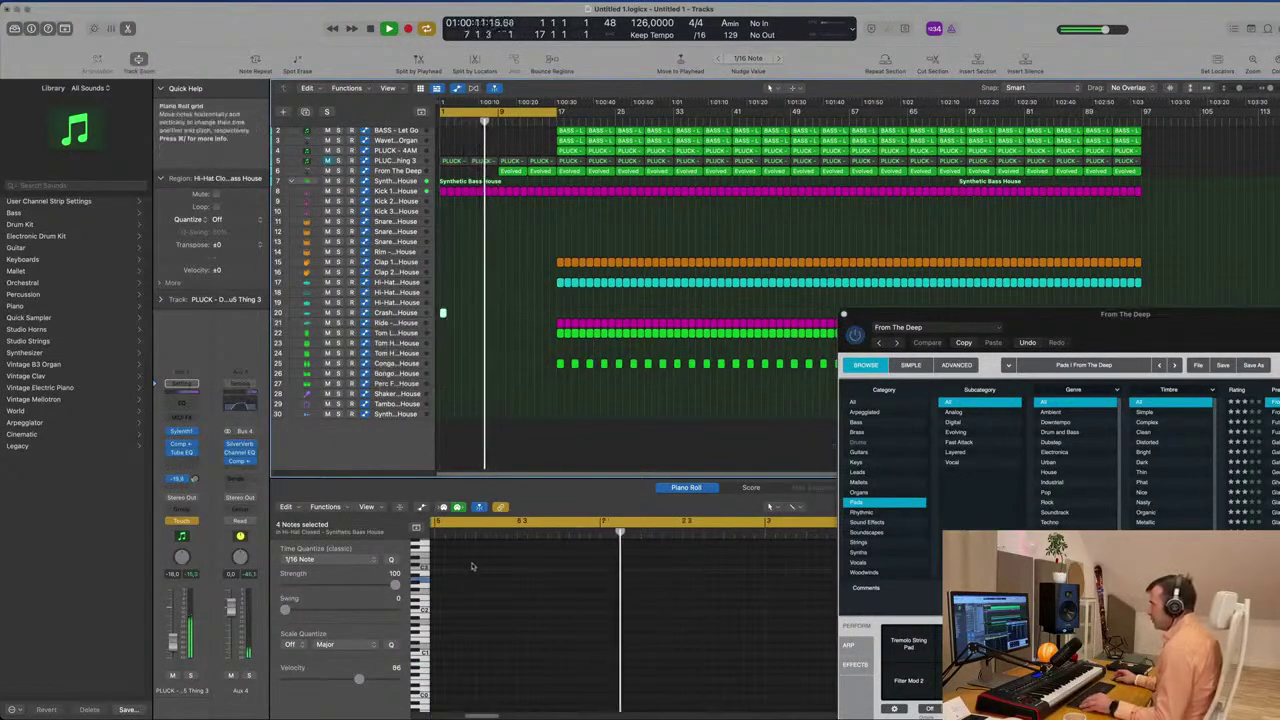
# Stop playback and delete the last three notes from the copied region on the Crash track
pyautogui.press('space')
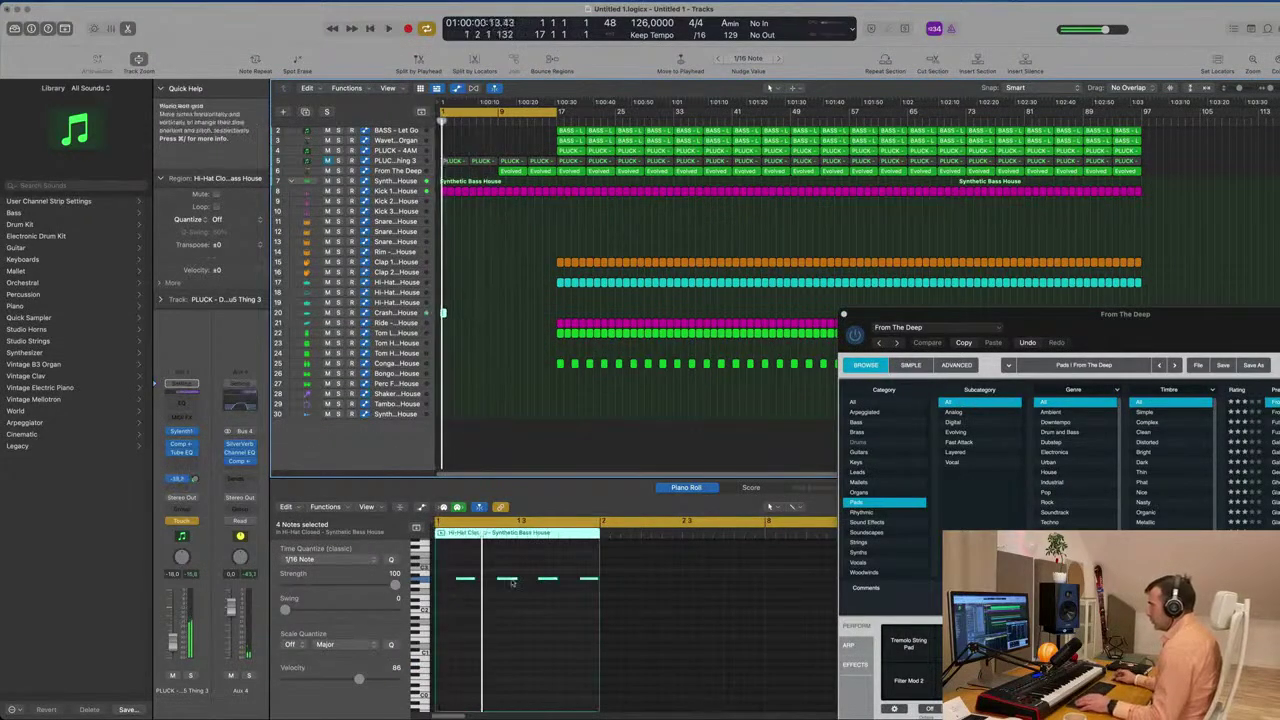
pyautogui.click(561, 585)
pyautogui.moveTo(561, 585); pyautogui.dragTo(581, 590)
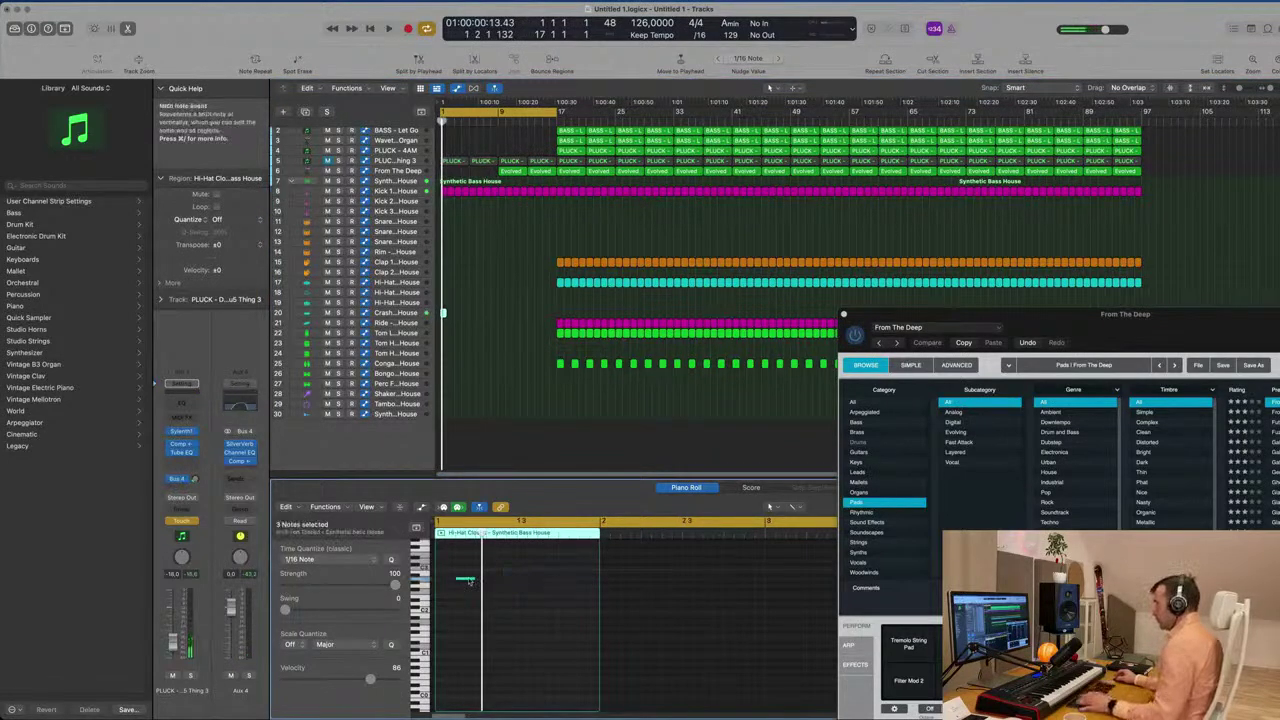
# Move the remaining note of the region on the Crash track to the start of bar 1 and play it back
pyautogui.moveTo(468, 581); pyautogui.dragTo(450, 581)
pyautogui.scroll(5, 448, 582)
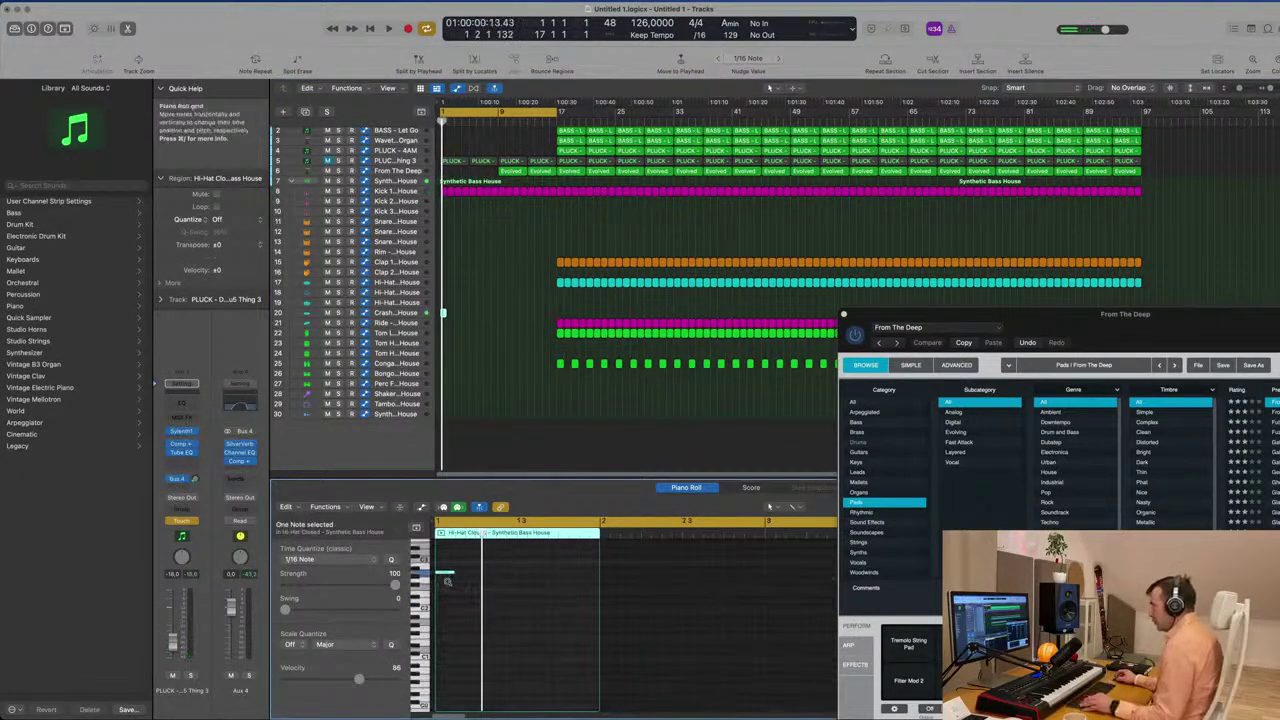
pyautogui.scroll(2, 448, 585)
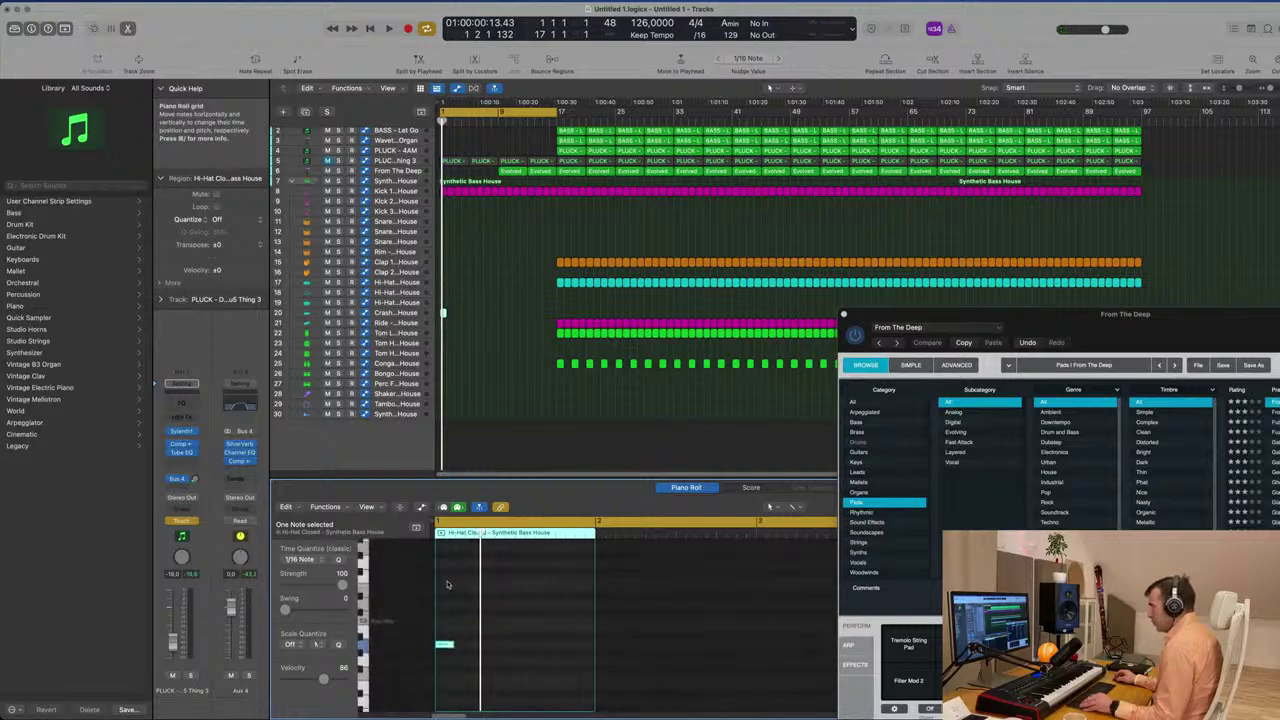
pyautogui.press('space')
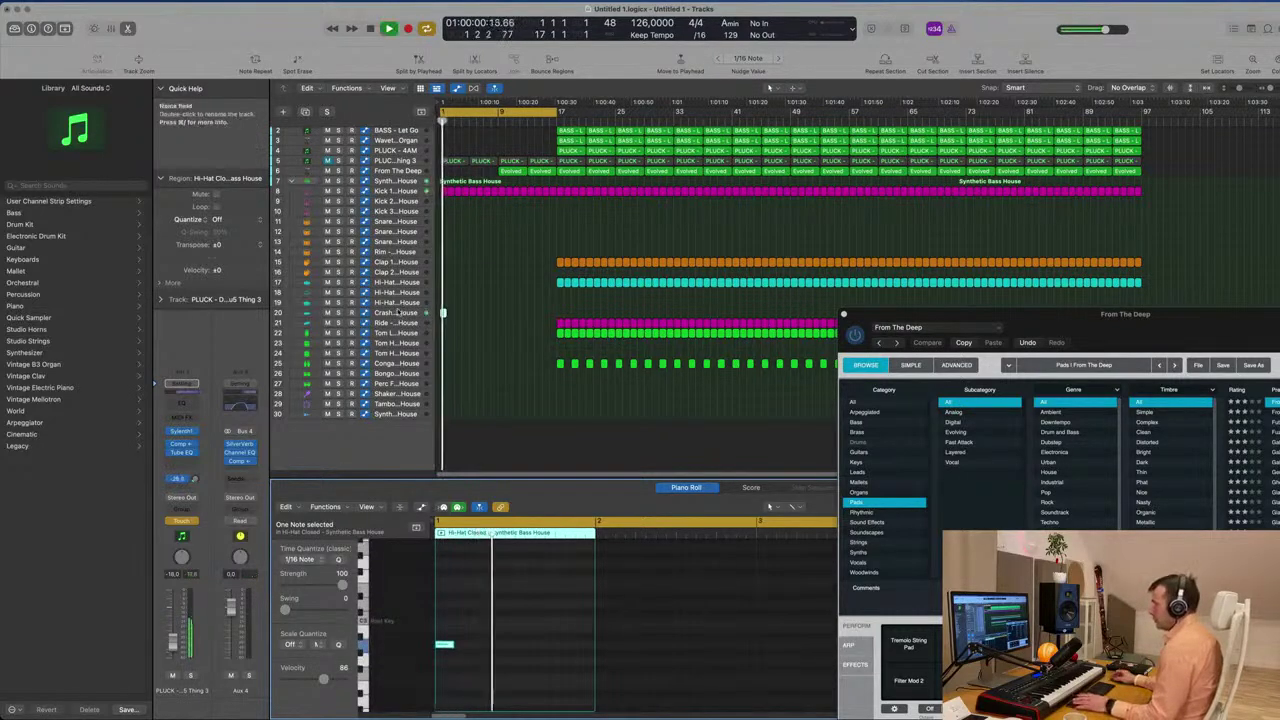
# Select the Crash track and lower its volume to -21.0 dB while listening from bar 1
pyautogui.click(330, 312)
pyautogui.hotkey('ctrl', 'z')
pyautogui.press('r')
pyautogui.moveTo(172, 643); pyautogui.dragTo(172, 644)
pyautogui.press('space')
pyautogui.press('space')
pyautogui.press('space')
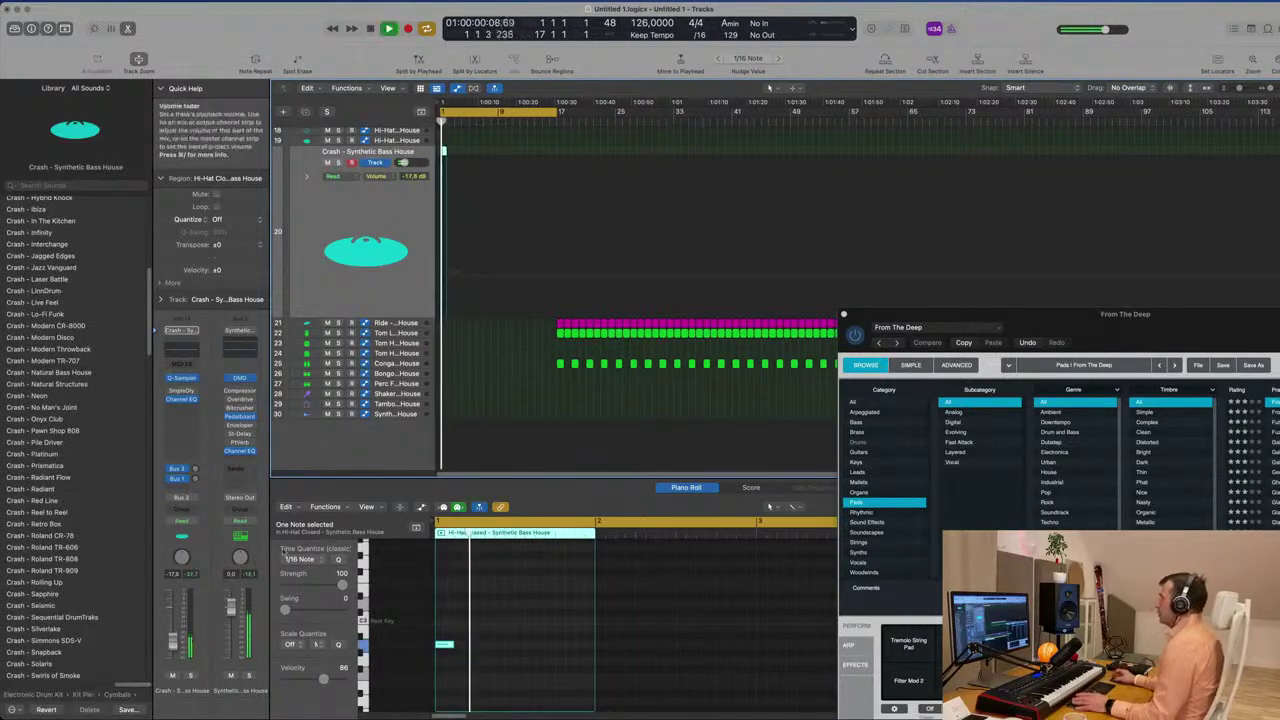
pyautogui.click(479, 440)
pyautogui.press('super+Right')
pyautogui.press('Return')
pyautogui.moveTo(172, 645); pyautogui.dragTo(172, 620)
pyautogui.scroll(1, 591, 287)
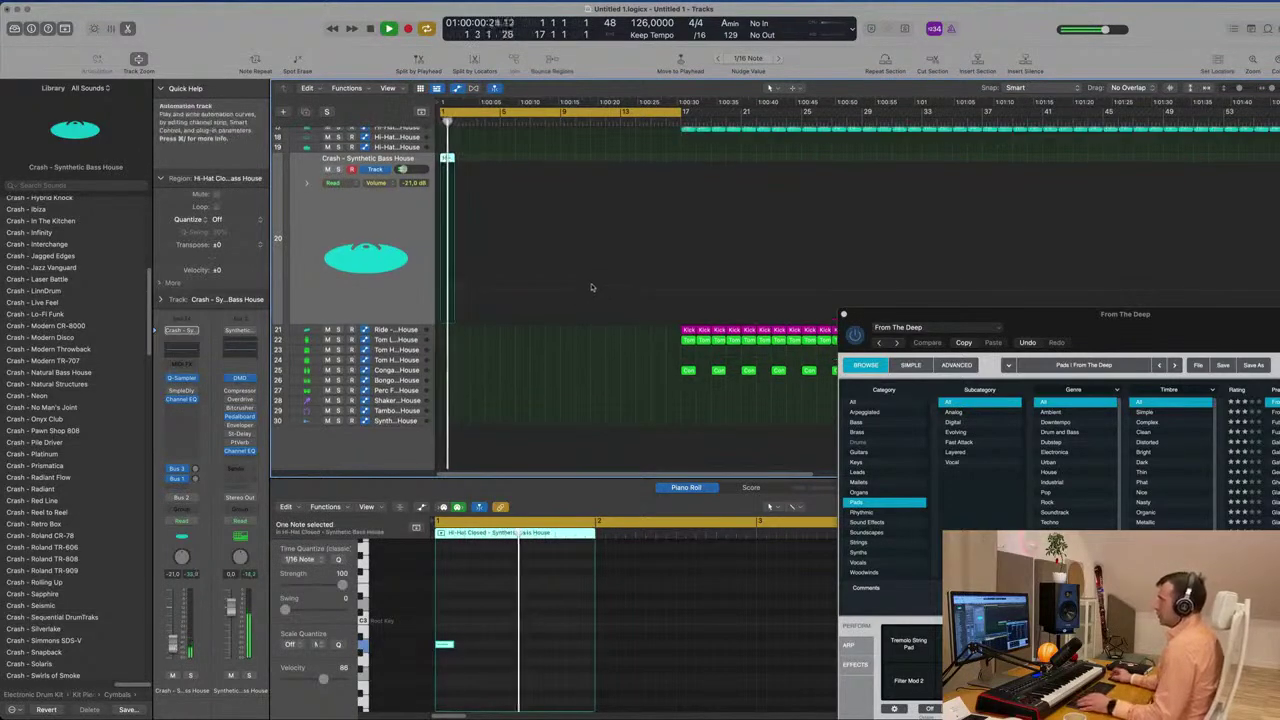
# Copy the Crash region from bar 1 to bar 9 and listen through the transition
pyautogui.scroll(5, 591, 287)
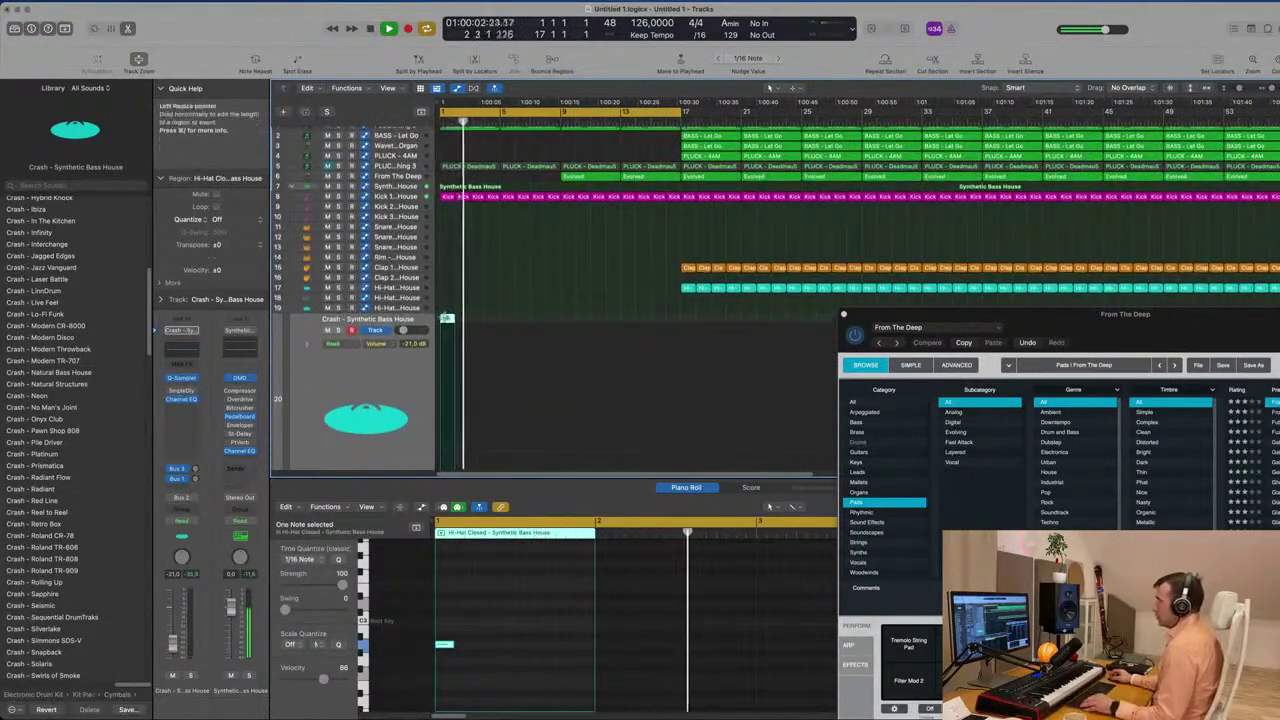
pyautogui.moveTo(446, 318); pyautogui.dragTo(571, 326)
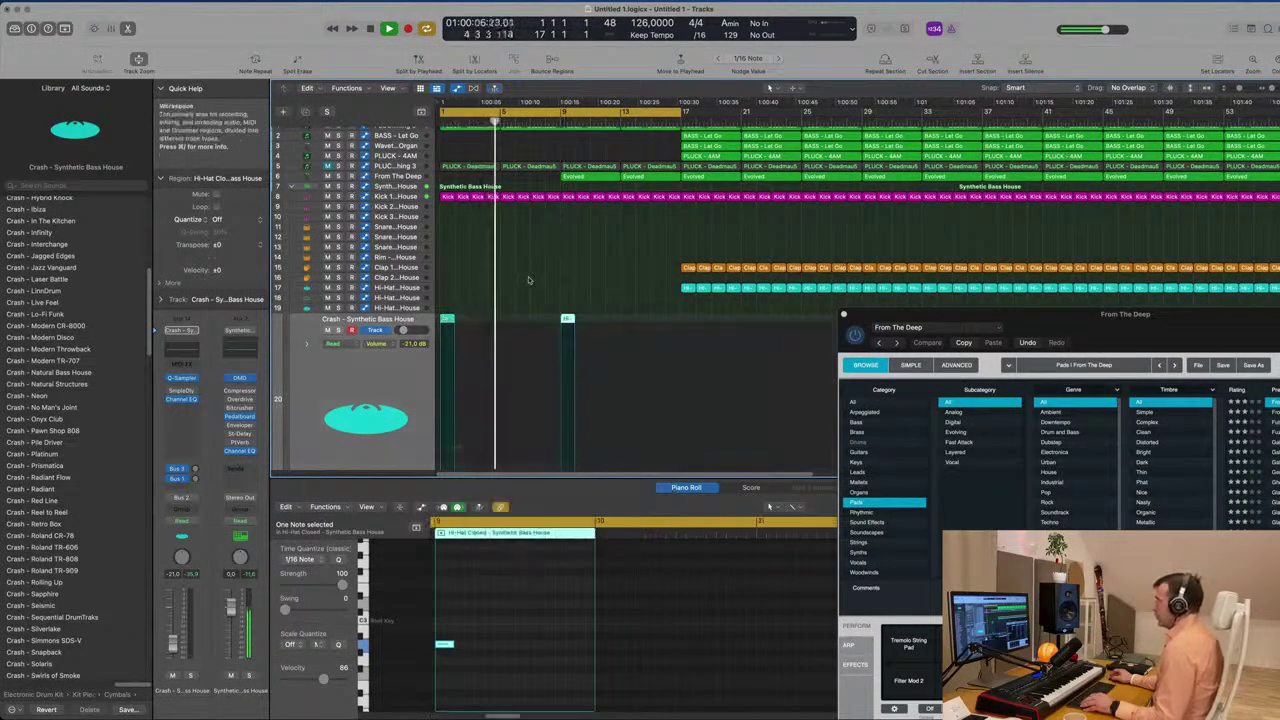
pyautogui.keyDown('ctrl'); pyautogui.keyDown('alt'); pyautogui.click(528, 277); pyautogui.keyUp('alt'); pyautogui.keyUp('ctrl')
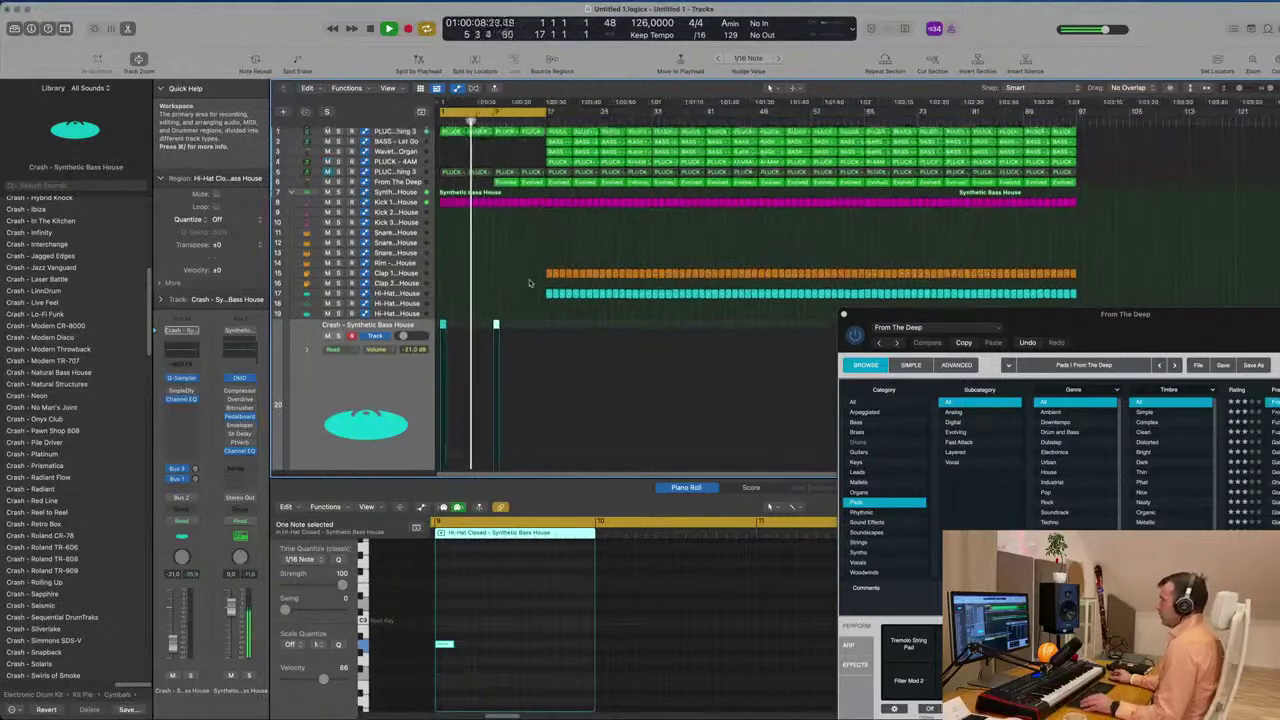
pyautogui.keyDown('ctrl'); pyautogui.keyDown('alt'); pyautogui.click(525, 286); pyautogui.keyUp('alt'); pyautogui.keyUp('ctrl')
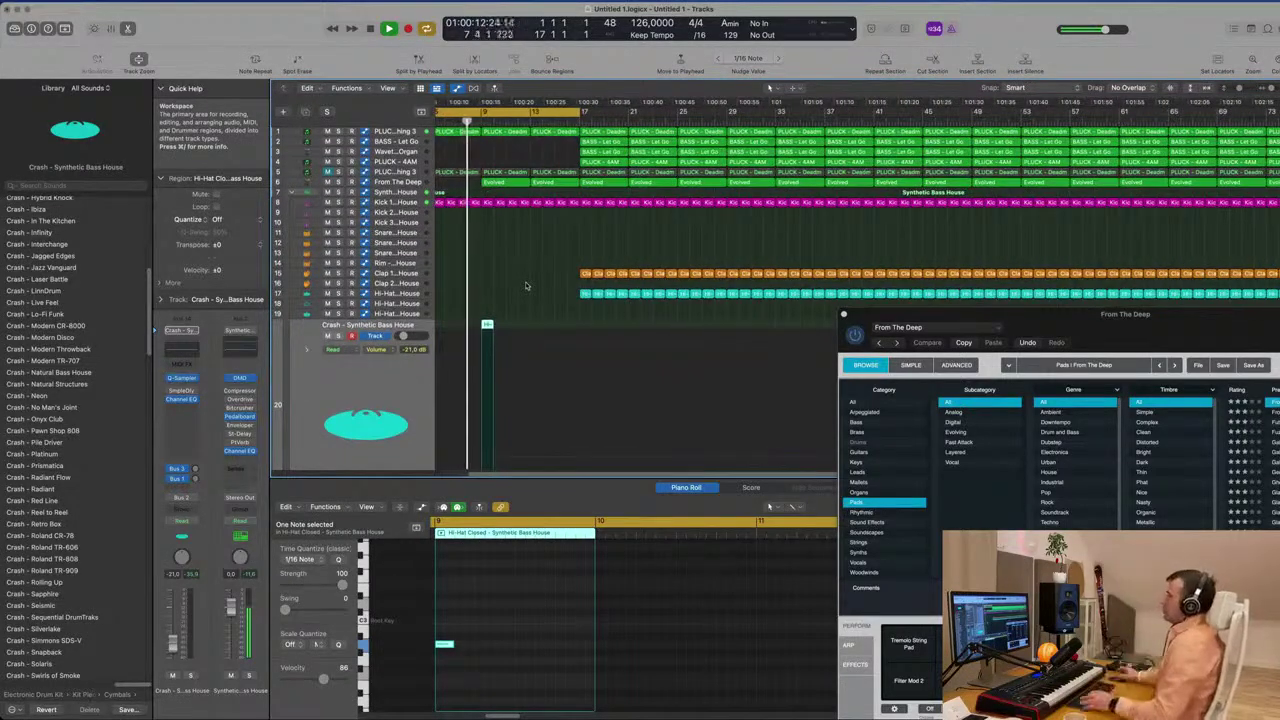
pyautogui.keyDown('ctrl'); pyautogui.keyDown('alt'); pyautogui.click(526, 286); pyautogui.keyUp('alt'); pyautogui.keyUp('ctrl')
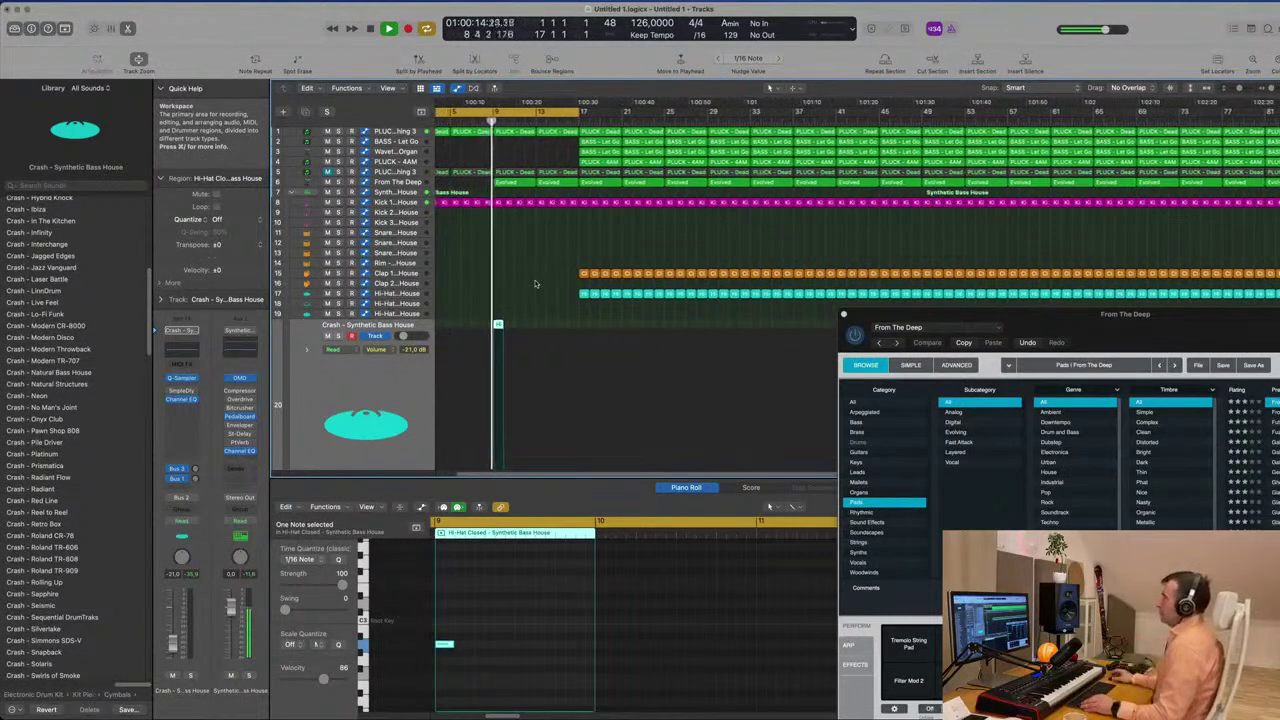
pyautogui.keyDown('ctrl'); pyautogui.keyDown('alt'); pyautogui.click(530, 286); pyautogui.keyUp('alt'); pyautogui.keyUp('ctrl')
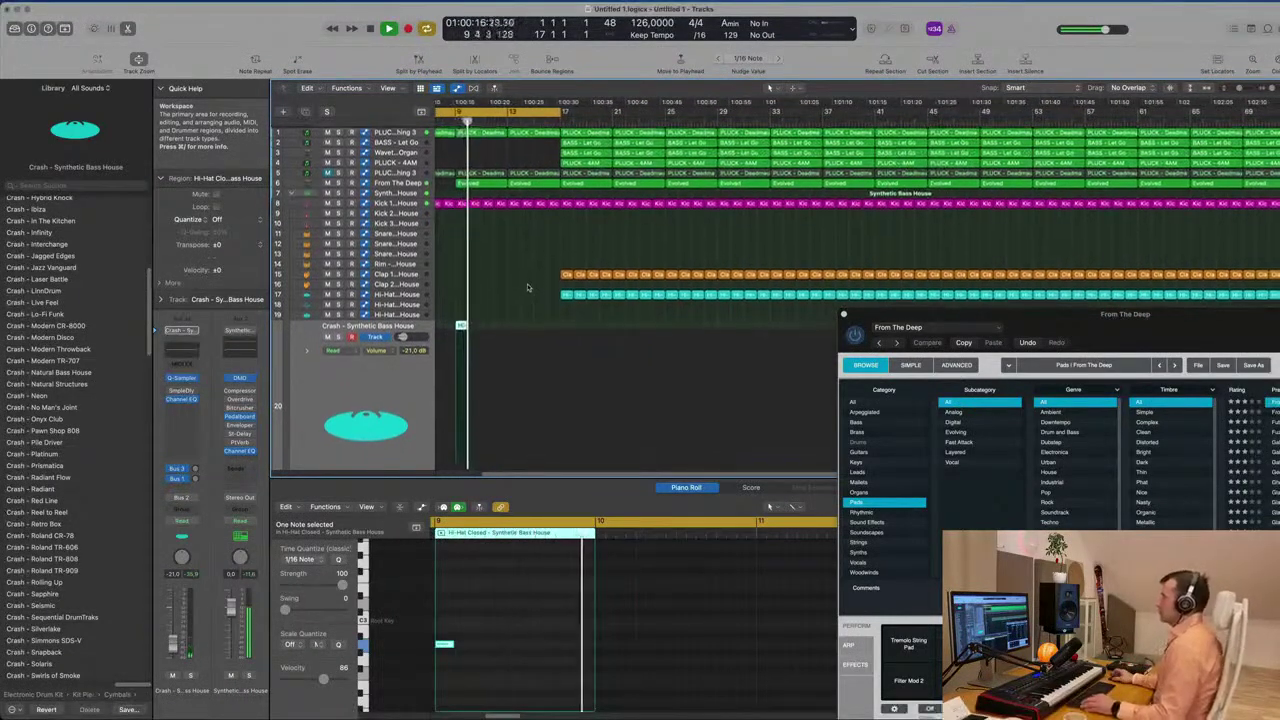
# Automate the From The Deep cutoff in Touch mode from 10.3% at bar 9 to 40.8% at bar 17, and hide the plug-in window
pyautogui.click(385, 183)
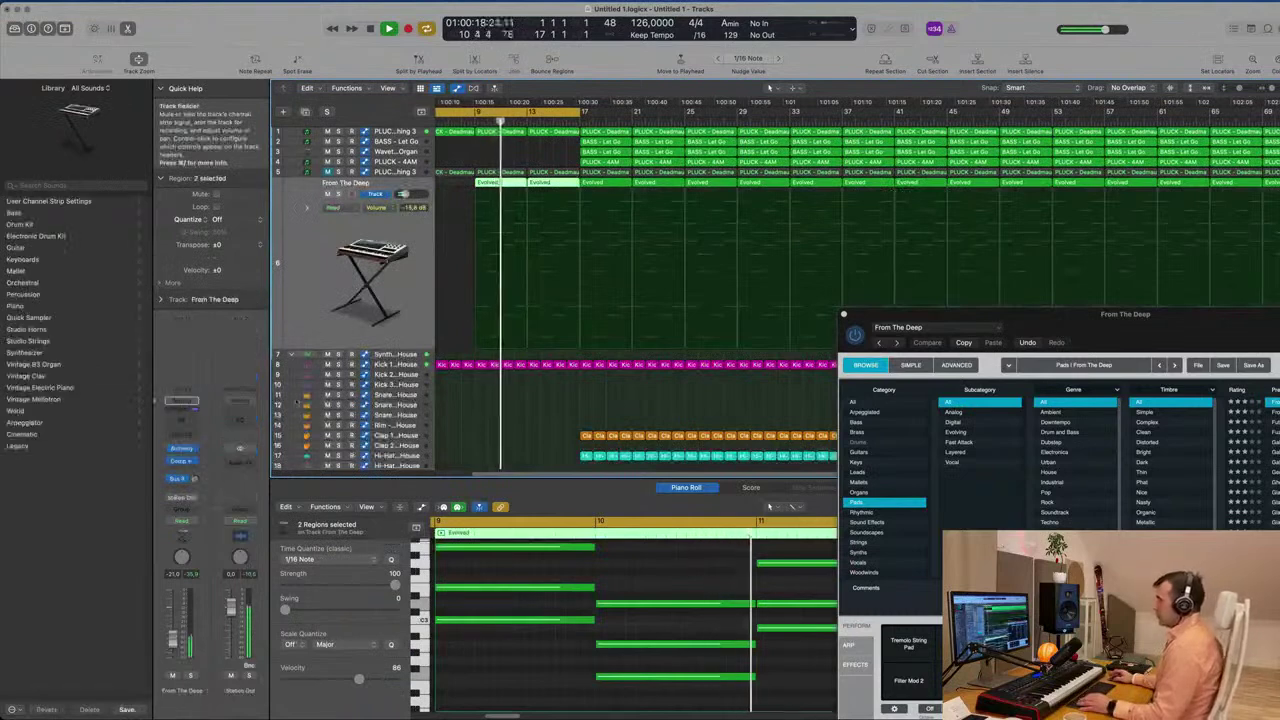
pyautogui.click(190, 522)
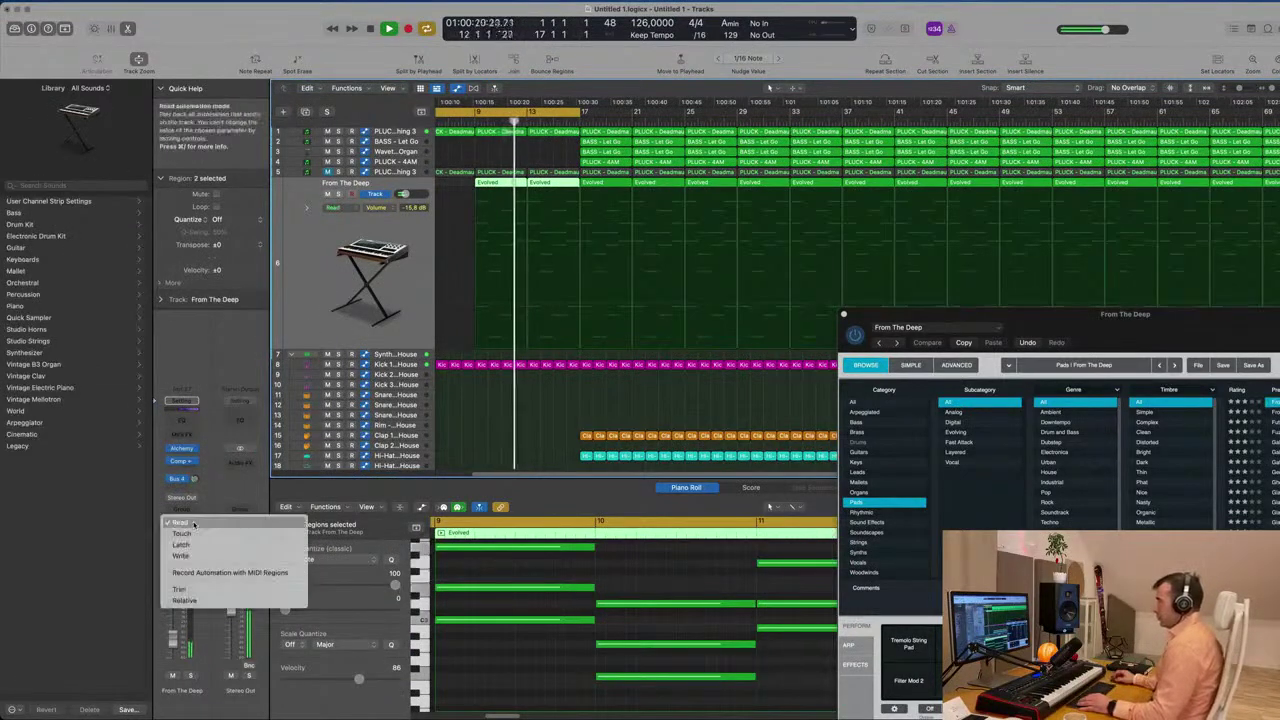
pyautogui.click(190, 534)
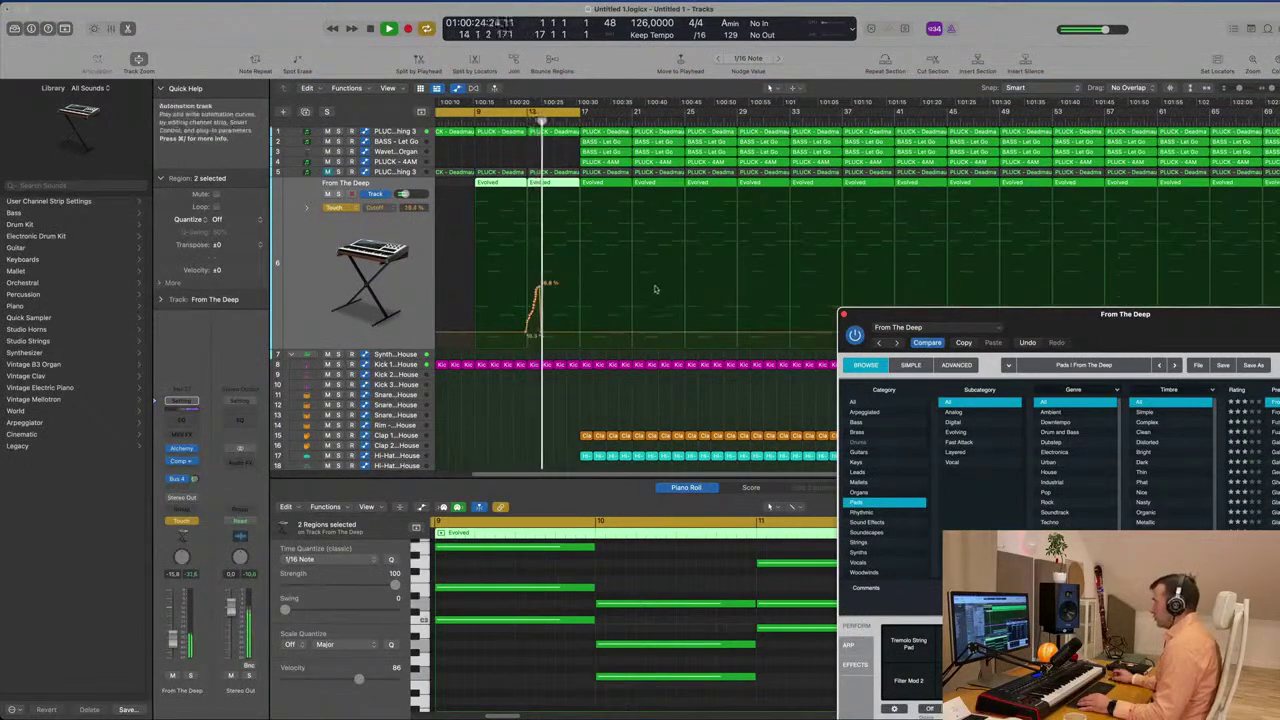
pyautogui.click(499, 333)
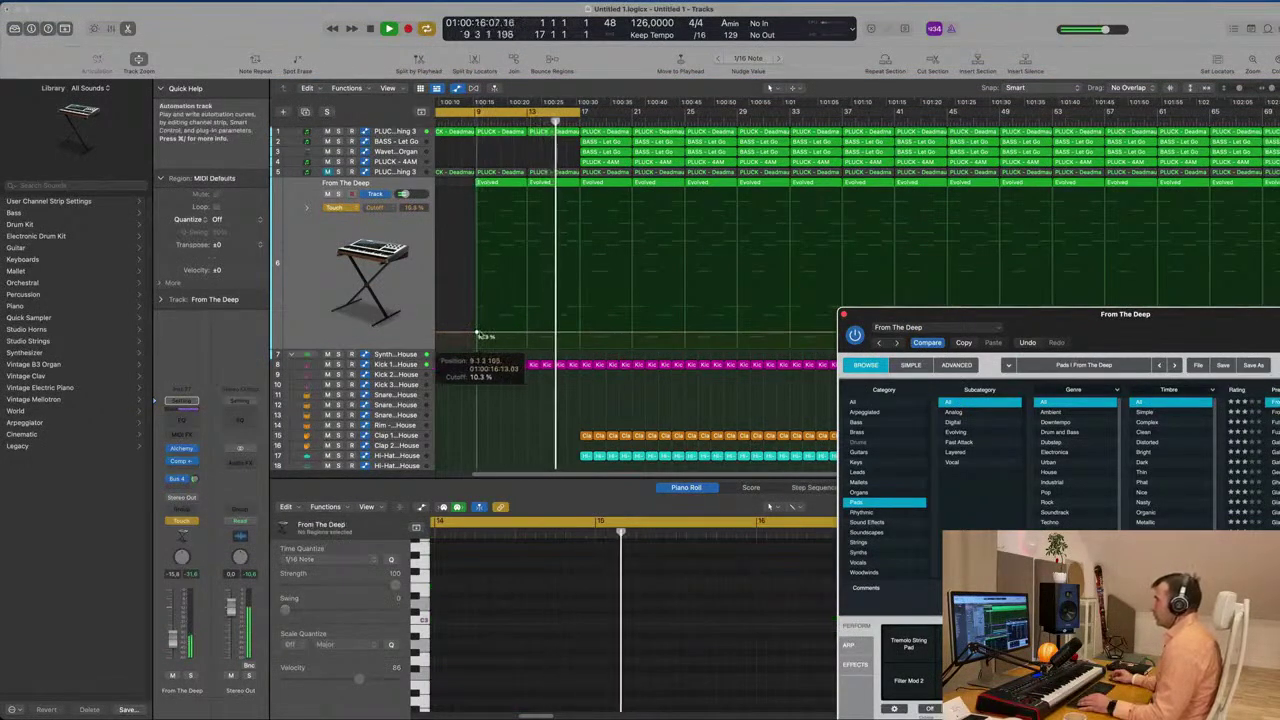
pyautogui.moveTo(580, 336); pyautogui.dragTo(587, 285)
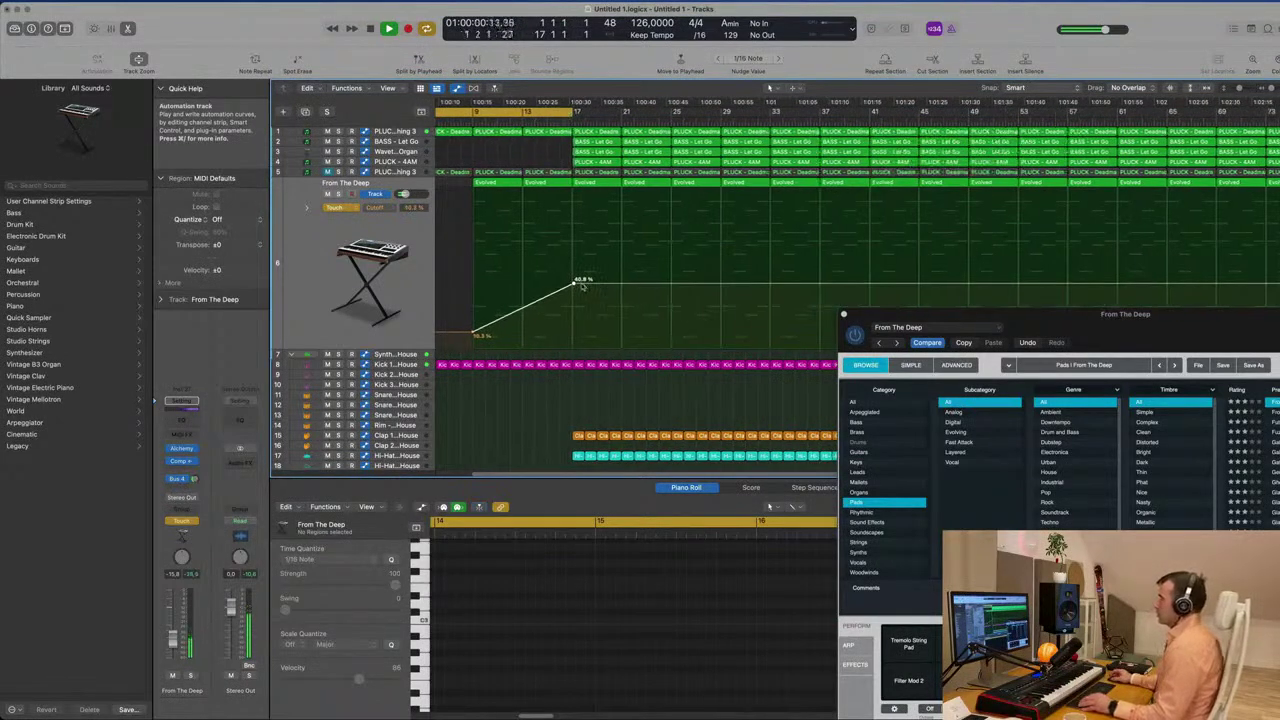
pyautogui.scroll(-5, 575, 243)
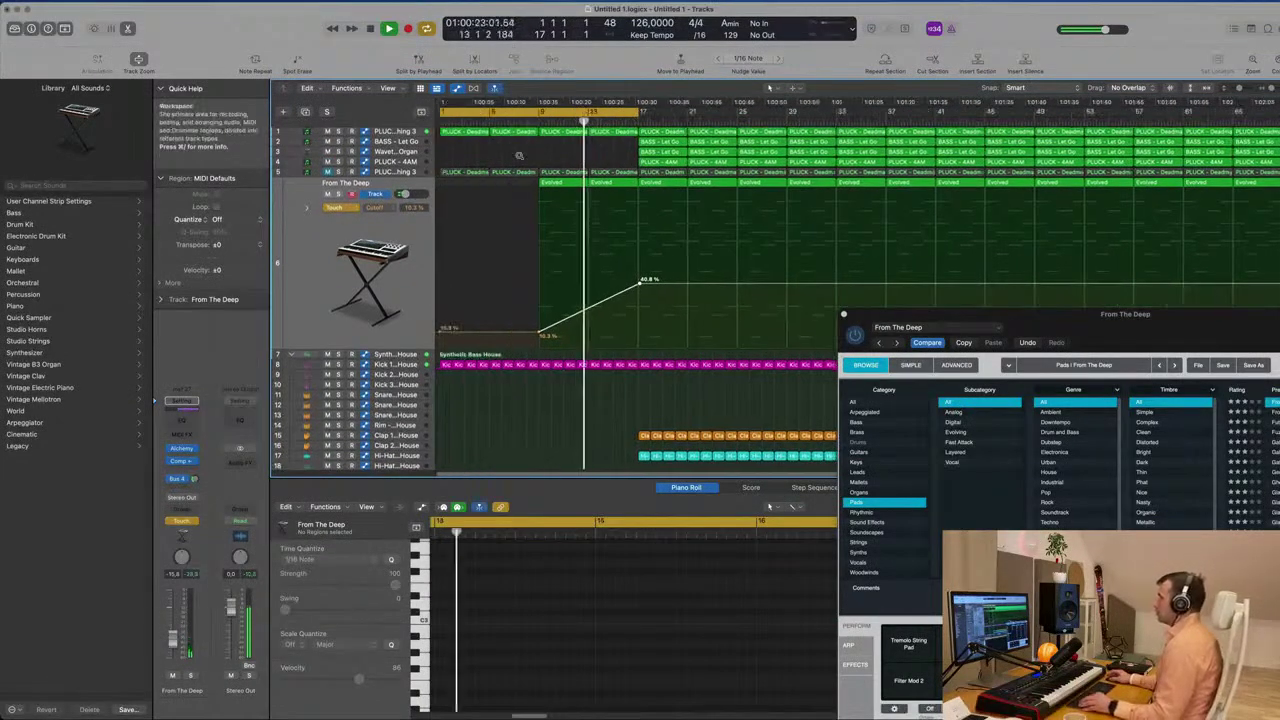
pyautogui.press('v')
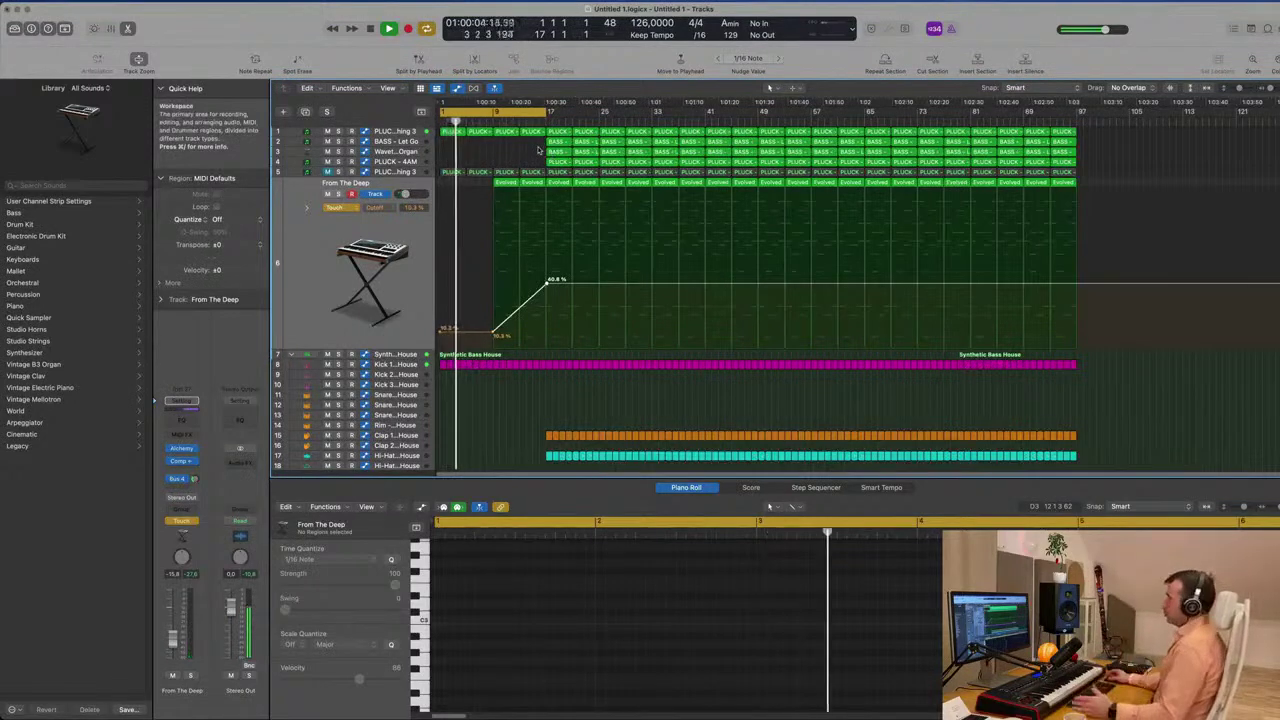
# Delete the clap, hi-hat, ride, tom and conga regions between bars 17 and 25
pyautogui.press('super+Right')
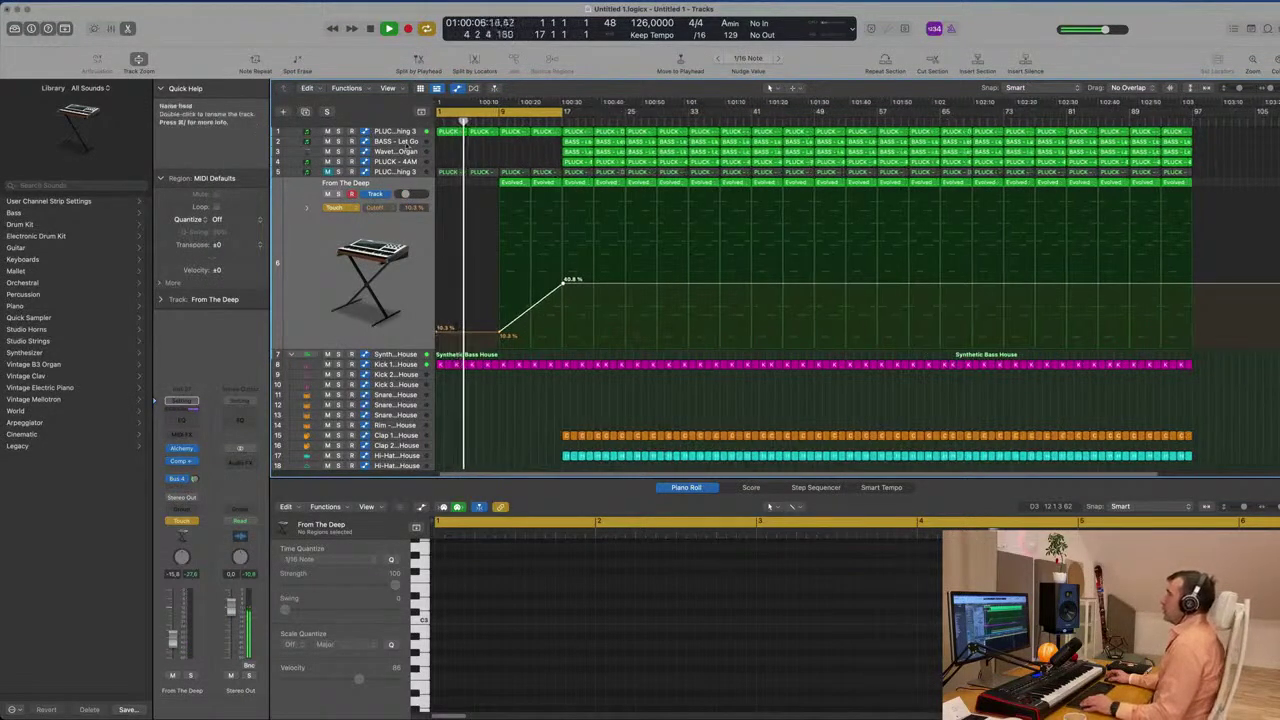
pyautogui.scroll(-5, 600, 420)
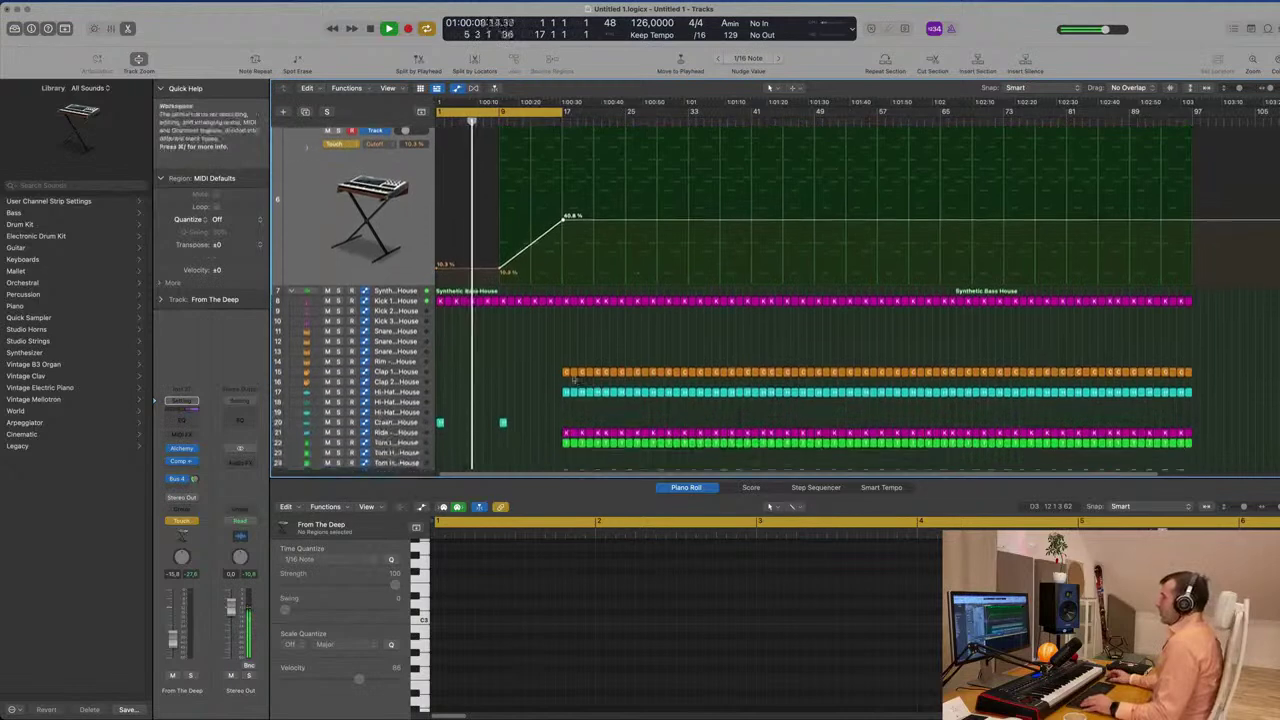
pyautogui.press('super+Up')
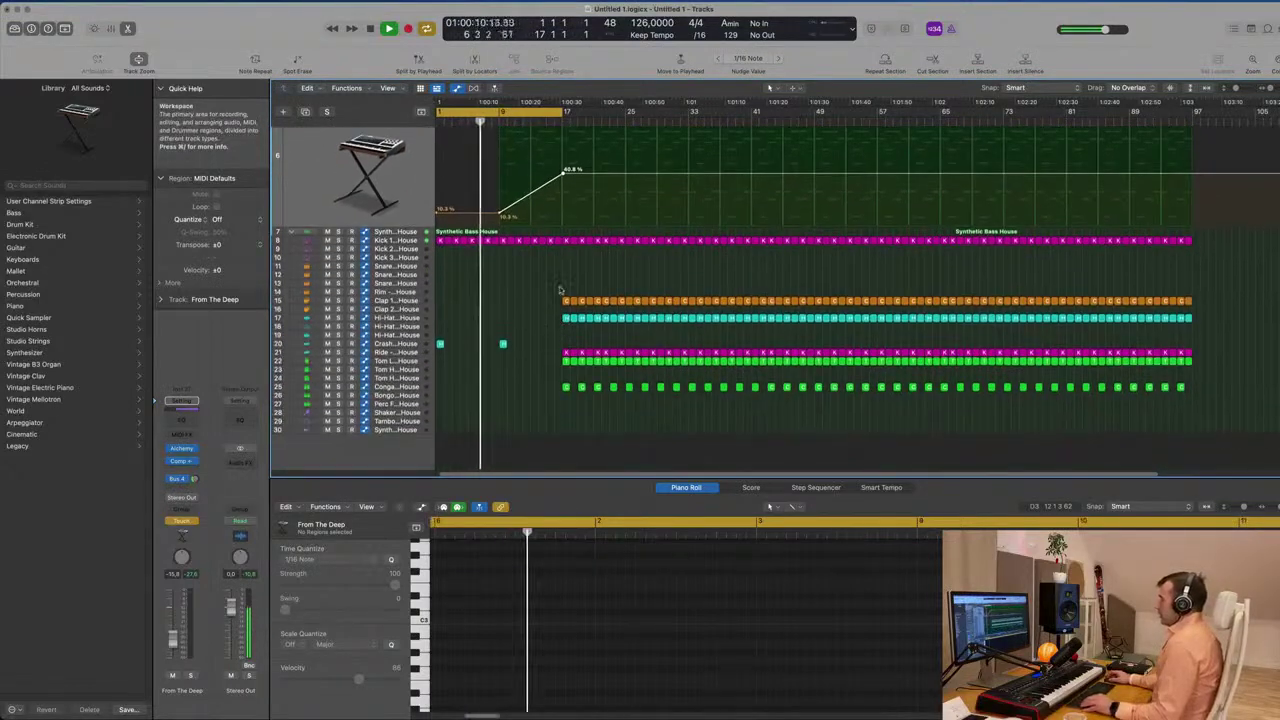
pyautogui.moveTo(561, 287); pyautogui.dragTo(619, 412)
pyautogui.press('Delete')
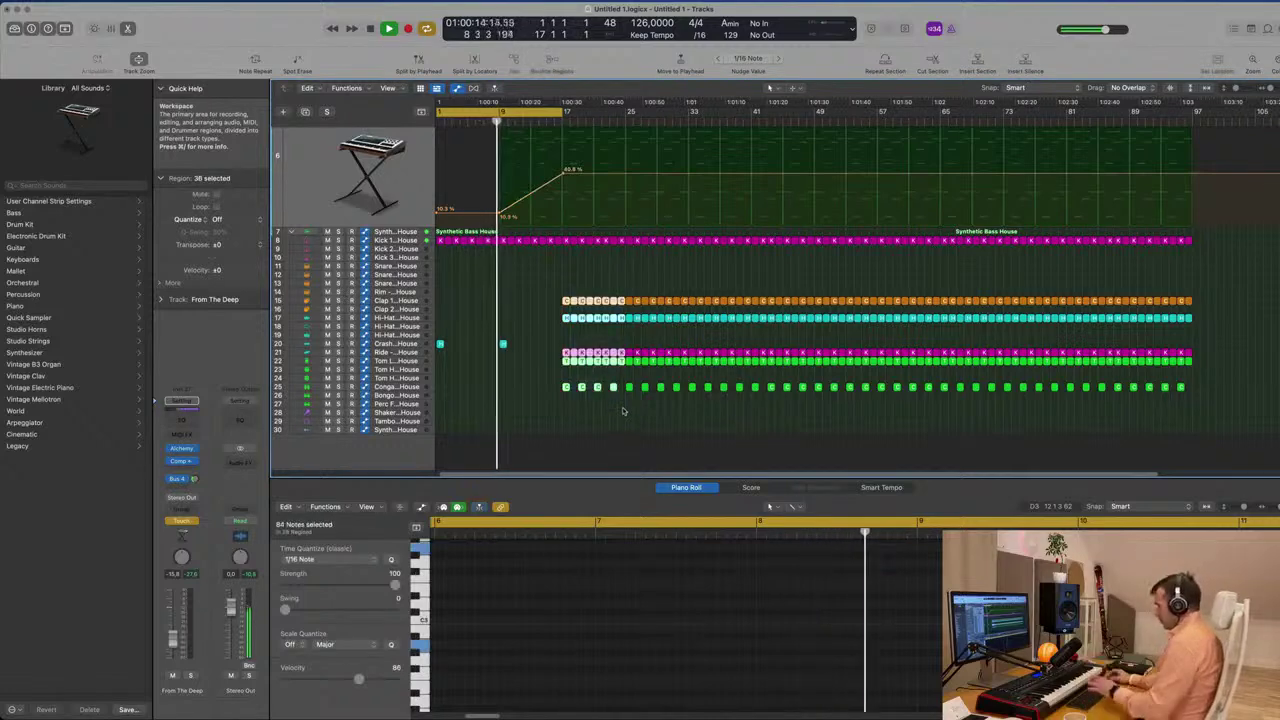
# Move the cycle range to bars 17 to 33 and stop playback
pyautogui.scroll(3, 588, 355)
pyautogui.press('super+Left')
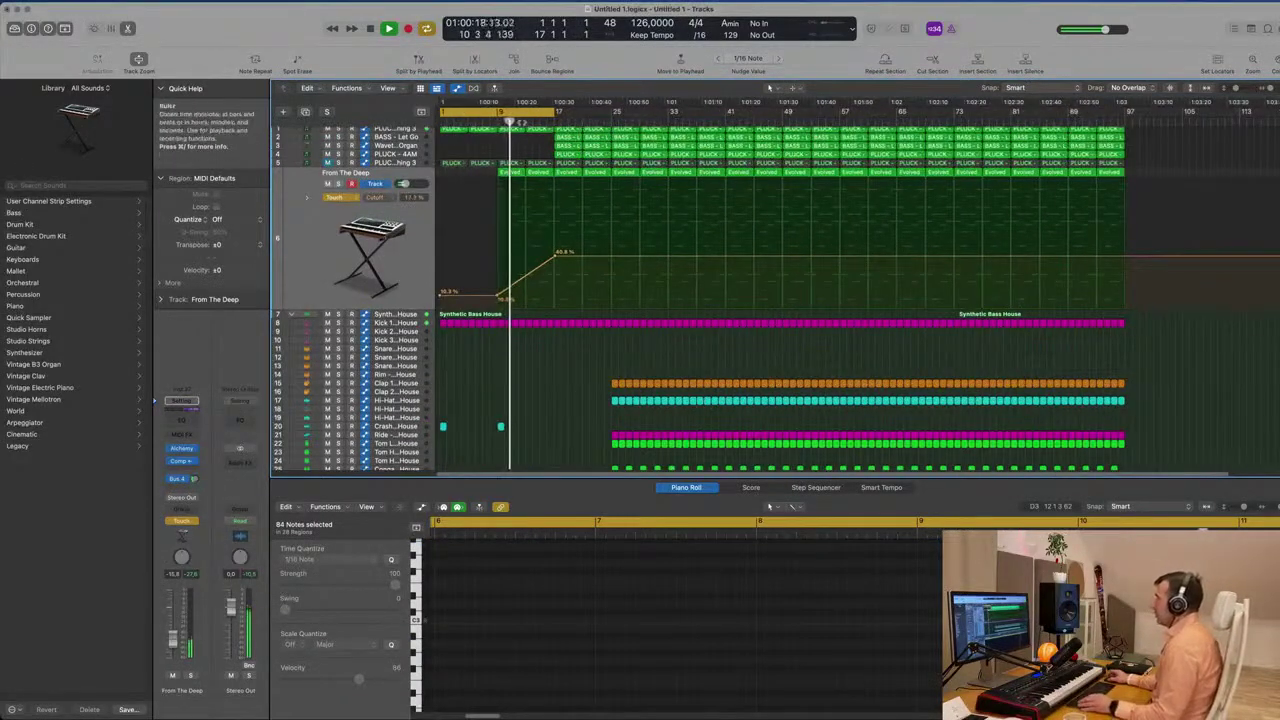
pyautogui.moveTo(500, 111); pyautogui.dragTo(614, 147)
pyautogui.press('space')
# Delete the PLUCK - 4AM and Wavetable Organ regions between bars 17 and 33
pyautogui.click(640, 155)
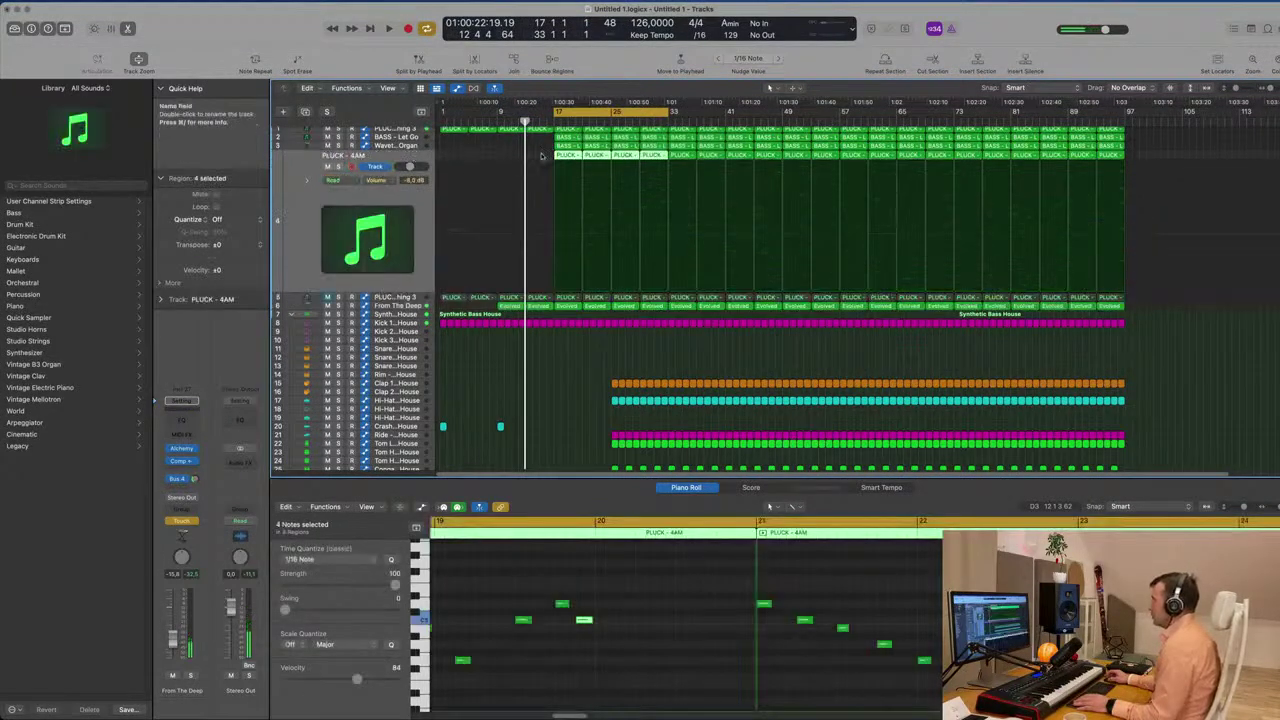
pyautogui.moveTo(552, 150); pyautogui.dragTo(658, 165)
pyautogui.press('Delete')
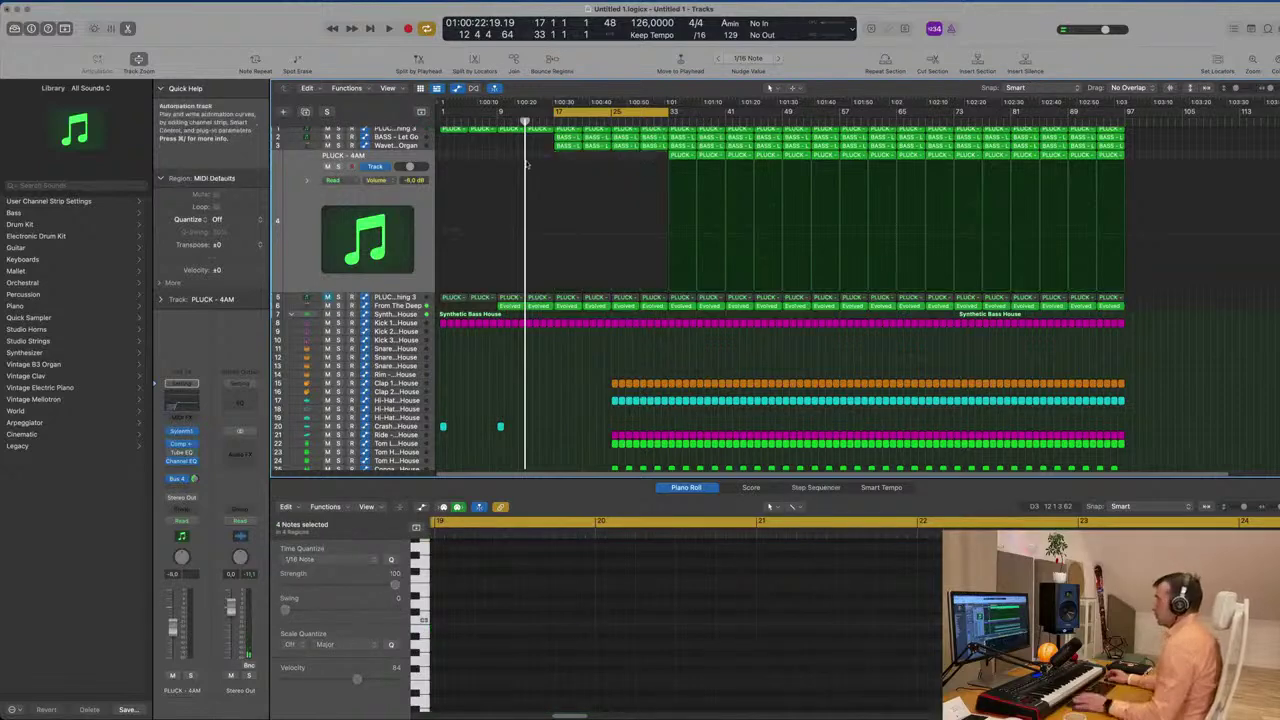
pyautogui.scroll(1, 408, 147)
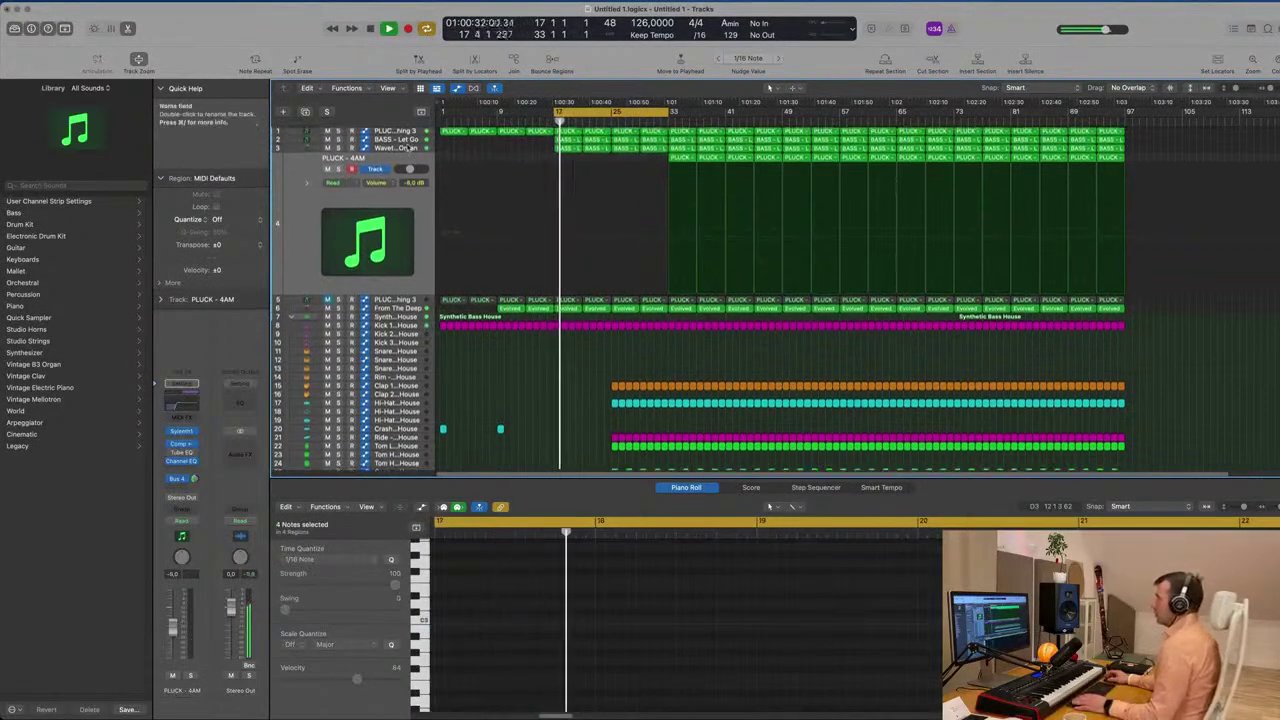
pyautogui.moveTo(666, 146); pyautogui.dragTo(577, 150)
pyautogui.press('Delete')
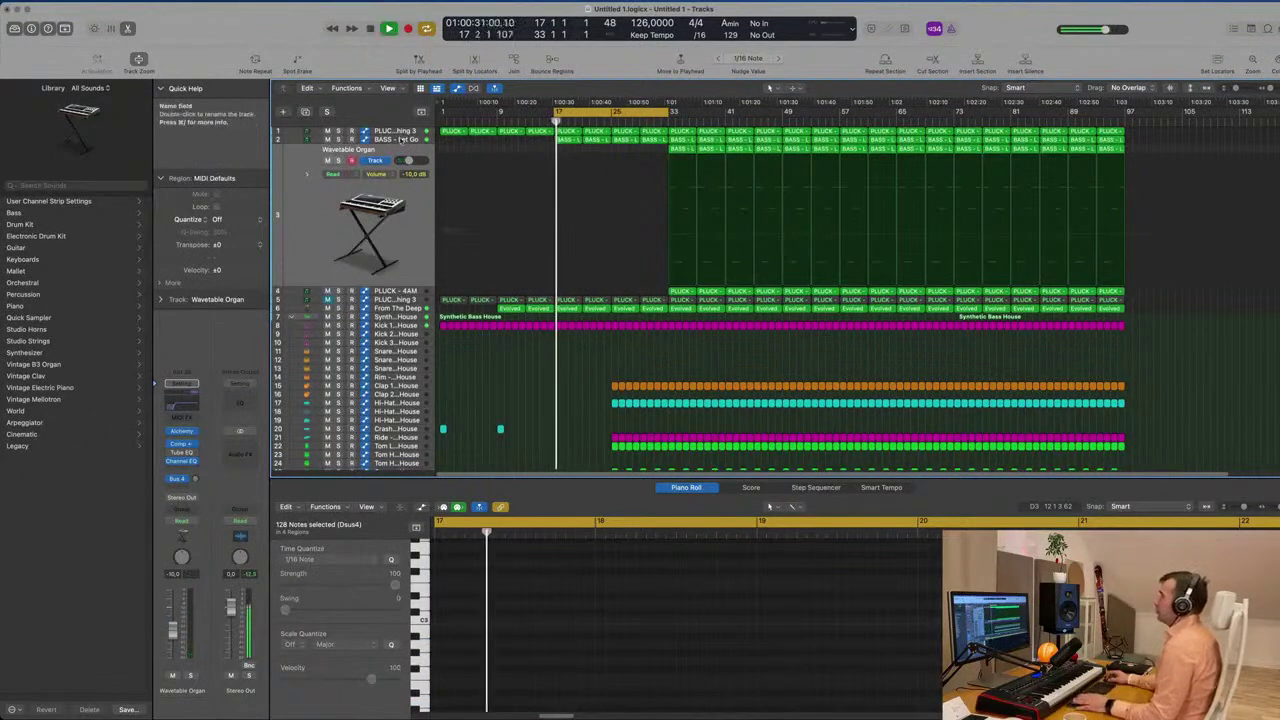
# Shape the From The Deep cutoff automation to peak at about 67% at bar 21 and fall back to 40.8% at bar 25
pyautogui.click(395, 139)
pyautogui.scroll(-1, 592, 335)
pyautogui.scroll(-1, 592, 335)
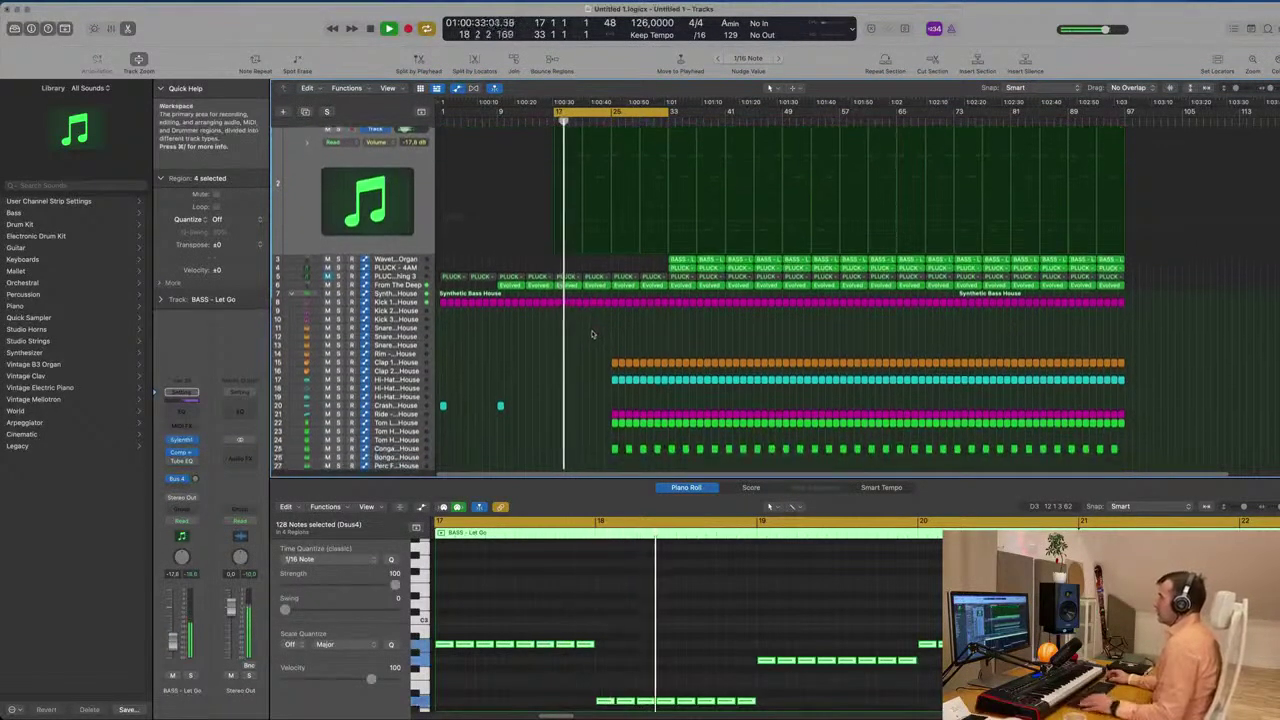
pyautogui.scroll(2, 592, 335)
pyautogui.click(393, 284)
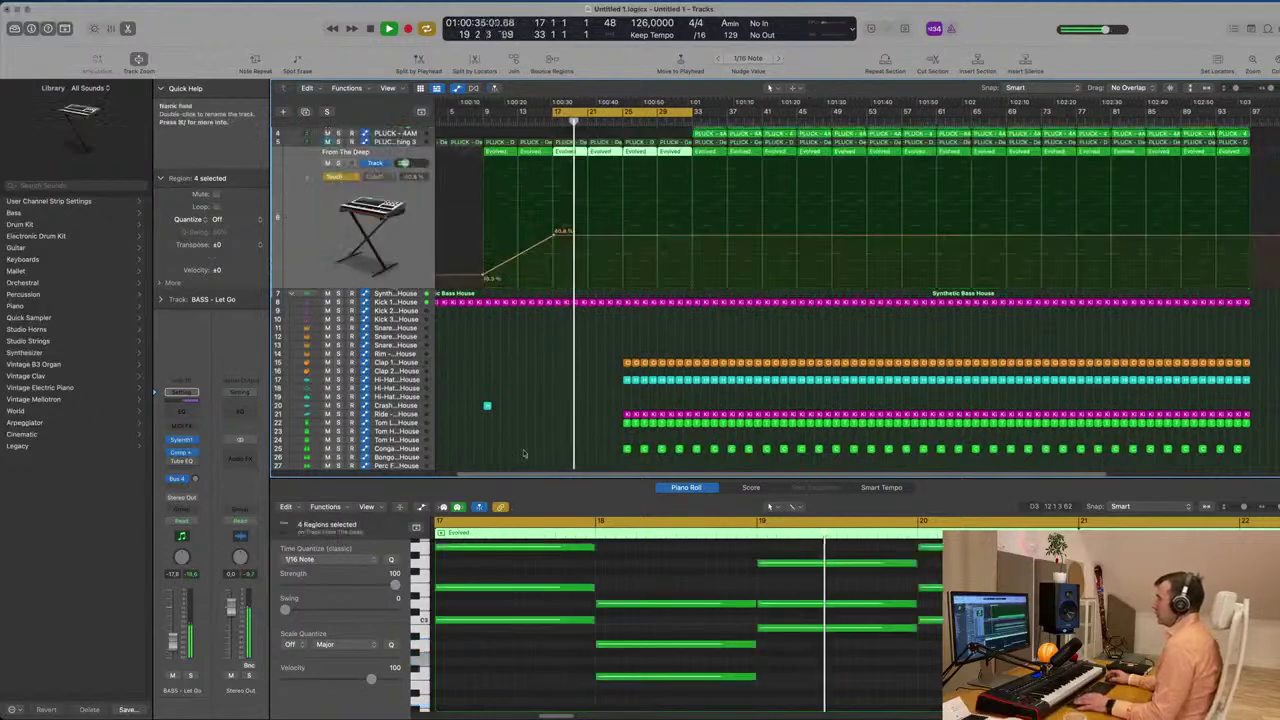
pyautogui.click(622, 237)
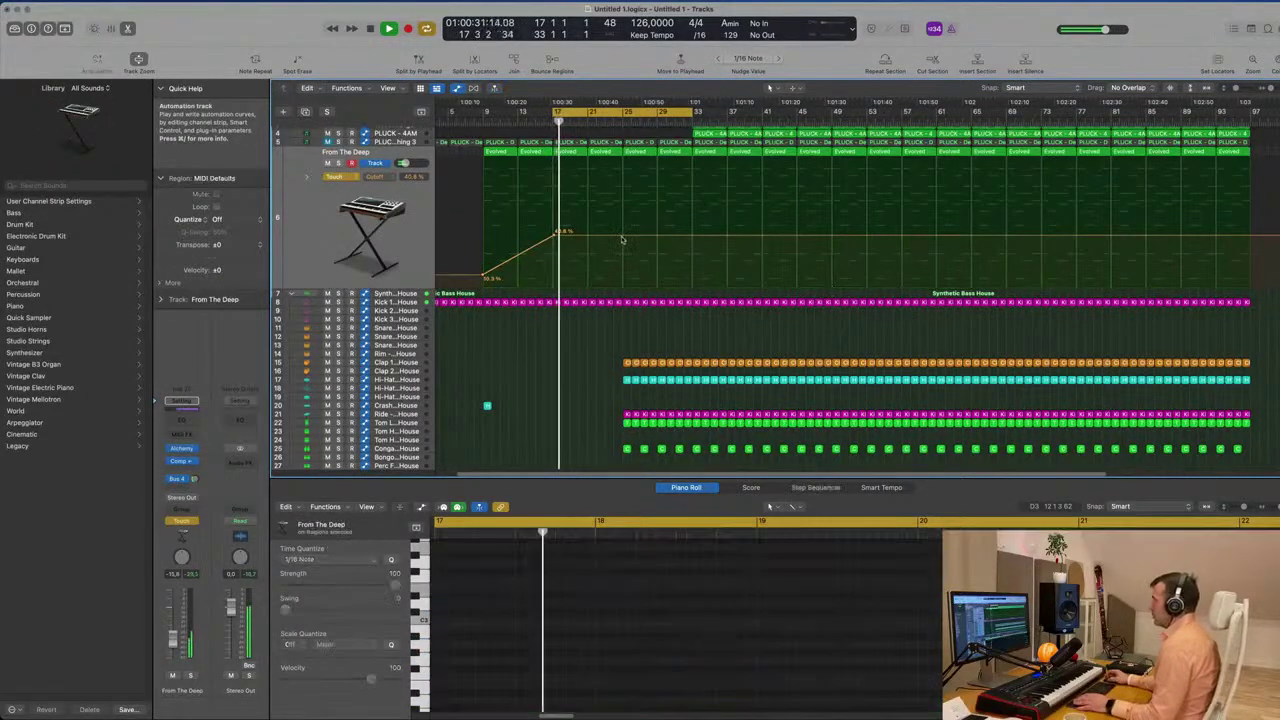
pyautogui.click(587, 237)
pyautogui.moveTo(587, 237); pyautogui.dragTo(591, 203)
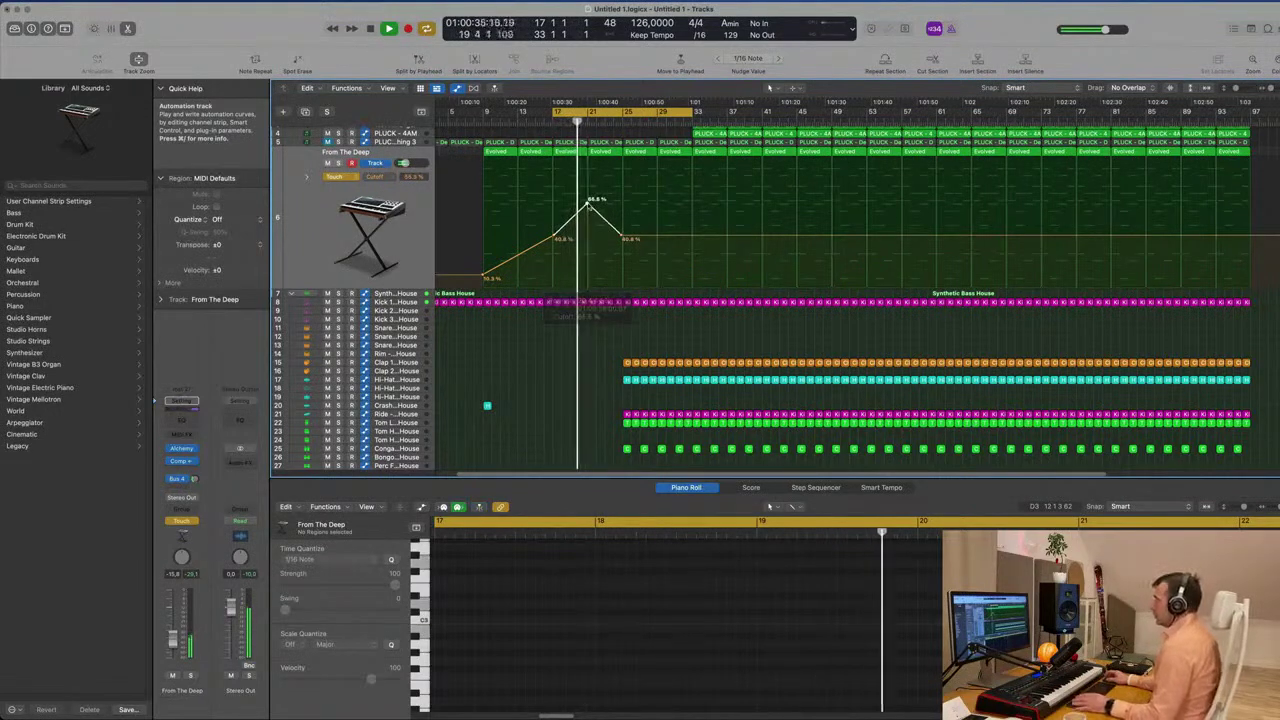
# Stop playback and show the send and filter cutoff automation lanes of the first PLUCK - Deadmau5 Thing 3 track together
pyautogui.scroll(2, 460, 150)
pyautogui.press('space')
pyautogui.click(383, 131)
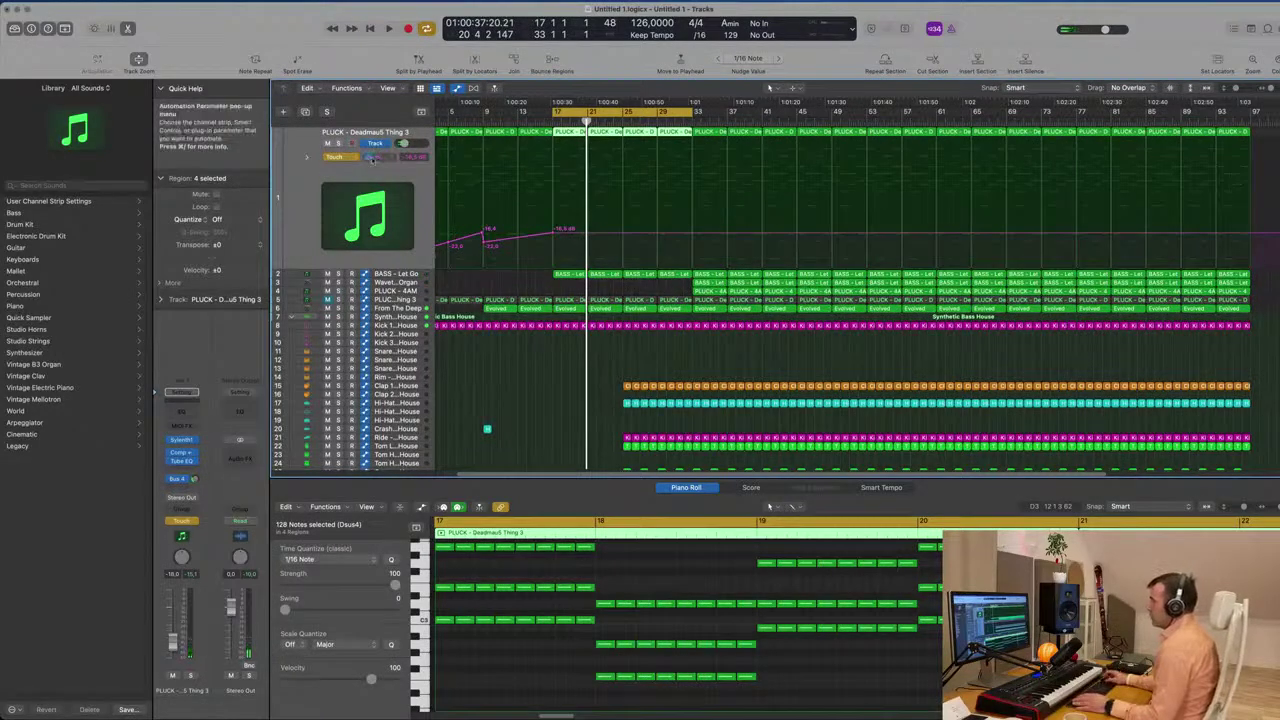
pyautogui.click(379, 160)
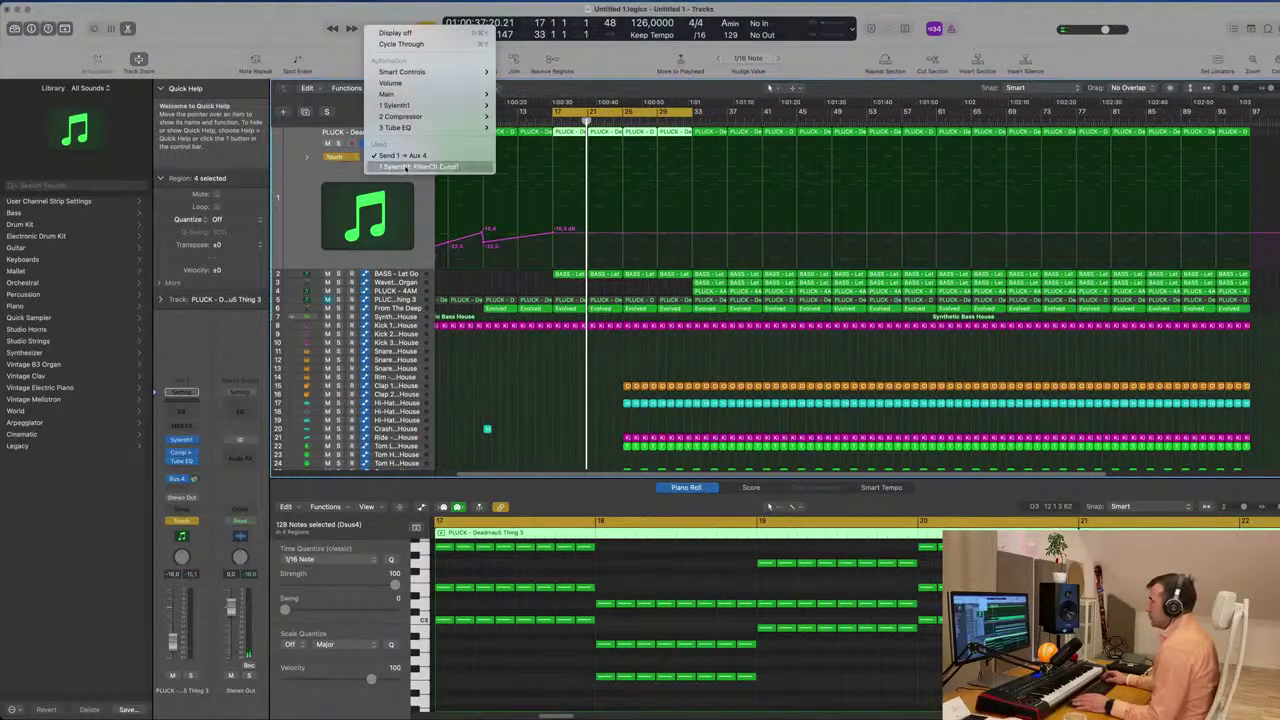
pyautogui.click(303, 158)
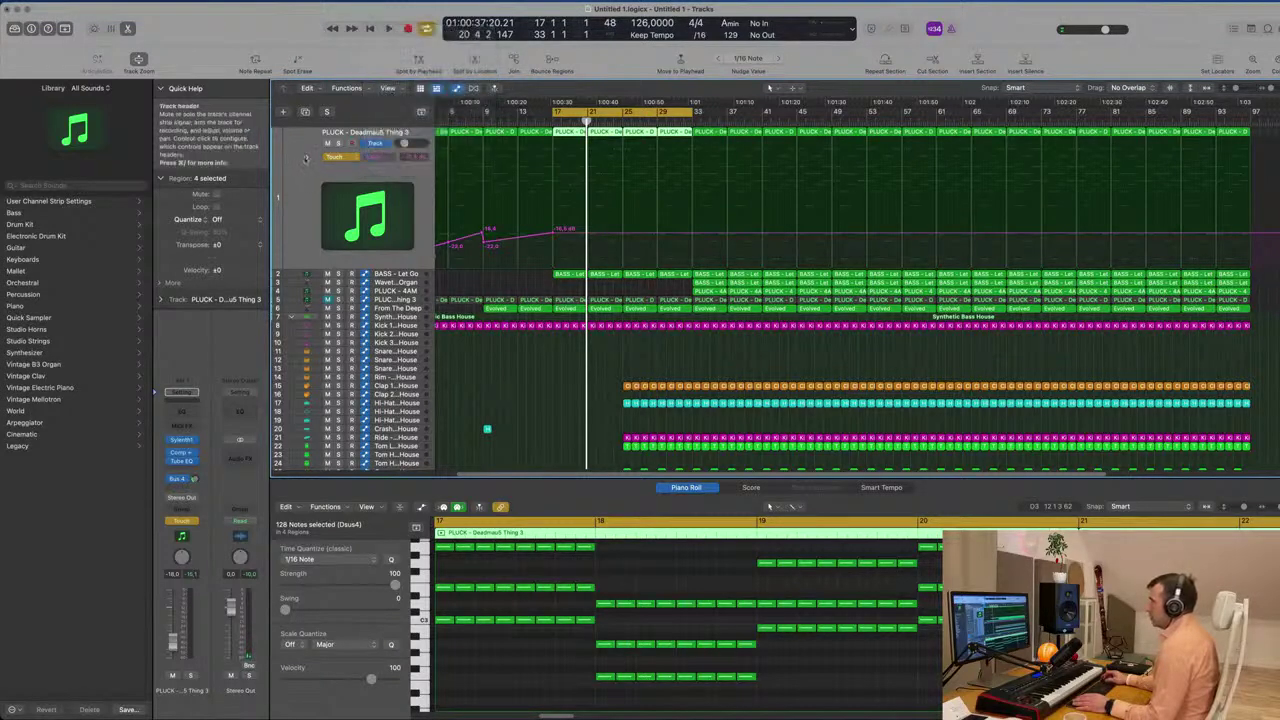
pyautogui.click(308, 158)
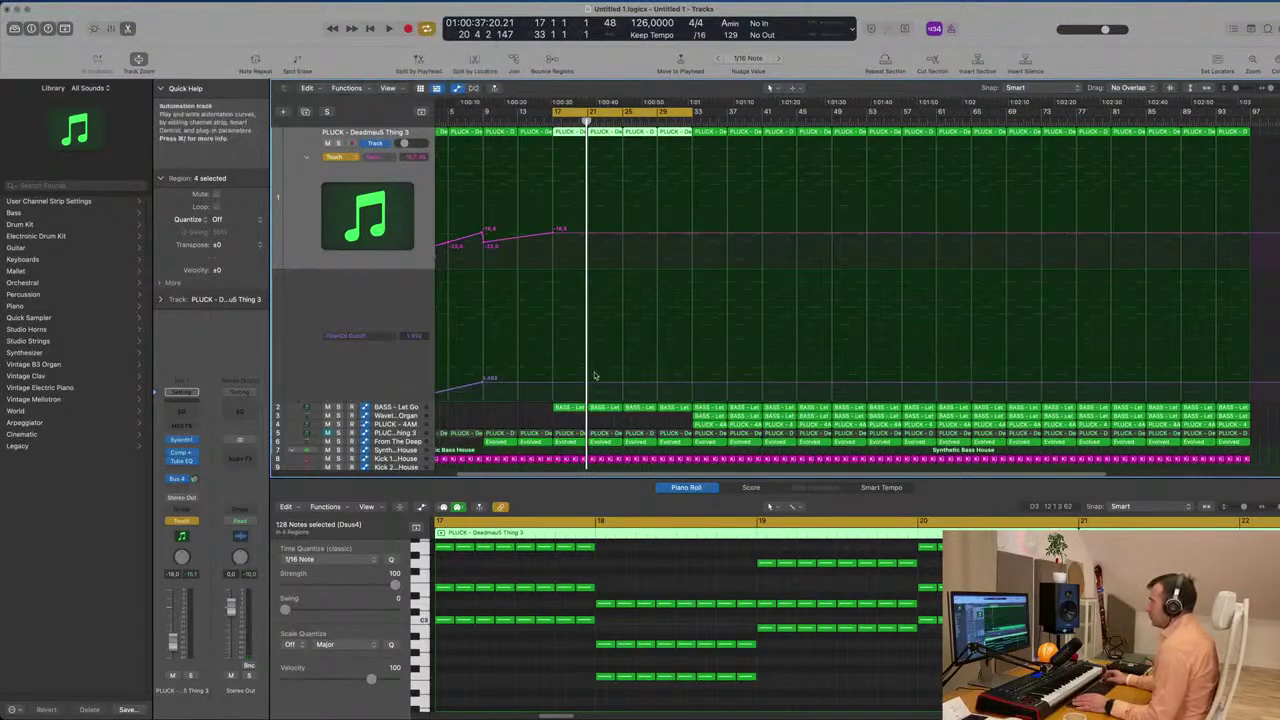
# Ramp the filter cutoff automation from bar 13 up to about 3.7 at bar 17, and play the cycle from bar 13
pyautogui.press('r')
pyautogui.click(520, 384)
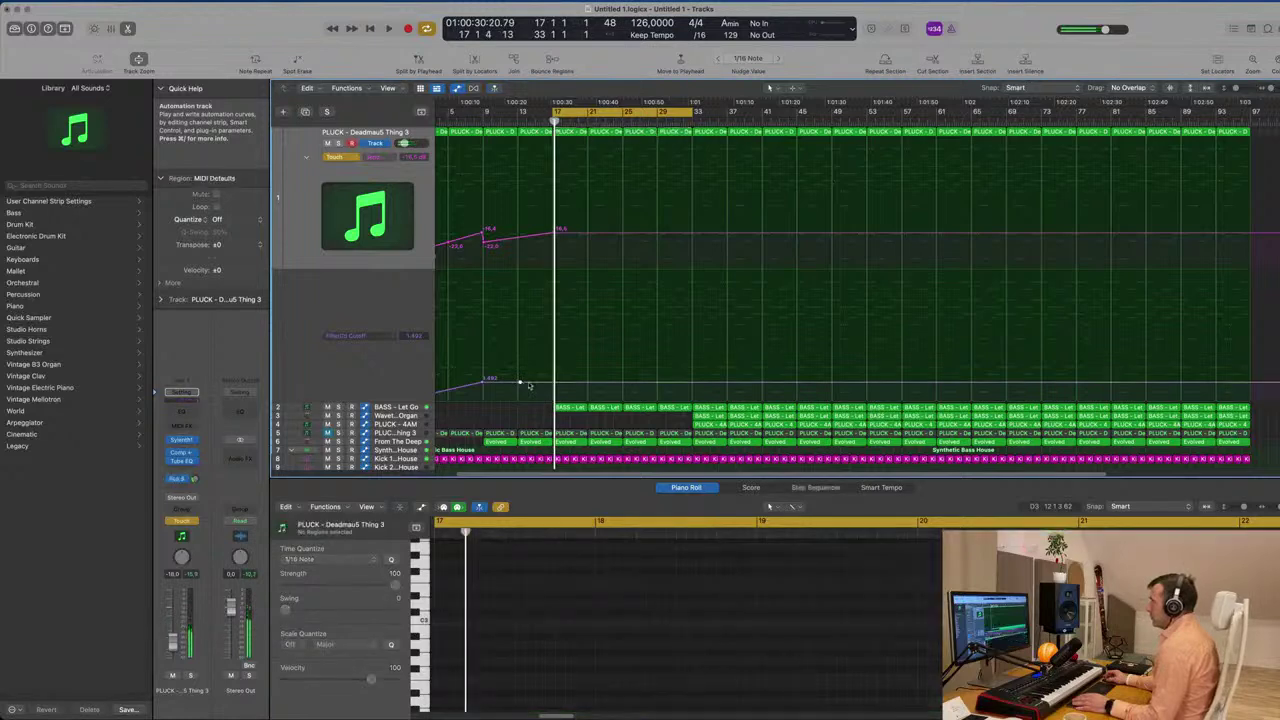
pyautogui.moveTo(555, 387); pyautogui.dragTo(555, 352)
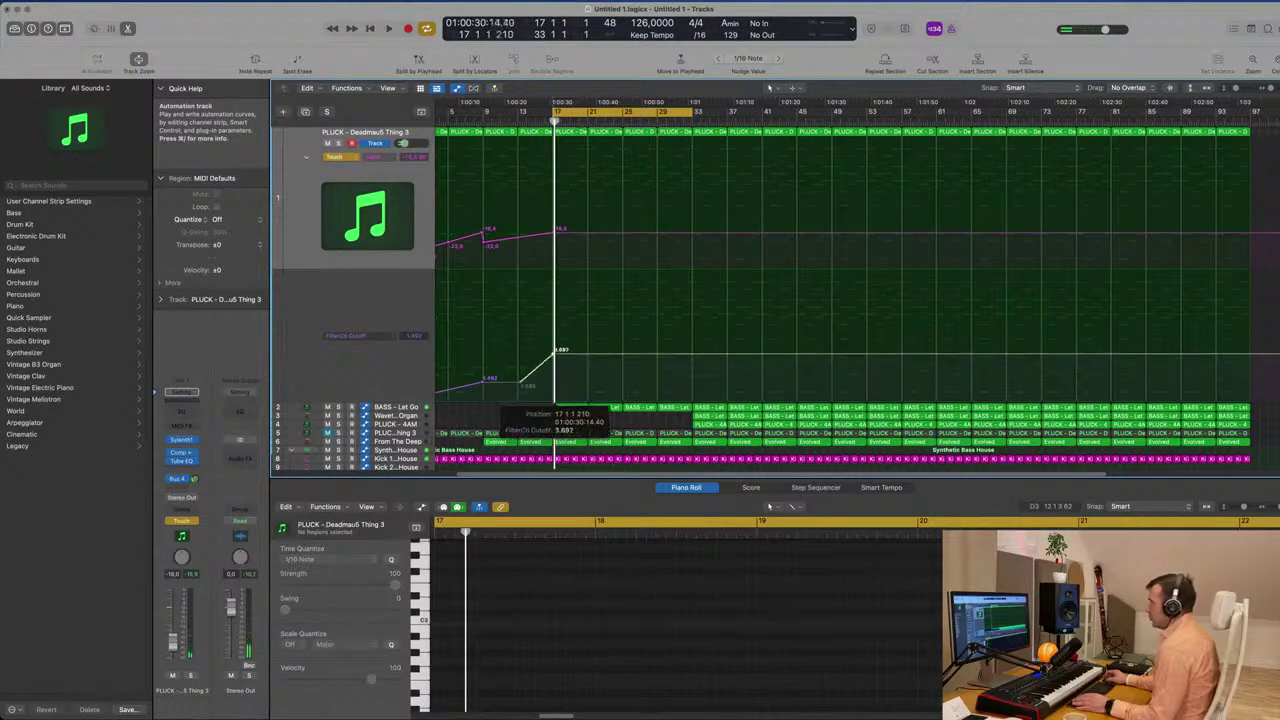
pyautogui.moveTo(552, 115); pyautogui.dragTo(520, 115)
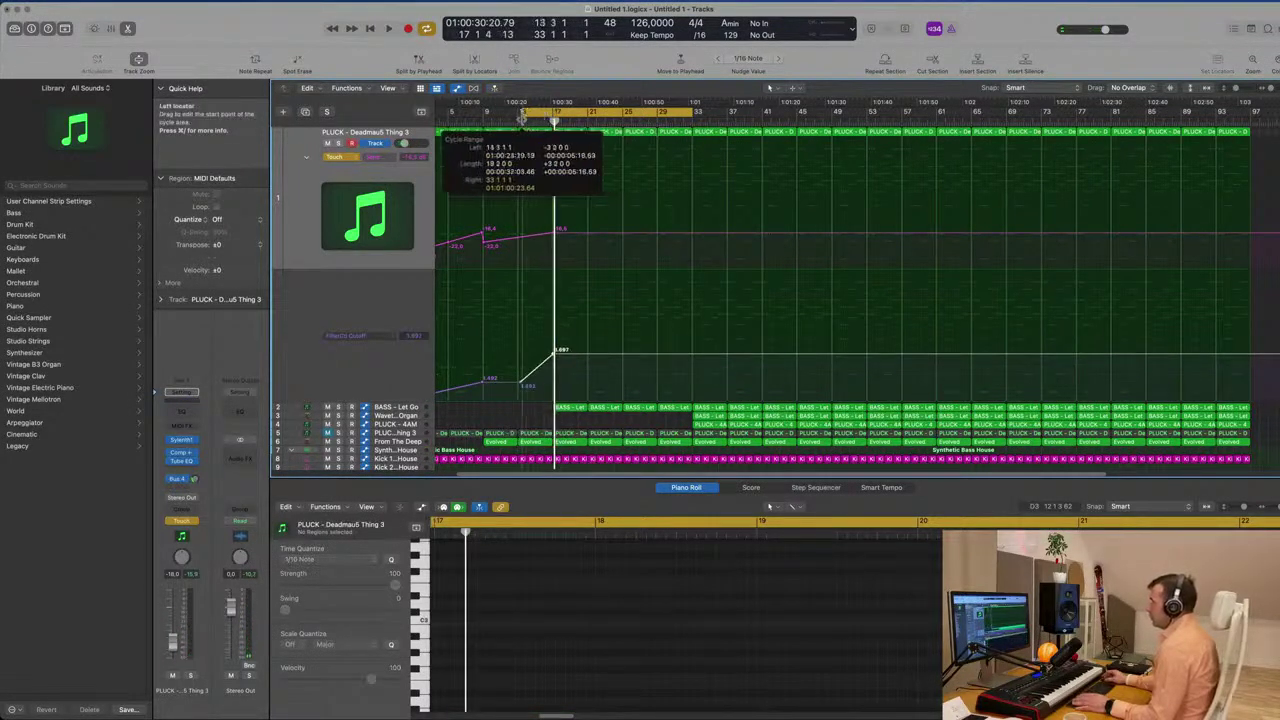
pyautogui.press('space')
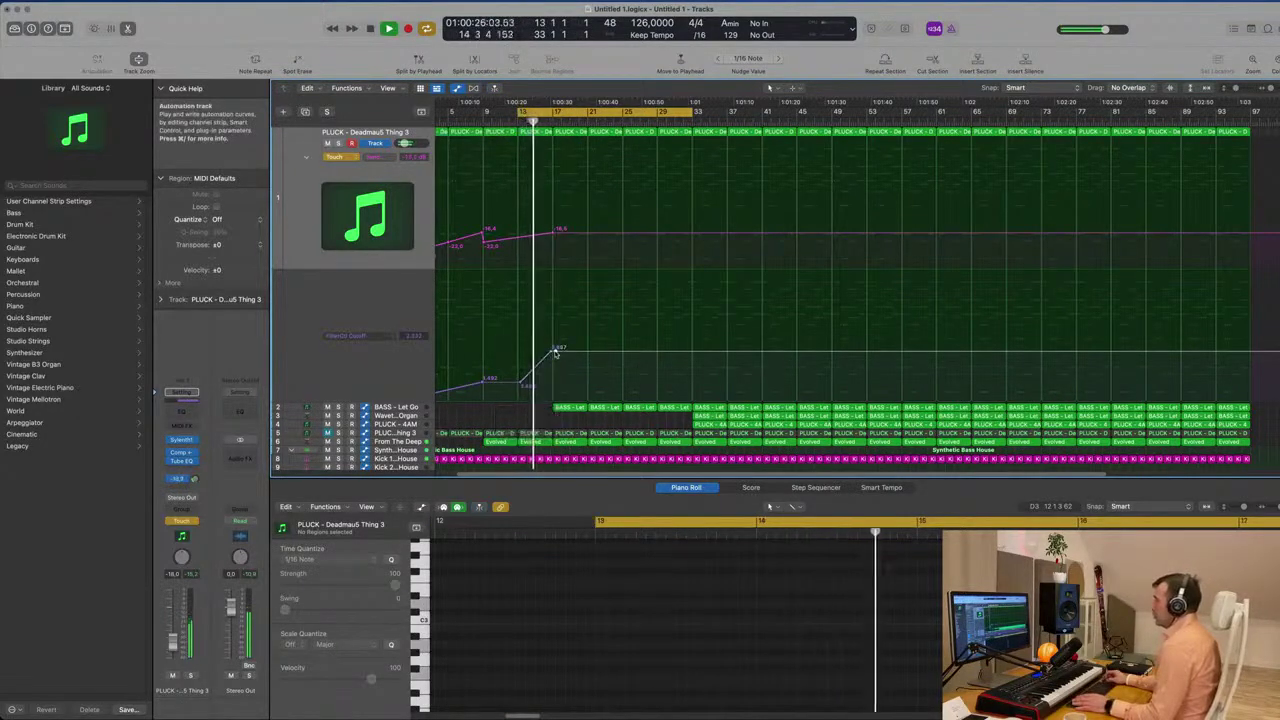
# Drop the filter cutoff automation back down just after bar 17 and shape a short send level peak at bar 17
pyautogui.moveTo(557, 353); pyautogui.dragTo(556, 386)
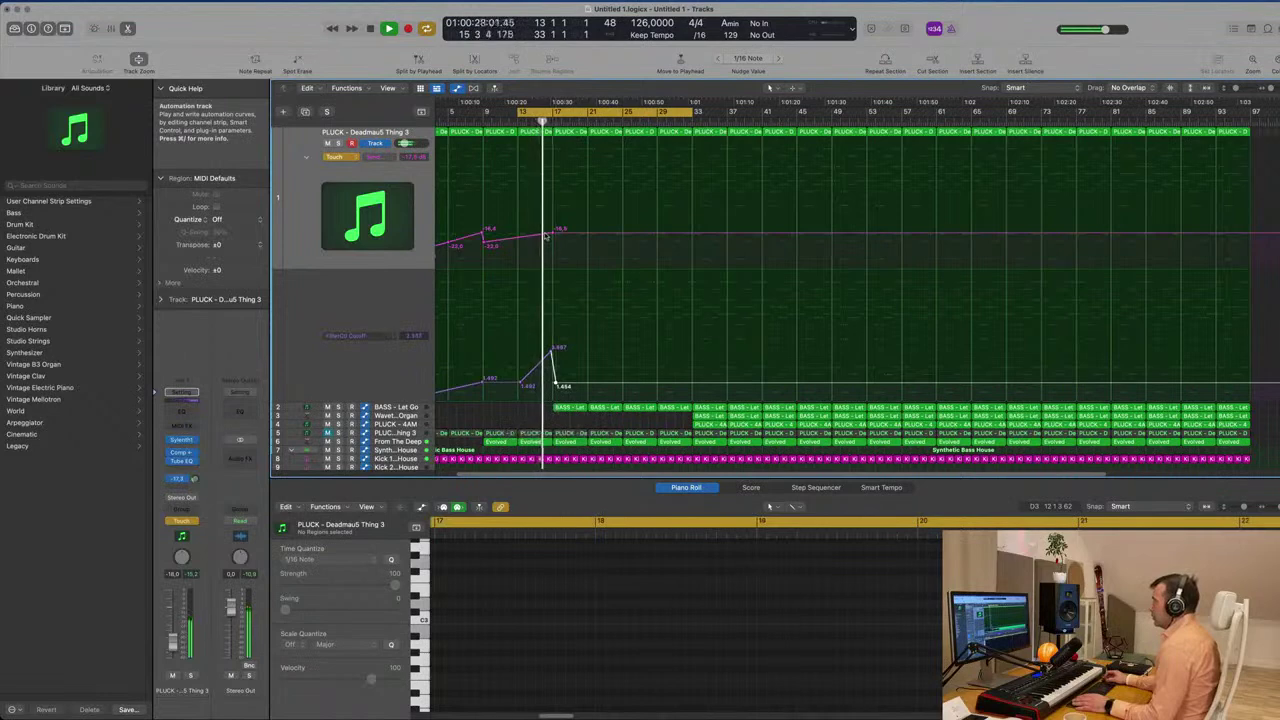
pyautogui.moveTo(545, 236)
pyautogui.mouseDown()
pyautogui.moveTo(558, 214)
pyautogui.moveTo(558, 248)
pyautogui.moveTo(559, 225)
pyautogui.moveTo(565, 236)
pyautogui.mouseUp()
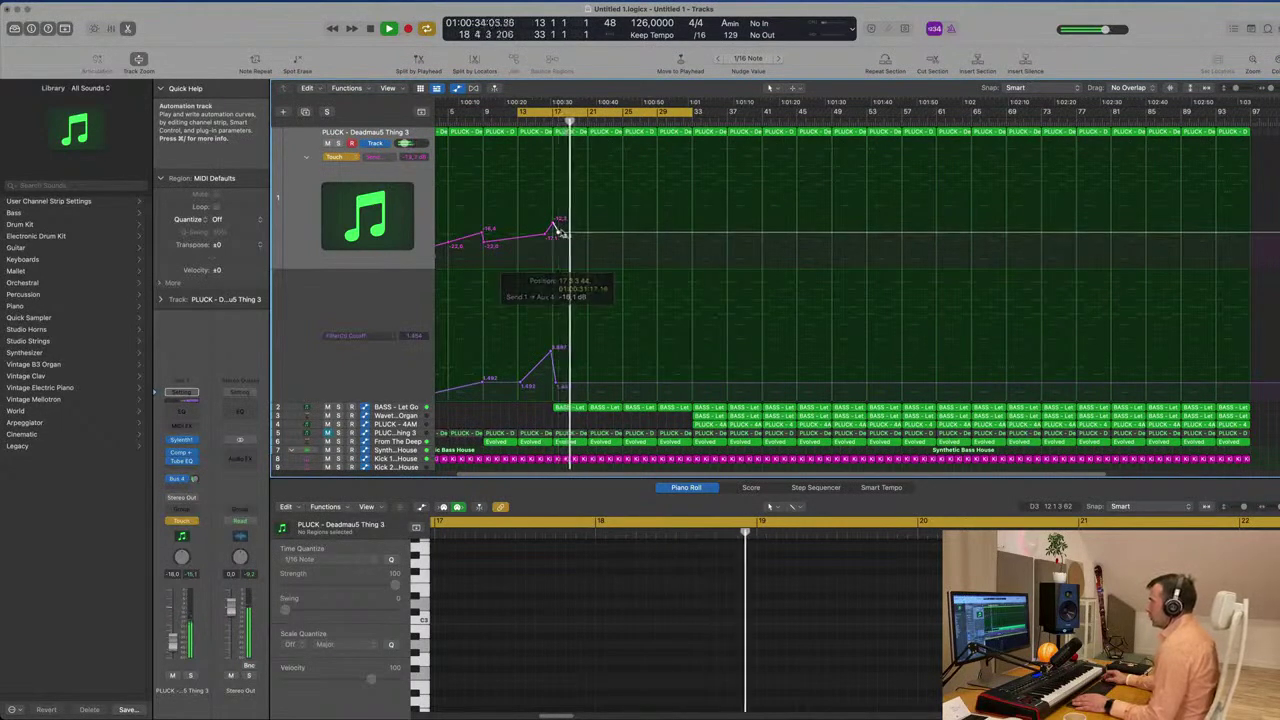
# Select the four Conga regions between bars 25 and 33
pyautogui.scroll(-5, 600, 250)
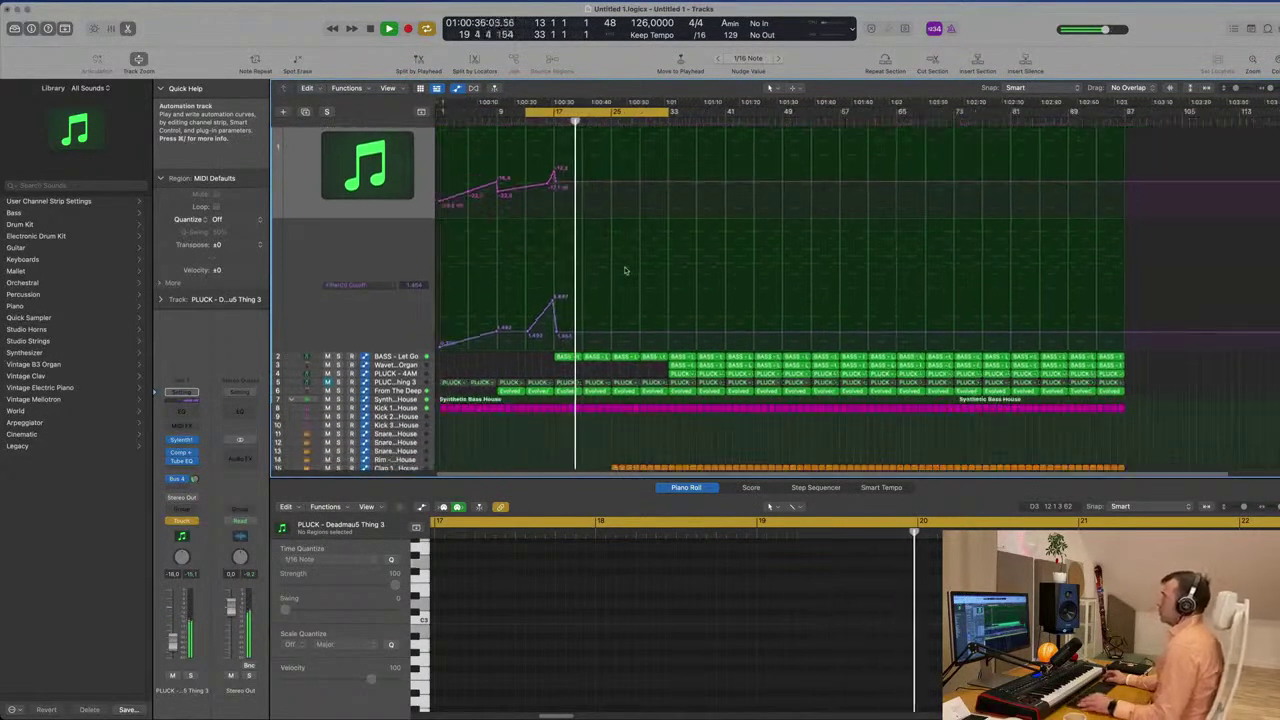
pyautogui.scroll(-5, 625, 272)
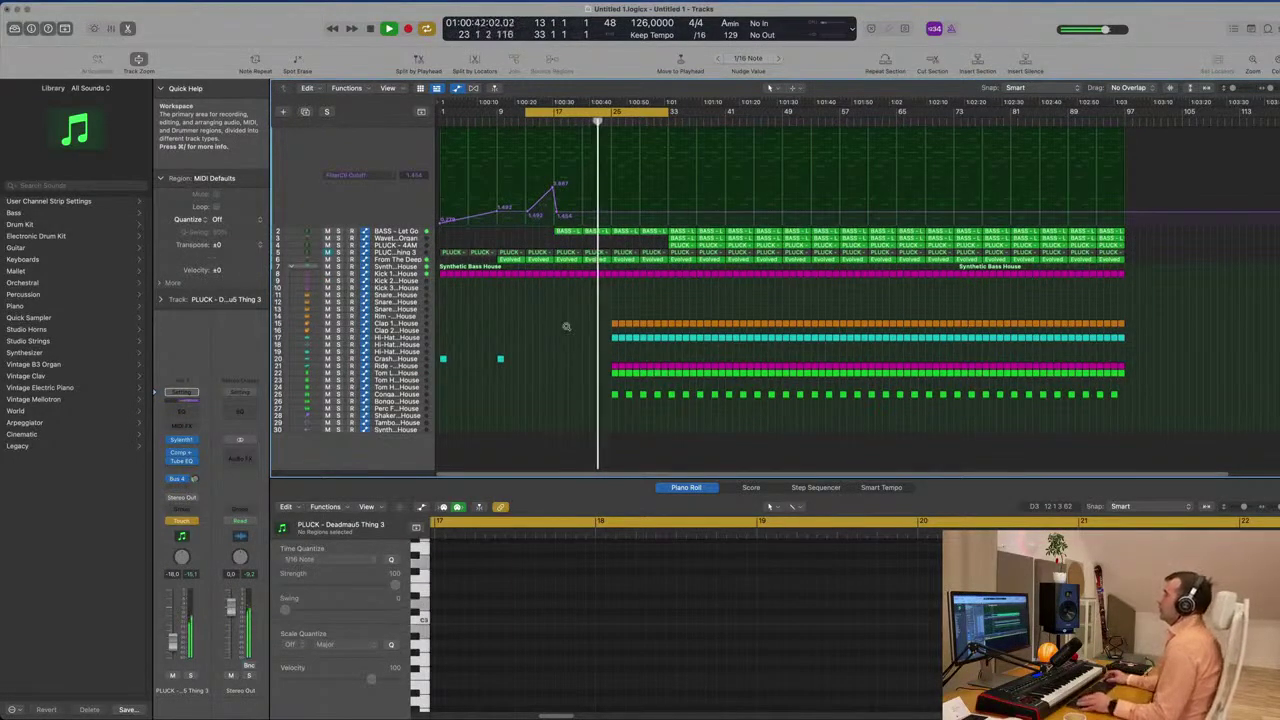
pyautogui.scroll(4, 566, 326)
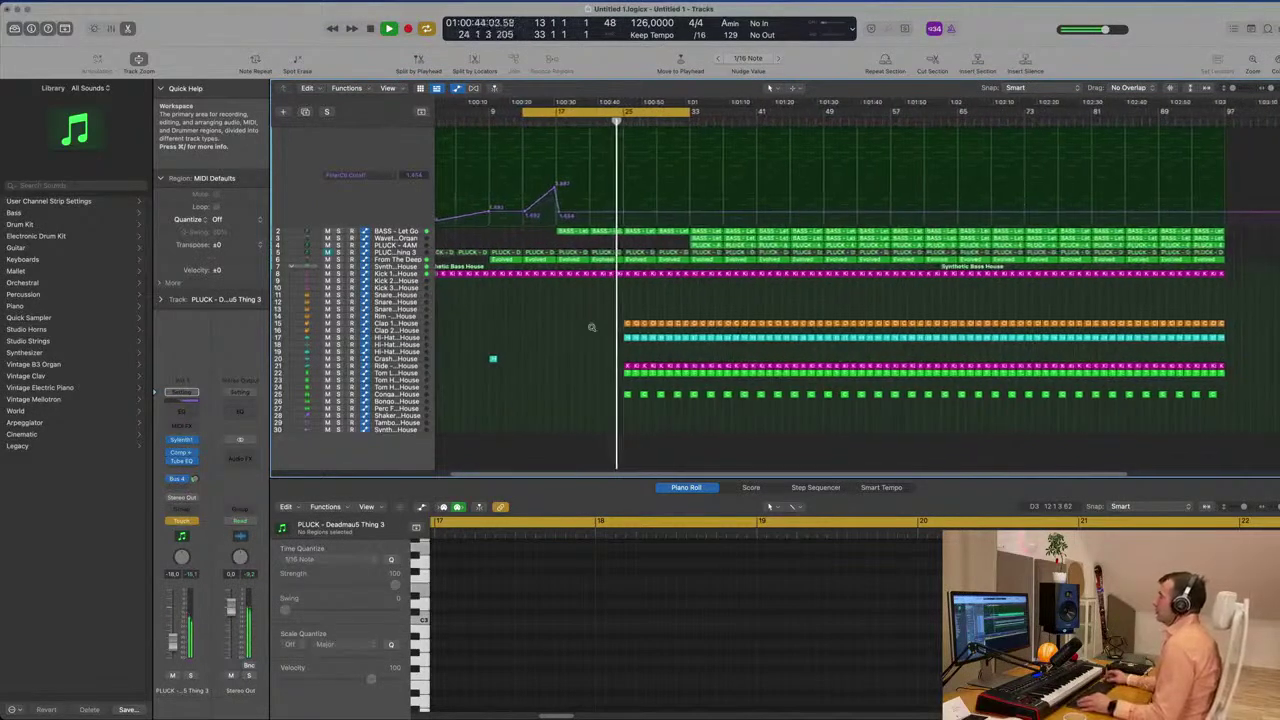
pyautogui.scroll(4, 591, 327)
pyautogui.hscroll(-1, 600, 333)
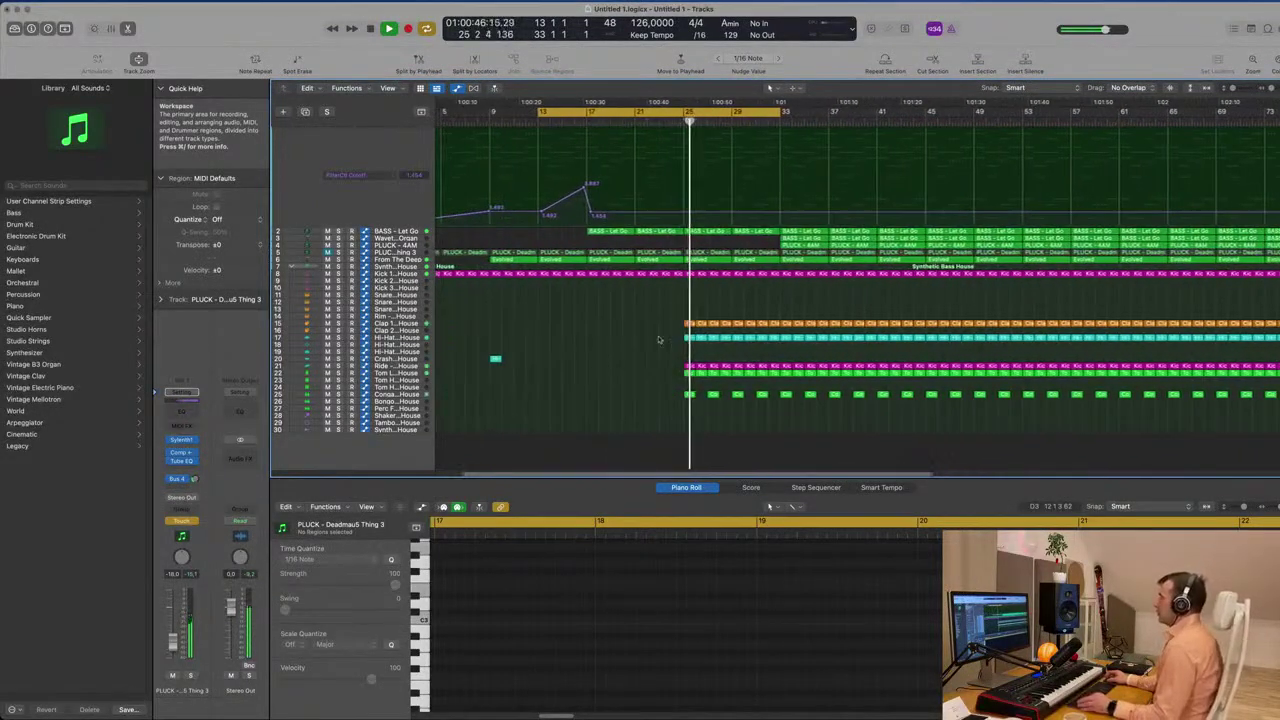
pyautogui.click(660, 399)
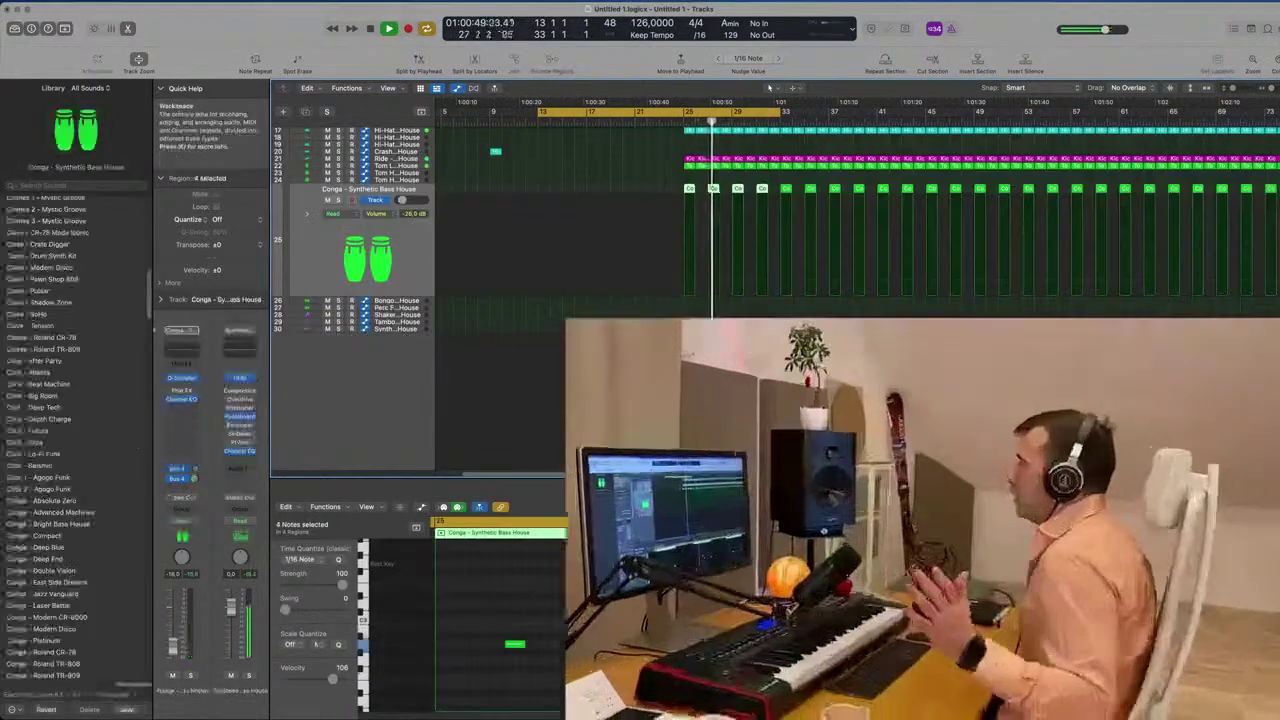